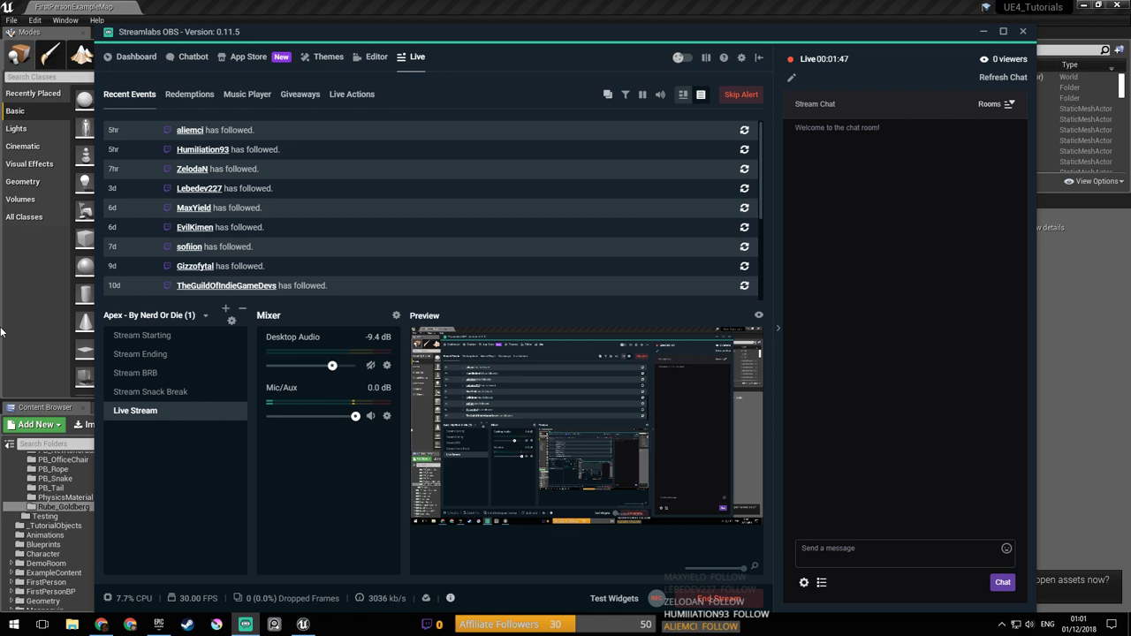
Step: Switch to the Unreal Editor and decline restoring the previously open assets
click(25, 322)
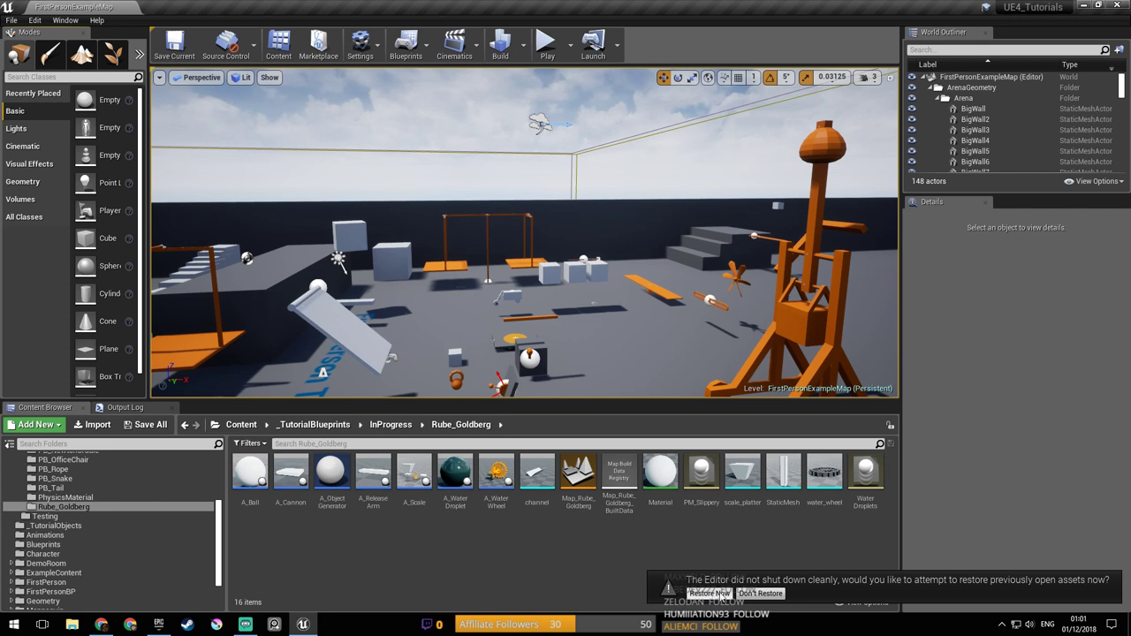
click(771, 595)
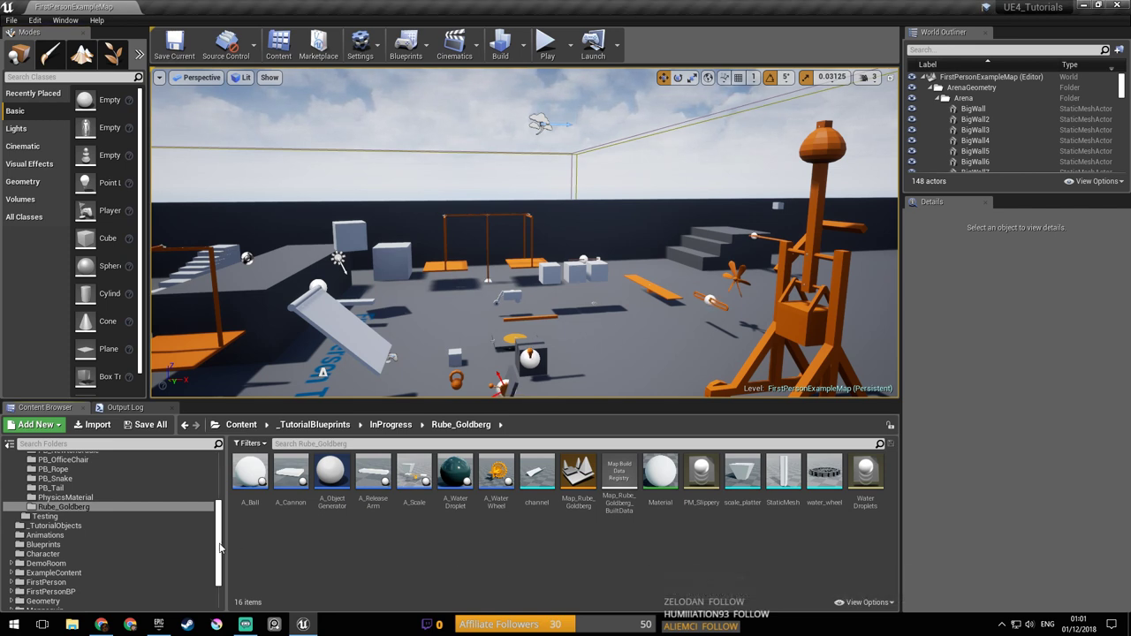
Step: Expand the Implemented folder under _TutorialBlueprints and open its PB_Slider folder
drag(220, 548, 210, 496)
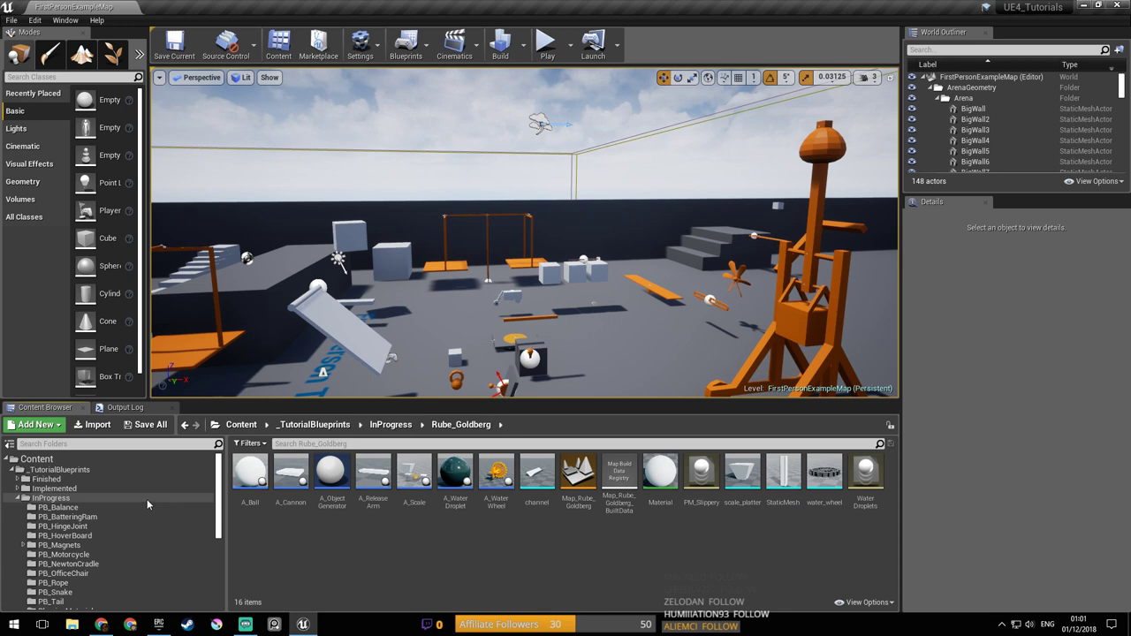
scroll(148, 498, down, 2)
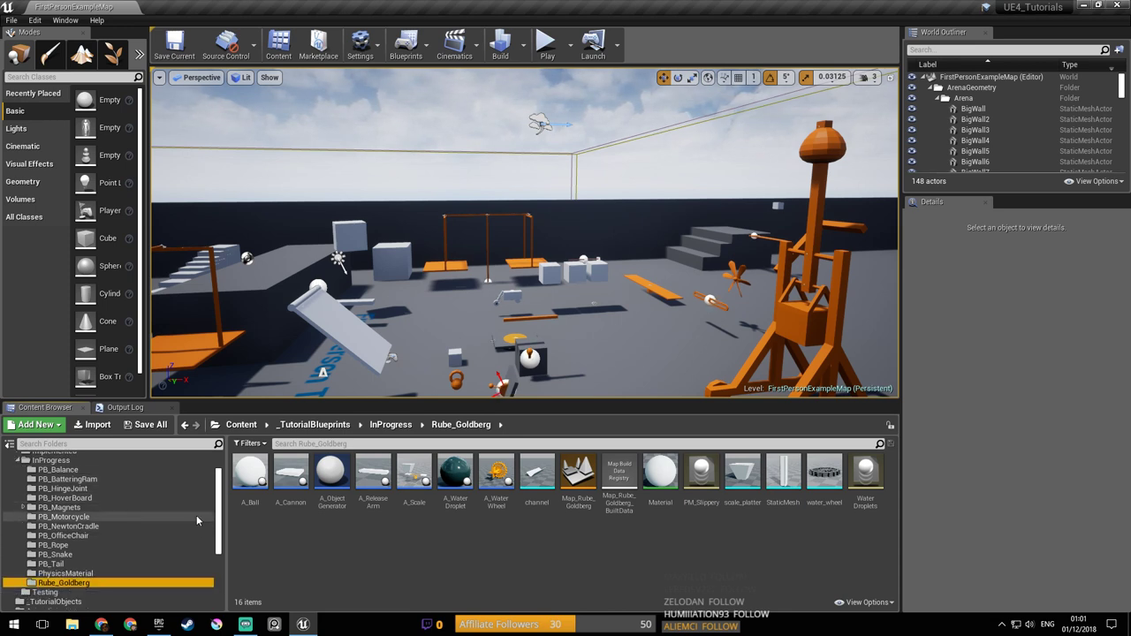
drag(218, 524, 219, 511)
click(21, 489)
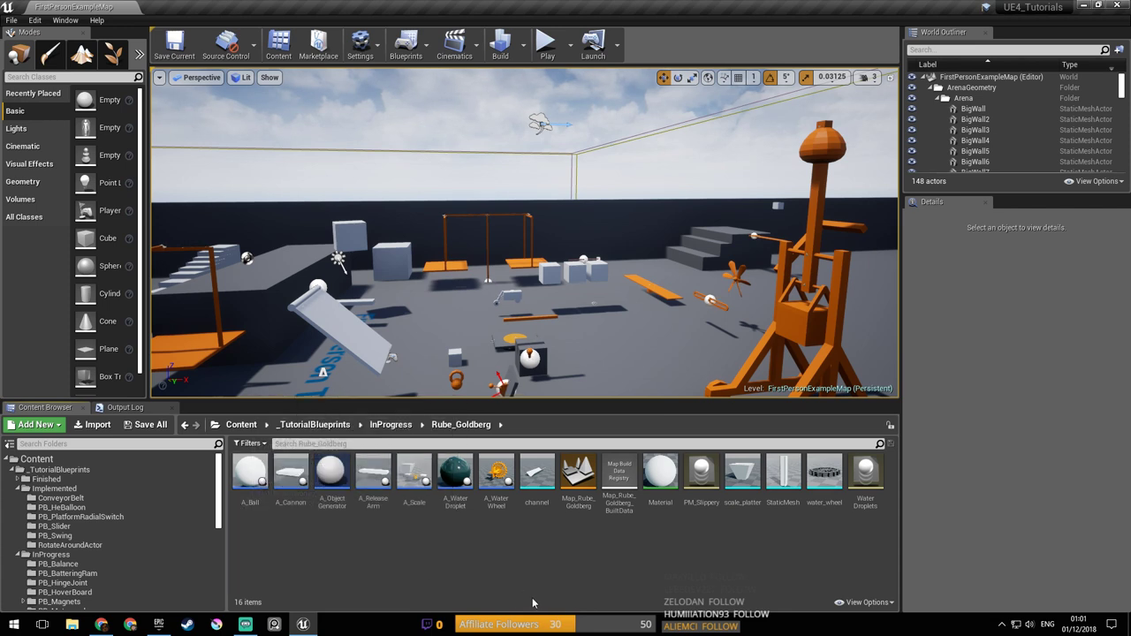
drag(221, 509, 221, 520)
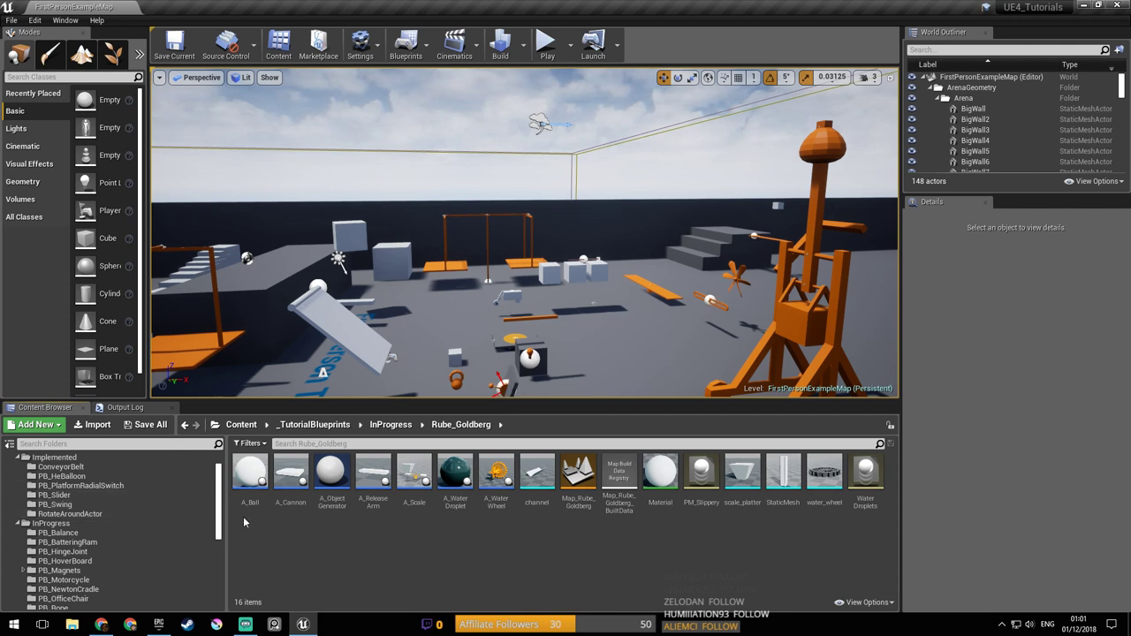
drag(221, 523, 219, 518)
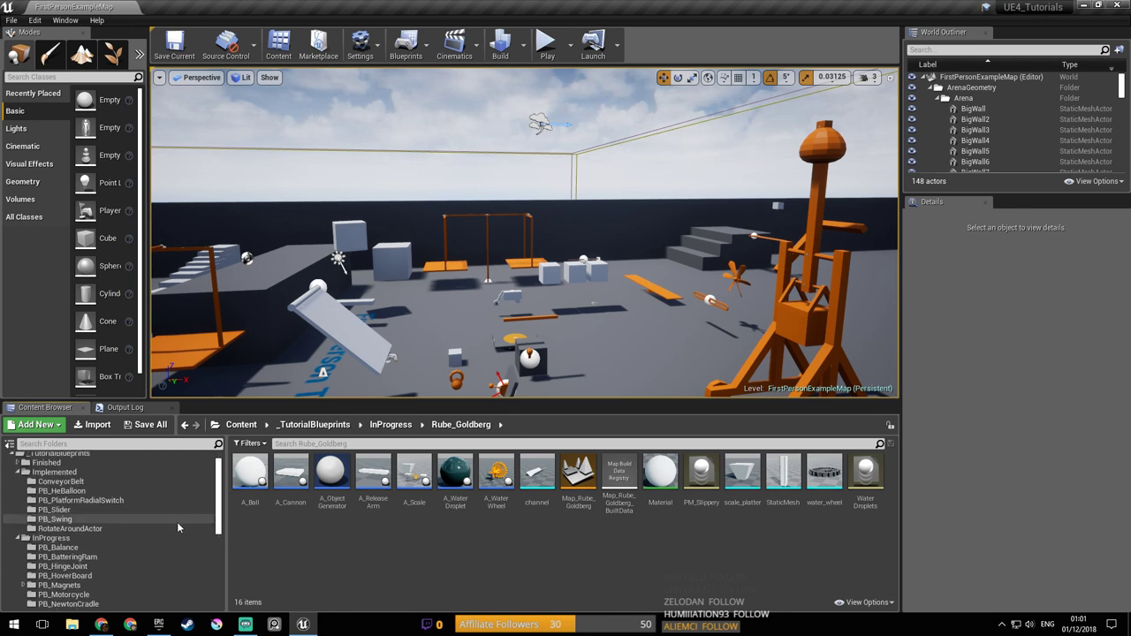
scroll(98, 512, up, 1)
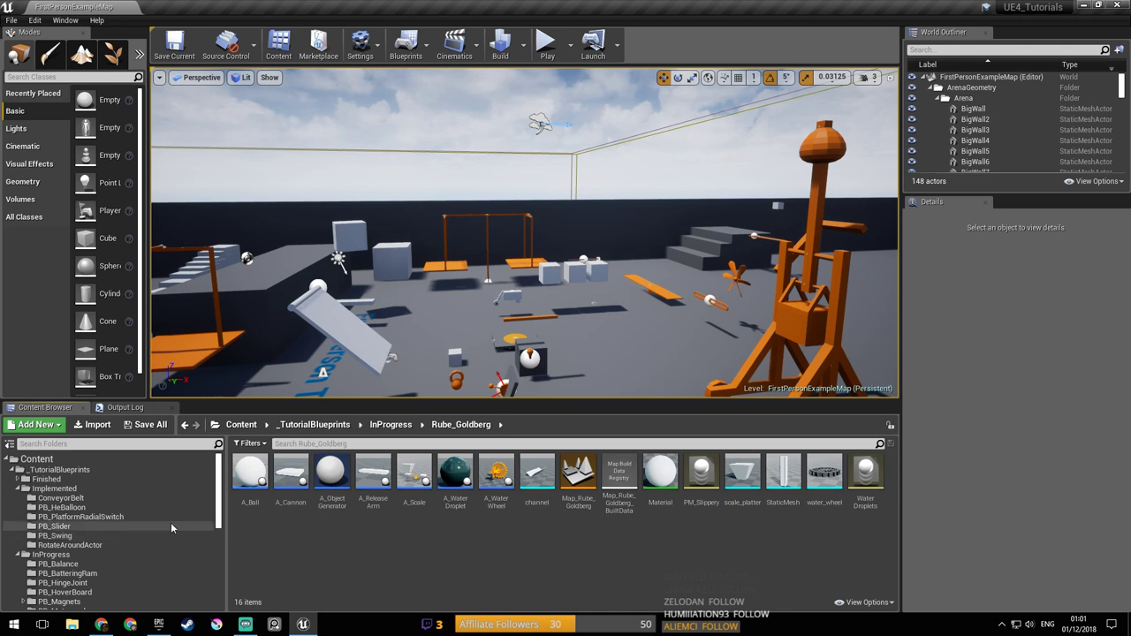
click(110, 527)
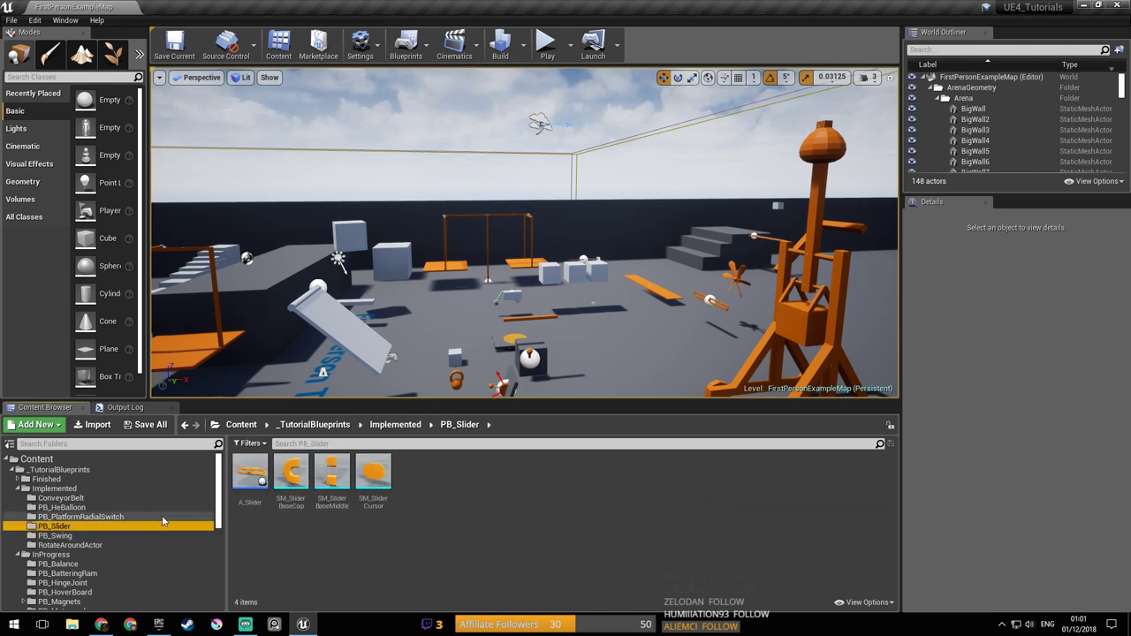
Step: Expand the Finished folder, open PB_WheelWithSuspension and load the Map_WheelWithSuspension level
scroll(175, 522, down, 2)
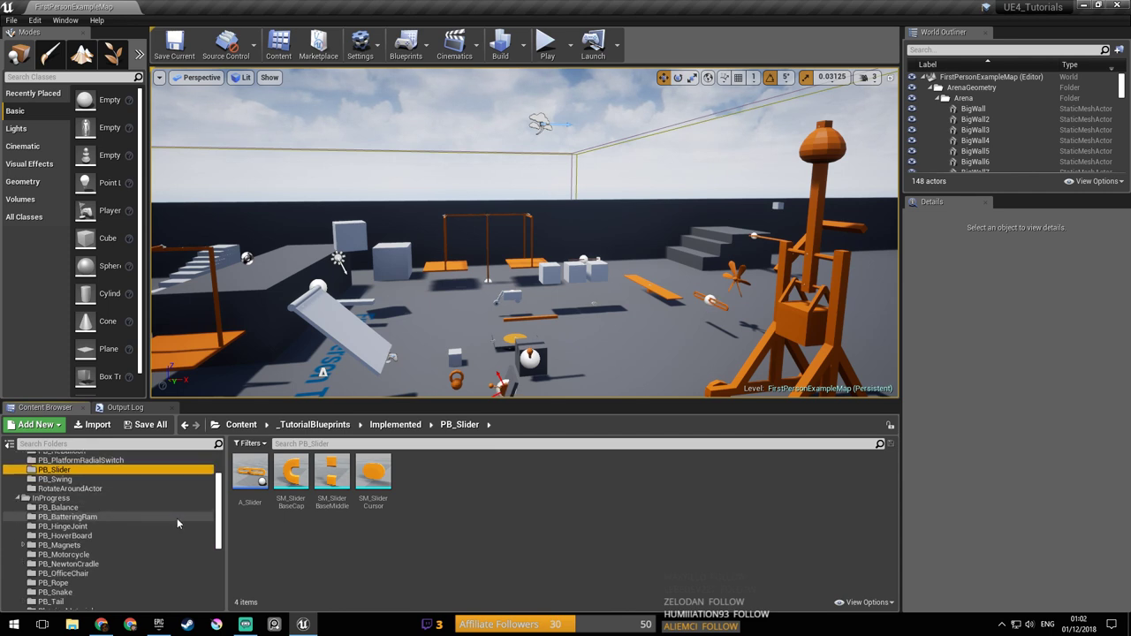
scroll(178, 519, down, 1)
scroll(178, 523, up, 1)
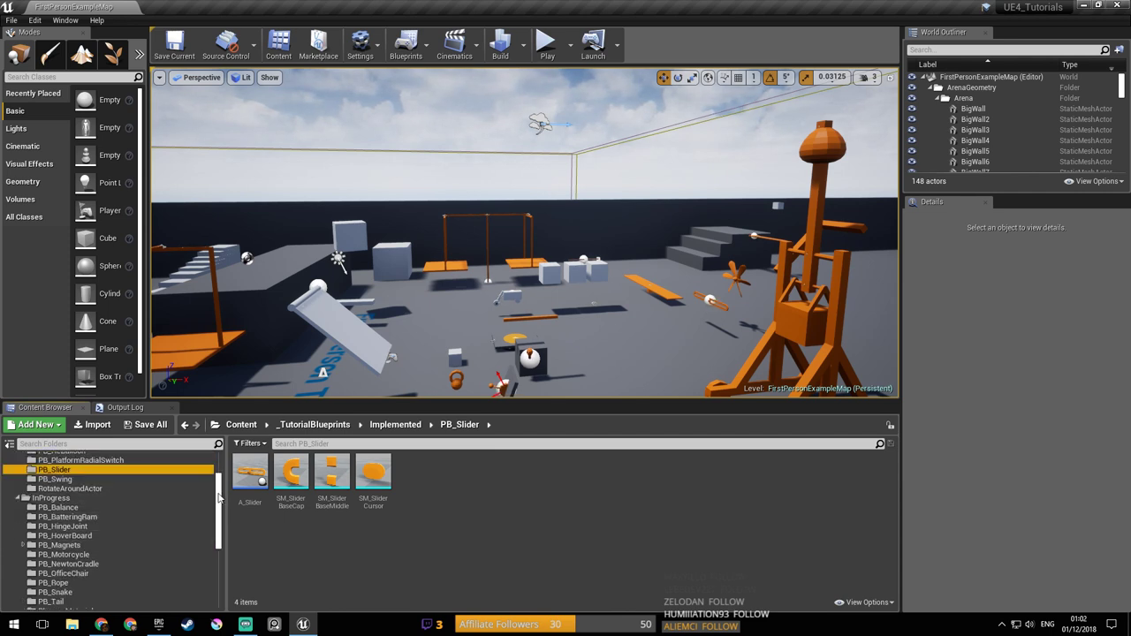
drag(219, 497, 221, 506)
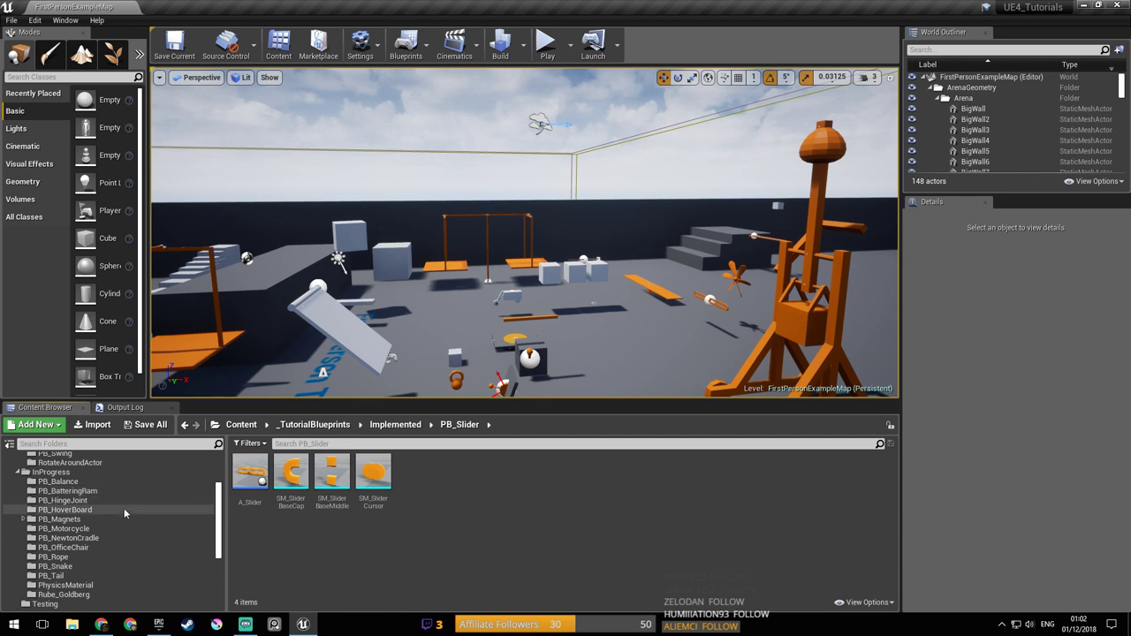
scroll(137, 546, up, 4)
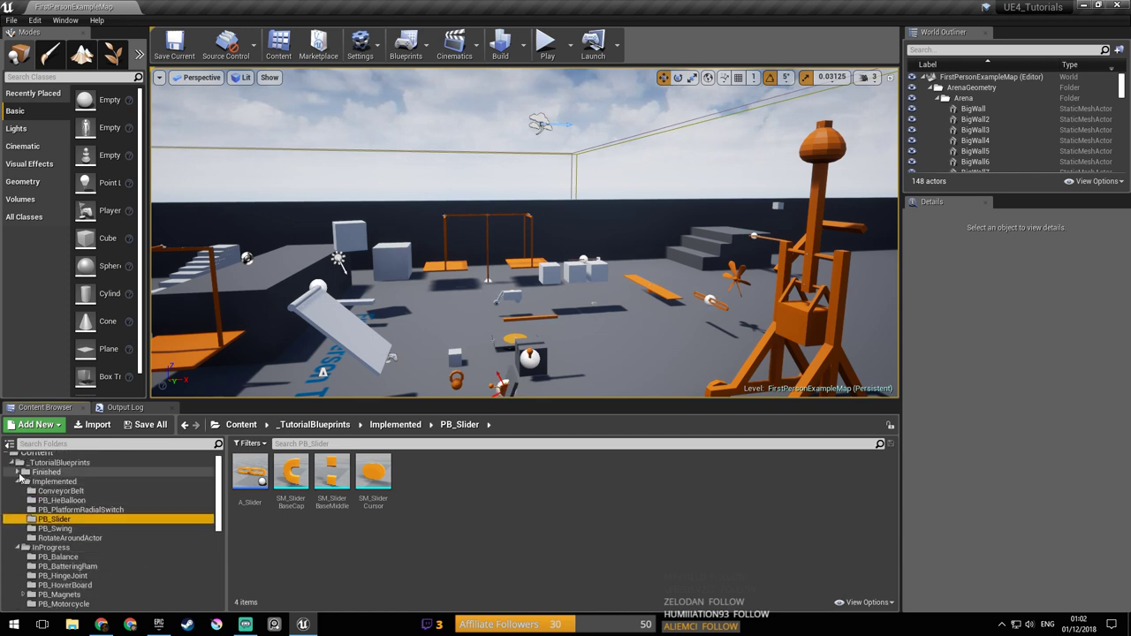
click(17, 472)
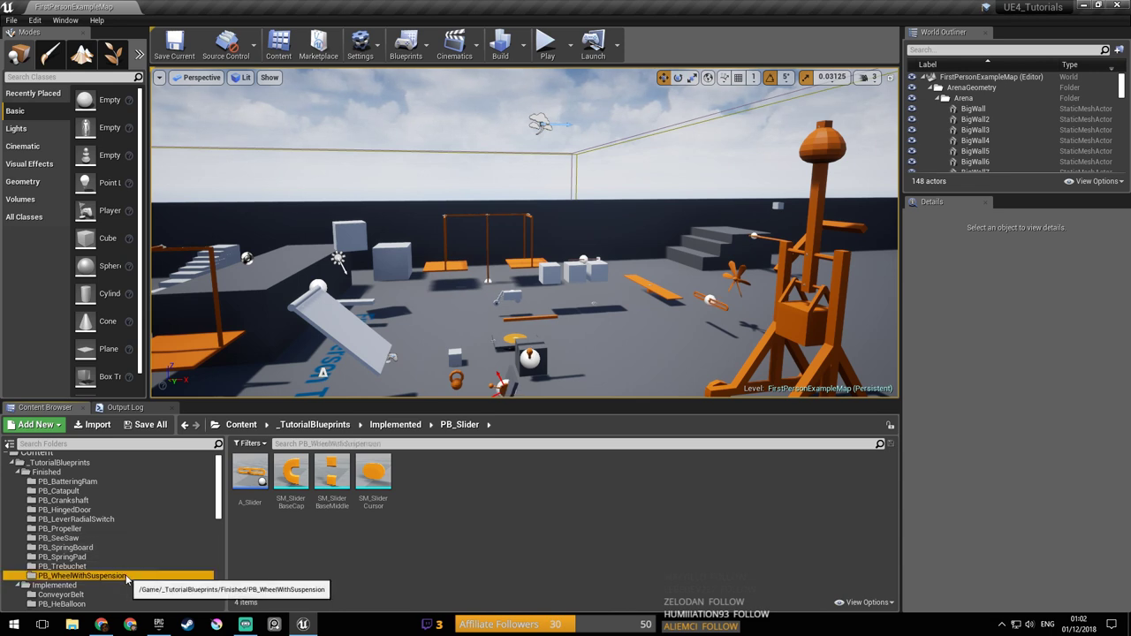
click(81, 576)
double_click(250, 477)
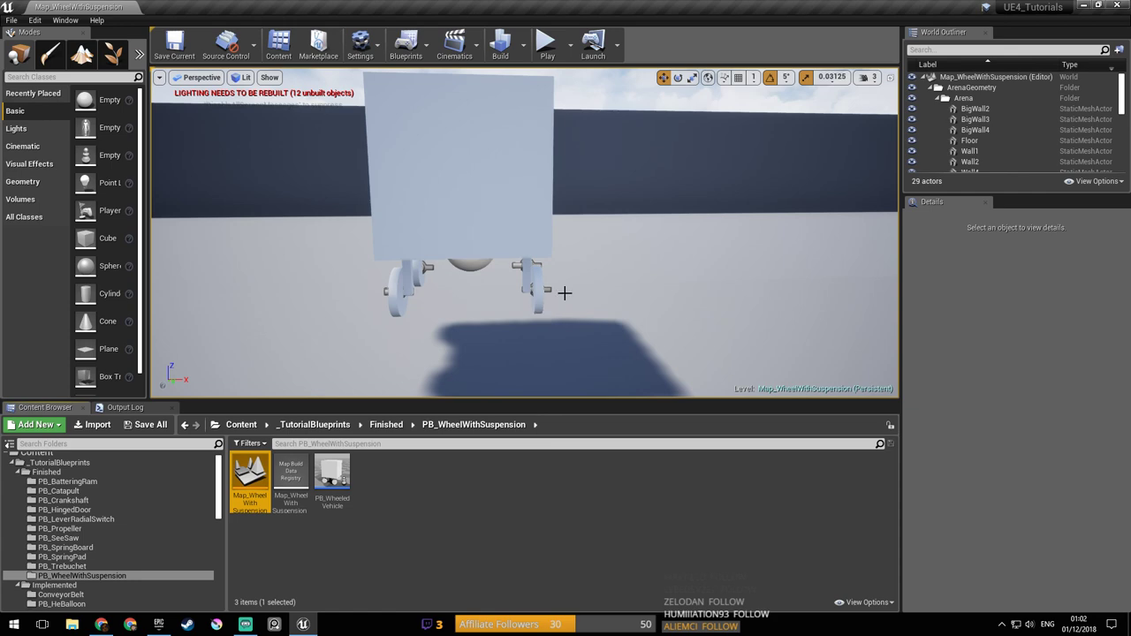
Step: Select the wheeled vehicle in the level and open its PB_WheeledVehicle blueprint for editing
key(a)
right_drag(563, 289, 826, 279)
key(s)
key(a)
key(w)
right_drag(412, 238, 413, 239)
click(413, 239)
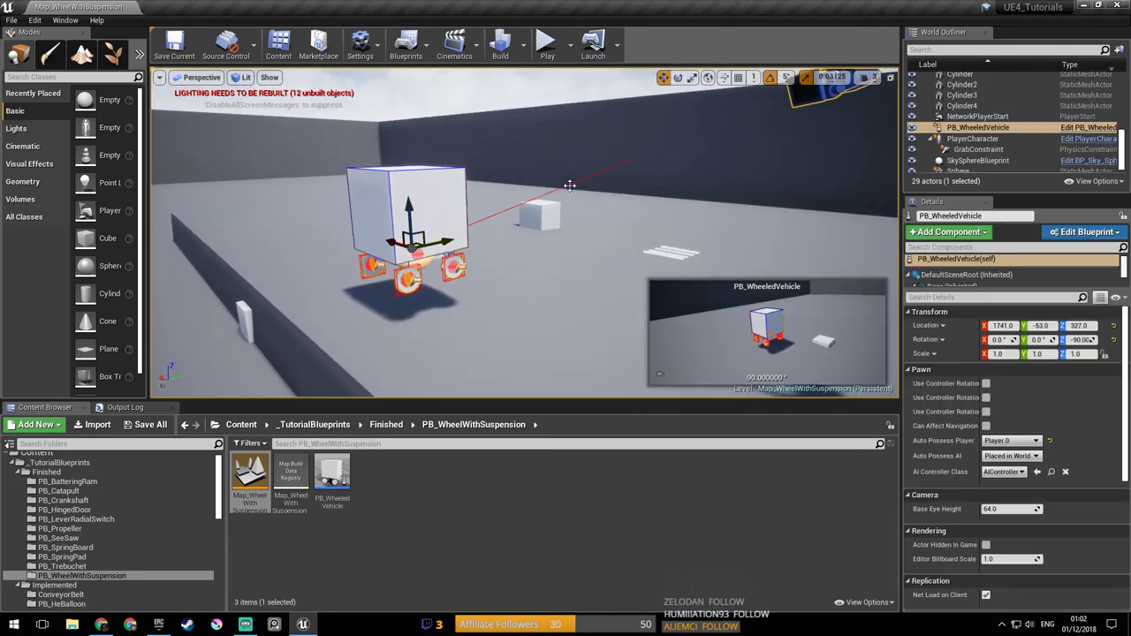
click(1109, 129)
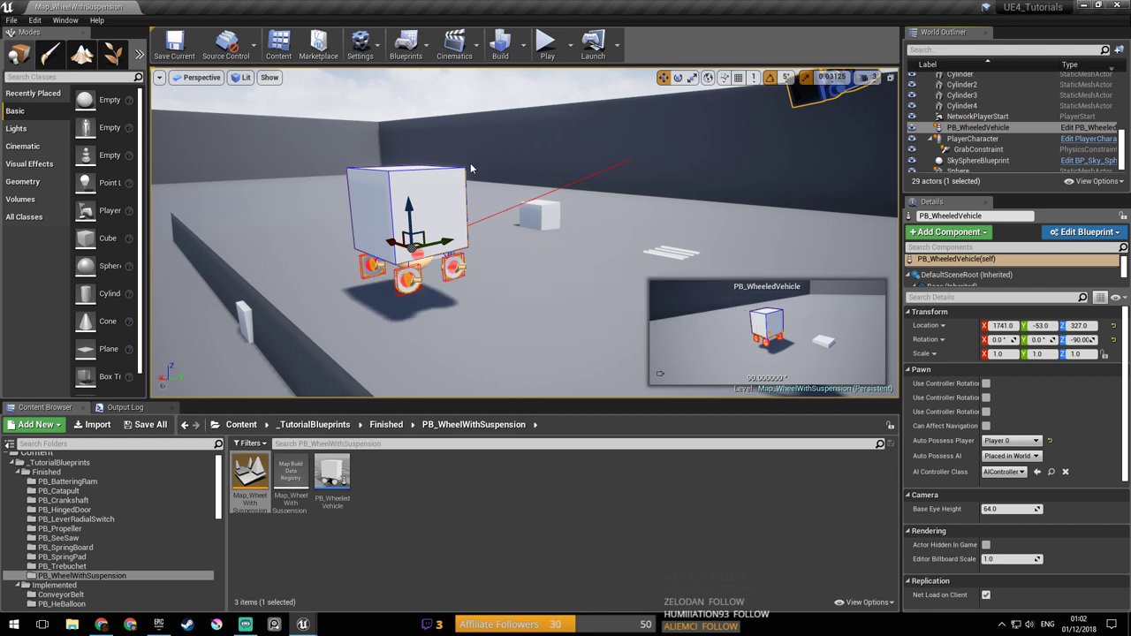
Step: Dock the PB_WheeledVehicle blueprint editor beside the level tab and show the vehicle's underside in its 3D viewport
drag(384, 49, 240, 12)
right_drag(320, 190, 458, 163)
click(228, 86)
right_drag(441, 221, 619, 258)
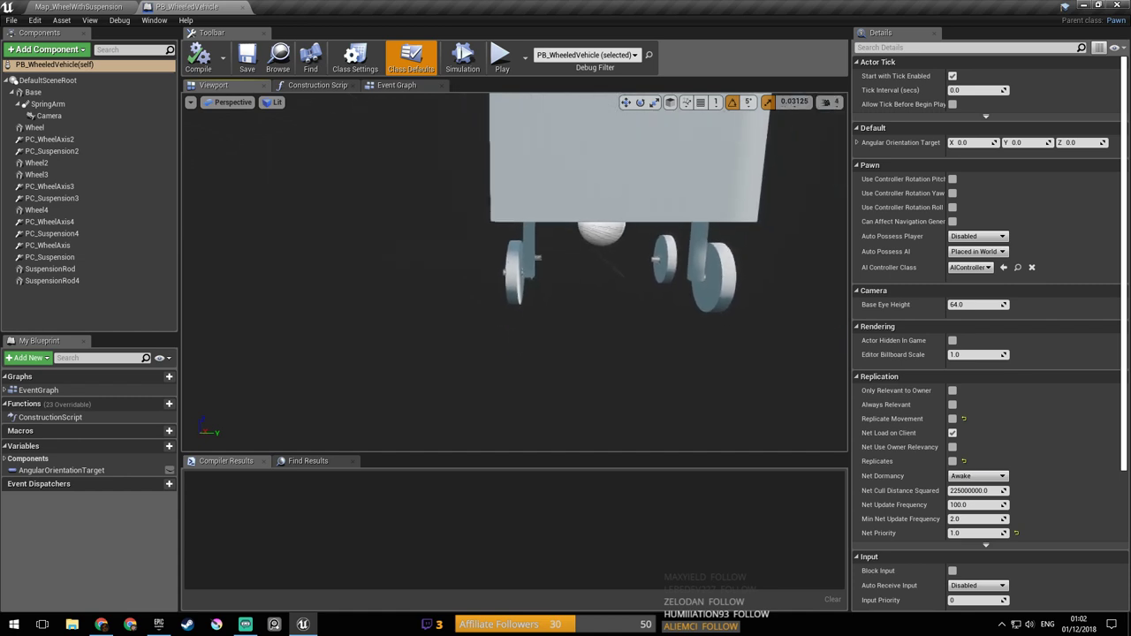
Step: Examine the wheel axis and suspension constraints and SuspensionRod4, including the linear and angular limits of PC_Suspension4
click(49, 221)
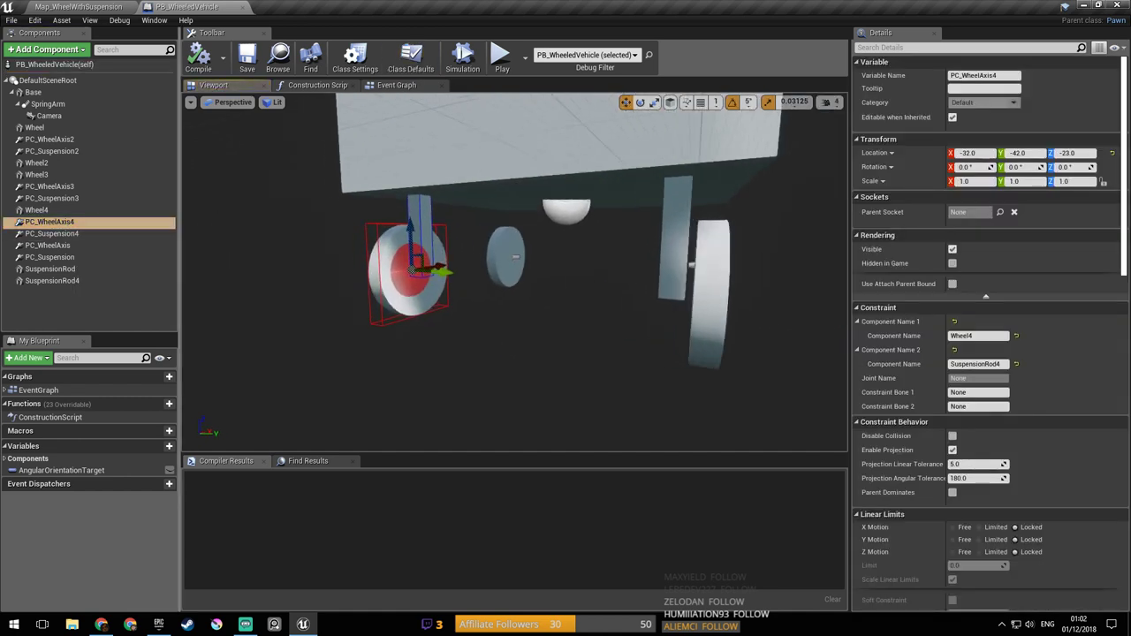
click(91, 234)
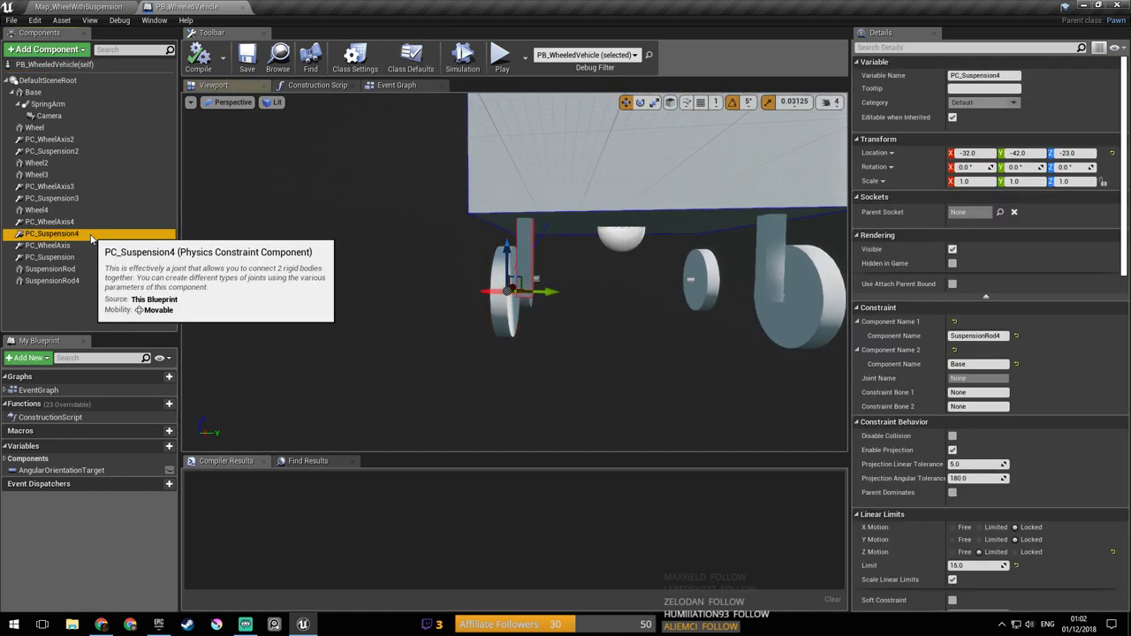
right_drag(406, 261, 469, 260)
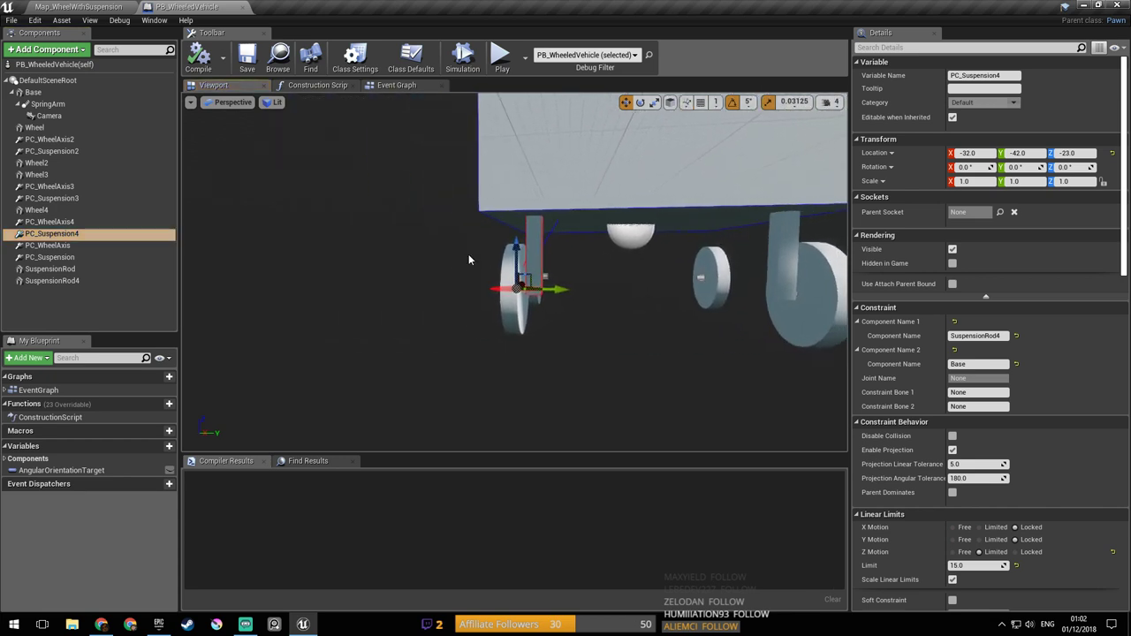
click(99, 246)
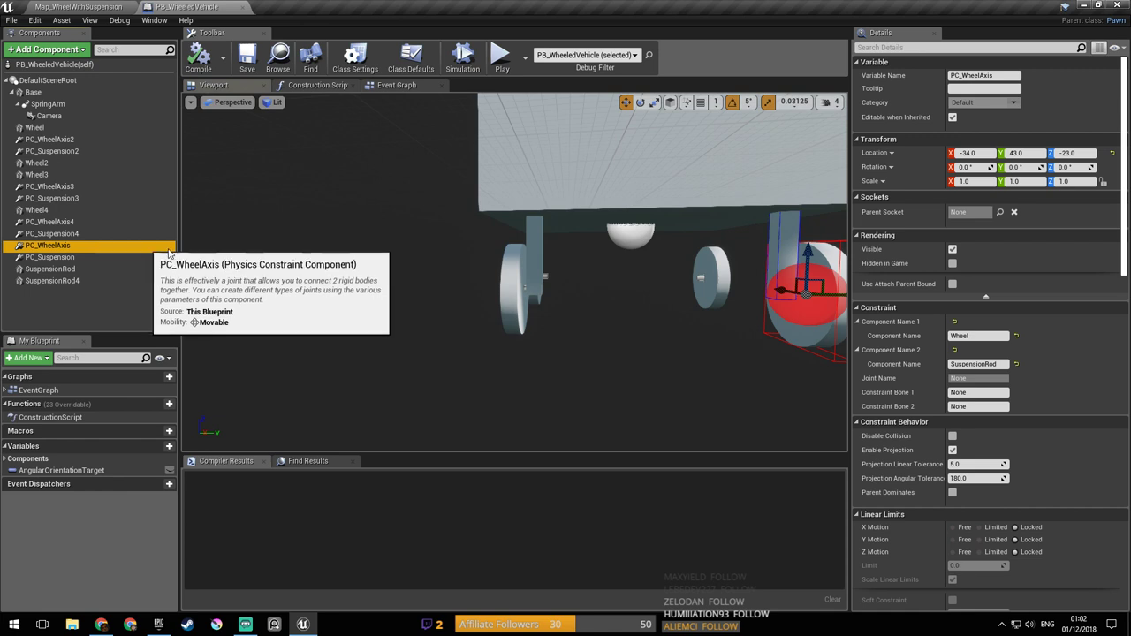
click(533, 233)
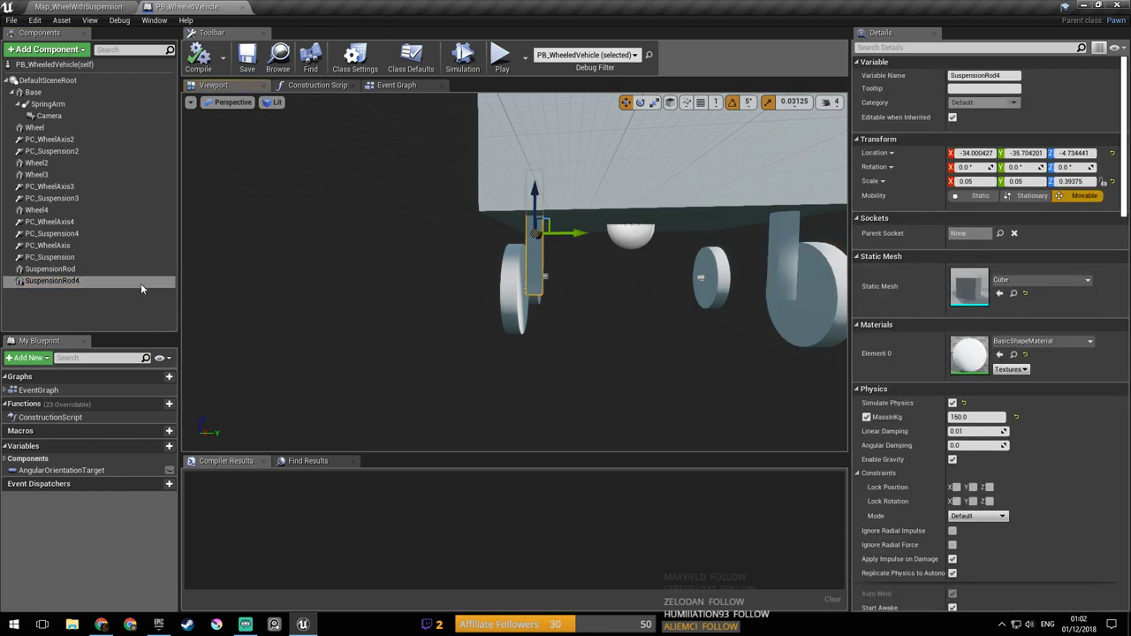
click(51, 233)
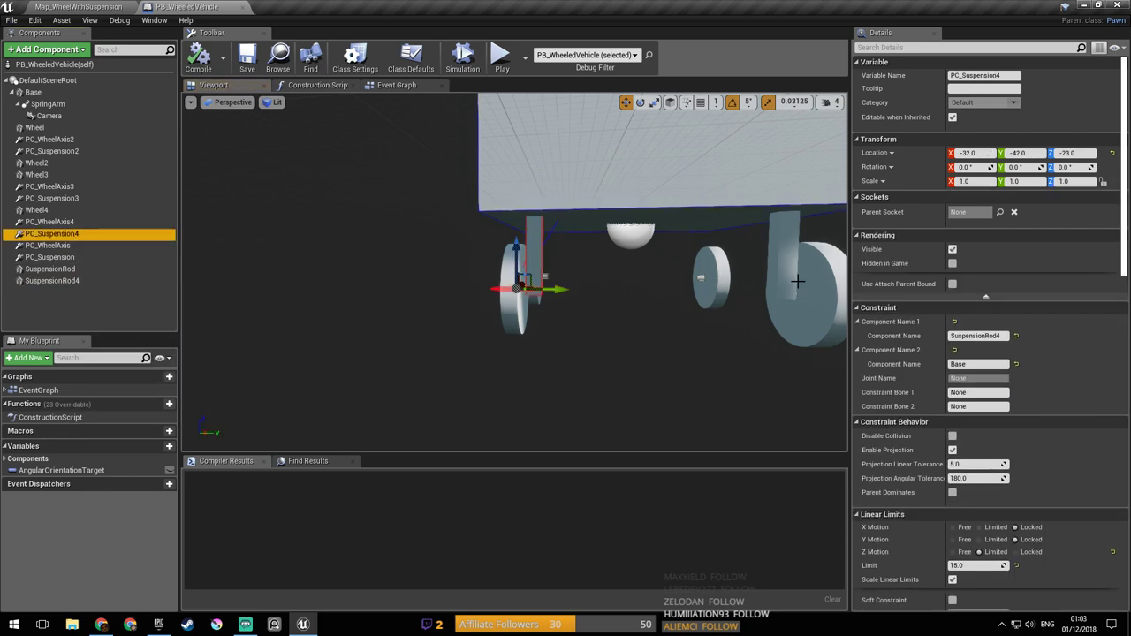
scroll(1089, 305, down, 6)
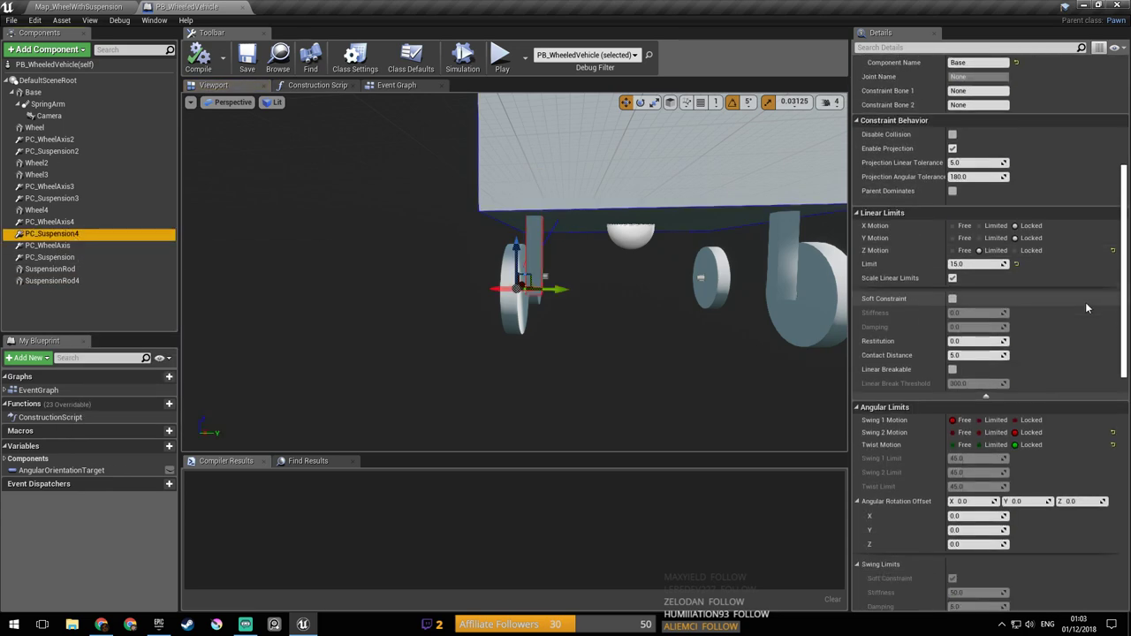
Step: Play the Map_WheelWithSuspension level to test the vehicle, and end the play session
click(107, 8)
click(548, 42)
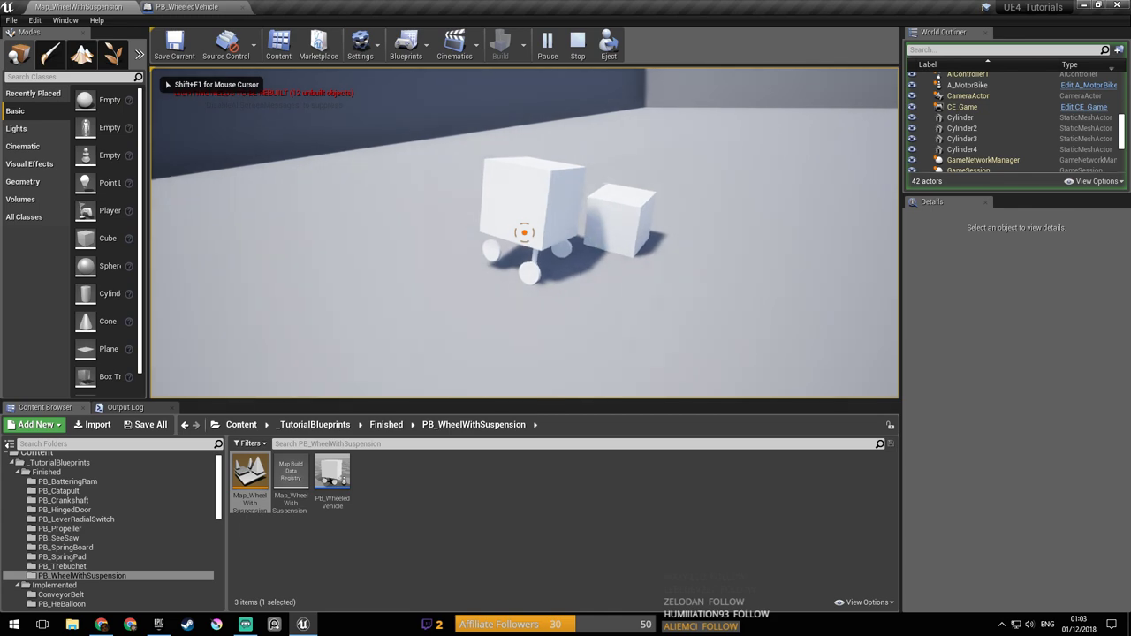
key(Escape)
Step: Return to the vehicle blueprint and examine the motor settings of PC_Suspension4 and the physics settings of SuspensionRod4
click(187, 7)
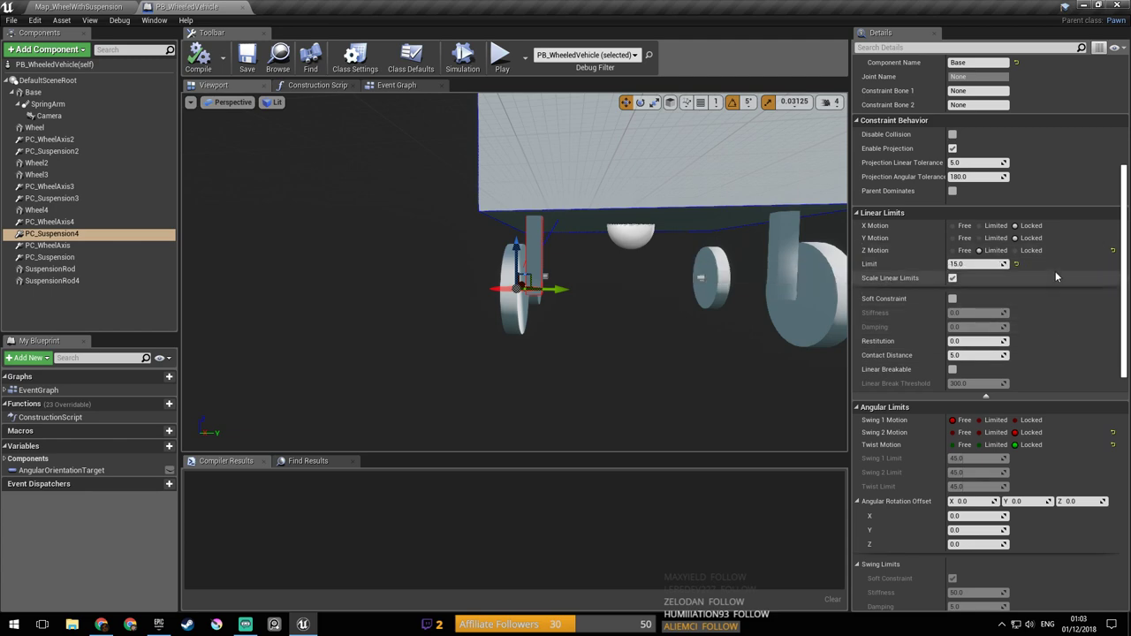
scroll(1061, 274, down, 10)
scroll(1067, 275, down, 1)
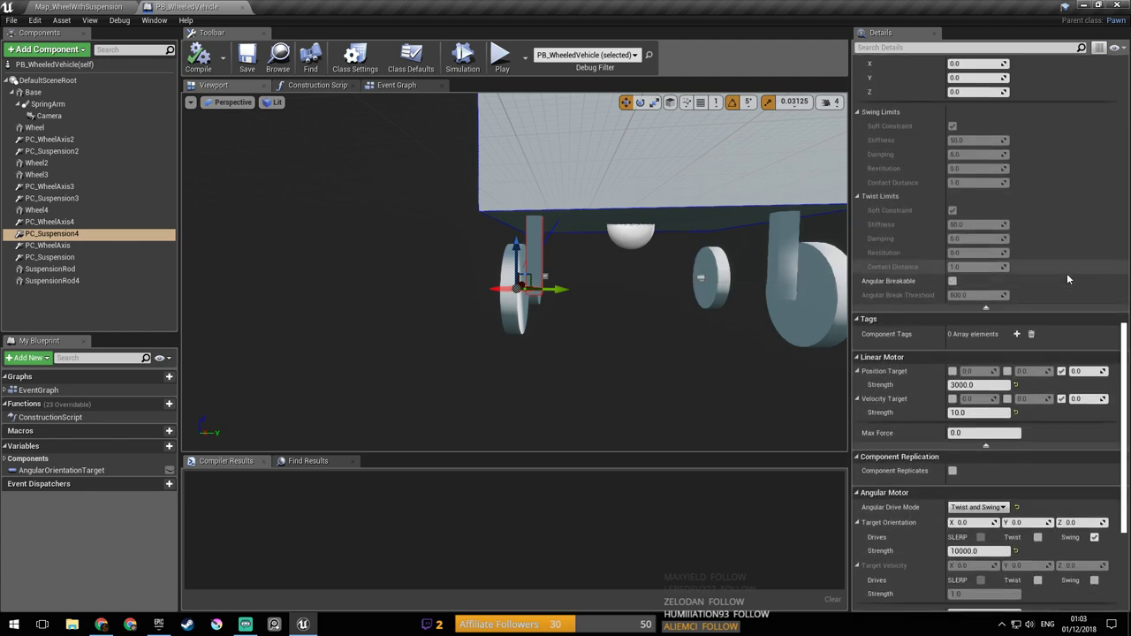
click(536, 234)
scroll(1060, 309, up, 10)
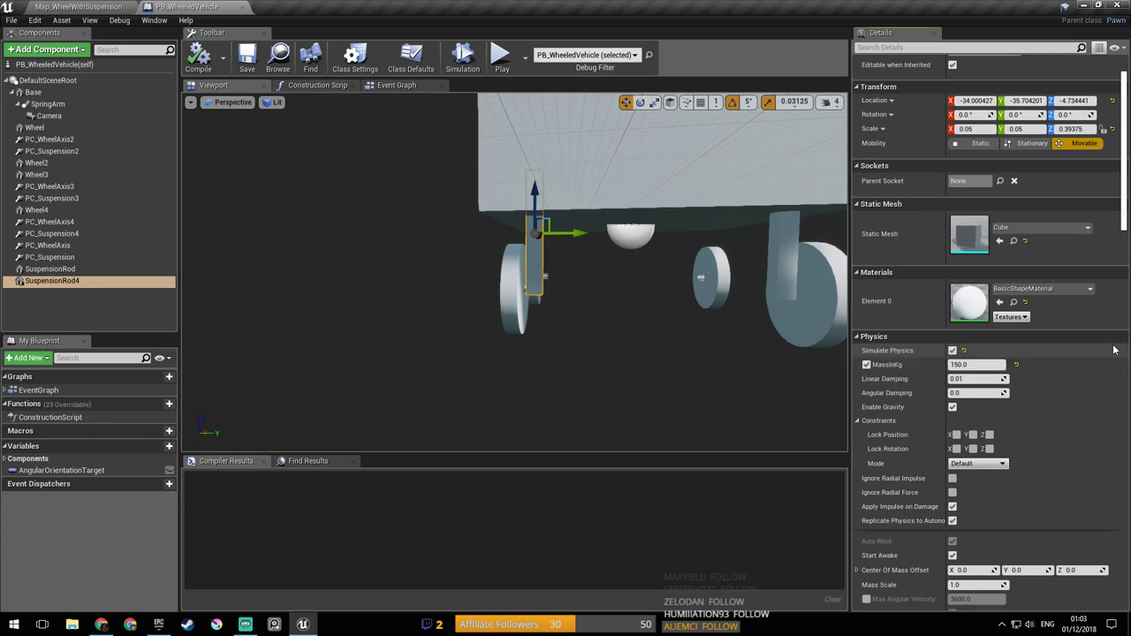
scroll(1097, 353, down, 10)
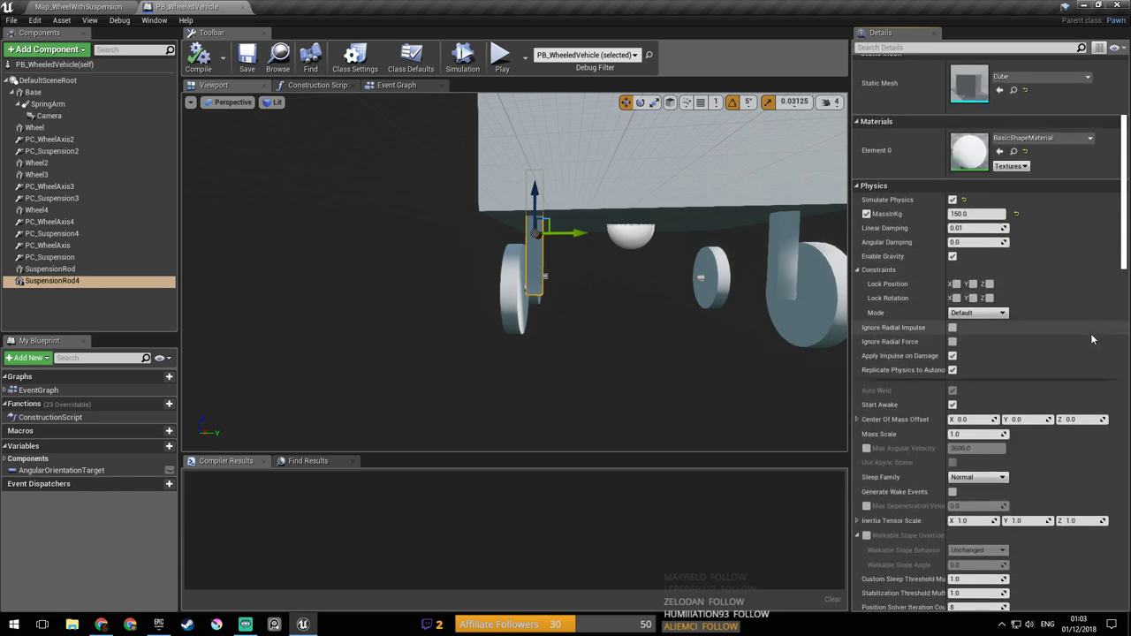
Step: Filter the properties of PC_Suspension4 for "disa", enable Disable Collision and clear the filter
click(48, 245)
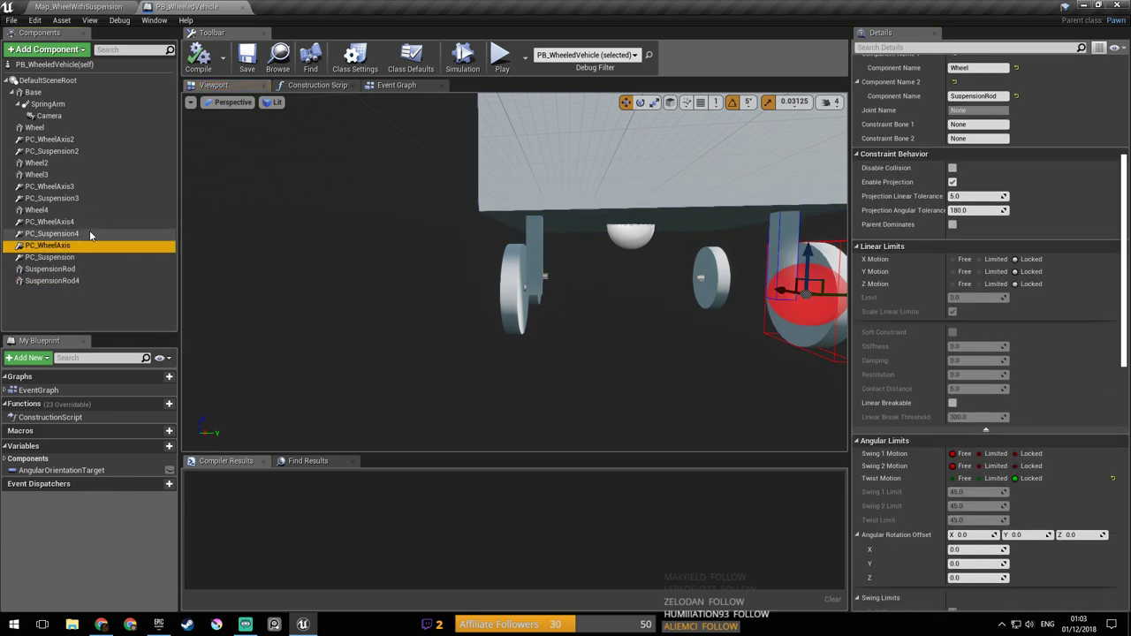
click(88, 234)
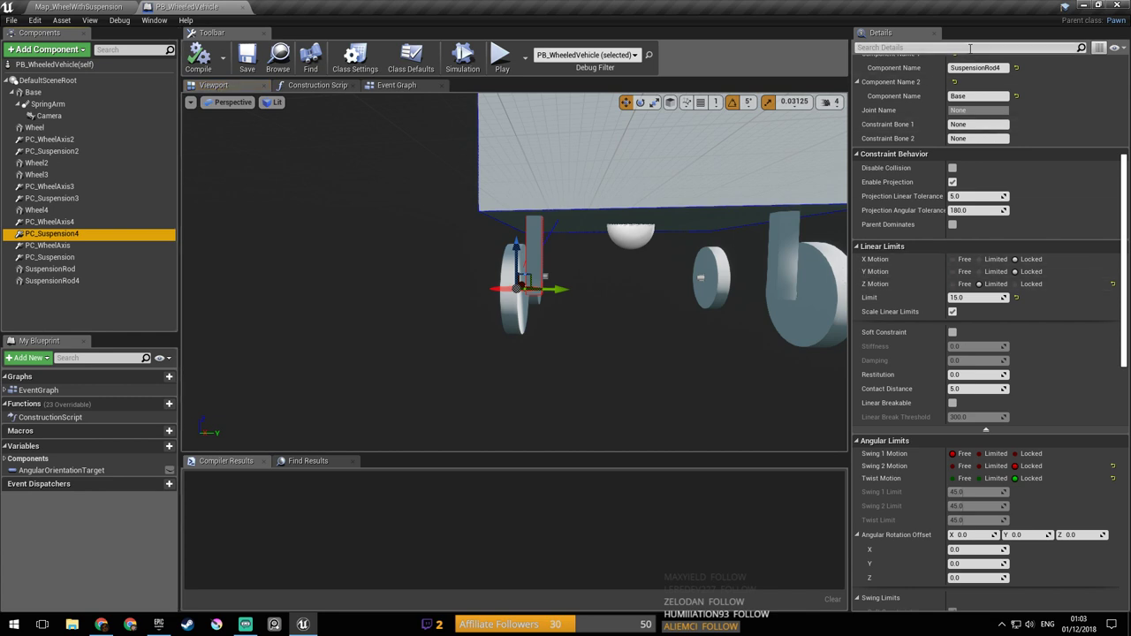
click(969, 48)
text(disa)
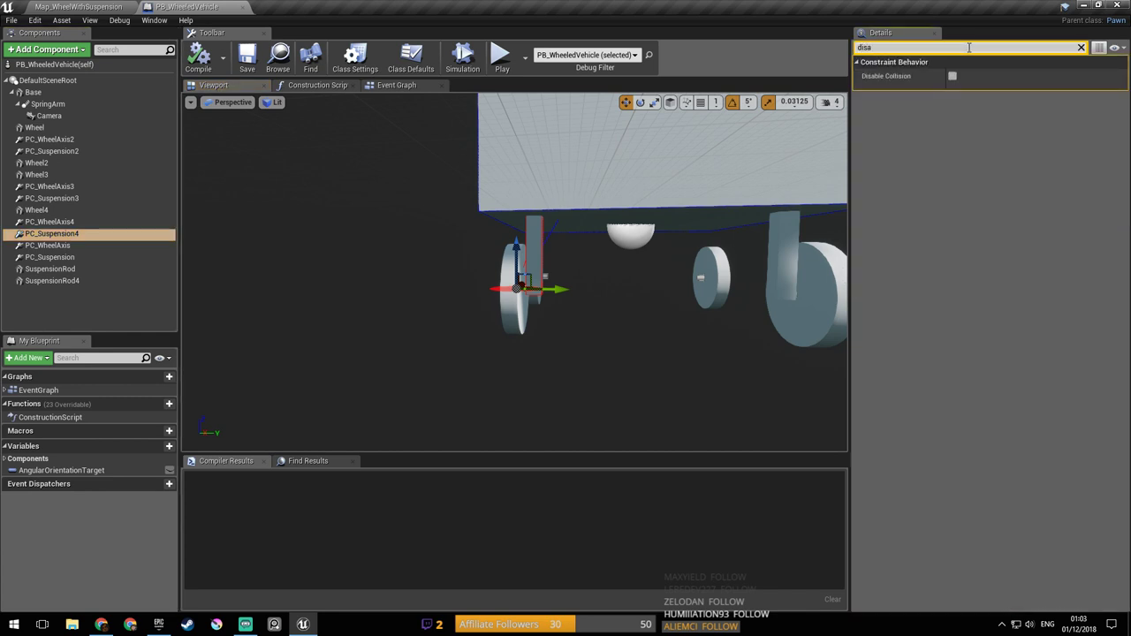
click(953, 76)
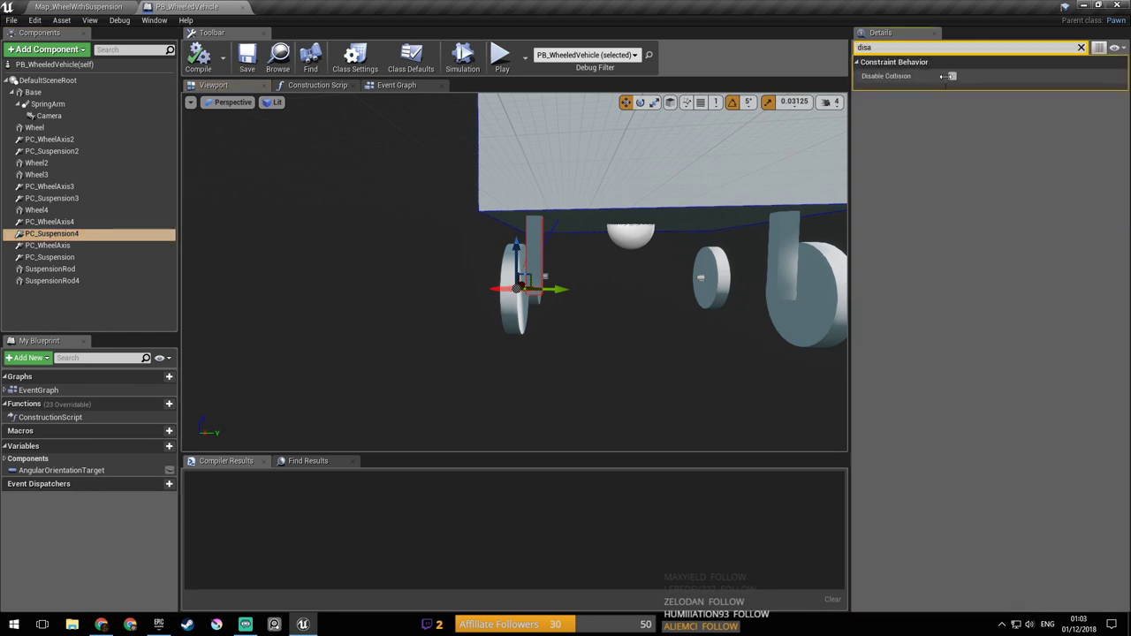
click(1081, 48)
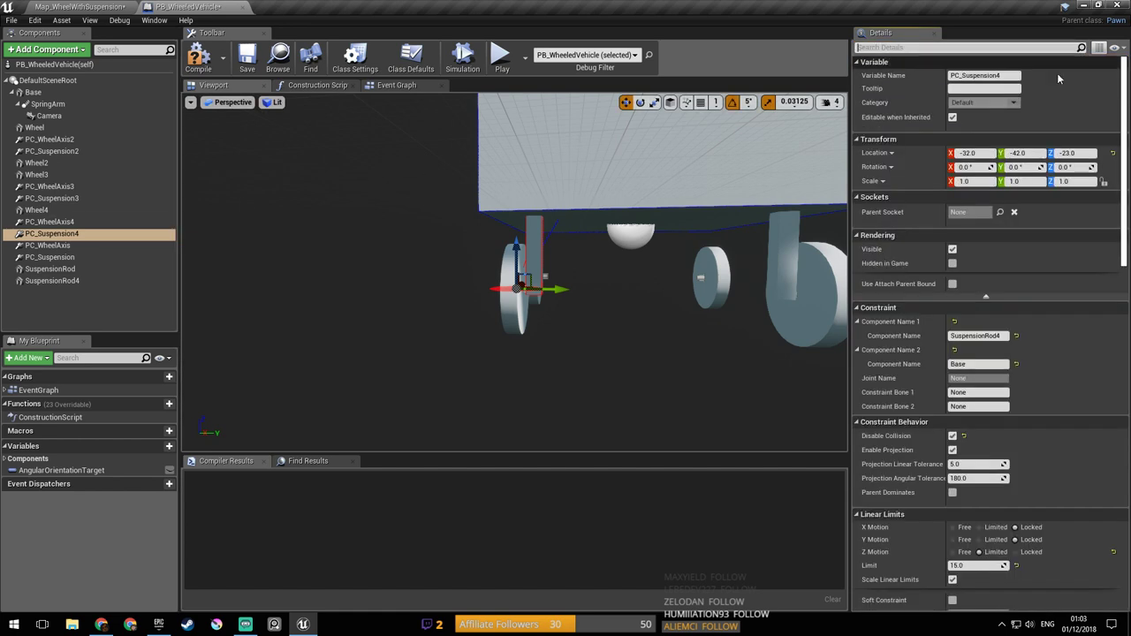
Step: Enable Disable Collision on PC_WheelAxis4 by filtering its properties for "dis", clear the filter, and compile and save the blueprint
click(78, 222)
click(944, 48)
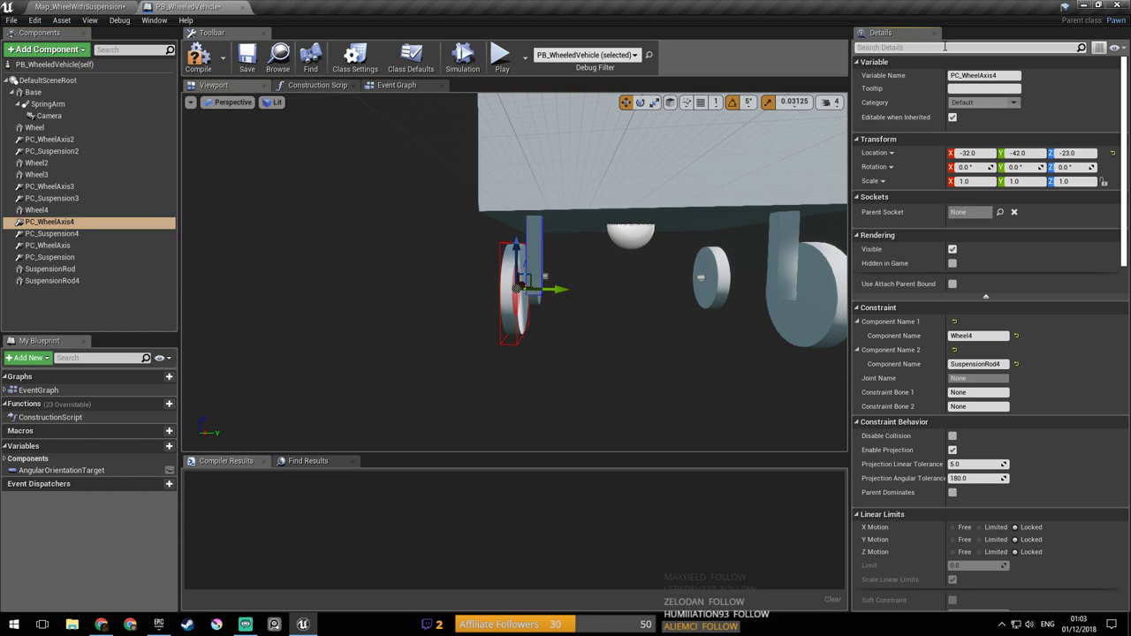
text(dis)
click(953, 76)
click(1080, 48)
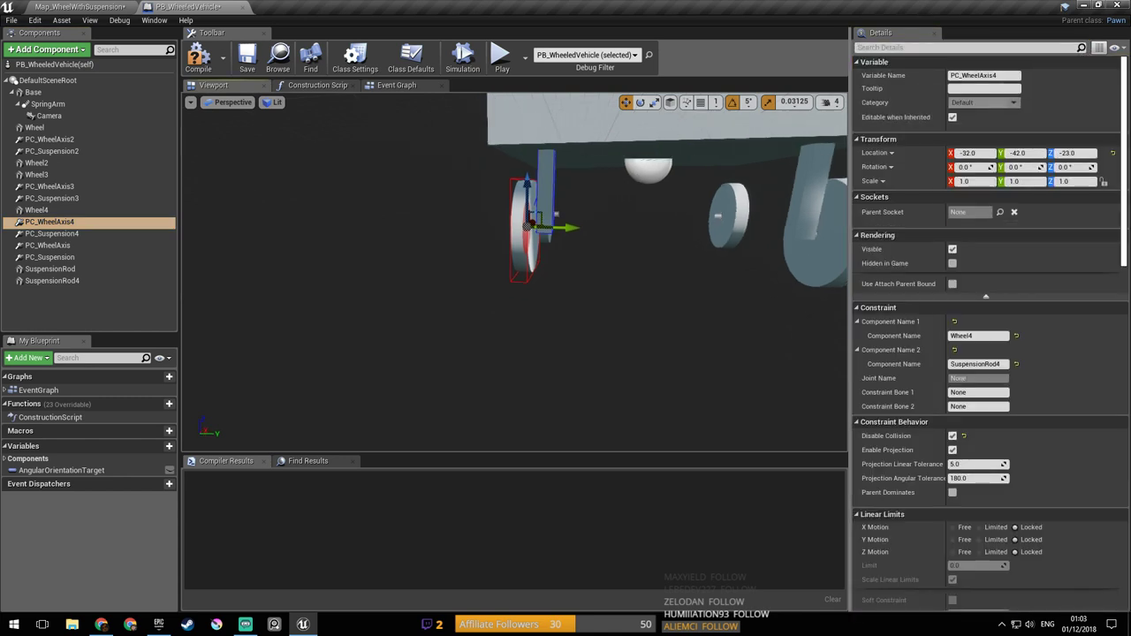
click(249, 58)
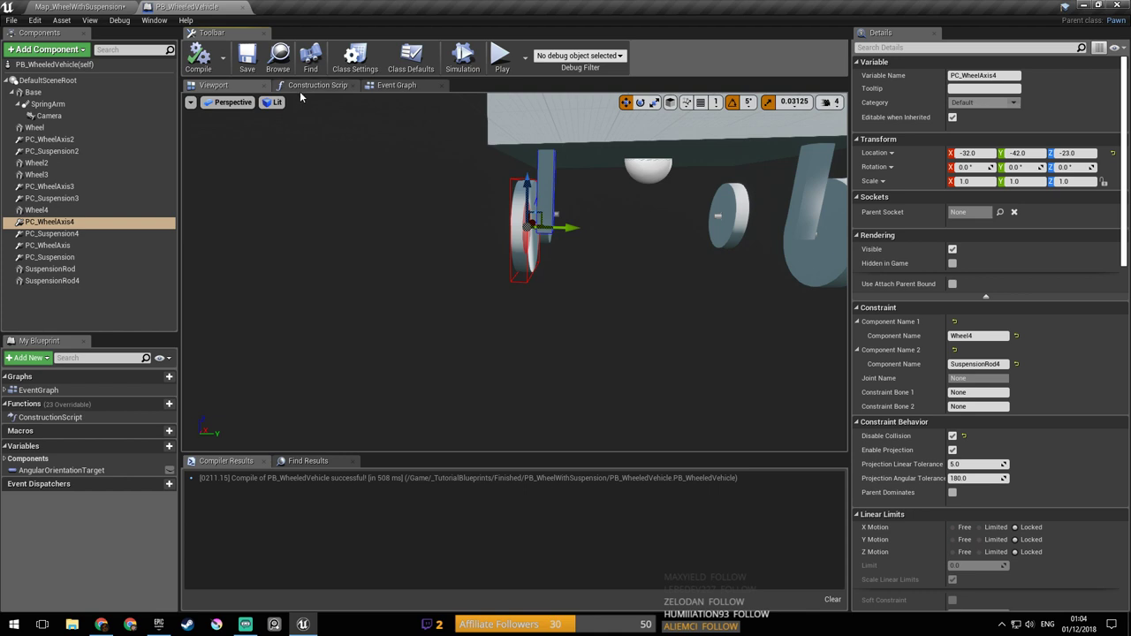
right_drag(455, 177, 482, 199)
click(248, 59)
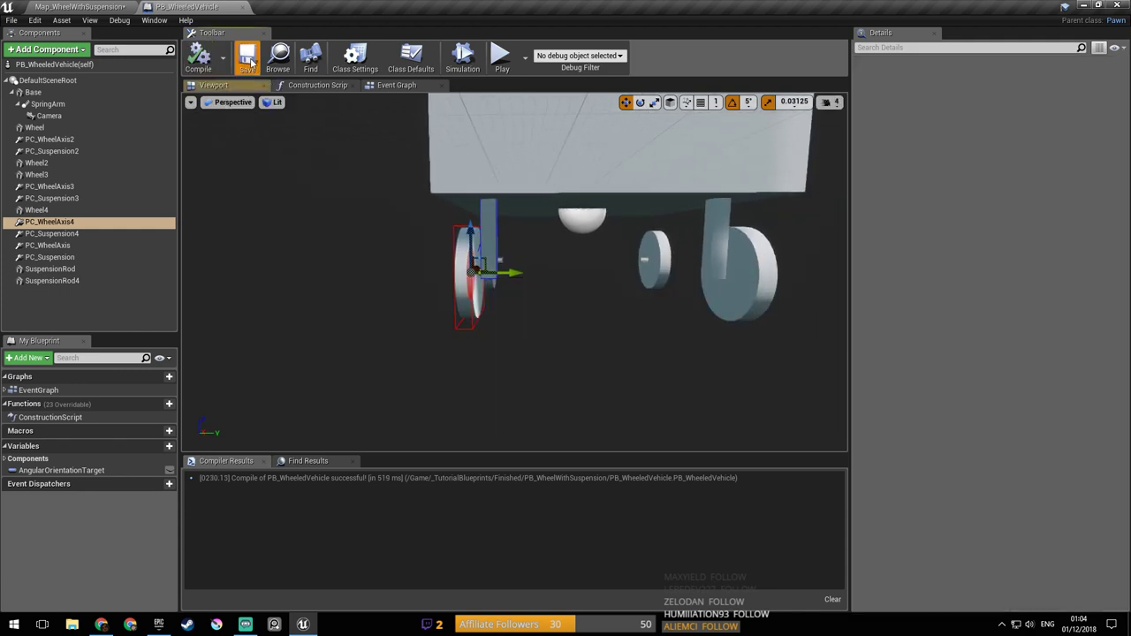
Step: Return to the Map_WheelWithSuspension level, play it to check the vehicle's collisions, and end the play session
click(128, 7)
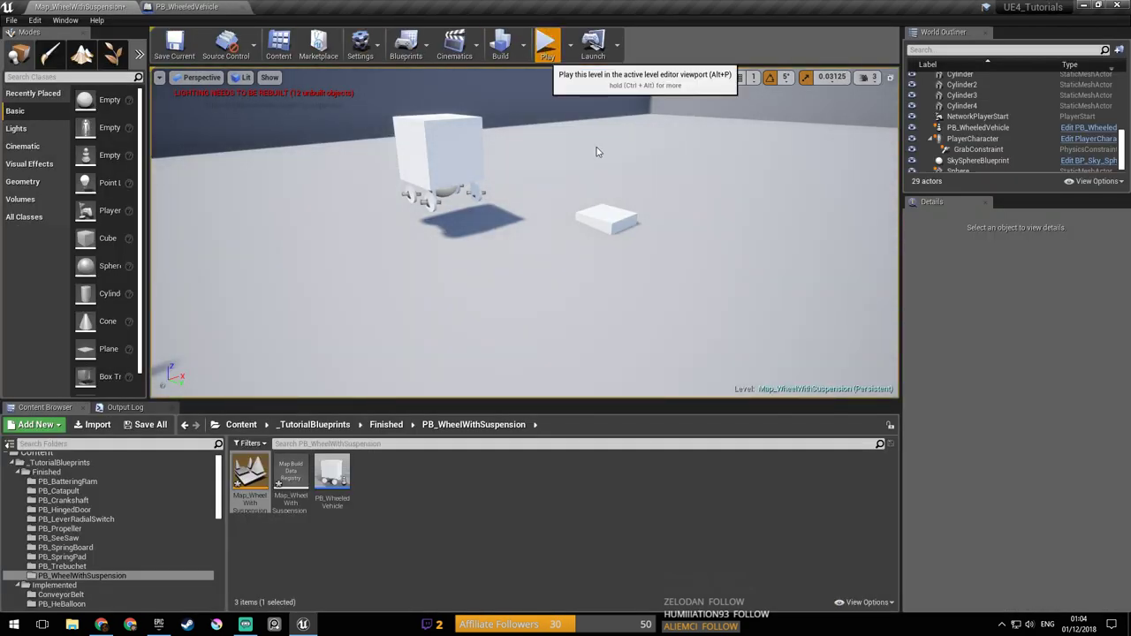
click(547, 44)
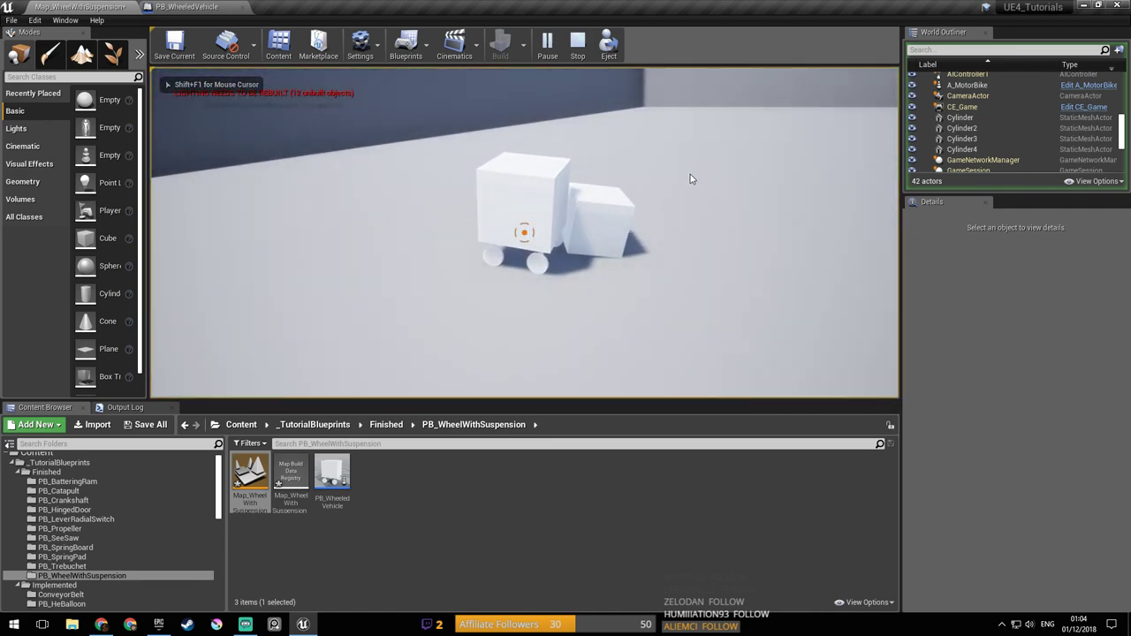
key(Escape)
Step: Move the EditorCube98 cube away from the vehicle and raise it higher above the floor
right_drag(692, 174, 734, 161)
click(536, 281)
right_drag(536, 281, 535, 257)
drag(553, 333, 714, 284)
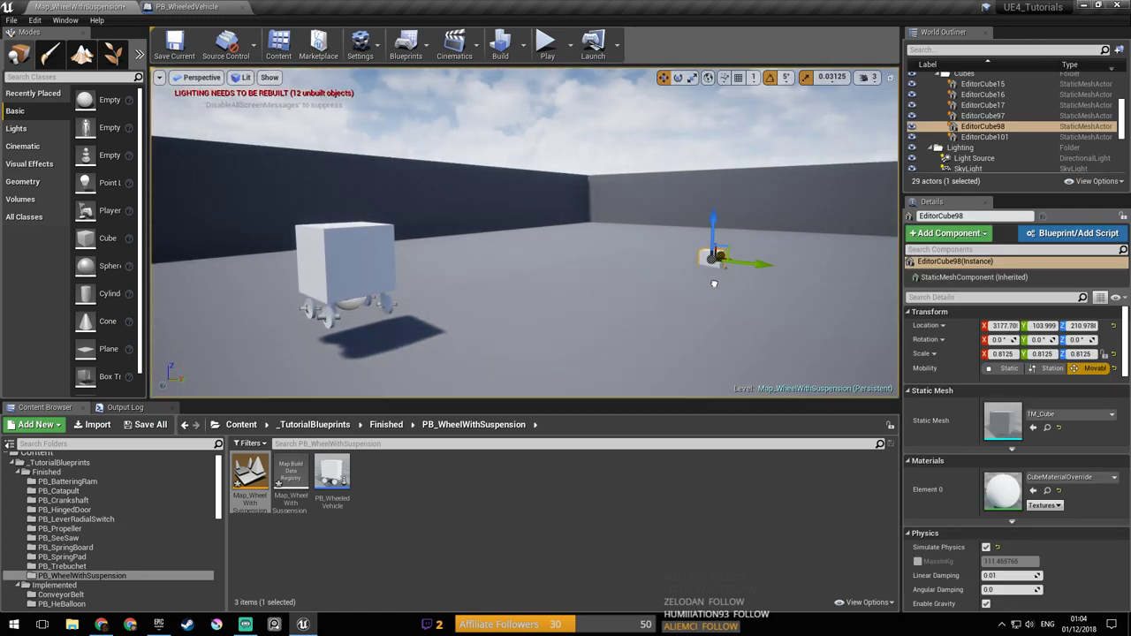
drag(709, 217, 711, 183)
Step: Play the level again, drive the wheeled vehicle in reverse and sideways to test its suspension, and end the play session
click(547, 43)
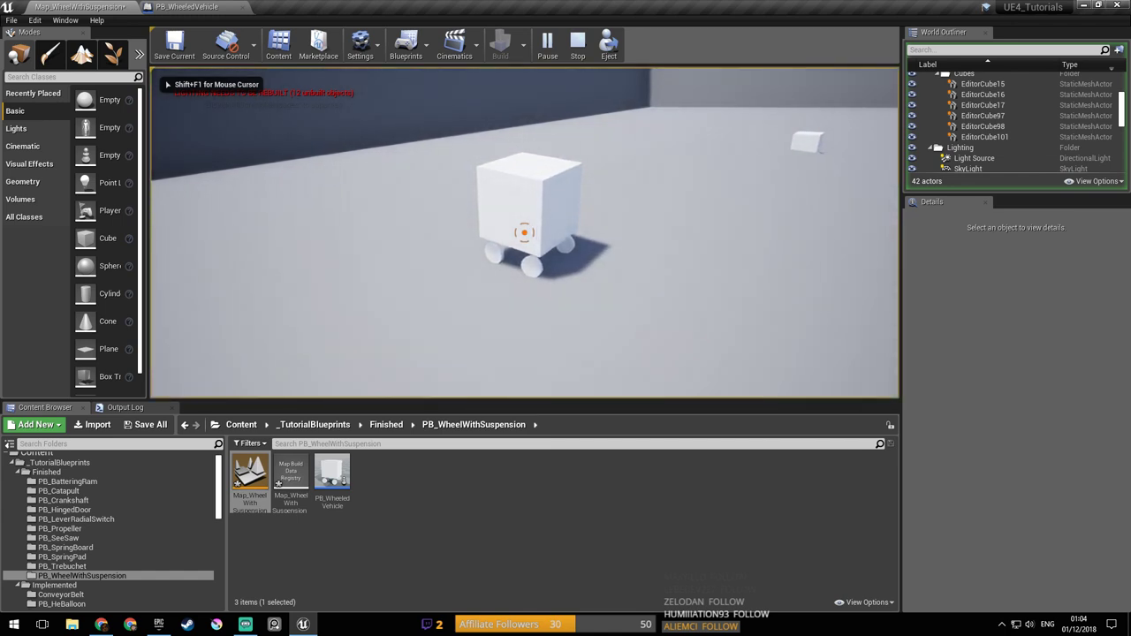
key(s)
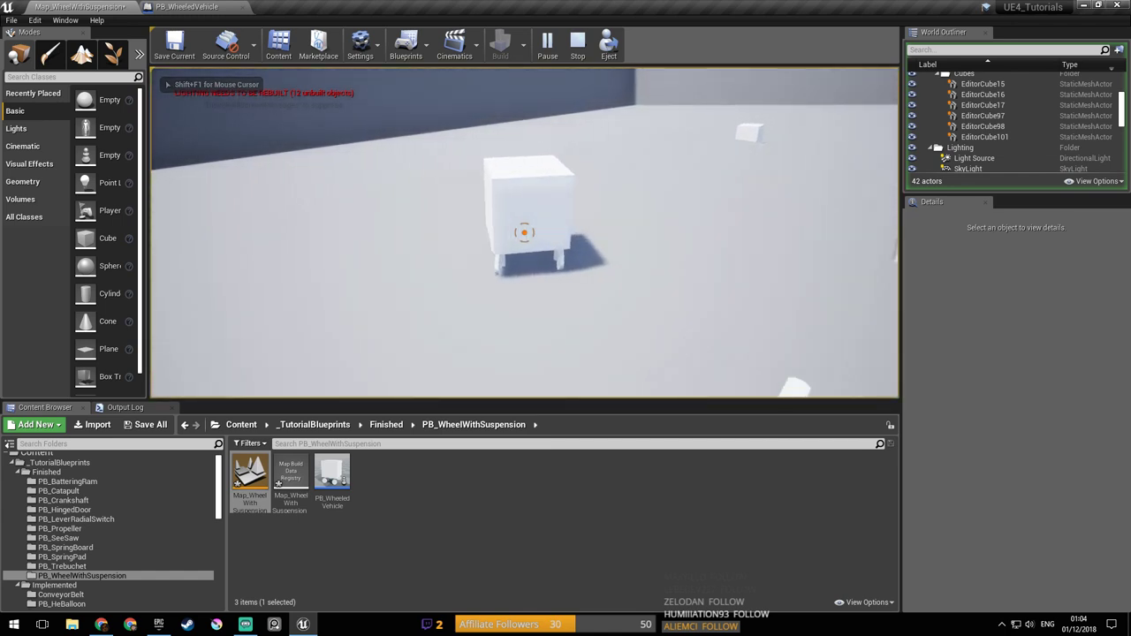
key(a)
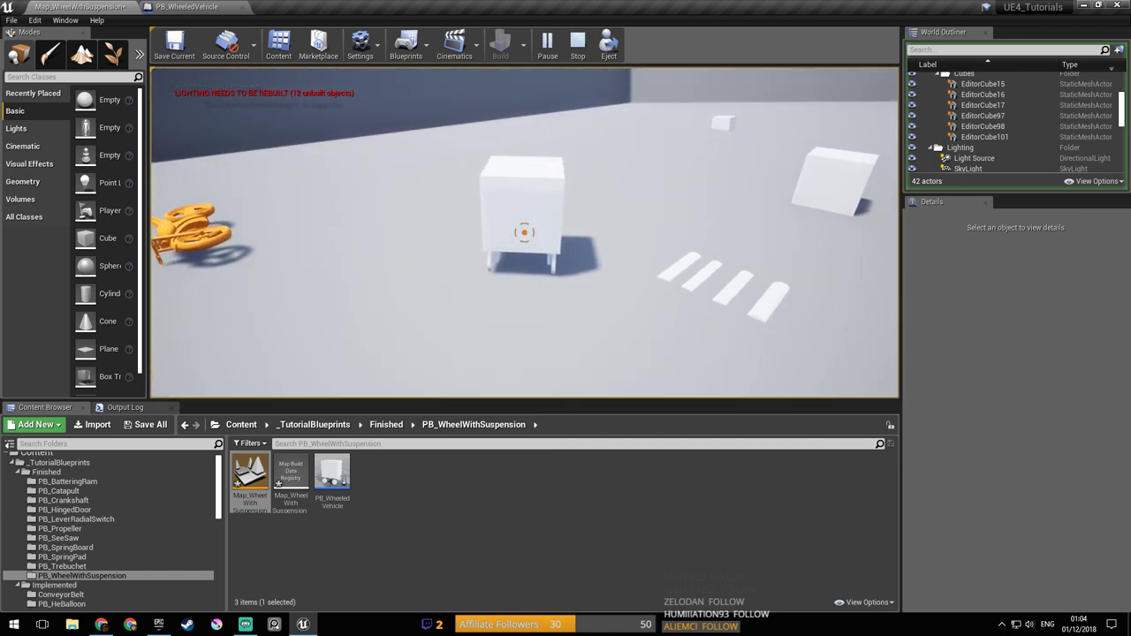
key(s)
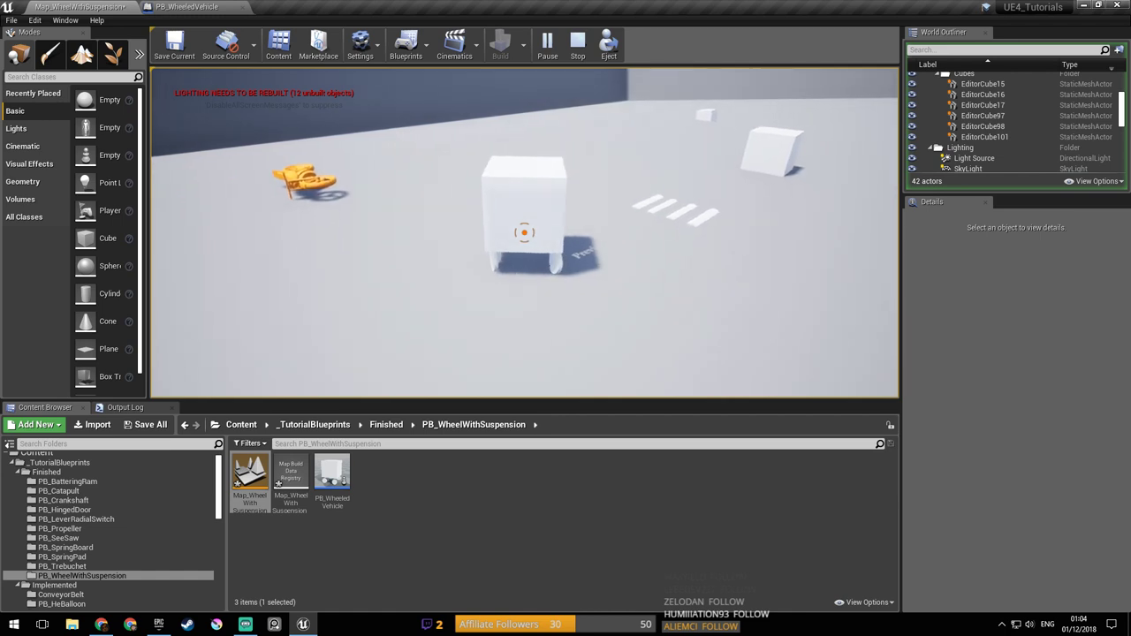
key(d)
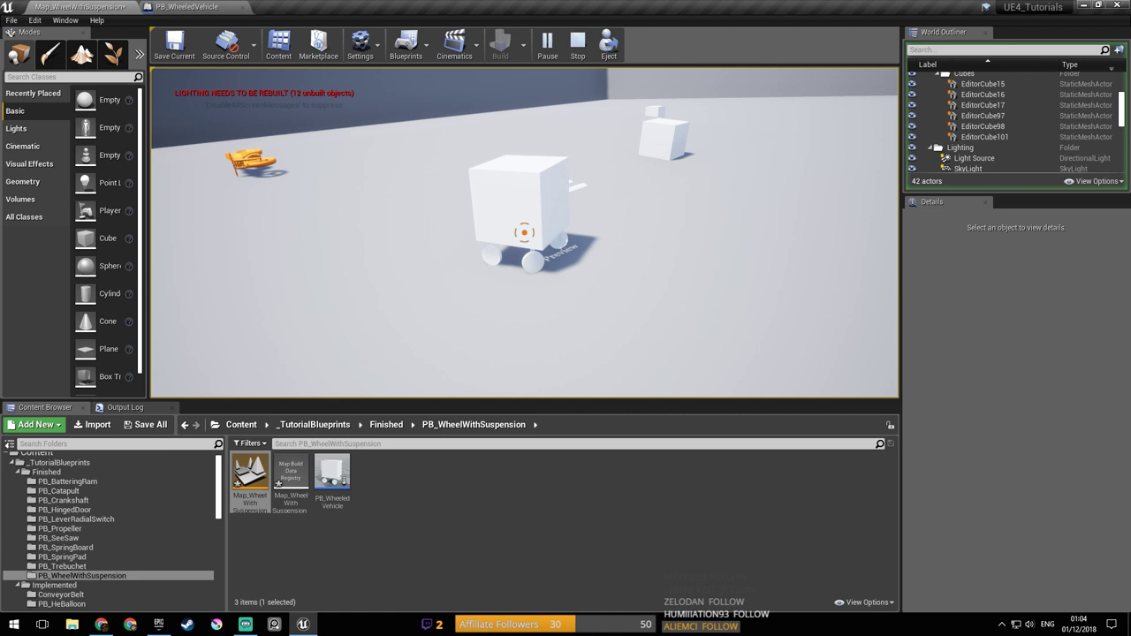
key(Escape)
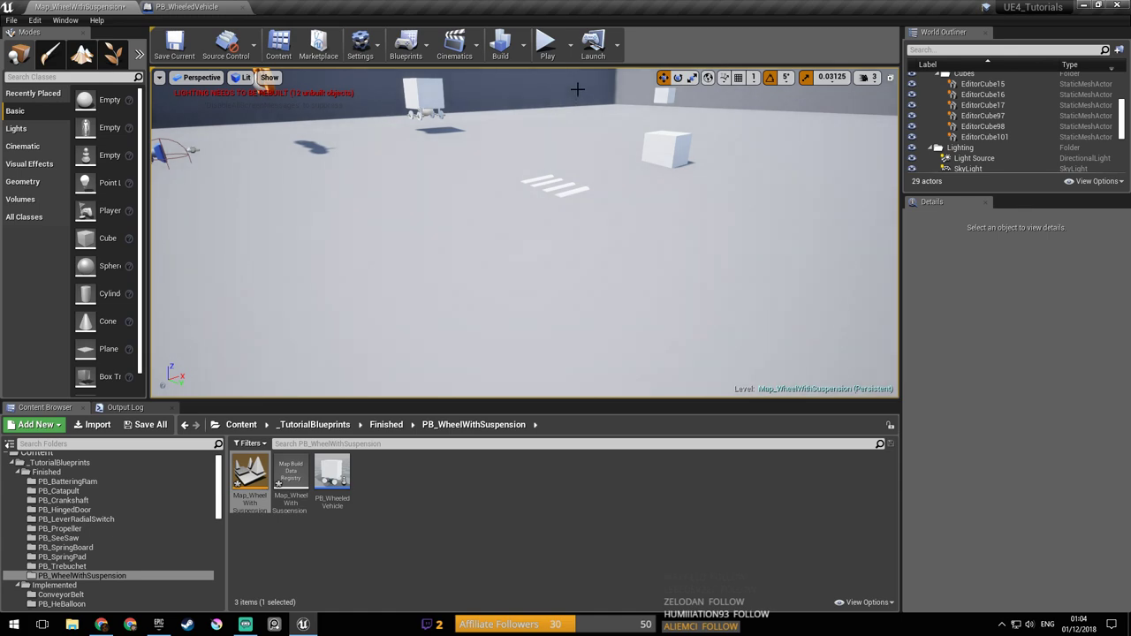
Step: Return to the PB_WheeledVehicle blueprint and inspect the wheels and suspension rods from several angles
click(204, 7)
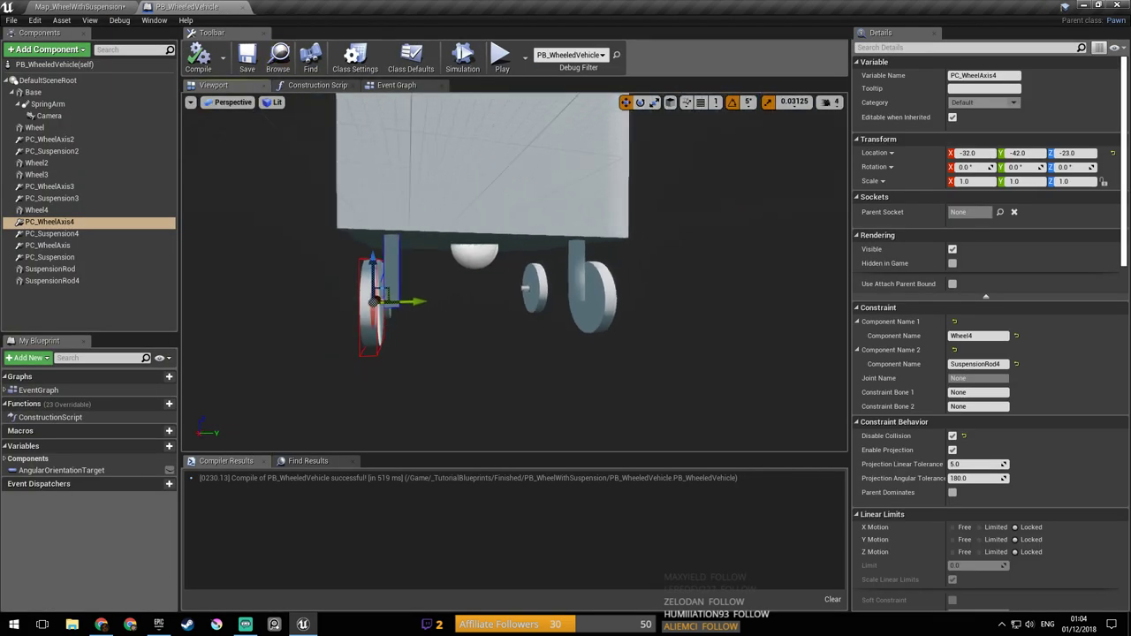
mouse_move(503, 182)
right_down()
mouse_move(433, 182)
mouse_move(517, 182)
right_up()
right_drag(477, 265, 384, 243)
click(79, 7)
click(195, 7)
right_drag(601, 178, 534, 178)
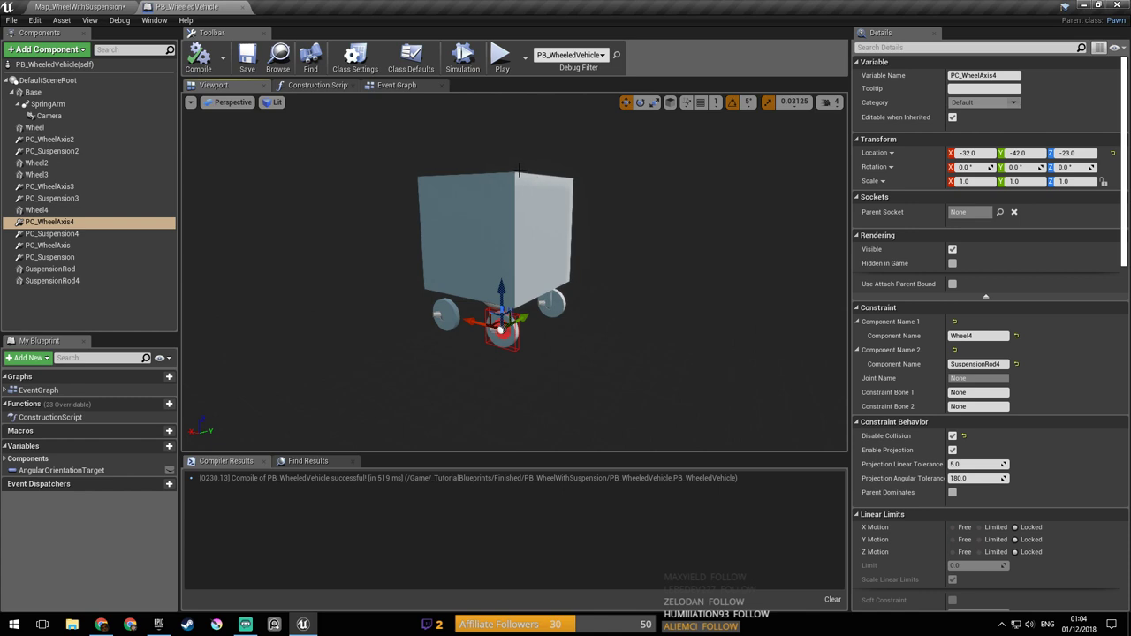
Step: Go back to the Map_WheelWithSuspension level and save it
click(107, 6)
right_drag(418, 215, 438, 204)
key(ctrl+s)
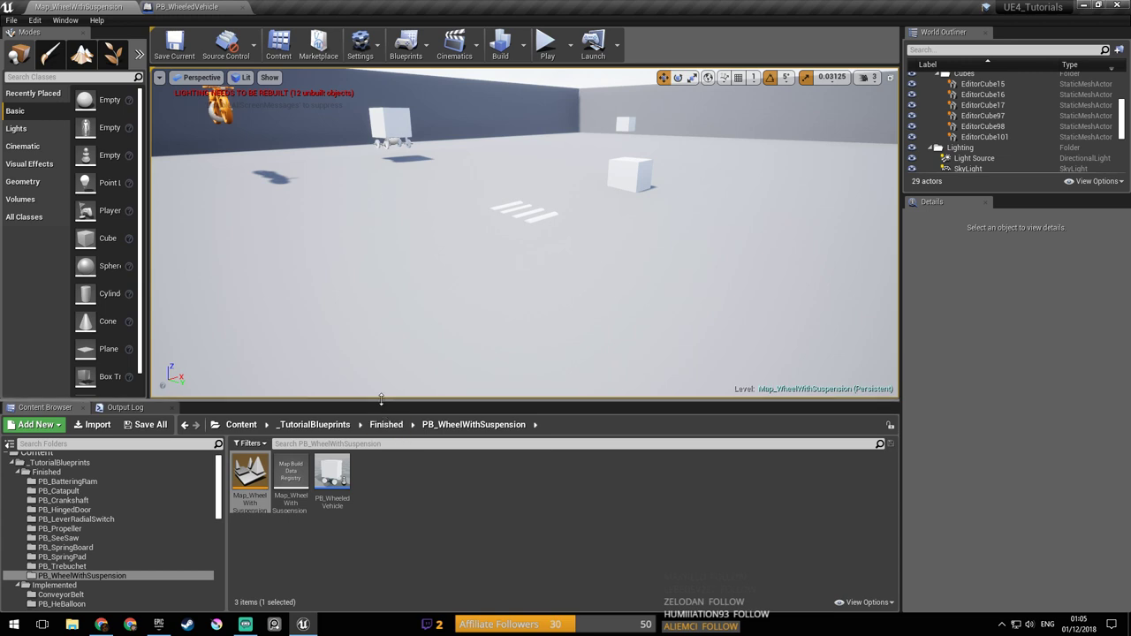
Step: Locate the orange motorbike in the level, select it and open its A_MotorBike blueprint for editing
right_drag(466, 307, 596, 284)
key(w)
key(a)
mouse_move(424, 349)
right_down()
mouse_move(380, 347)
mouse_move(415, 349)
right_up()
mouse_move(286, 325)
right_down()
mouse_move(266, 325)
mouse_move(286, 325)
right_up()
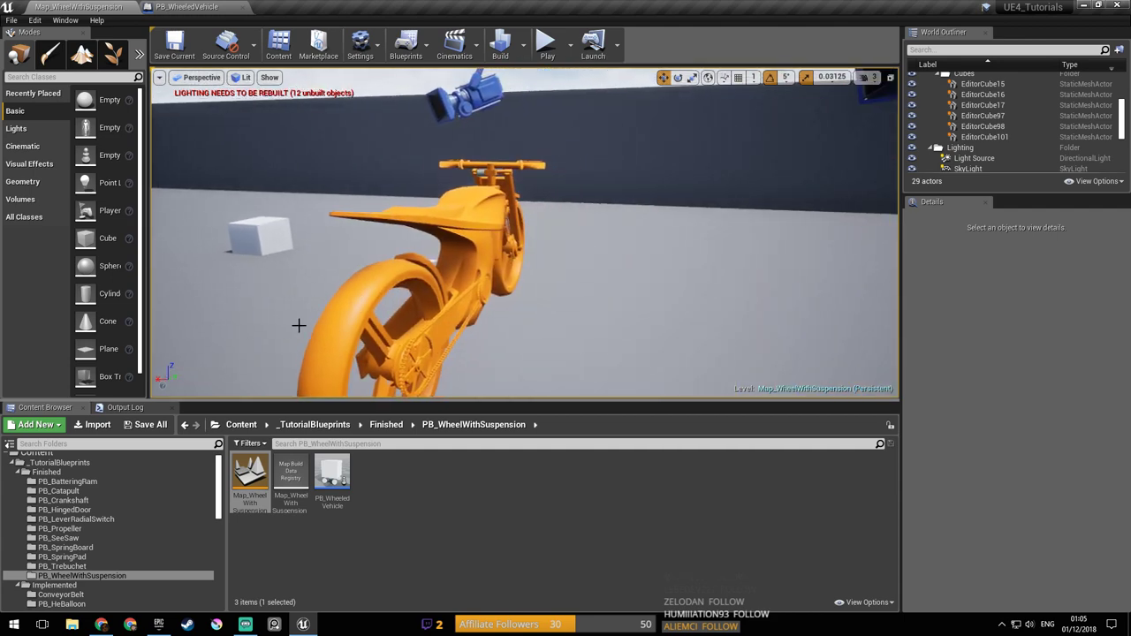
click(439, 265)
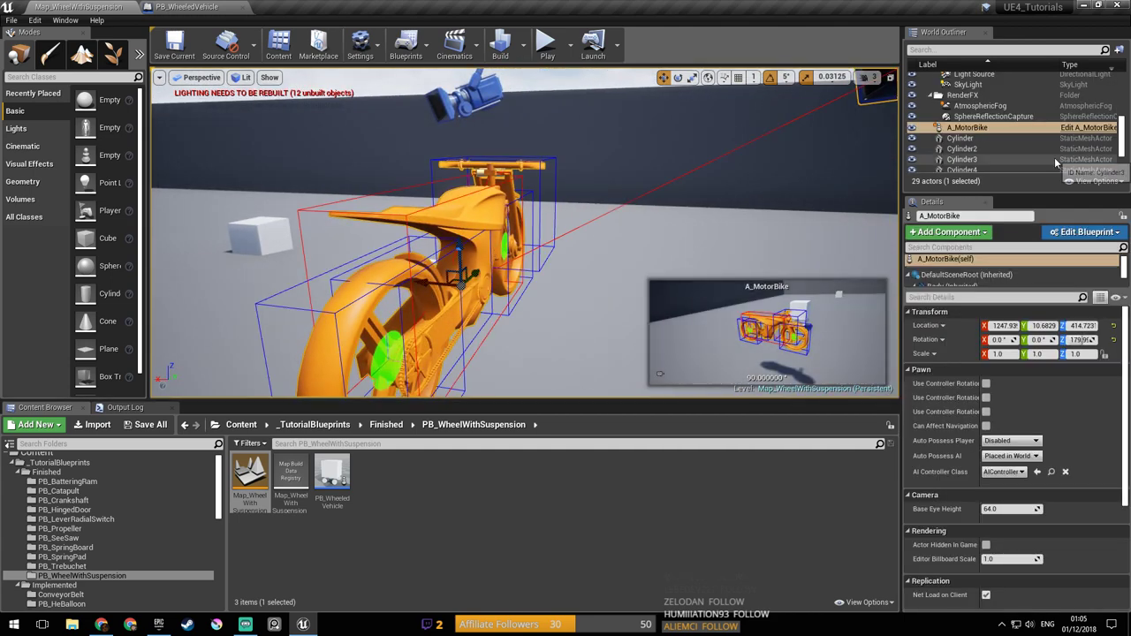
click(1090, 128)
Step: Copy the InputAxis MoveForward node group, including Set Angular Drive Params and Set Angular Velocity Target, from the A_MotorBike event graph
right_drag(538, 266, 603, 339)
scroll(572, 267, up, 5)
scroll(574, 265, down, 9)
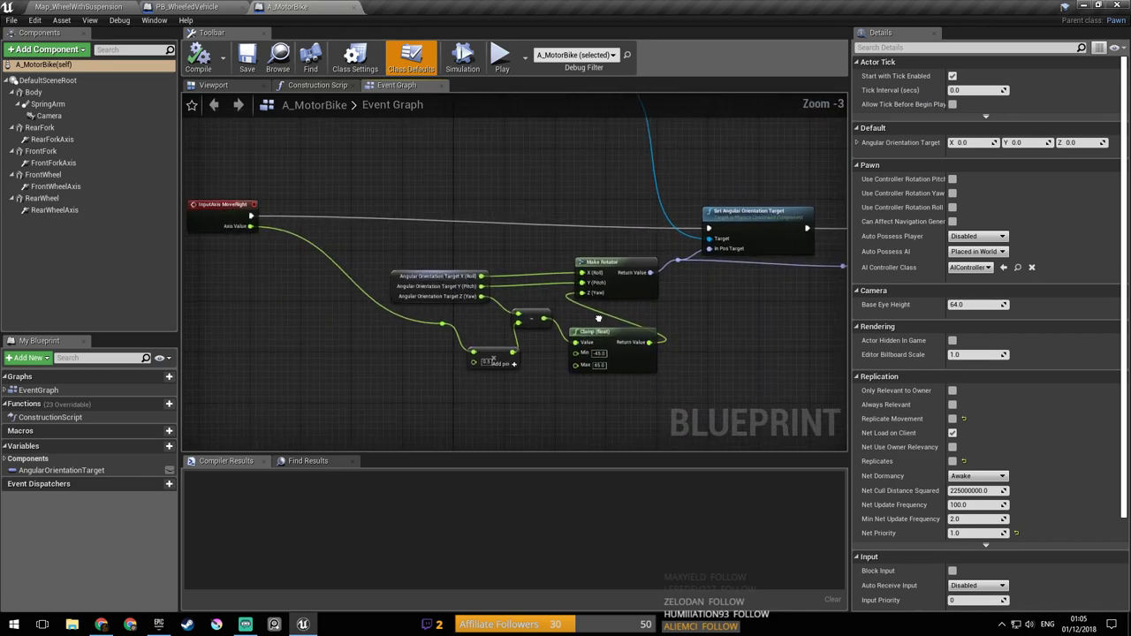
scroll(585, 261, up, 7)
right_drag(590, 262, 362, 272)
scroll(406, 303, down, 1)
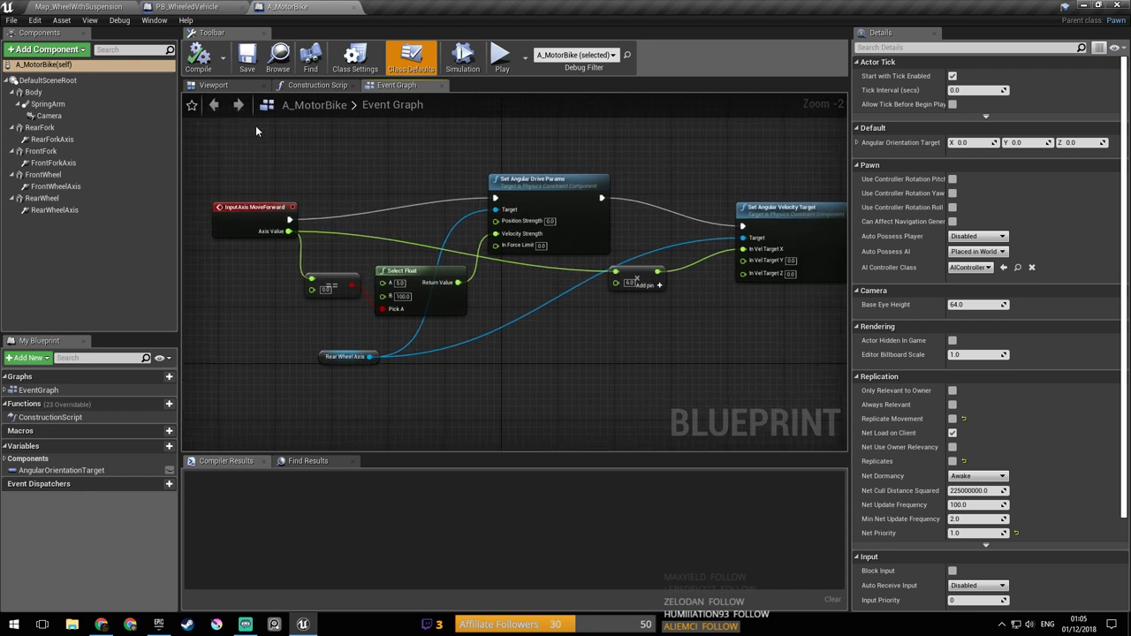
drag(246, 134, 568, 303)
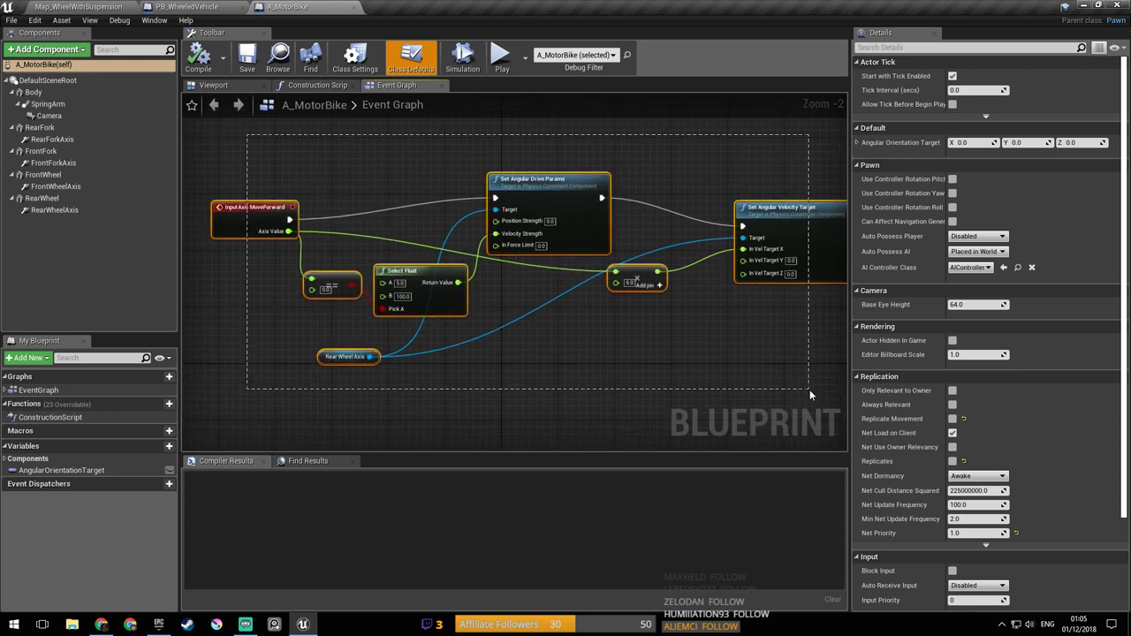
drag(809, 395, 808, 401)
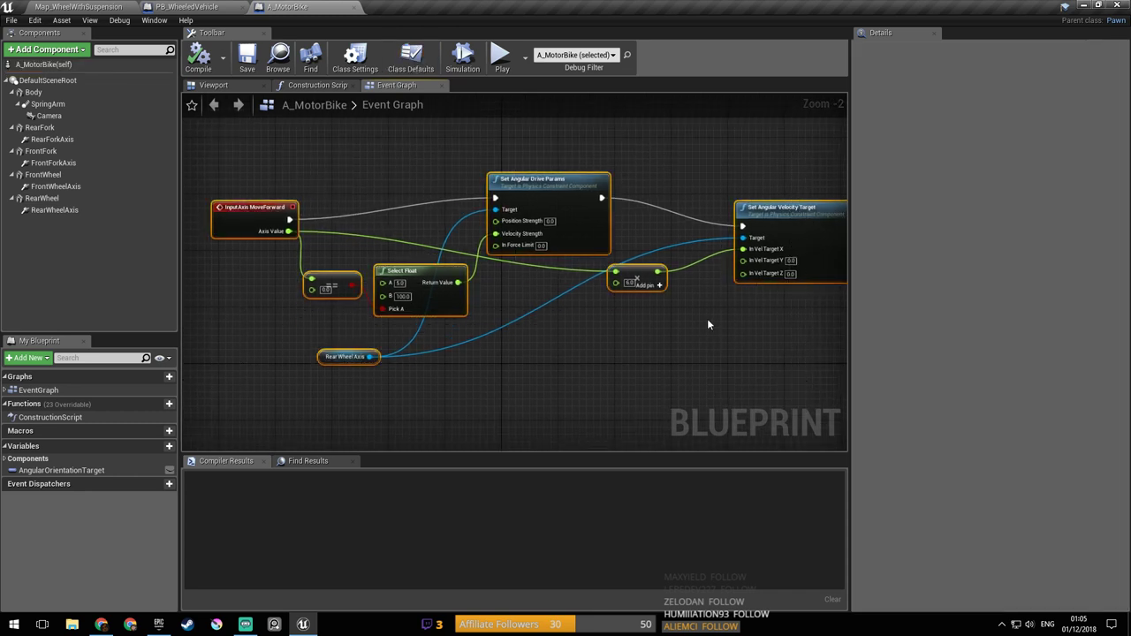
right_drag(707, 318, 643, 338)
Step: Paste the copied MoveForward nodes into the PB_WheeledVehicle event graph and review them
click(203, 7)
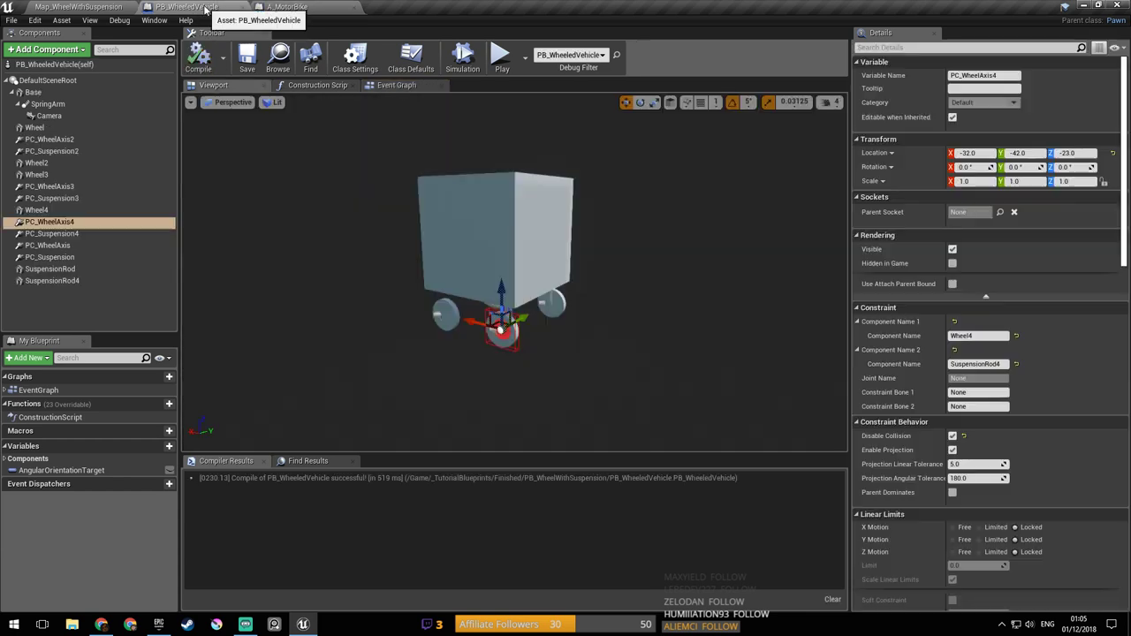
click(397, 86)
scroll(586, 212, down, 5)
key(ctrl+v)
scroll(519, 265, up, 6)
right_drag(540, 305, 426, 294)
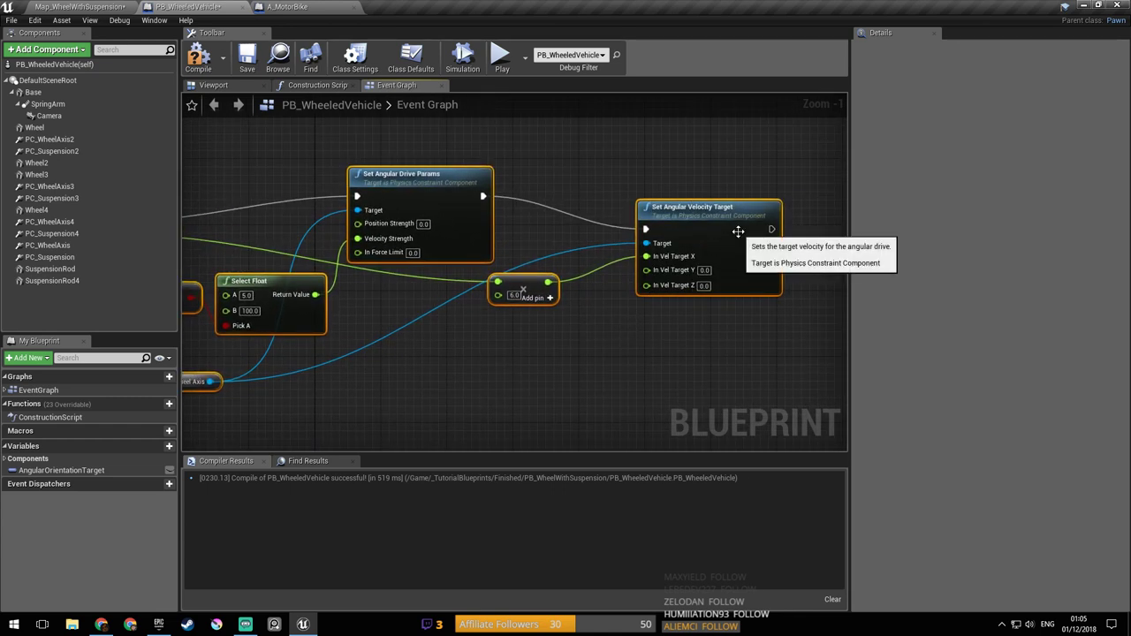
right_drag(440, 374, 565, 374)
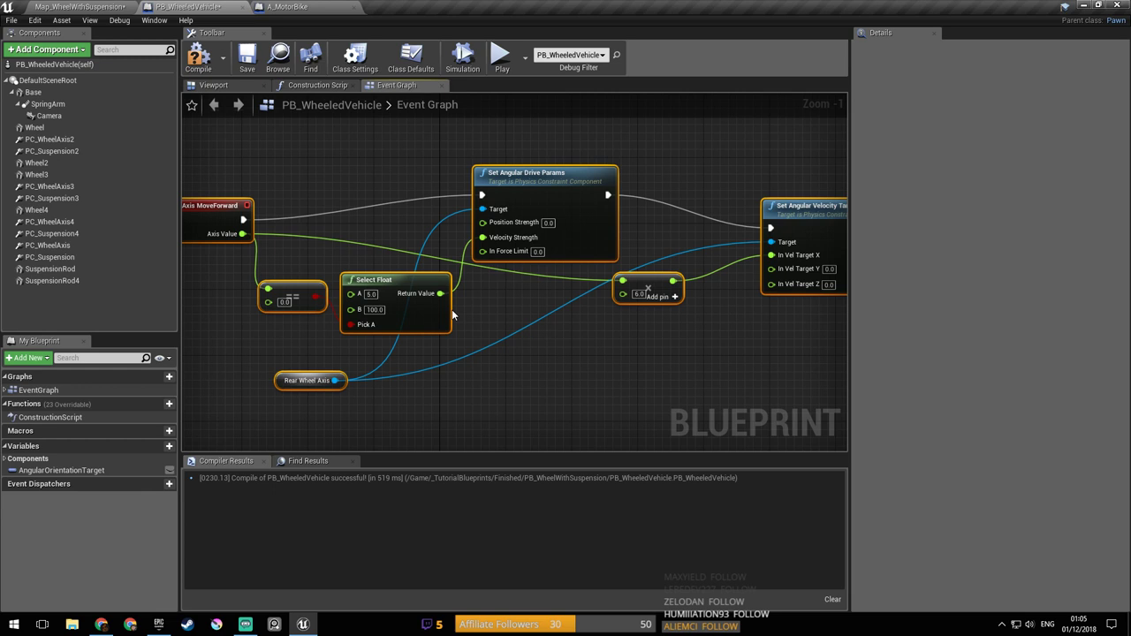
Step: Delete the pasted Rear Wheel Axis node, compile the blueprint, and check the vehicle's viewport
click(288, 382)
key(Delete)
right_drag(378, 351, 404, 364)
right_drag(466, 186, 435, 189)
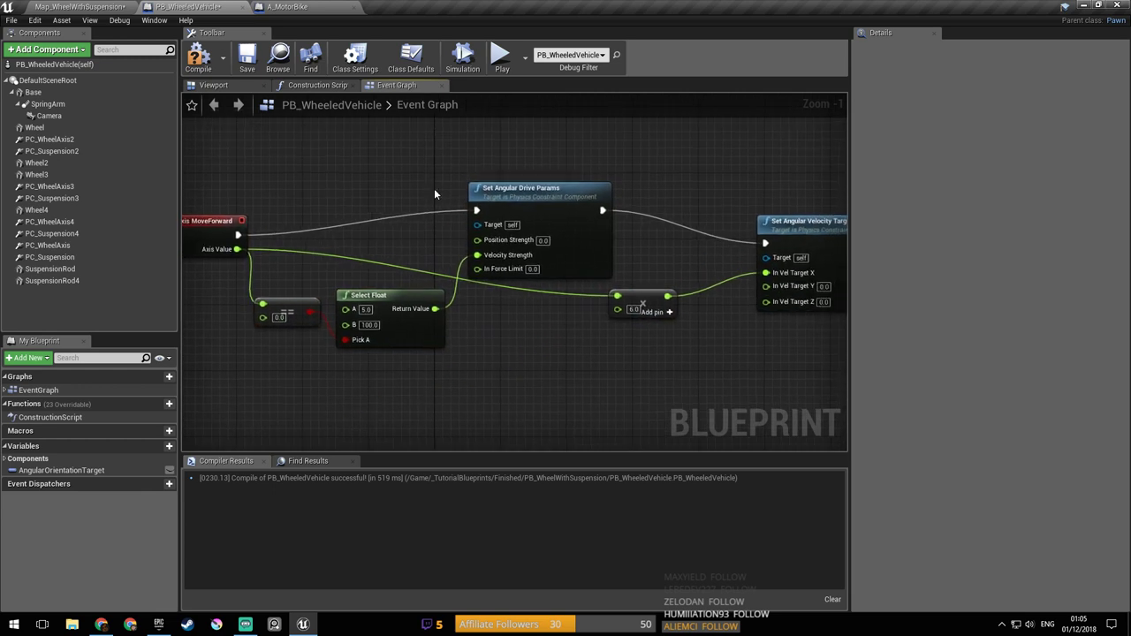
click(198, 58)
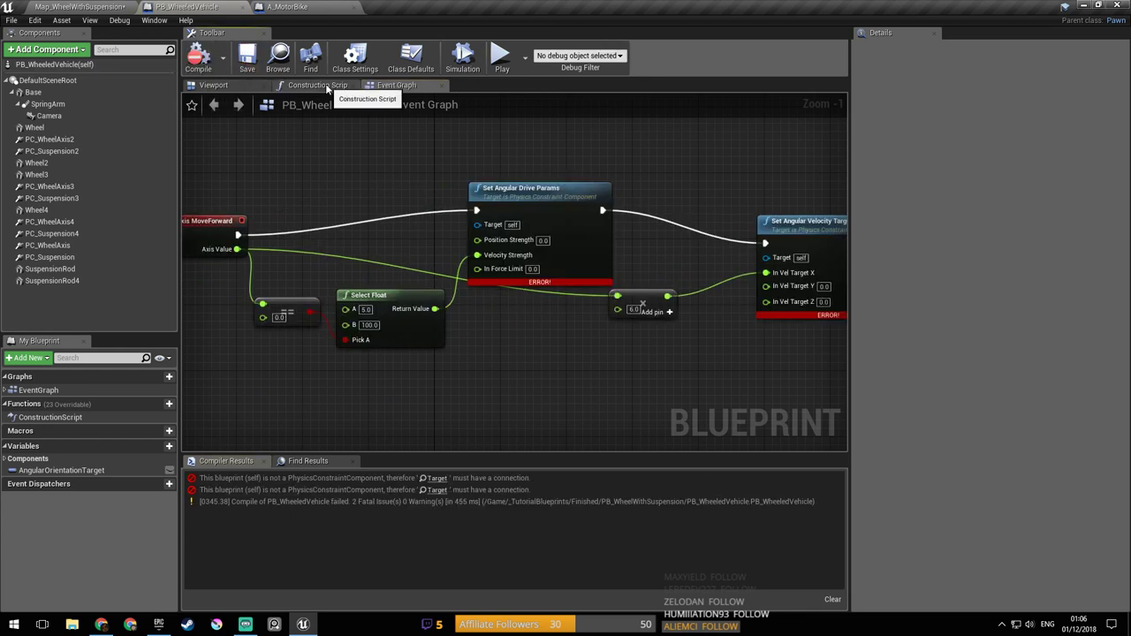
click(308, 86)
click(256, 86)
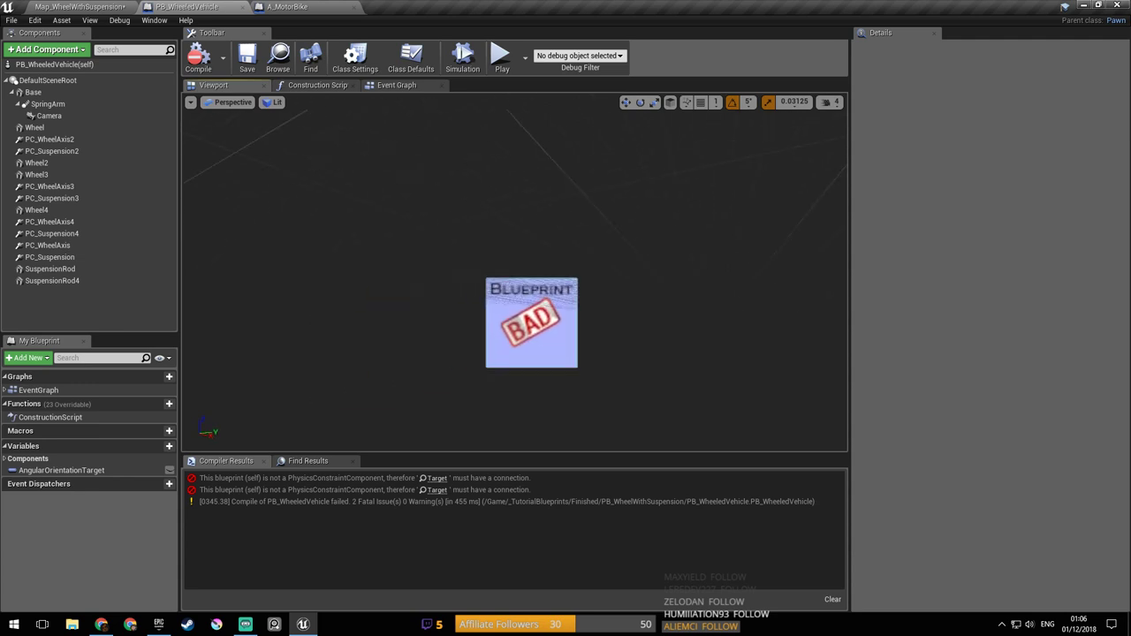
click(414, 86)
right_drag(465, 211, 480, 214)
Step: Undo the deletion of the Rear Wheel Axis node and recompile the vehicle blueprint
key(ctrl+z)
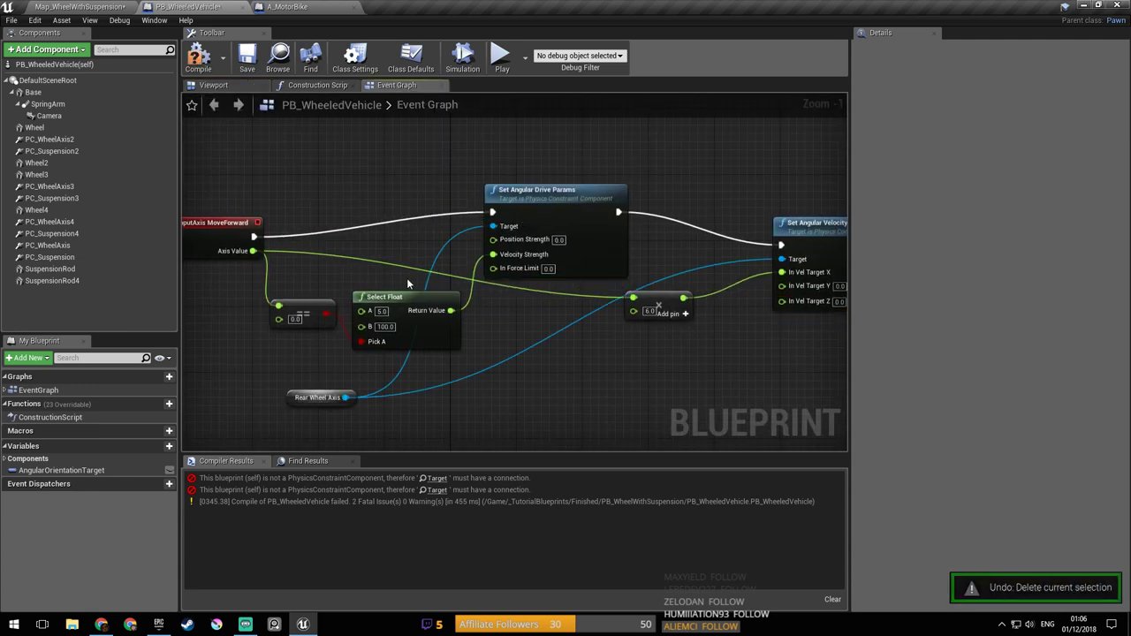
right_drag(408, 265, 459, 250)
key(ctrl+s)
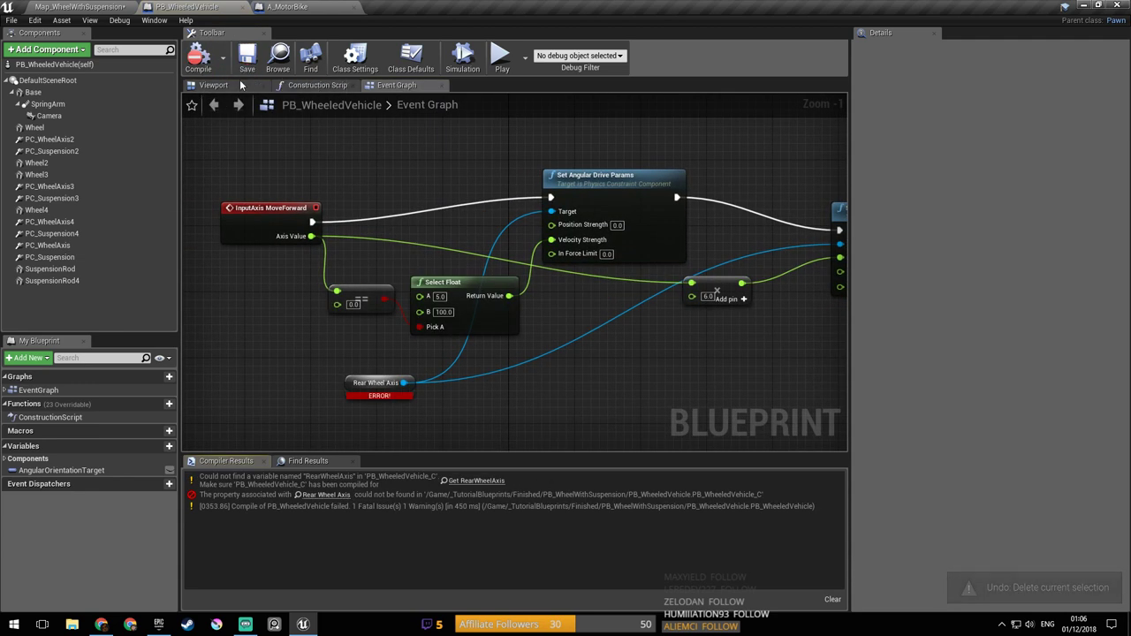
Step: Replace the Rear Wheel Axis node with a PC_WheelAxis3 reference connected to Set Angular Drive Params' Target, and compile
right_drag(416, 287, 427, 291)
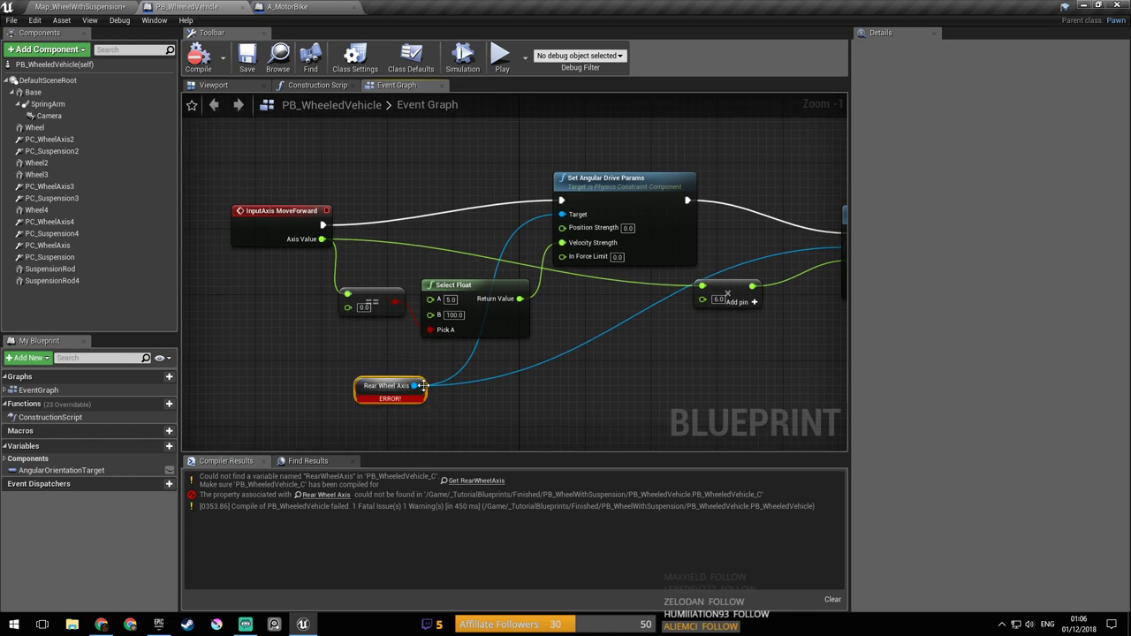
key(Delete)
drag(79, 186, 570, 219)
click(199, 60)
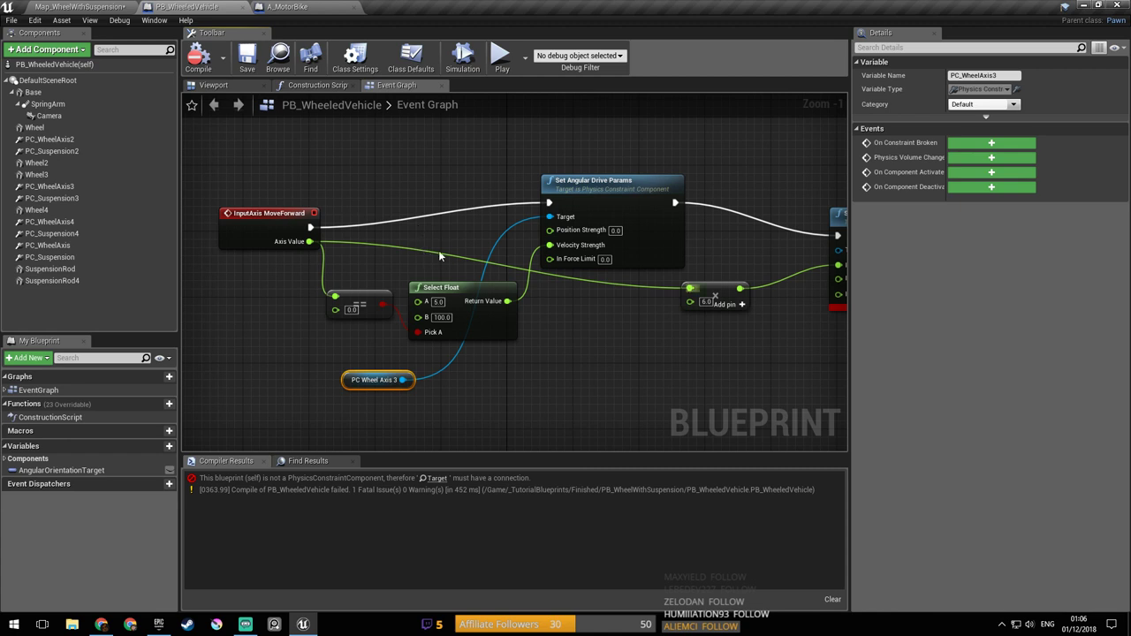
Step: Connect the PC Wheel Axis 3 reference to the Target of Set Angular Velocity Target as well
right_drag(453, 259, 224, 255)
mouse_move(410, 325)
right_down()
mouse_move(562, 294)
mouse_move(398, 318)
mouse_move(393, 341)
mouse_move(423, 343)
right_up()
drag(228, 370, 658, 236)
right_drag(521, 374, 656, 366)
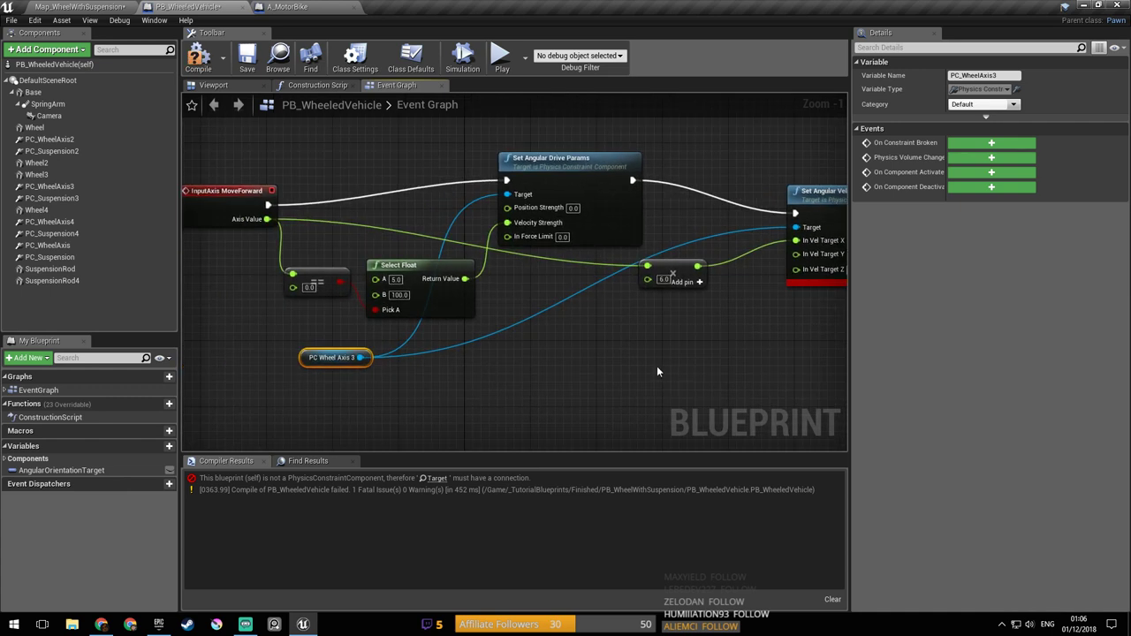
click(655, 367)
right_drag(648, 327, 603, 337)
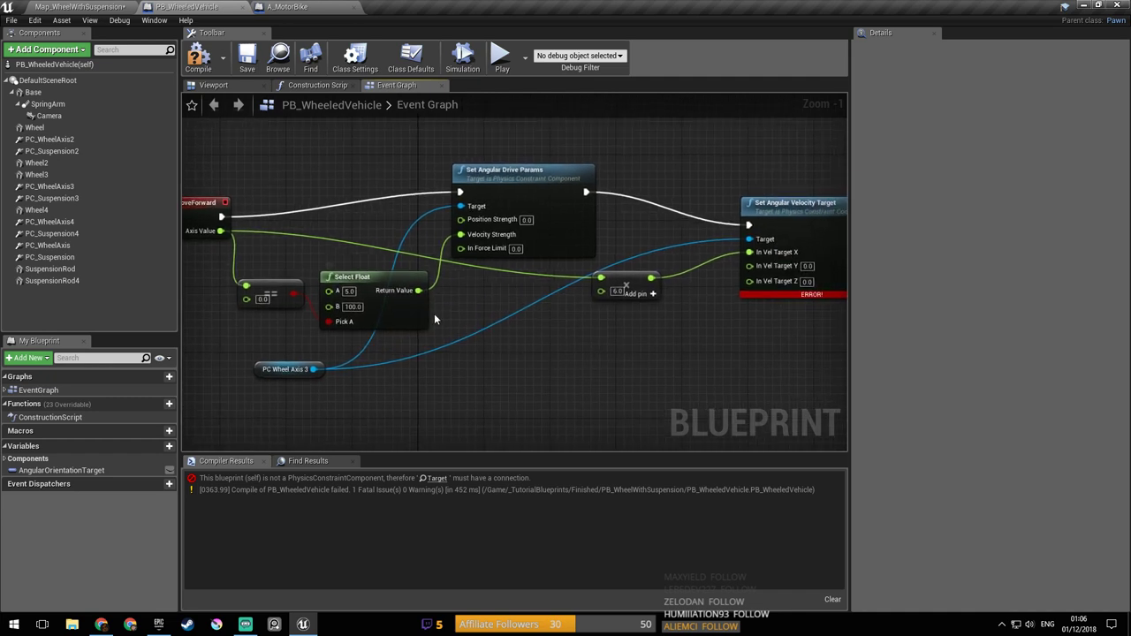
right_drag(668, 269, 500, 255)
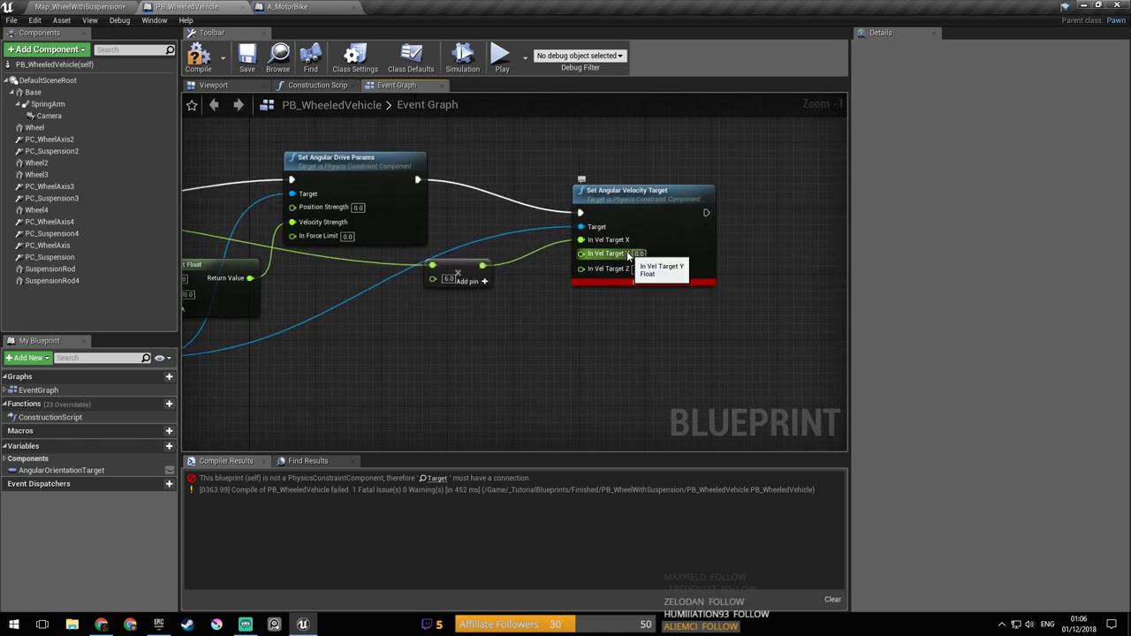
Step: Review the PC Wheel Axis 3 connections in the MoveForward graph and compile the vehicle blueprint
right_drag(505, 341, 529, 337)
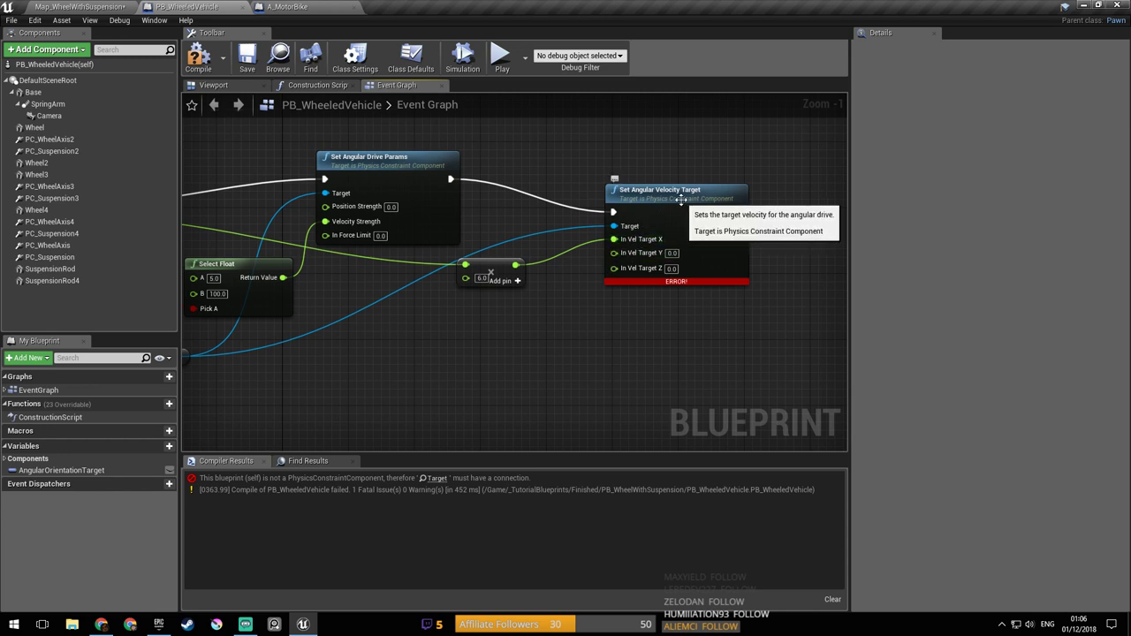
right_drag(399, 188, 471, 195)
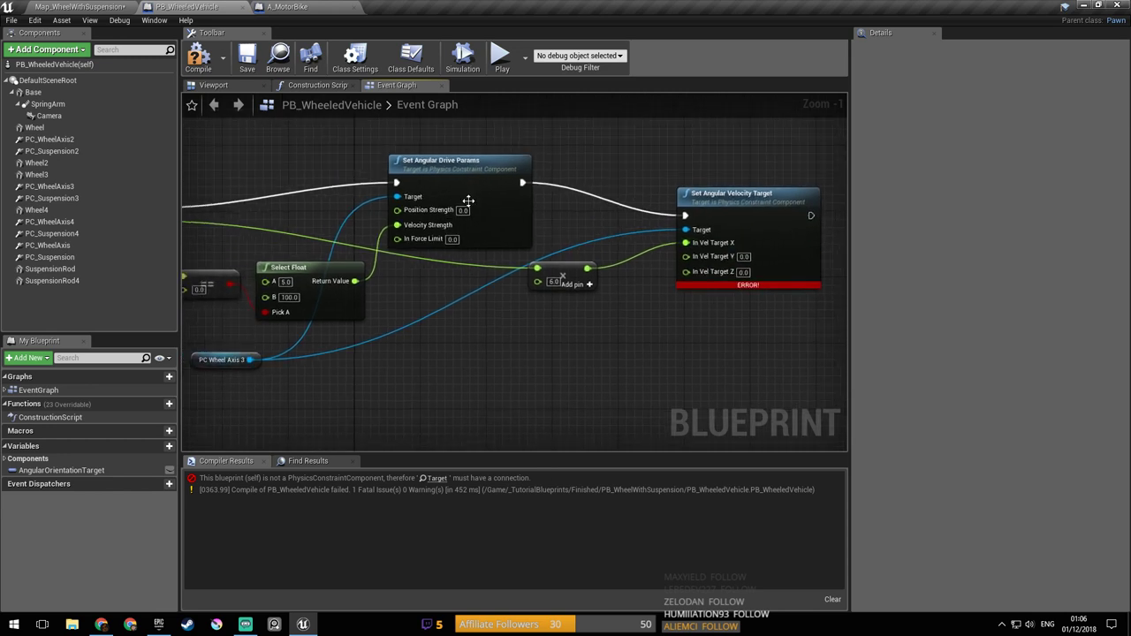
right_drag(291, 271, 257, 258)
right_drag(557, 305, 613, 312)
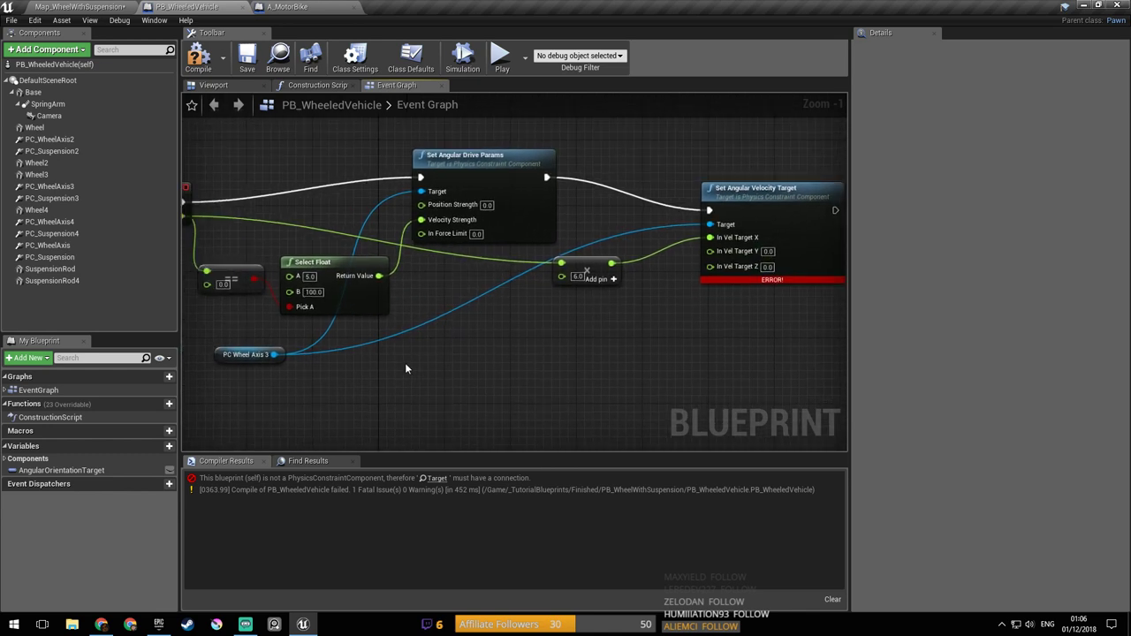
right_drag(399, 370, 413, 369)
click(198, 57)
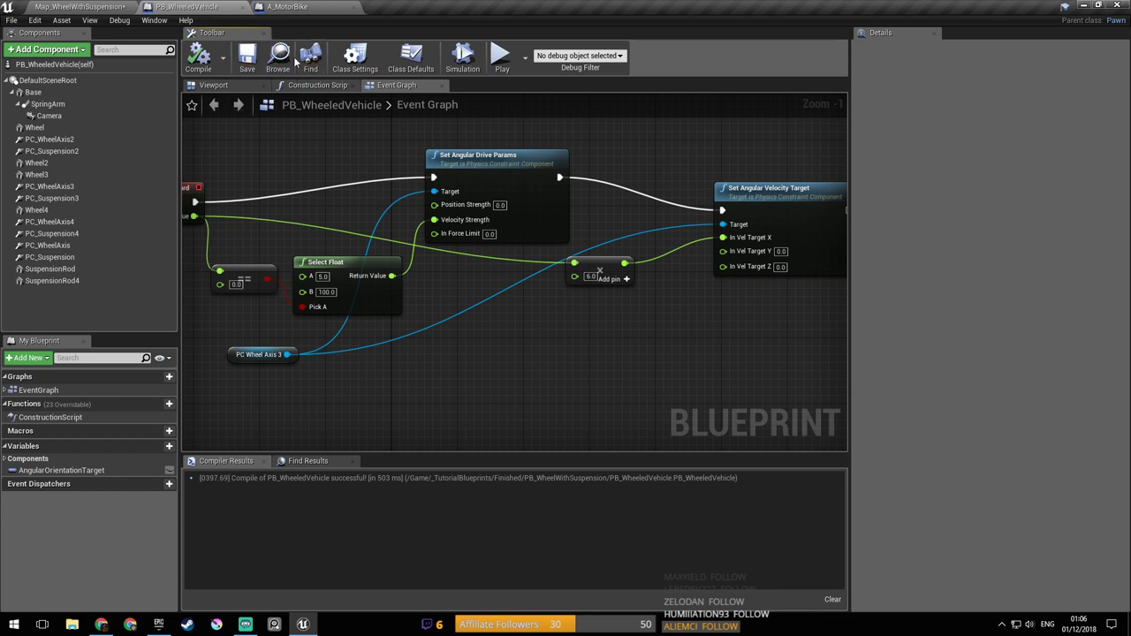
right_drag(251, 334, 319, 332)
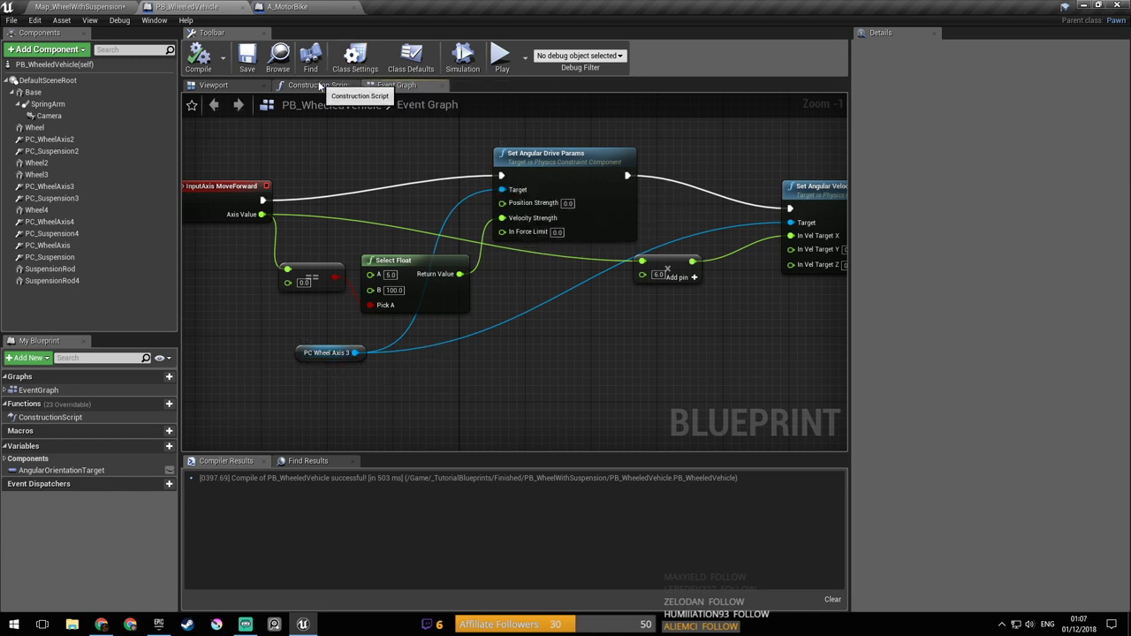
Step: Route PC Suspension 4 into the first Set Angular Orientation Target node's Target and delete the extra node before SET
right_drag(458, 172, 441, 450)
right_drag(512, 288, 318, 394)
right_drag(552, 304, 468, 318)
drag(529, 301, 491, 228)
right_drag(491, 228, 355, 237)
click(595, 187)
key(Delete)
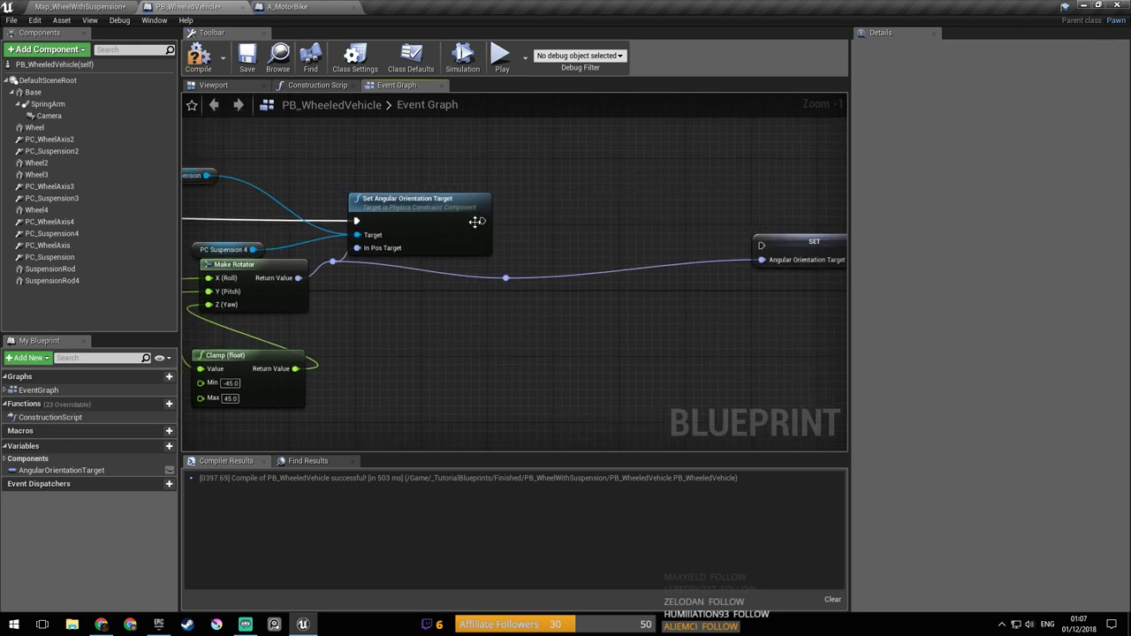
Step: Connect the execution output of Set Angular Orientation Target to the SET Angular Orientation Target node
drag(481, 222, 757, 243)
click(601, 237)
drag(483, 222, 515, 231)
drag(773, 242, 762, 246)
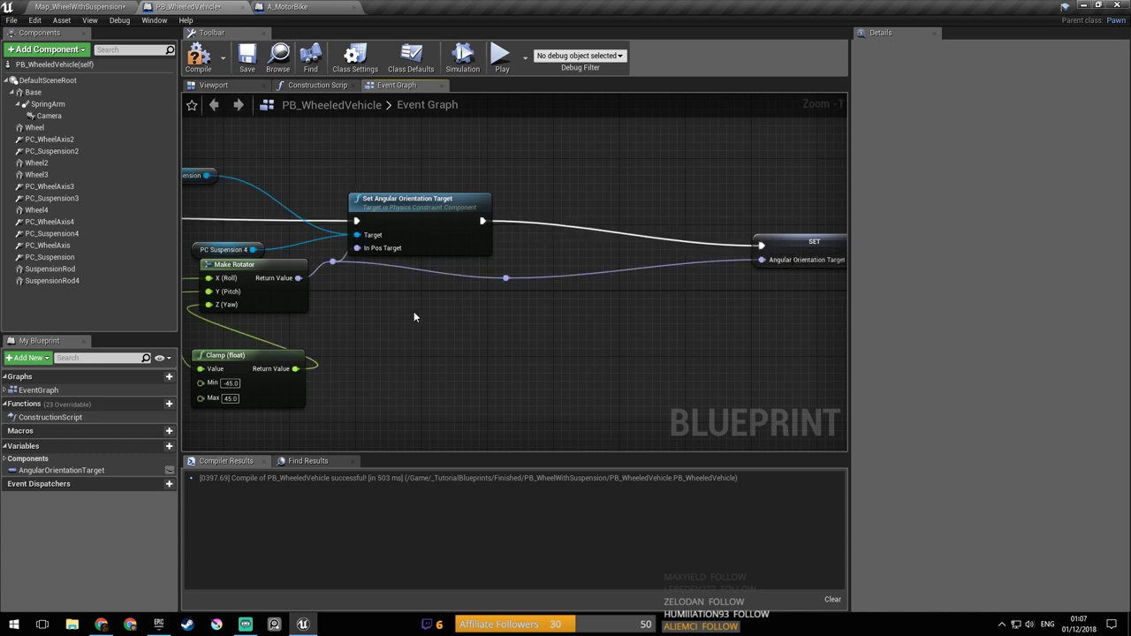
Step: Reposition the PC Suspension 4 node beneath PC Suspension and save the vehicle blueprint
right_drag(489, 299, 572, 283)
drag(431, 256, 380, 240)
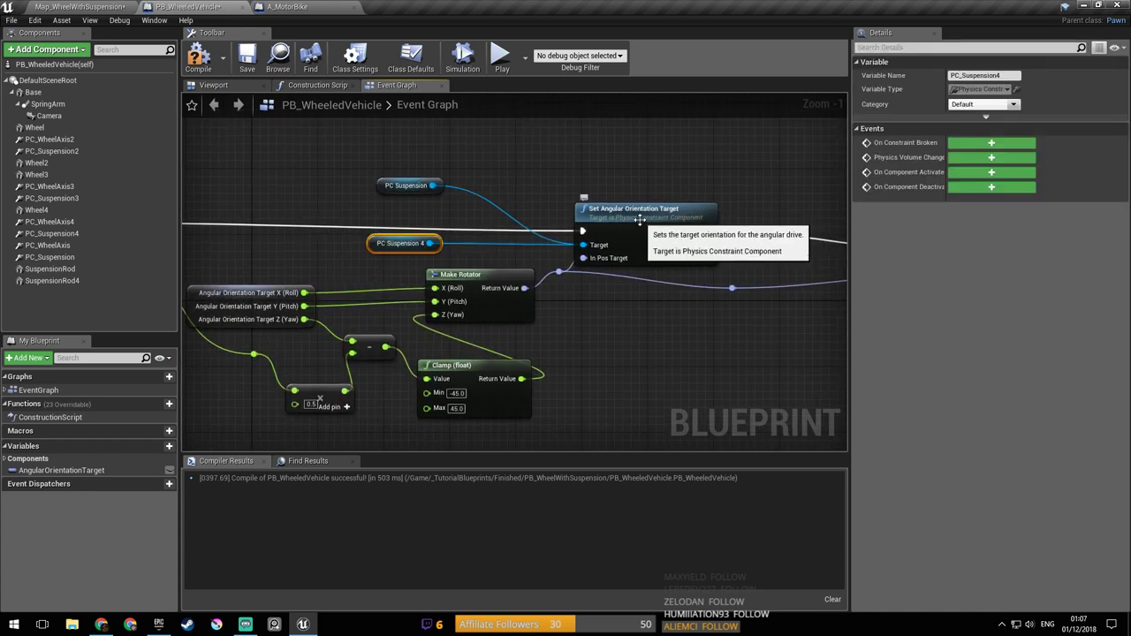
right_drag(627, 244, 617, 255)
key(ctrl+s)
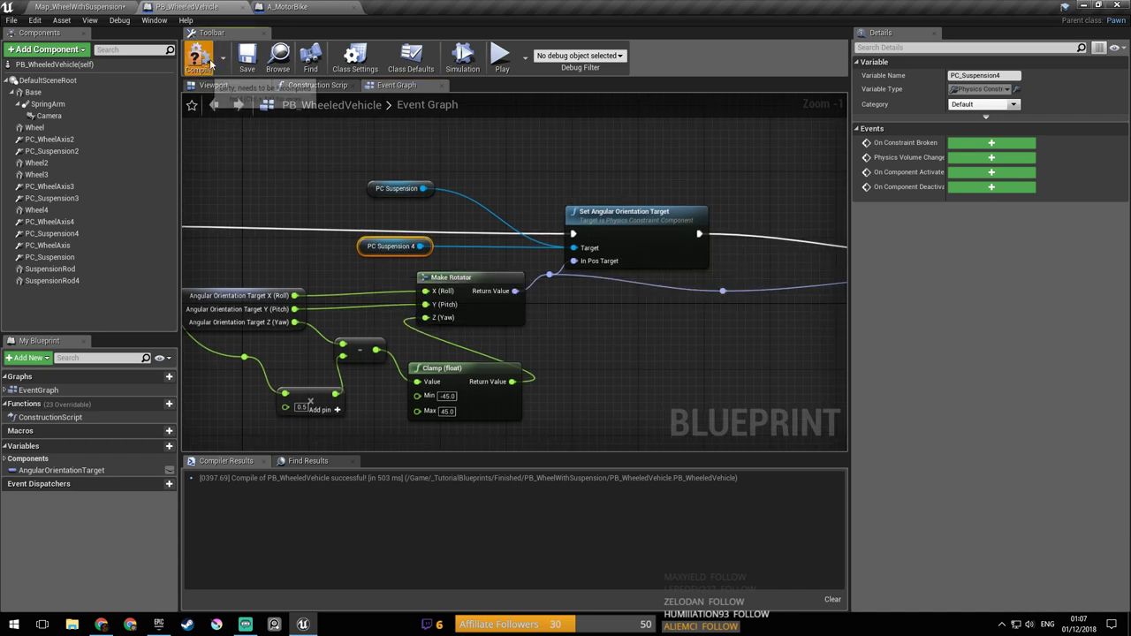
Step: Check the wheels from several angles in the vehicle's viewport, select Wheel3, and recompile the blueprint
click(226, 86)
right_drag(424, 247, 594, 274)
key(a)
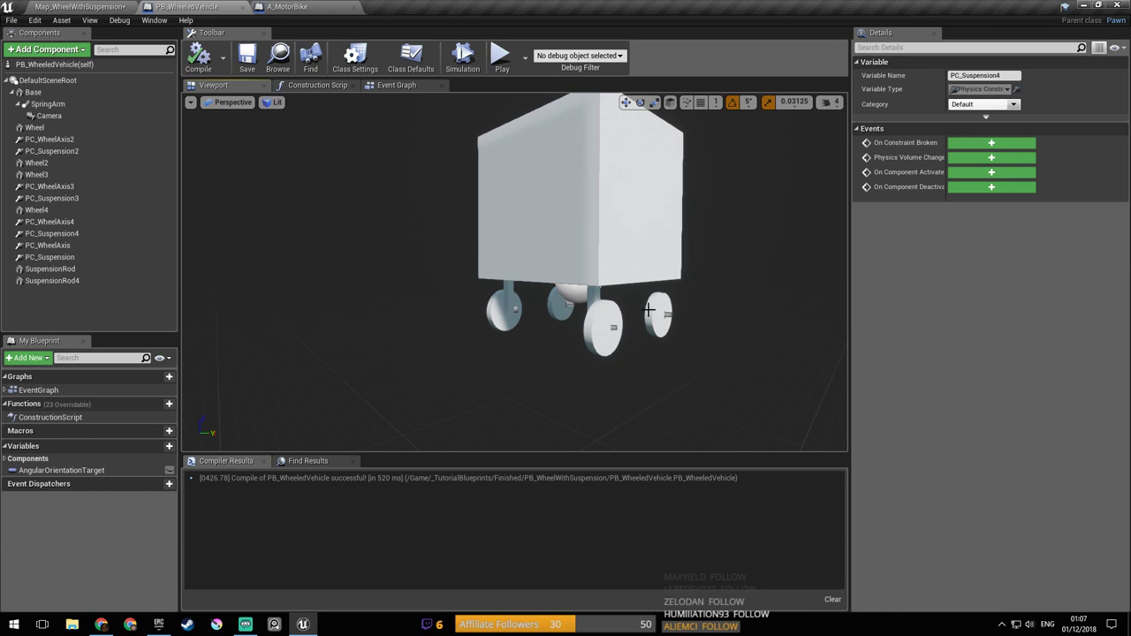
click(660, 316)
key(d)
right_drag(688, 315, 557, 318)
click(553, 321)
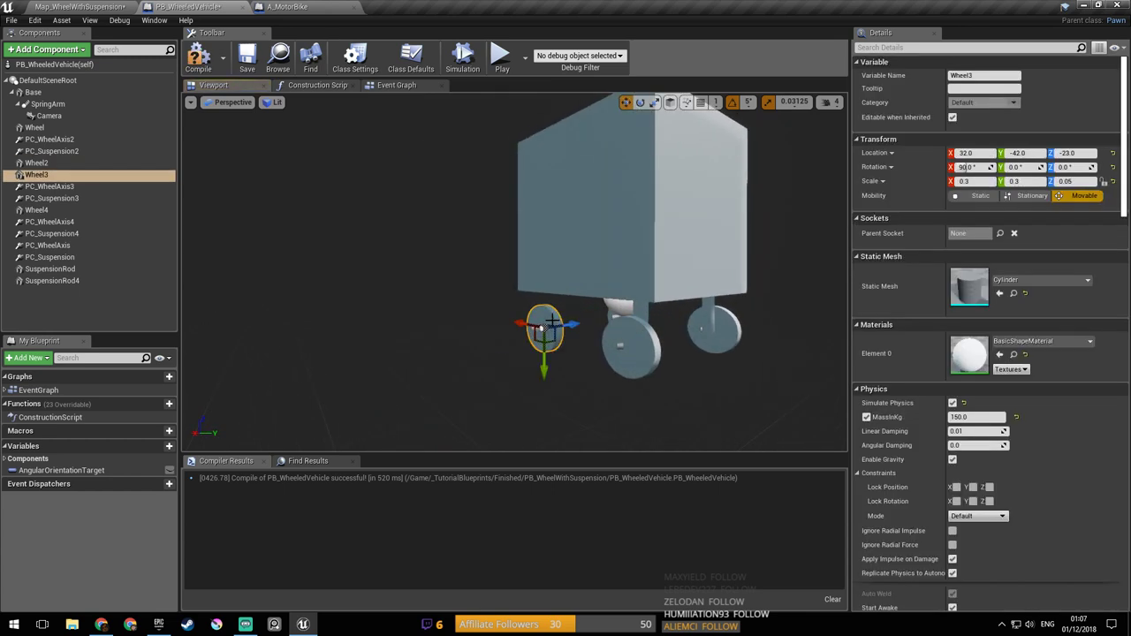
click(209, 66)
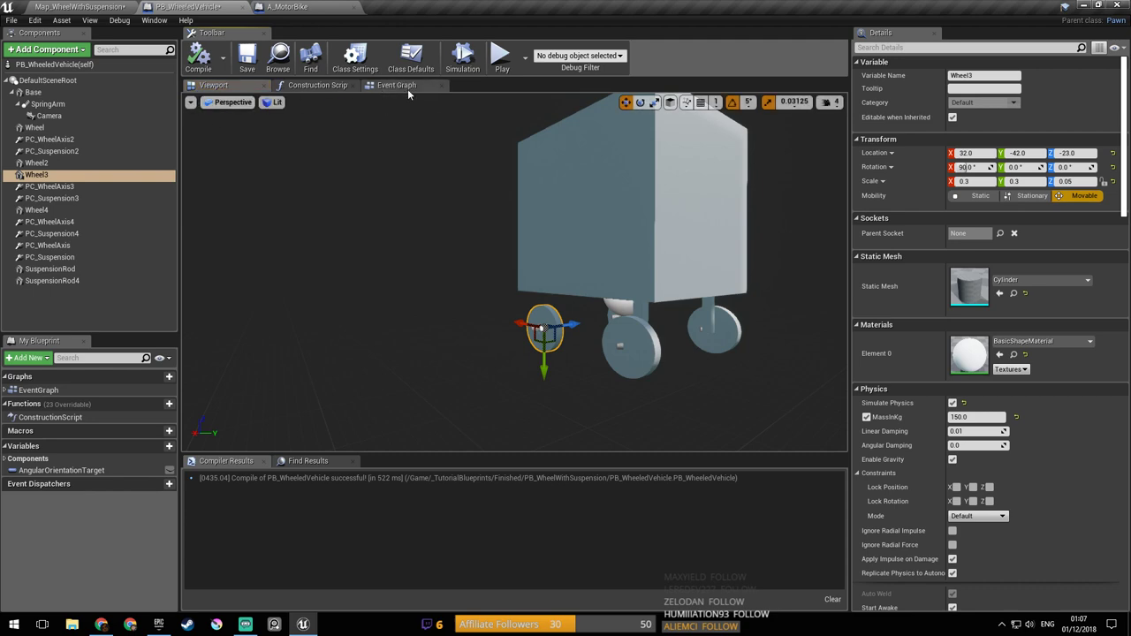
Step: Examine the vehicle's MoveForward drive nodes, from the axis event through the multiplier to the velocity target inputs
click(397, 86)
scroll(530, 301, down, 3)
scroll(544, 323, up, 4)
right_drag(543, 323, 753, 281)
right_drag(620, 297, 610, 273)
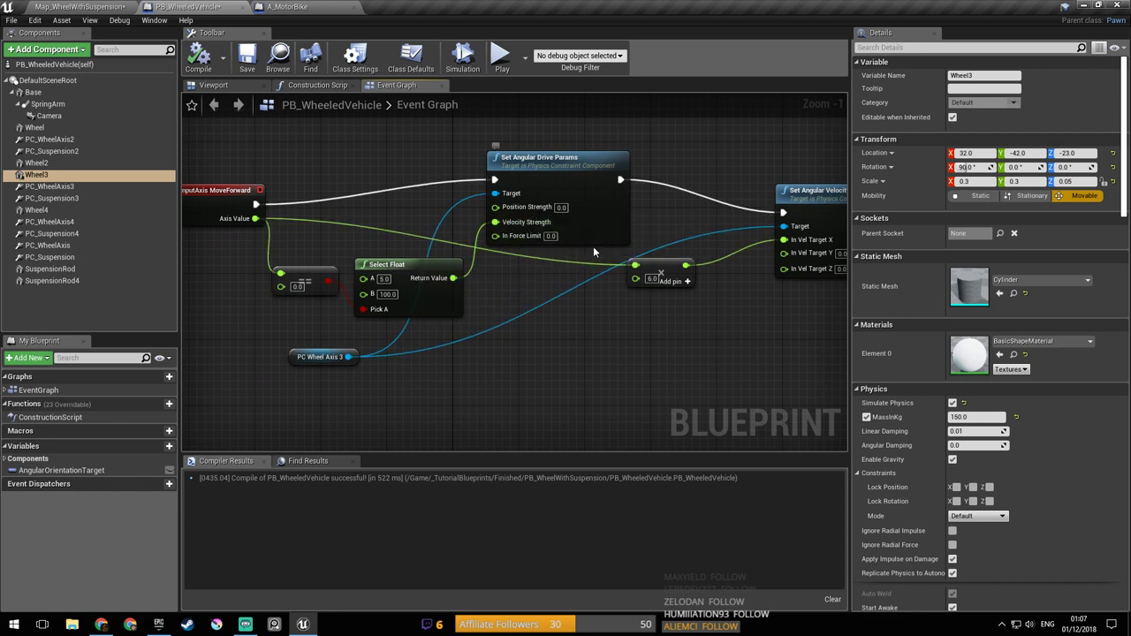
right_drag(755, 262, 715, 263)
right_drag(774, 229, 743, 235)
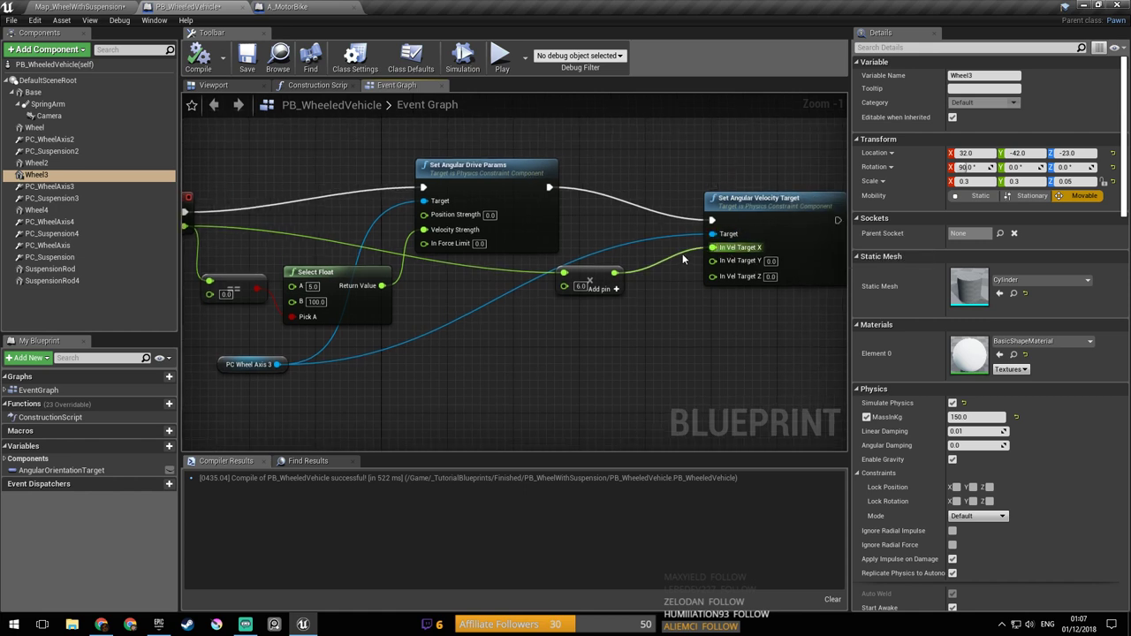
right_drag(696, 283, 730, 260)
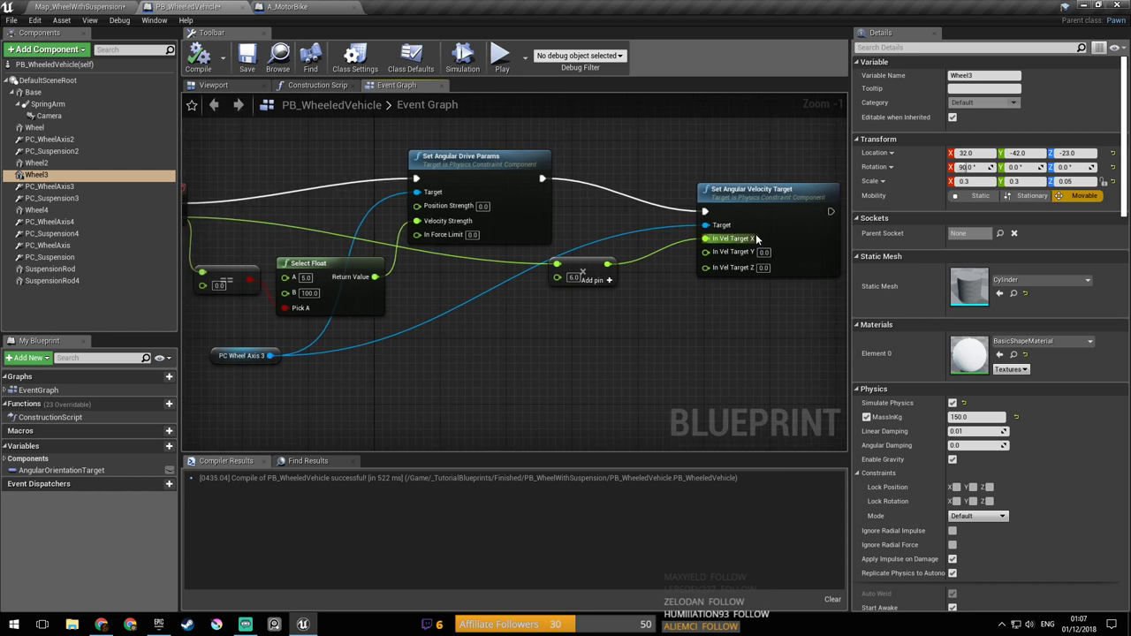
right_drag(495, 321, 535, 310)
right_drag(608, 270, 590, 257)
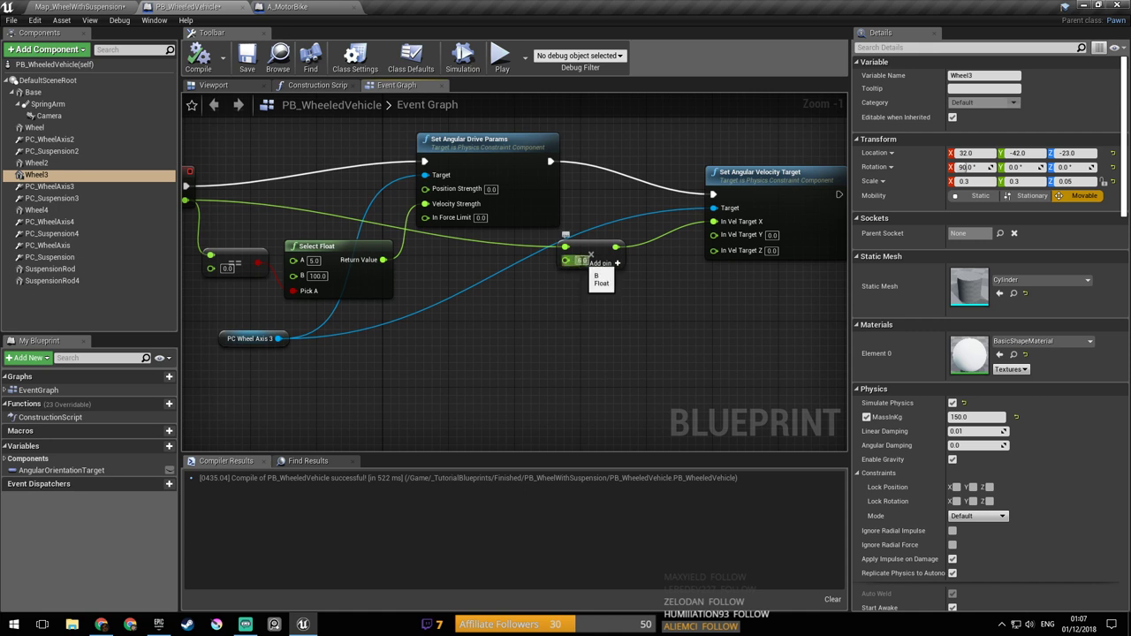
right_drag(500, 309, 516, 313)
right_drag(331, 352, 390, 338)
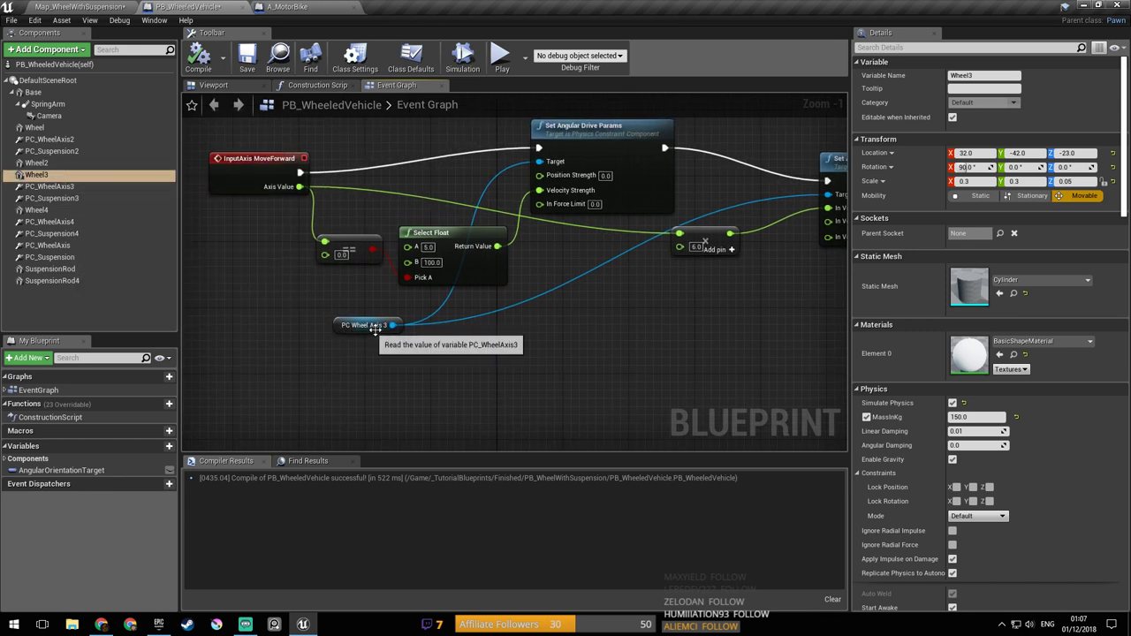
Step: Add a PC_WheelAxis2 reference connected to both the drive params and velocity target nodes' Targets, then compile and save
click(75, 141)
drag(74, 141, 784, 205)
right_drag(599, 295, 482, 333)
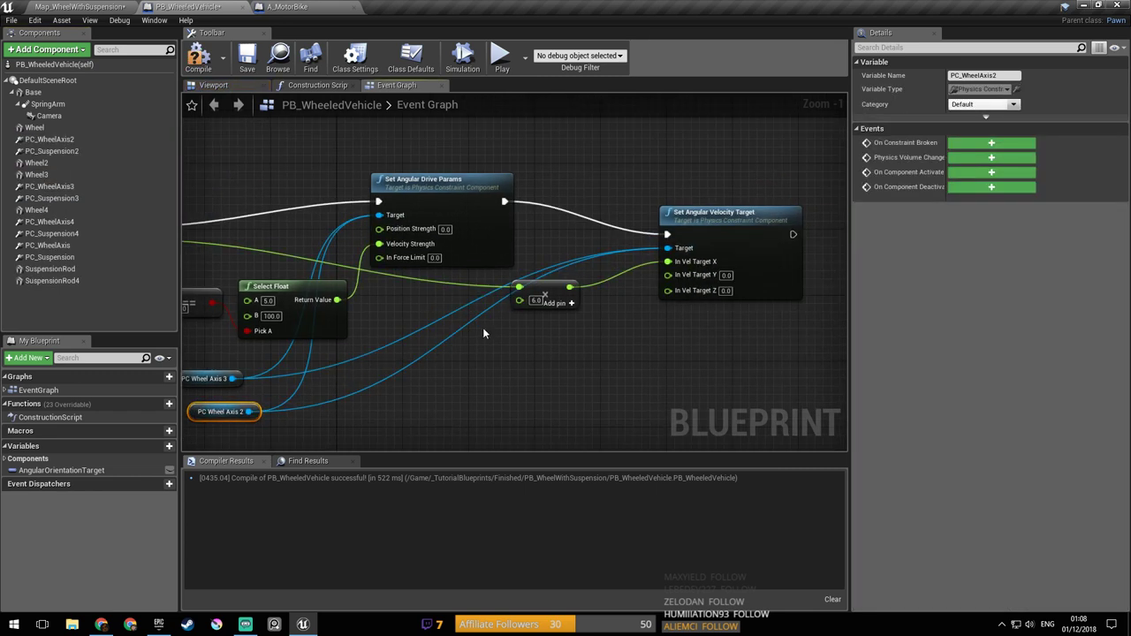
click(203, 63)
click(244, 64)
Step: Play-test the Map_WheelWithSuspension level to check the vehicle's movement, and end the session
click(93, 7)
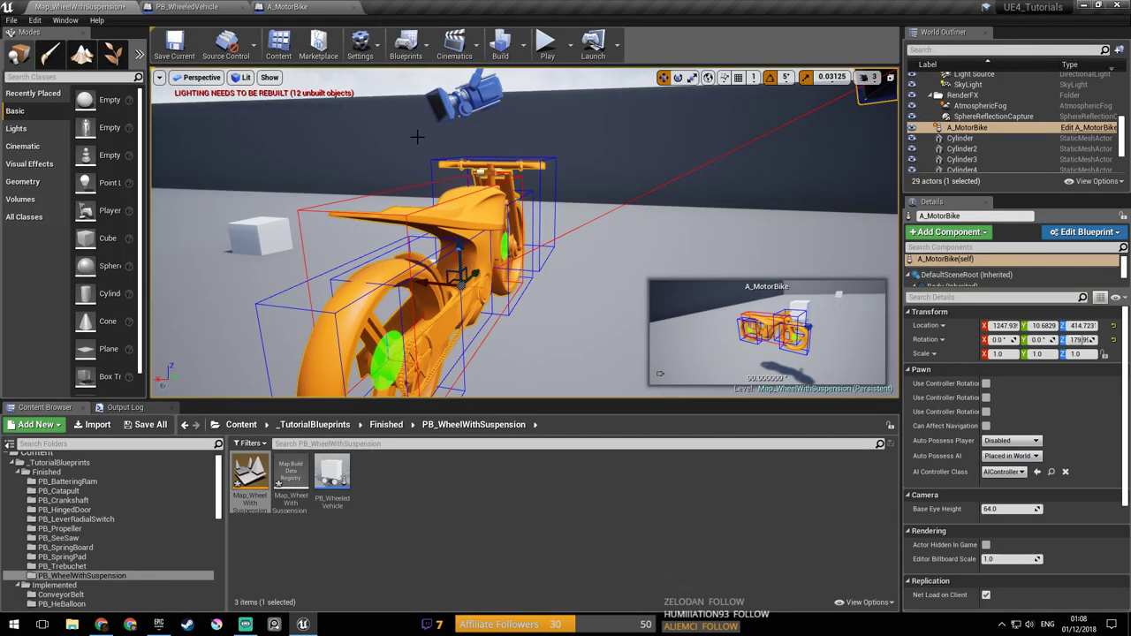
click(547, 44)
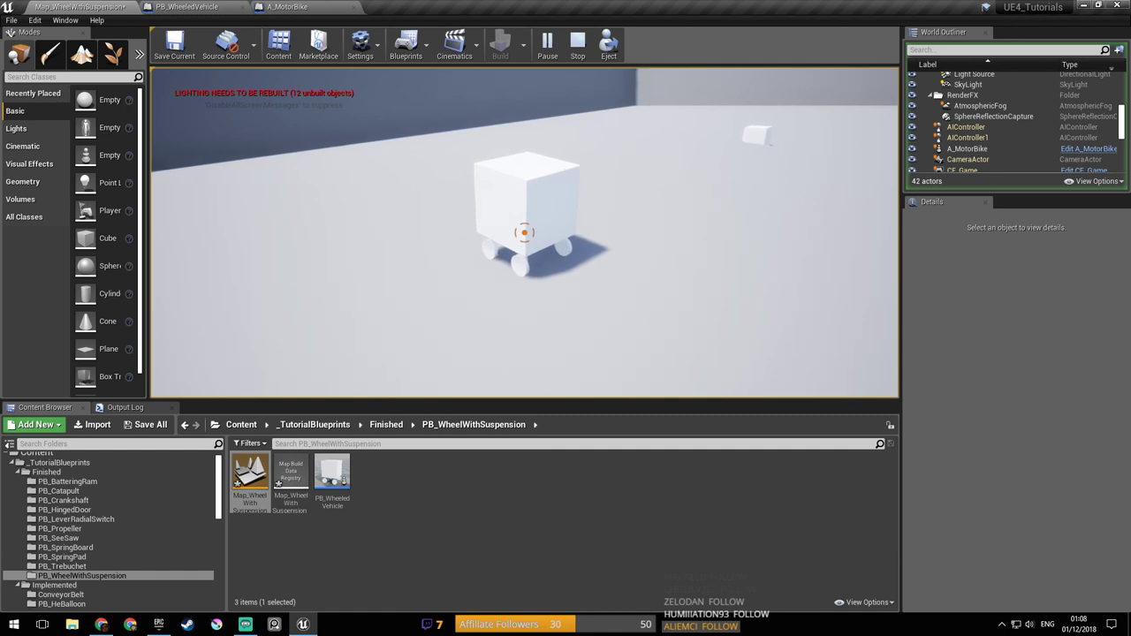
key(Escape)
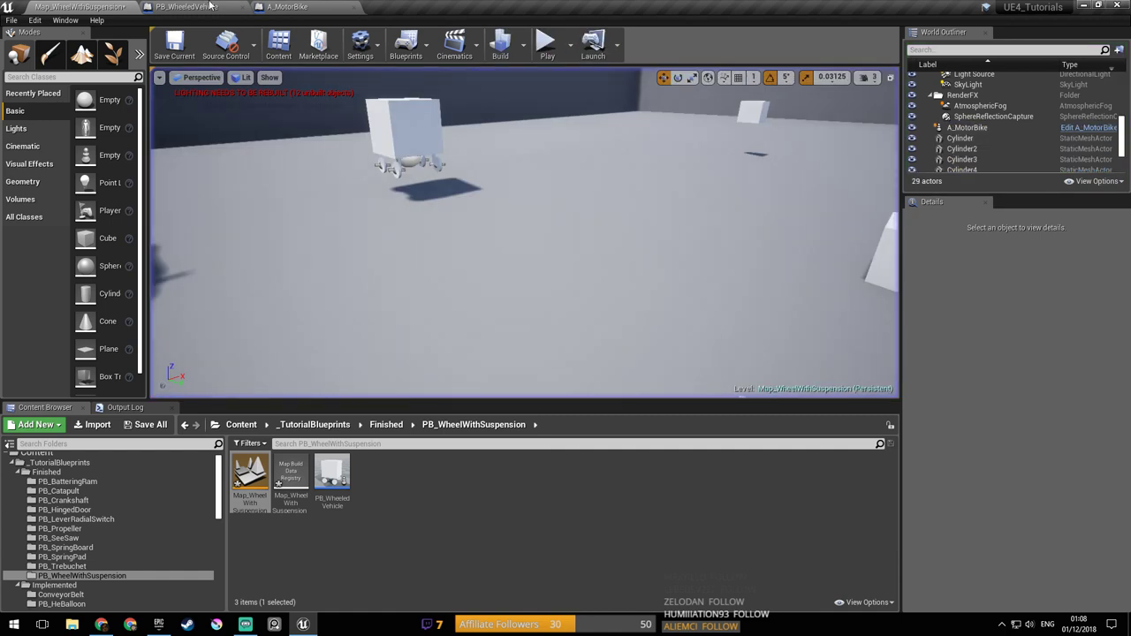
Step: Recheck the vehicle's MoveForward graph and inspect the vehicle's wheels up close in the level
click(304, 8)
click(220, 6)
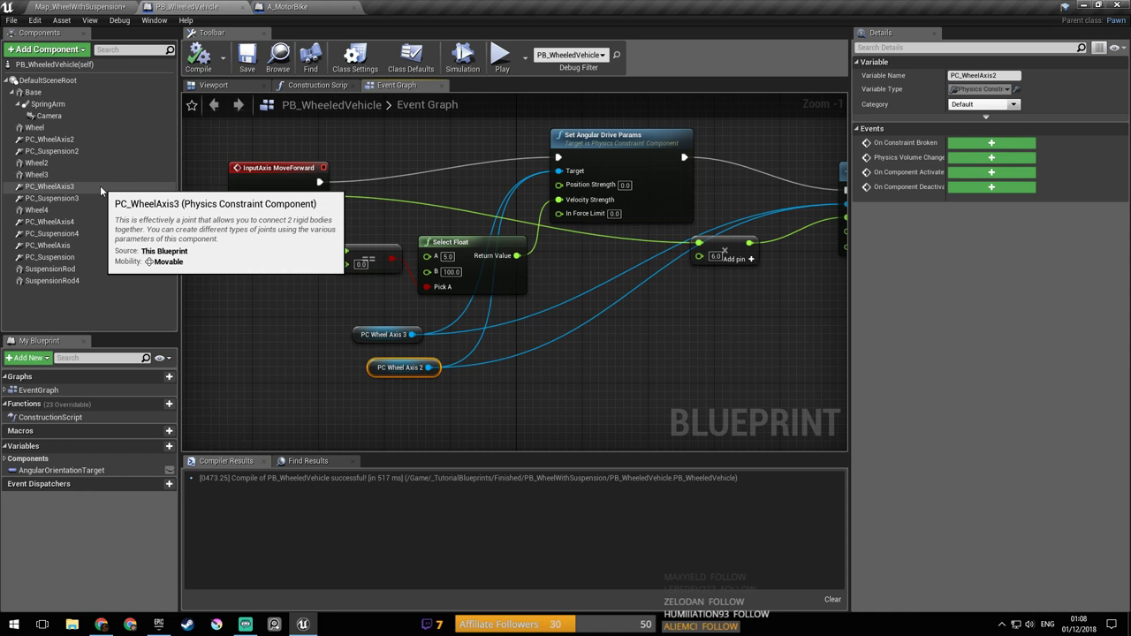
right_drag(274, 217, 279, 227)
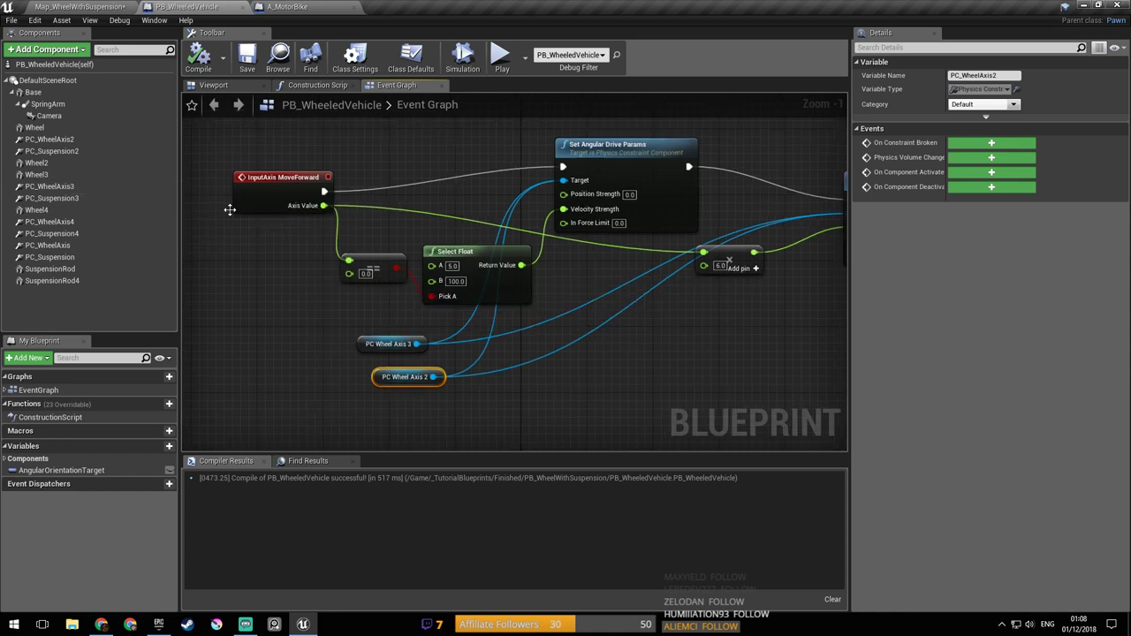
click(96, 6)
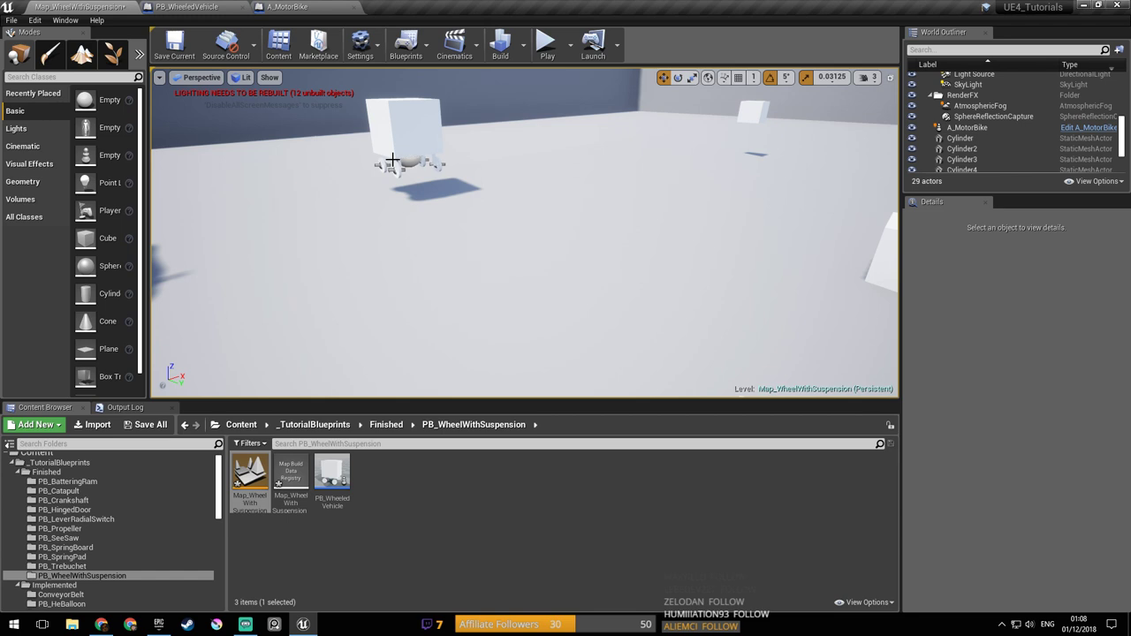
right_drag(366, 165, 406, 106)
key(w)
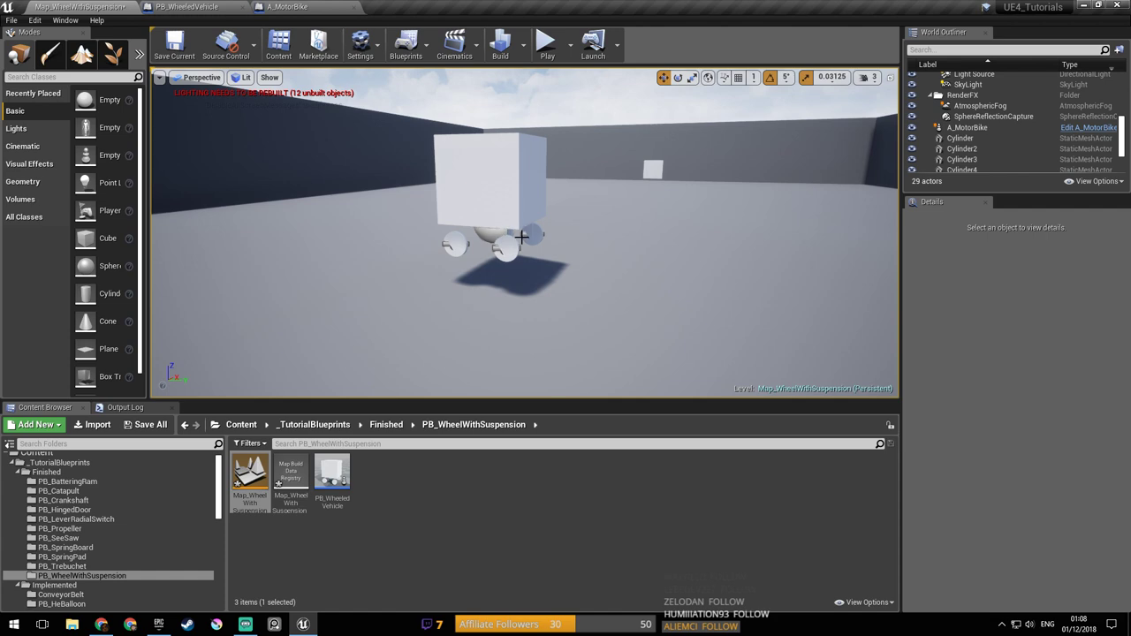
Step: Examine the motorbike's event graph for comparison with the vehicle's drive logic, and close the A_MotorBike blueprint
click(287, 6)
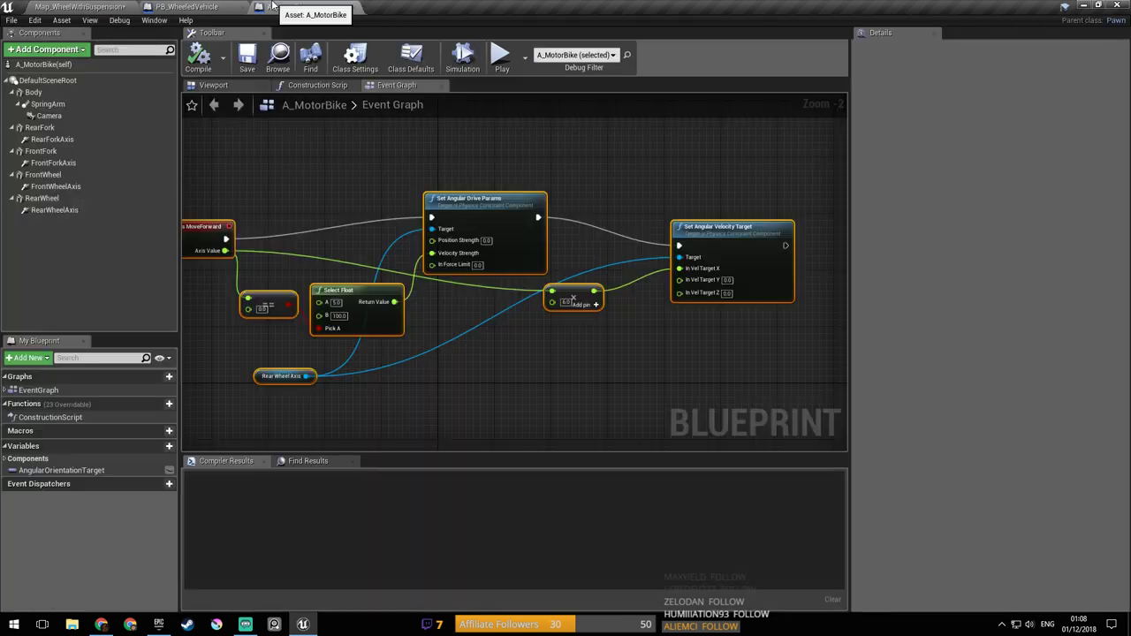
right_drag(563, 277, 634, 267)
scroll(519, 300, up, 2)
right_drag(520, 301, 439, 328)
scroll(454, 328, down, 2)
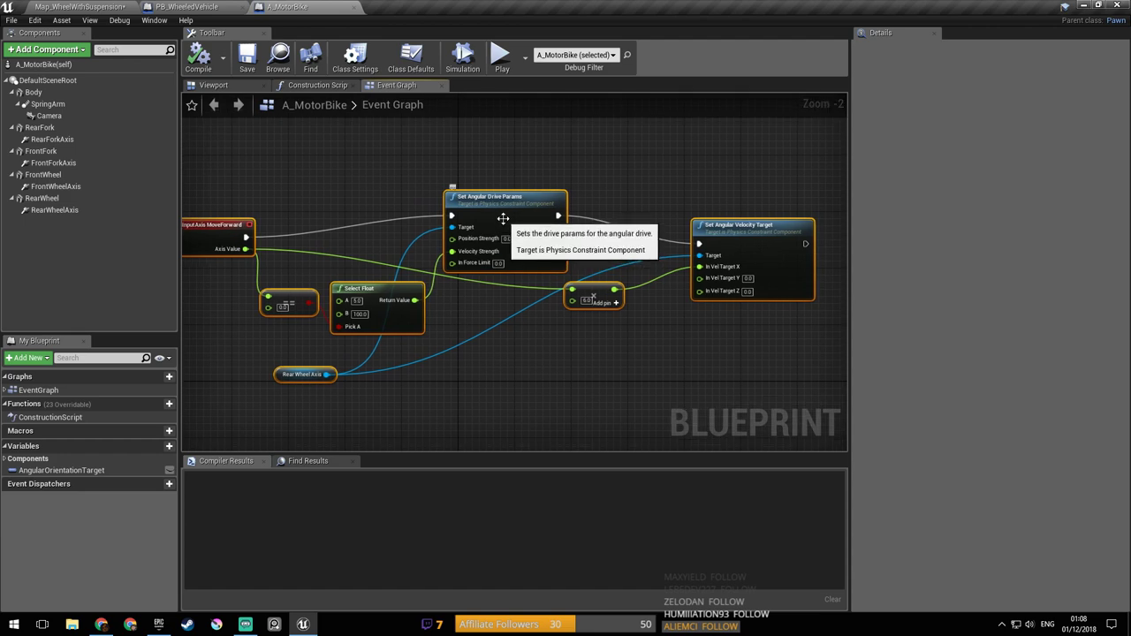
right_drag(505, 222, 486, 213)
right_drag(317, 358, 421, 288)
scroll(420, 294, up, 2)
scroll(420, 296, down, 5)
right_drag(497, 195, 455, 243)
middle_click(275, 5)
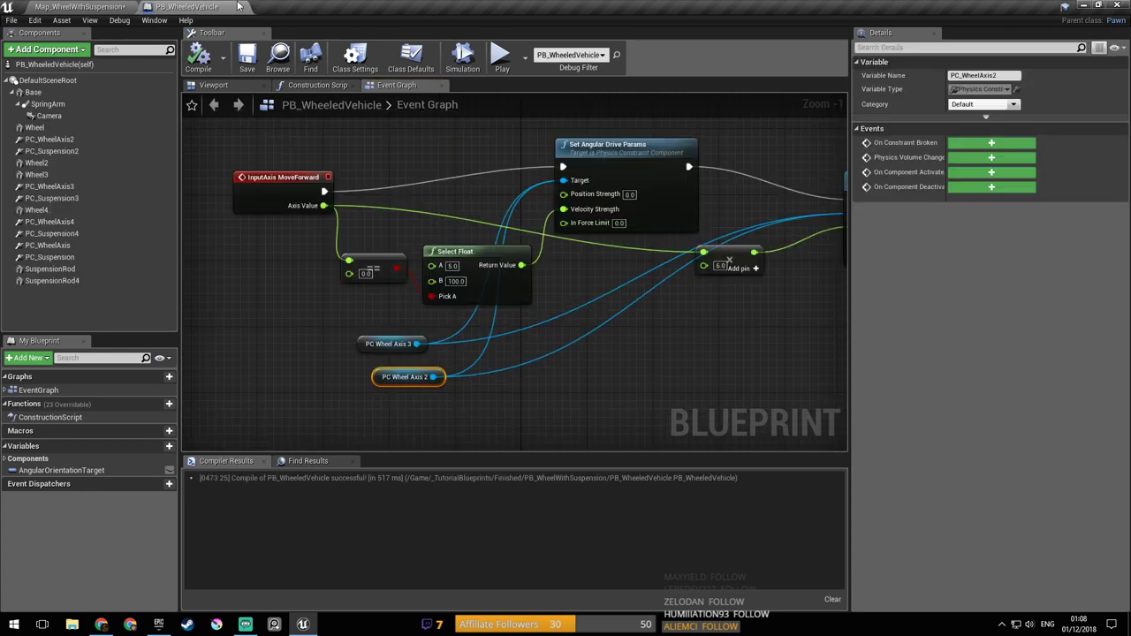
Step: Return from the vehicle's event graph to the Map_WheelWithSuspension level and save it
right_drag(452, 319, 507, 249)
scroll(502, 264, up, 1)
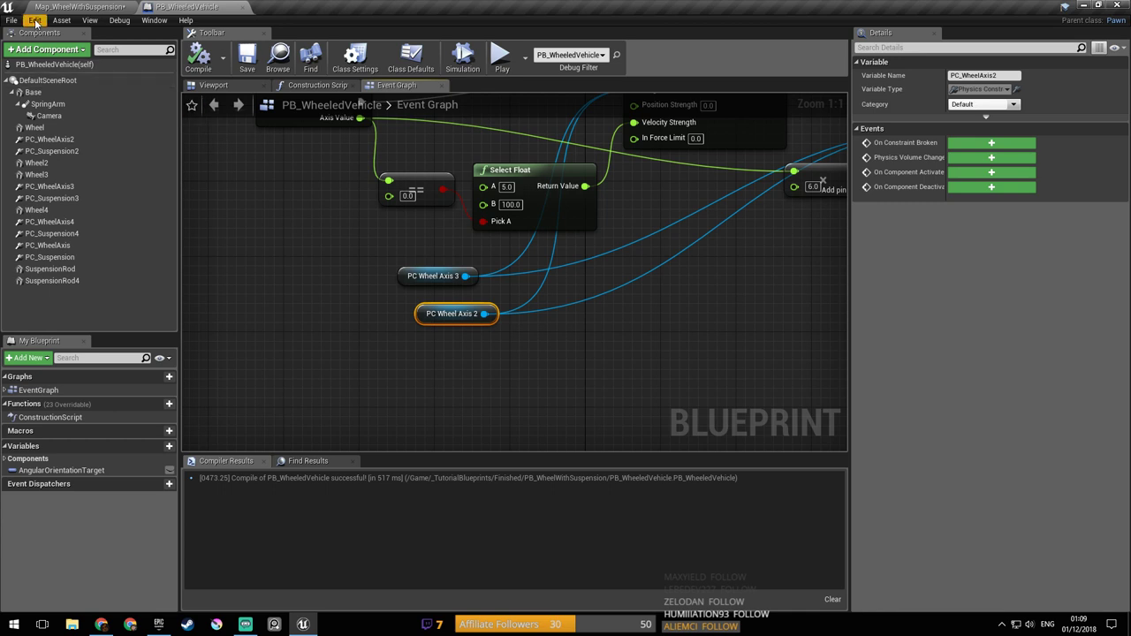
click(70, 6)
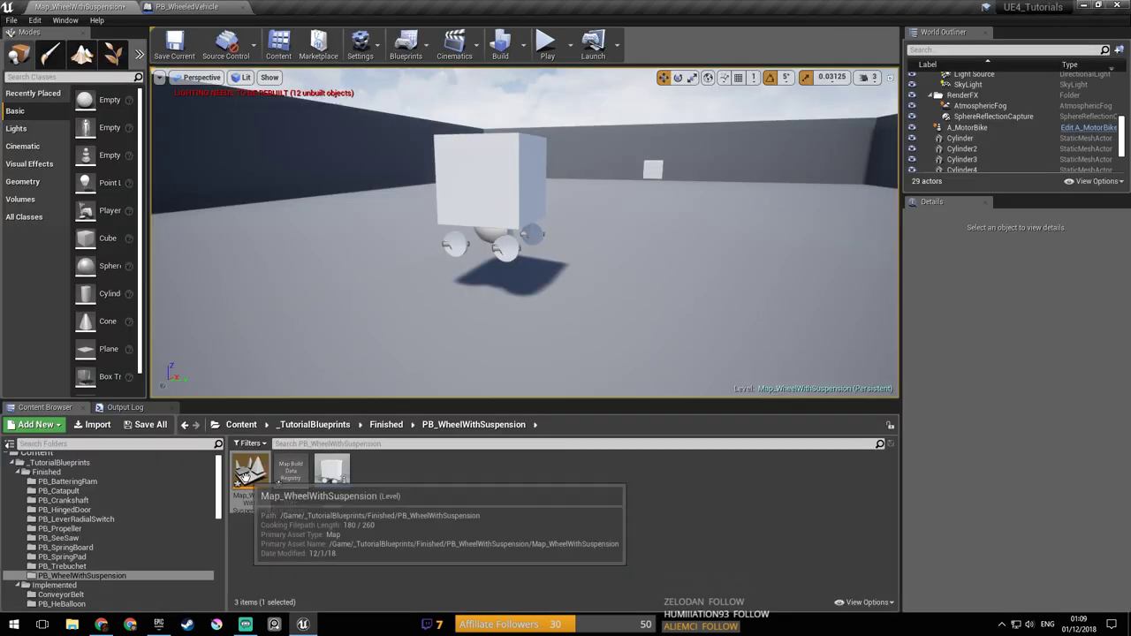
key(ctrl+s)
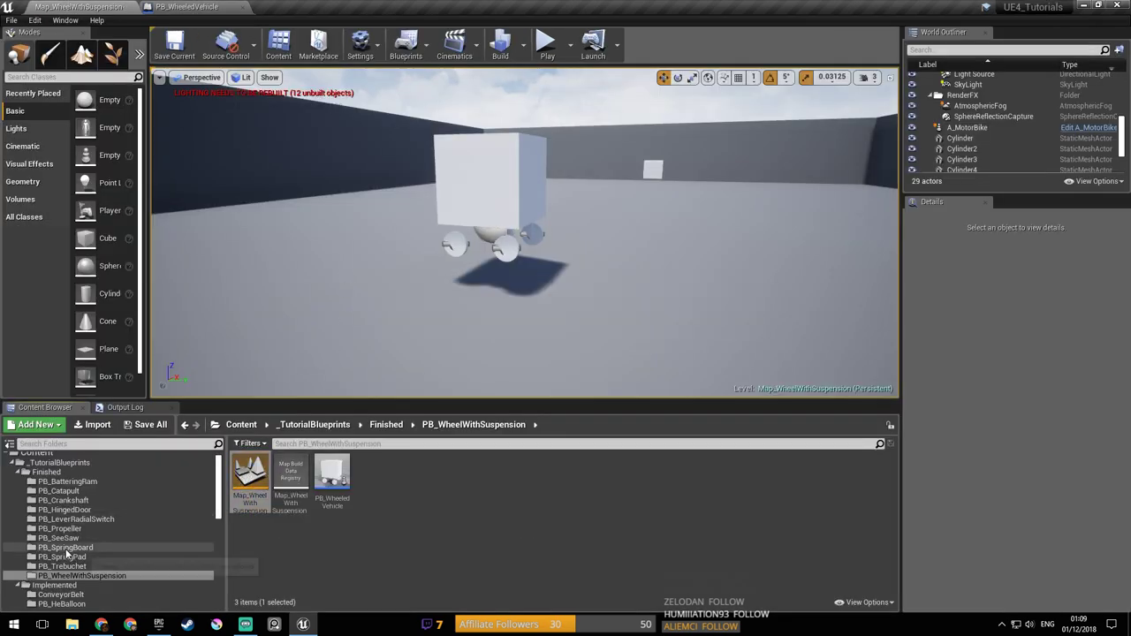
Step: Open the A_MotorBike blueprint from the InProgress PB_Motorcycle folder and view its construction script
scroll(106, 552, down, 5)
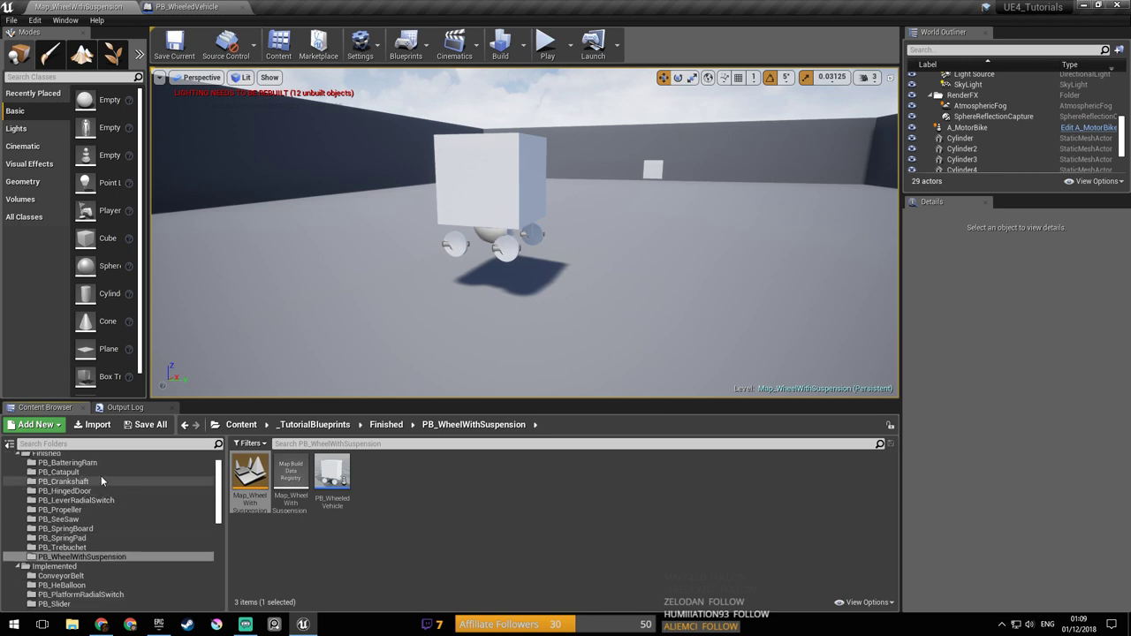
scroll(110, 529, down, 1)
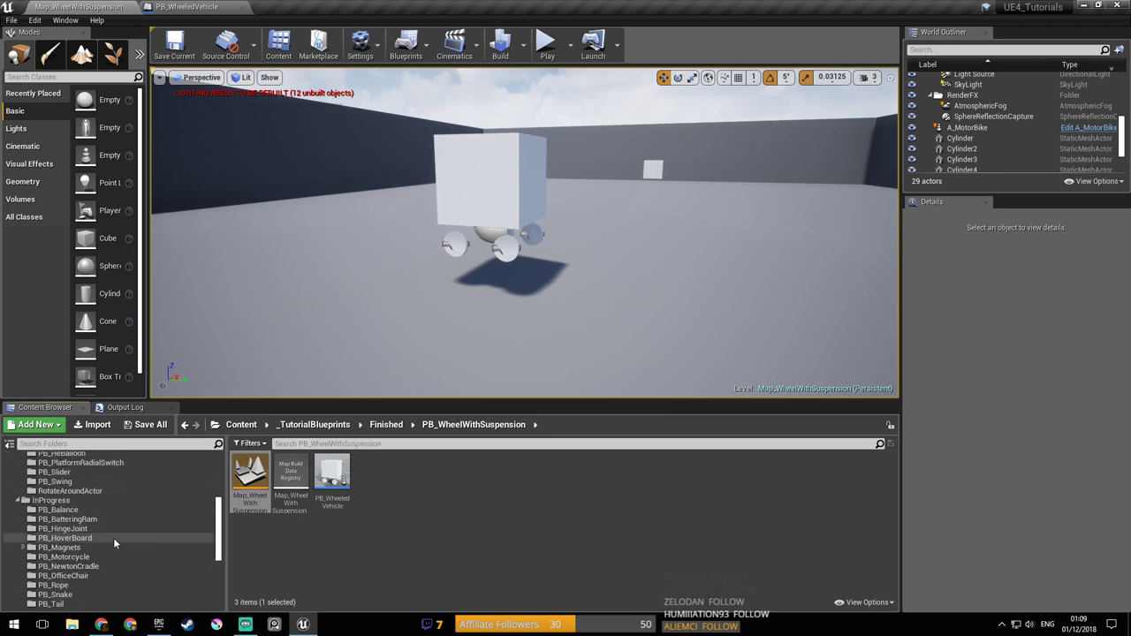
click(124, 557)
double_click(250, 471)
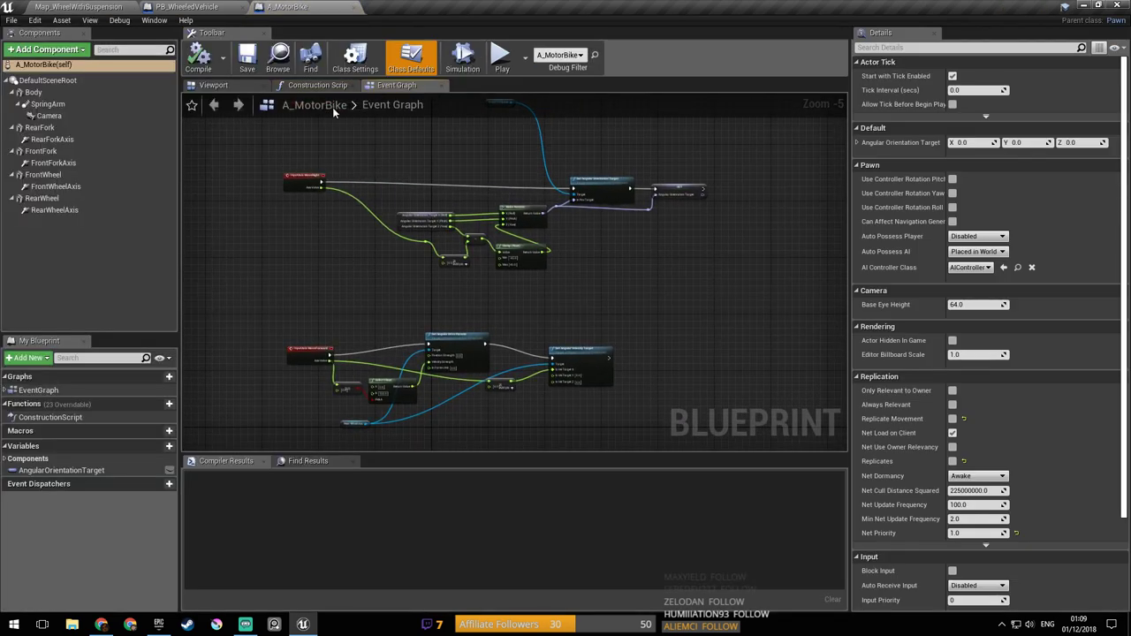
click(315, 85)
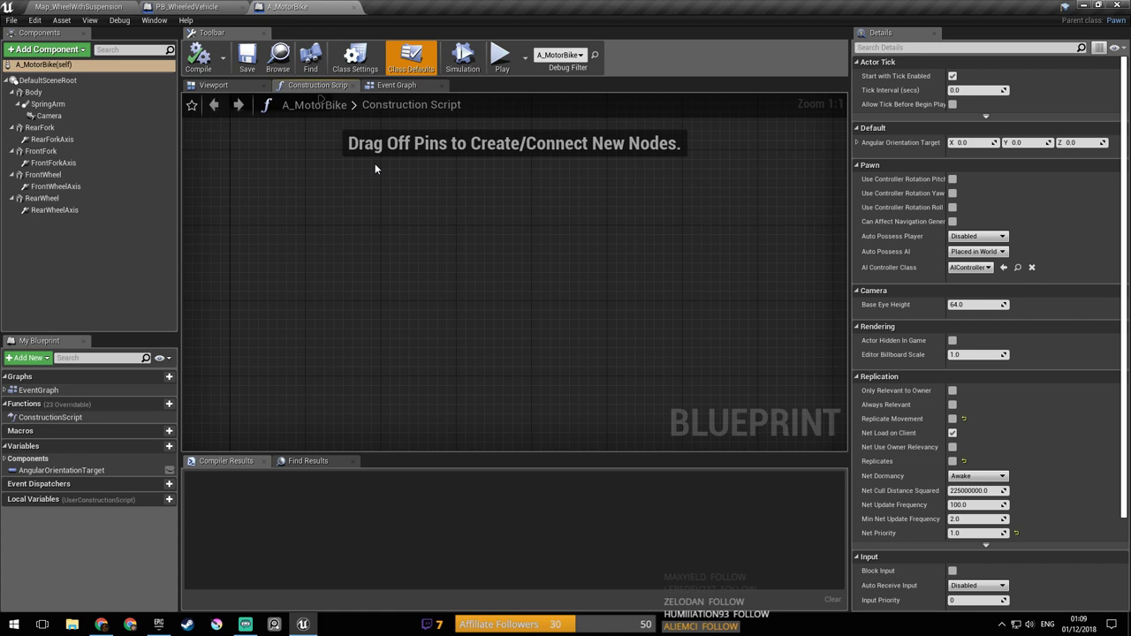
Step: Examine the motorbike's MoveForward graph and check the Angular Motor settings of its RearWheelAxis constraint
click(394, 85)
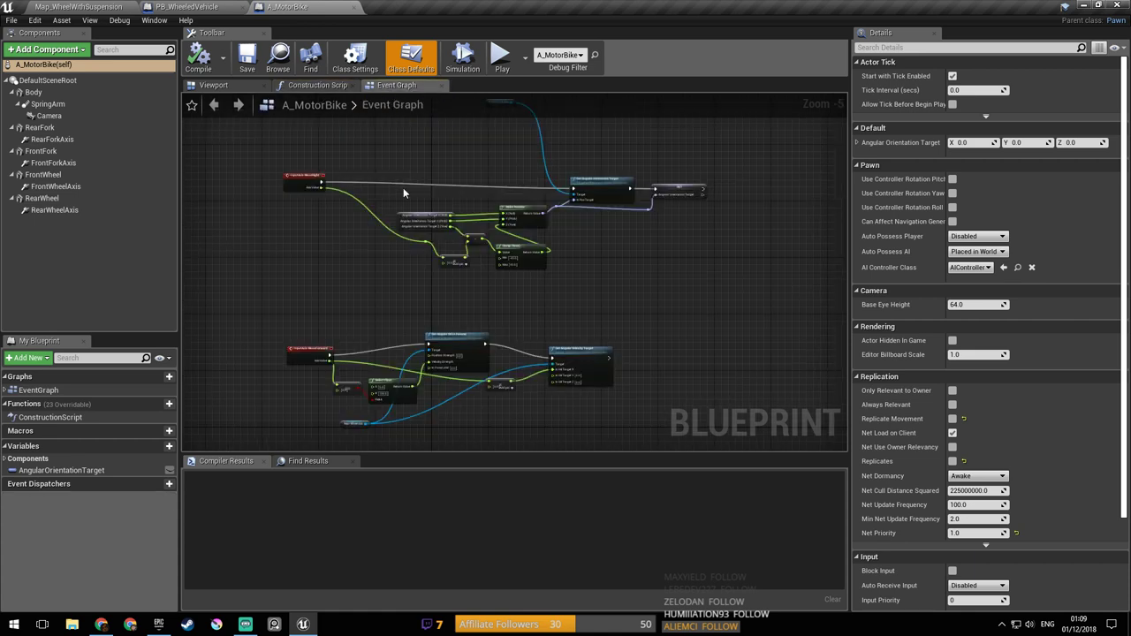
scroll(472, 203, up, 5)
click(358, 374)
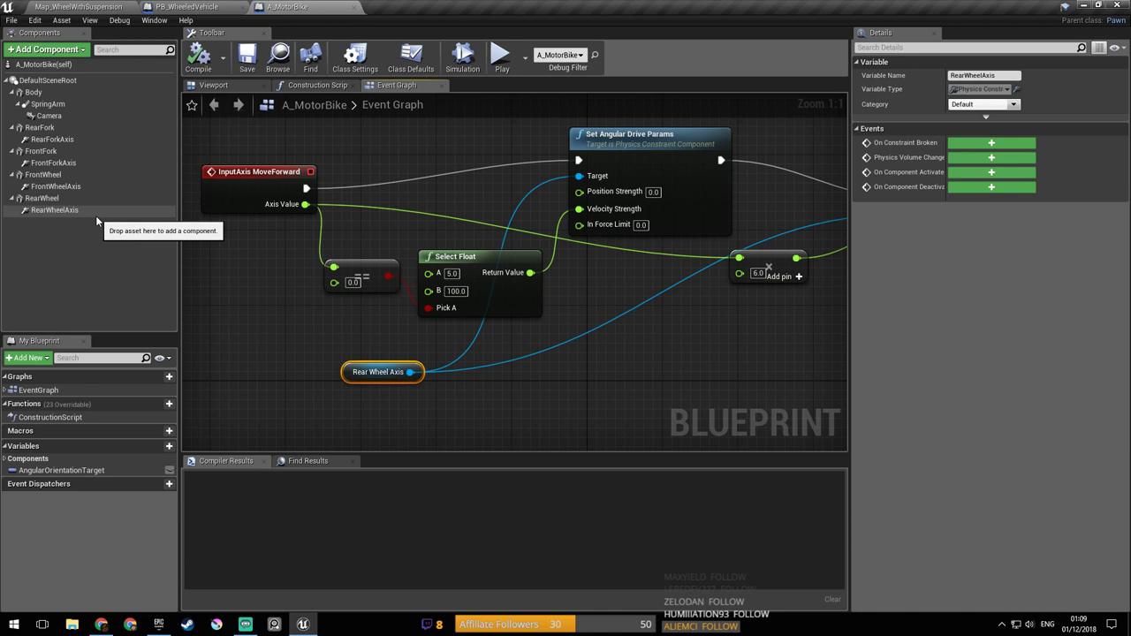
click(95, 215)
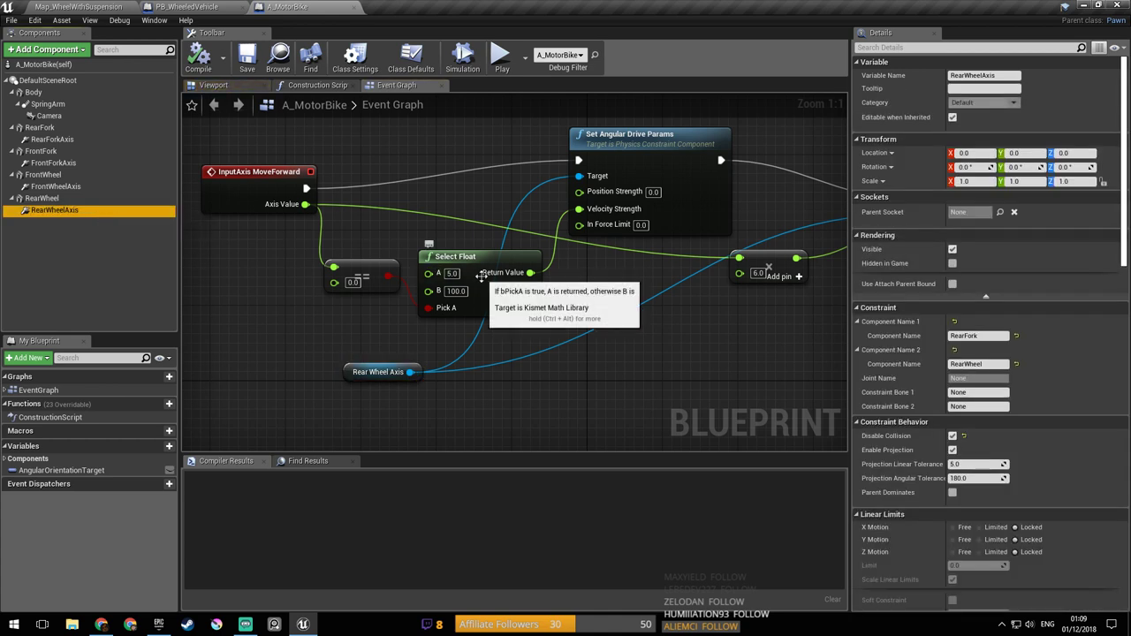
scroll(1074, 311, down, 10)
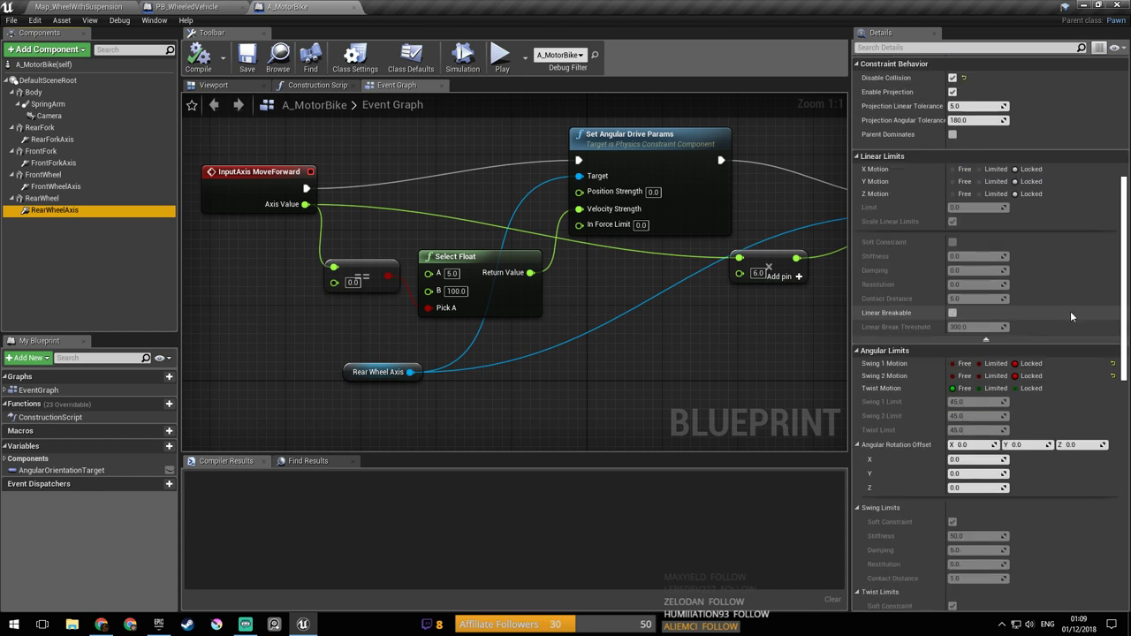
scroll(1067, 314, down, 8)
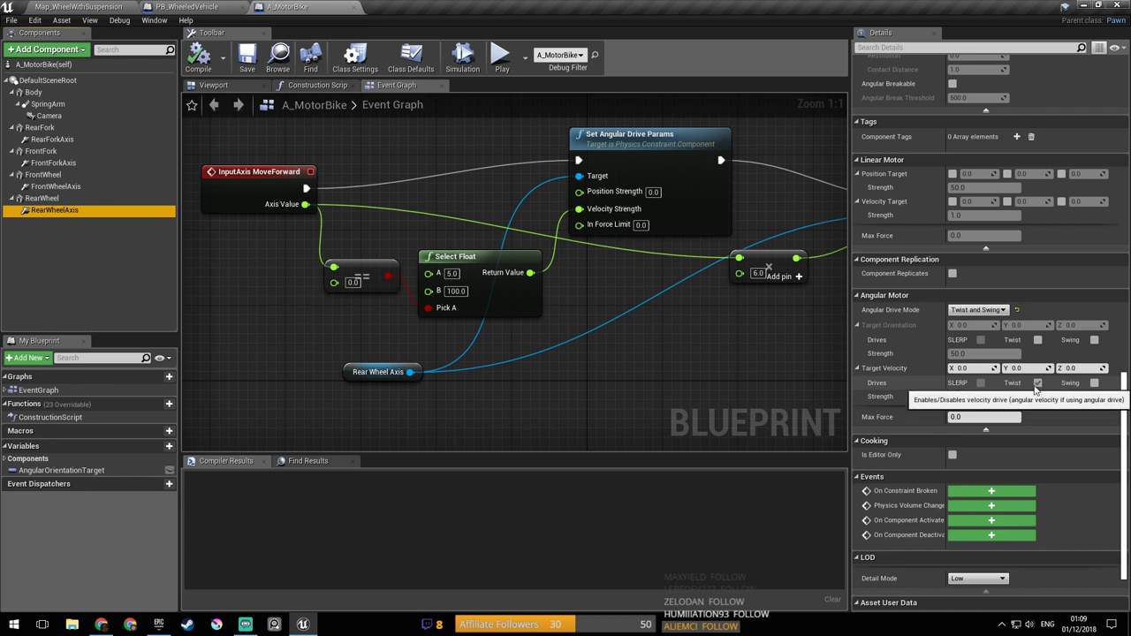
click(1037, 383)
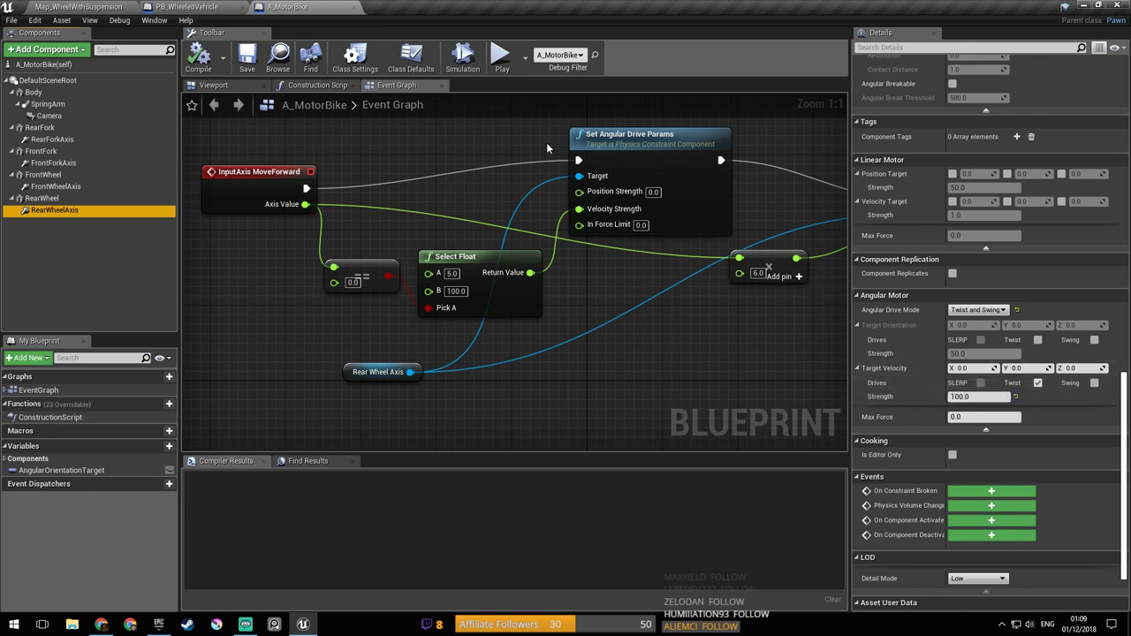
Step: Switch to PB_WheeledVehicle and check the limits and Angular Motor settings of the PC_WheelAxis2 constraint
click(198, 6)
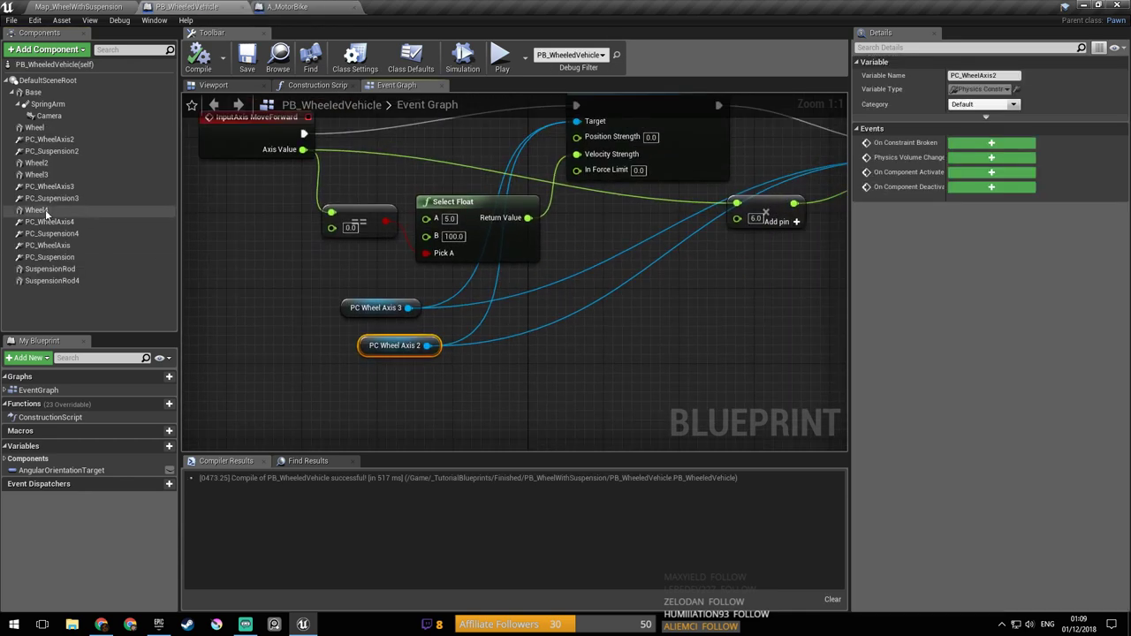
click(88, 140)
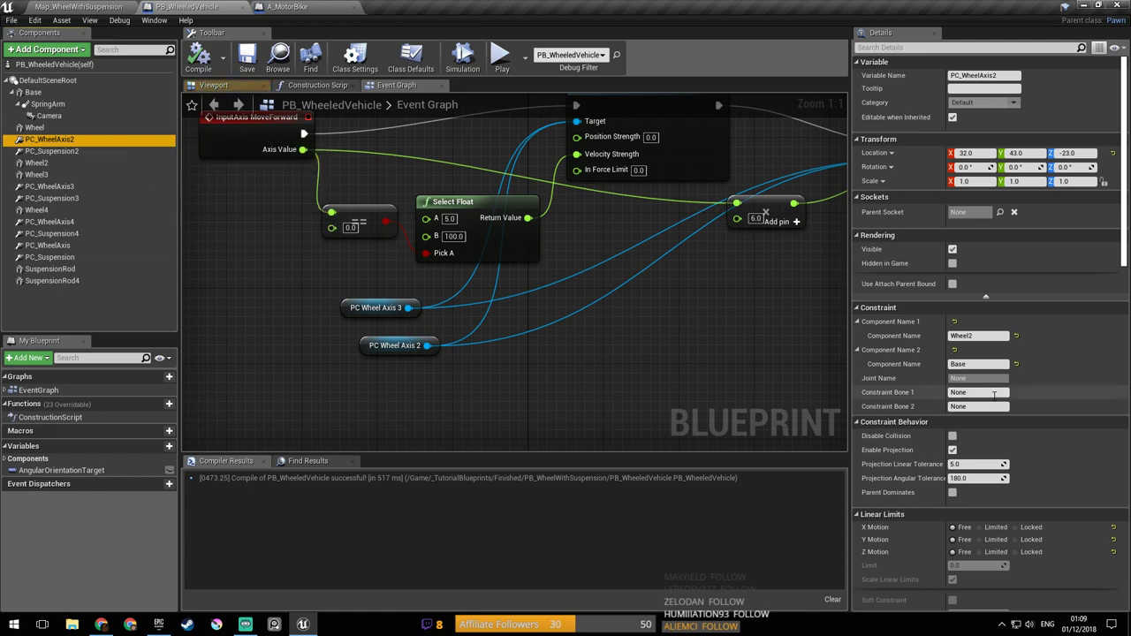
scroll(988, 389, down, 5)
scroll(999, 391, down, 4)
scroll(1071, 419, down, 2)
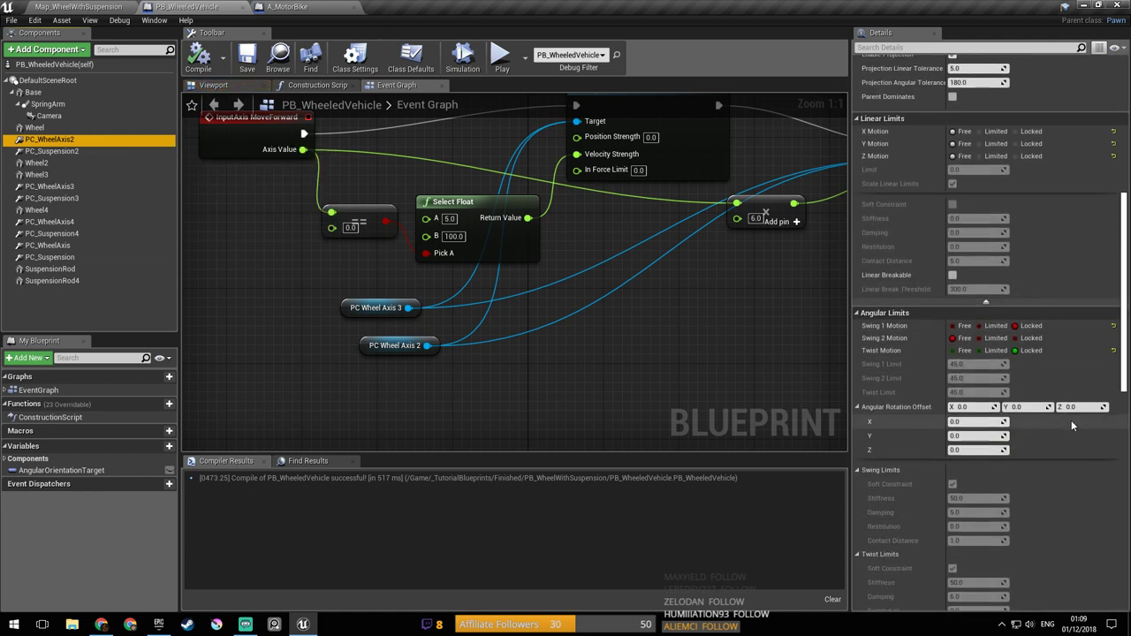
scroll(1070, 420, down, 12)
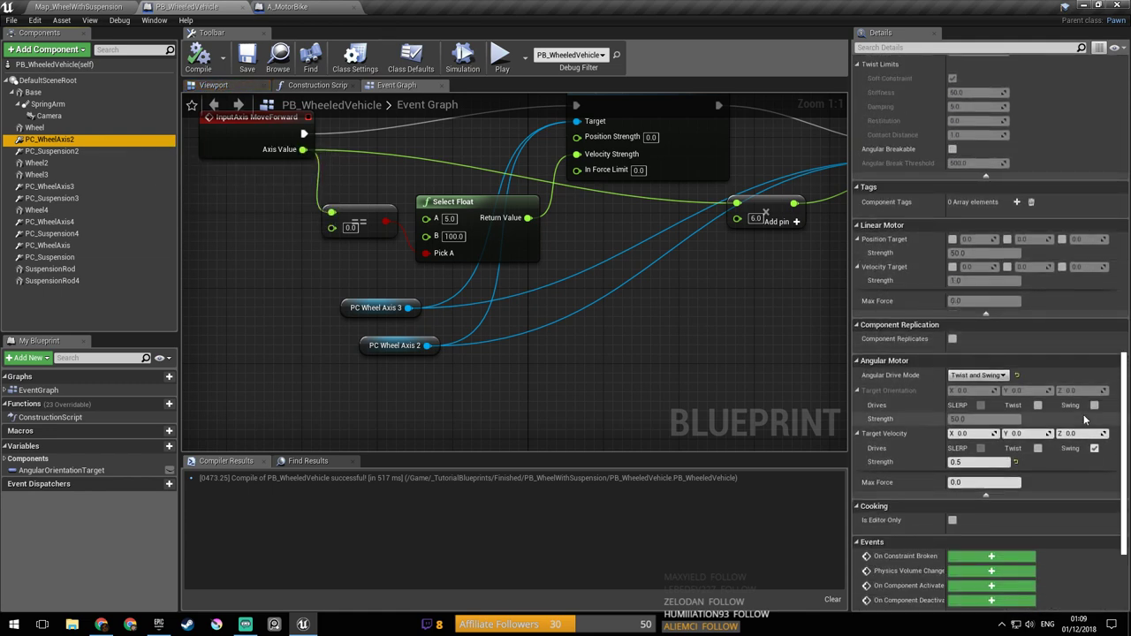
scroll(1082, 413, down, 2)
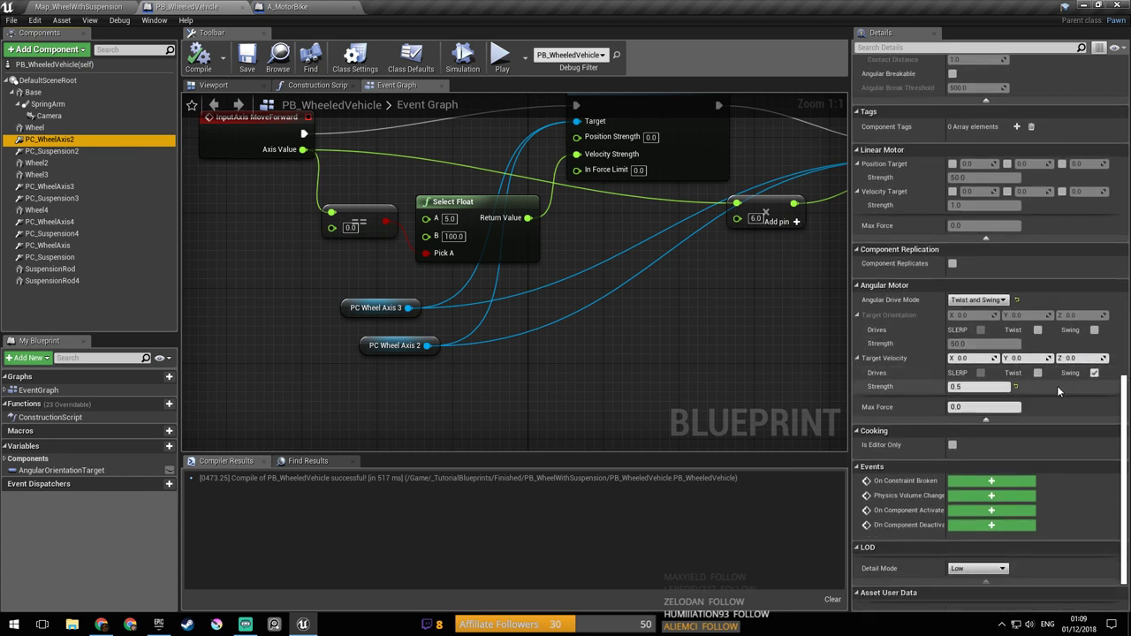
click(988, 387)
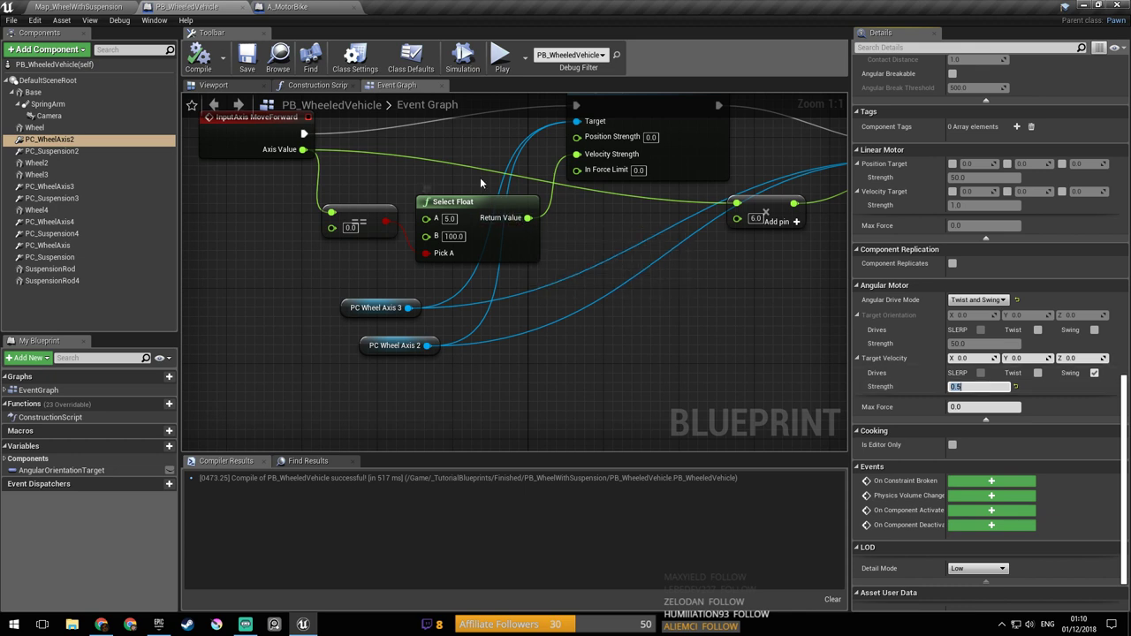
Step: Examine the vehicle's Set Angular Drive Params and Set Angular Velocity Target nodes in its MoveForward graph
right_drag(506, 243, 477, 263)
right_drag(399, 200, 223, 233)
right_drag(555, 271, 412, 276)
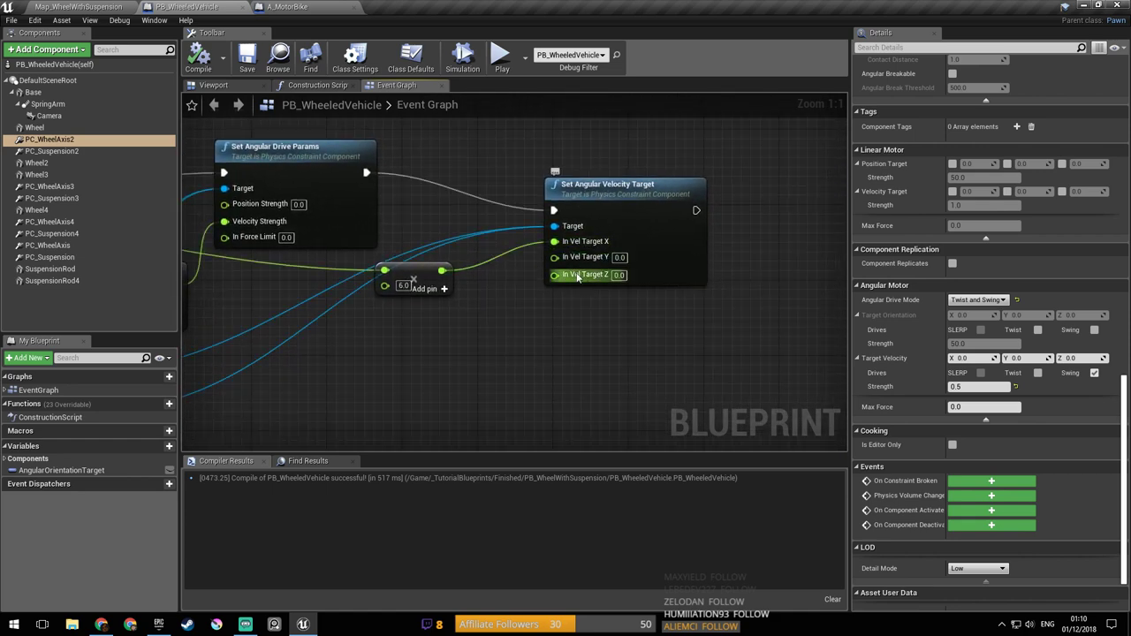
right_drag(409, 176, 429, 178)
Step: Inspect the orientation of the vehicle's PC_WheelAxis2 constraint and wheels up close in the blueprint's 3D view
click(239, 86)
right_drag(485, 220, 565, 277)
key(w)
key(s)
key(a)
key(w)
key(a)
key(w)
key(s)
key(d)
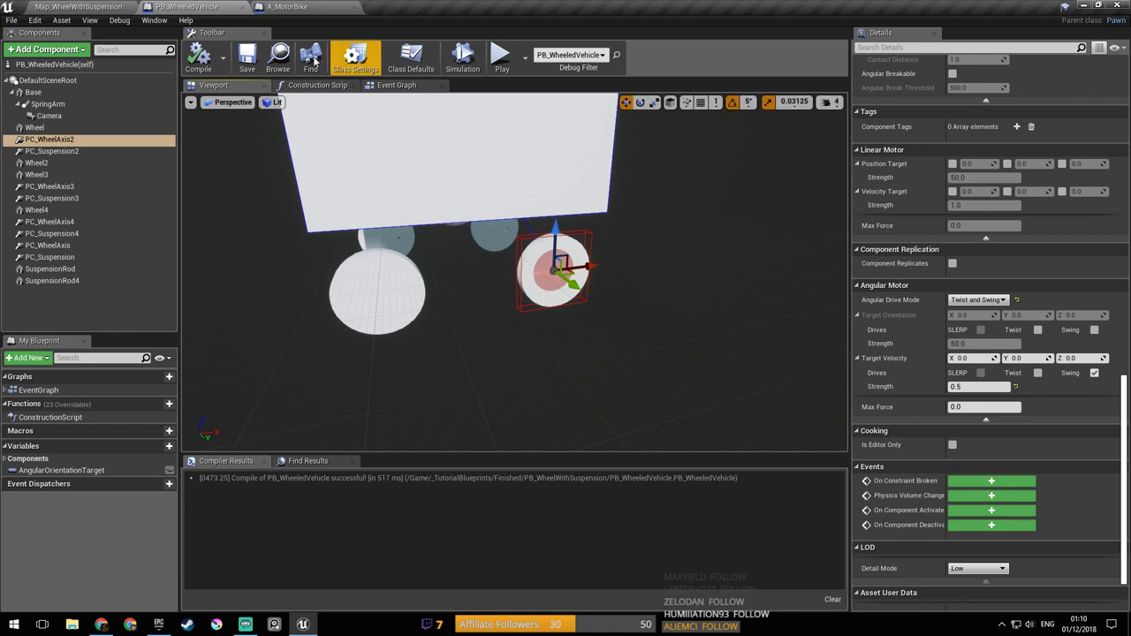
Step: In A_MotorBike, connect the multiplied MoveForward value to In Vel Target Y of Set Angular Velocity Target, then compile and save
click(294, 7)
right_drag(628, 281, 589, 275)
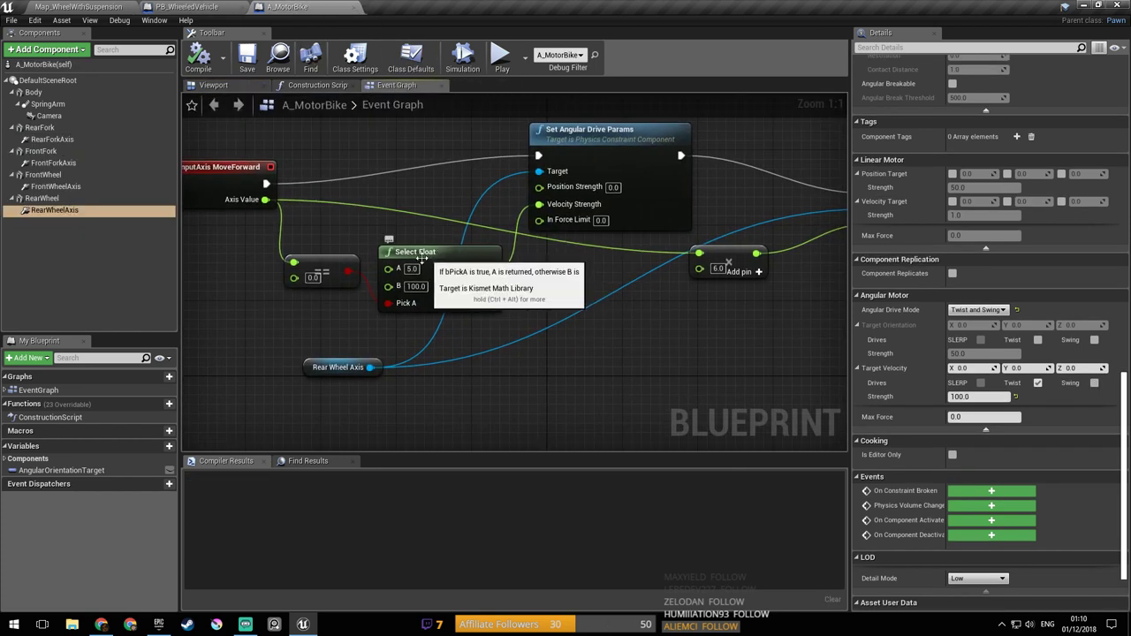
right_drag(798, 293, 418, 333)
ctrl+drag(372, 296, 484, 285)
click(405, 287)
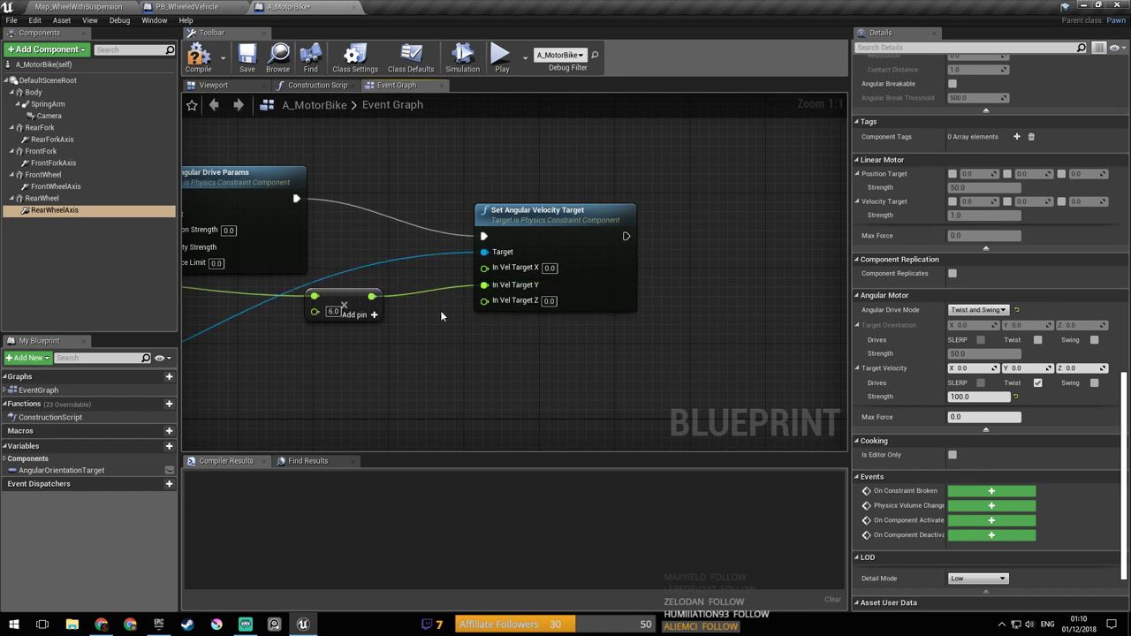
right_drag(475, 297, 614, 308)
click(252, 68)
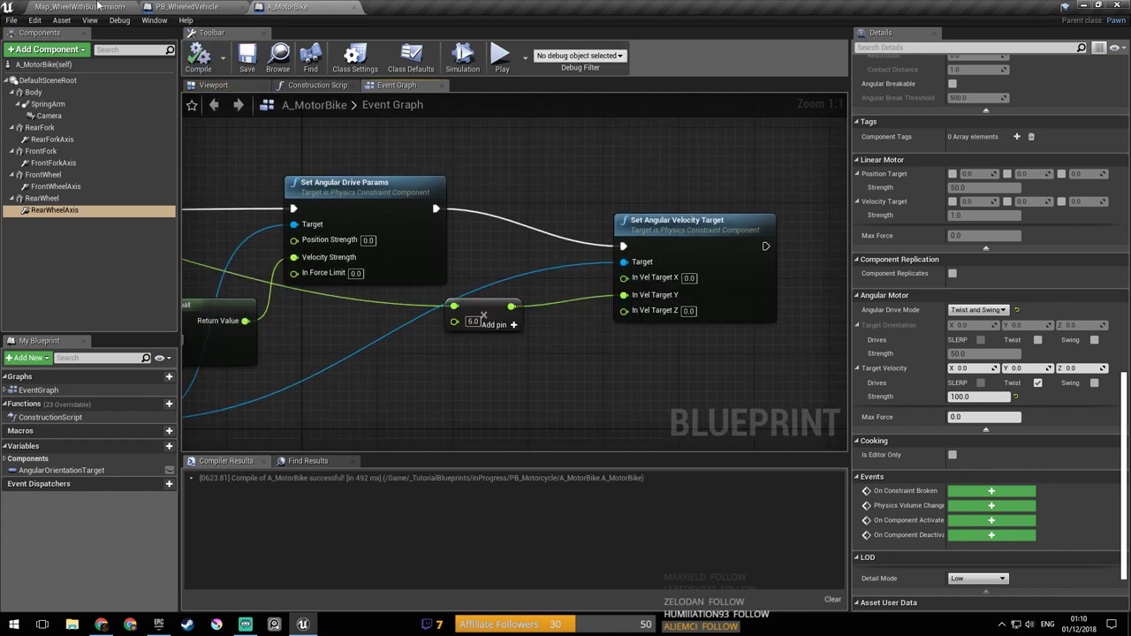
Step: Play the Map_WheelWithSuspension level, test driving the wheeled vehicle forward and backward, and end the play session
click(81, 8)
click(544, 55)
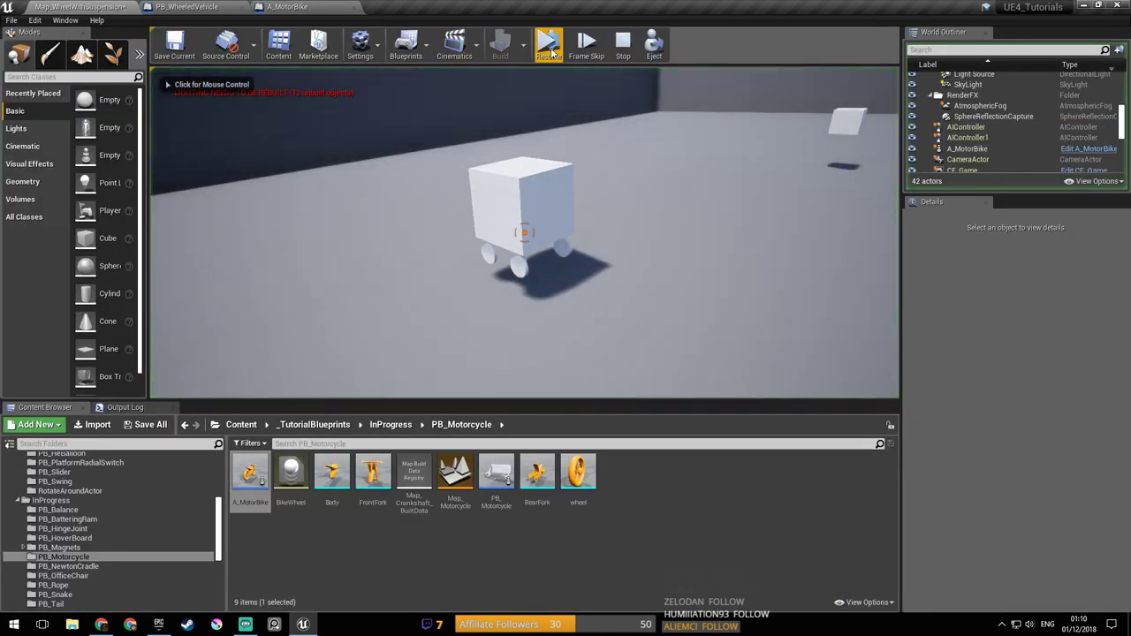
click(544, 54)
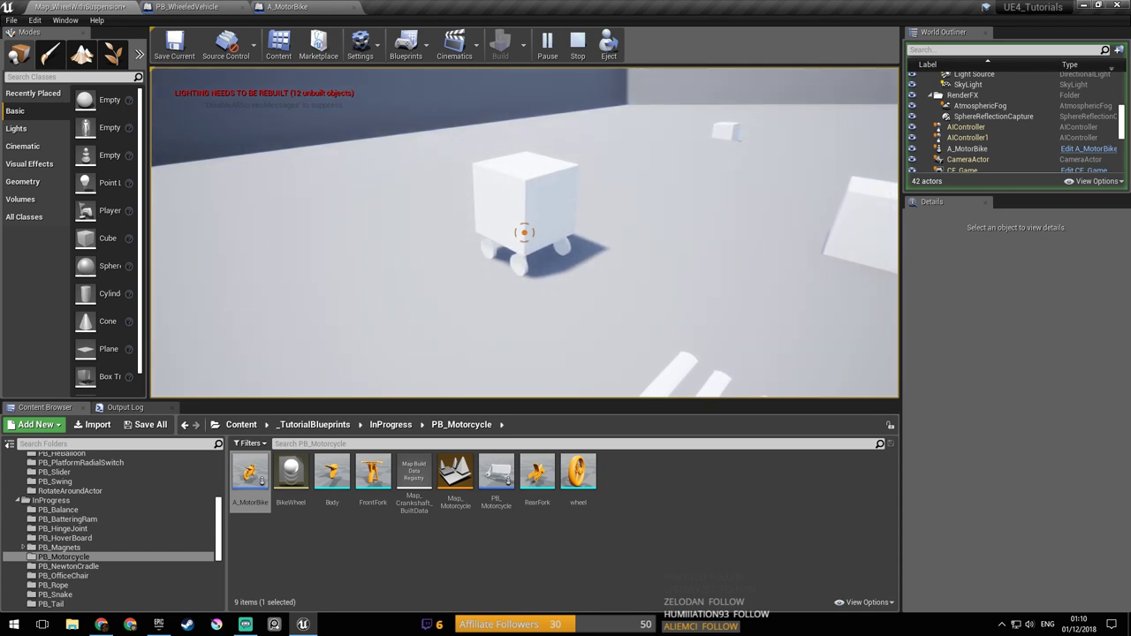
key(w)
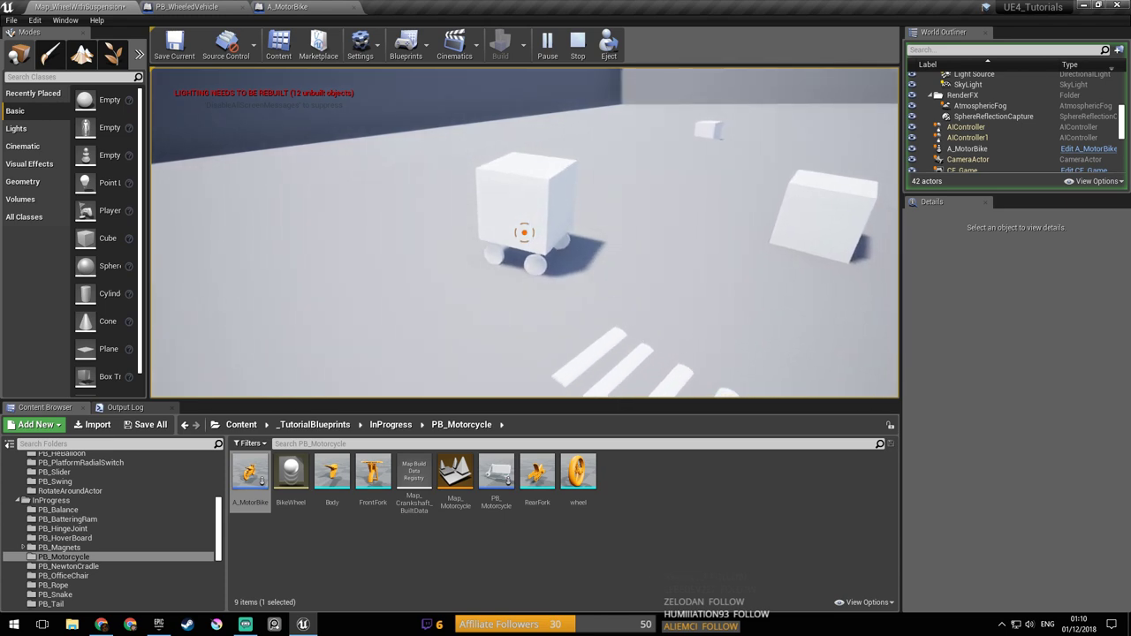
key(s)
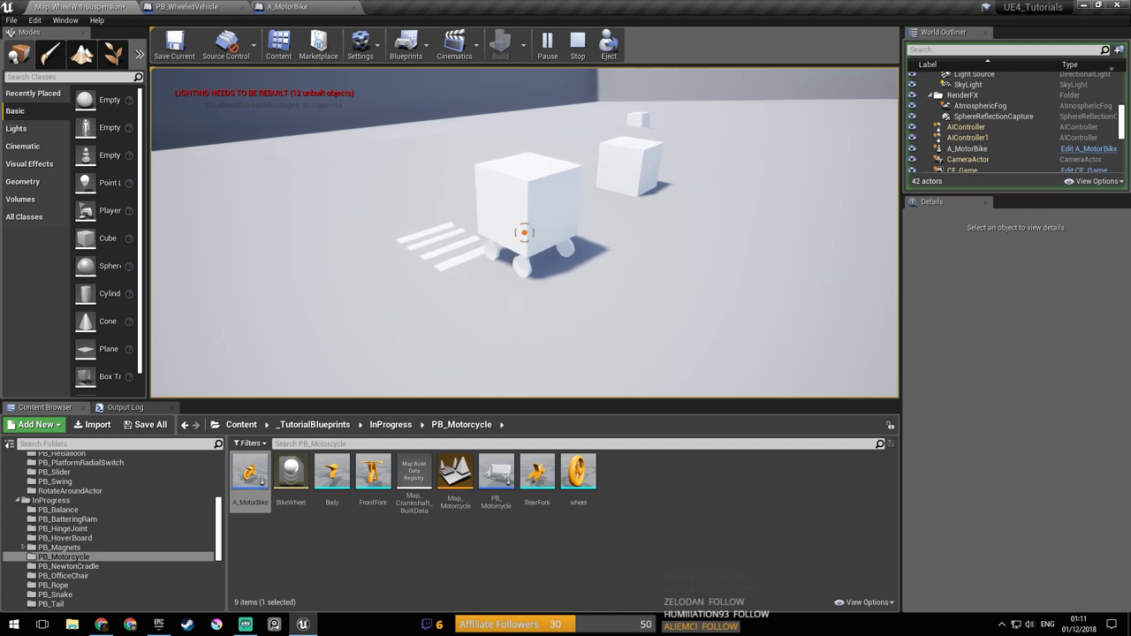
key(Escape)
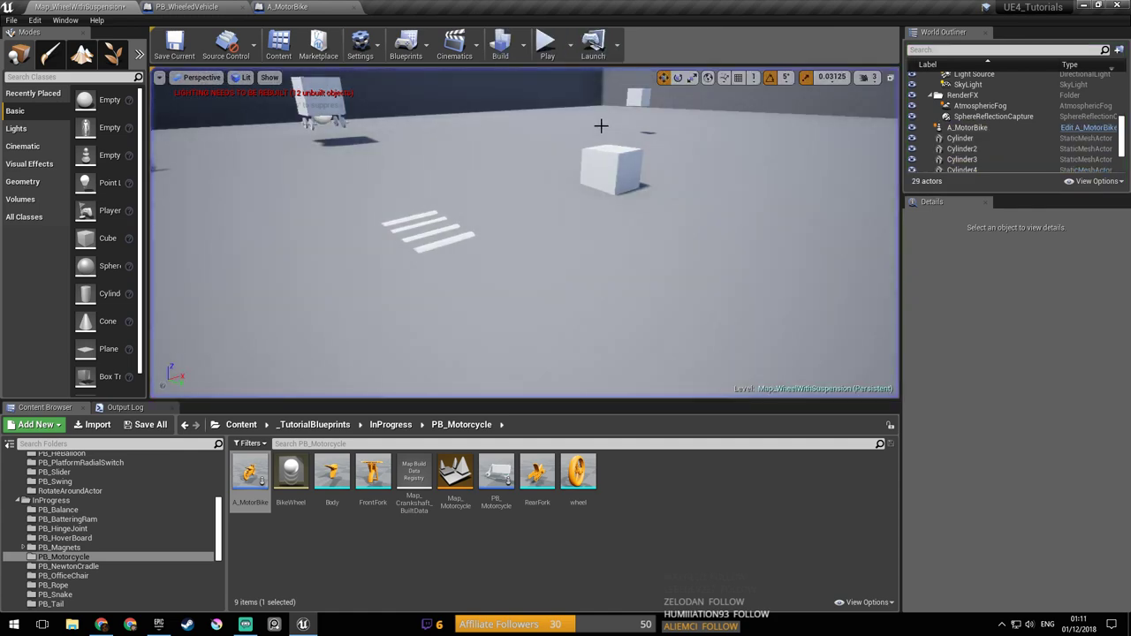
Step: Review the motorbike's MoveForward graph from the input event through the drive strength selection to the velocity target
click(281, 8)
right_drag(631, 295, 720, 247)
scroll(659, 253, down, 2)
right_drag(646, 255, 682, 233)
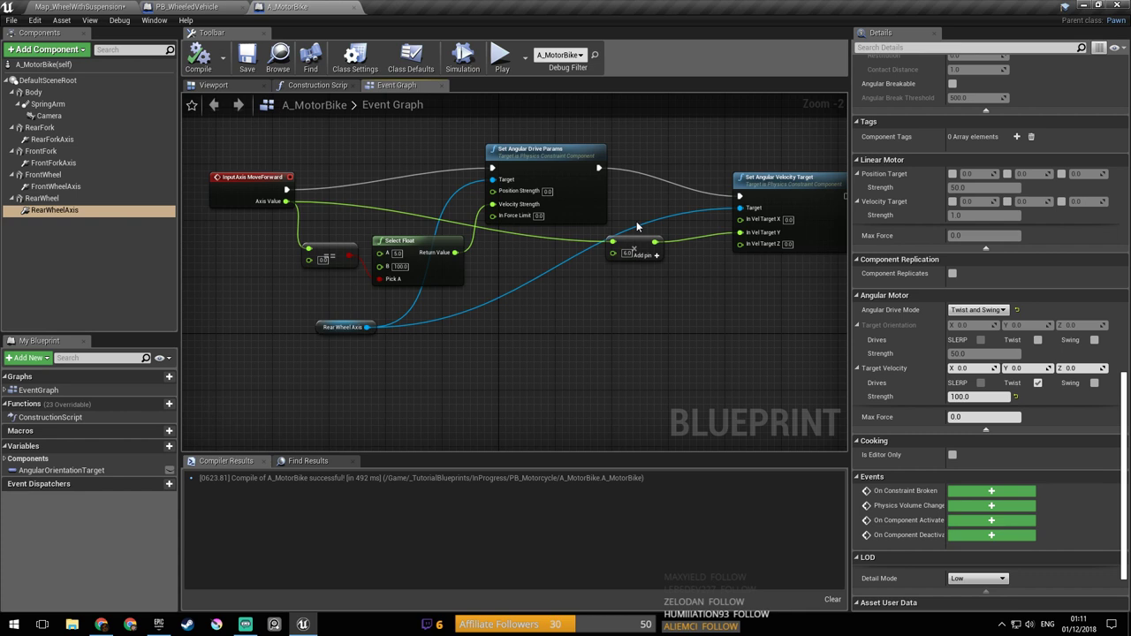
right_drag(636, 221, 623, 263)
scroll(464, 323, up, 2)
right_drag(464, 324, 502, 347)
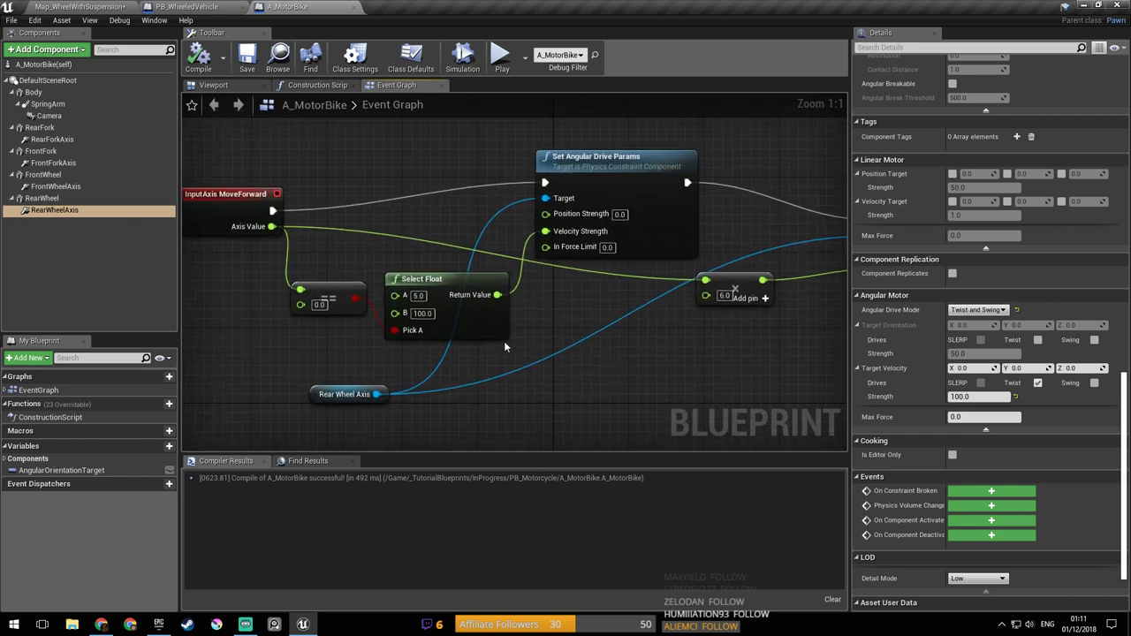
right_drag(693, 318, 668, 318)
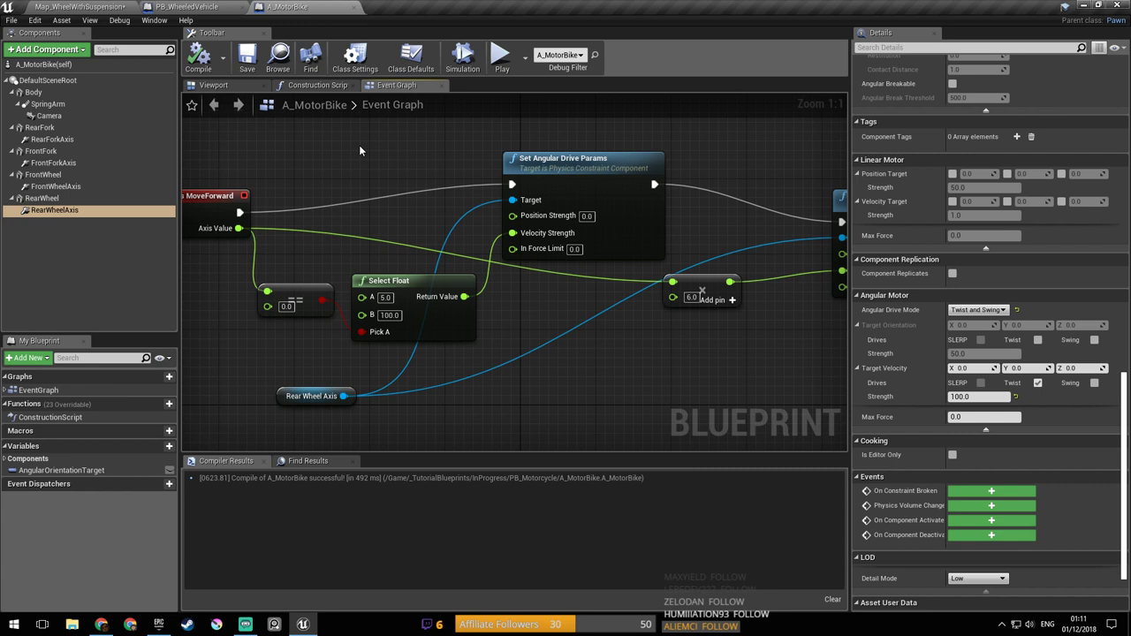
right_drag(684, 191, 563, 184)
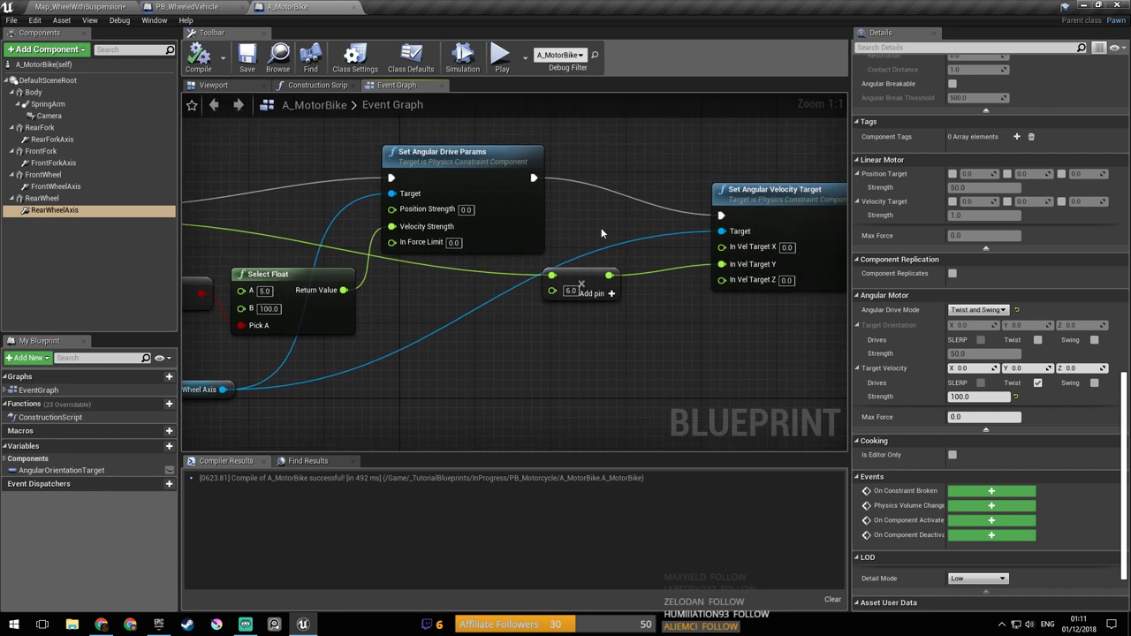
right_drag(606, 227, 551, 257)
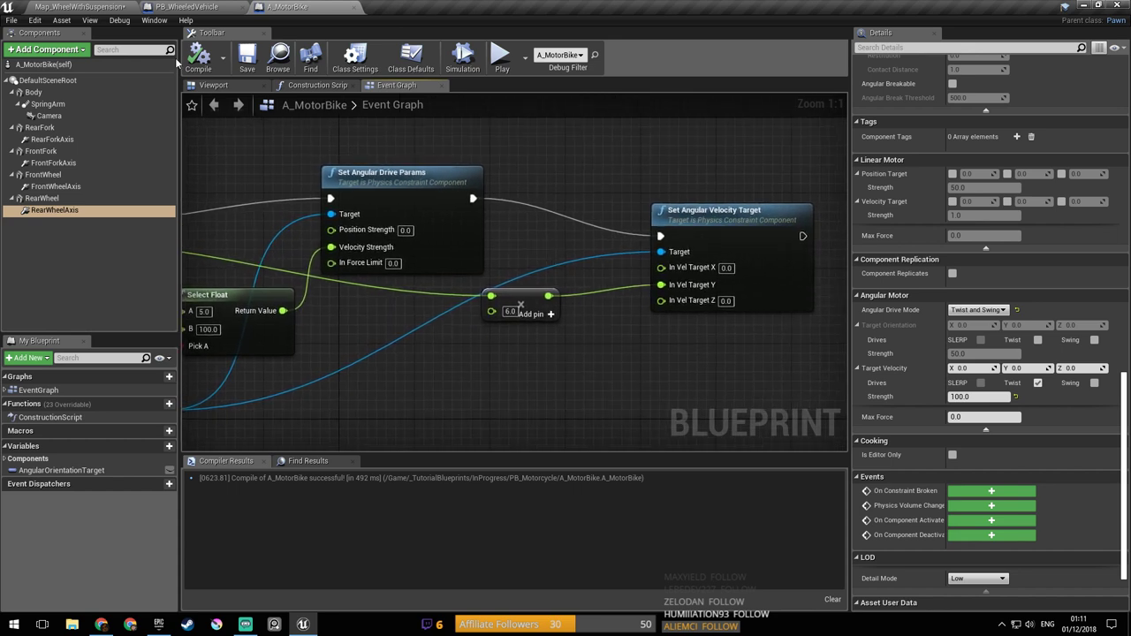
right_drag(449, 240, 503, 177)
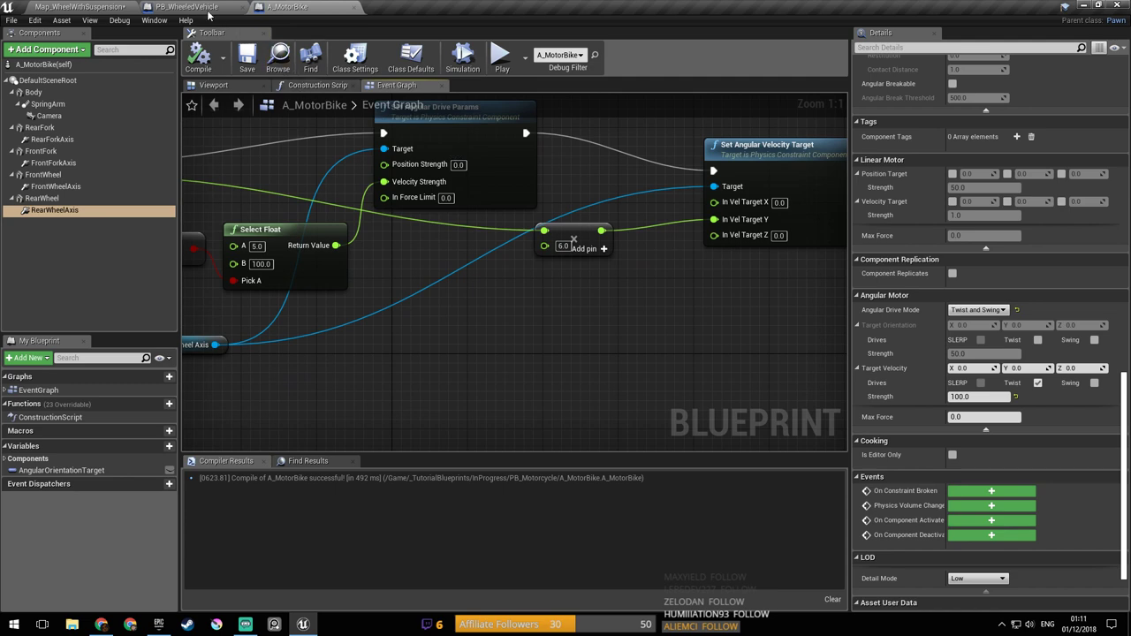
Step: Review the wheeled vehicle's MoveForward graph, checking the zero comparison, Select Float and wheel axis targets
click(208, 9)
right_drag(482, 107, 378, 90)
click(397, 86)
right_drag(419, 273, 583, 306)
right_drag(562, 355, 500, 354)
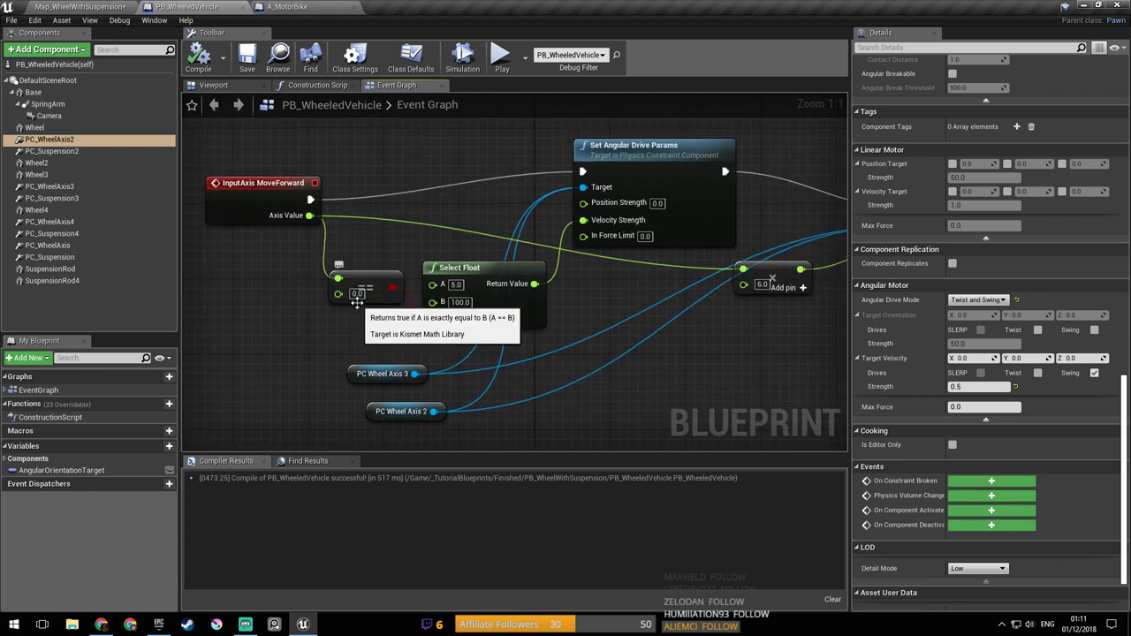
right_drag(420, 339, 400, 328)
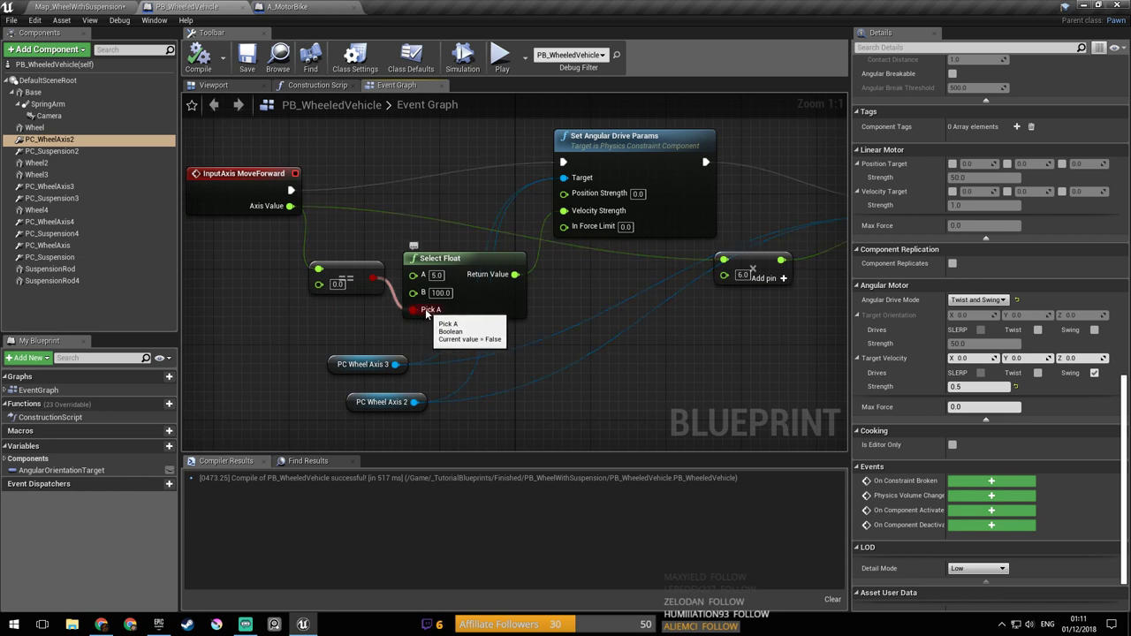
right_drag(315, 235, 371, 254)
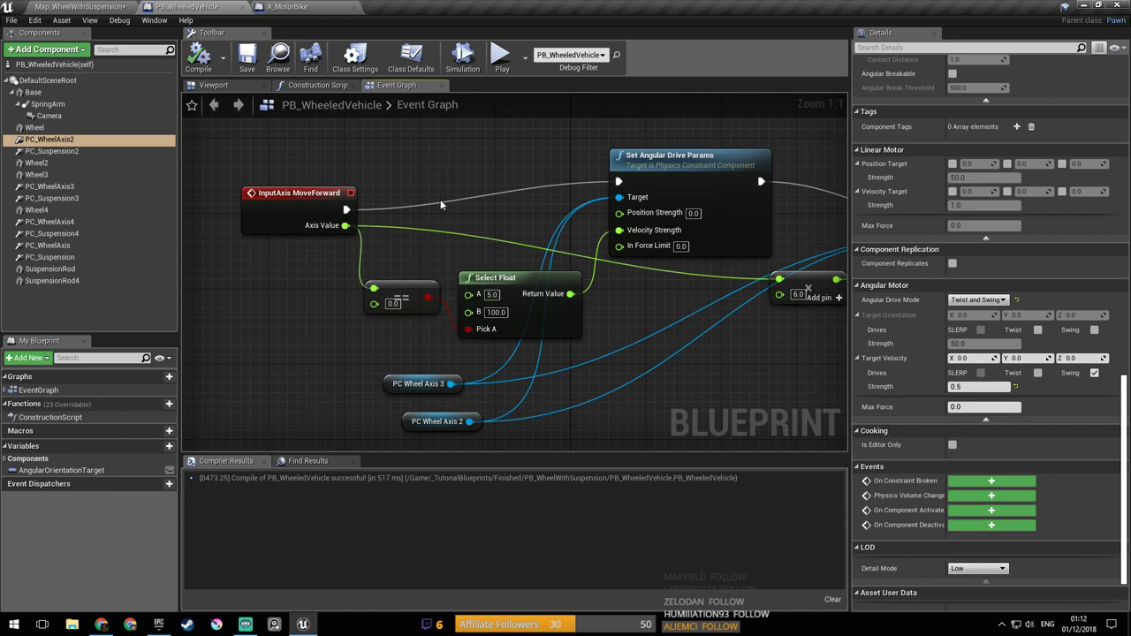
Step: In the Map_WheelWithSuspension level, set the wheeled vehicle's Auto Possess Player to Disabled
click(124, 7)
right_drag(551, 220, 584, 152)
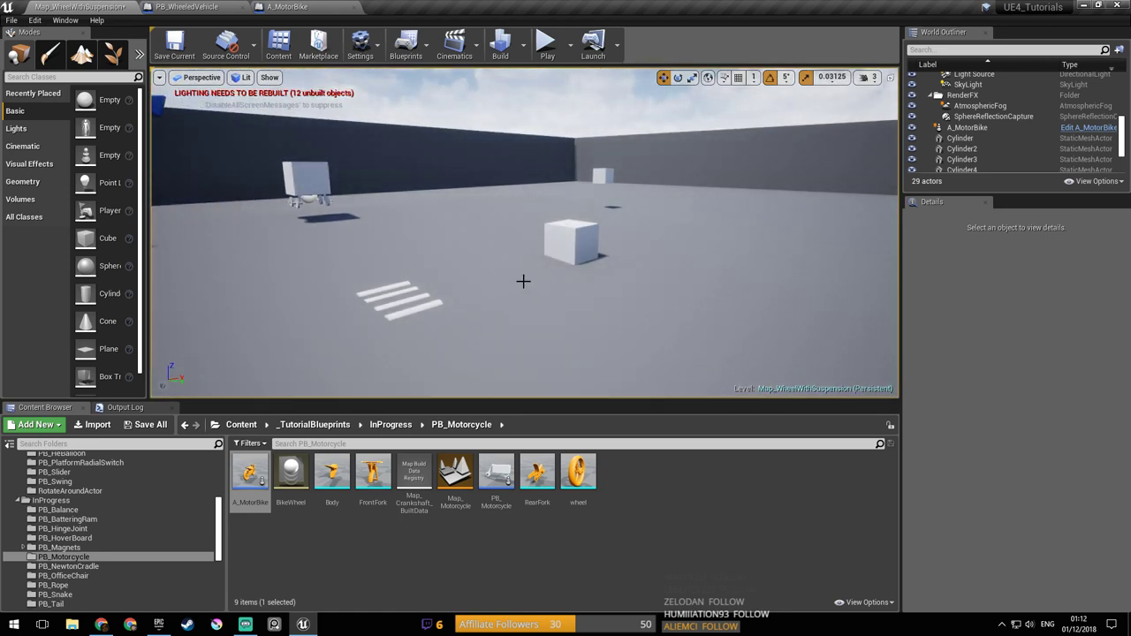
right_drag(519, 295, 428, 318)
right_drag(415, 265, 474, 211)
click(474, 211)
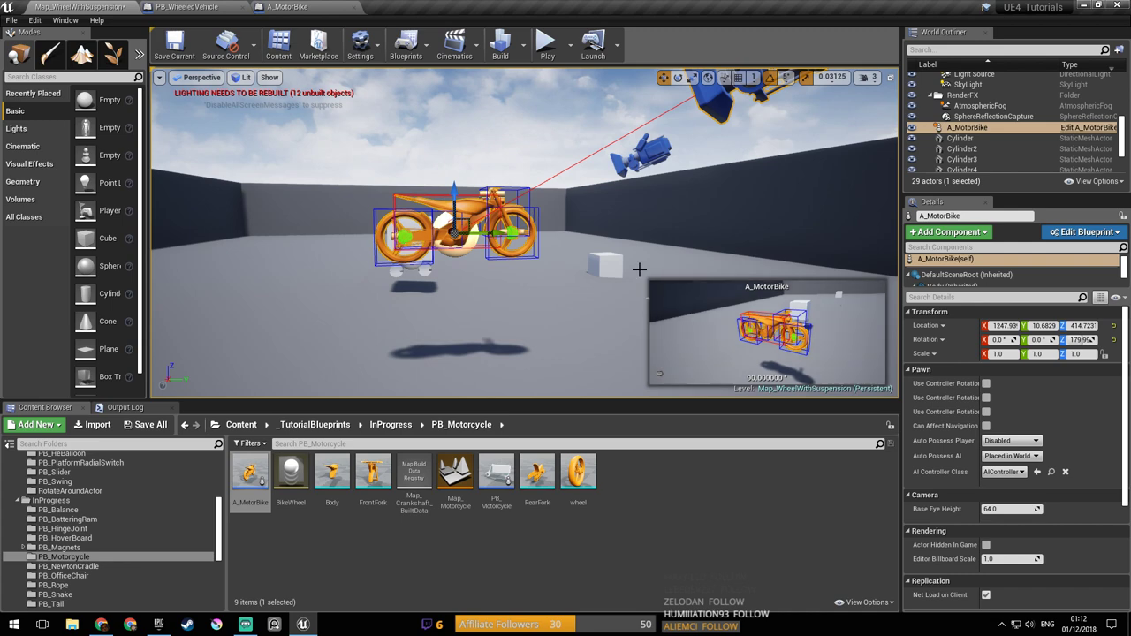
right_drag(619, 265, 713, 285)
click(291, 205)
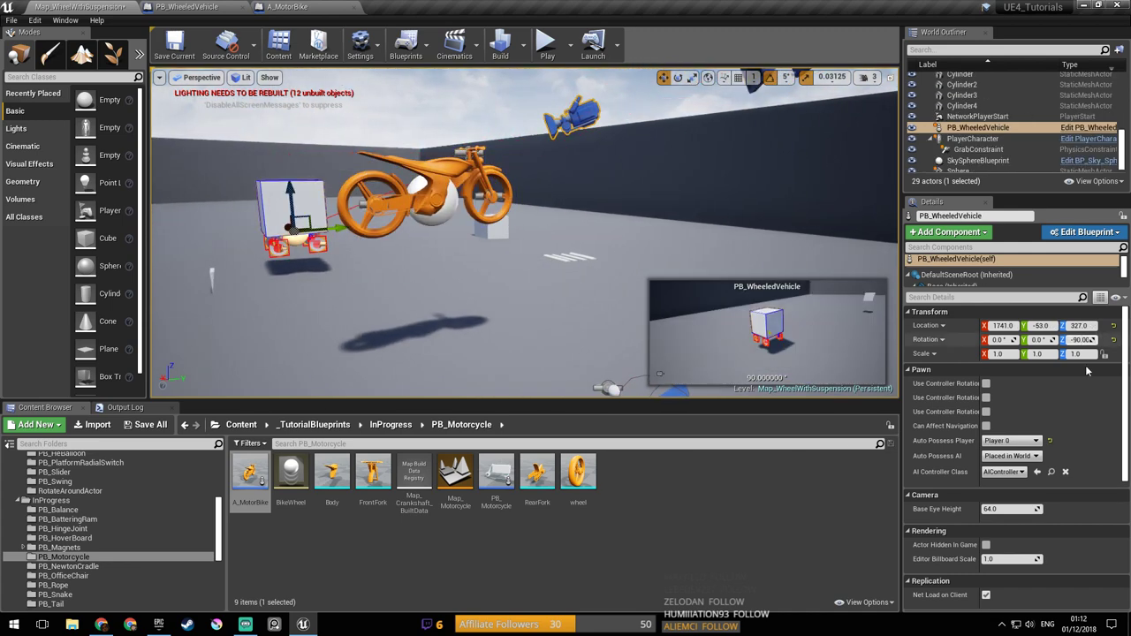
click(1016, 440)
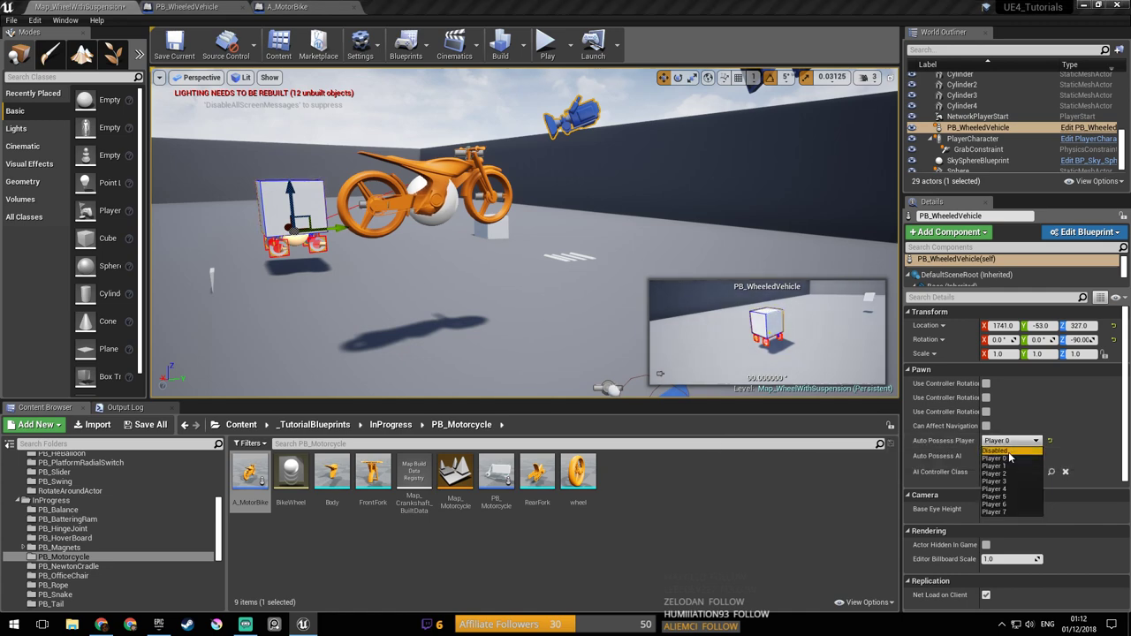
click(1008, 451)
Step: Set the motorbike's Auto Possess Player to Player 0 and save the level
click(451, 182)
click(1014, 441)
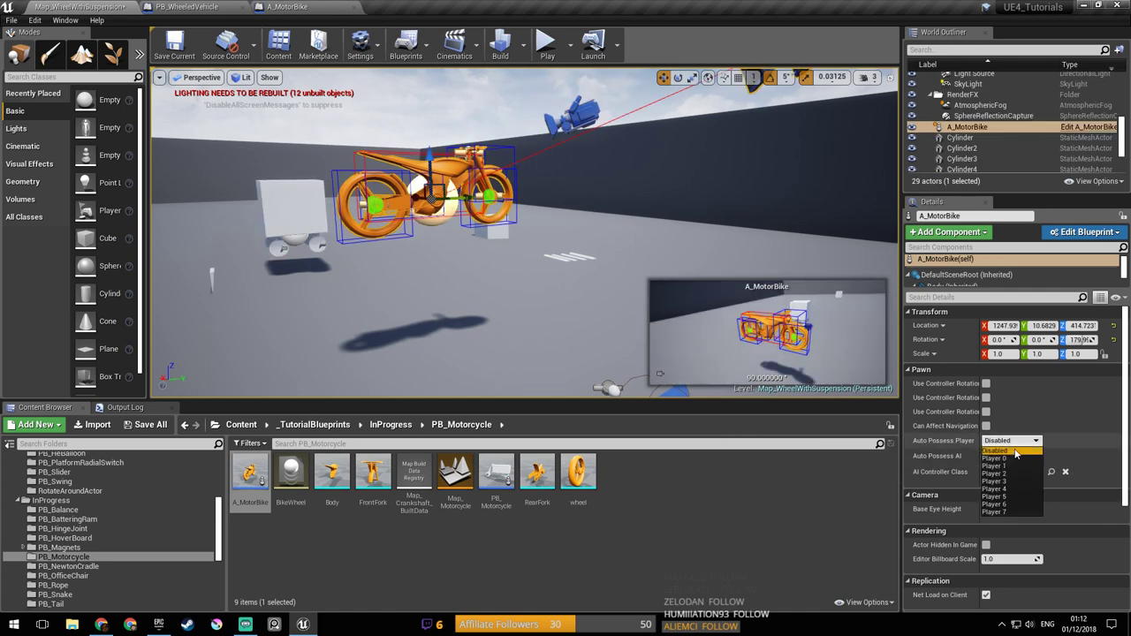
click(1022, 460)
key(ctrl+s)
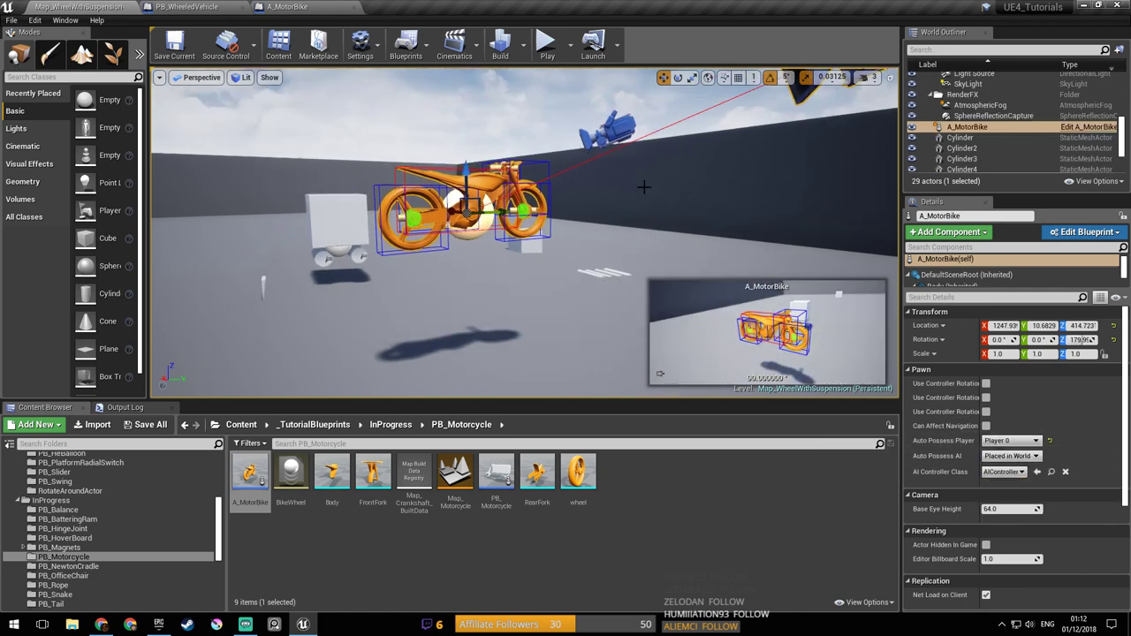
Step: Play the level several times to test driving the motorbike, viewing its placement between runs and ending each play session
click(546, 48)
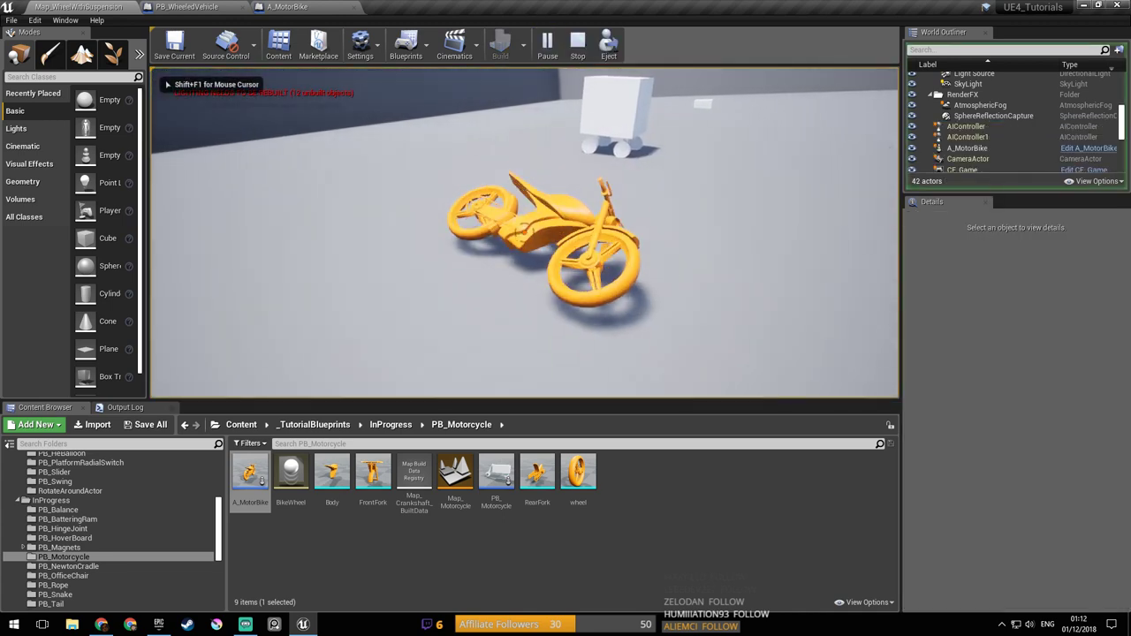
key(Escape)
click(551, 41)
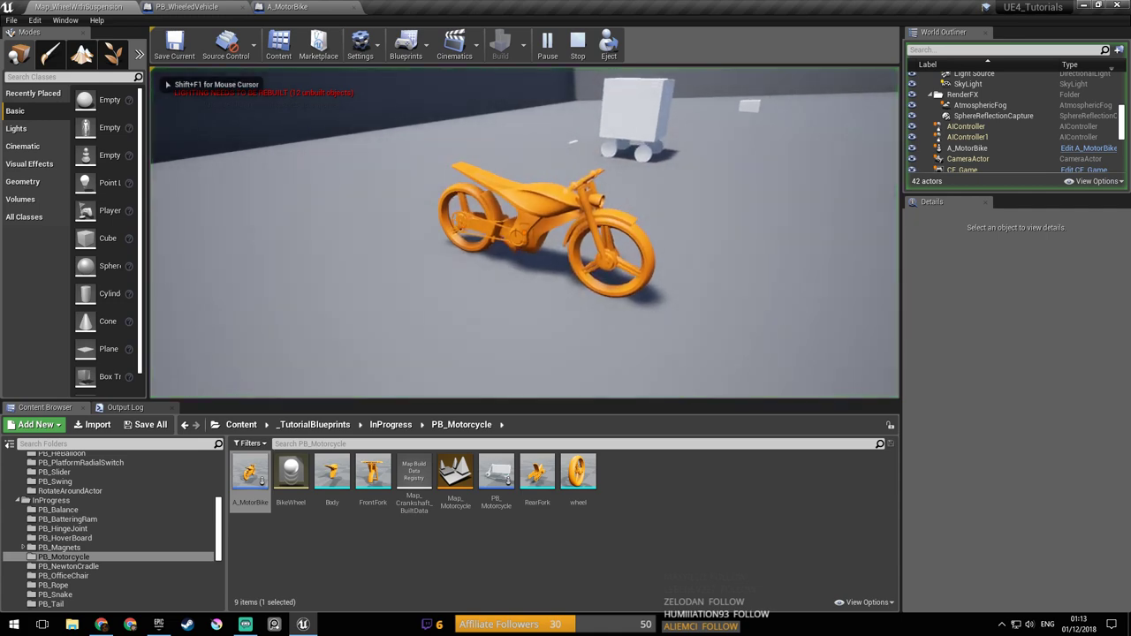
key(Escape)
right_drag(555, 182, 632, 79)
click(495, 186)
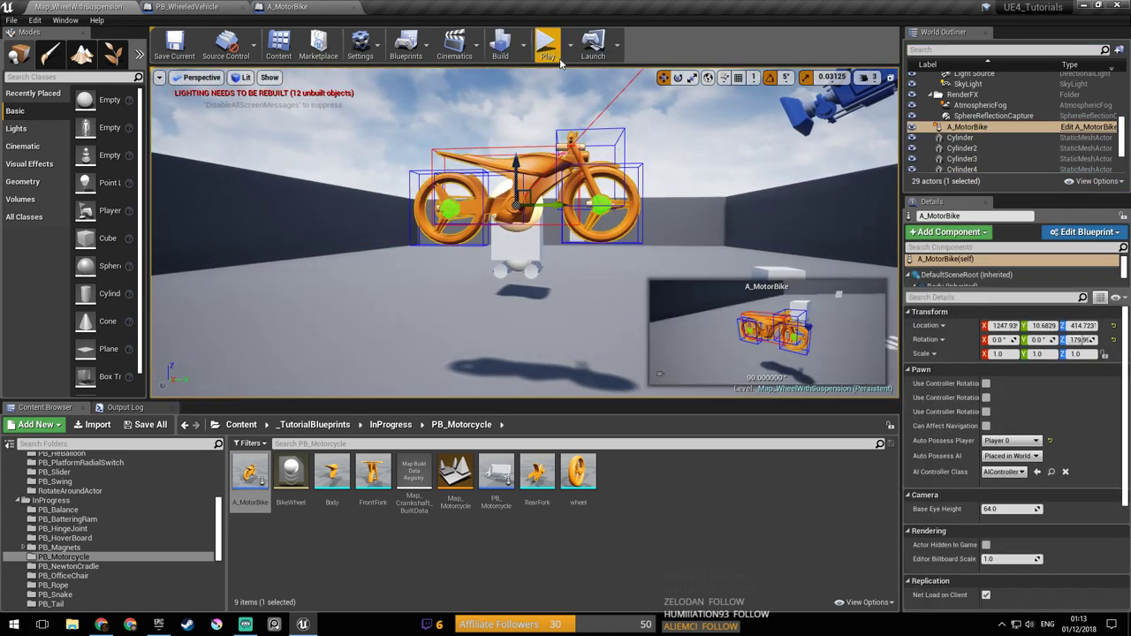
click(546, 42)
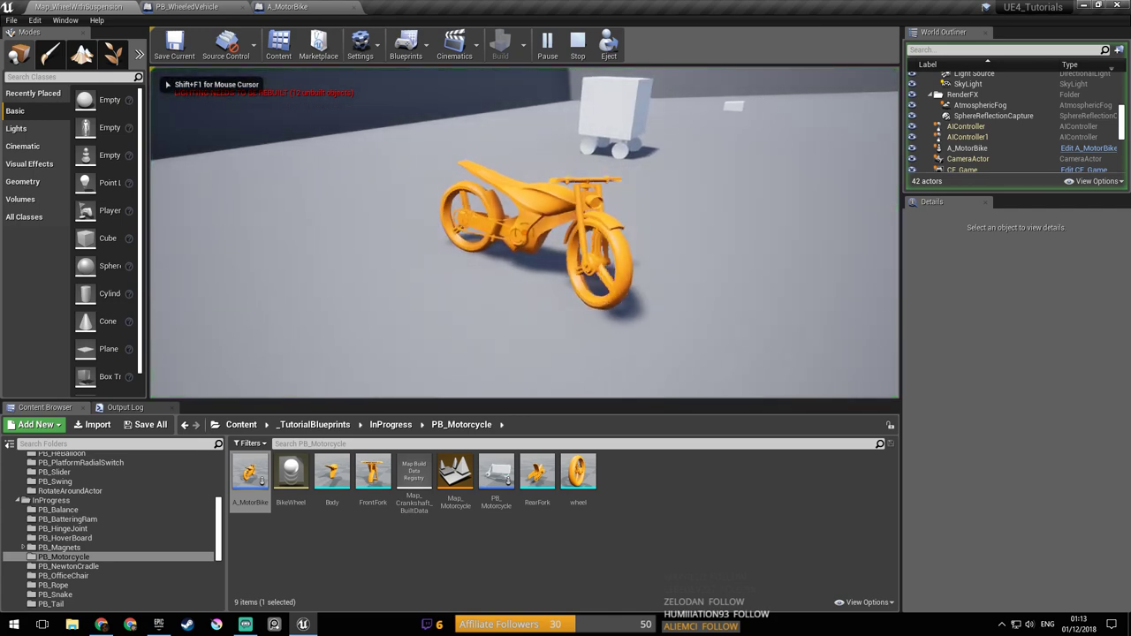
key(Escape)
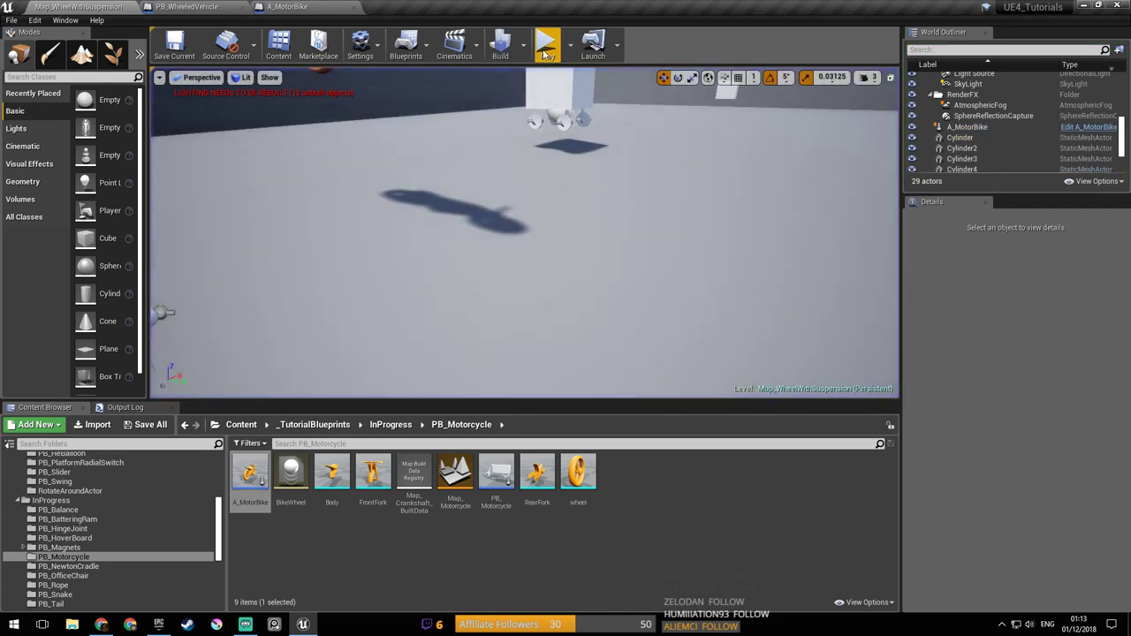
key(alt+p)
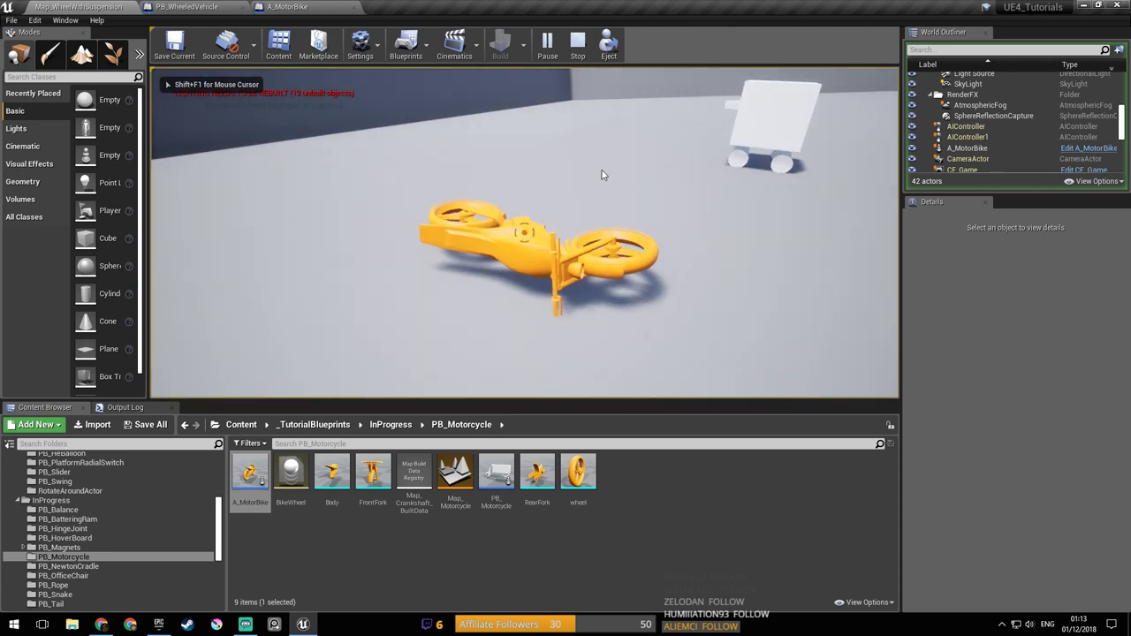
key(Escape)
right_drag(622, 228, 601, 150)
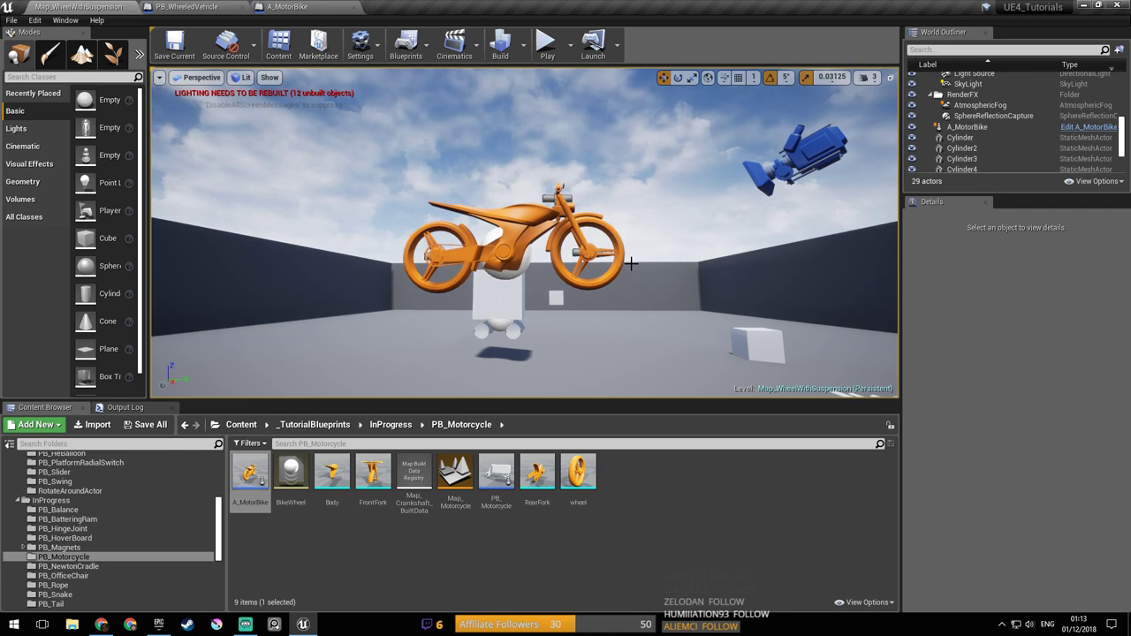
right_drag(595, 283, 685, 289)
key(a)
click(548, 46)
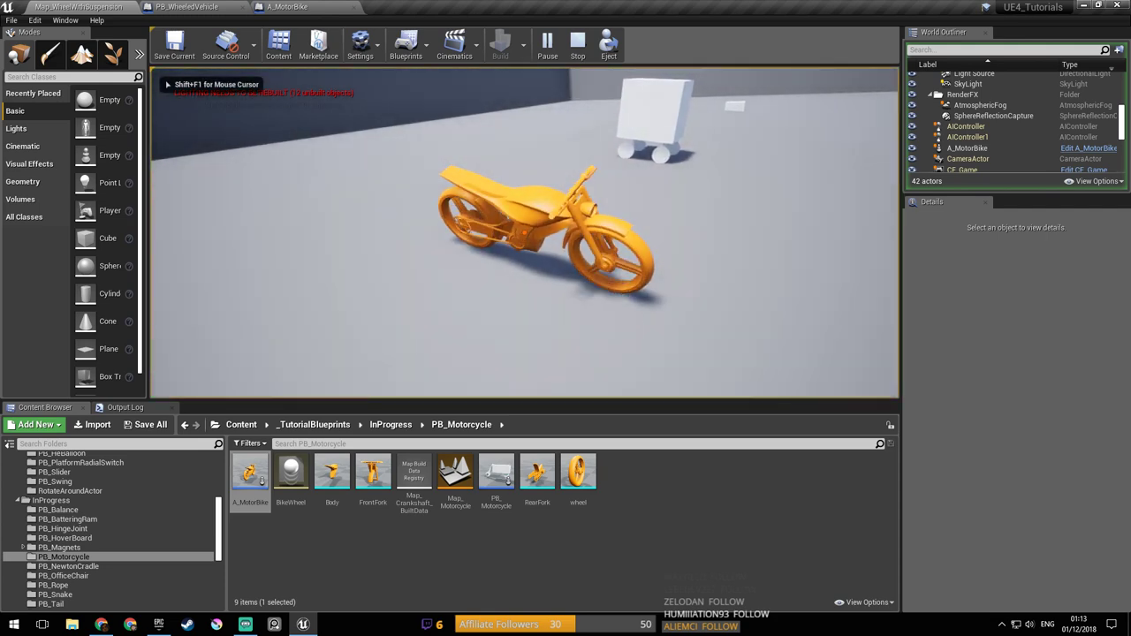
key(Escape)
Step: In A_MotorBike, move the multiplied MoveForward connection from In Vel Target Y to In Vel Target X of Set Angular Velocity Target, and save
click(316, 5)
scroll(748, 272, down, 5)
right_drag(737, 276, 401, 339)
scroll(558, 280, up, 5)
ctrl+drag(642, 258, 707, 236)
right_drag(661, 292, 677, 313)
key(ctrl+s)
click(240, 64)
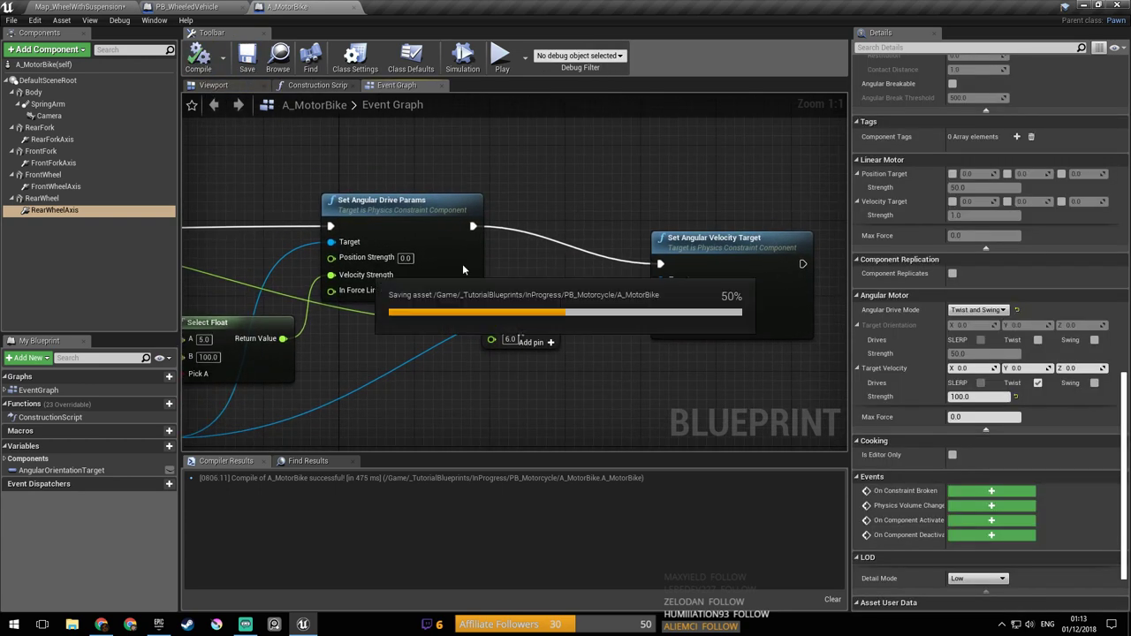
Step: Play the level twice to test the motorbike with the X velocity target, ending each session
click(80, 6)
click(548, 44)
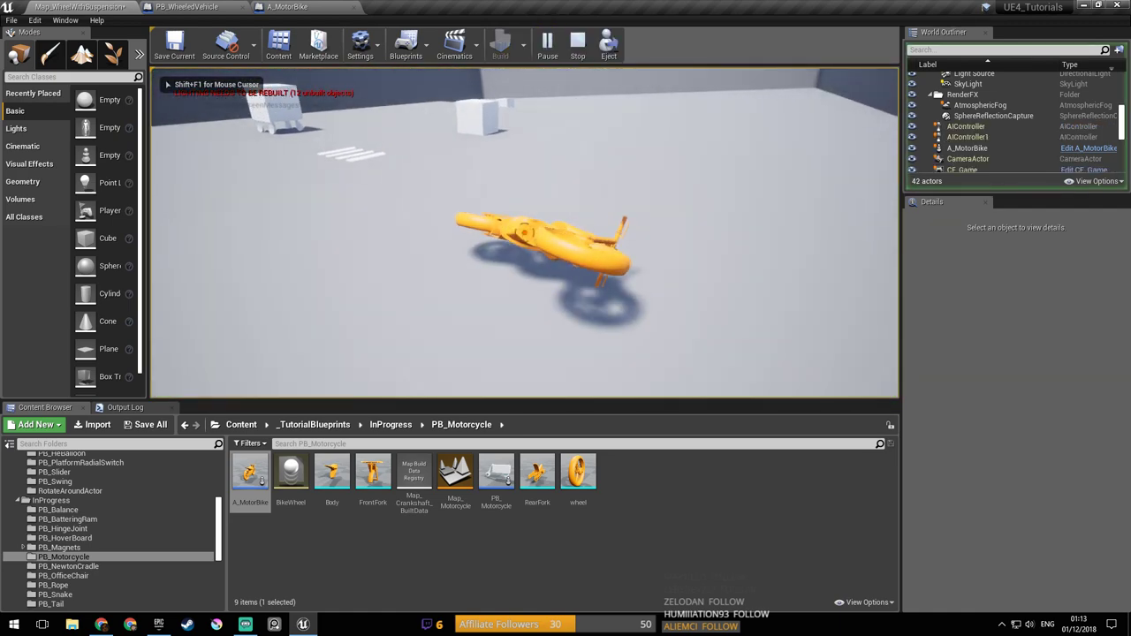
key(Escape)
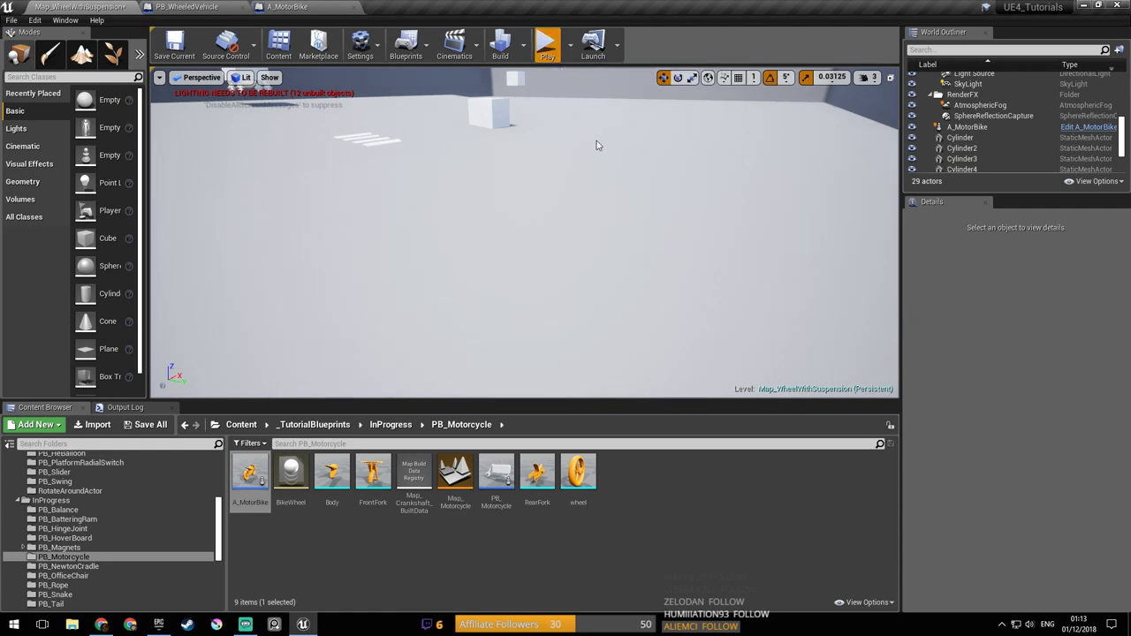
click(547, 45)
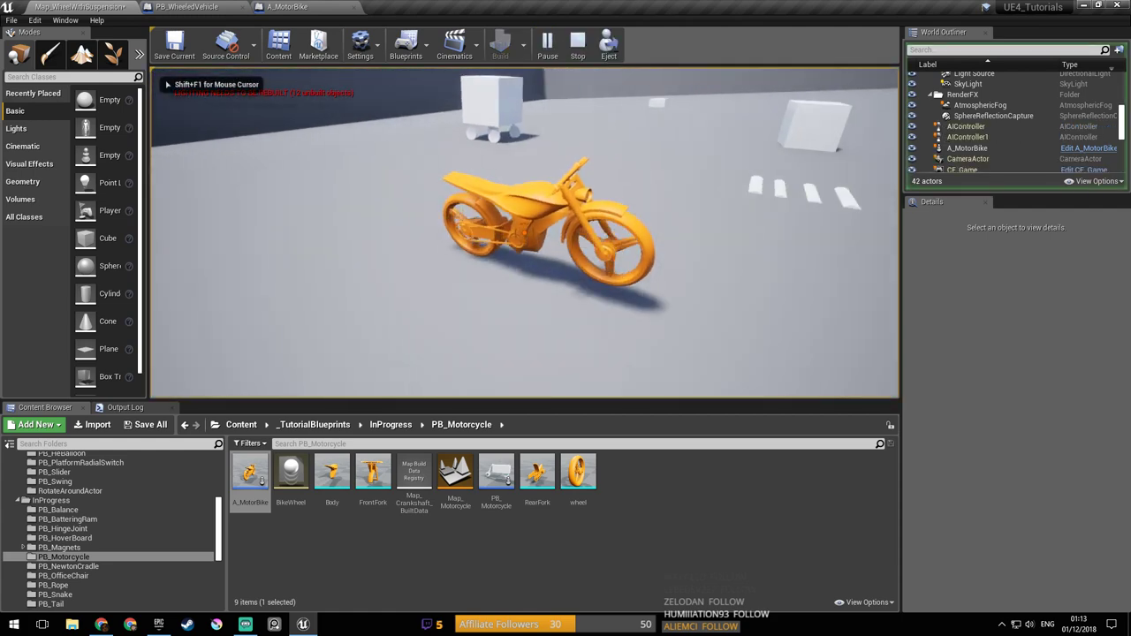
key(Escape)
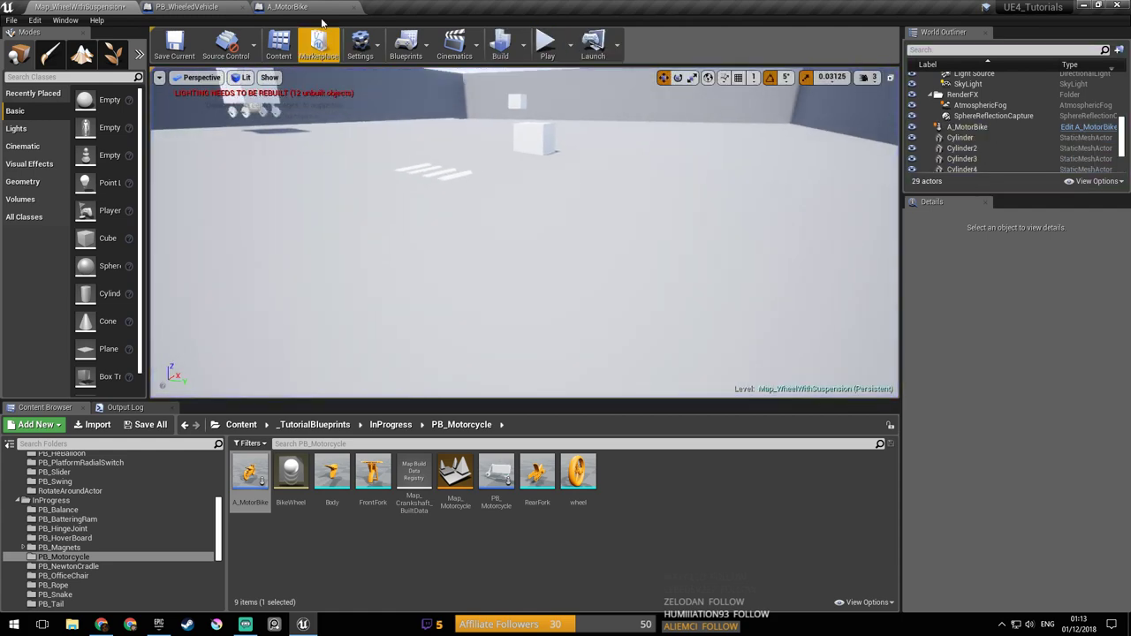
Step: Inspect the motorbike's FrontWheelAxis constraint around the front wheel in the blueprint's 3D view, with the camera speed reduced to 3
click(318, 7)
right_drag(477, 184, 593, 176)
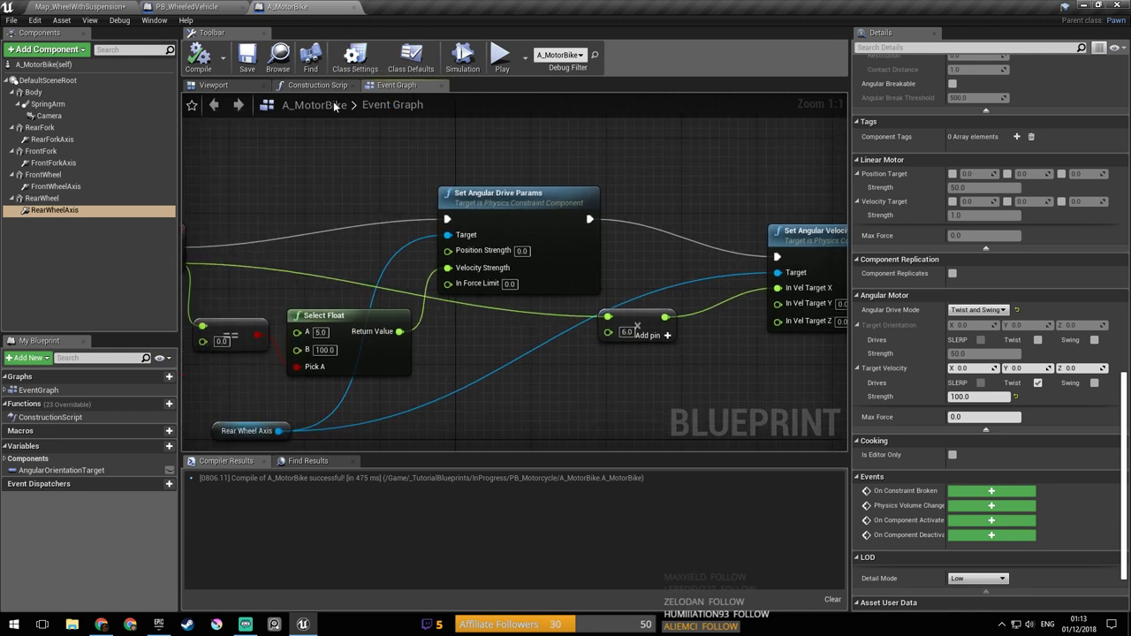
click(226, 86)
drag(355, 205, 425, 205)
right_drag(424, 205, 388, 203)
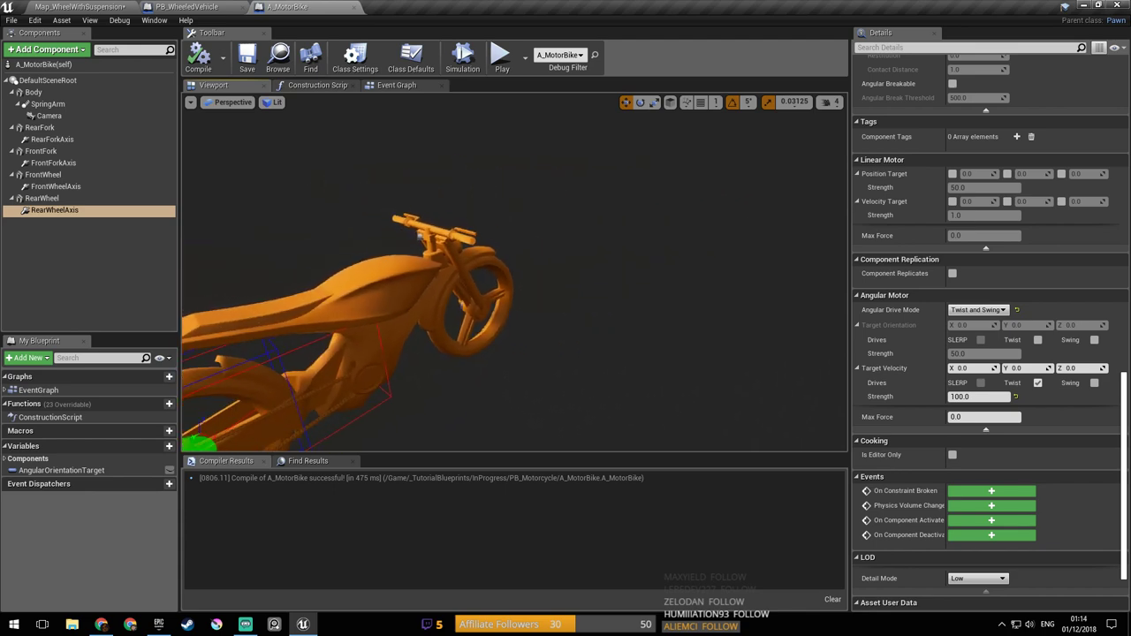
click(85, 176)
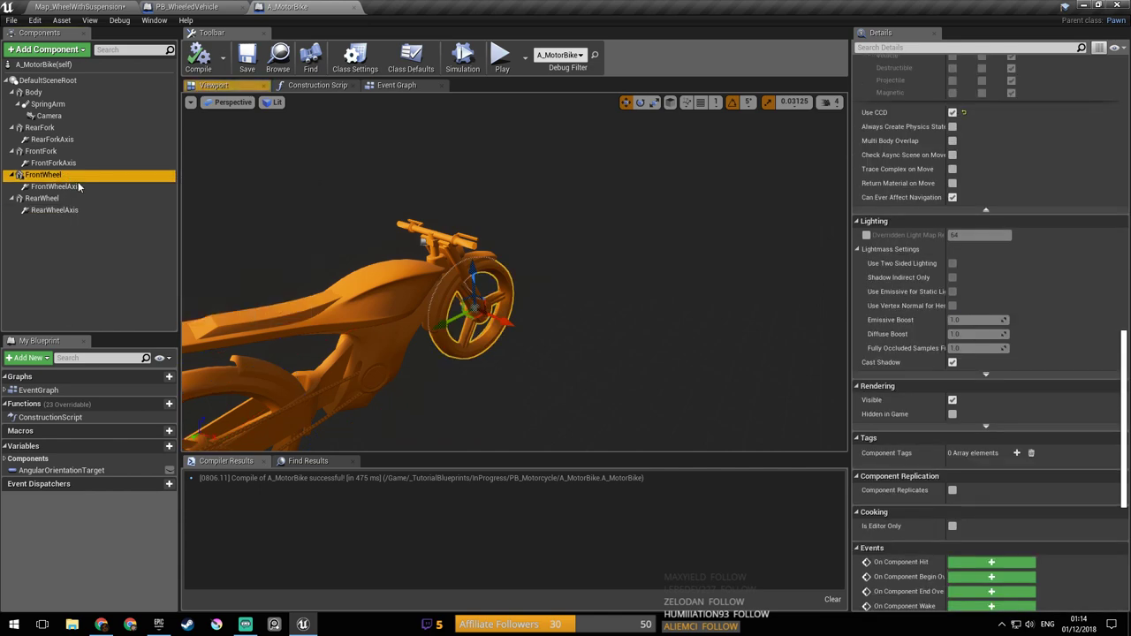
click(83, 186)
right_drag(502, 318, 407, 312)
mouse_move(407, 221)
right_down()
mouse_move(380, 218)
mouse_move(398, 219)
right_up()
drag(399, 218, 380, 194)
click(831, 102)
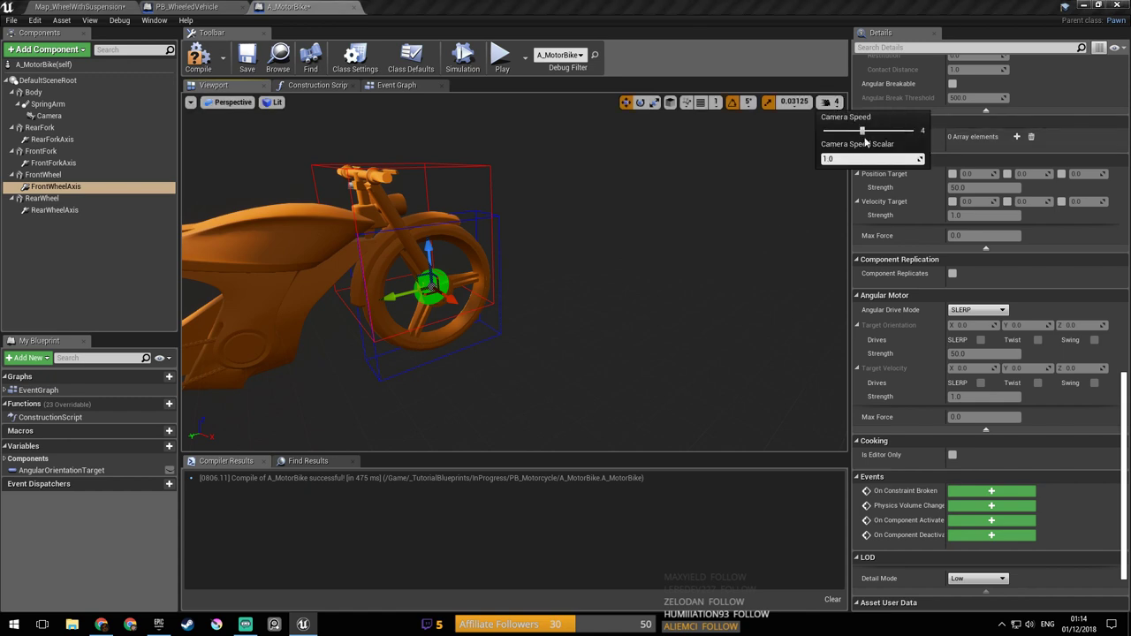
mouse_move(337, 207)
right_down()
mouse_move(358, 208)
mouse_move(339, 212)
right_up()
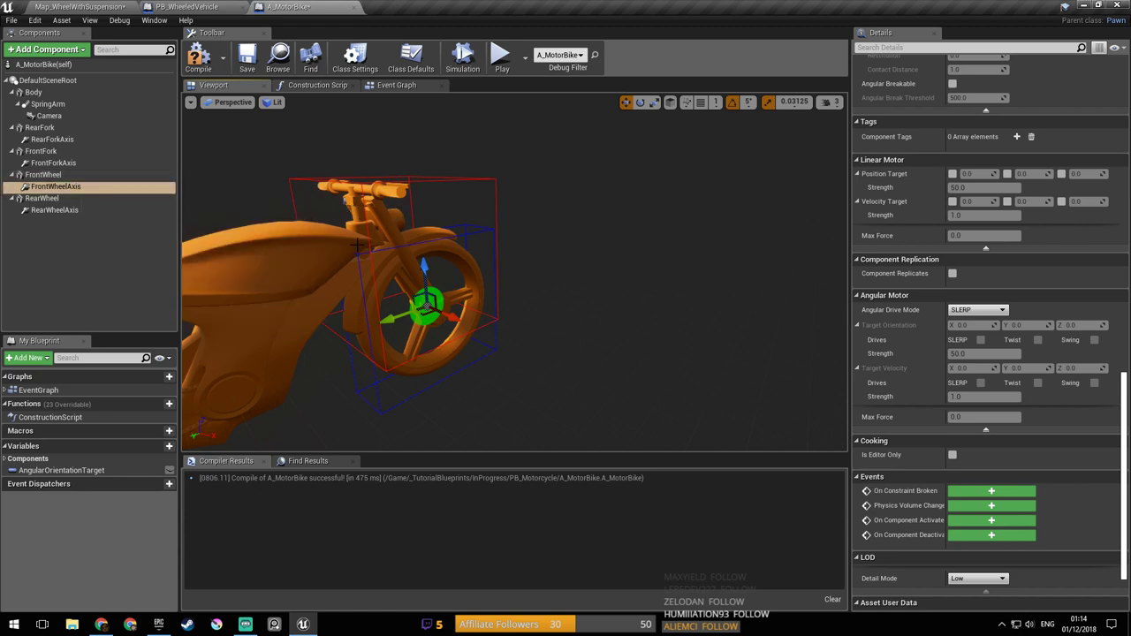
Step: Select the FrontForkAxis and FrontWheelAxis constraints together and examine how they link the body, fork and front wheel
click(72, 162)
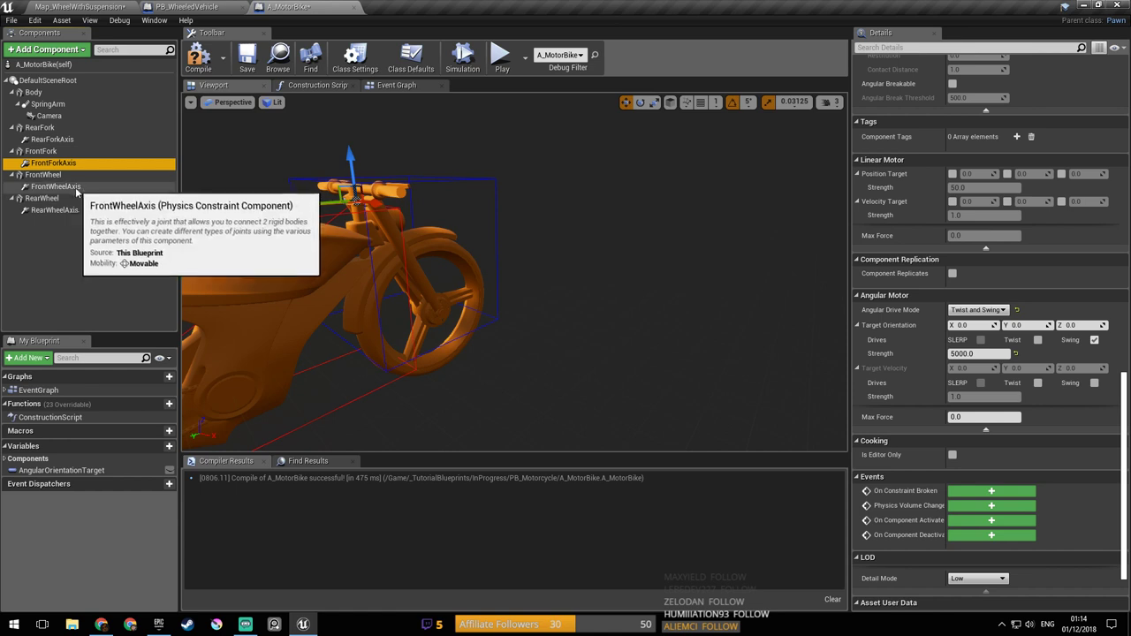
ctrl+click(55, 186)
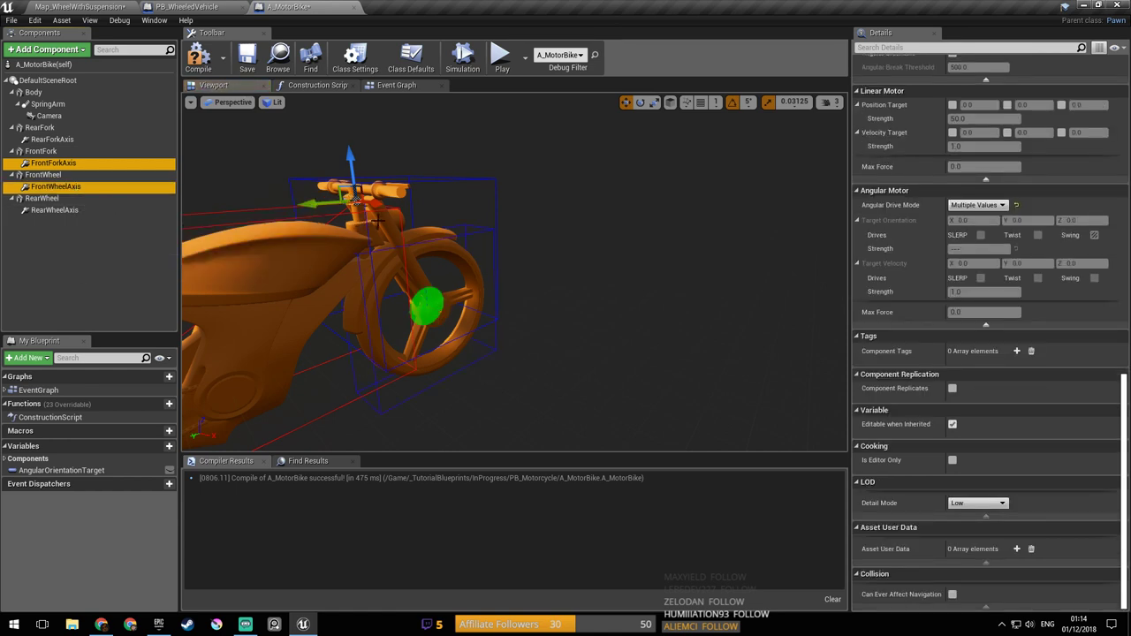
right_drag(375, 202, 318, 196)
right_drag(393, 231, 398, 226)
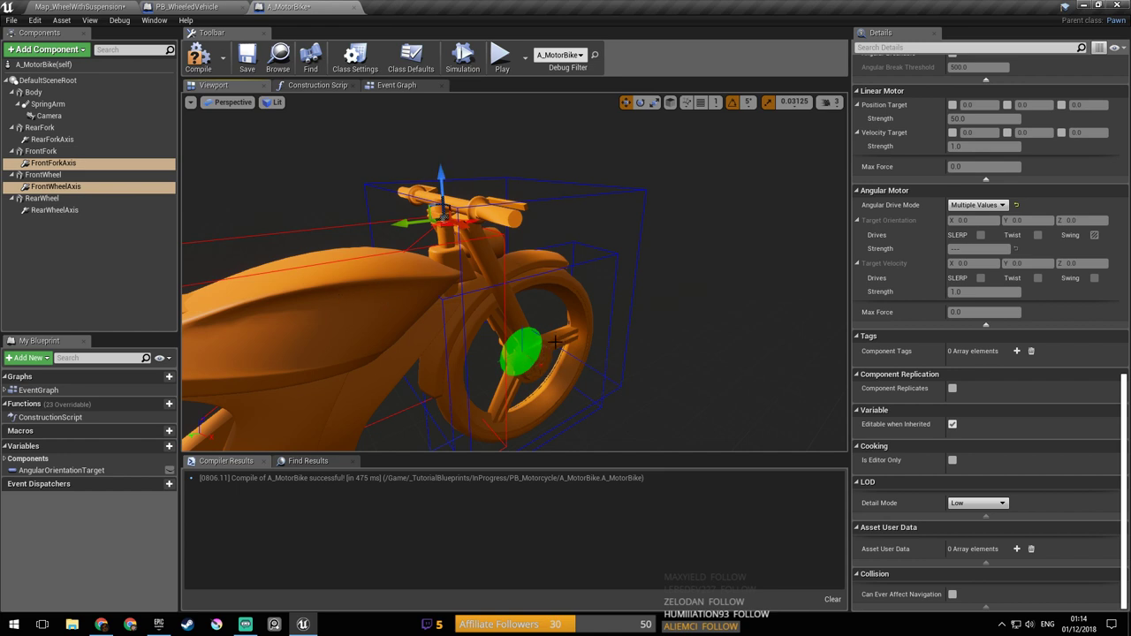
right_drag(488, 227, 488, 228)
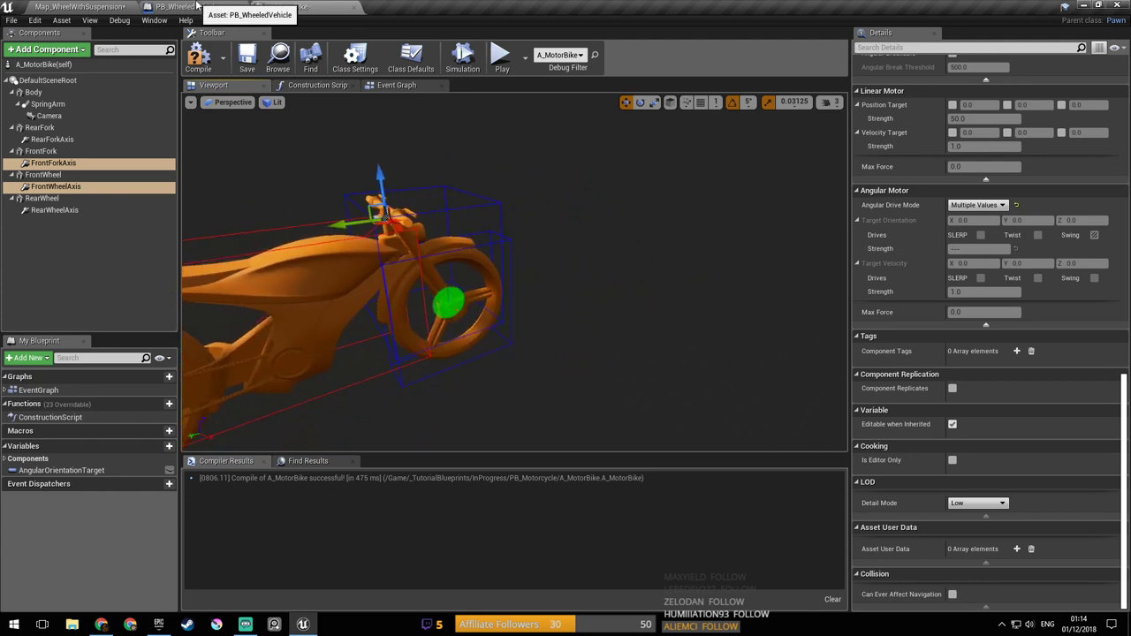
Step: In PB_WheeledVehicle, examine the whole MoveForward chain from the input event to Set Angular Velocity Target
click(185, 7)
right_drag(576, 217, 384, 196)
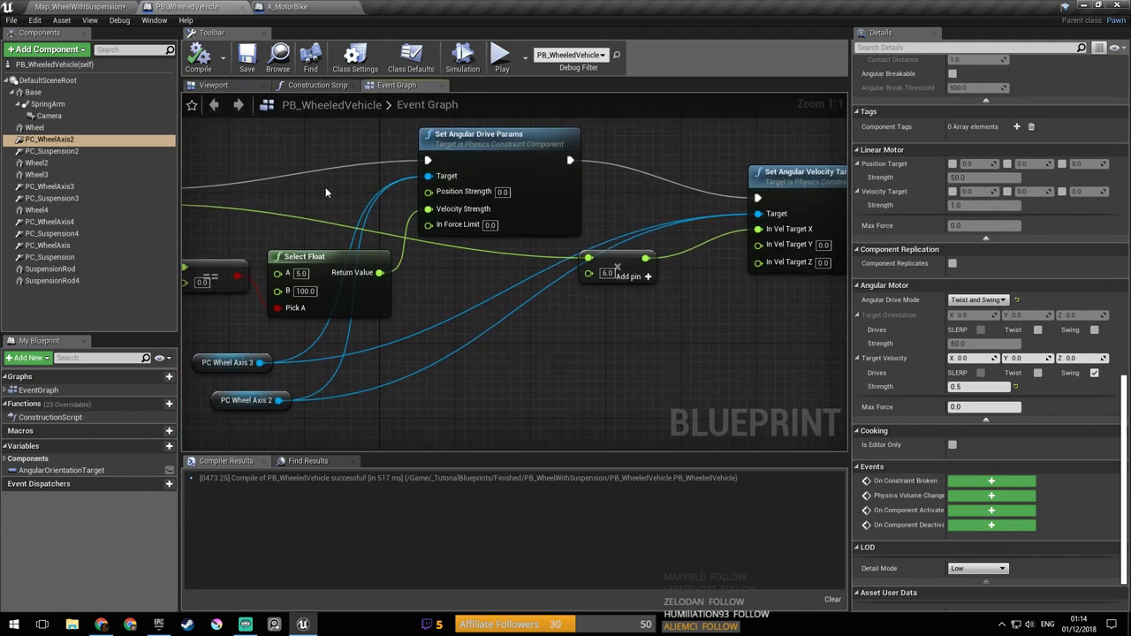
right_drag(318, 183, 442, 194)
scroll(539, 226, down, 3)
right_drag(539, 226, 426, 258)
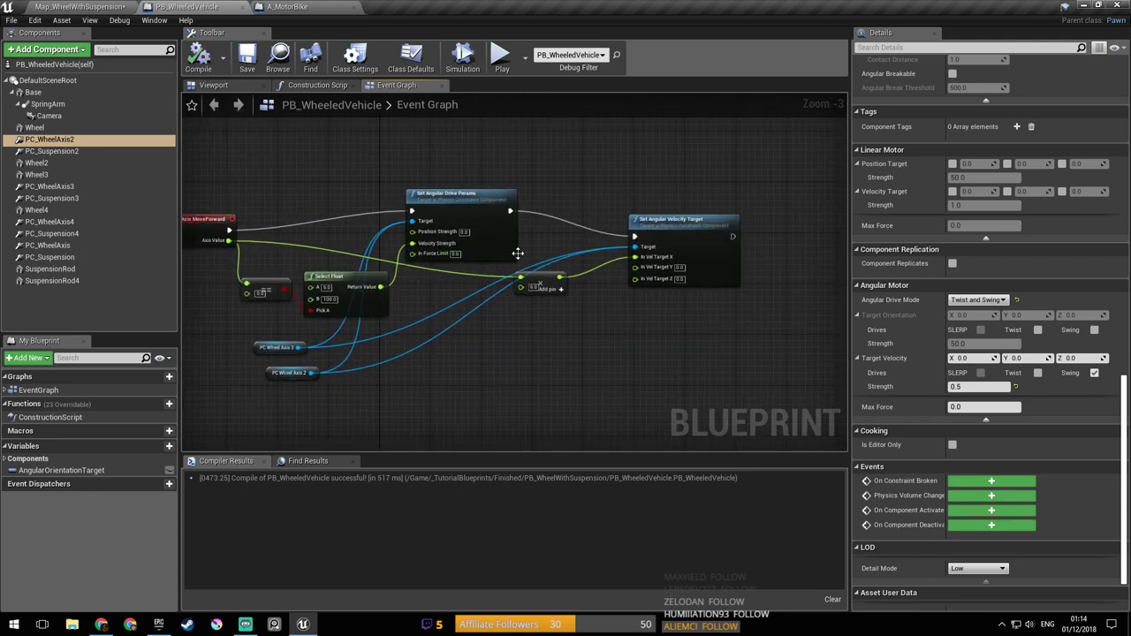
right_drag(505, 248, 560, 267)
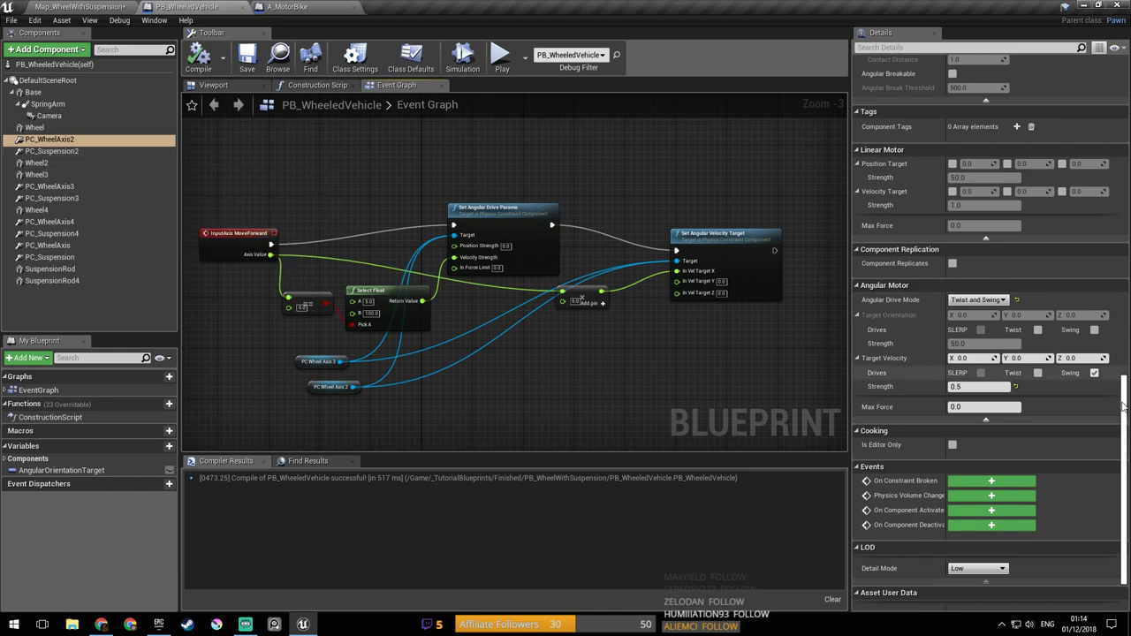
Step: Check which two components PC_WheelAxis2 constrains, looking at Component Name 1 and Component Name 2
drag(1127, 440, 1120, 136)
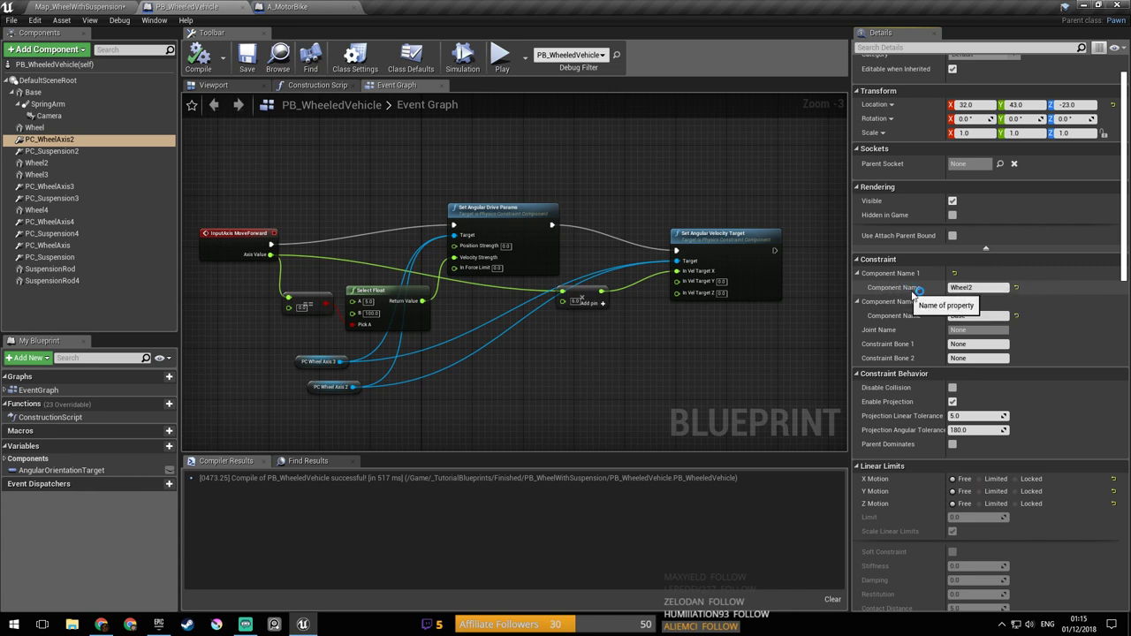
click(966, 287)
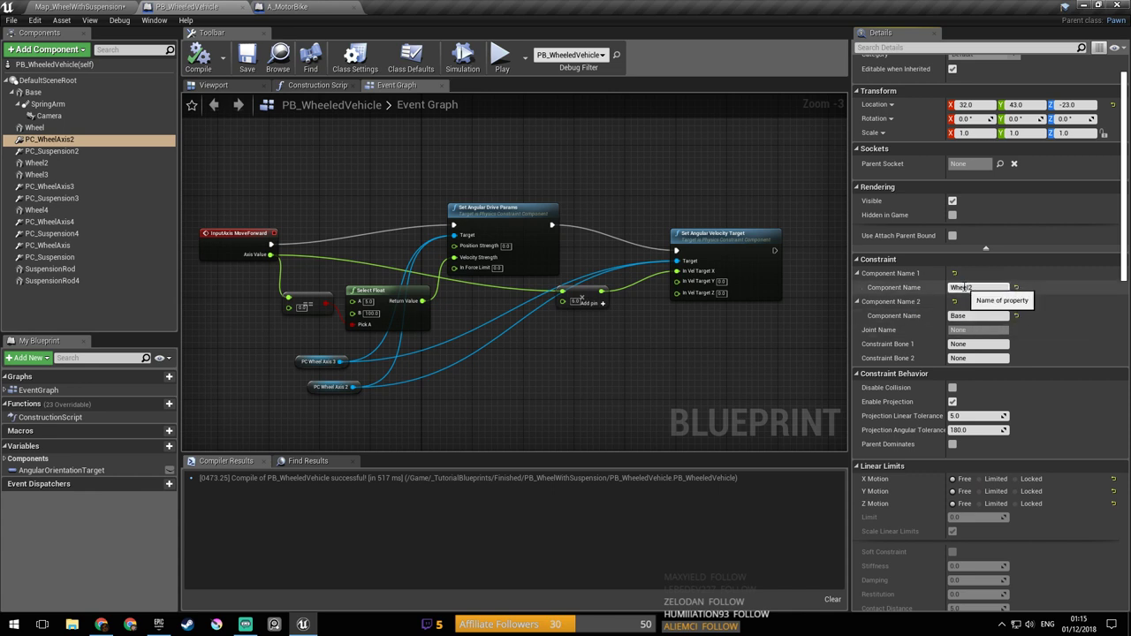
double_click(952, 288)
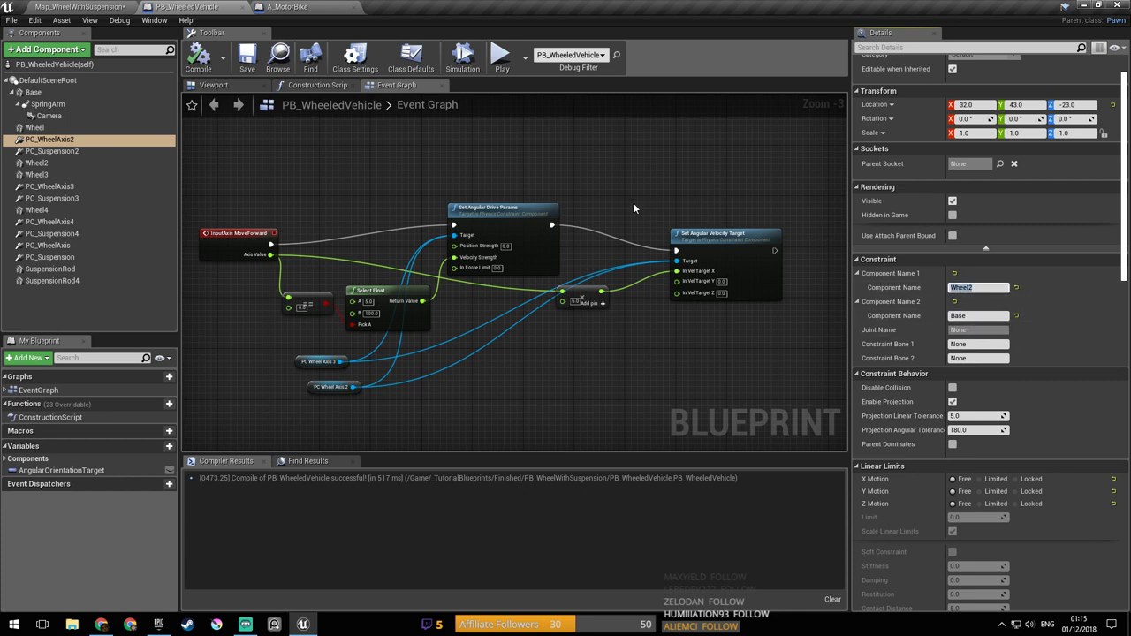
right_drag(623, 209, 670, 224)
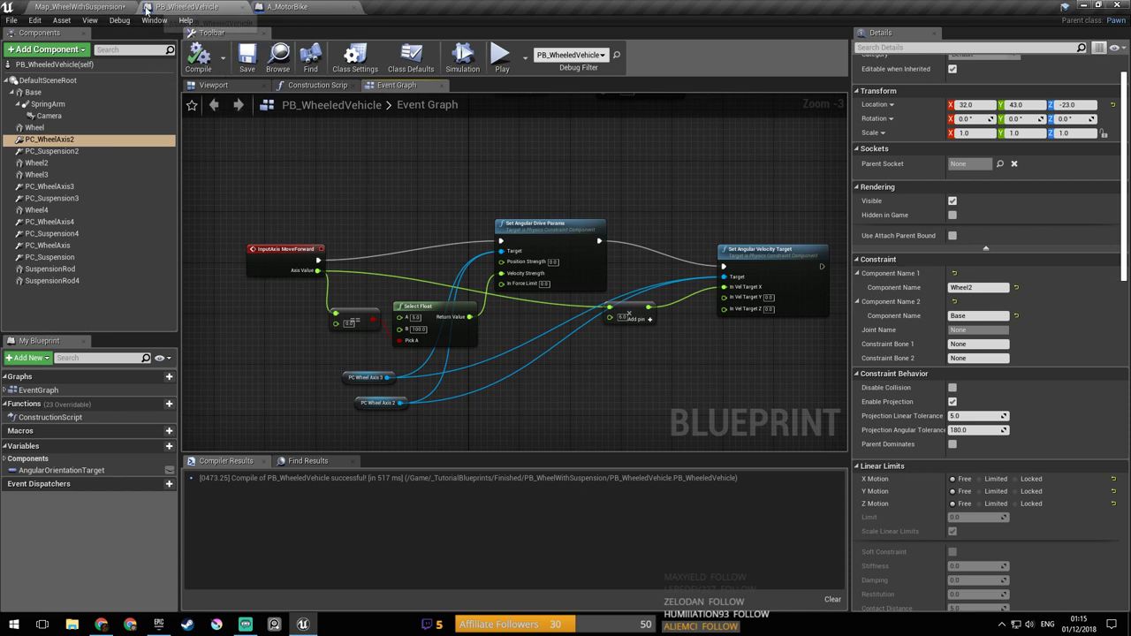
Step: Save the Map_WheelWithSuspension level and look over the vehicles placed in it
click(103, 8)
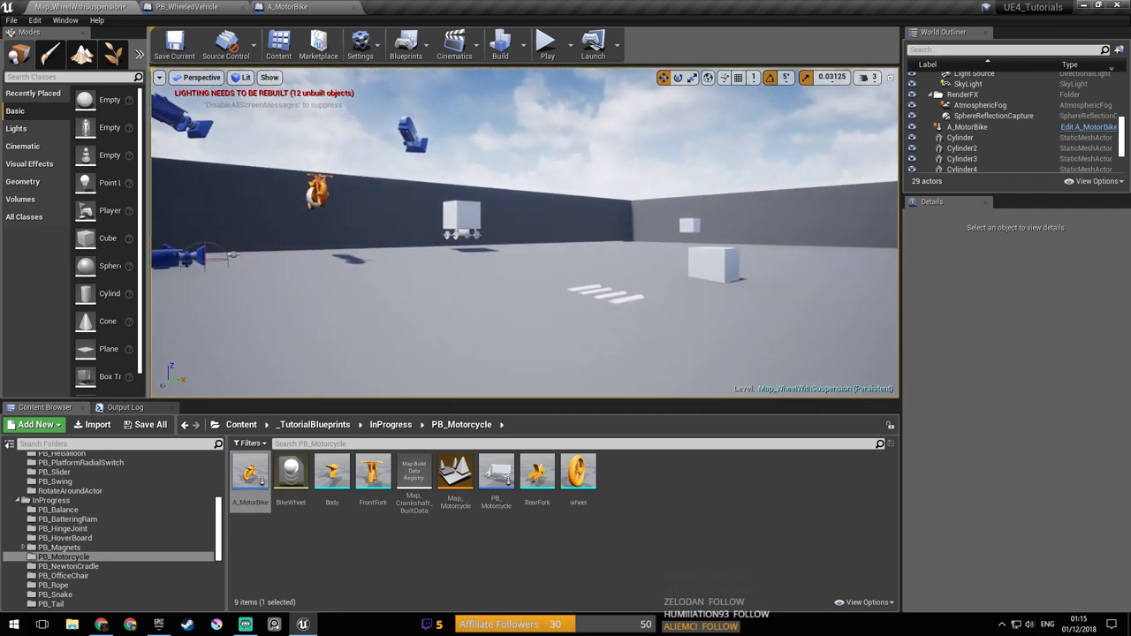
right_drag(525, 232, 535, 265)
key(ctrl+s)
mouse_move(406, 202)
right_down()
mouse_move(419, 204)
mouse_move(380, 202)
right_up()
right_drag(474, 224, 477, 216)
Step: In PB_WheeledVehicle, move the multiplied MoveForward value from In Vel Target X to In Vel Target Y on Set Angular Velocity Target, then compile and save
click(185, 6)
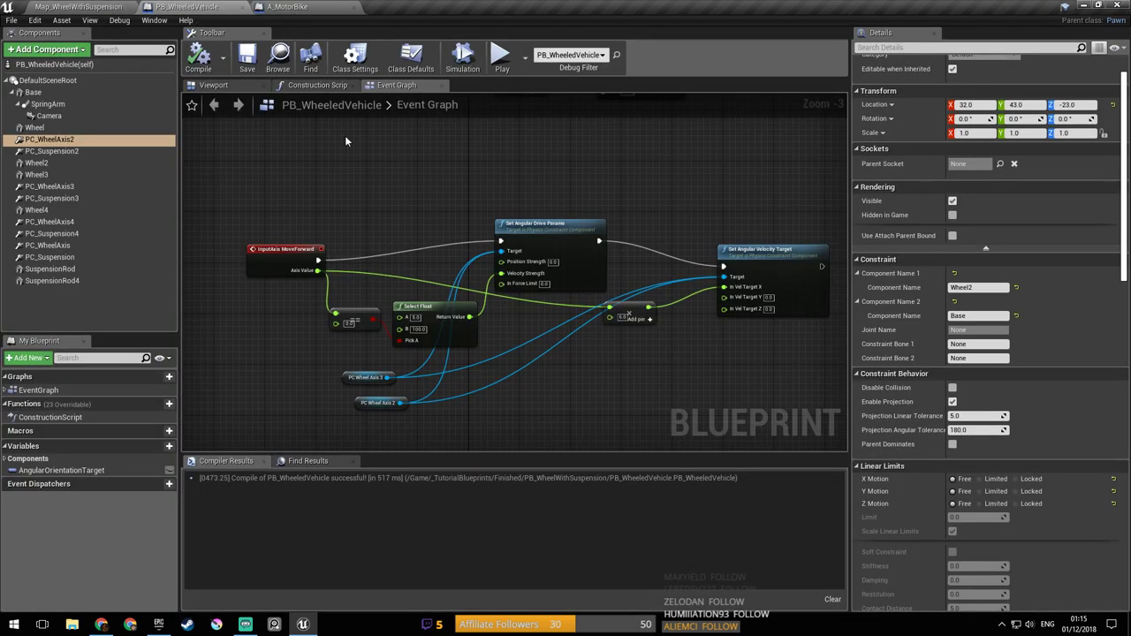
right_drag(605, 247, 467, 194)
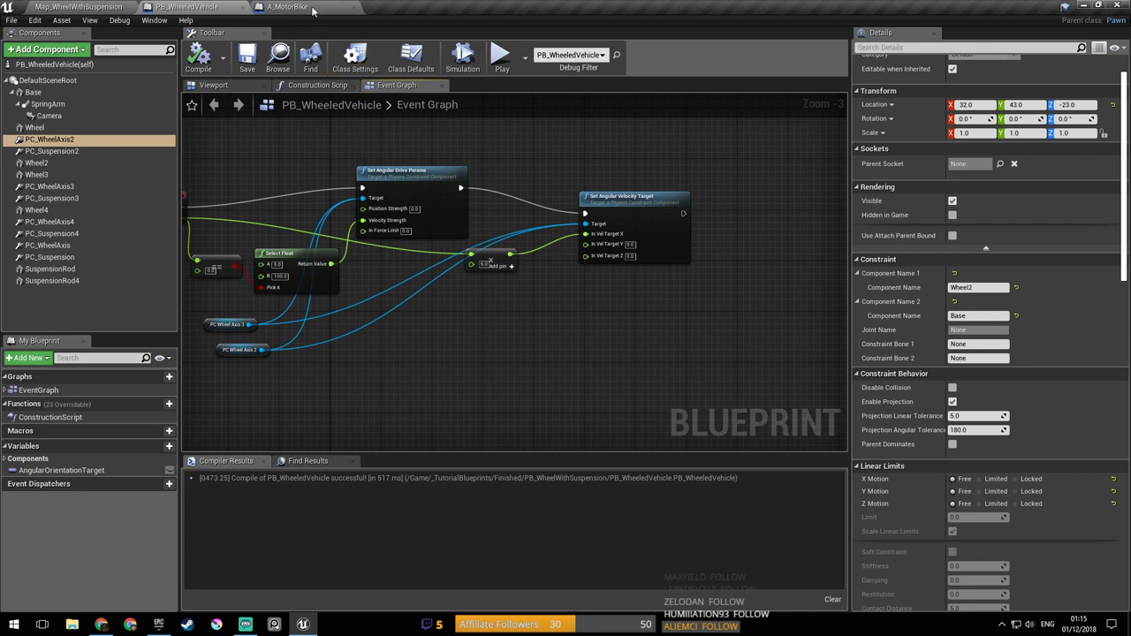
scroll(479, 283, up, 3)
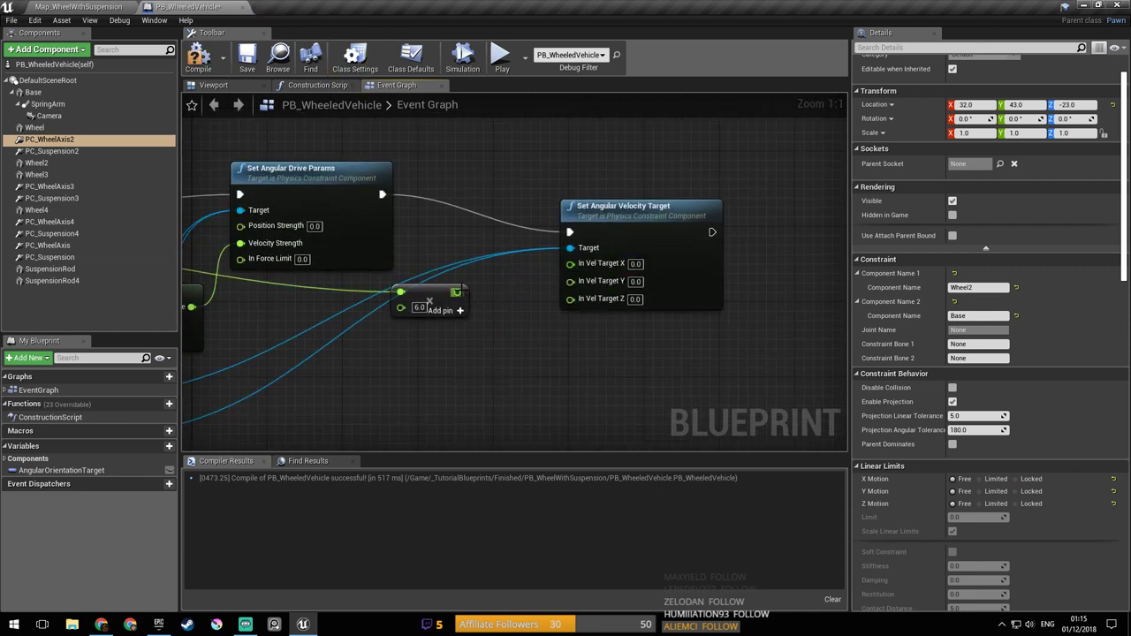
drag(585, 290, 586, 290)
click(256, 66)
Step: Run a short play test of the Map_WheelWithSuspension level and stop it
click(88, 8)
right_drag(477, 140, 505, 108)
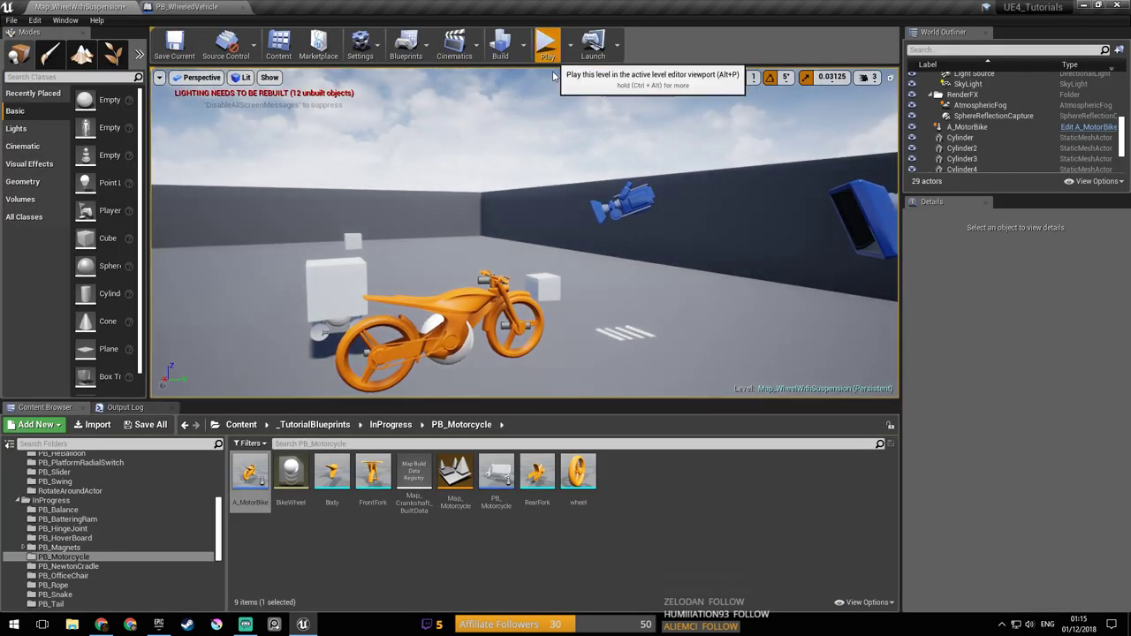
click(550, 53)
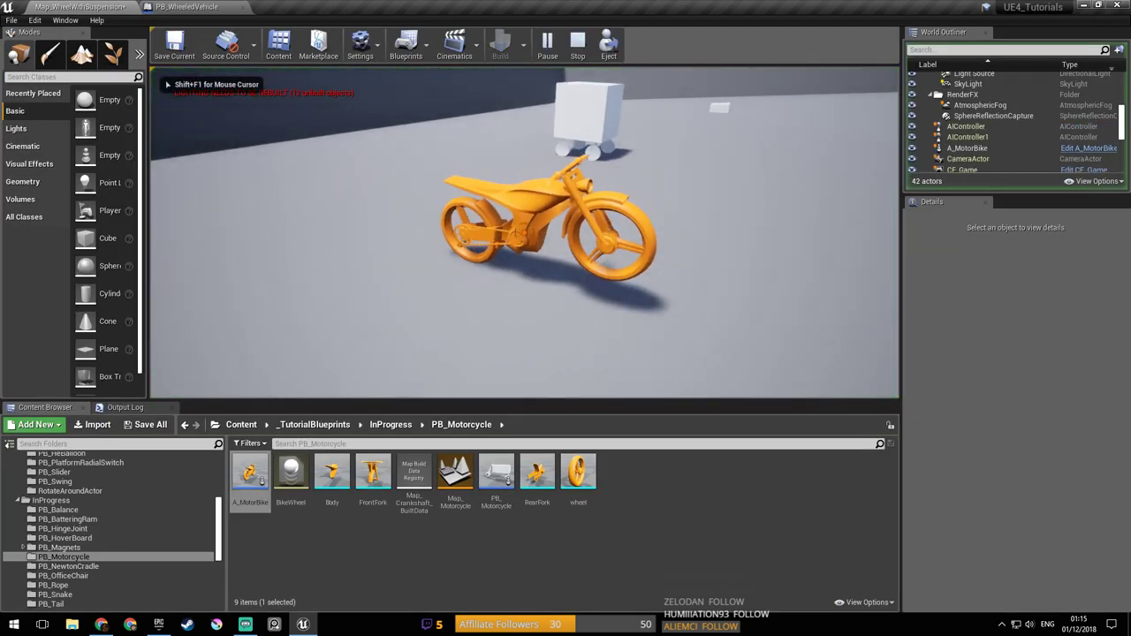
key(Escape)
Step: Move the A_MotorBike actor along its X axis to about X 1045.5 in the level
mouse_move(409, 193)
right_down()
mouse_move(460, 189)
mouse_move(442, 141)
mouse_move(409, 192)
right_up()
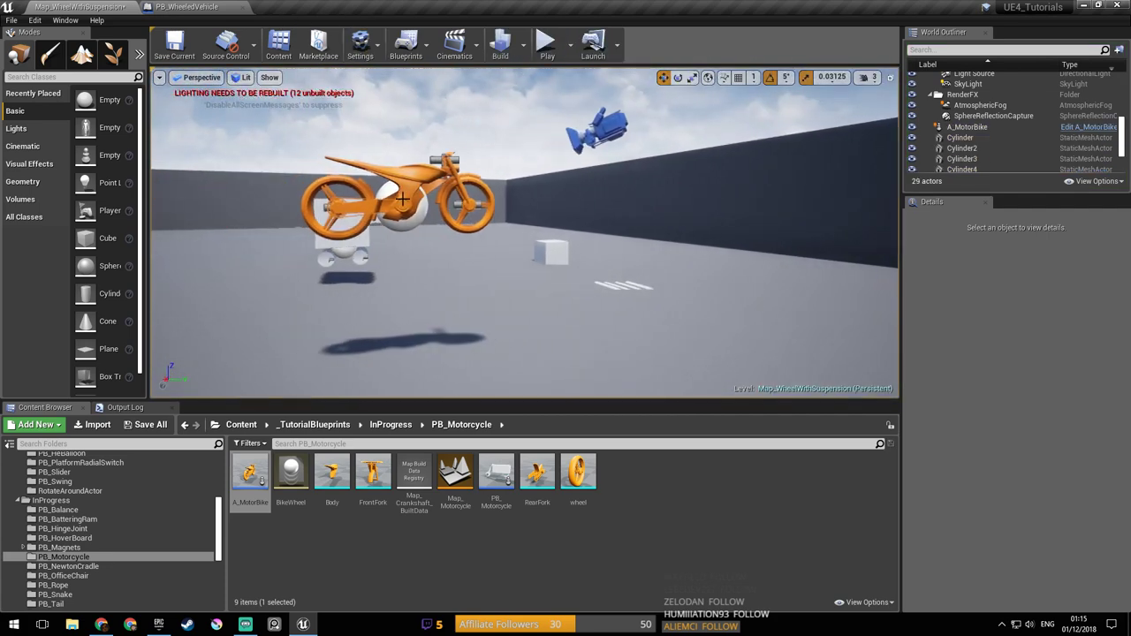
click(409, 190)
key(f)
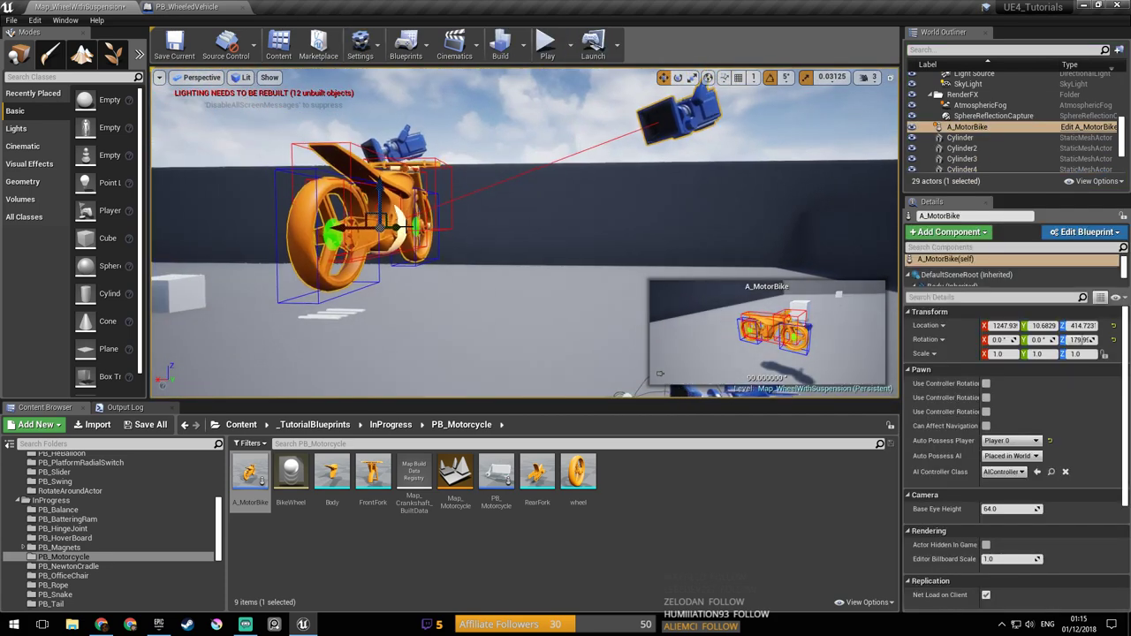
drag(339, 229, 629, 236)
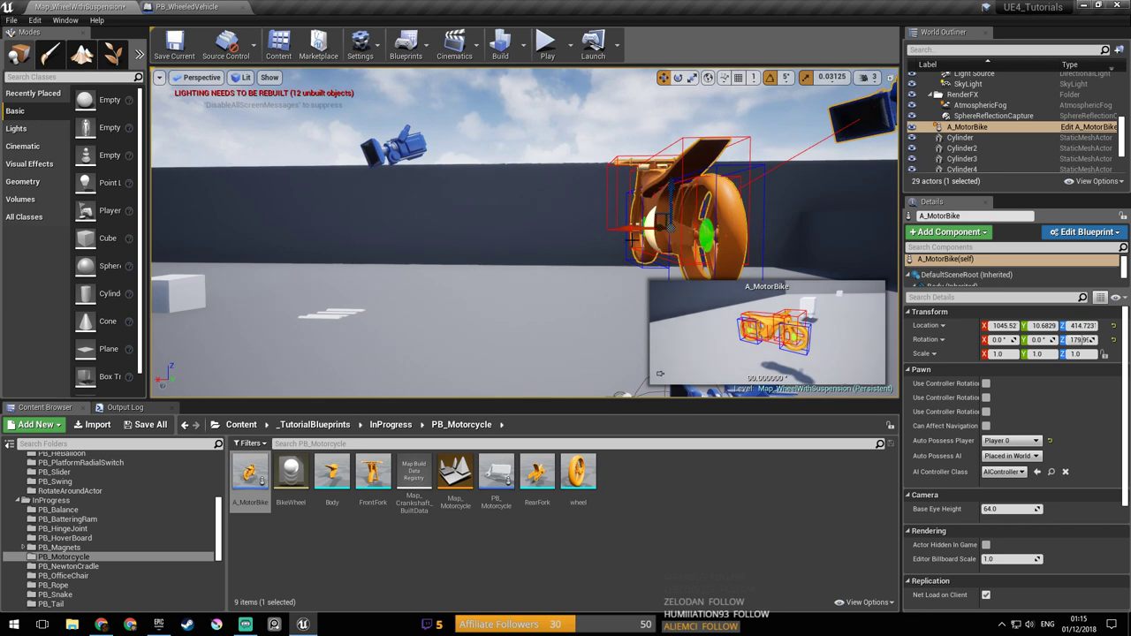
right_drag(764, 266, 774, 274)
right_drag(721, 226, 747, 229)
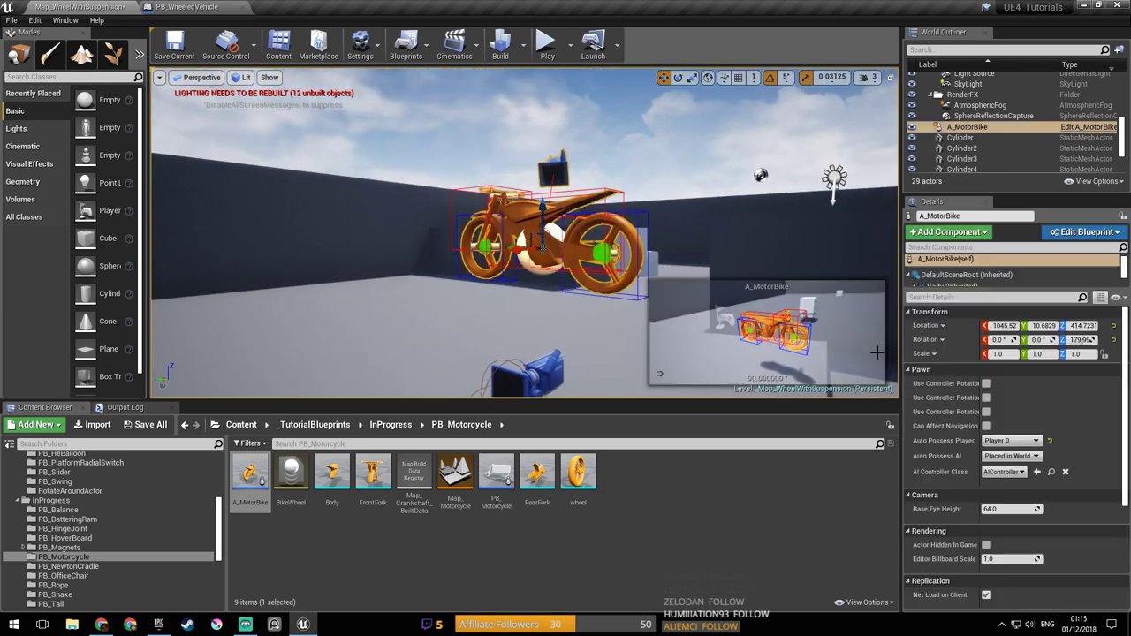
Step: Set Auto Possess Player to Disabled on A_MotorBike and to Player 0 on PB_WheeledVehicle, and save the level
click(1011, 440)
click(998, 450)
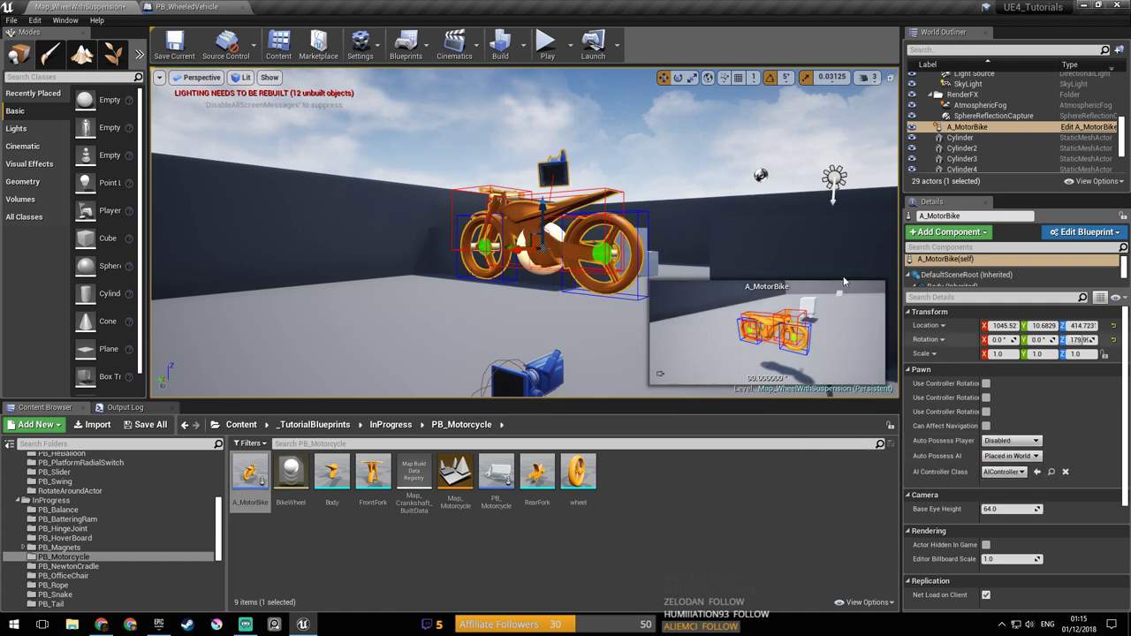
mouse_move(520, 263)
right_down()
mouse_move(477, 265)
mouse_move(520, 263)
right_up()
click(521, 263)
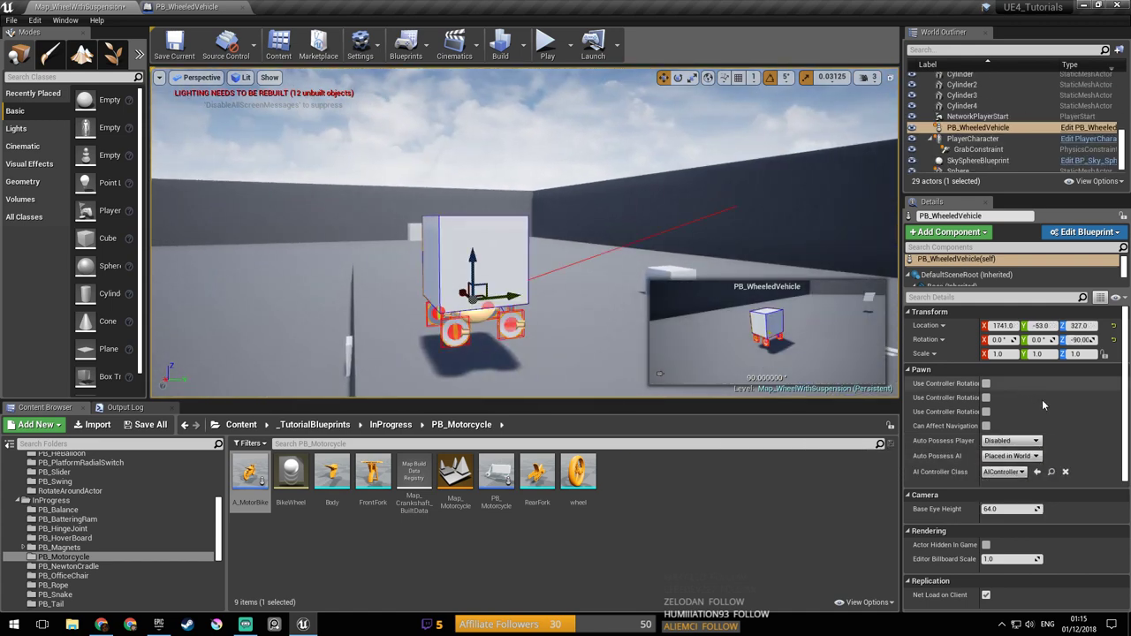
click(1031, 443)
click(1003, 460)
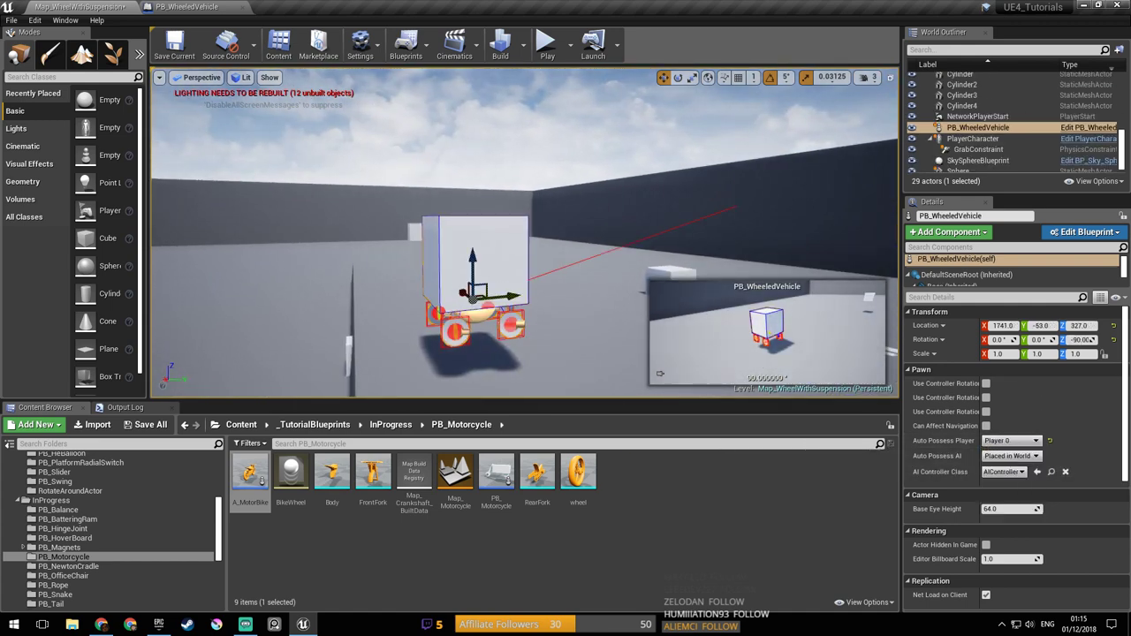
key(ctrl+s)
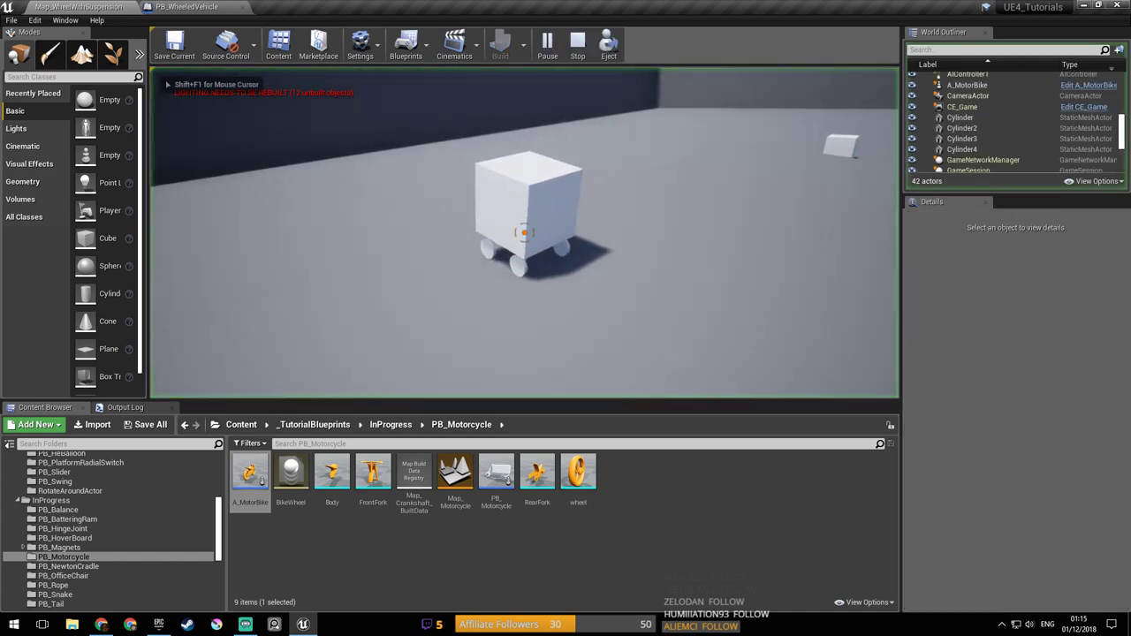
Step: Play-test the level repeatedly, driving the wheeled vehicle forward, backward and sideways to check how it responds
key(Escape)
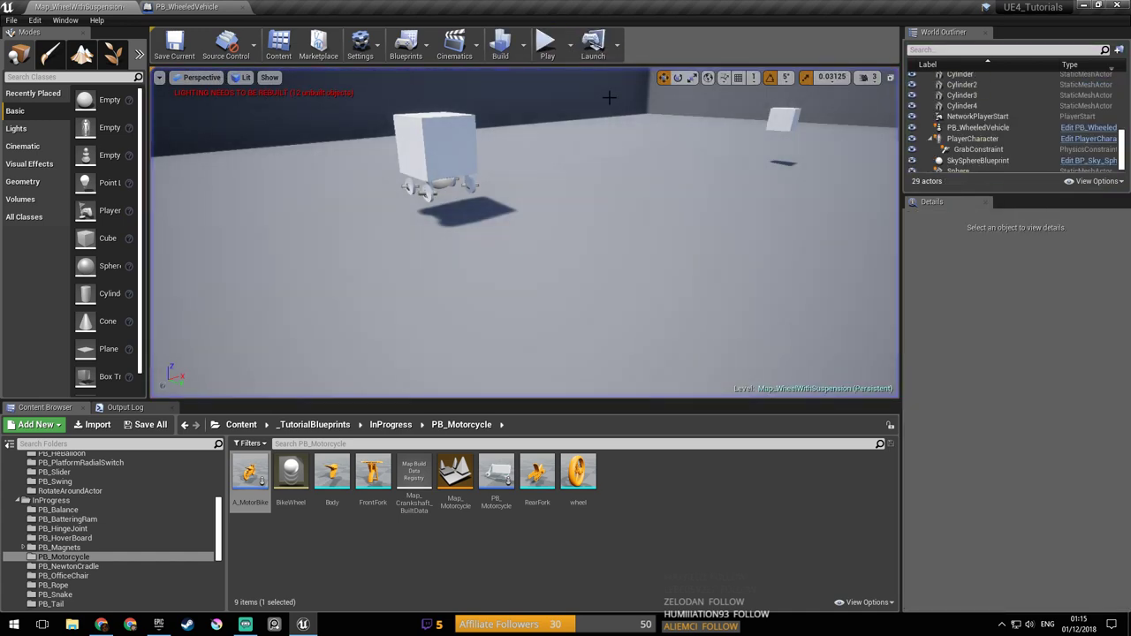
key(alt+p)
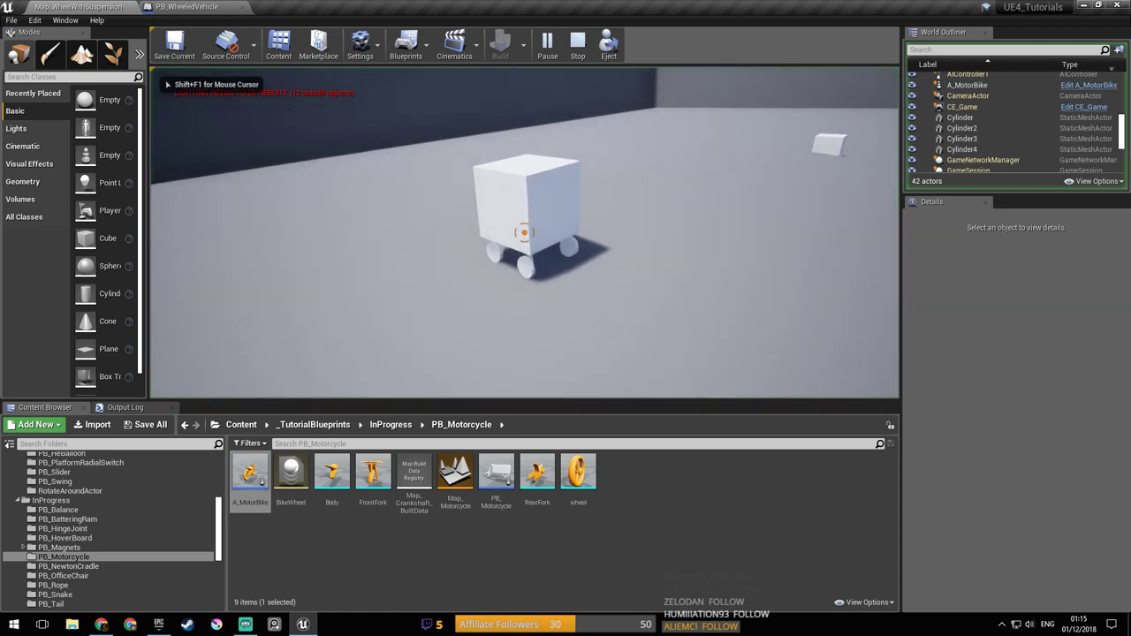
key(w)
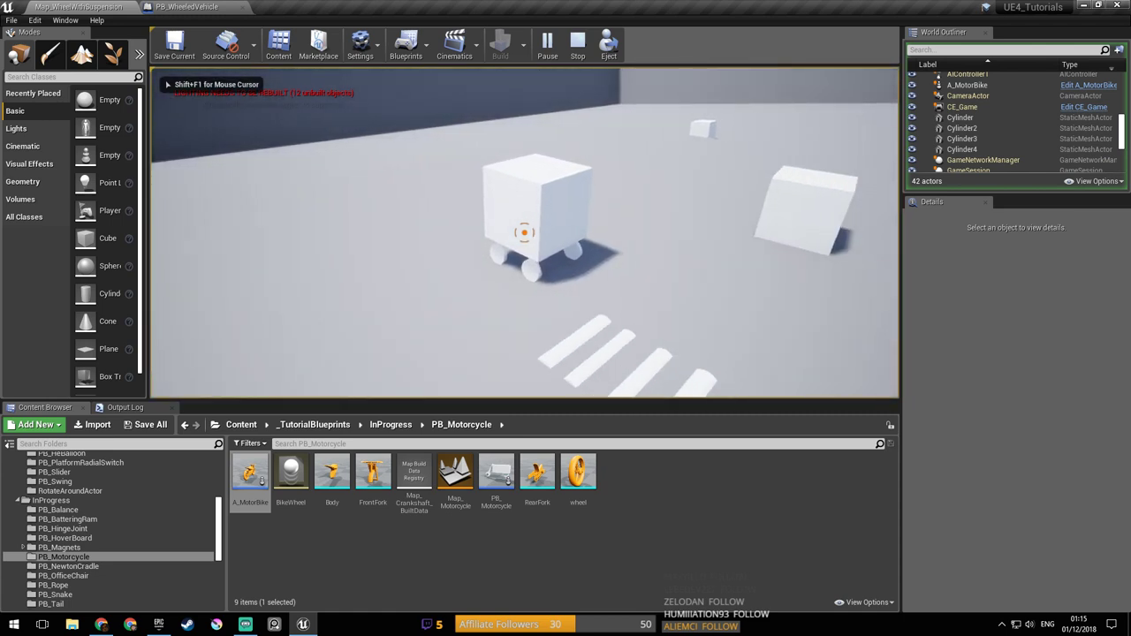
key(w)
key(s)
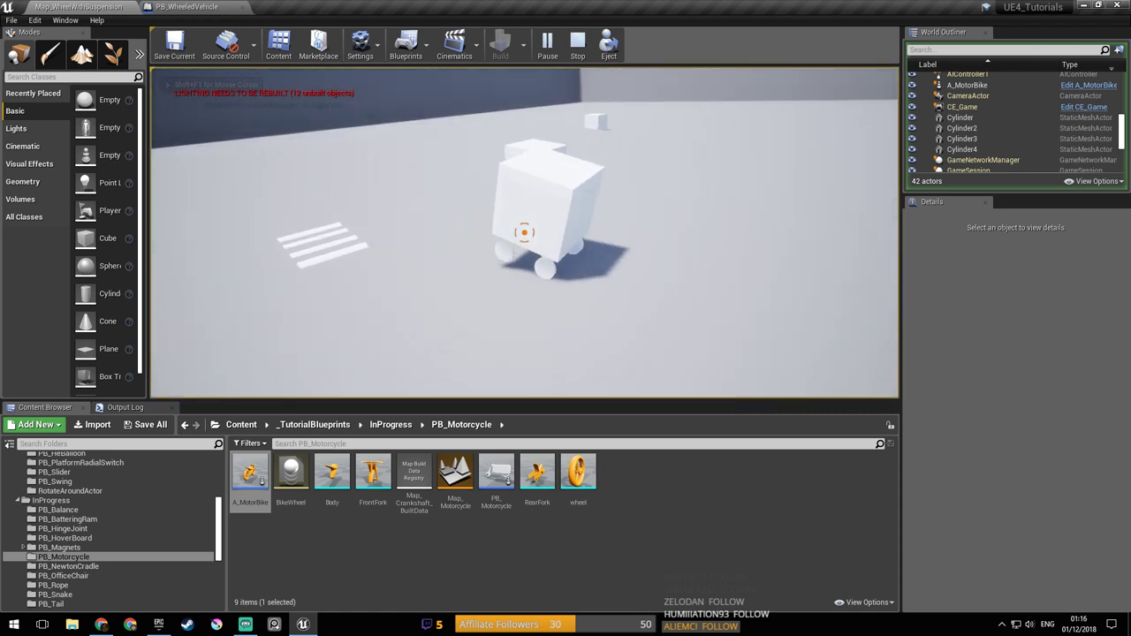
key(Escape)
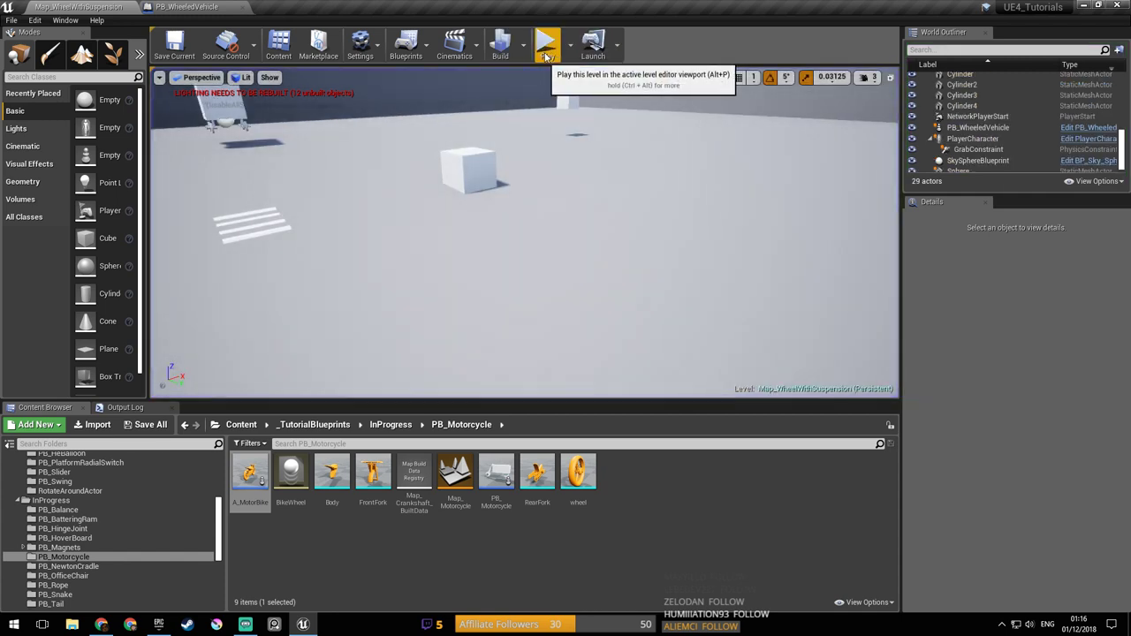
click(554, 47)
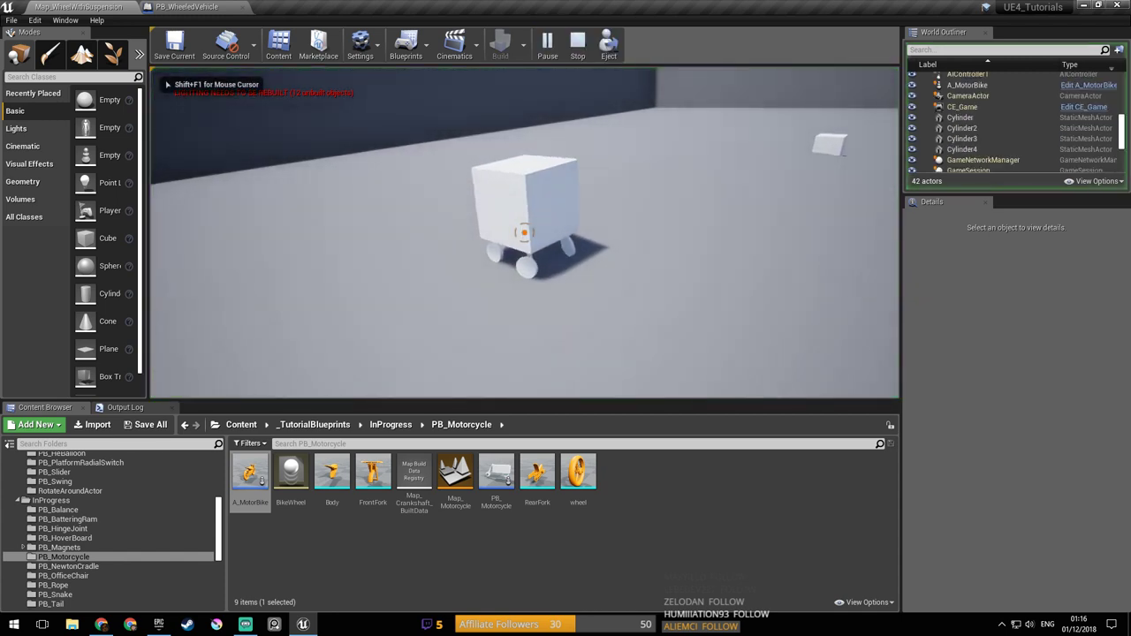
key(d)
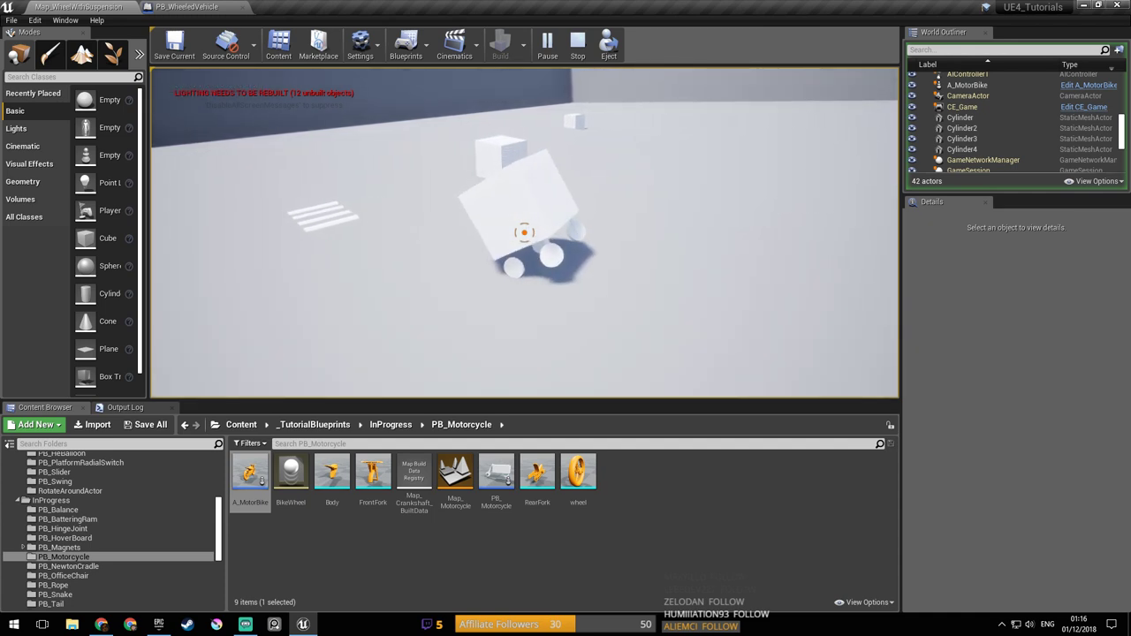
key(Escape)
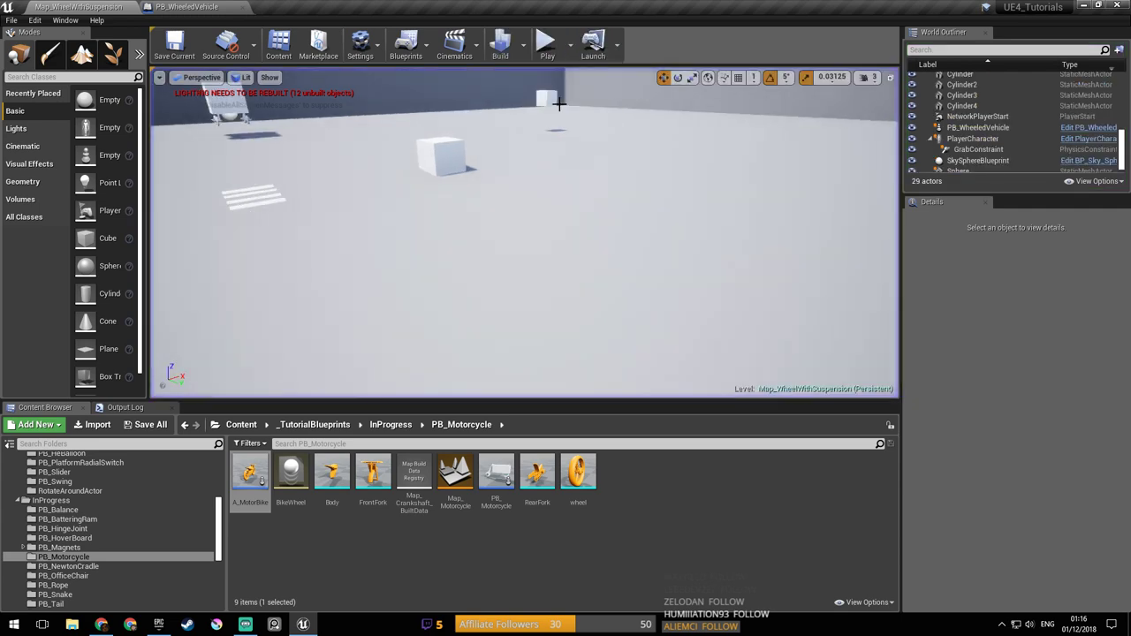
Step: Delete the PC Wheel Axis 2 and PC Wheel Axis 3 nodes from PB_WheeledVehicle's MoveForward chain and compile
click(200, 7)
right_drag(531, 174, 672, 209)
scroll(671, 210, down, 3)
scroll(406, 287, up, 3)
right_drag(377, 358, 444, 321)
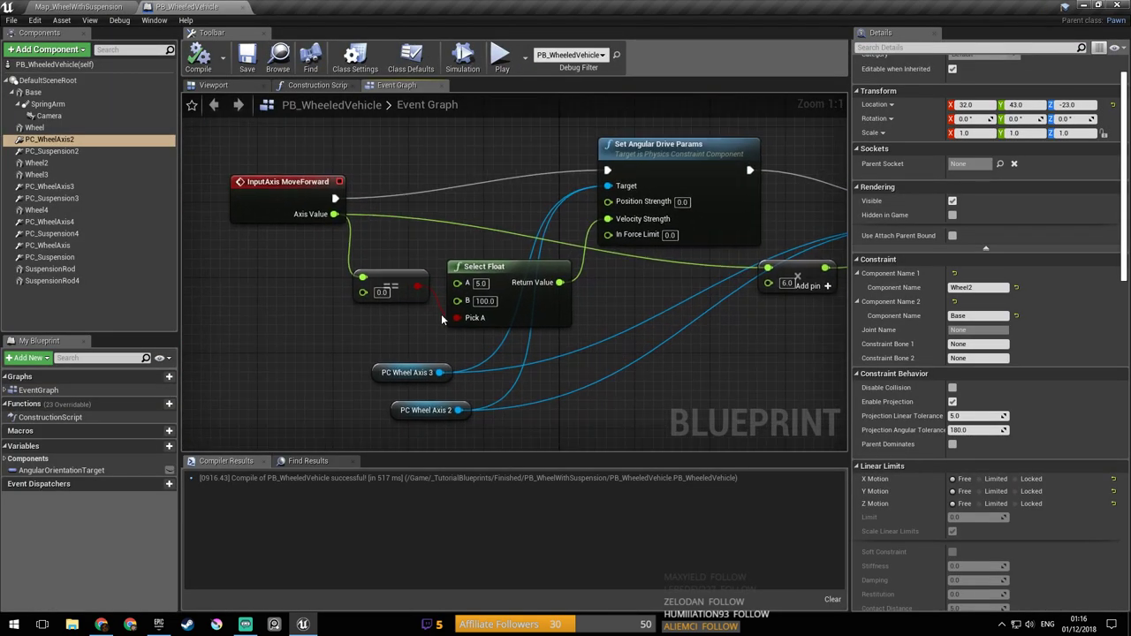
right_drag(339, 359, 285, 322)
drag(433, 416, 435, 415)
key(Delete)
right_drag(392, 265, 365, 309)
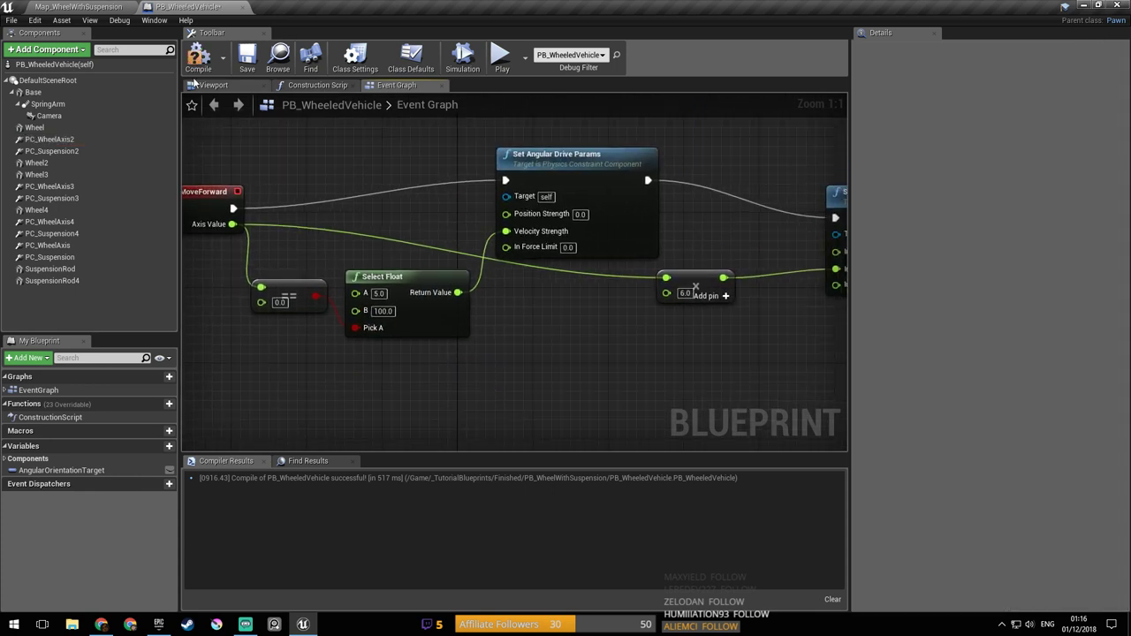
key(F7)
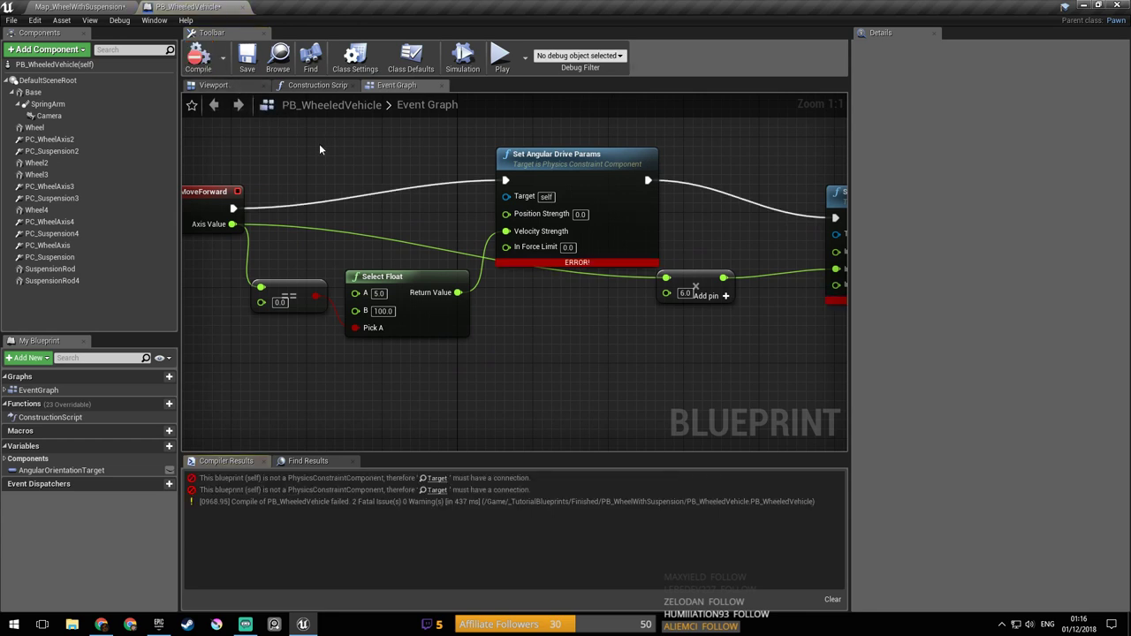
Step: Undo the deletion of the two PC Wheel Axis nodes, then compile and save PB_WheeledVehicle
scroll(441, 198, down, 2)
right_drag(594, 213, 645, 214)
right_drag(458, 209, 494, 209)
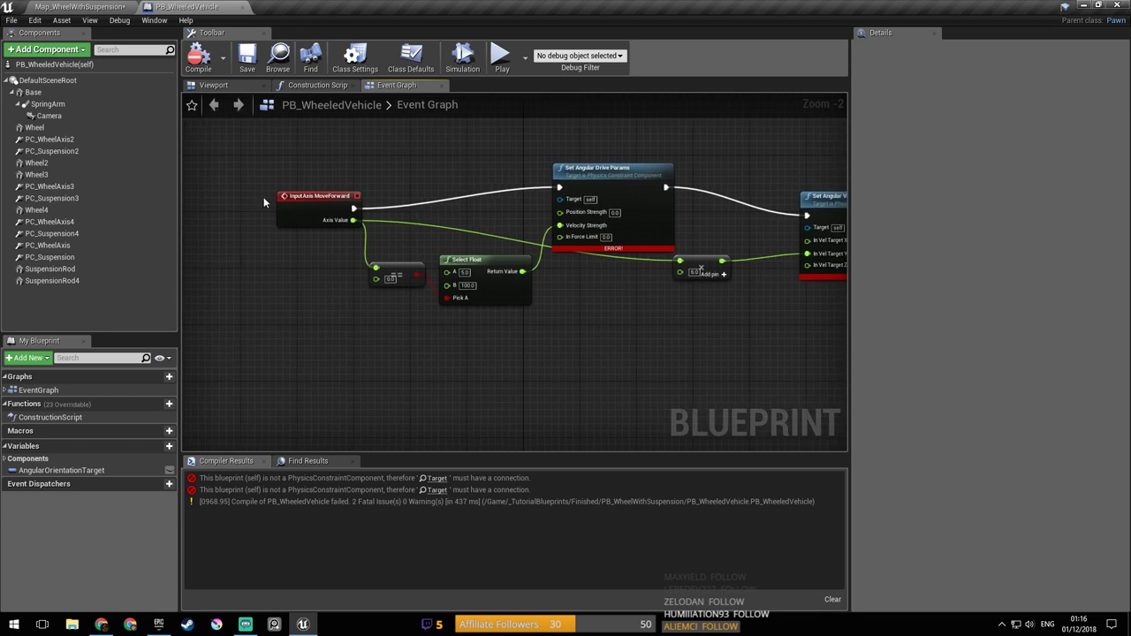
click(237, 84)
right_drag(412, 179, 415, 187)
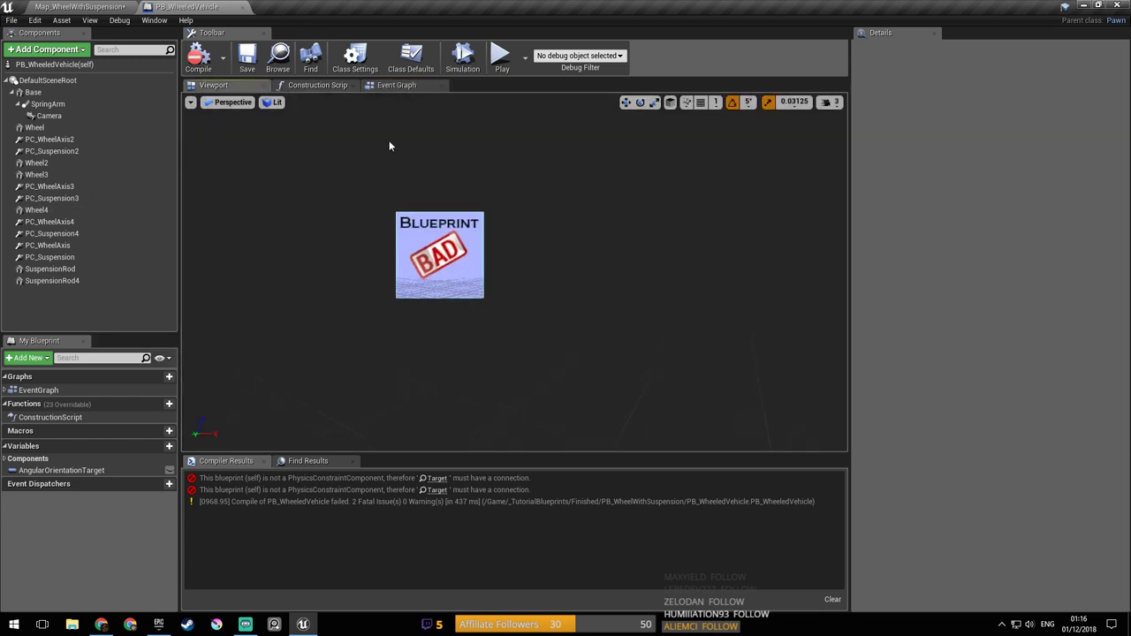
click(396, 85)
key(ctrl+z)
key(ctrl+z)
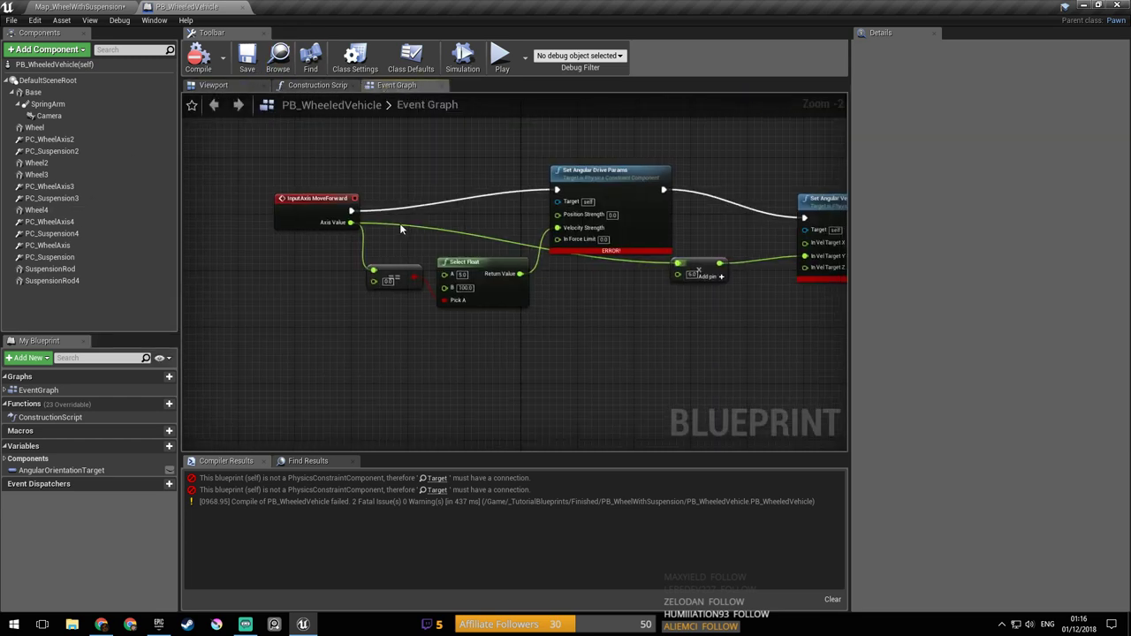
key(ctrl+s)
click(198, 58)
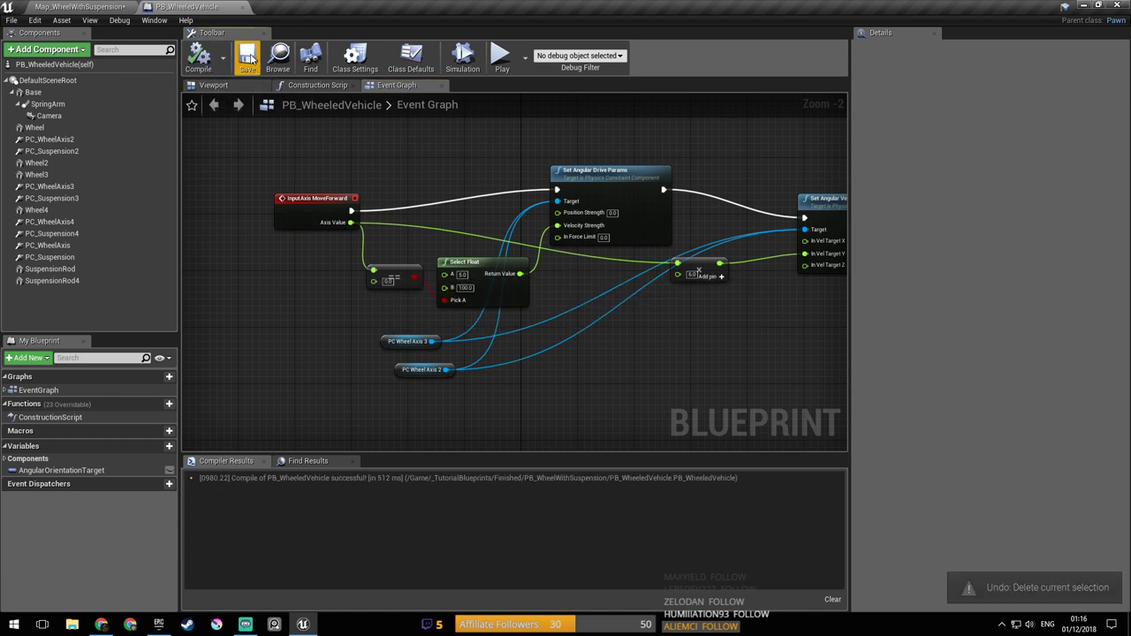
Step: Inspect PC_WheelAxis around the Wheel component, checking its two constrained components and its Angular Motor target velocity settings
click(215, 85)
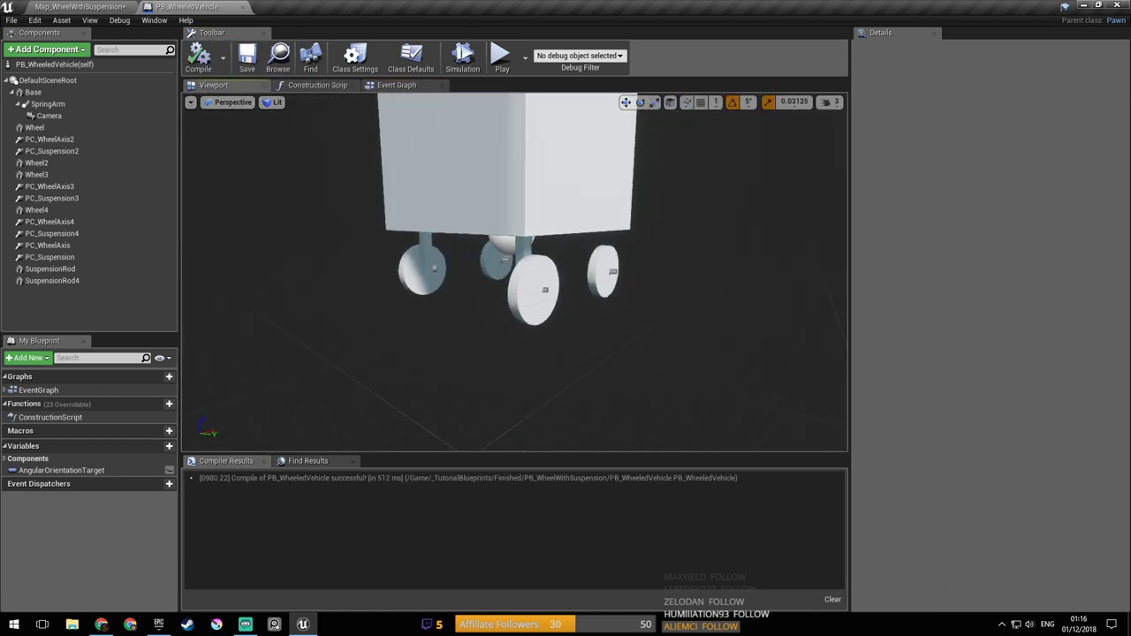
click(34, 127)
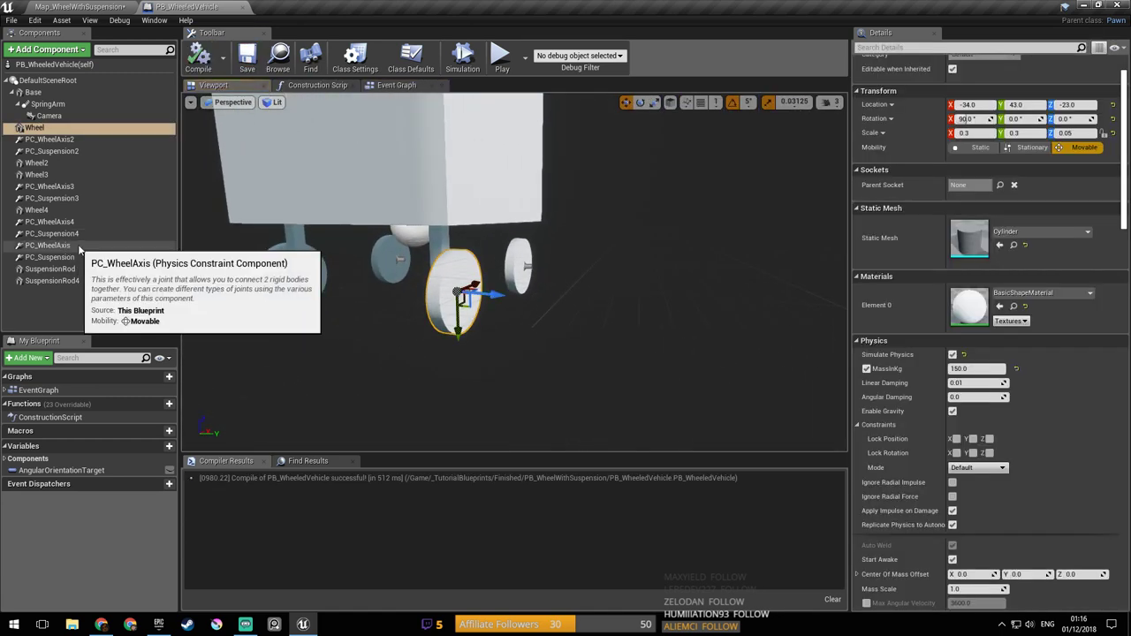
click(75, 250)
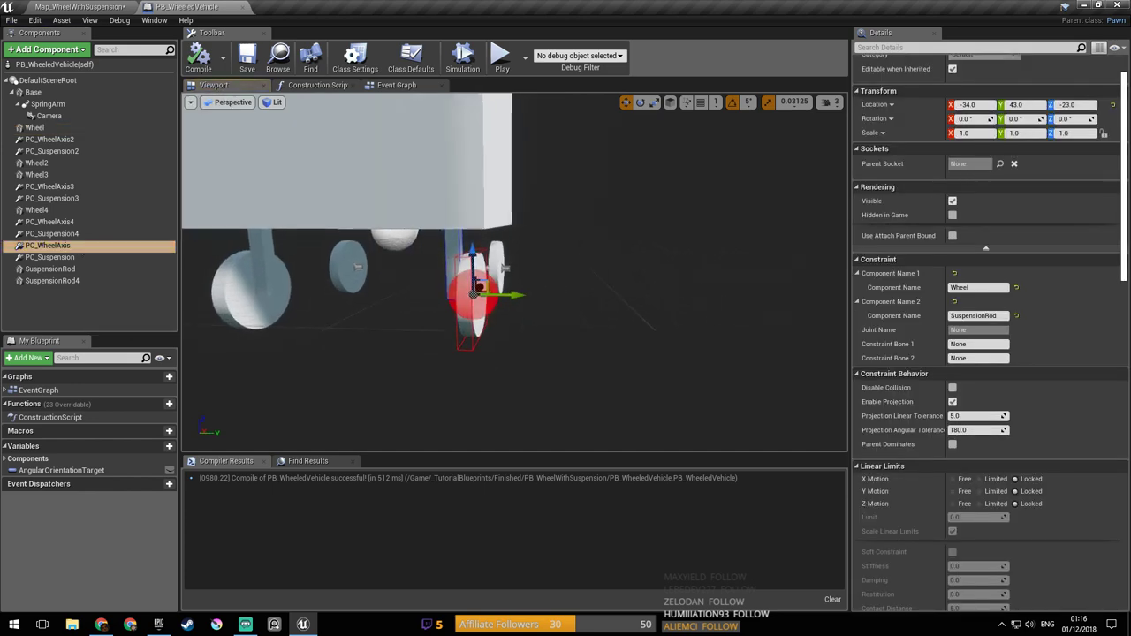
key(w)
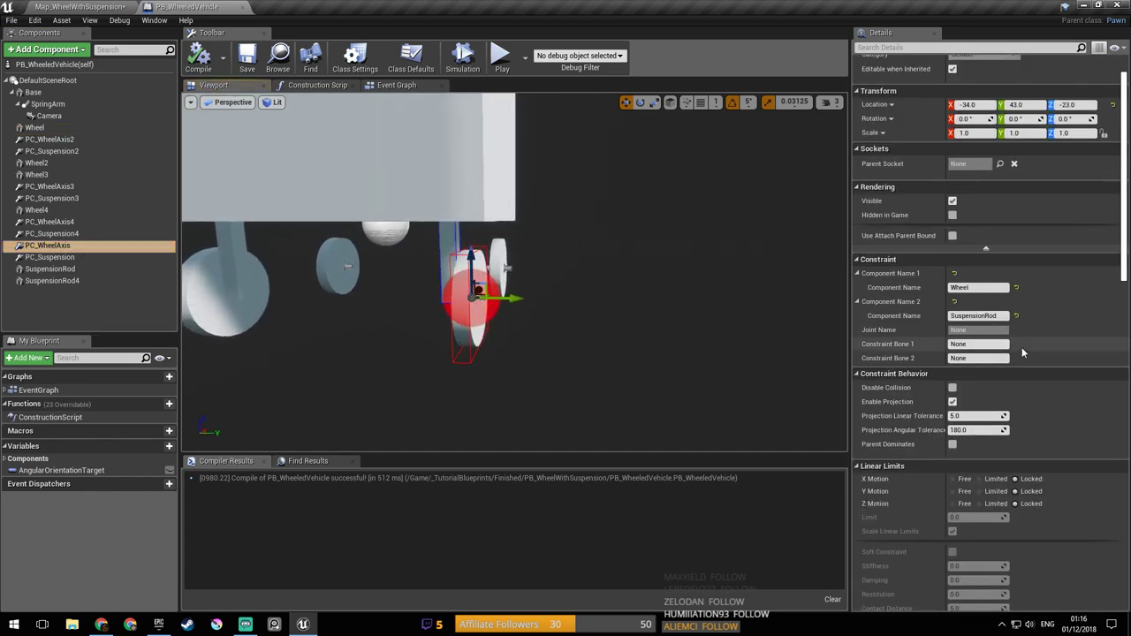
scroll(1022, 354, down, 15)
scroll(1083, 356, down, 5)
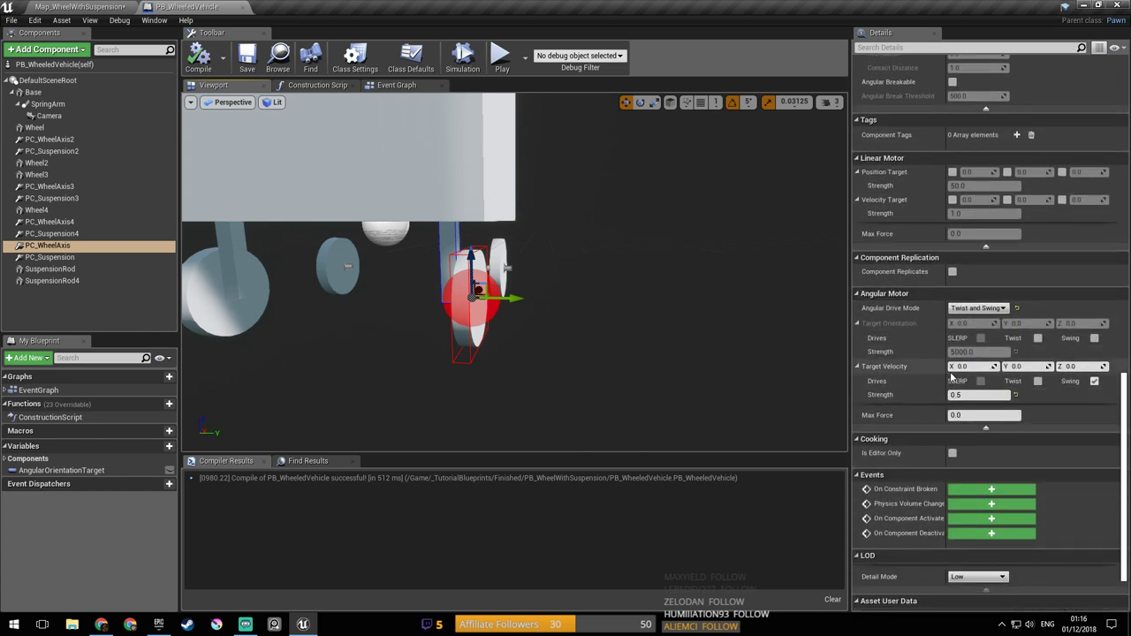
alt+drag(495, 317, 481, 310)
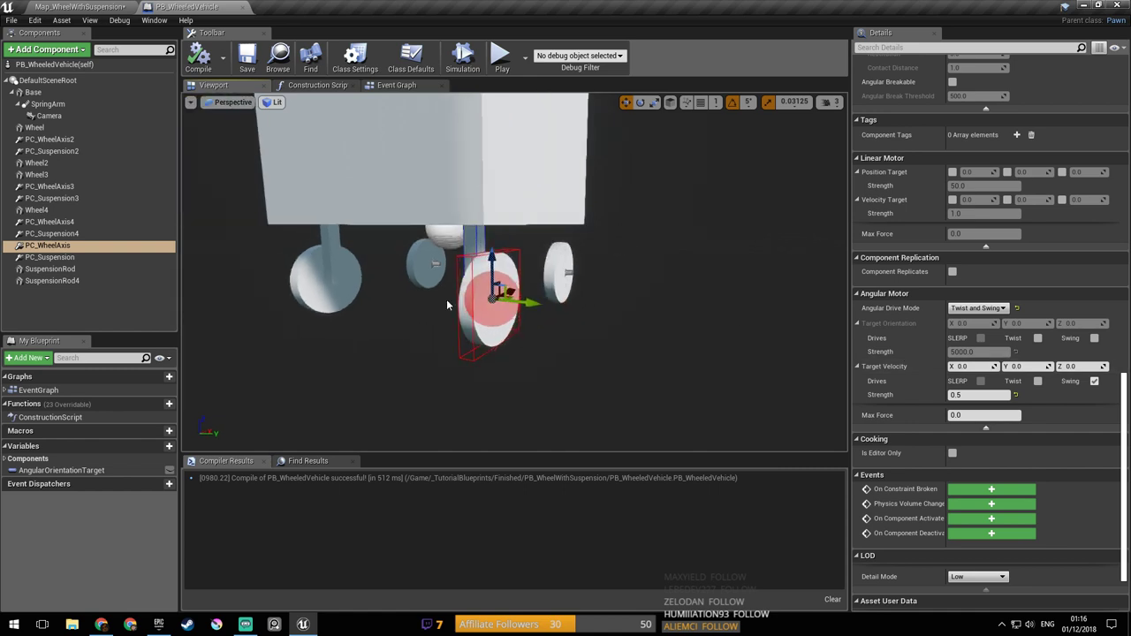
Step: Add PC_WheelAxis and PC_WheelAxis4 references to the MoveForward graph and connect PC Wheel Axis to the Set Angular Drive Params target
click(53, 248)
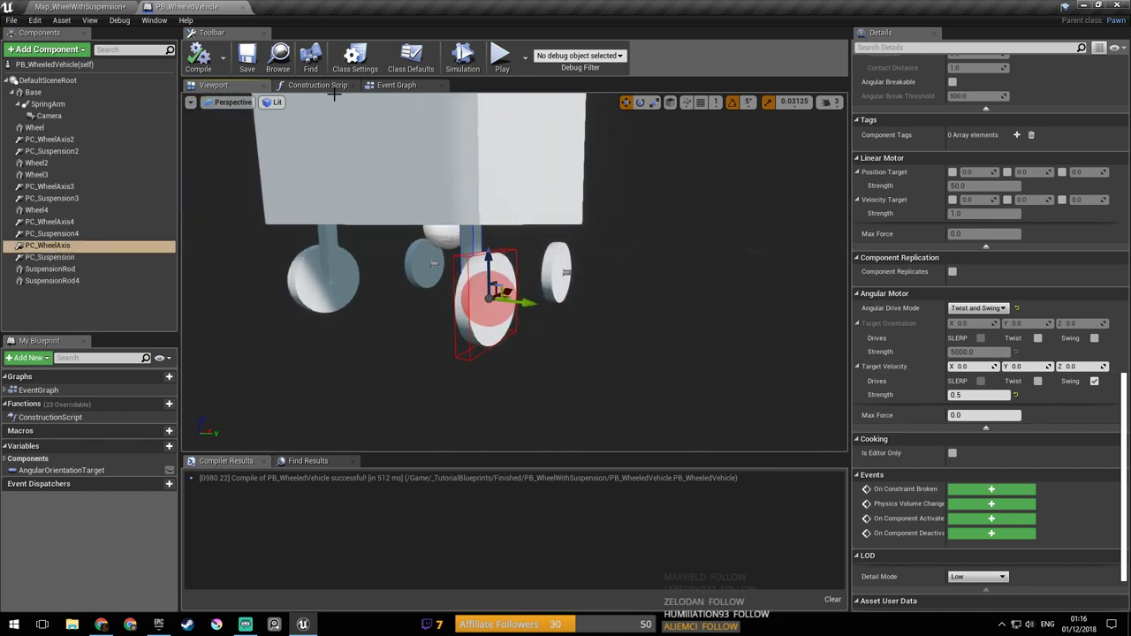
click(396, 85)
scroll(371, 328, up, 4)
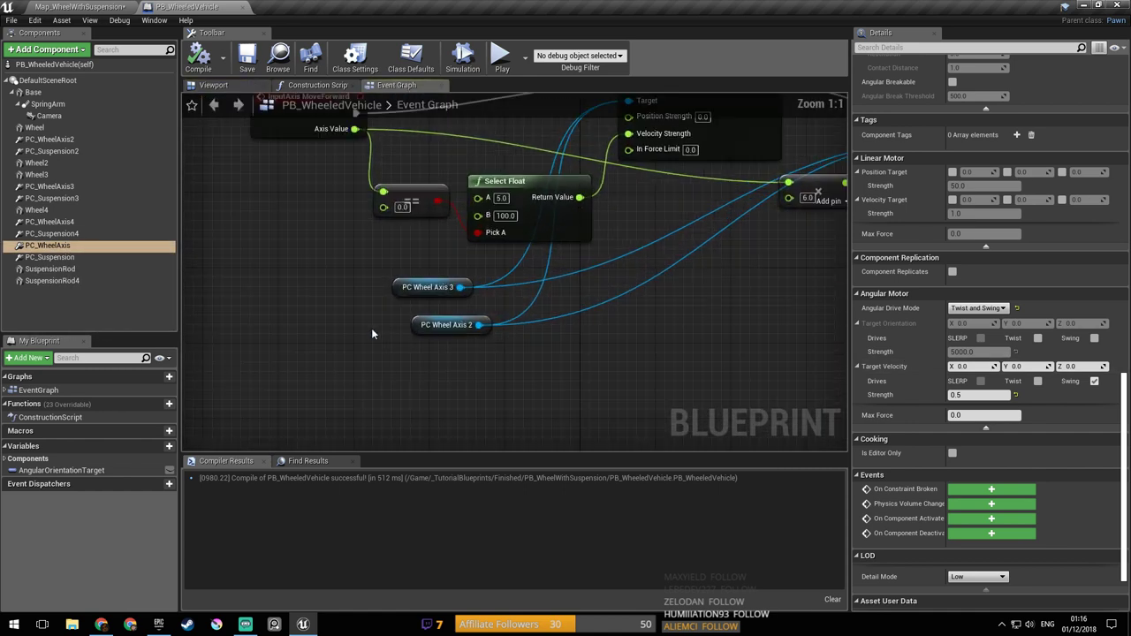
drag(104, 247, 367, 294)
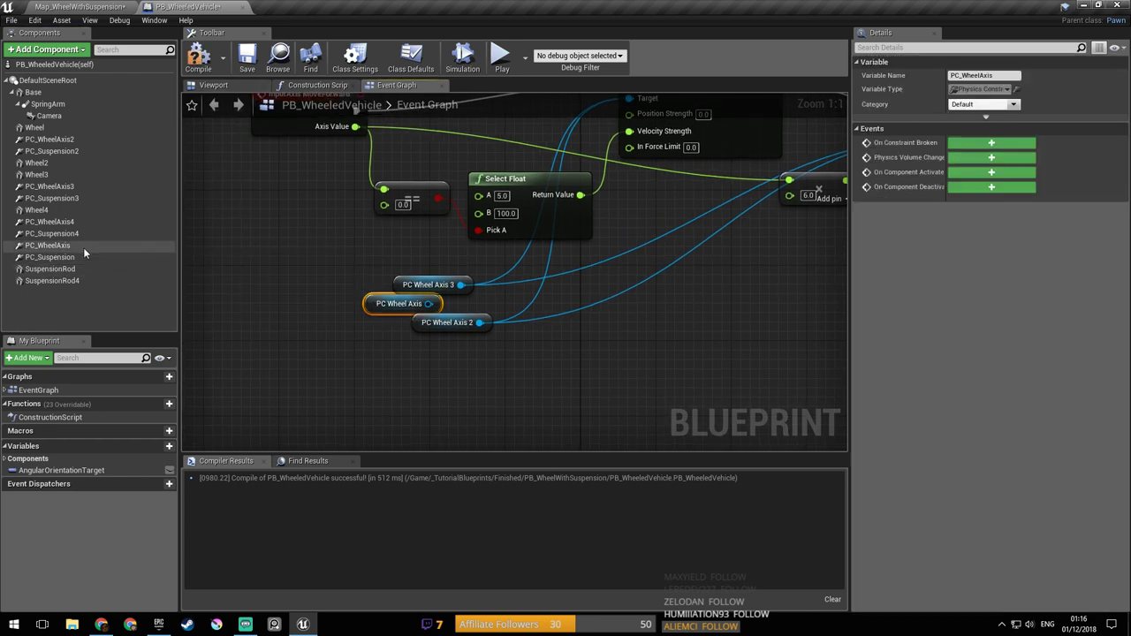
drag(53, 222, 372, 360)
right_drag(495, 347, 399, 407)
drag(332, 364, 545, 158)
drag(272, 364, 237, 316)
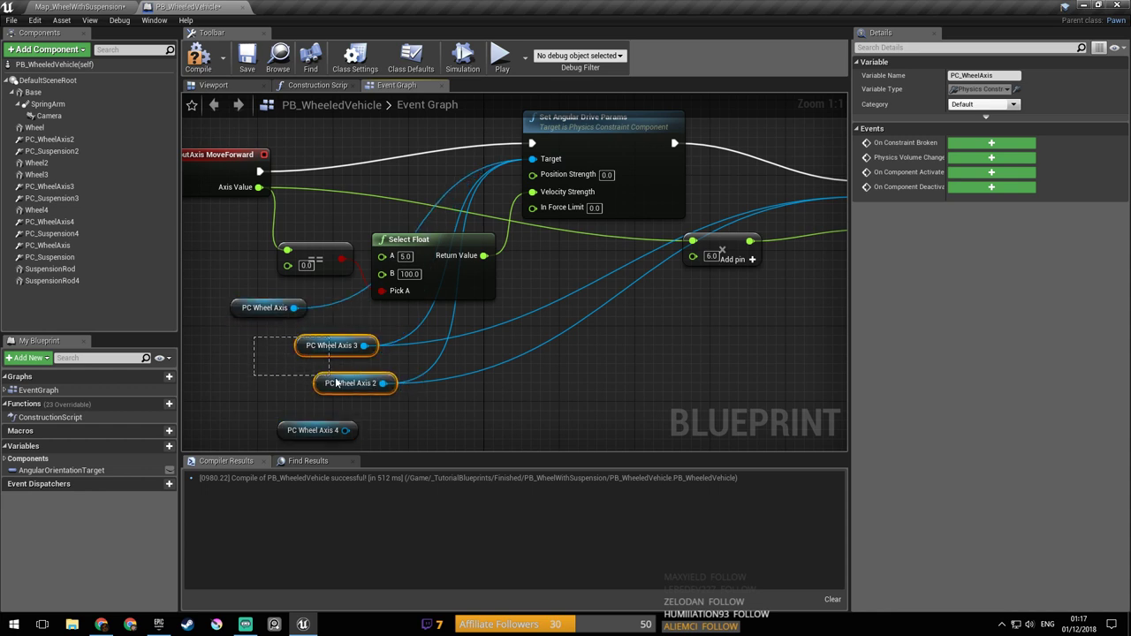
Step: Delete the PC Wheel Axis 2 and PC Wheel Axis 3 nodes from the MoveForward graph
drag(320, 377, 387, 393)
right_drag(414, 411, 398, 387)
key(Delete)
Step: Wire PC Wheel Axis and PC Wheel Axis 4 as targets of both the angular drive and velocity target nodes, and compile and save
scroll(338, 411, down, 3)
drag(725, 267, 678, 269)
scroll(363, 385, up, 3)
click(299, 359)
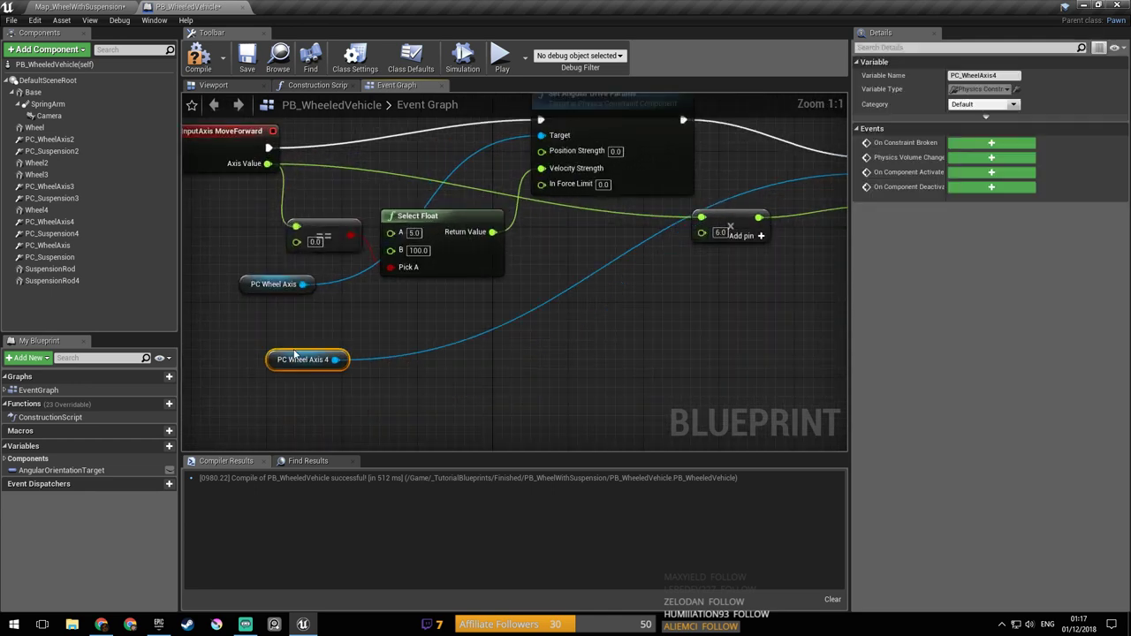
drag(336, 349, 541, 135)
right_drag(540, 135, 485, 154)
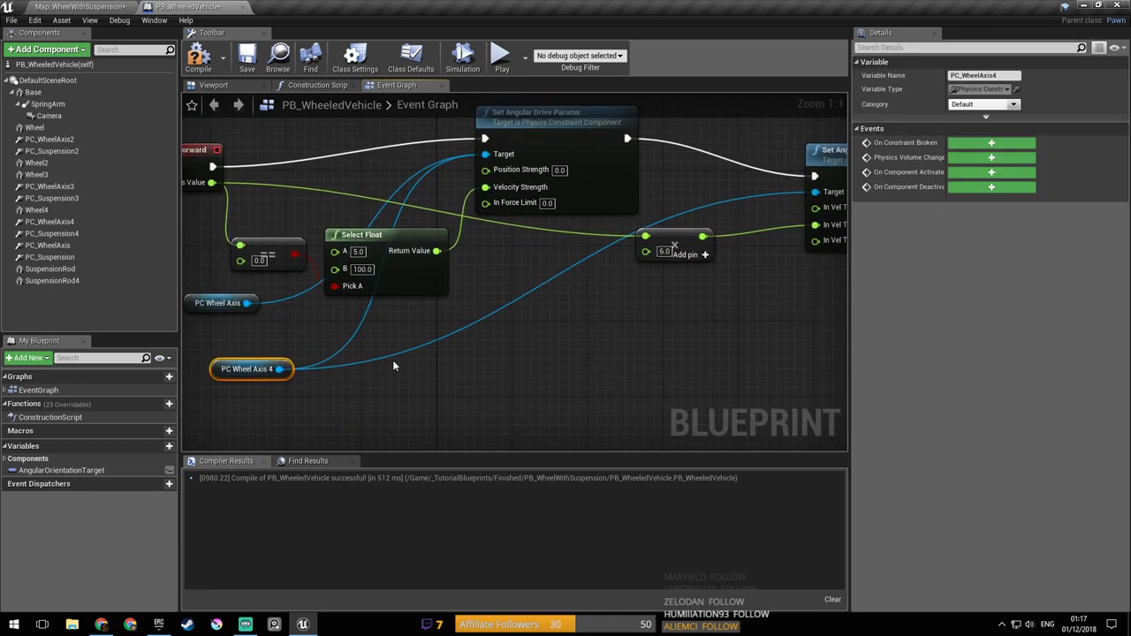
drag(248, 303, 819, 194)
right_drag(537, 321, 585, 341)
key(ctrl+s)
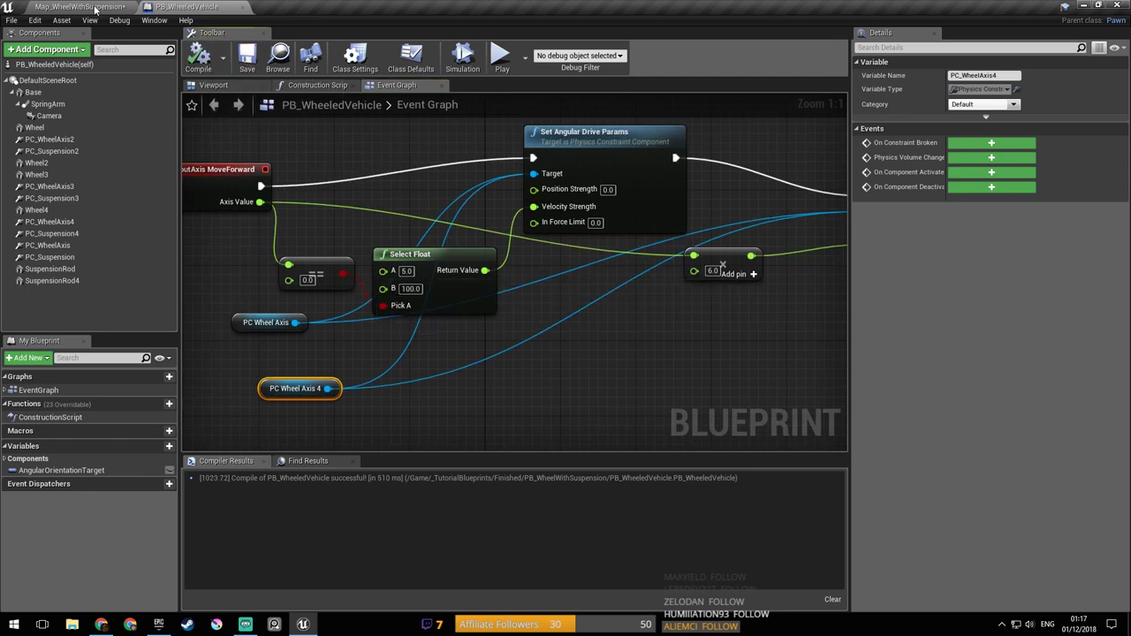
Step: Play-test Map_WheelWithSuspension, driving the vehicle forward, sideways and backward, and stop the session
click(79, 7)
click(548, 40)
click(620, 143)
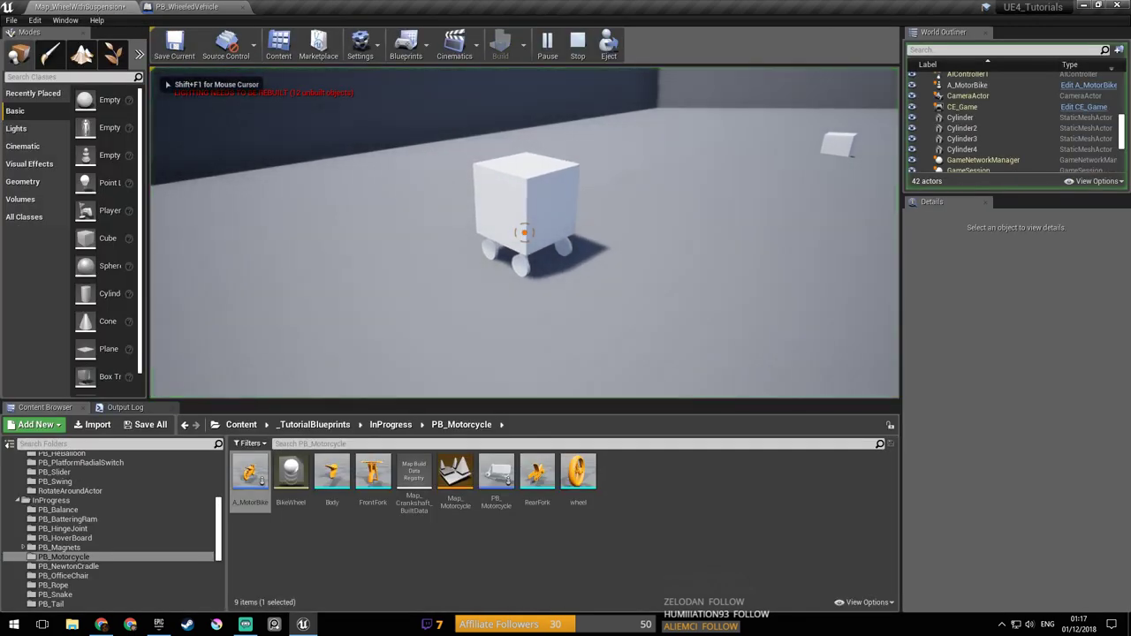
key(w)
key(d)
key(s)
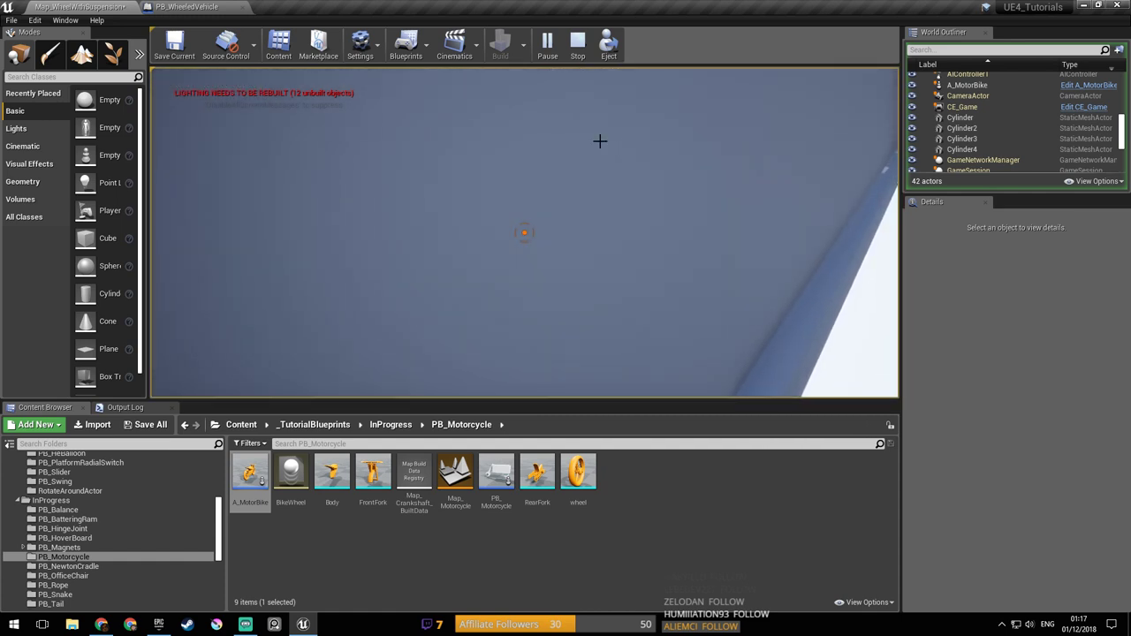
click(577, 41)
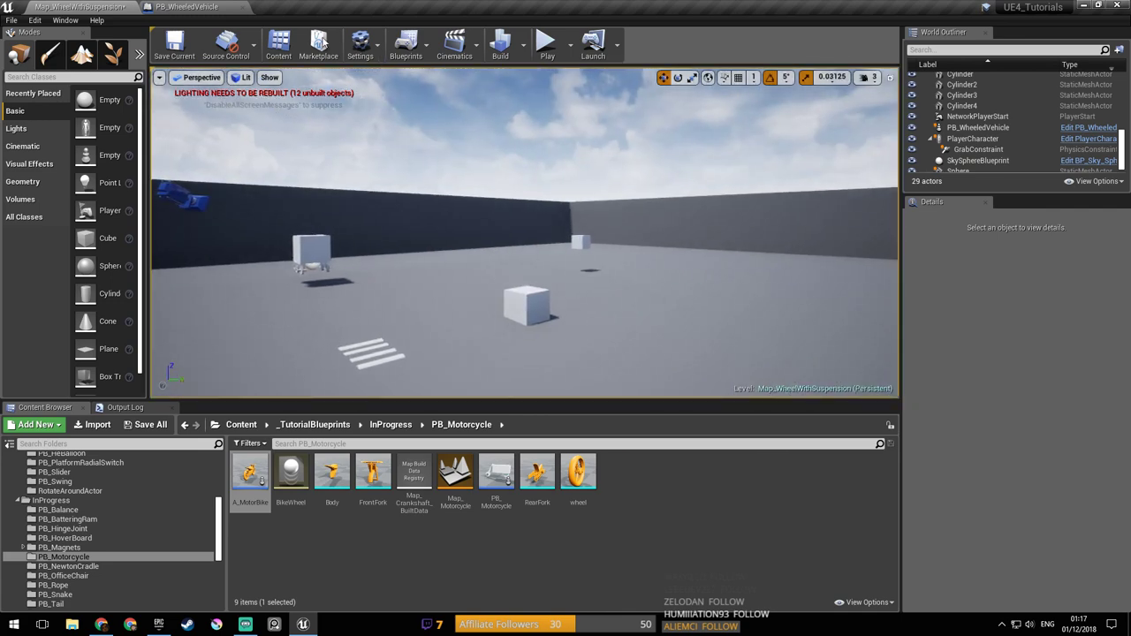
Step: Rotate PB_WheeledVehicle's SpringArm in world space to a Z rotation of about -492.5 degrees, and compile and save
click(189, 8)
scroll(442, 248, down, 6)
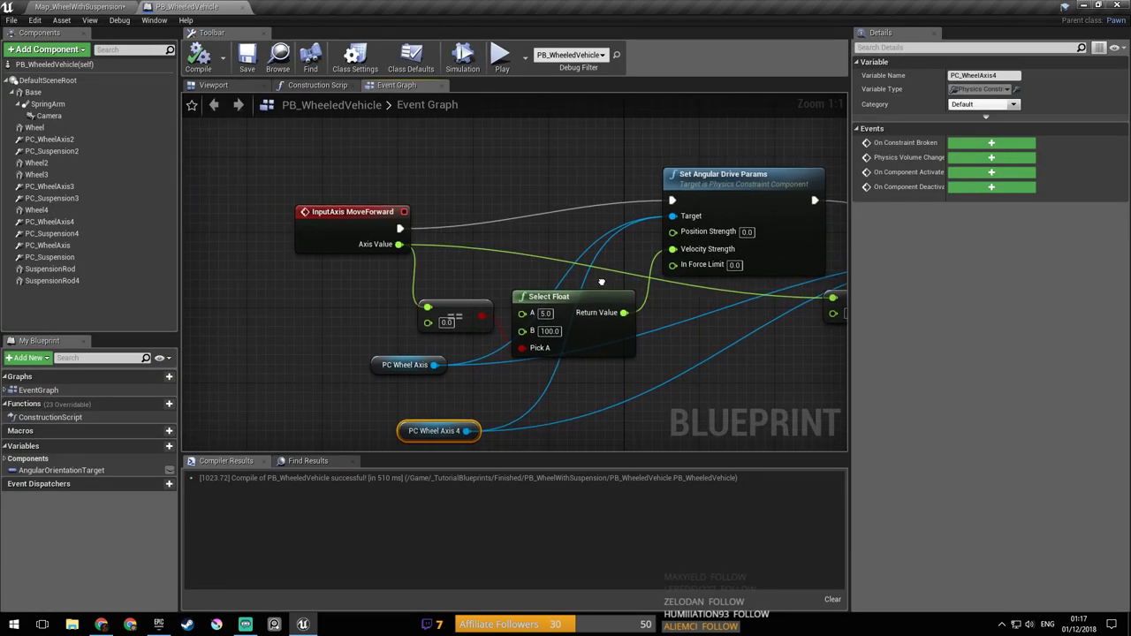
click(317, 85)
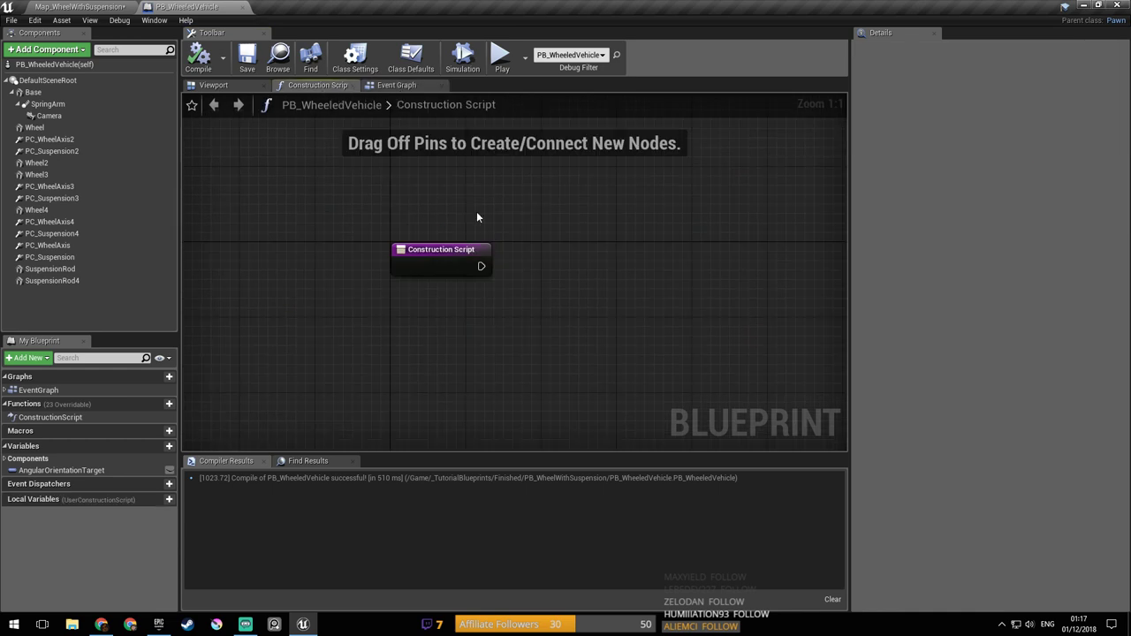
click(213, 84)
key(s)
right_drag(442, 209, 442, 210)
click(84, 104)
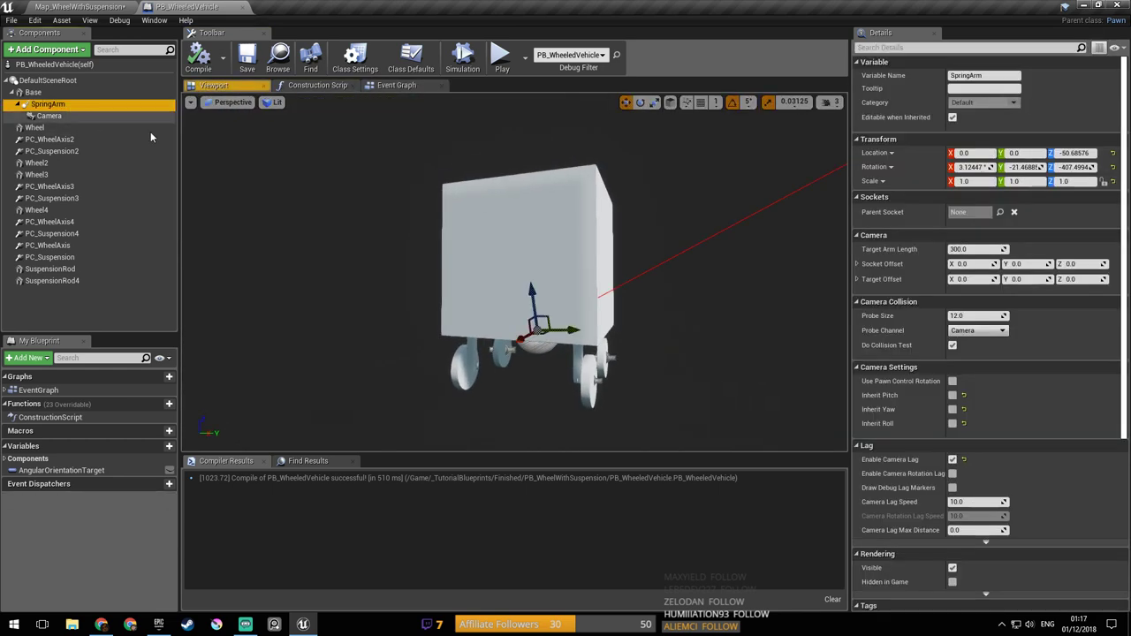
key(w)
right_drag(541, 164, 540, 164)
key(s)
right_drag(551, 104, 608, 105)
right_drag(386, 245, 473, 288)
right_drag(343, 217, 386, 280)
drag(466, 349, 465, 352)
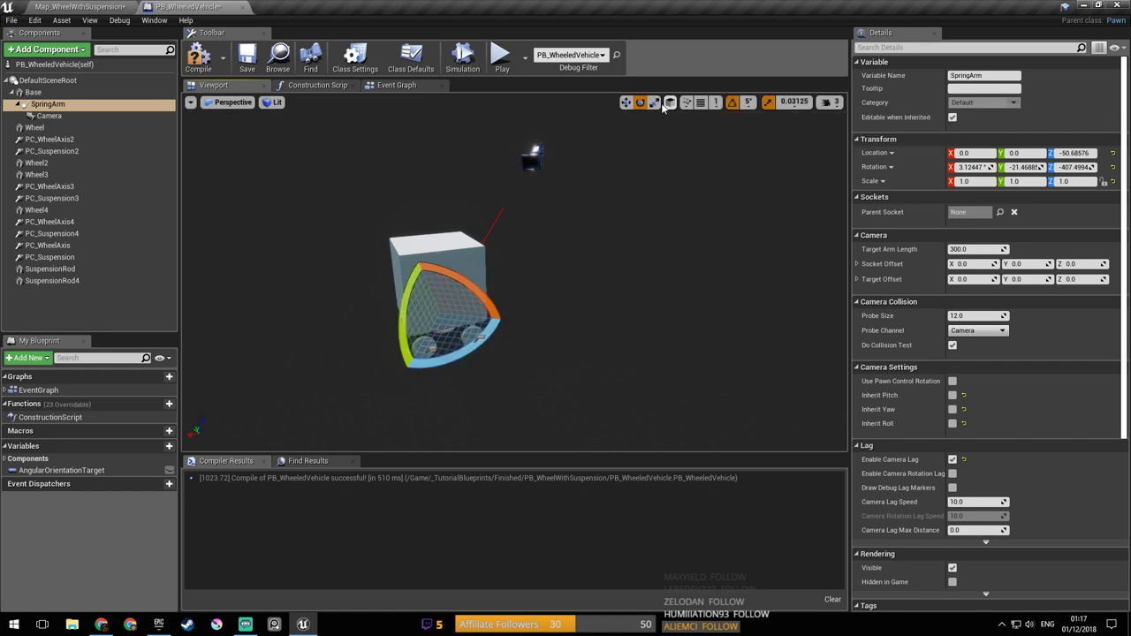
click(670, 102)
right_drag(396, 340, 399, 340)
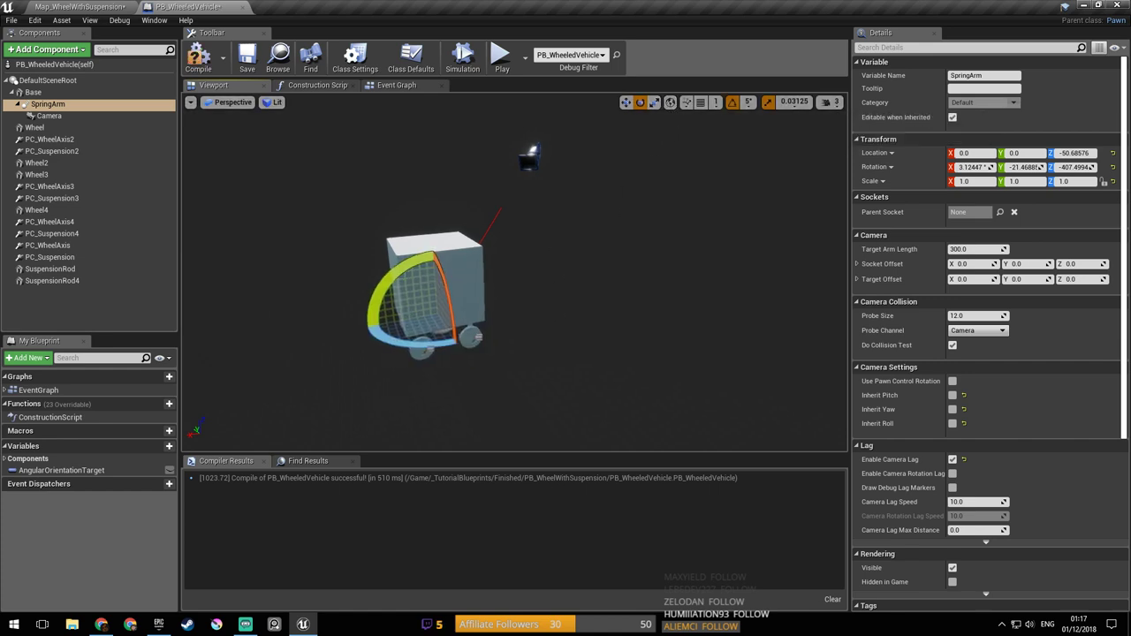
mouse_move(387, 339)
mouse_down()
mouse_move(372, 334)
mouse_move(389, 337)
mouse_up()
click(248, 59)
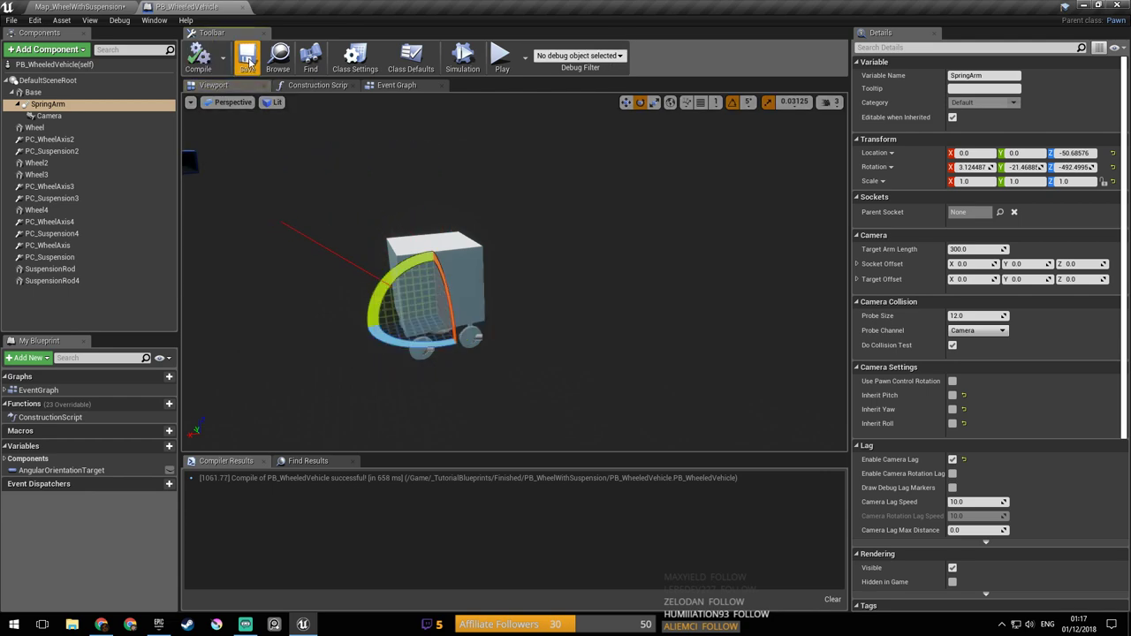
Step: Play-test the level with the new camera angle, driving the vehicle forward and repeatedly in reverse, and end the session
click(113, 6)
click(545, 49)
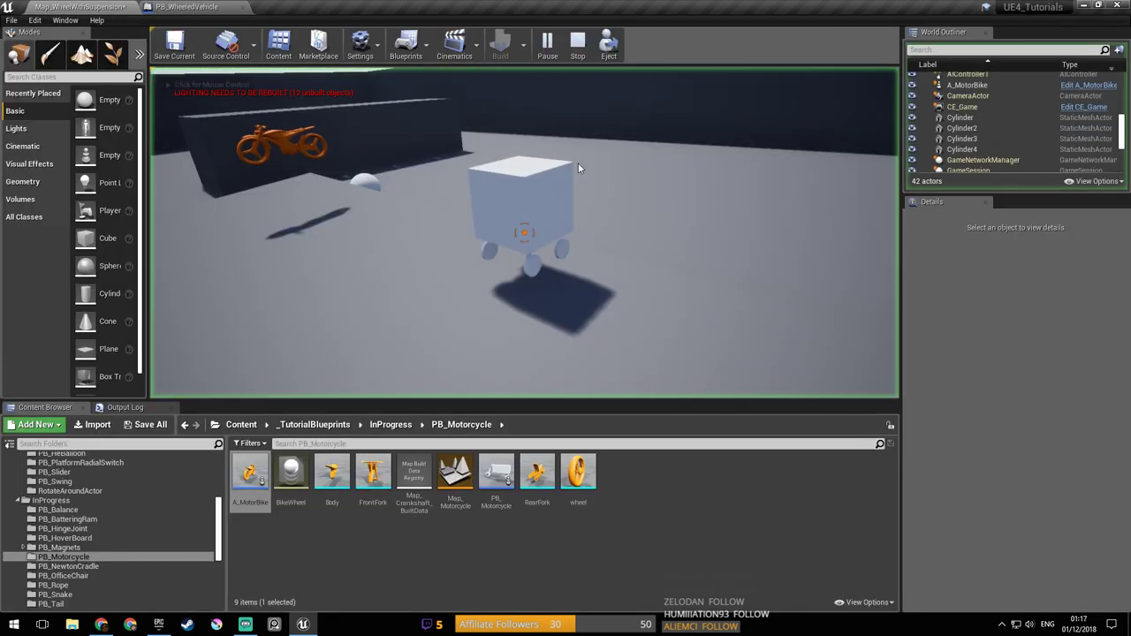
key(w)
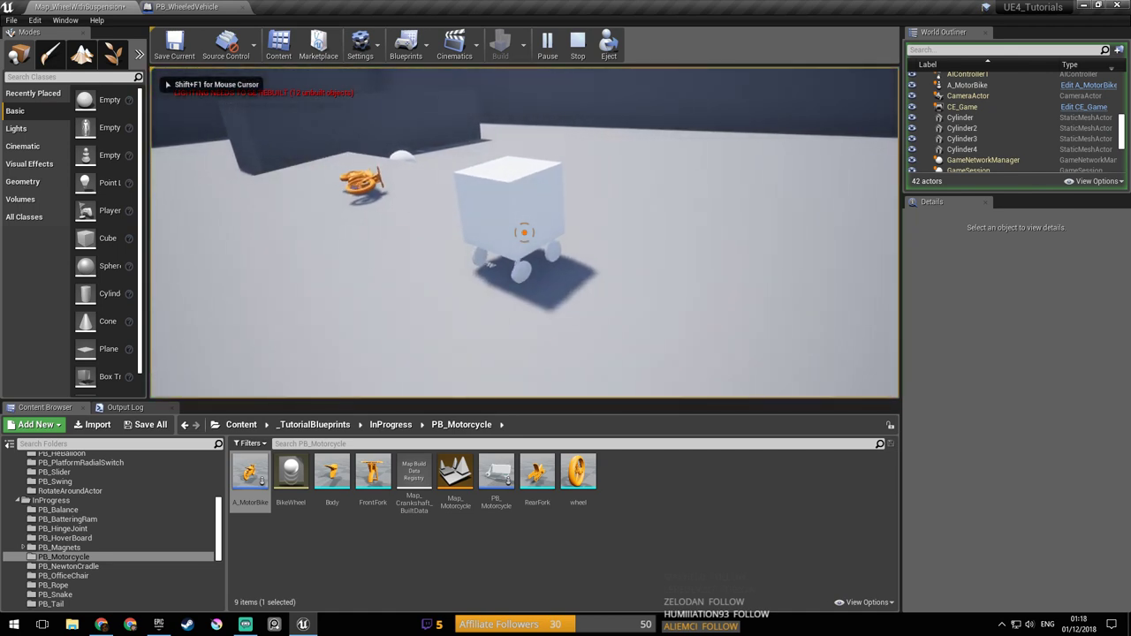
key(s)
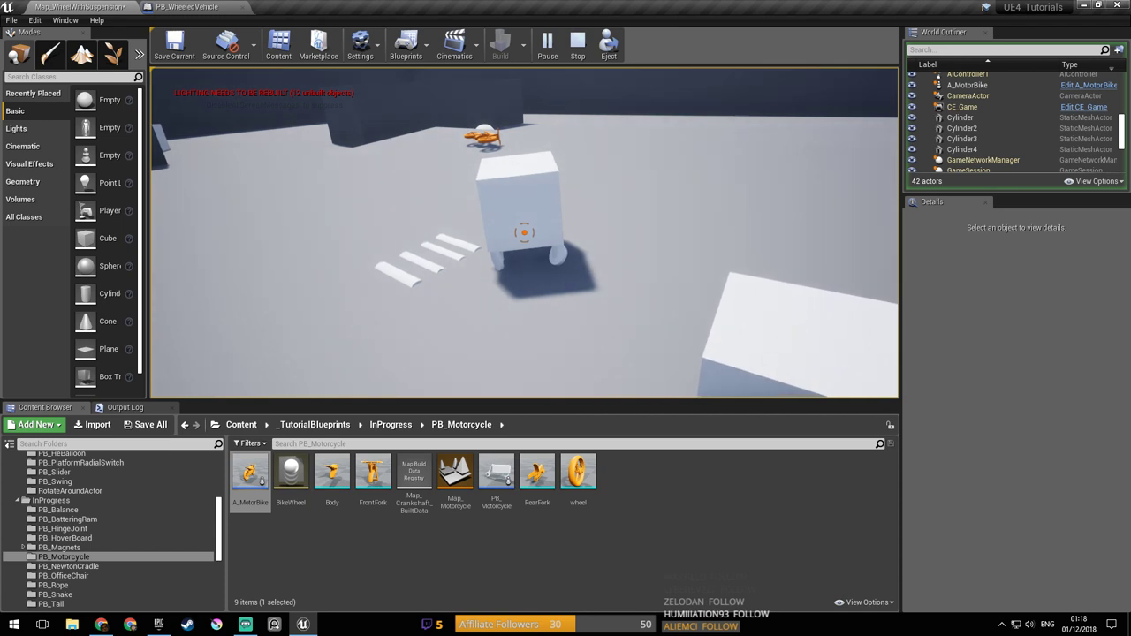
key(s)
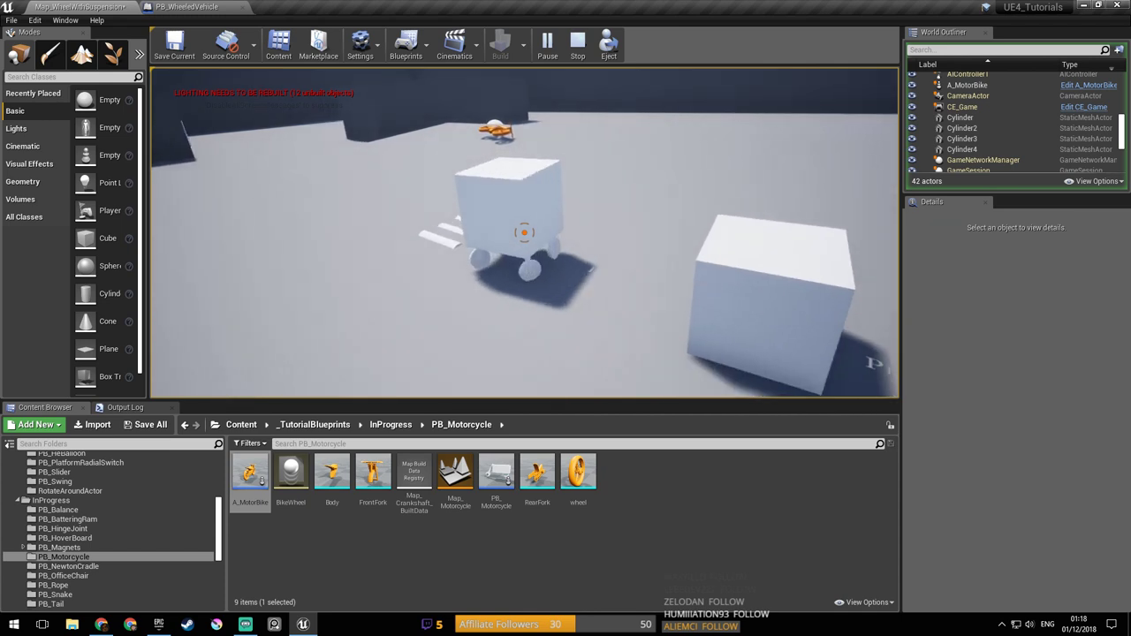
key(s)
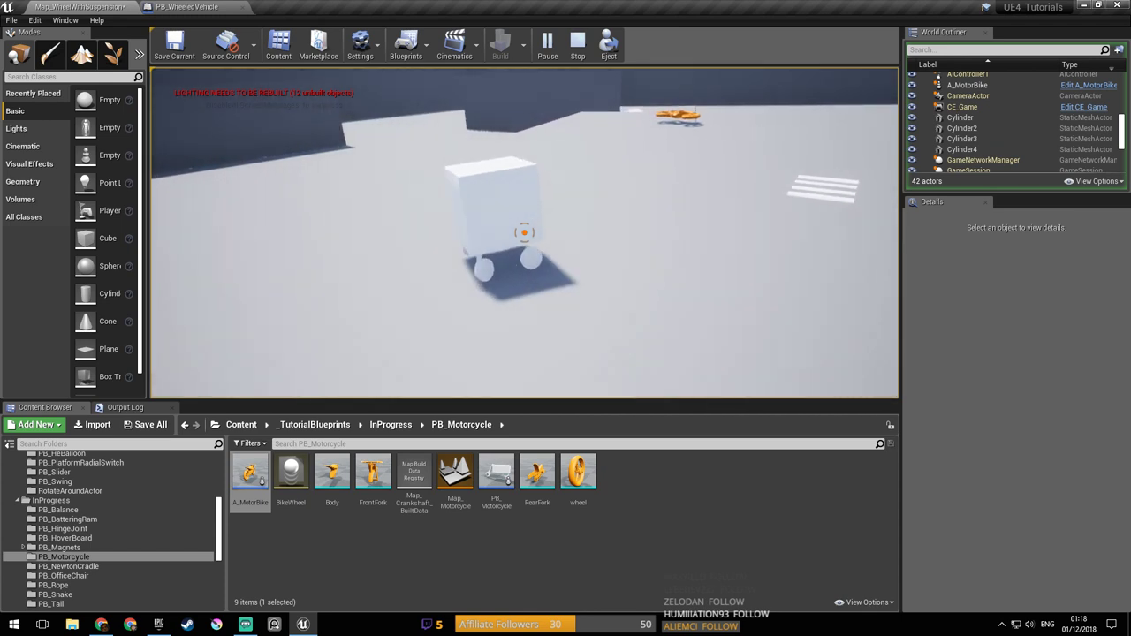
key(Escape)
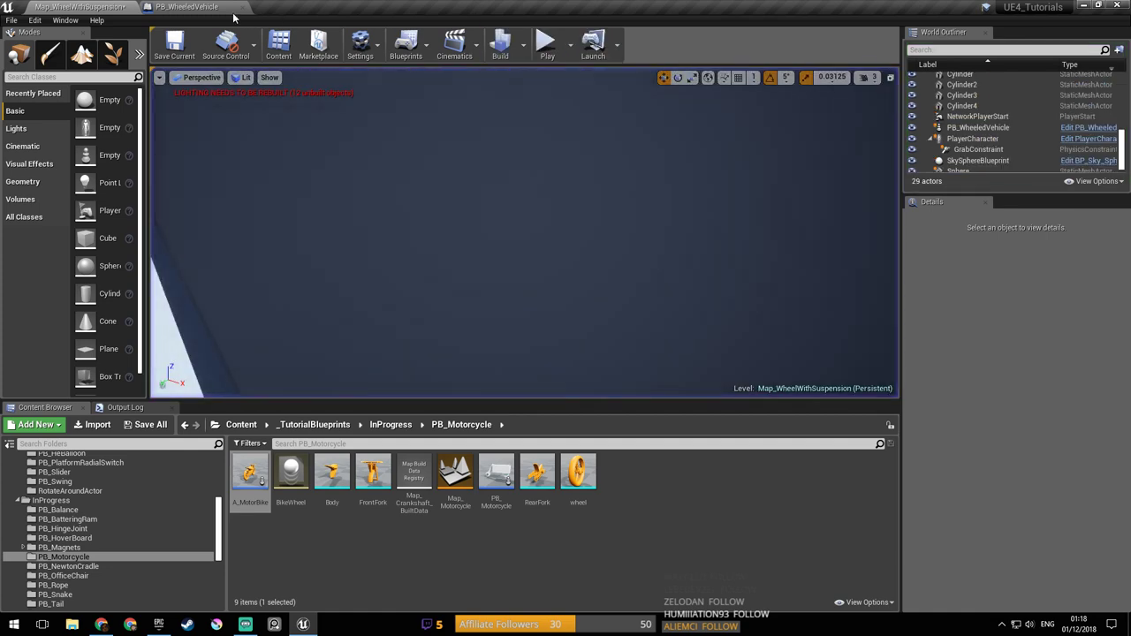
Step: Save PB_WheeledVehicle and examine the Base component and its wheels from several angles
click(186, 6)
key(ctrl+s)
mouse_move(576, 221)
right_down()
mouse_move(539, 199)
mouse_move(579, 243)
mouse_move(548, 241)
mouse_move(544, 227)
mouse_move(563, 229)
right_up()
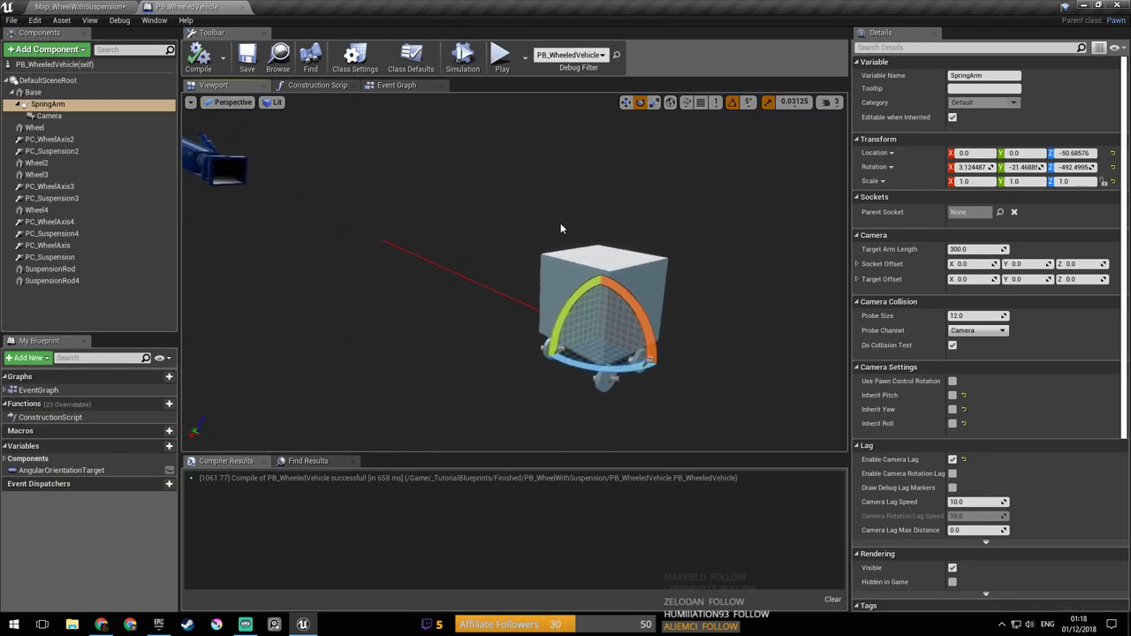
click(34, 92)
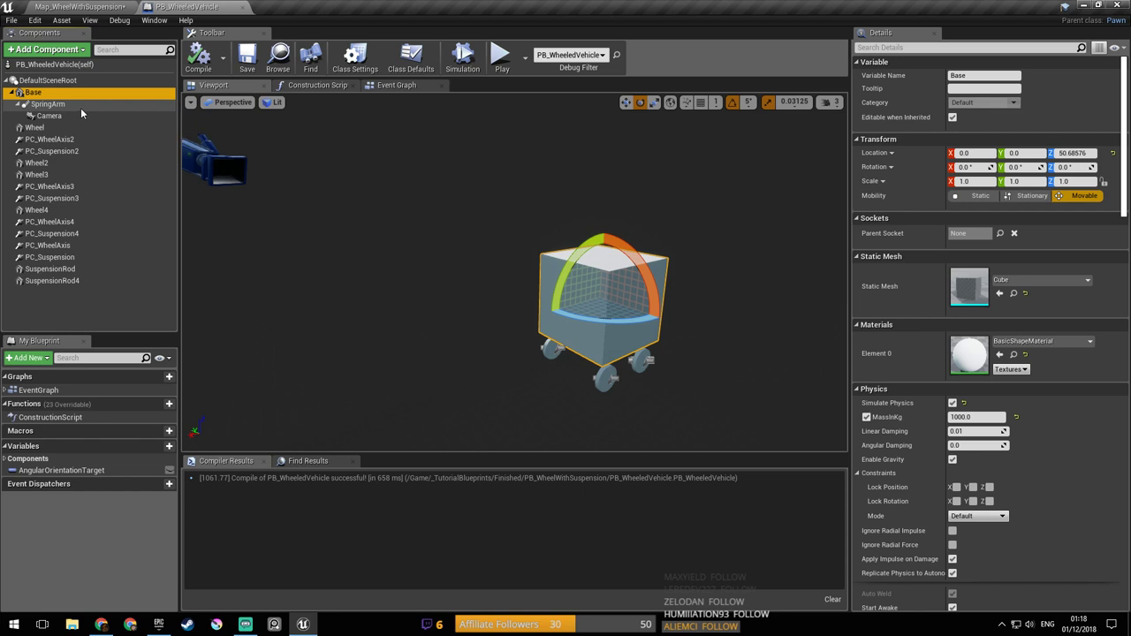
right_drag(517, 283, 538, 250)
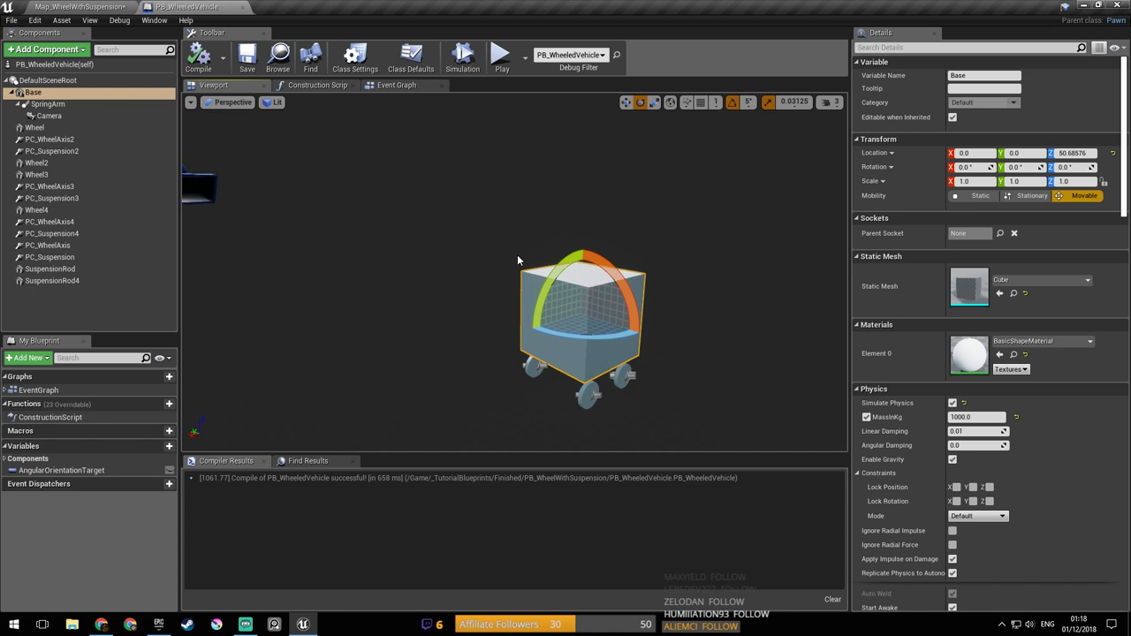
right_drag(517, 246, 509, 277)
right_drag(374, 220, 409, 232)
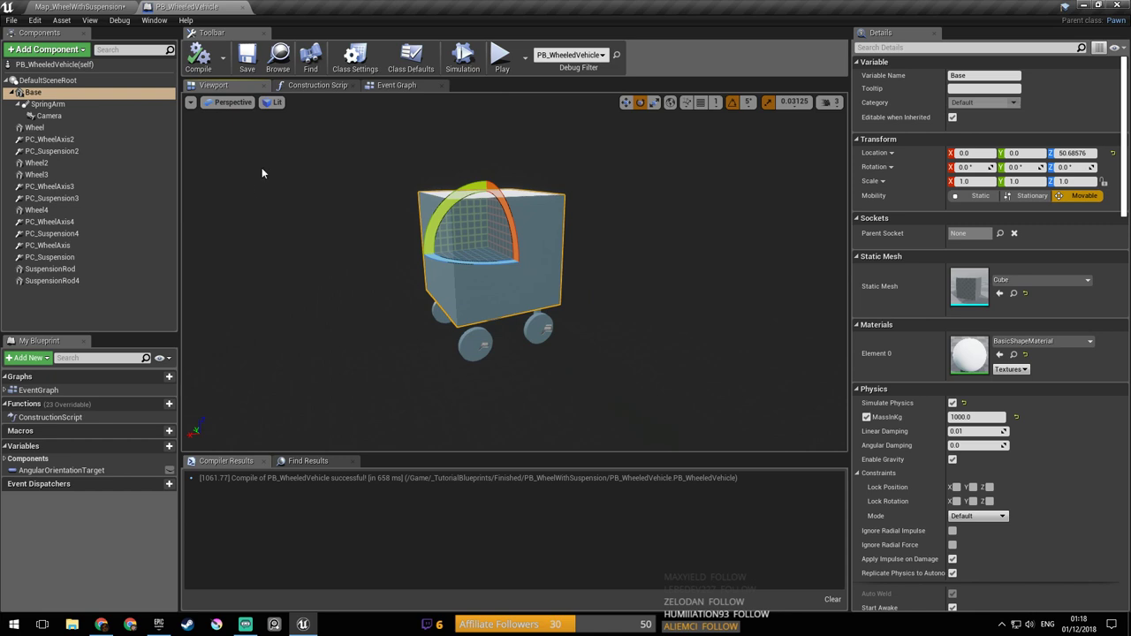
click(43, 95)
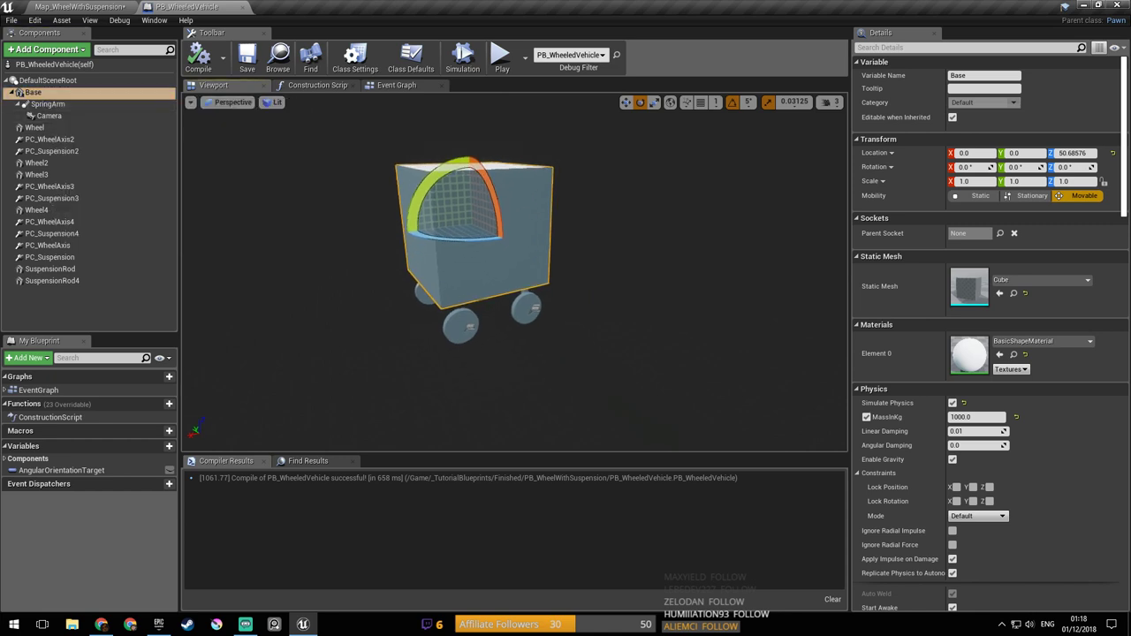
right_drag(353, 256, 364, 239)
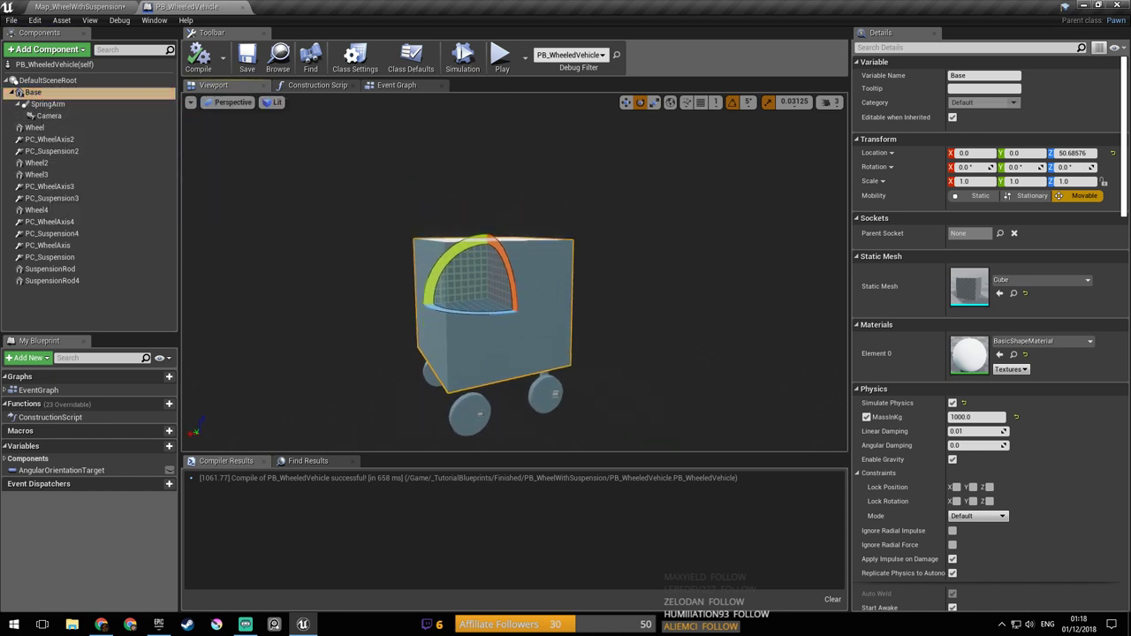
right_drag(453, 309, 442, 341)
Step: Inspect which components PC_WheelAxis4 and PC_Suspension4 constrain at Wheel4, and save the blueprint
click(62, 224)
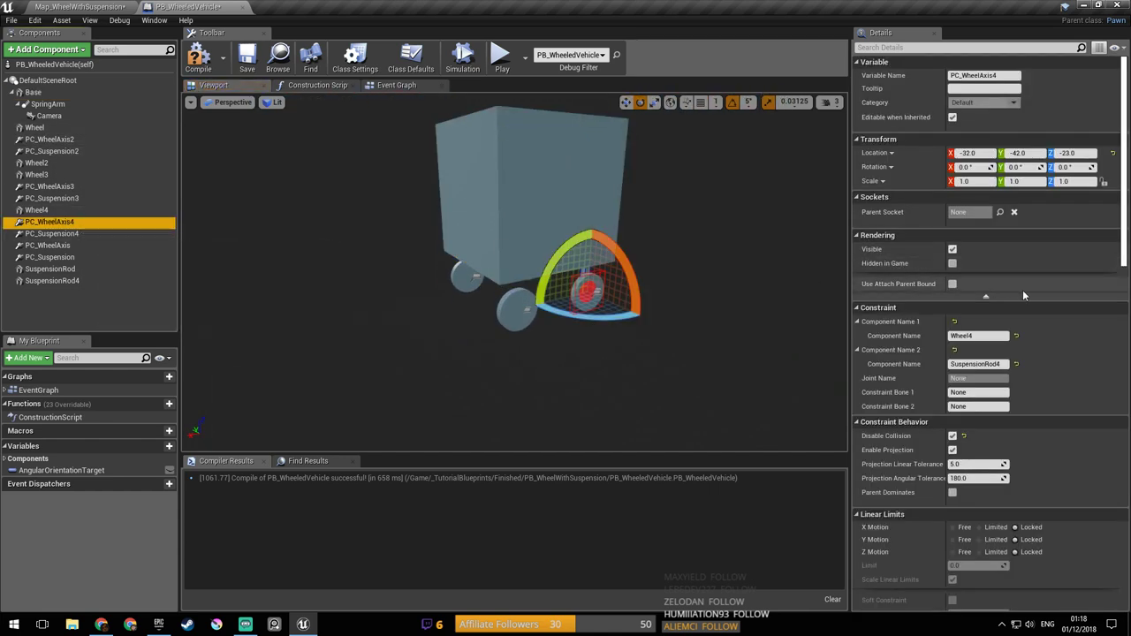
scroll(1020, 294, down, 5)
click(988, 269)
right_drag(654, 291, 495, 291)
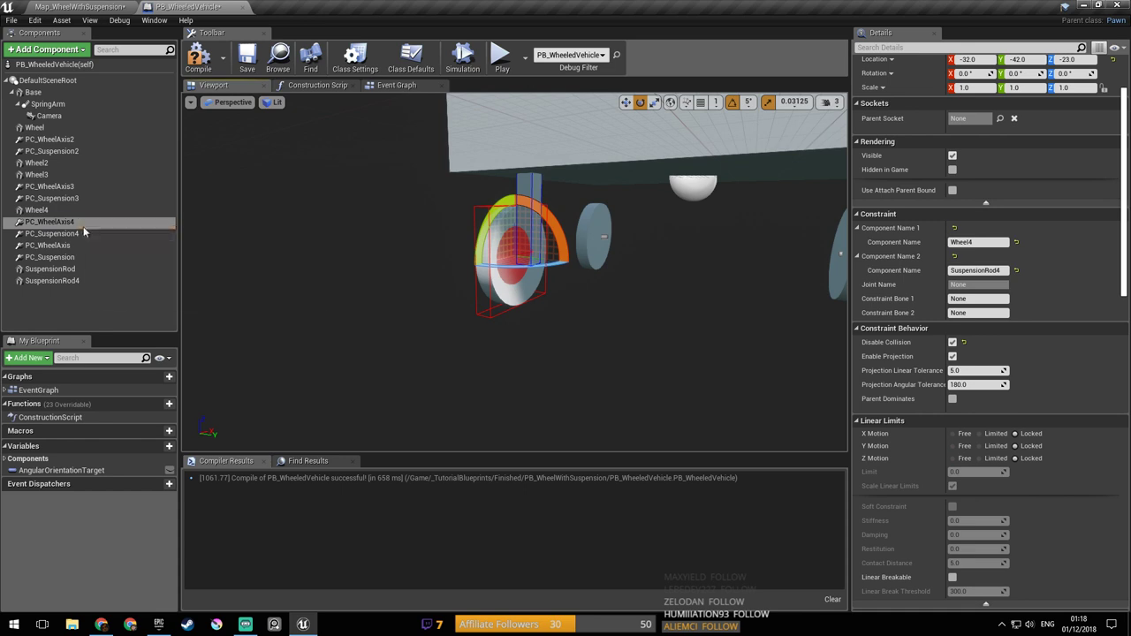
click(97, 233)
right_drag(550, 151, 535, 151)
click(978, 270)
click(986, 243)
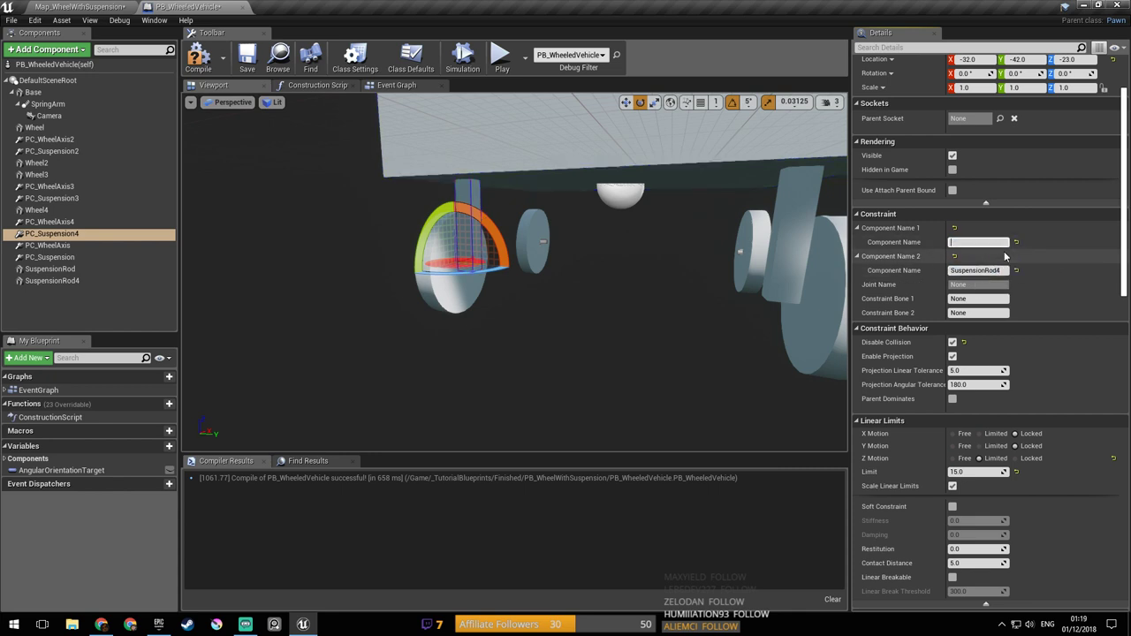
right_drag(714, 242, 636, 245)
key(ctrl+s)
Step: Inspect the Wheel component and the component names constrained by PC_WheelAxis and PC_Suspension
right_drag(521, 309, 468, 305)
click(521, 322)
right_drag(402, 279, 385, 280)
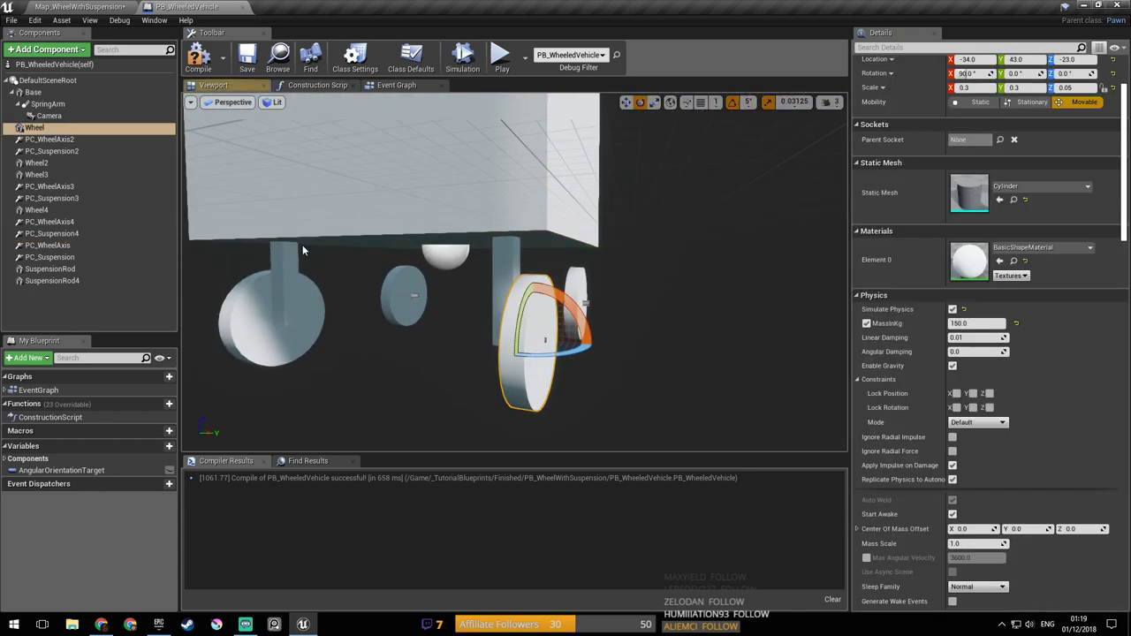
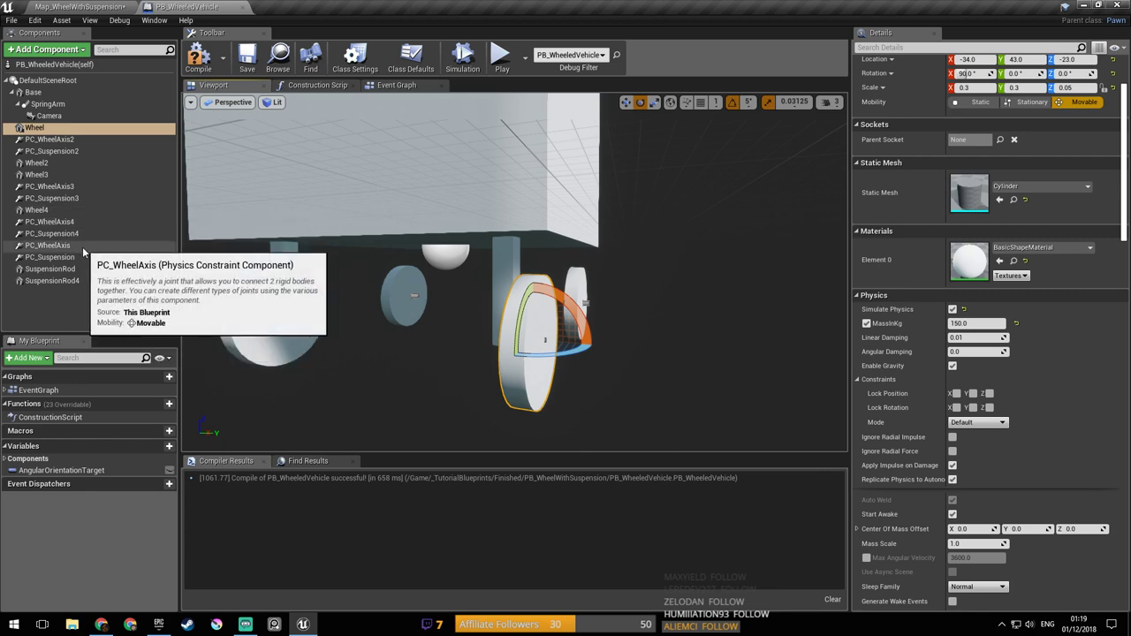
click(82, 246)
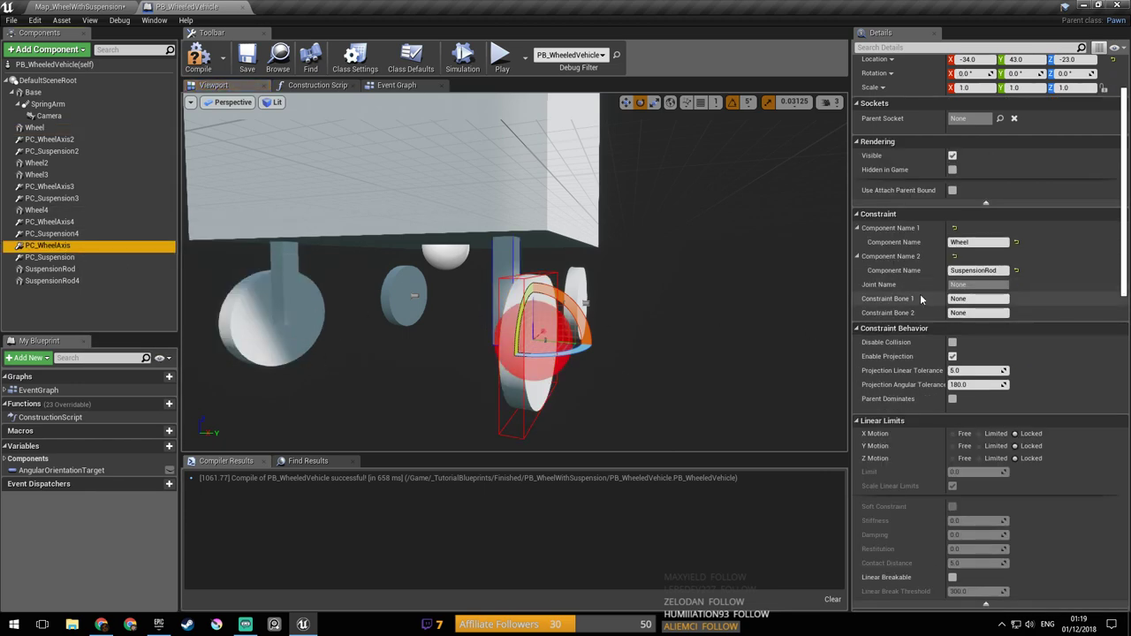
click(132, 257)
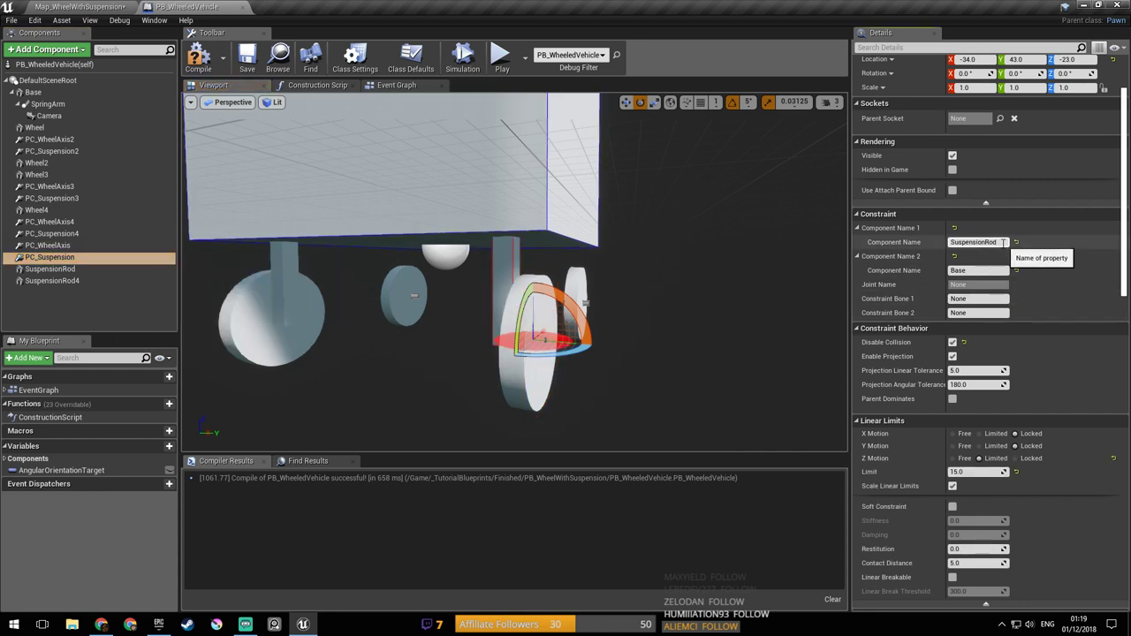
Step: Swap PC_Suspension's constrained components, making Base the first component and SuspensionRod the second, and save the blueprint
text(SuspensionRod)
key(Return)
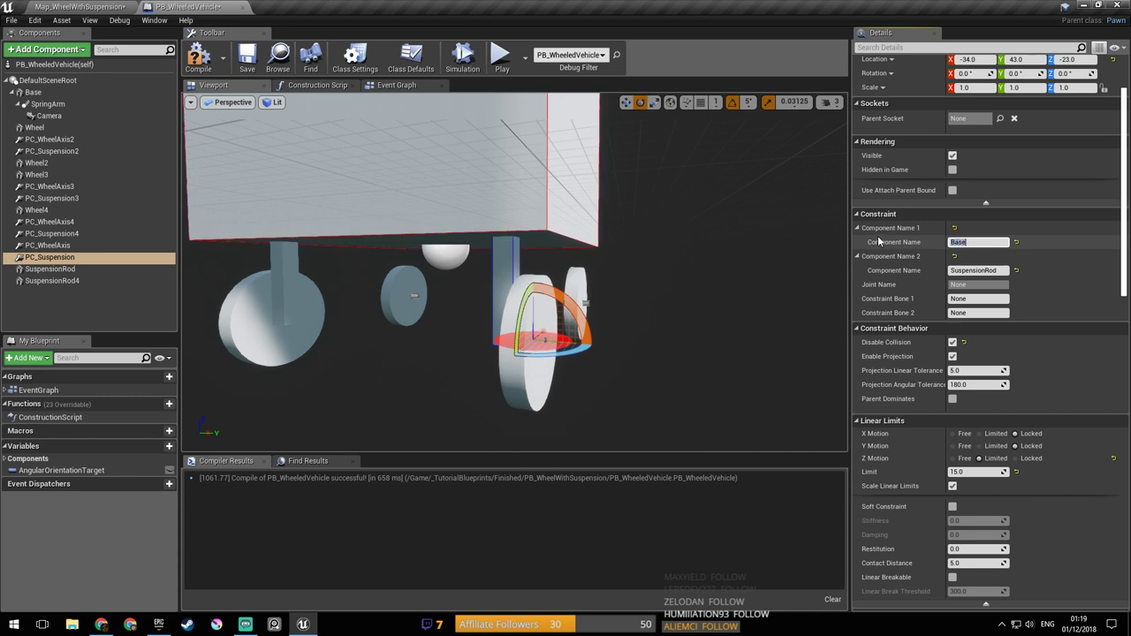
key(Return)
click(244, 61)
Step: Play-test the Map_WheelWithSuspension level repeatedly, reversing and steering the vehicle, and end the session
click(79, 6)
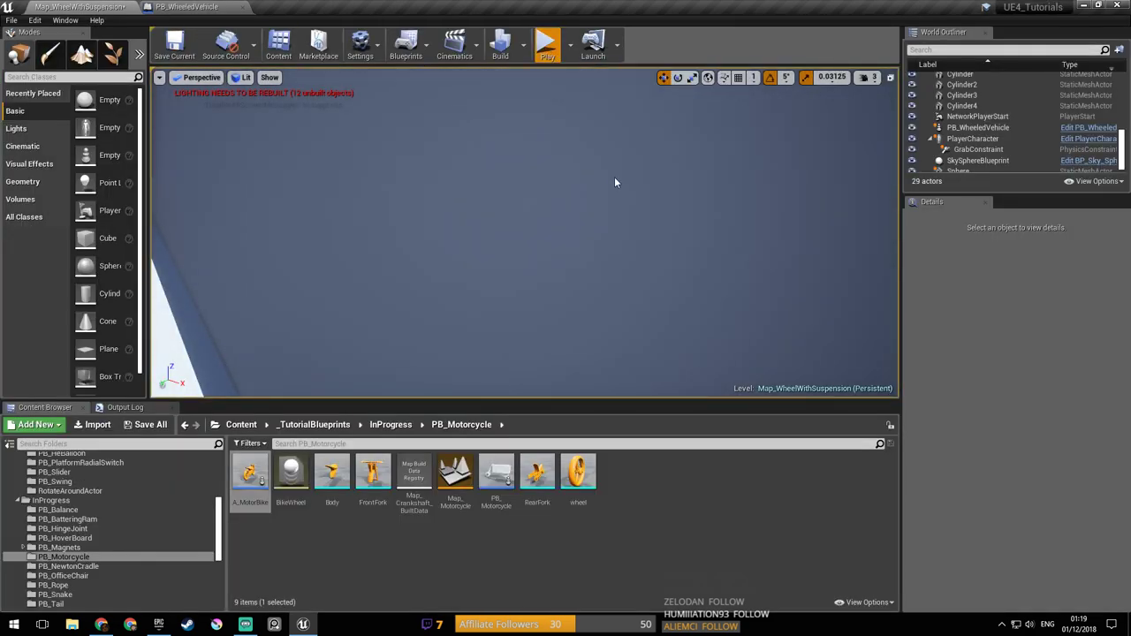
key(alt+p)
key(s)
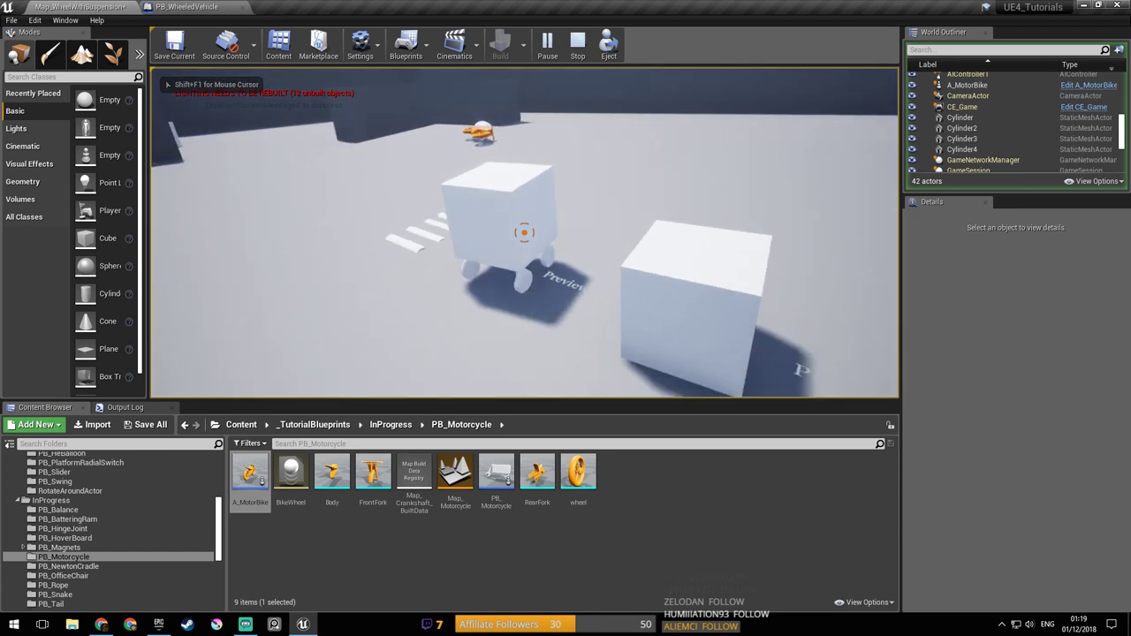
key(a)
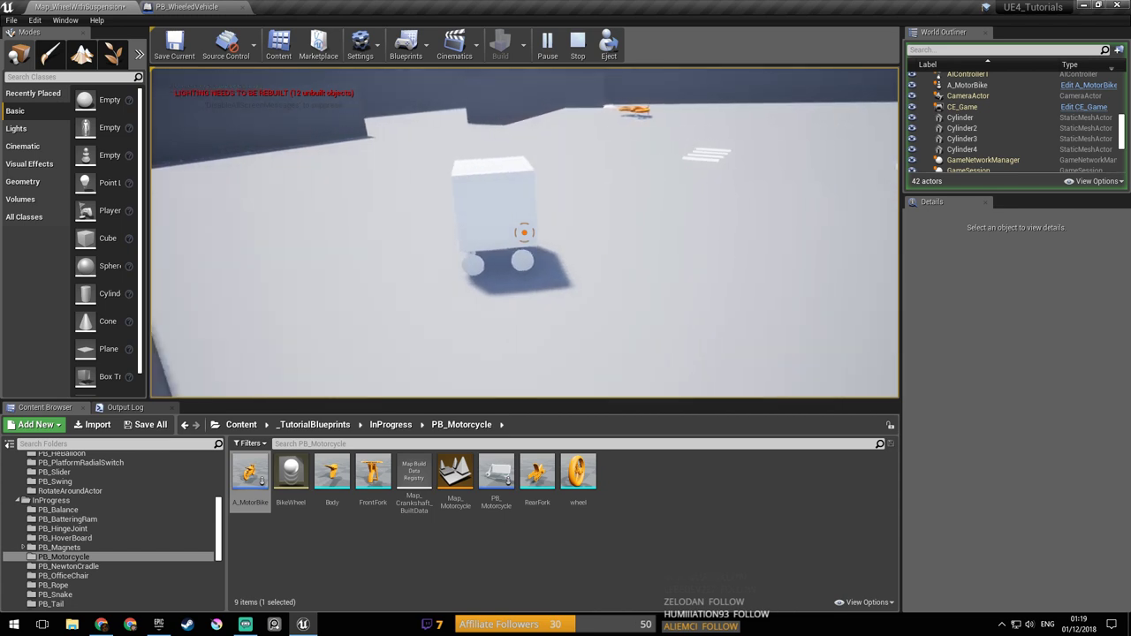
key(a)
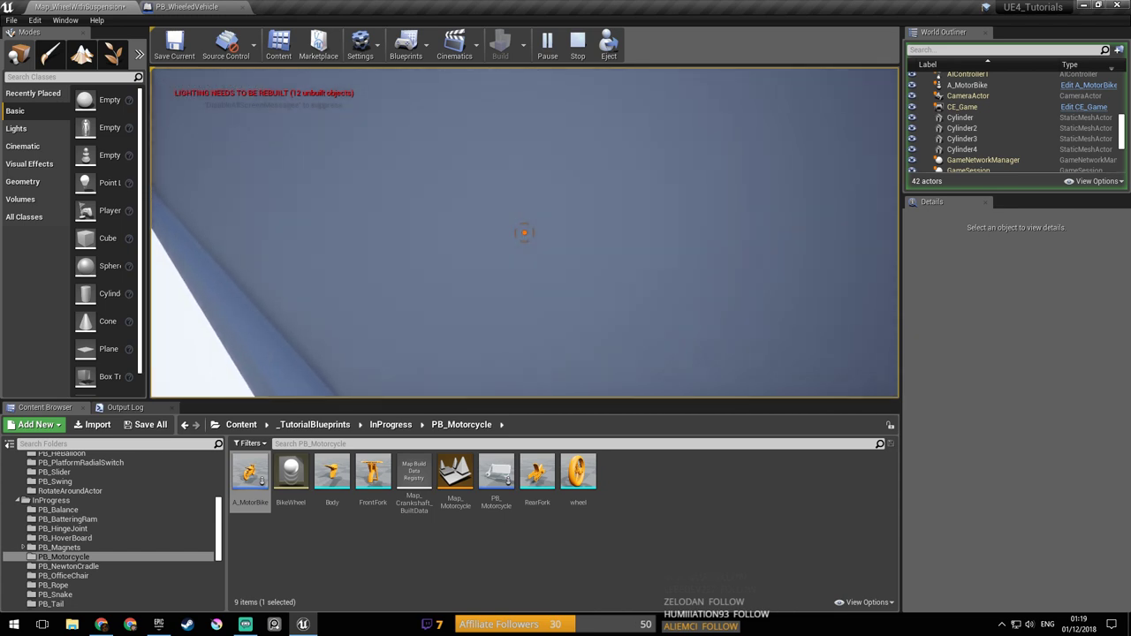
click(577, 41)
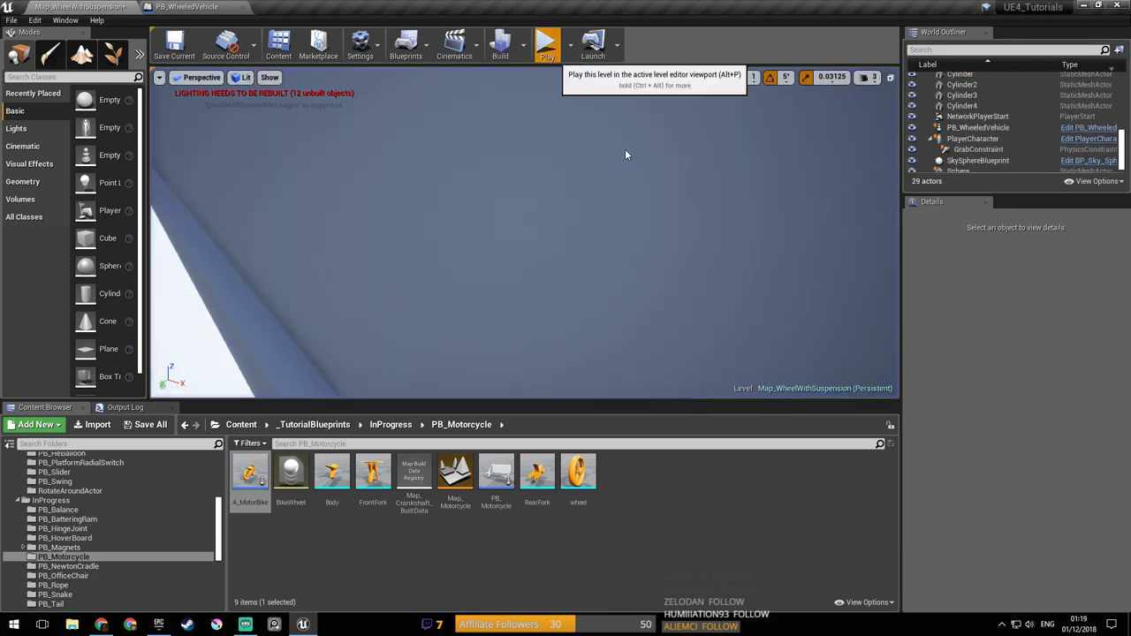
click(543, 42)
key(s)
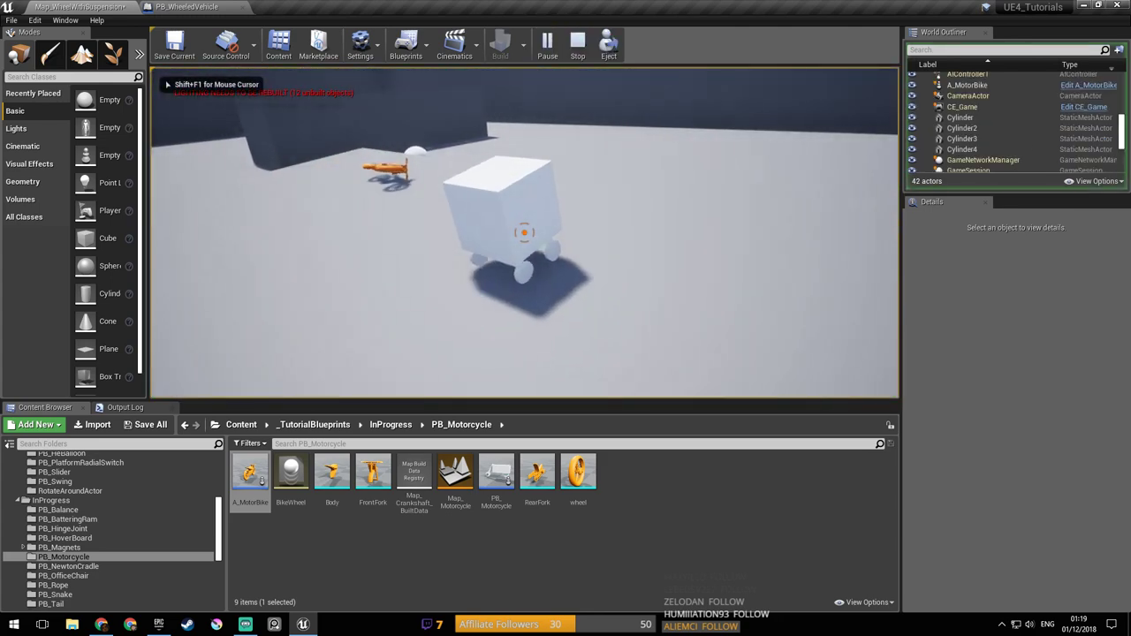
key(Escape)
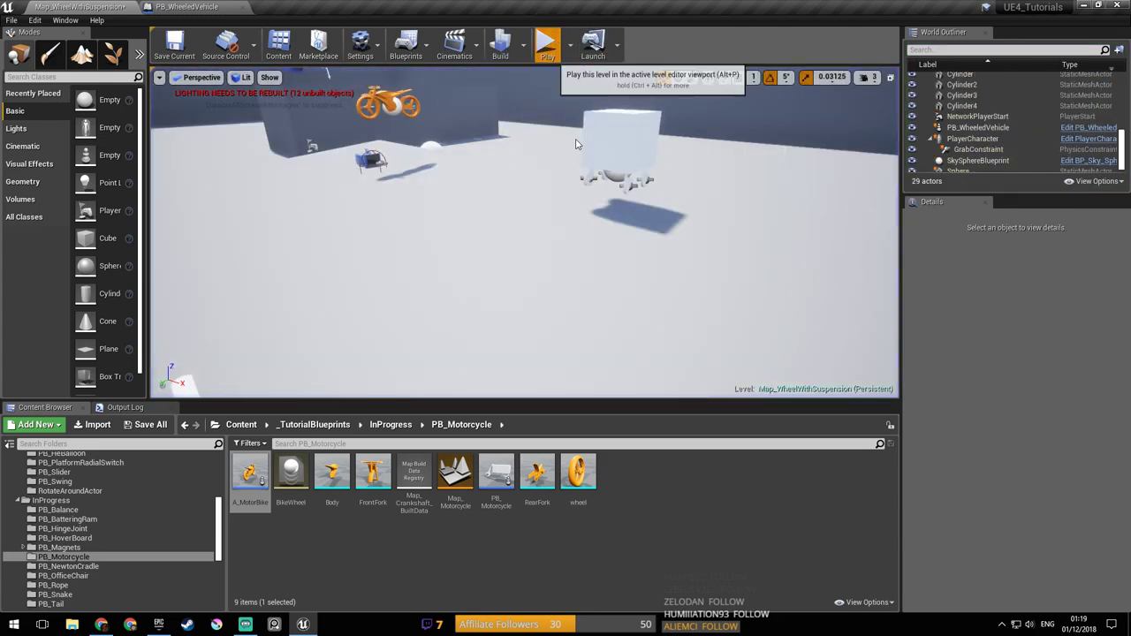
click(544, 42)
key(Escape)
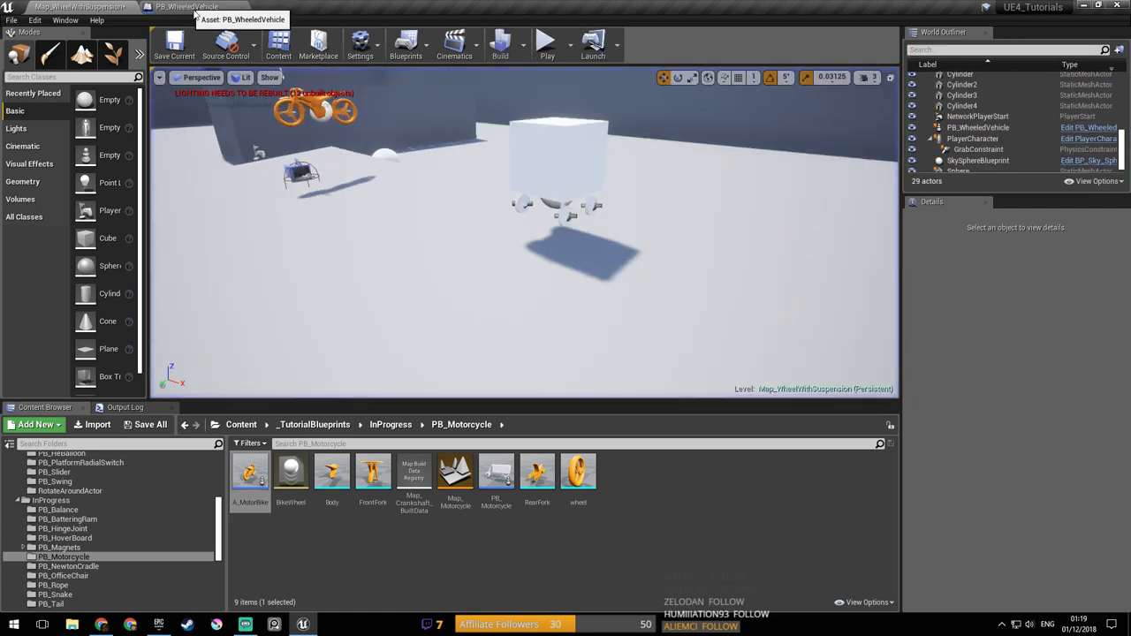
Step: Rotate the SpringArm in PB_WheeledVehicle to about -572.5° in Z to reorient the camera, and compile the blueprint
click(217, 6)
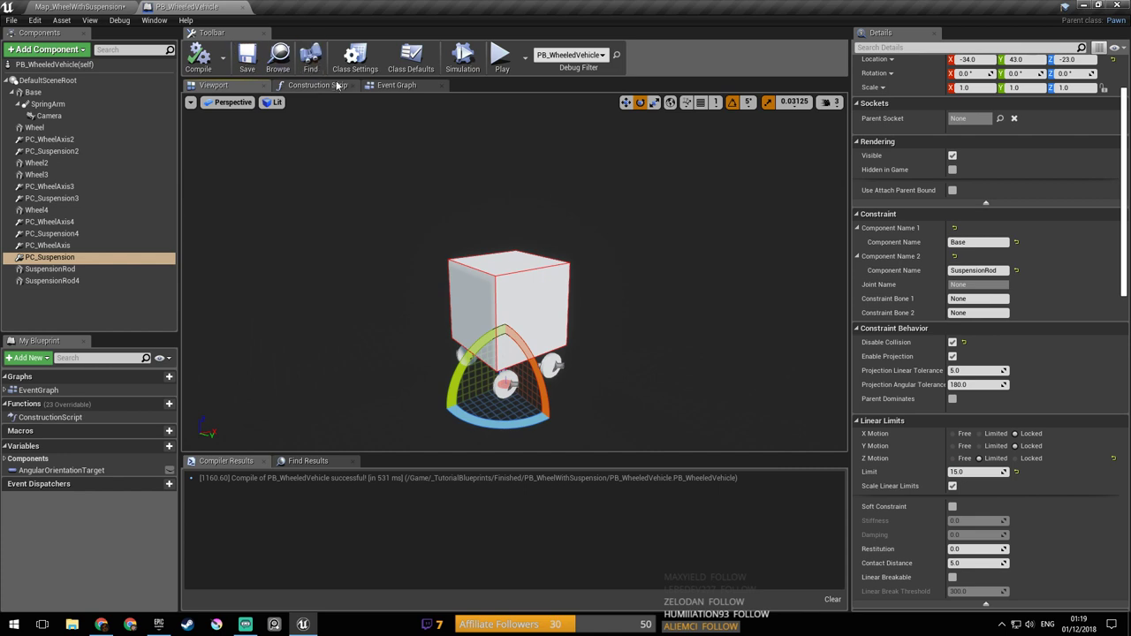
click(34, 93)
click(61, 106)
mouse_move(674, 256)
right_down()
mouse_move(707, 257)
mouse_move(675, 256)
right_up()
mouse_move(611, 346)
right_down()
mouse_move(486, 358)
mouse_move(592, 349)
right_up()
mouse_move(474, 372)
right_down()
mouse_move(442, 372)
mouse_move(474, 372)
right_up()
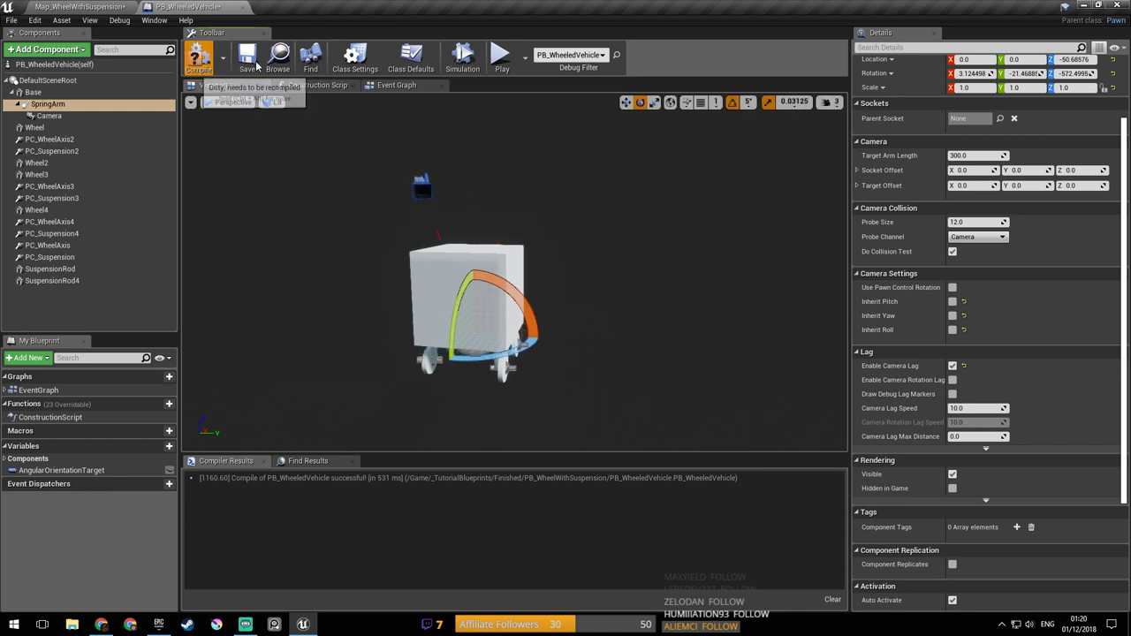
Step: Play-test the level with the reoriented camera, driving the vehicle forward and steering it, and end the session
click(116, 5)
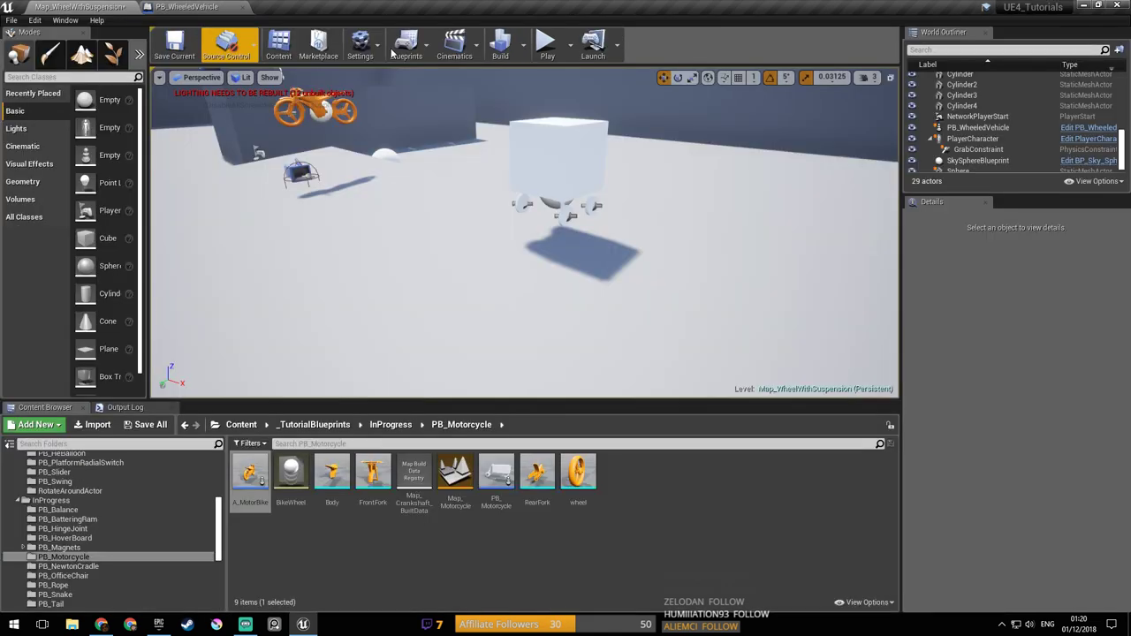
click(557, 45)
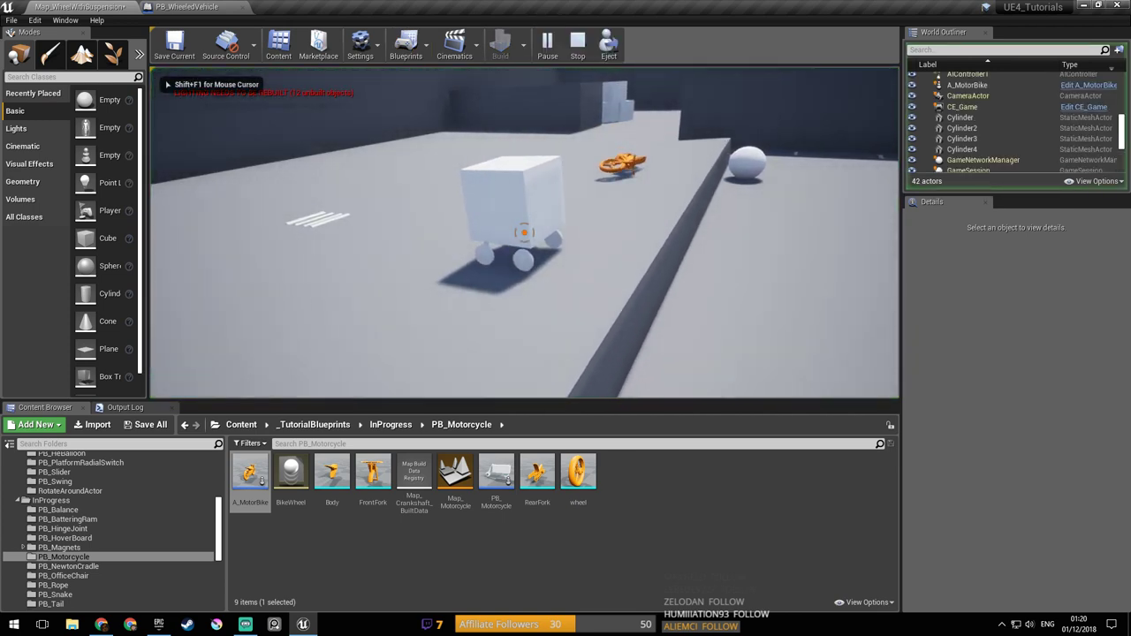
key(w)
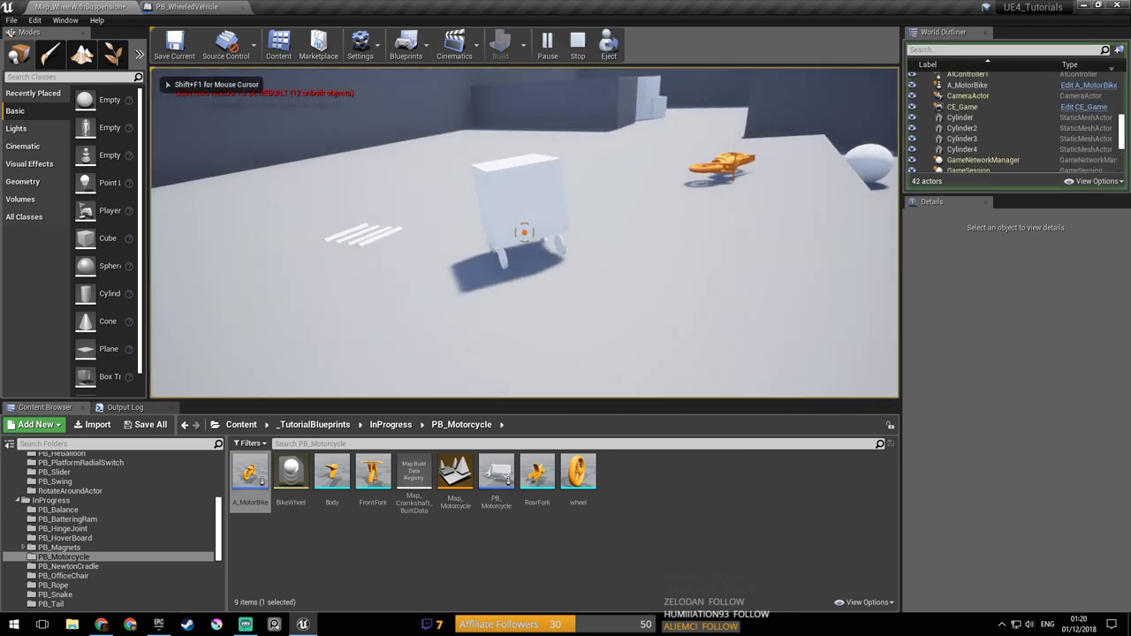
key(w)
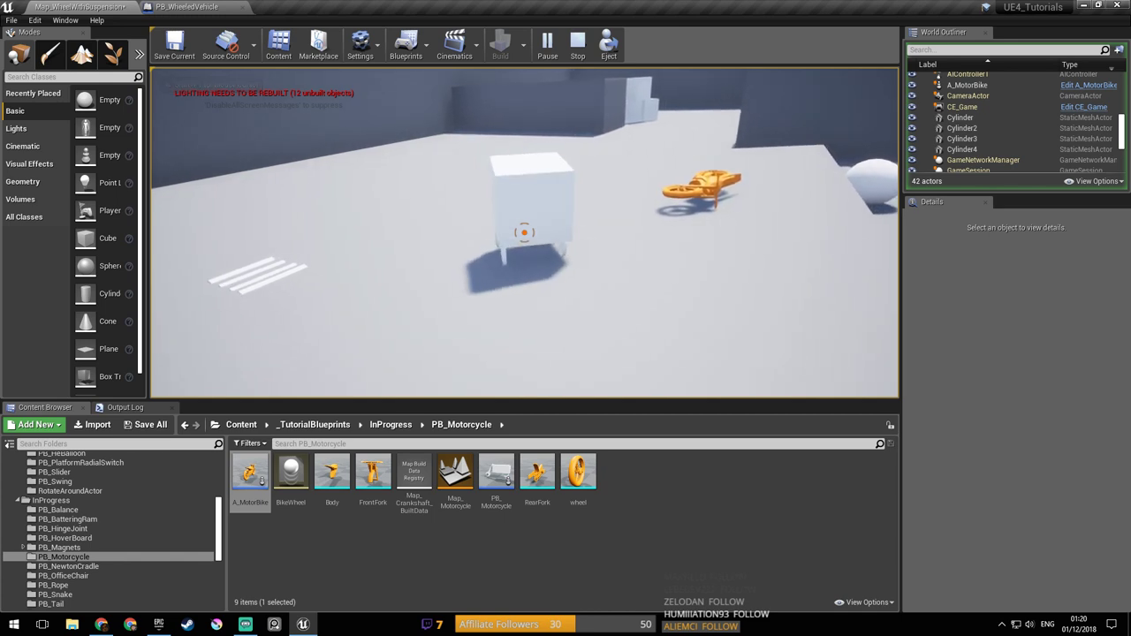
key(w)
key(d)
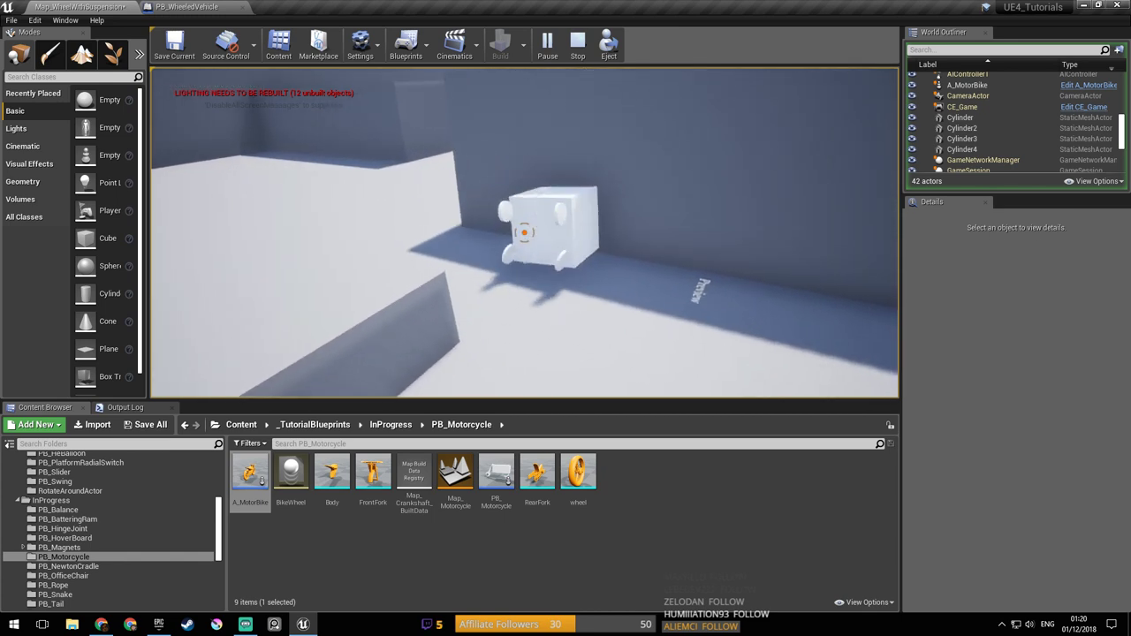
key(Escape)
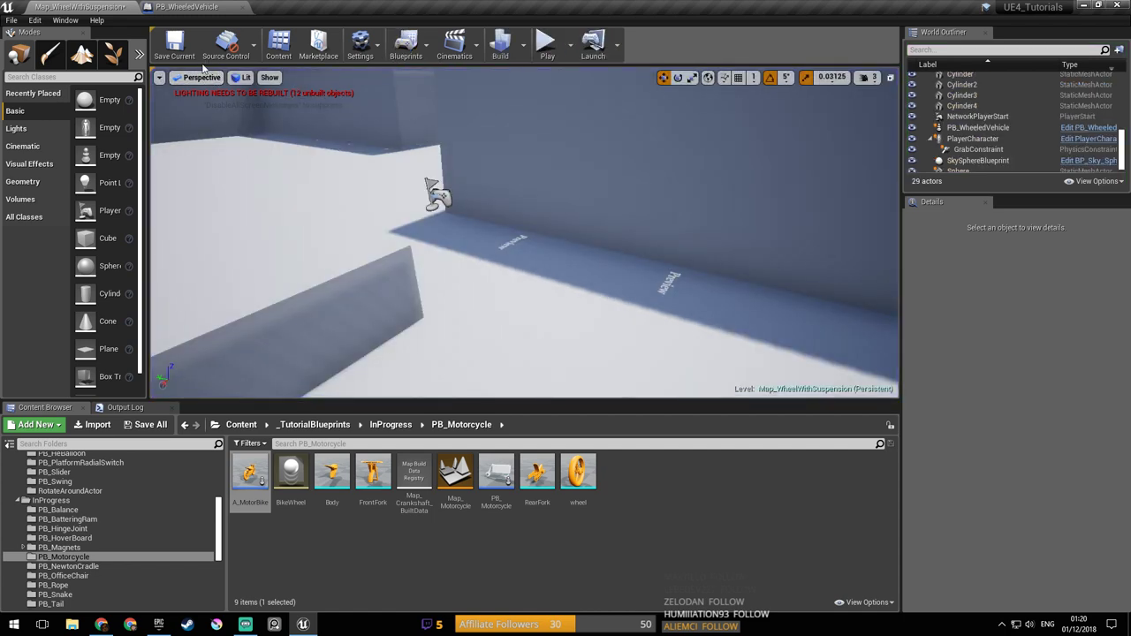
Step: Check PC_Suspension4 in PB_WheeledVehicle and set PC_WheelAxis to constrain SuspensionRod as the first component and Wheel as the second
click(196, 6)
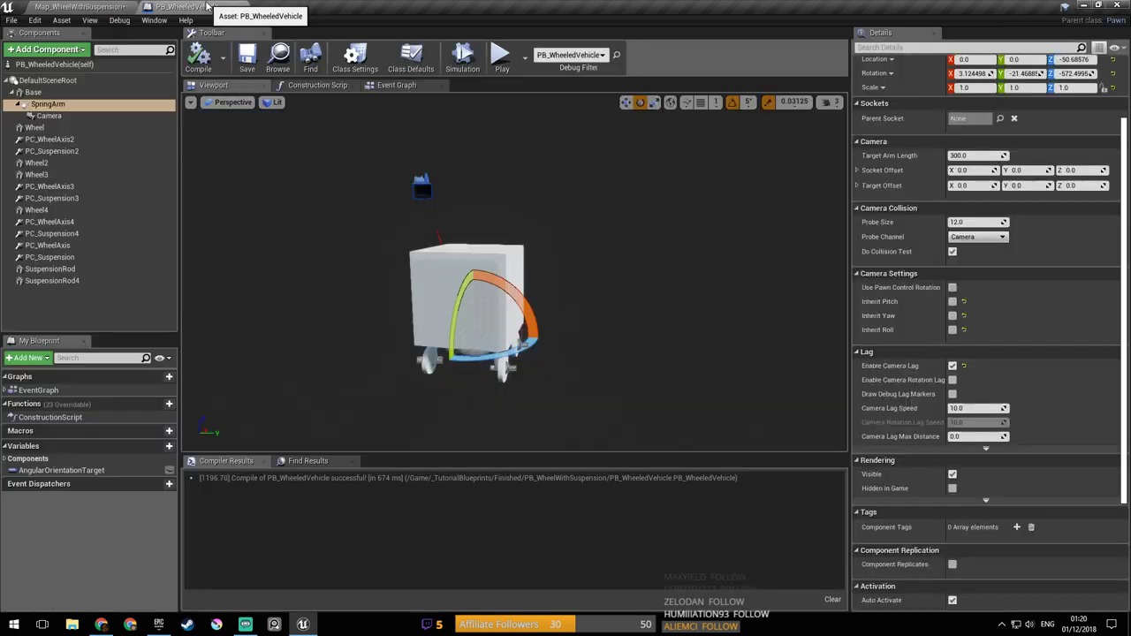
right_drag(408, 266, 494, 236)
right_drag(423, 248, 422, 248)
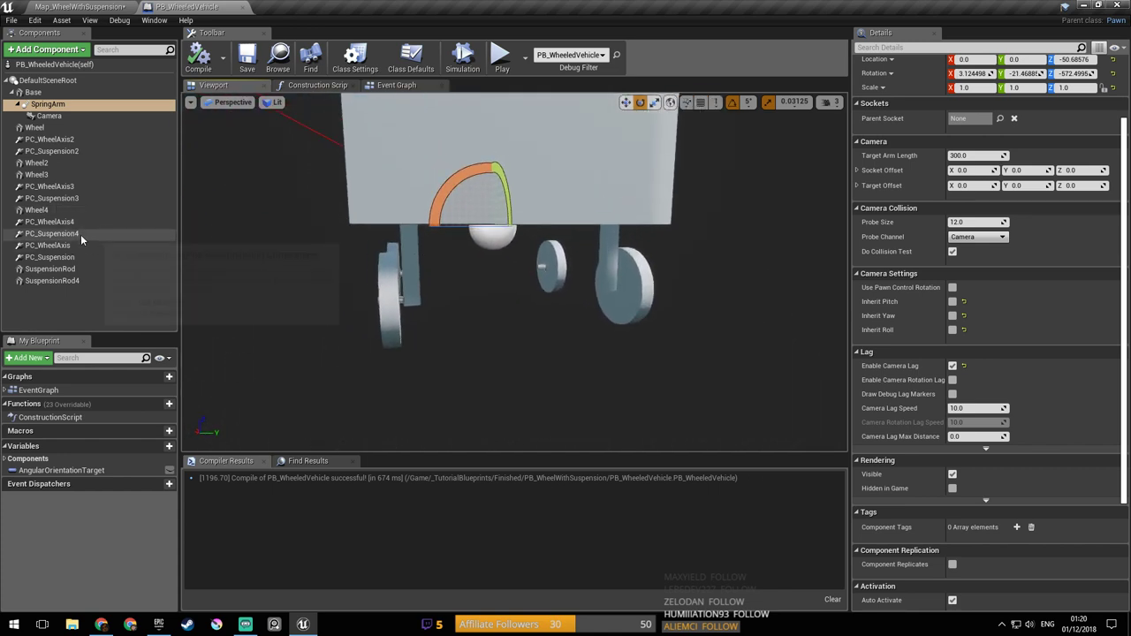
click(80, 234)
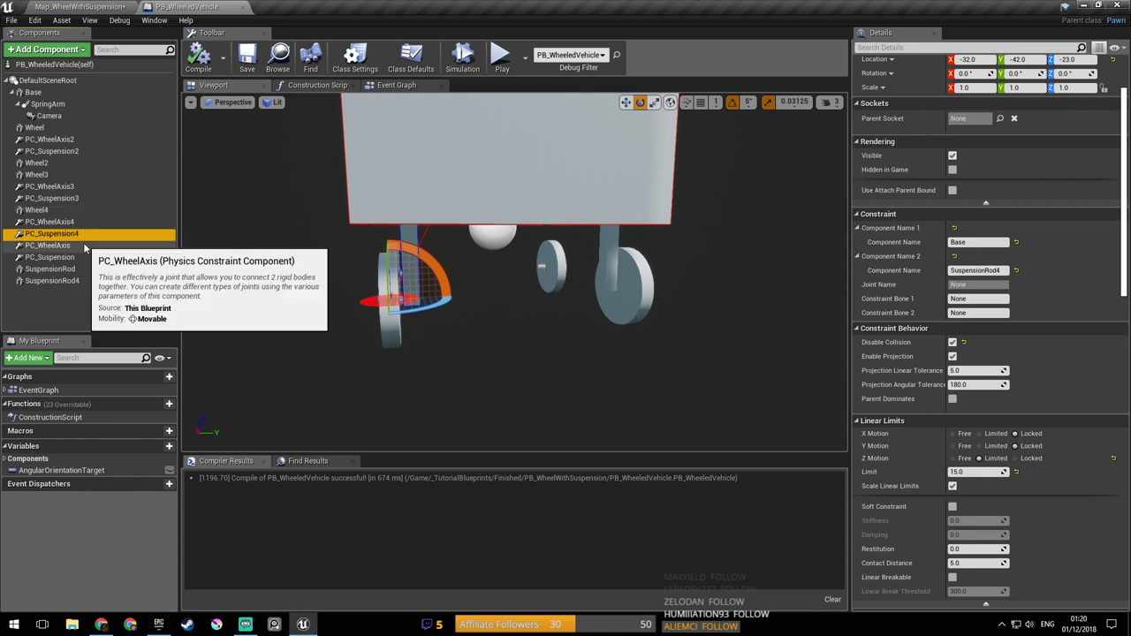
click(53, 246)
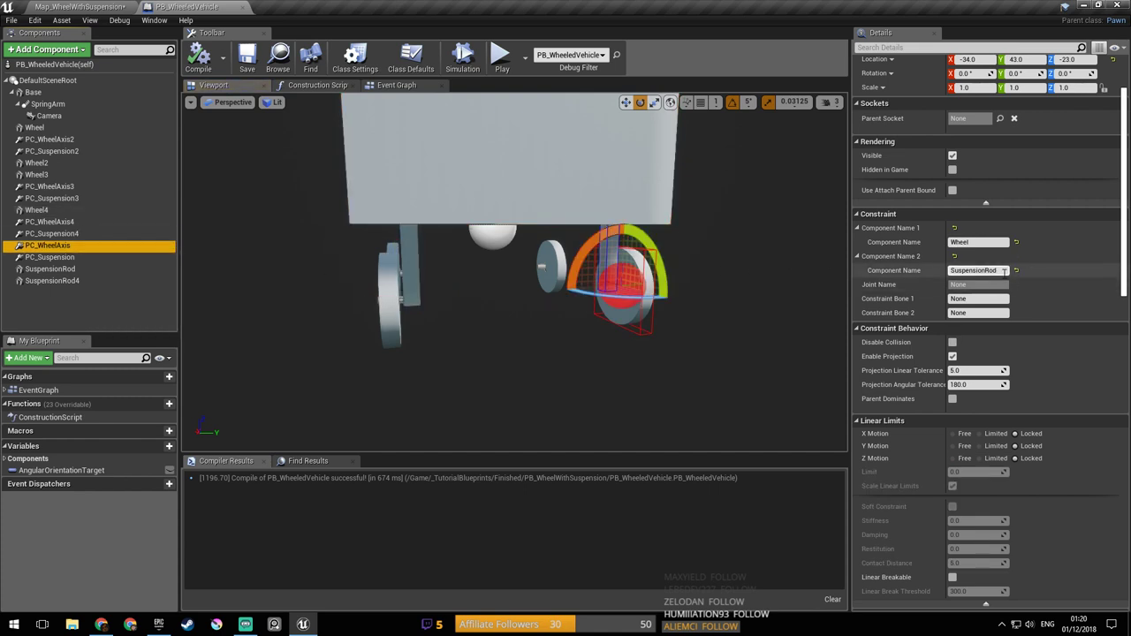
text(SuspensionRod)
key(Return)
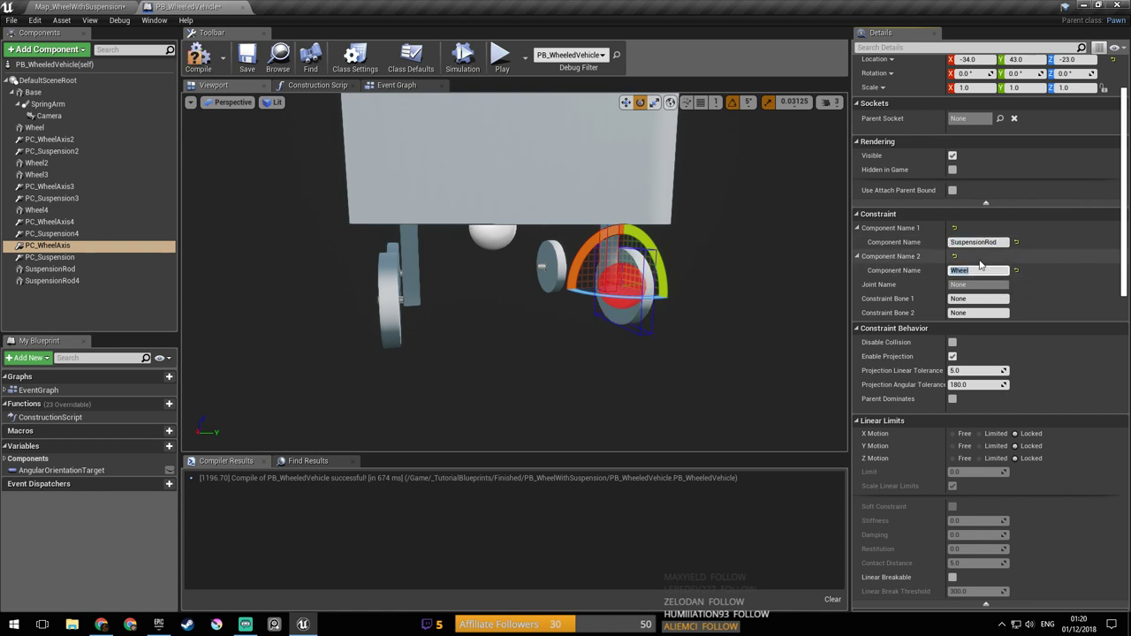
key(Return)
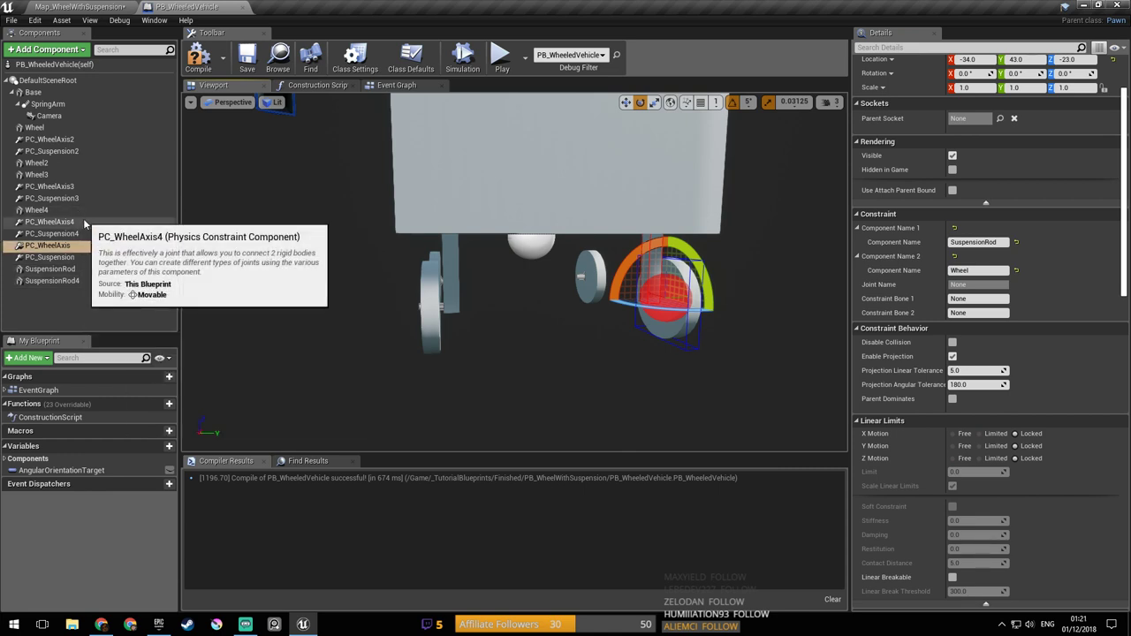
Step: Swap PC_WheelAxis4's component names, making SuspensionRod4 the first component and Wheel4 the second
click(85, 222)
click(1005, 270)
key(ctrl+c)
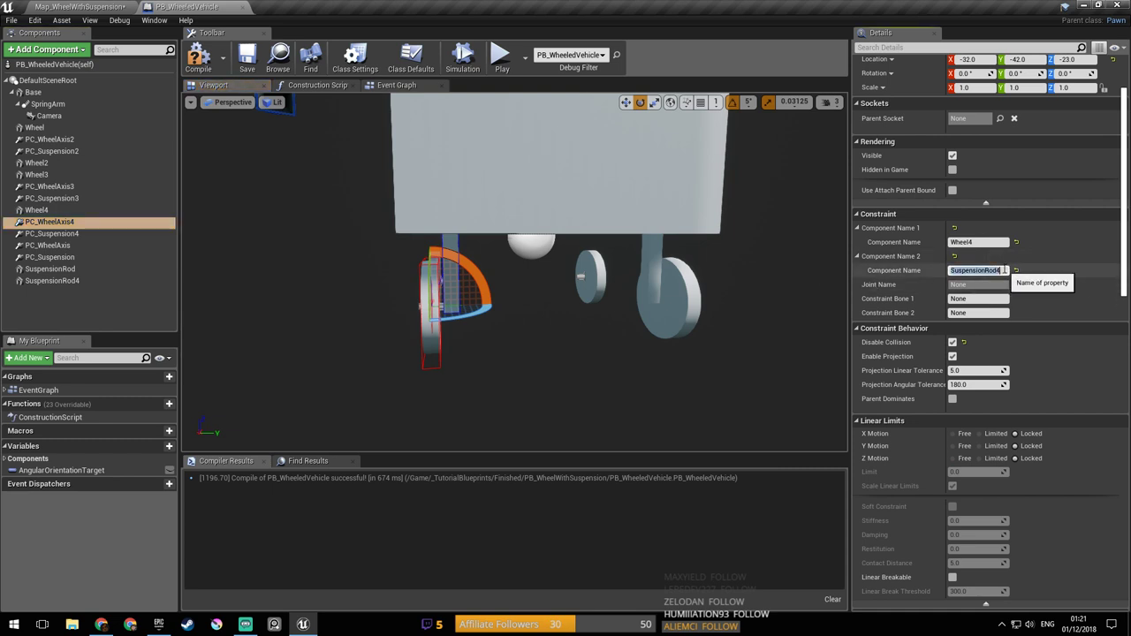
click(981, 241)
key(ctrl+v)
key(Return)
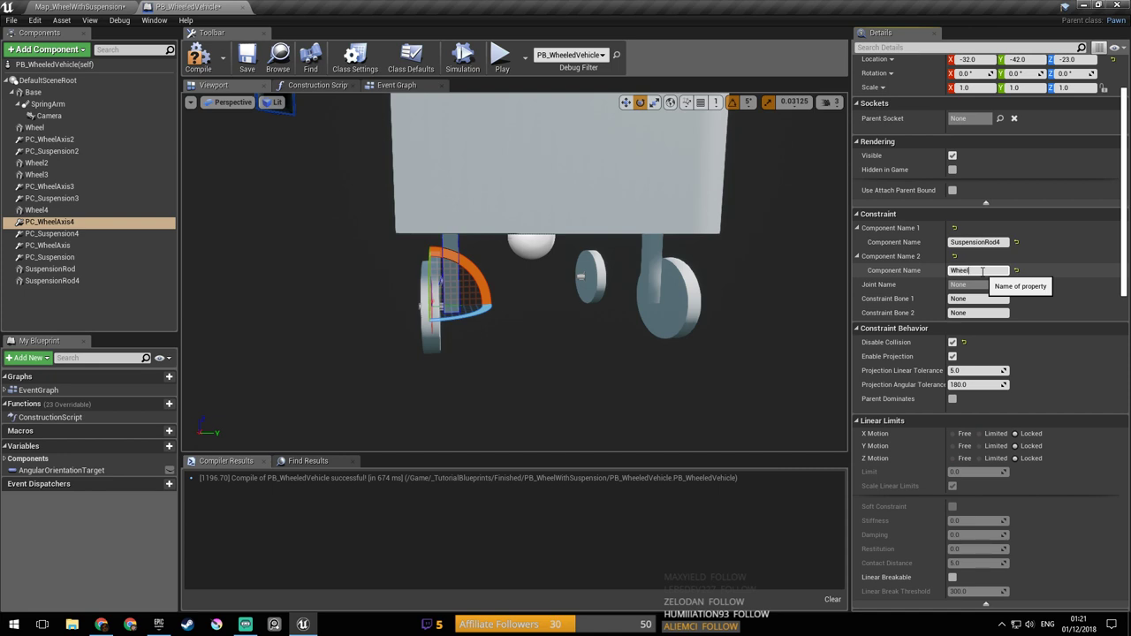
Step: Check the component names constrained by PC_Suspension4, and compile and save PB_WheeledVehicle
click(71, 234)
mouse_move(255, 181)
right_down()
mouse_move(244, 172)
mouse_move(274, 177)
mouse_move(255, 180)
right_up()
key(ctrl+s)
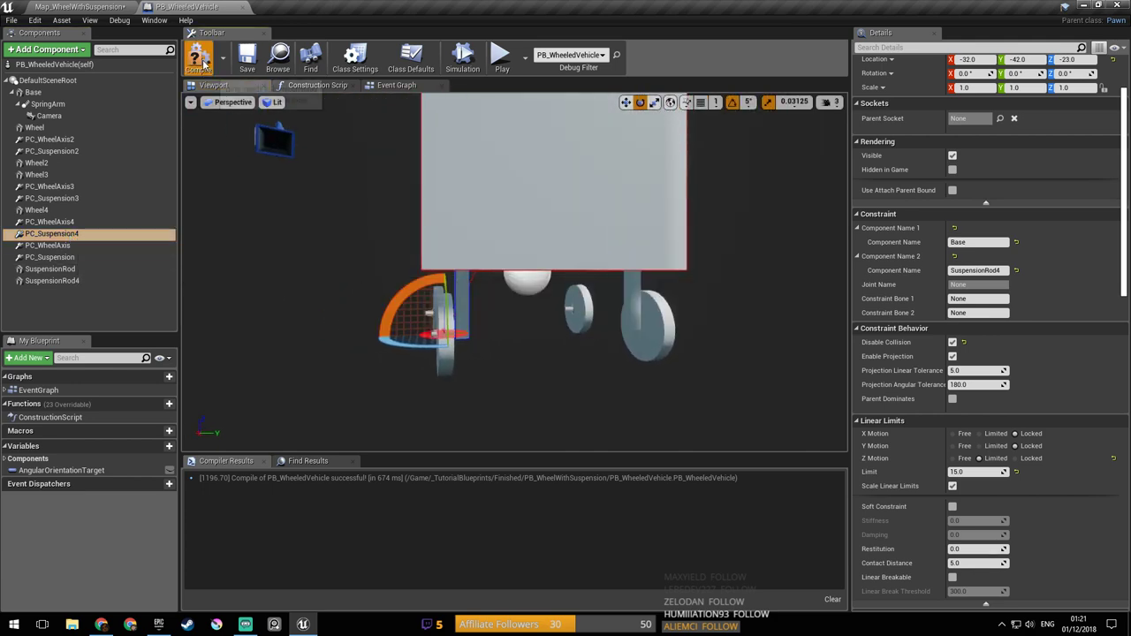
click(246, 59)
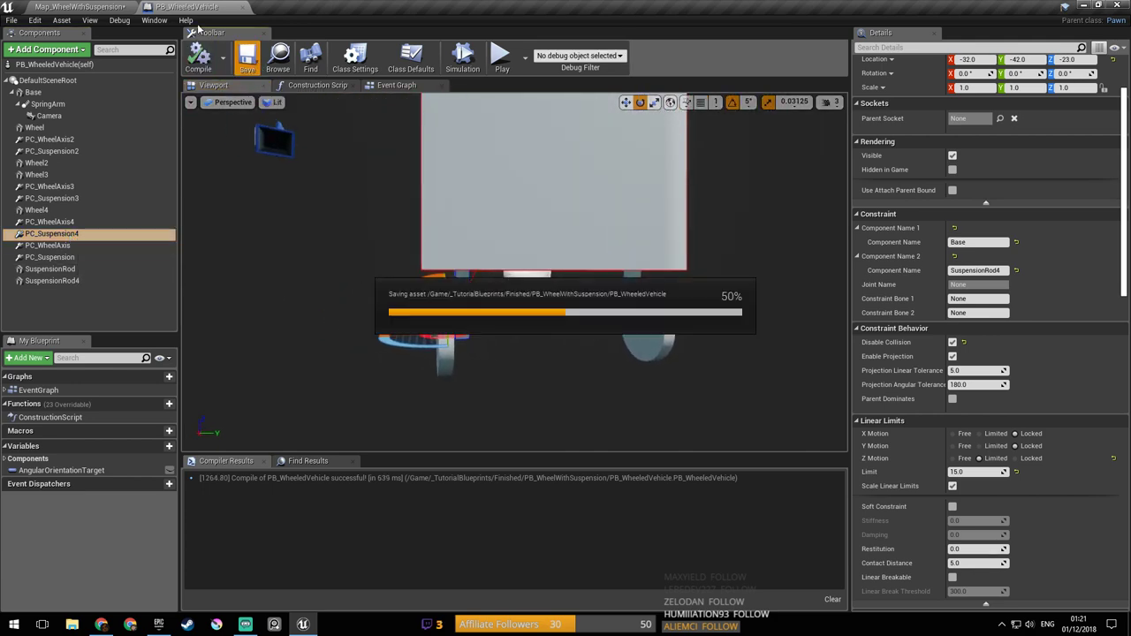
Step: Play-test the level with the swapped wheel-axis constraints, restarting once and driving the vehicle forward, and end the session
click(133, 7)
click(548, 44)
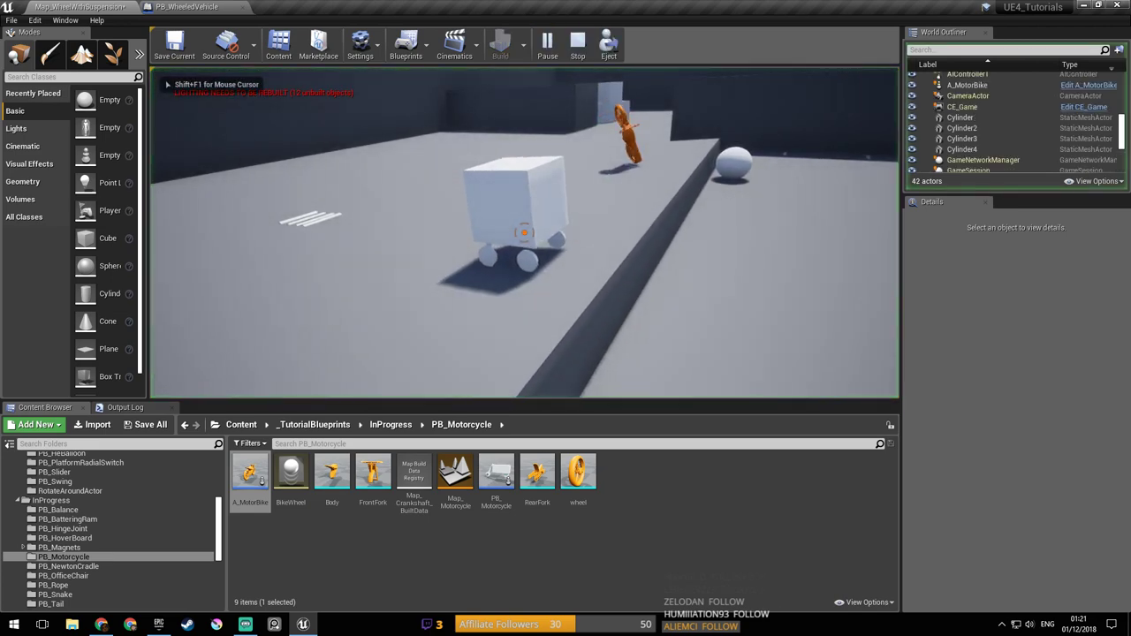
key(Escape)
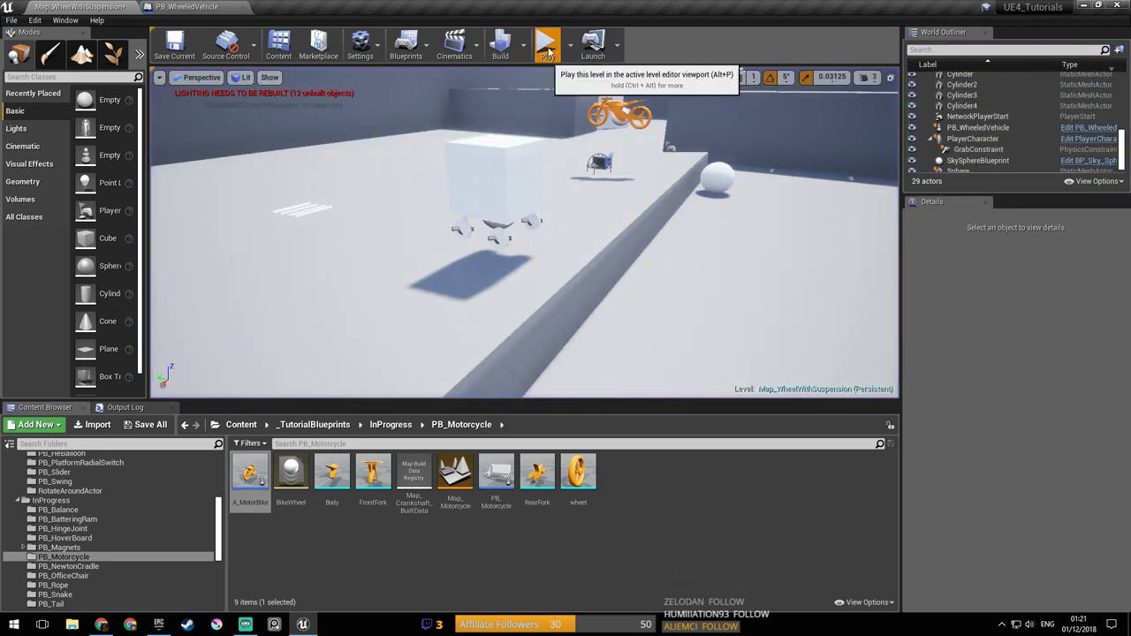
click(548, 44)
key(w)
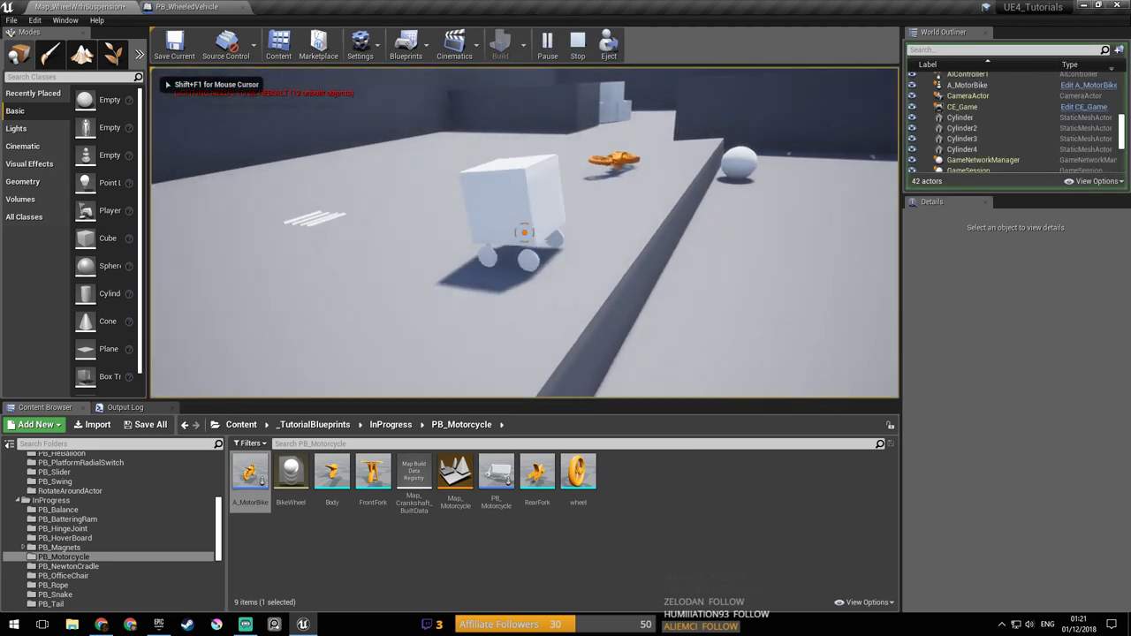
key(w)
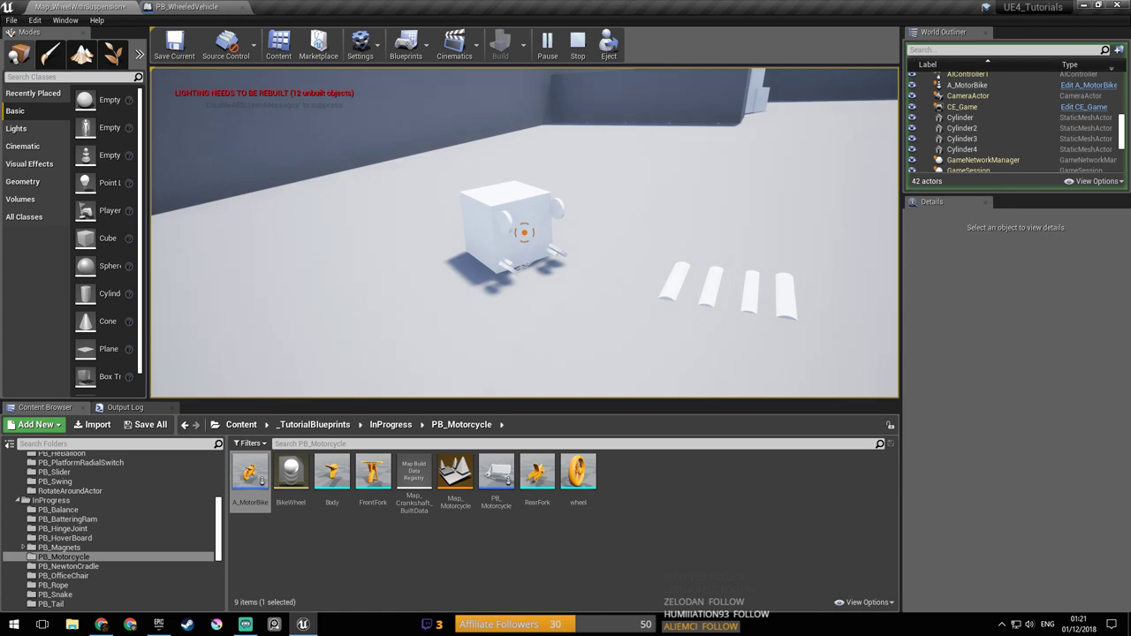
key(Escape)
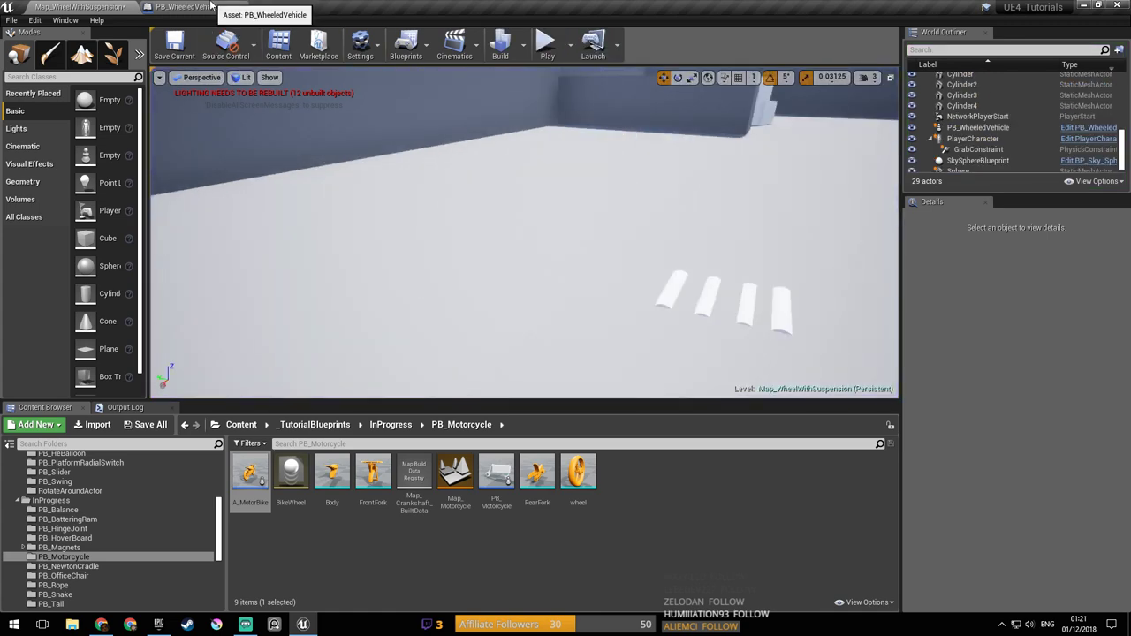
Step: Open the A_MotorBike blueprint and examine its forward-movement graph and the Body component's settings
click(209, 6)
click(83, 6)
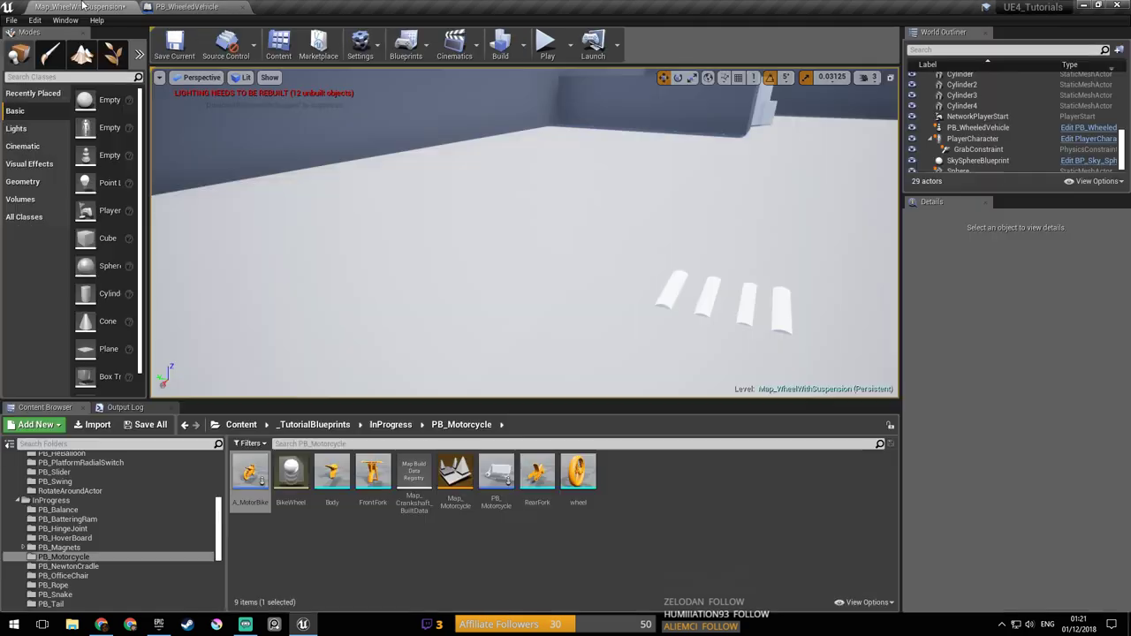
drag(251, 473, 440, 305)
scroll(481, 275, down, 5)
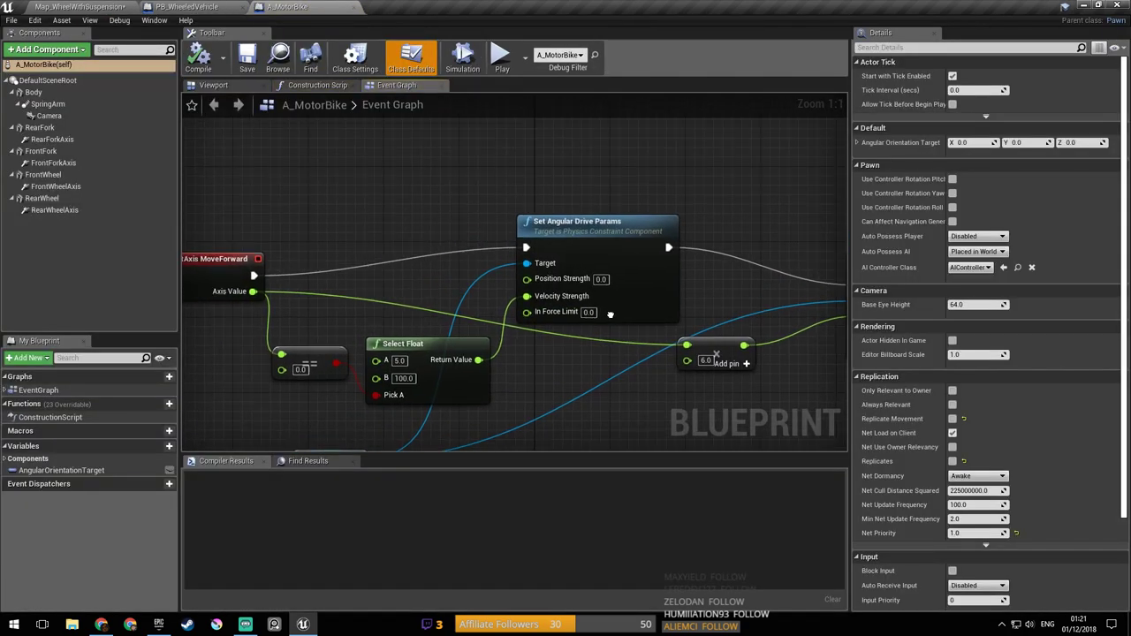
scroll(464, 249, up, 2)
right_drag(461, 244, 487, 268)
click(213, 85)
click(464, 252)
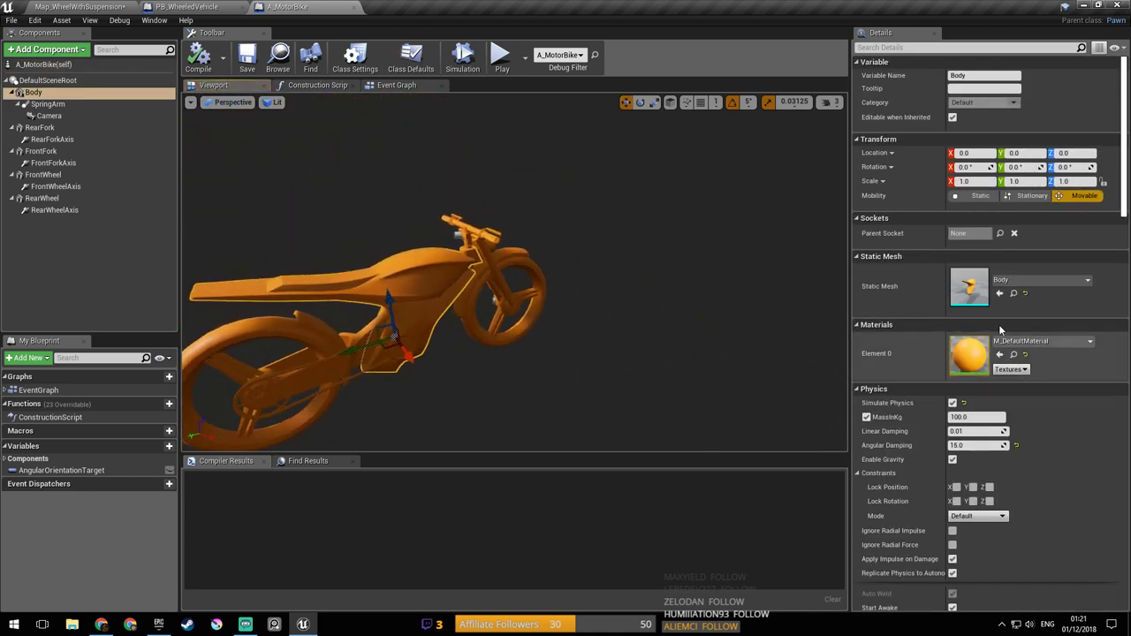
Step: Compare the physics mass settings of the motorbike's Body, FrontFork and FrontWheel components
scroll(1000, 378, down, 2)
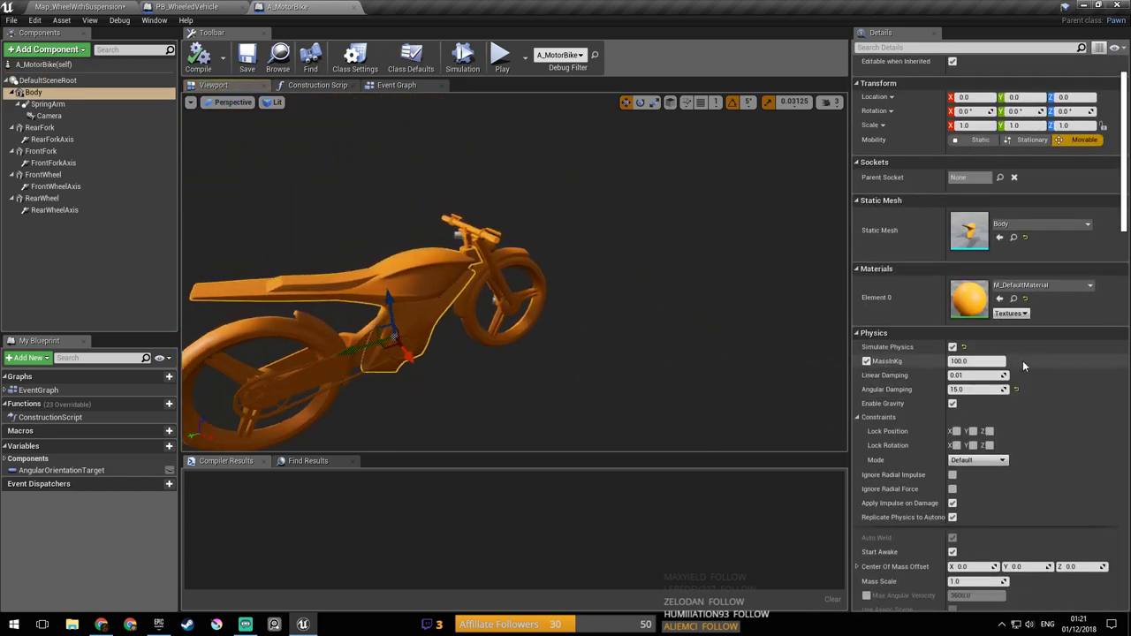
click(957, 361)
click(487, 257)
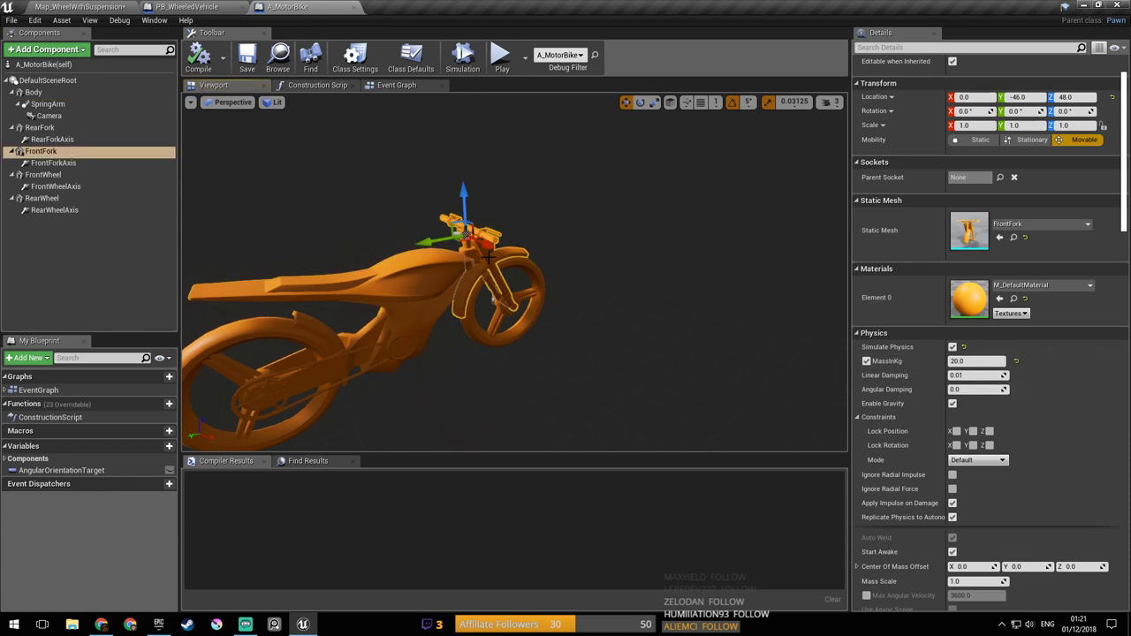
click(527, 265)
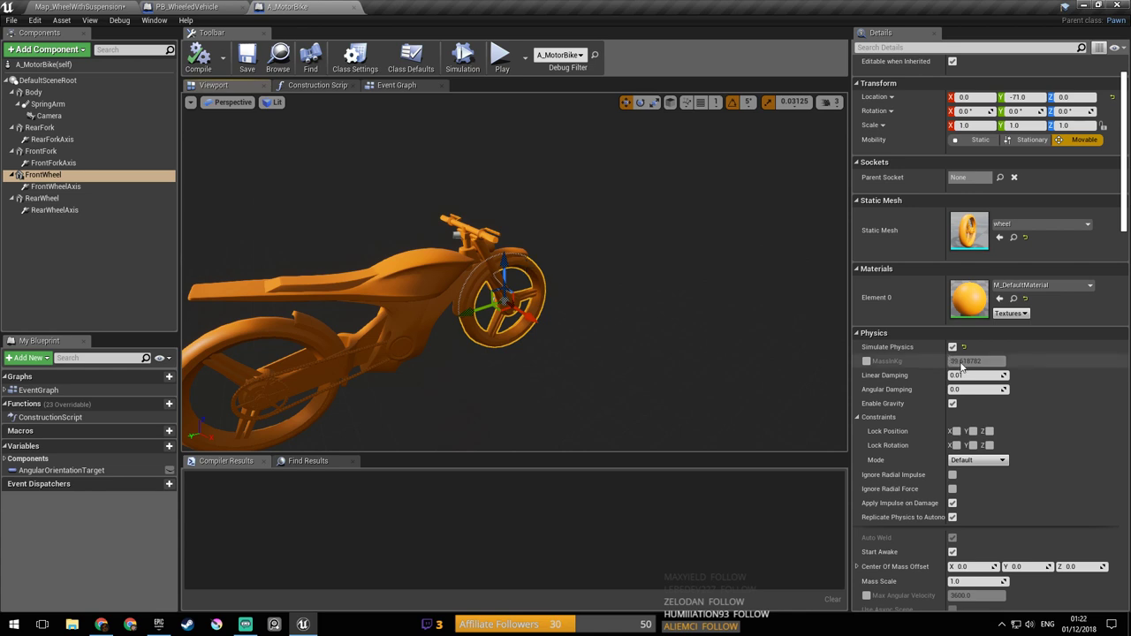
Step: In the PB_WheeledVehicle blueprint, set the Base component's mass to 500 kg and save the blueprint
click(185, 7)
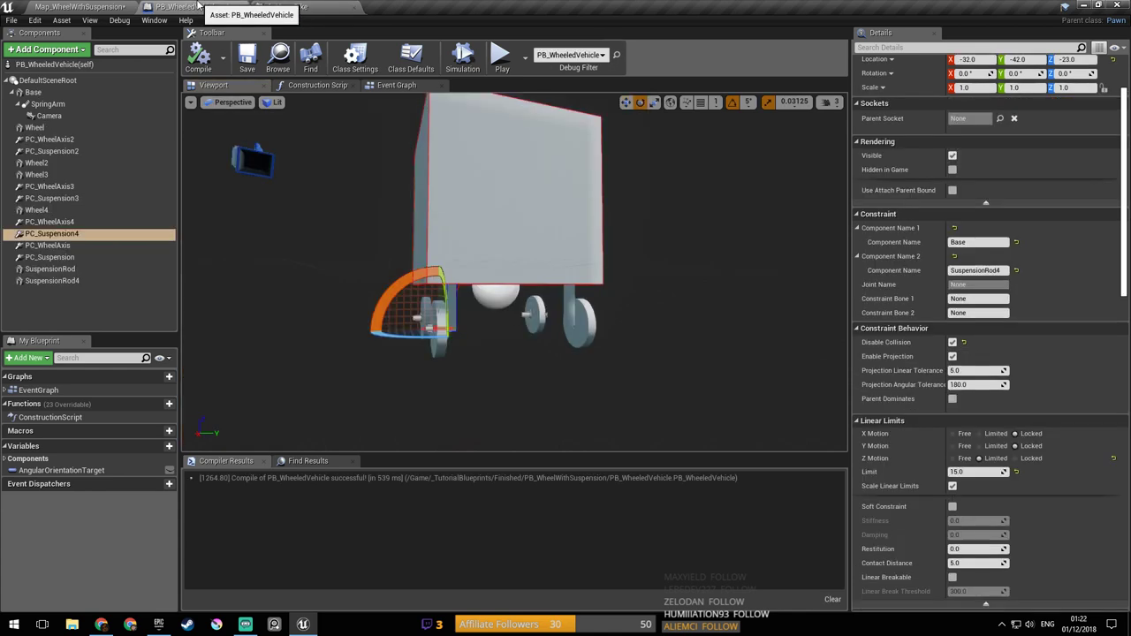
click(530, 247)
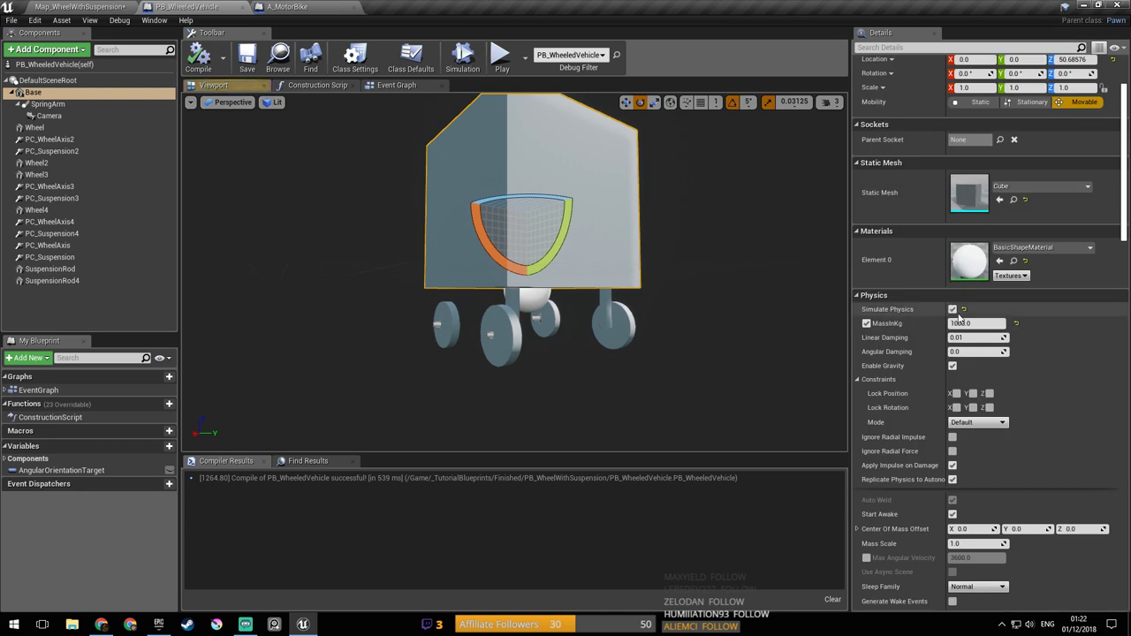
click(508, 307)
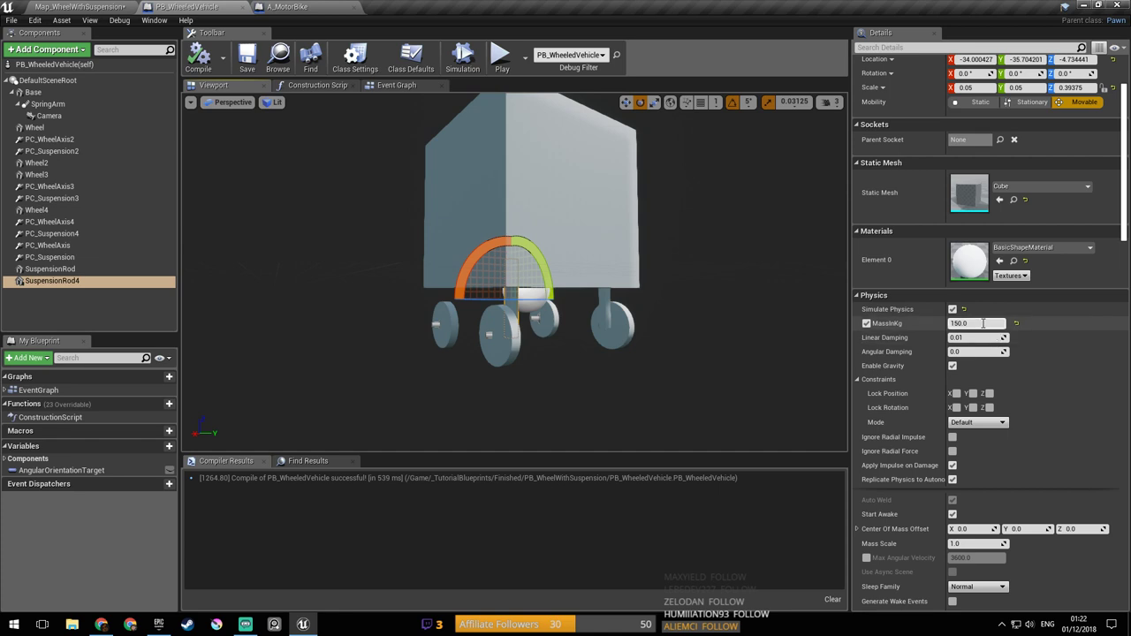
click(552, 264)
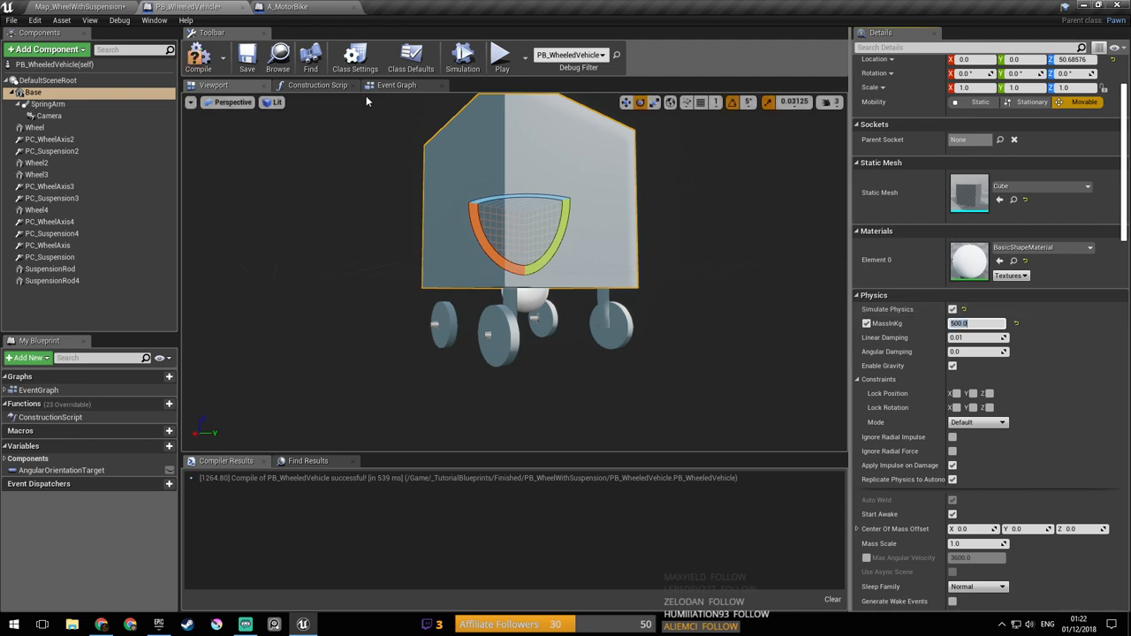
click(248, 60)
Step: Play-test the level with the lighter vehicle base, restarting once and driving and steering the vehicle, and end the session
click(80, 6)
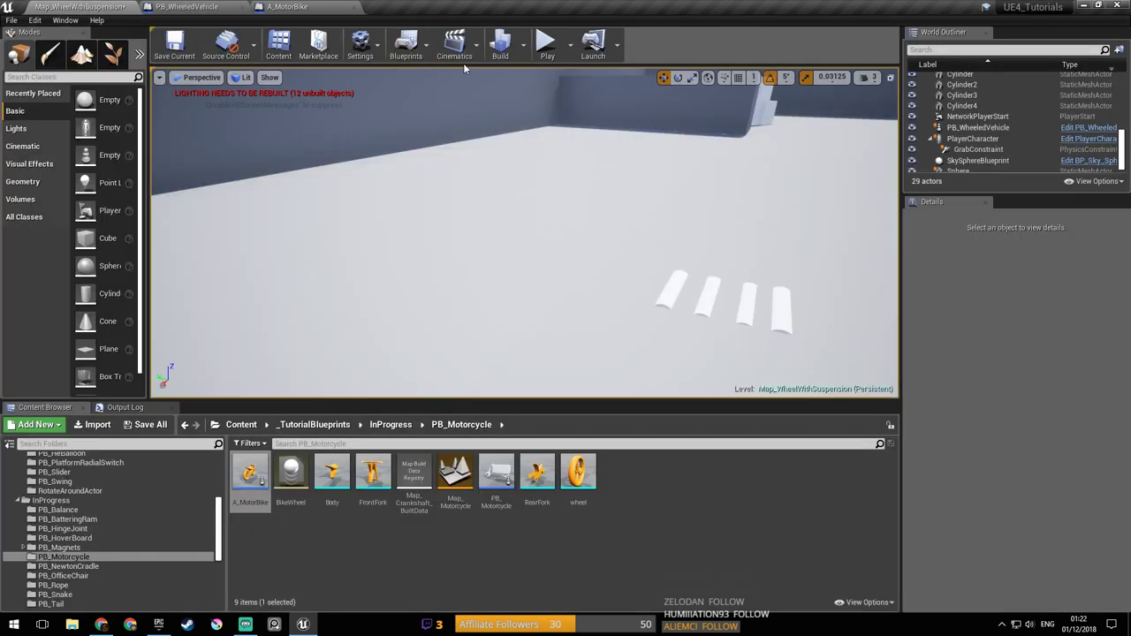
click(547, 44)
key(w)
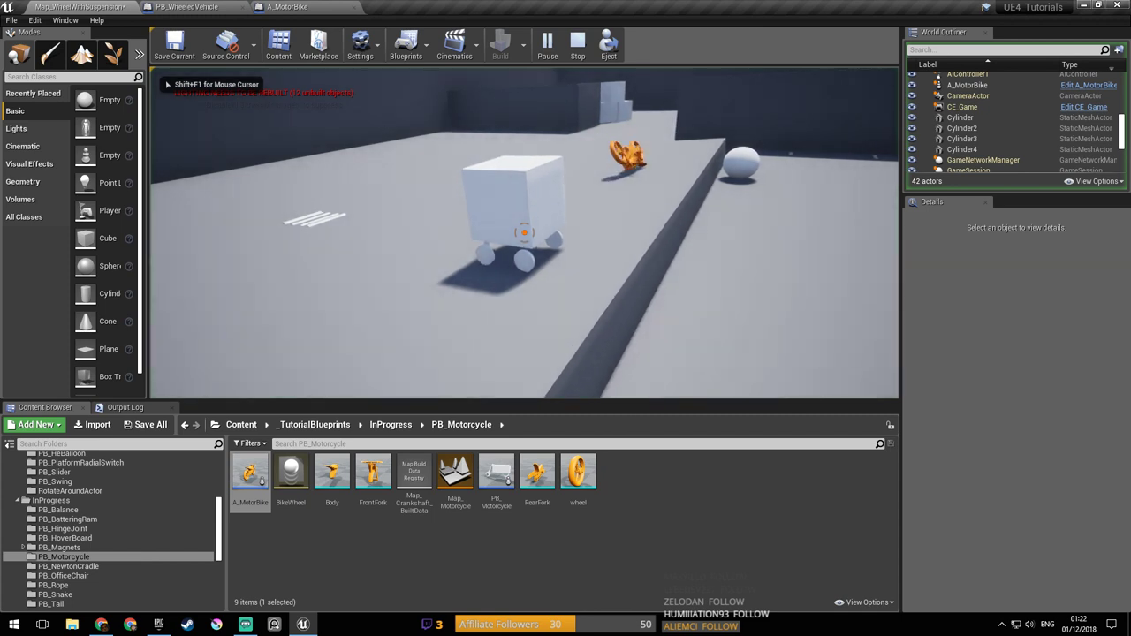
key(a)
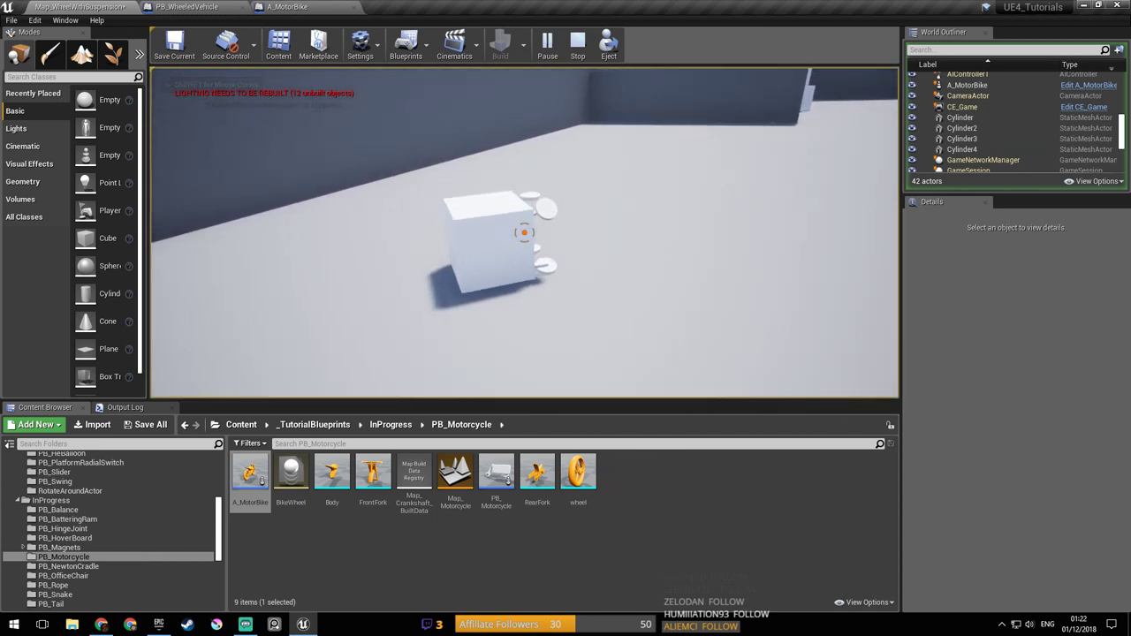
key(Escape)
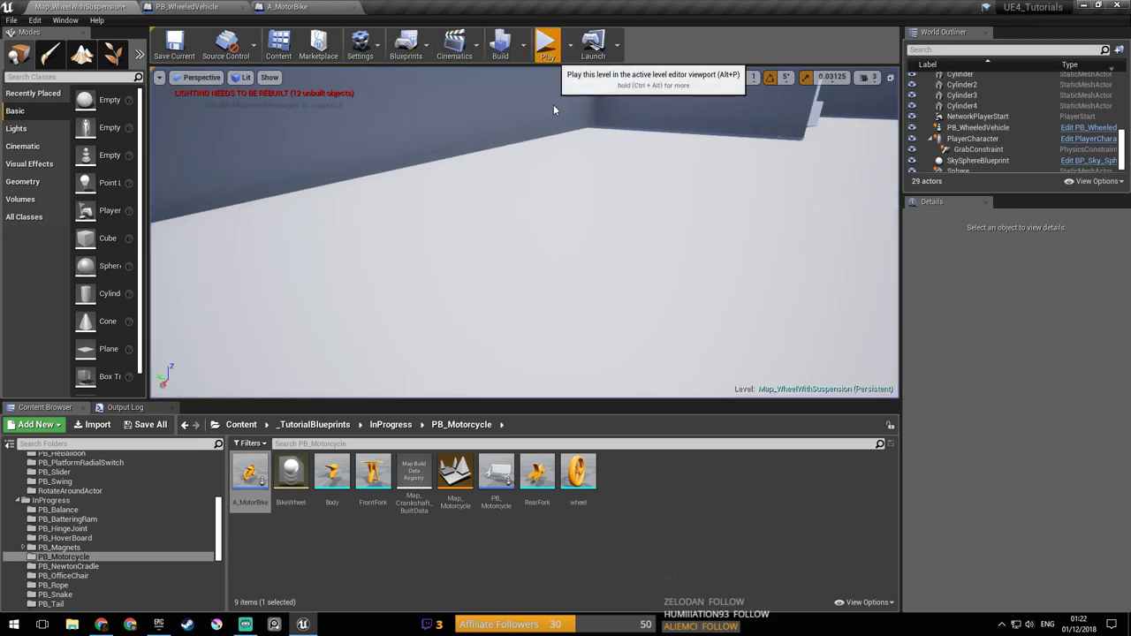
click(548, 44)
click(545, 122)
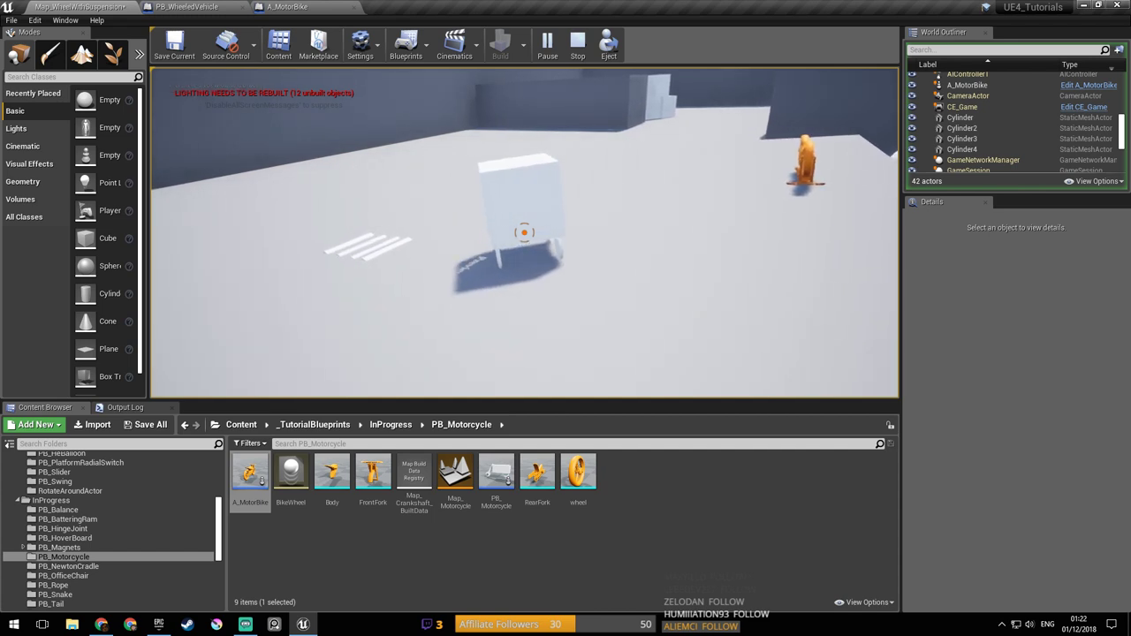
key(d)
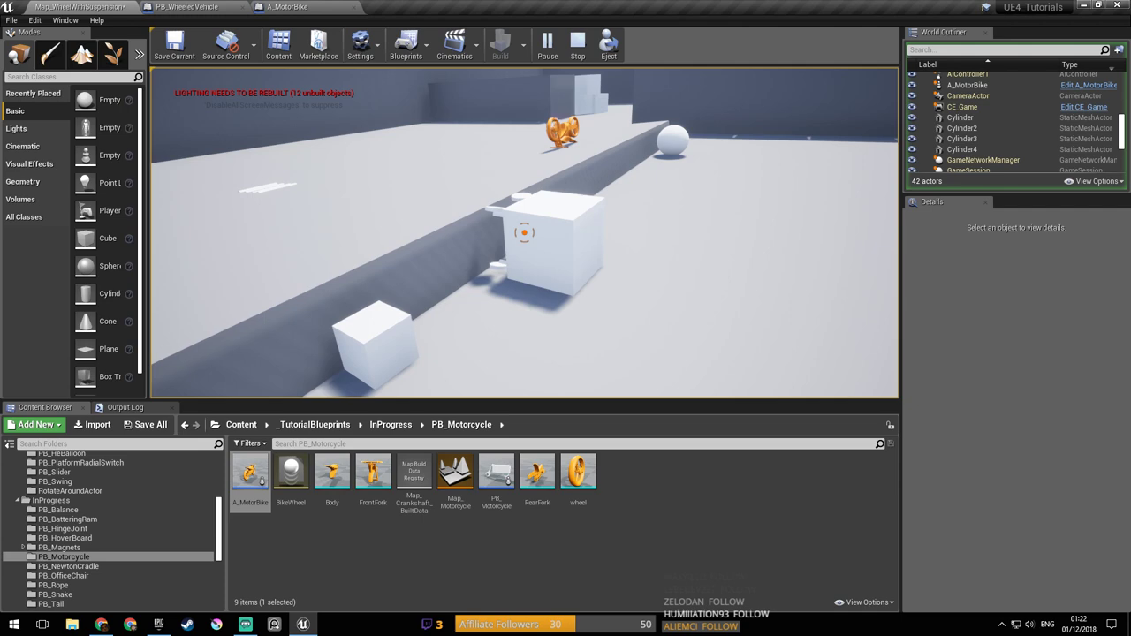
key(Escape)
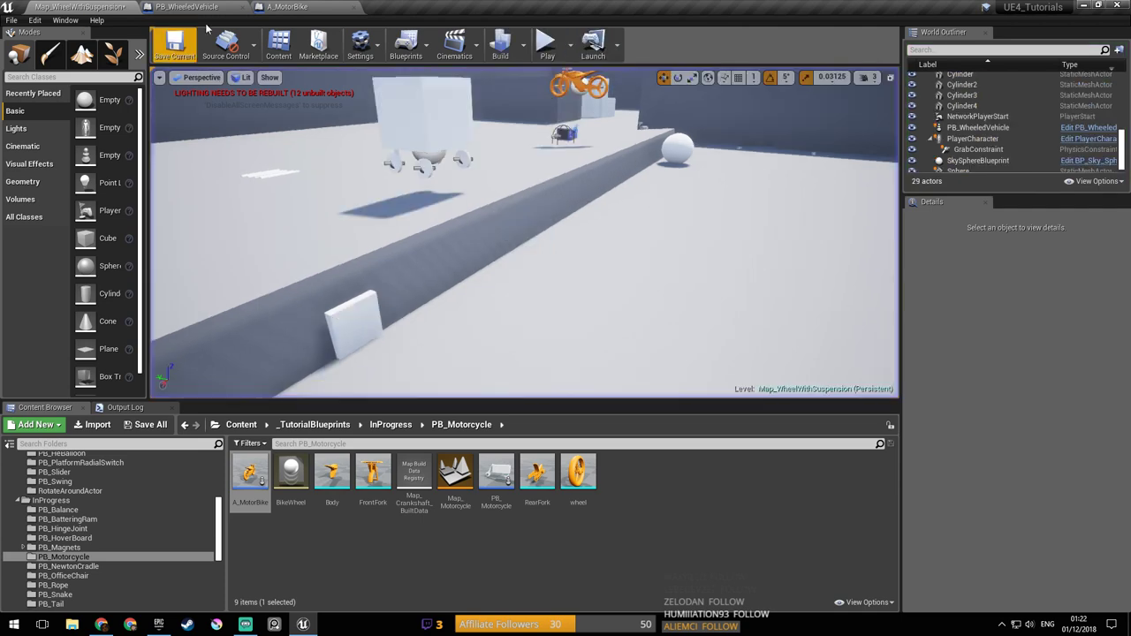
Step: Examine the SuspensionRod4, Camera and Base components of PB_WheeledVehicle and how they are arranged around the vehicle
click(212, 7)
drag(638, 260, 605, 263)
mouse_move(638, 260)
right_down()
mouse_move(629, 276)
mouse_move(638, 260)
right_up()
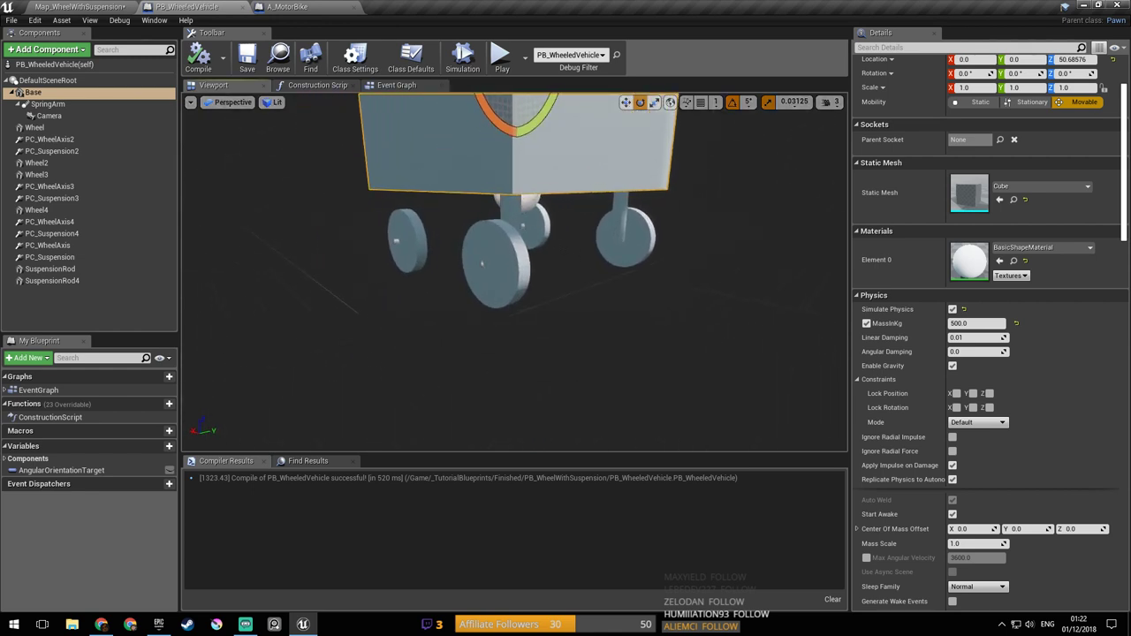
click(511, 209)
mouse_move(559, 241)
right_down()
mouse_move(573, 240)
mouse_move(559, 240)
right_up()
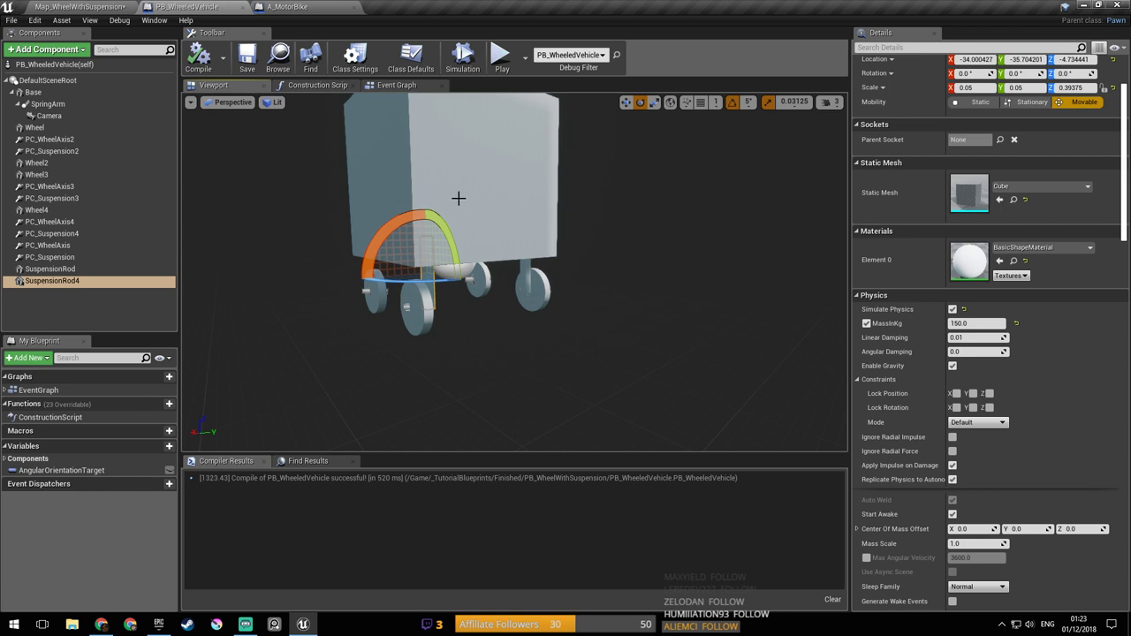
right_drag(460, 199, 433, 181)
right_drag(242, 161, 196, 163)
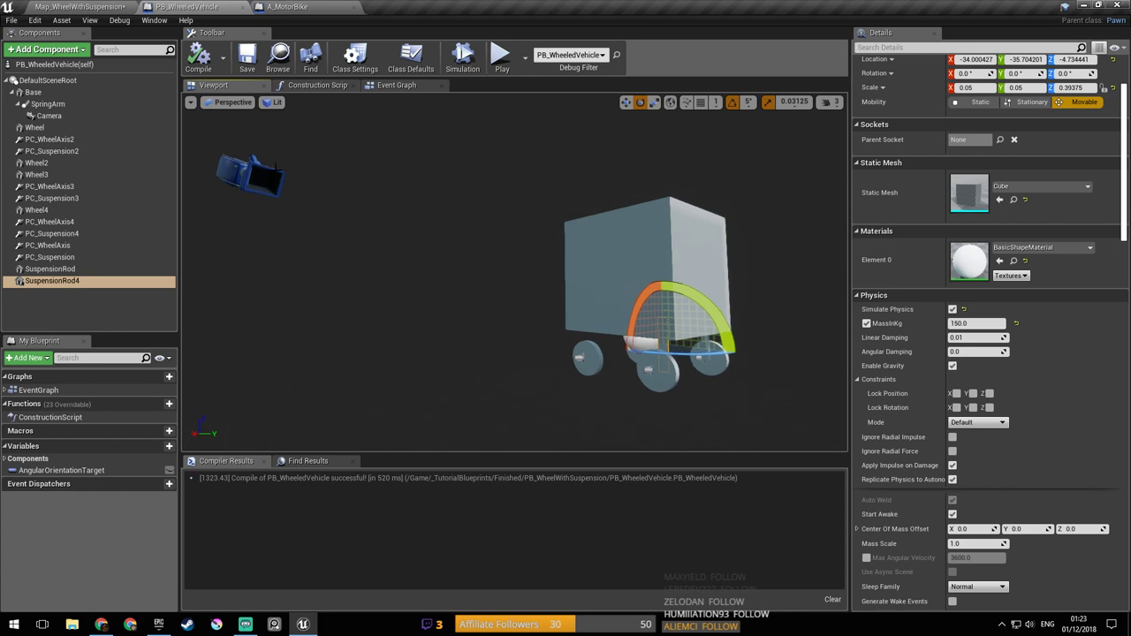
click(249, 172)
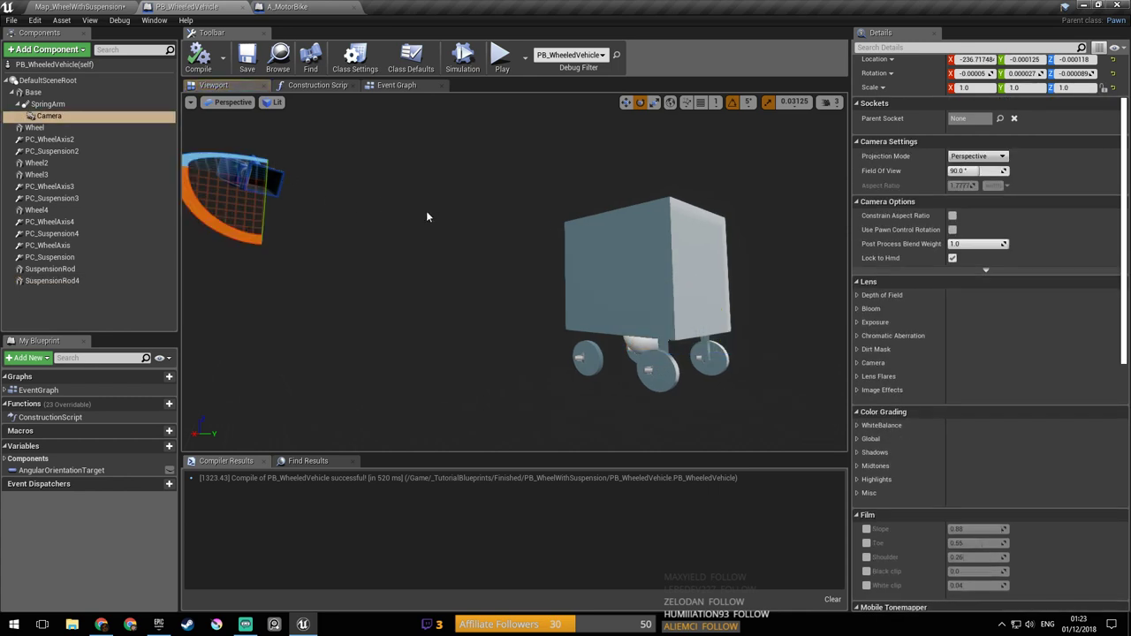
click(663, 232)
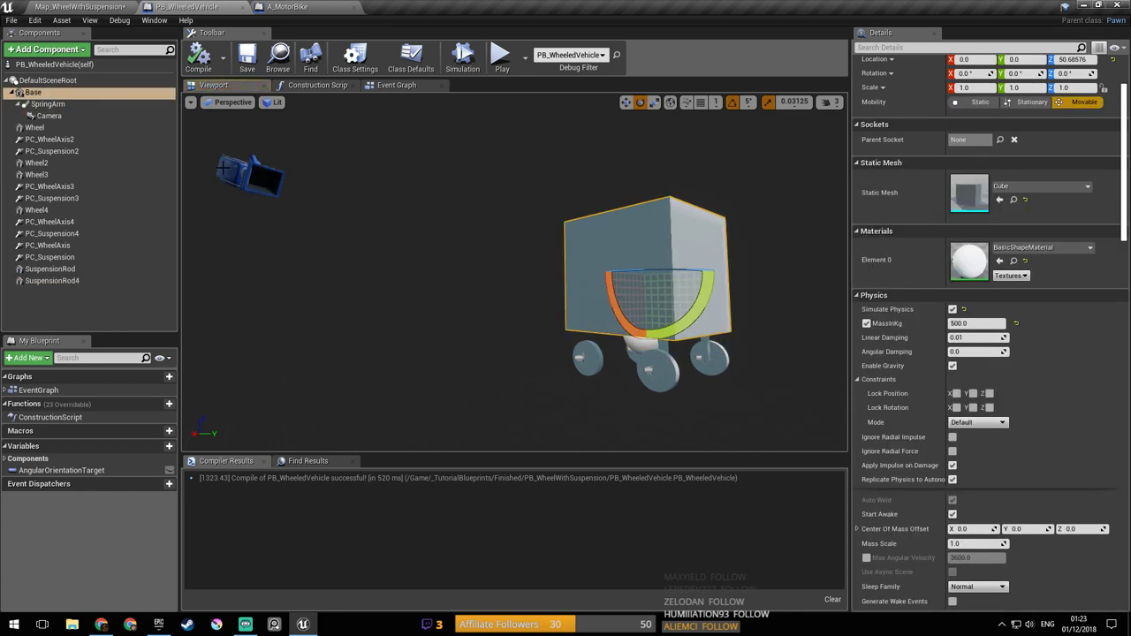
click(63, 94)
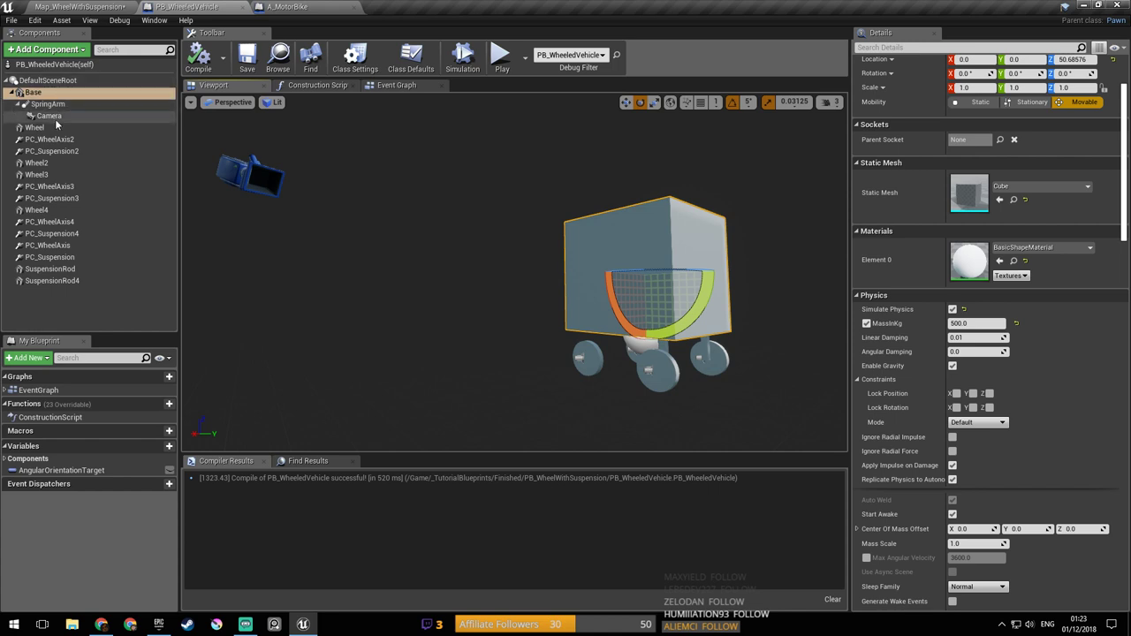
Step: Try flattening the Base cube to a Z scale of 0.375 and undo the change
right_drag(391, 192, 448, 212)
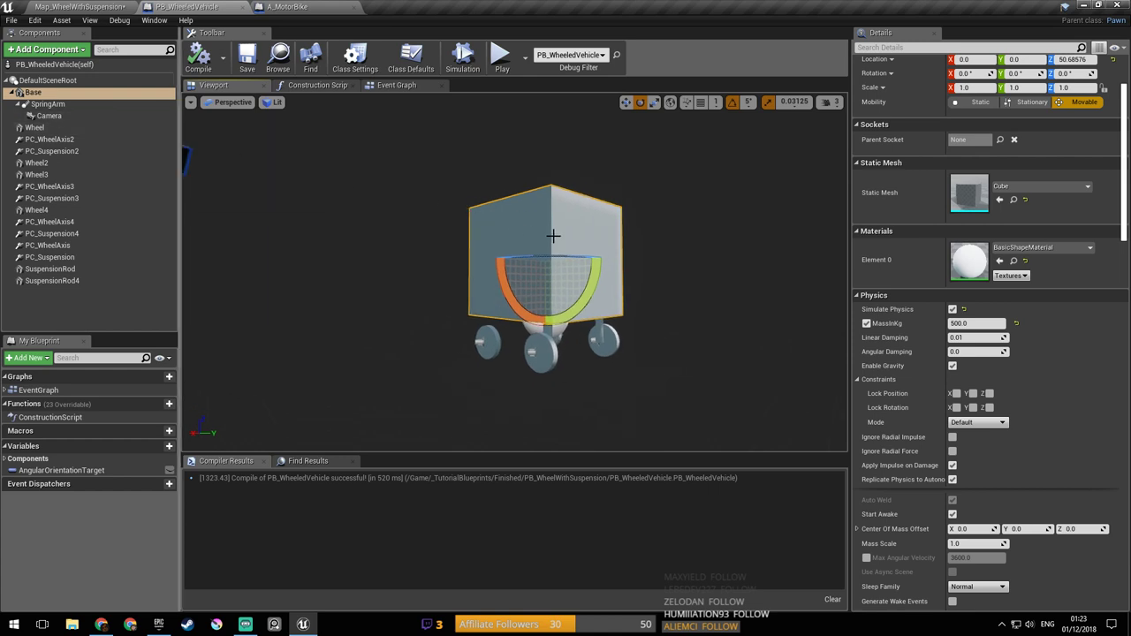
right_drag(746, 277, 775, 267)
alt+drag(703, 283, 691, 260)
right_drag(508, 242, 508, 242)
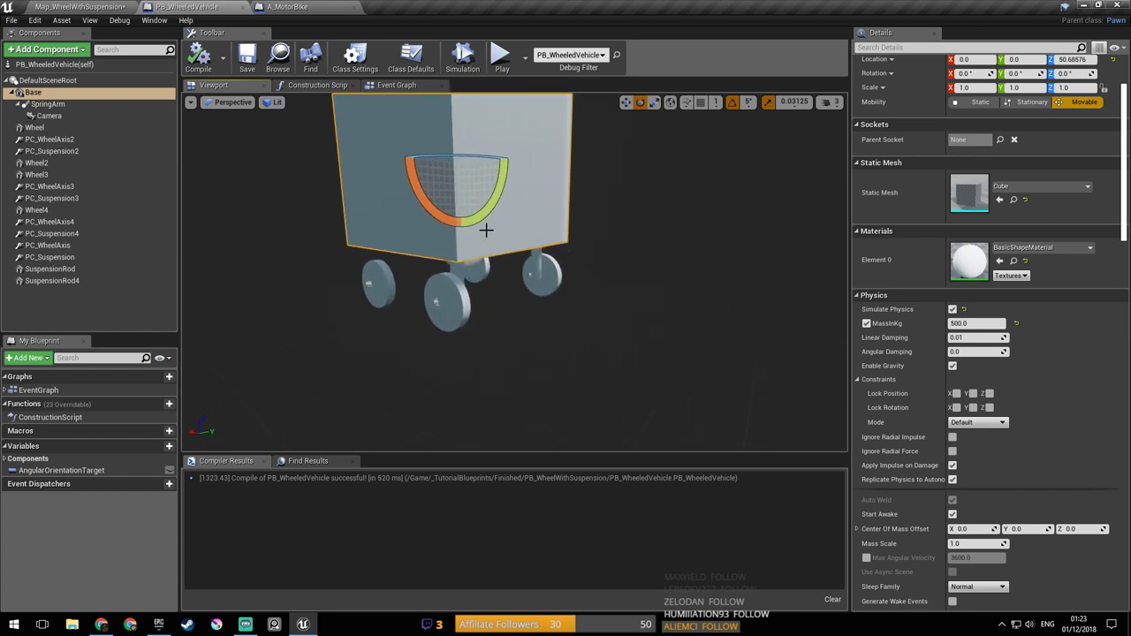
alt+drag(465, 190, 530, 231)
click(654, 103)
click(639, 103)
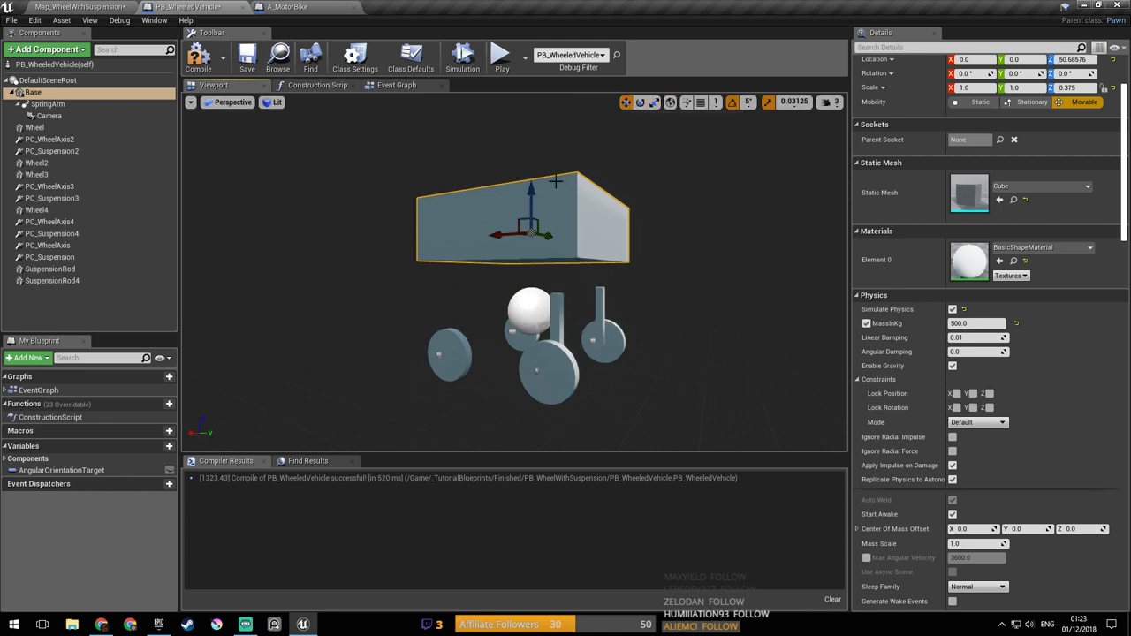
right_drag(589, 205, 510, 175)
key(ctrl+z)
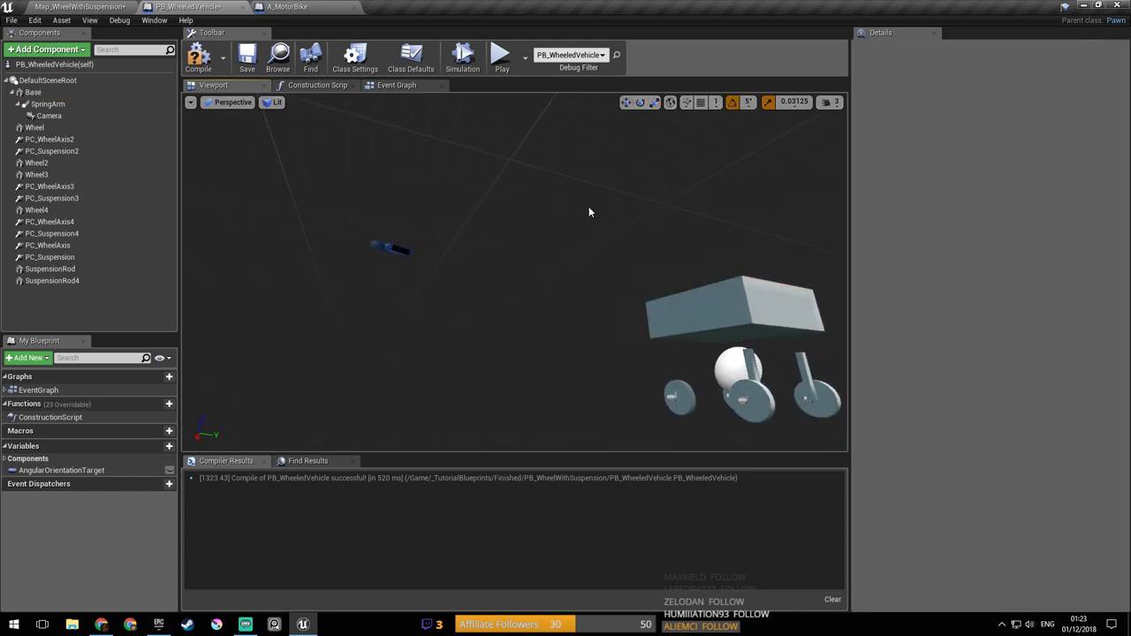
key(ctrl+z)
Step: Try moving only the Camera component out of the SpringArm onto DefaultSceneRoot and undo the attachment
right_drag(609, 214, 642, 233)
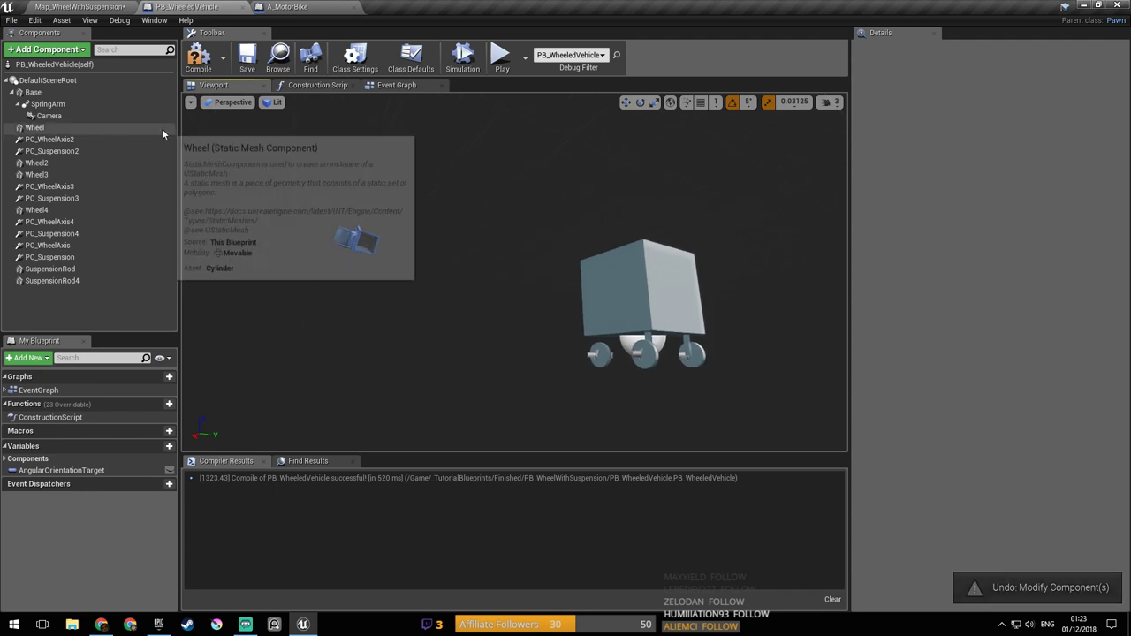
drag(89, 119, 43, 85)
click(79, 105)
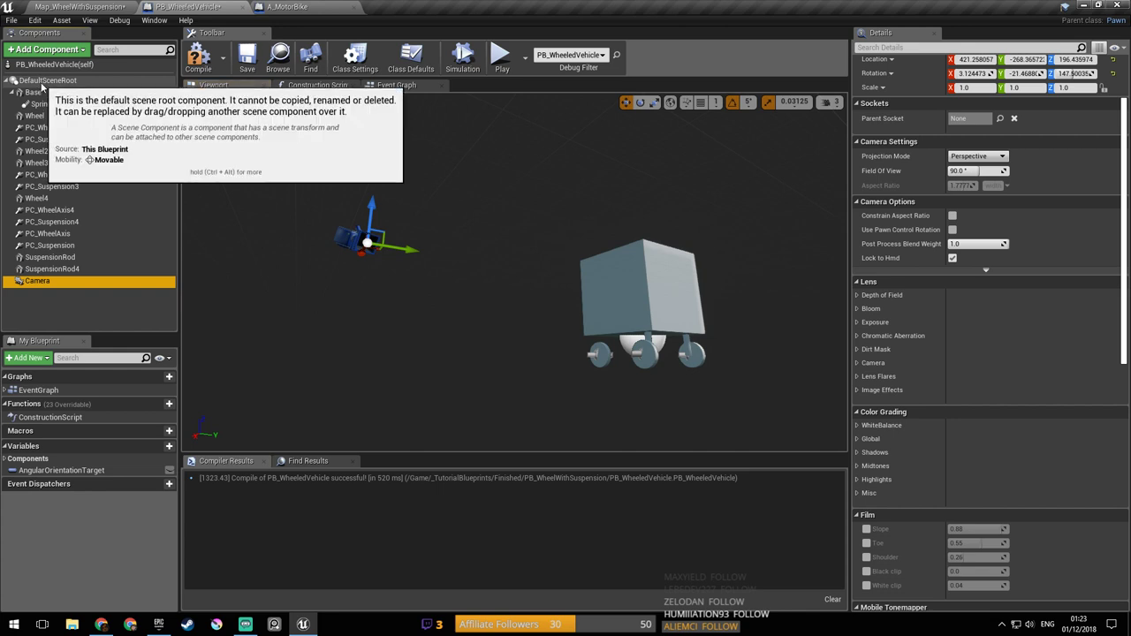
click(660, 262)
key(f)
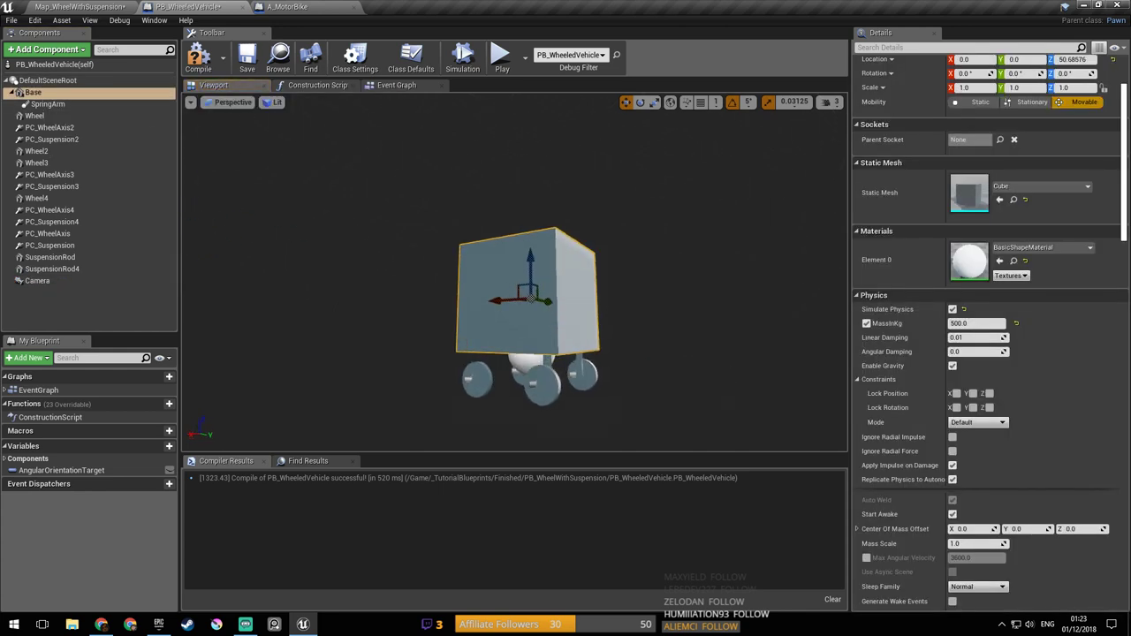
key(ctrl+z)
Step: Detach the SpringArm and Camera from the Base and attach both directly to DefaultSceneRoot
click(62, 116)
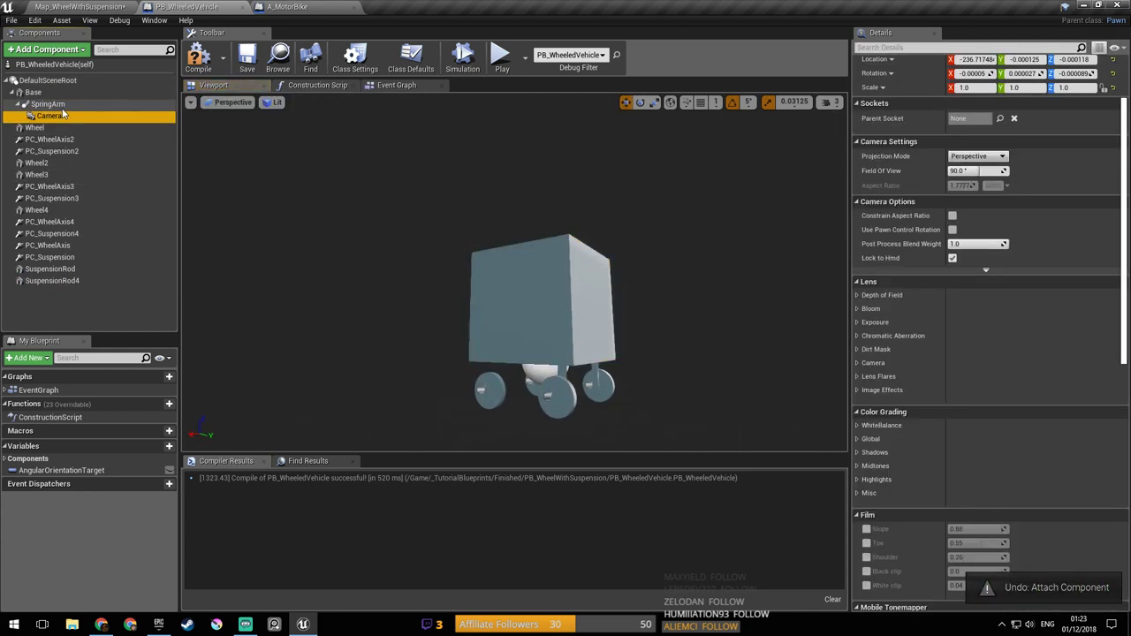
ctrl+click(49, 104)
drag(48, 105, 55, 90)
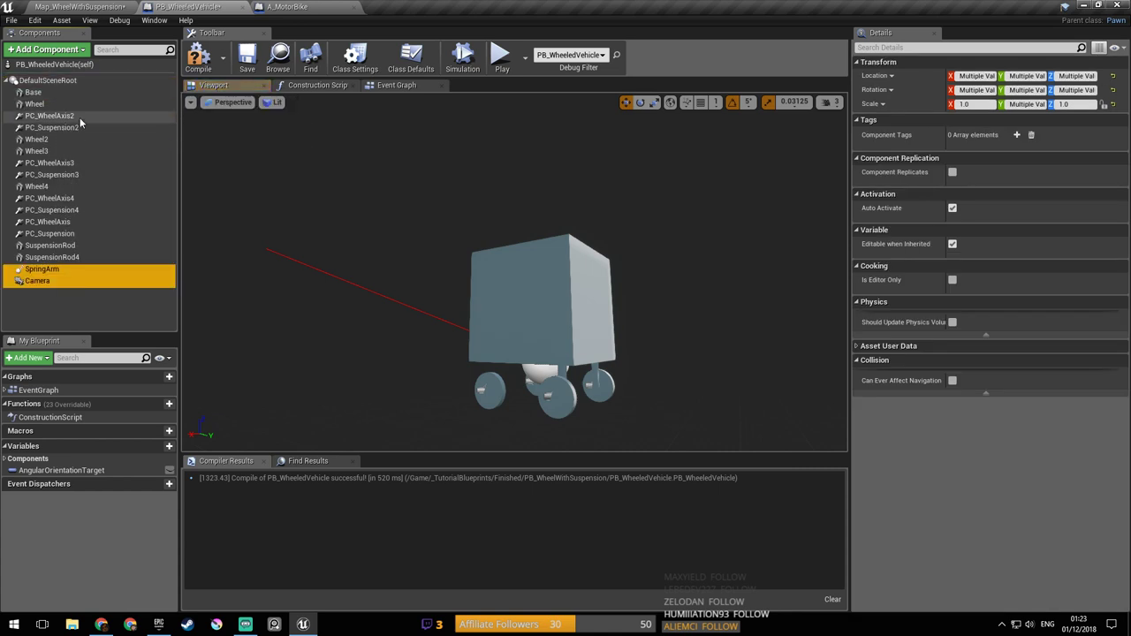
Step: Flatten the Base cube to a Z scale of 0.28125 and lower it to a Z location of about 15.15
click(53, 93)
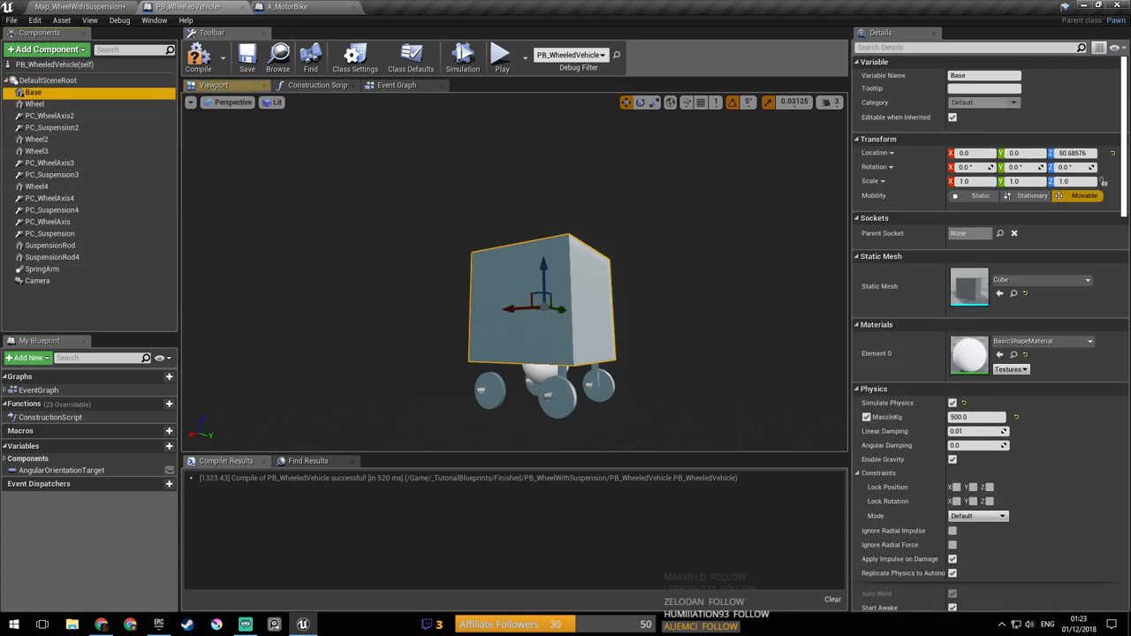
right_drag(535, 277, 536, 274)
drag(516, 255, 519, 318)
click(626, 104)
drag(516, 292, 518, 299)
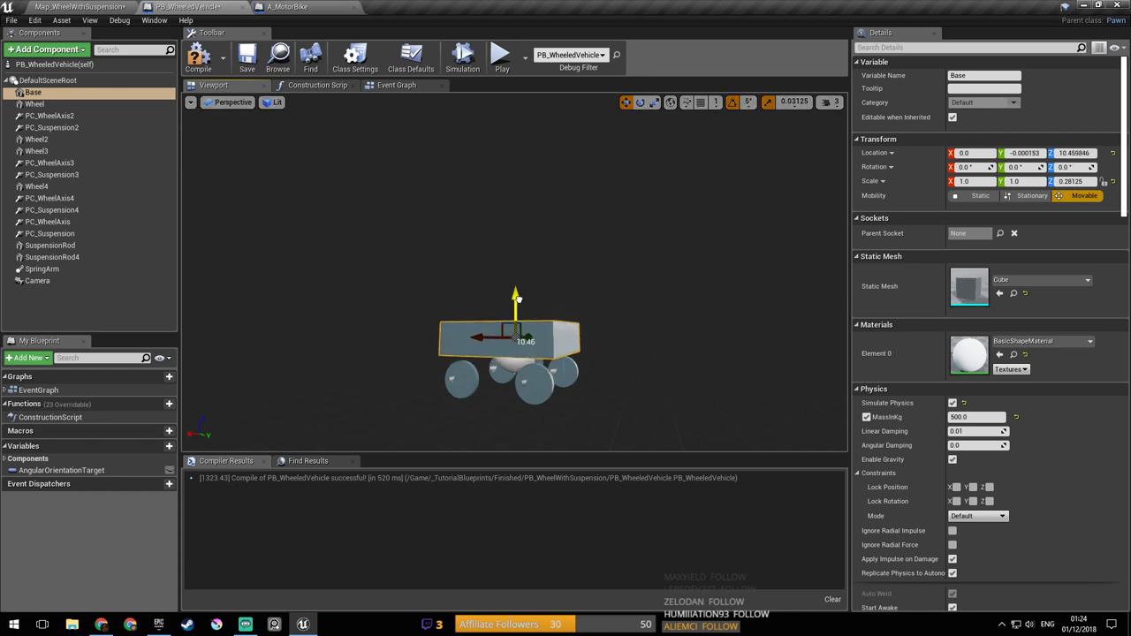
right_drag(515, 305, 526, 281)
drag(516, 235, 490, 250)
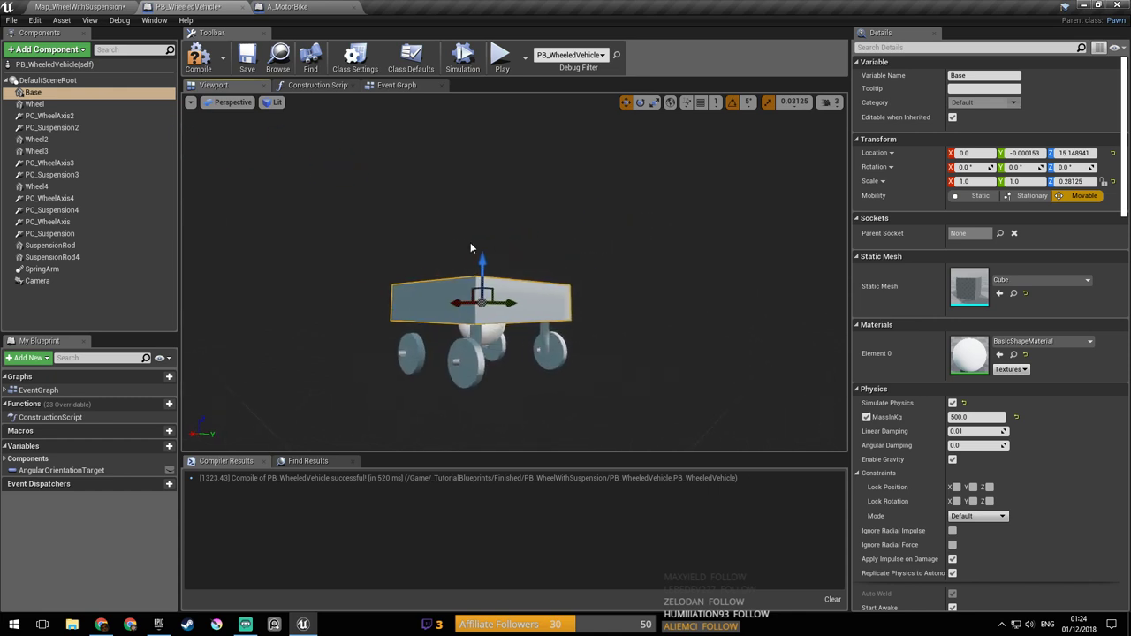
Step: Reattach the SpringArm and Camera components together under the Base component
click(41, 269)
shift+click(44, 280)
drag(44, 280, 49, 93)
right_drag(353, 239, 305, 238)
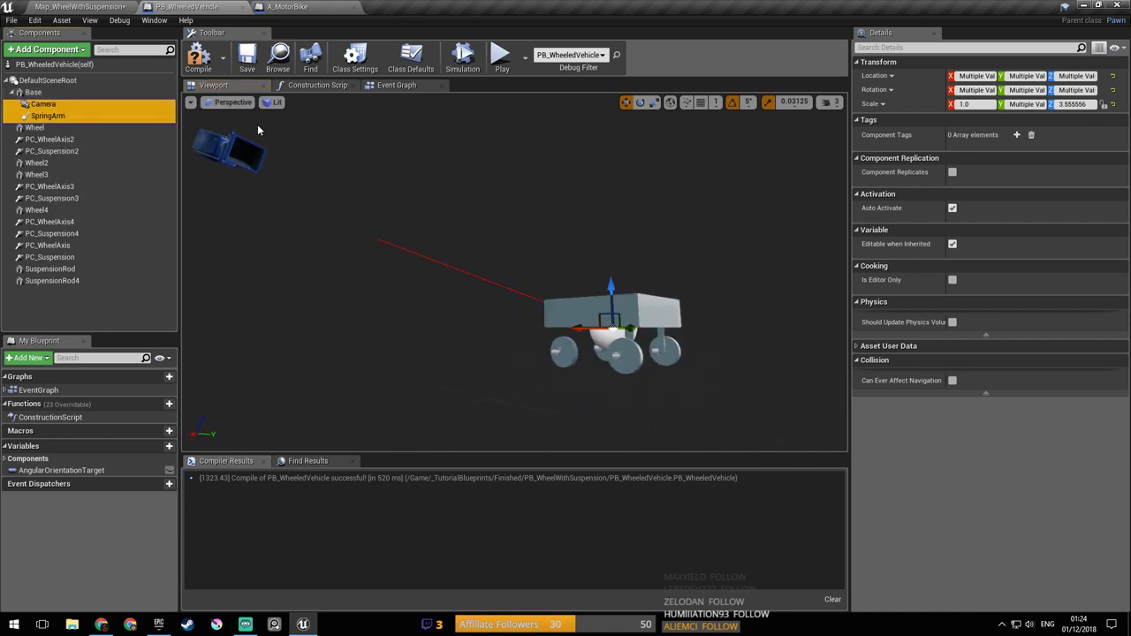
Step: Play-test the level with the flattened vehicle base and end the session
click(99, 8)
click(549, 56)
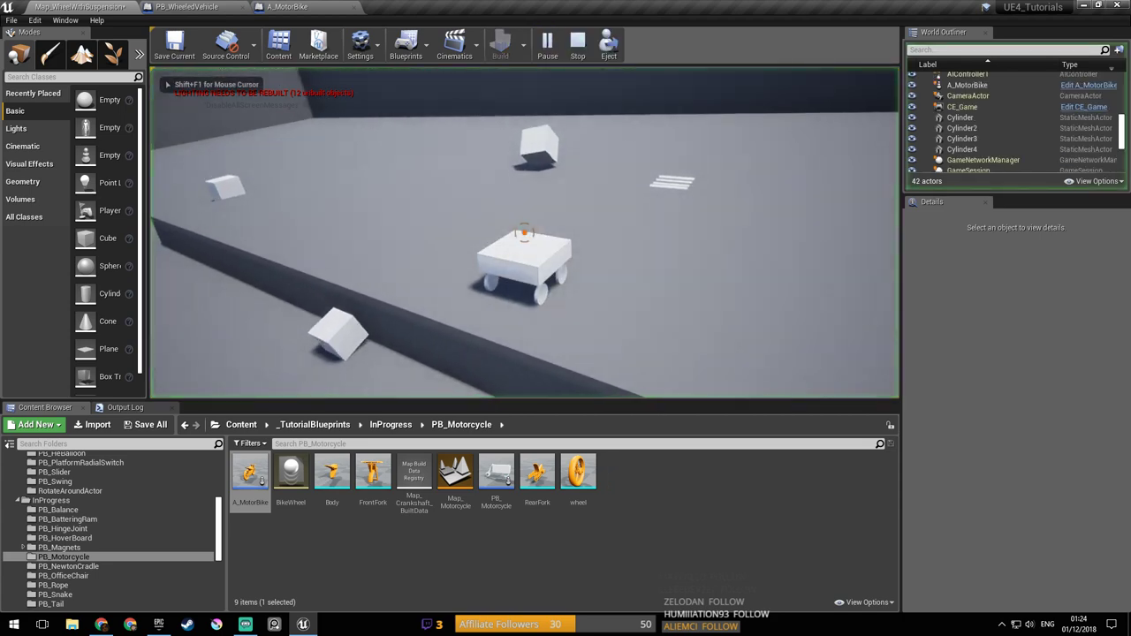
key(Escape)
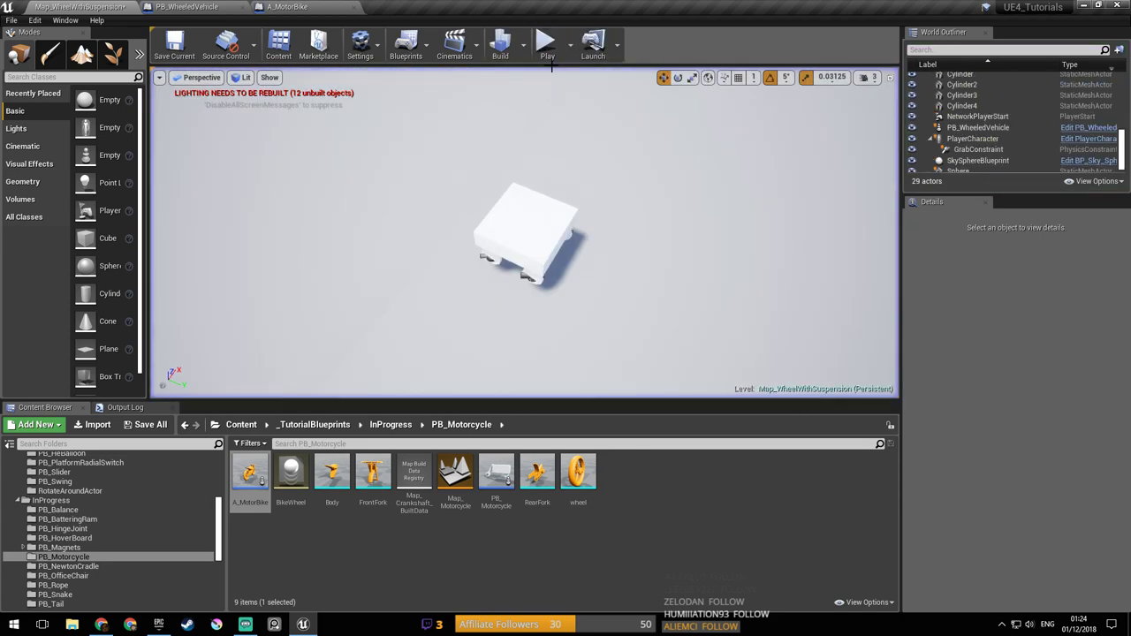
Step: Play-test the level again, driving the wheeled vehicle forward and steering both ways across the floor, and end the session
click(555, 70)
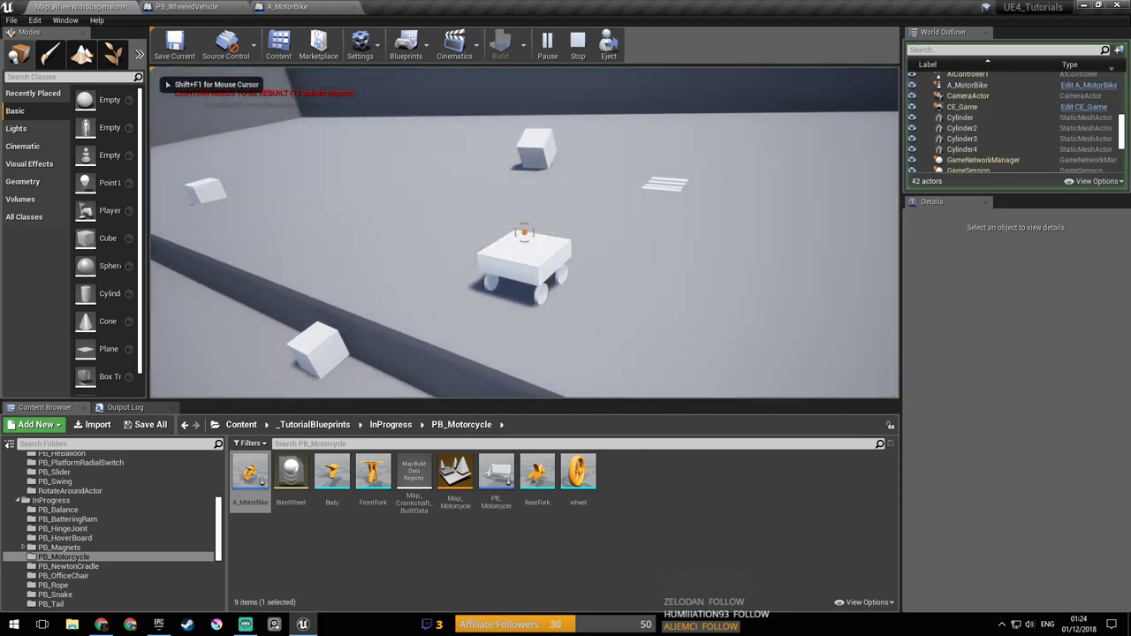
key(w)
key(a)
key(d)
key(w)
key(d)
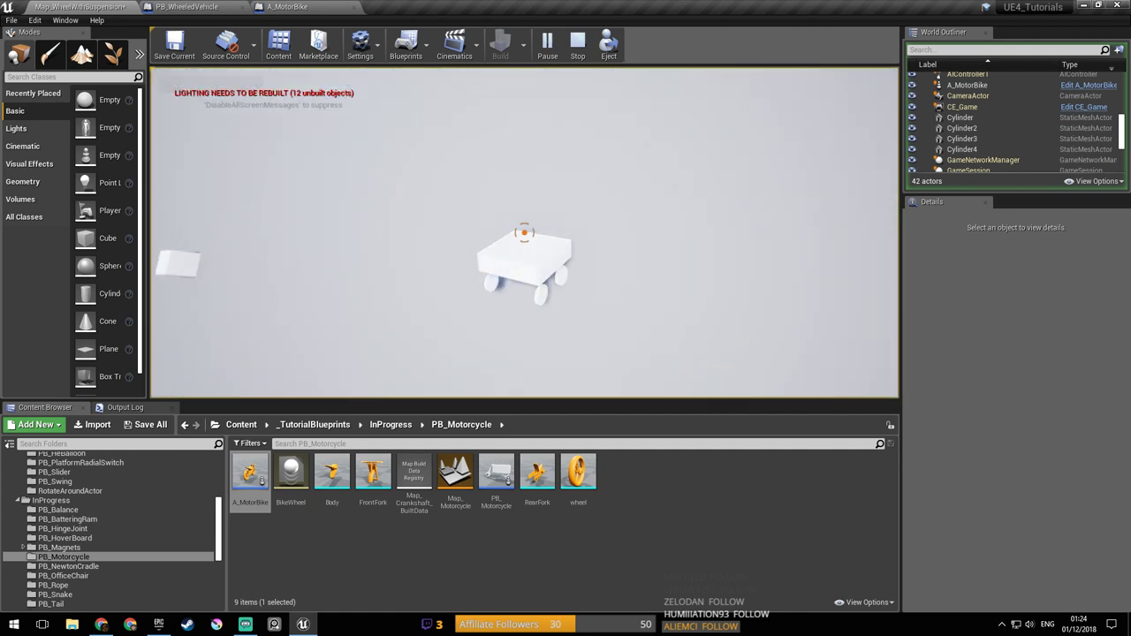
key(w)
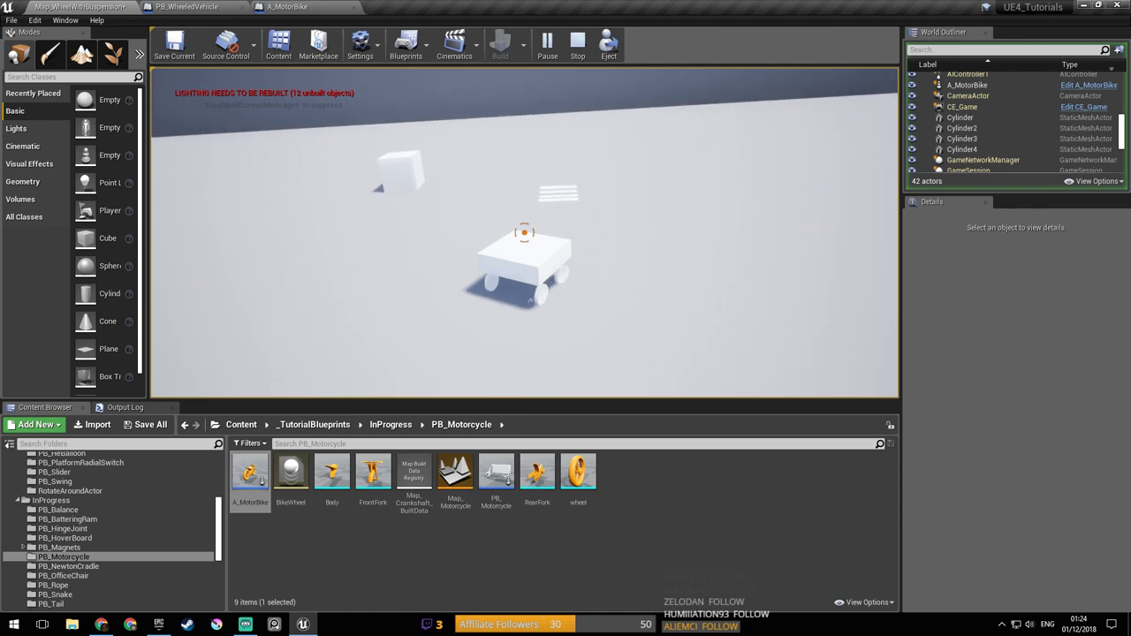
key(w)
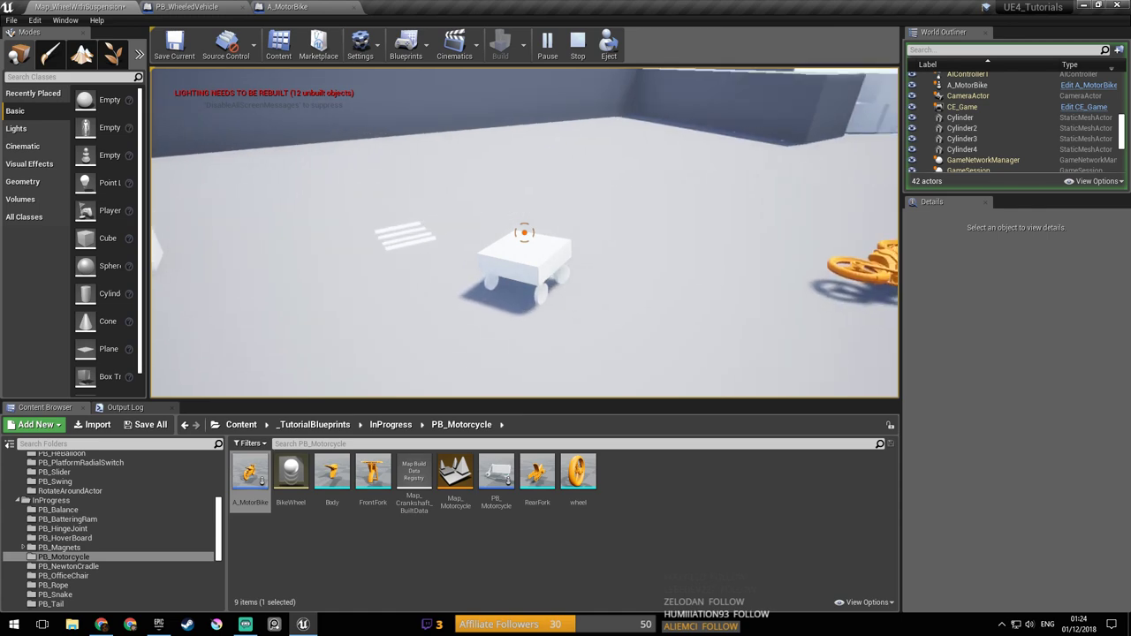
key(w)
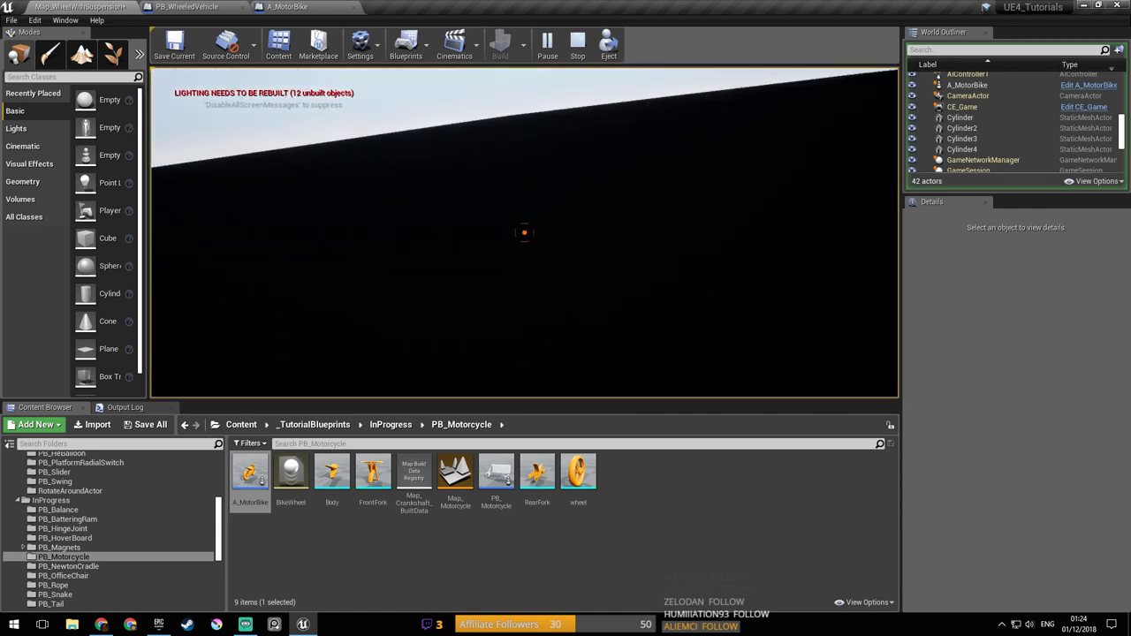
key(Escape)
Step: Return to the PB_WheeledVehicle blueprint to review its components
right_drag(477, 132, 482, 77)
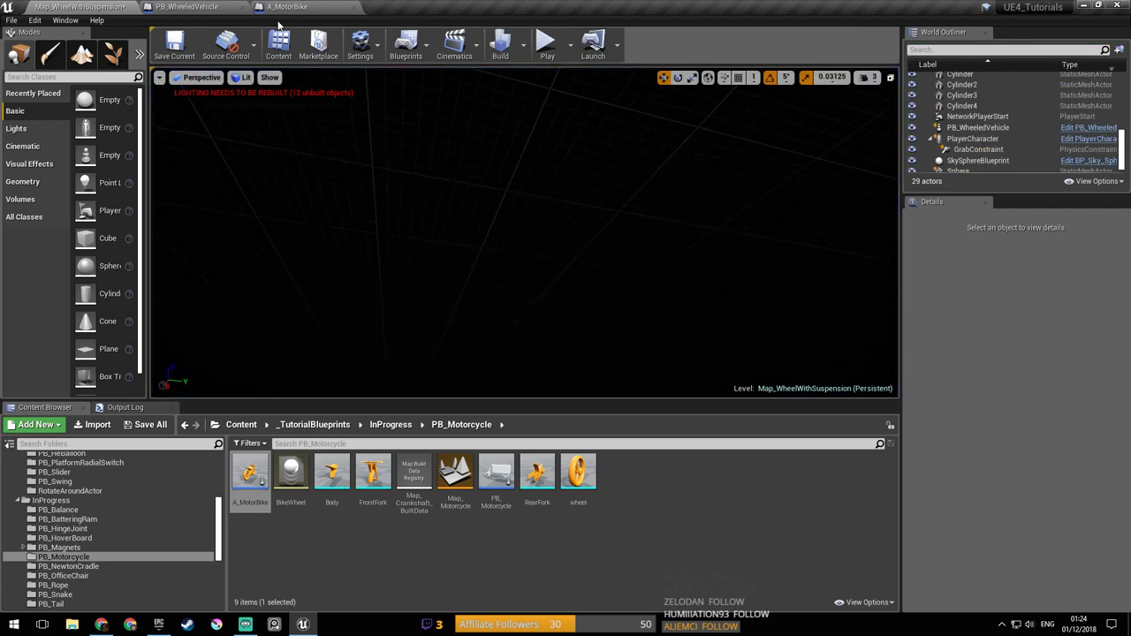
click(288, 7)
click(208, 6)
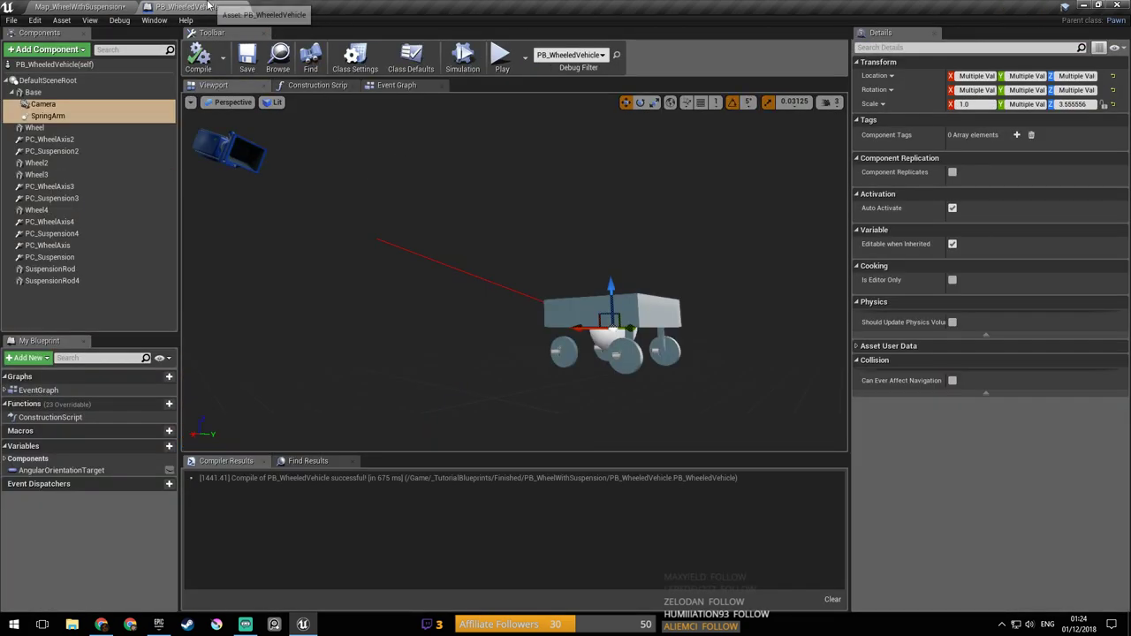
Step: Collapse the Base component and examine the PC_WheelAxis2 constraint on the vehicle
right_drag(478, 212, 517, 200)
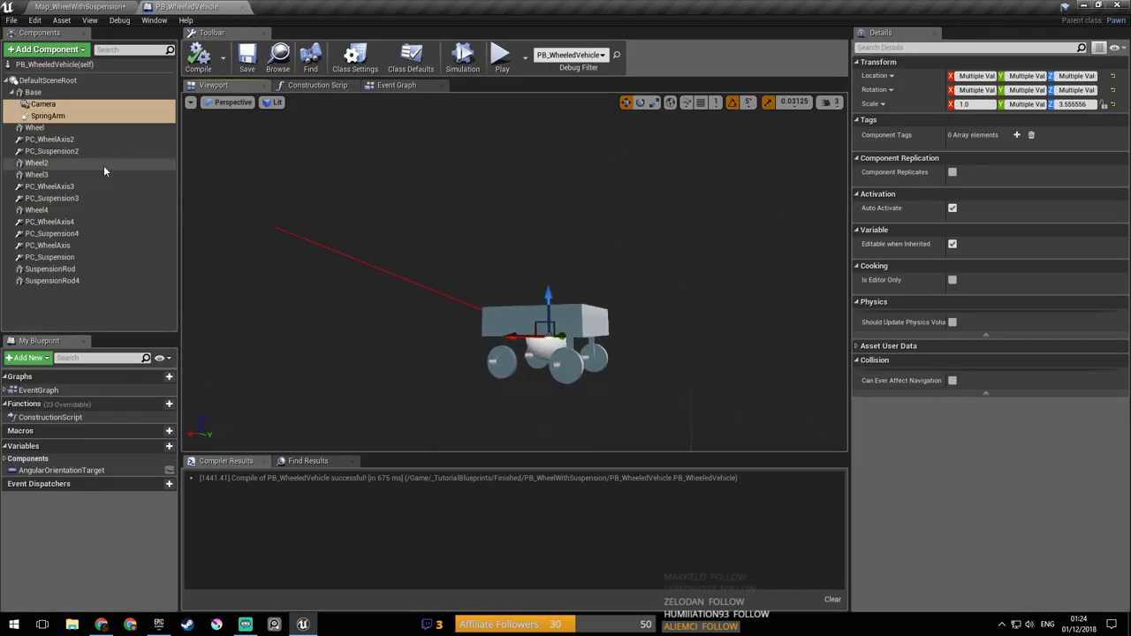
click(10, 92)
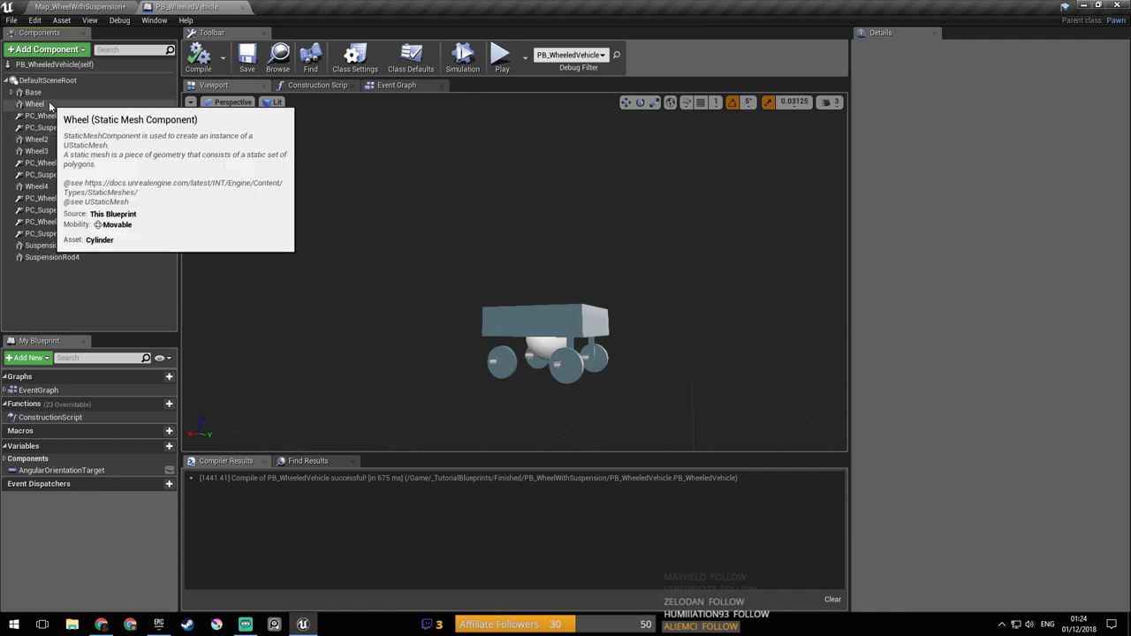
click(49, 116)
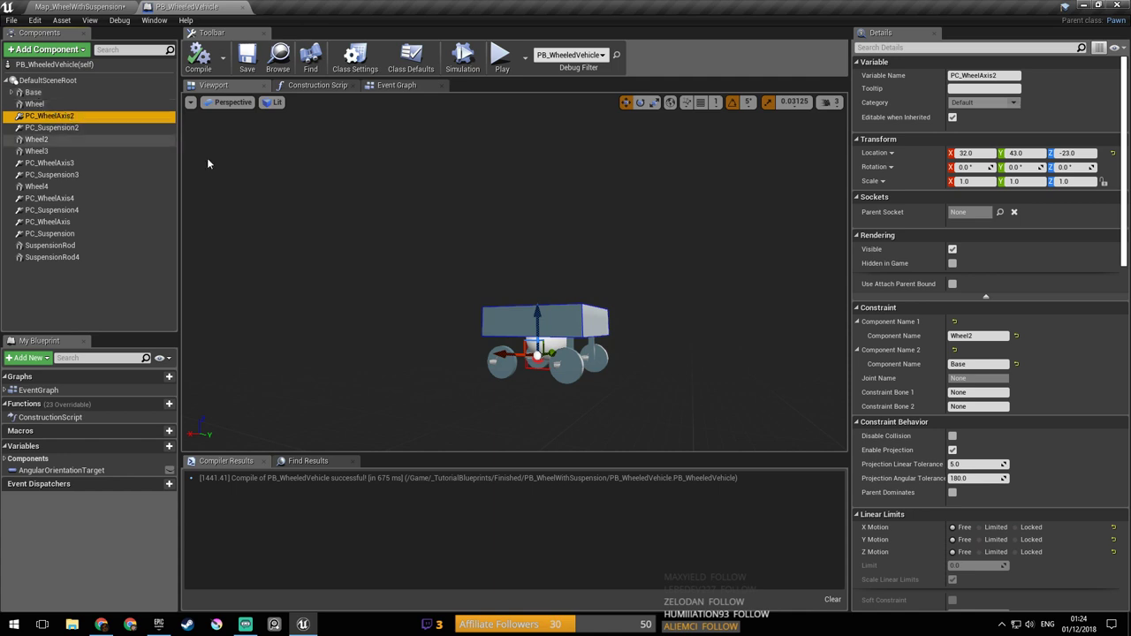
right_drag(601, 300, 513, 292)
key(w)
key(w)
key(d)
drag(563, 287, 543, 260)
Step: Play the Map_WheelWithSuspension level, drive the wheeled vehicle forward while steering, and stop the session
click(111, 7)
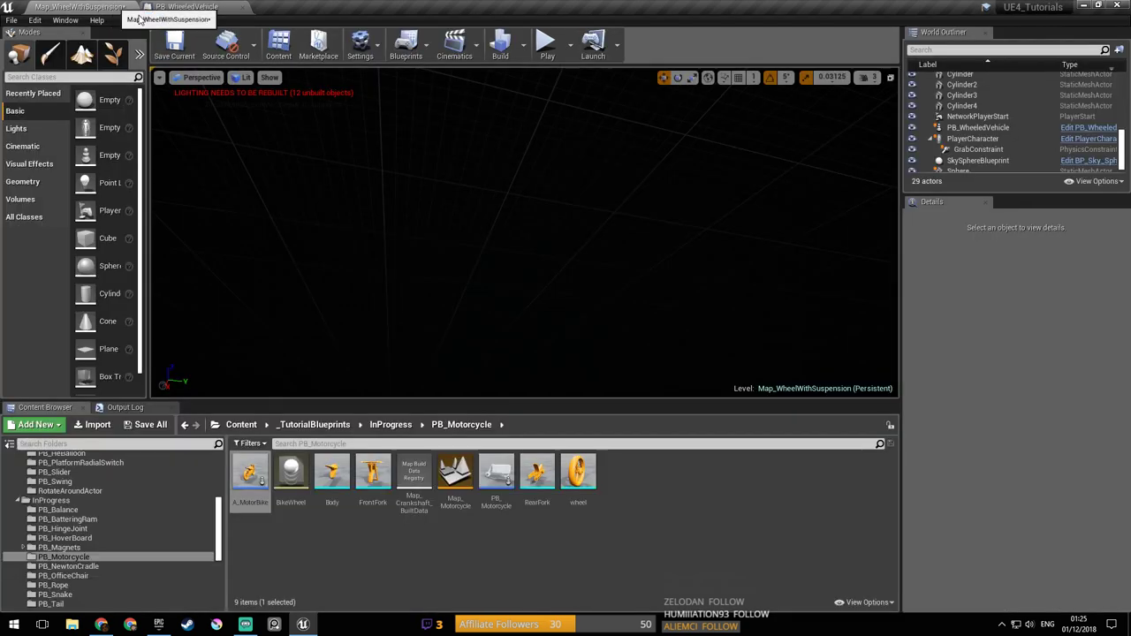
click(547, 45)
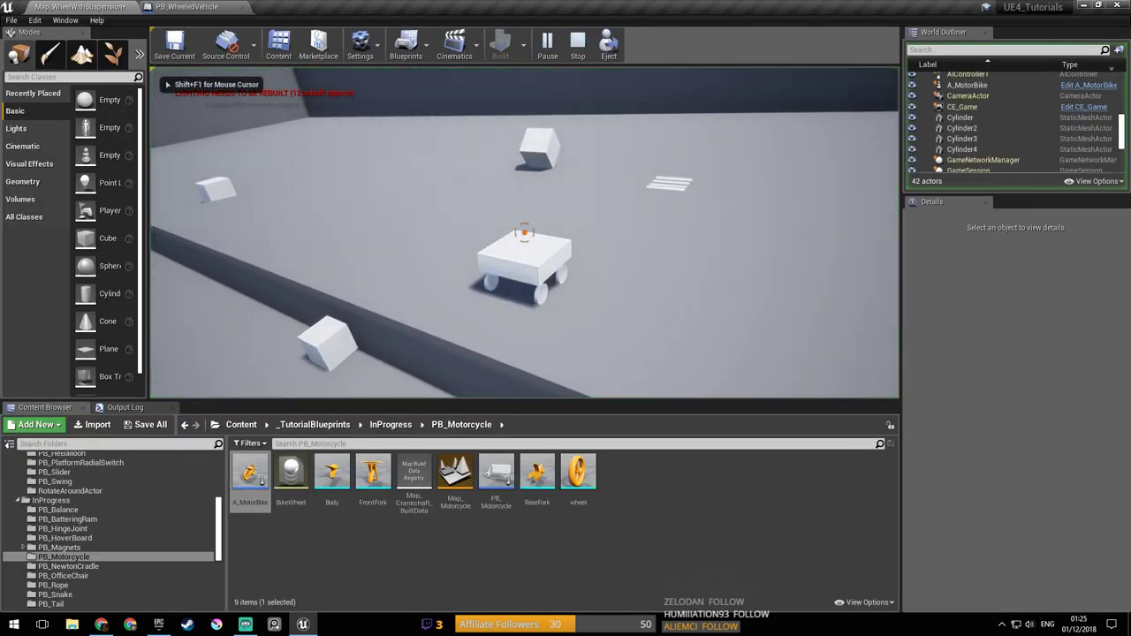
key(w)
key(d)
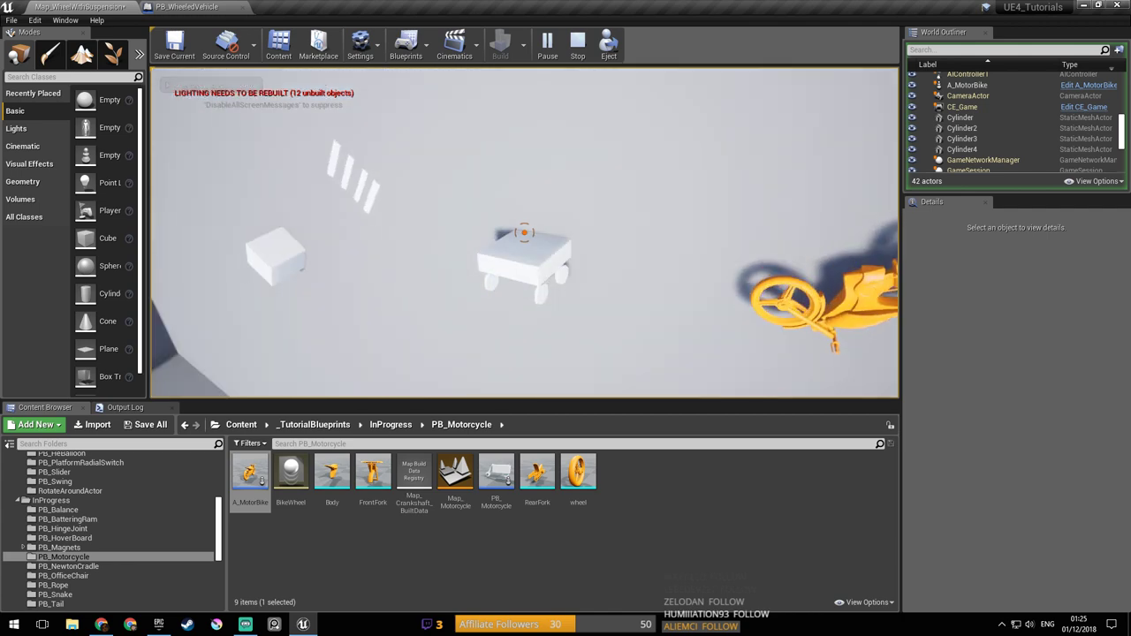
key(Escape)
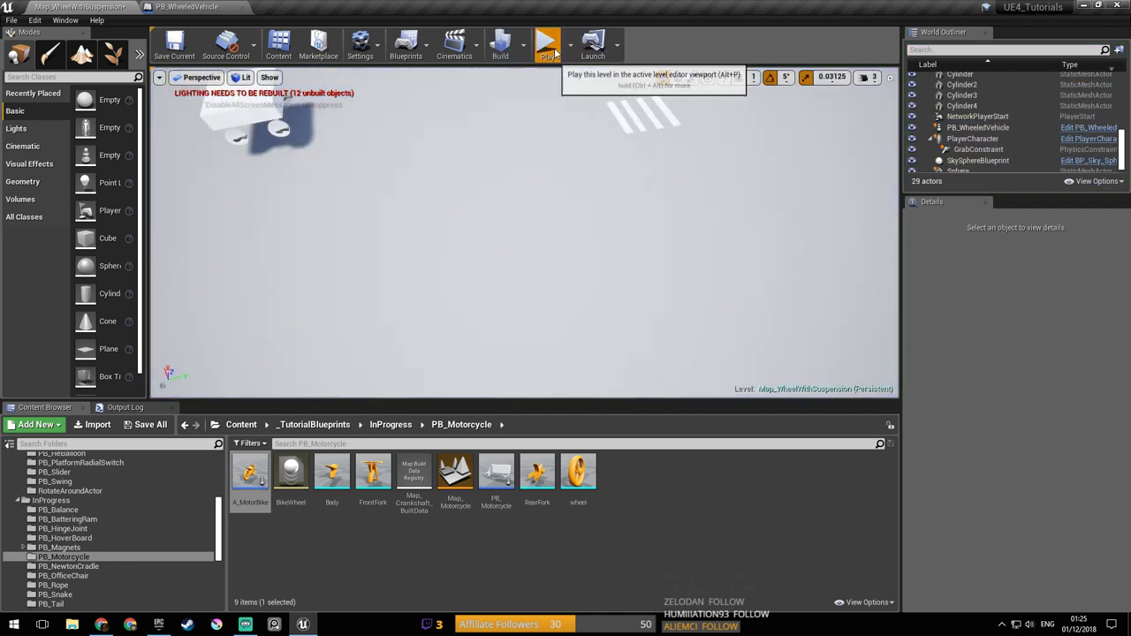
Step: Play the level again to test steering the vehicle both ways while driving across the floor, and end the session
click(555, 53)
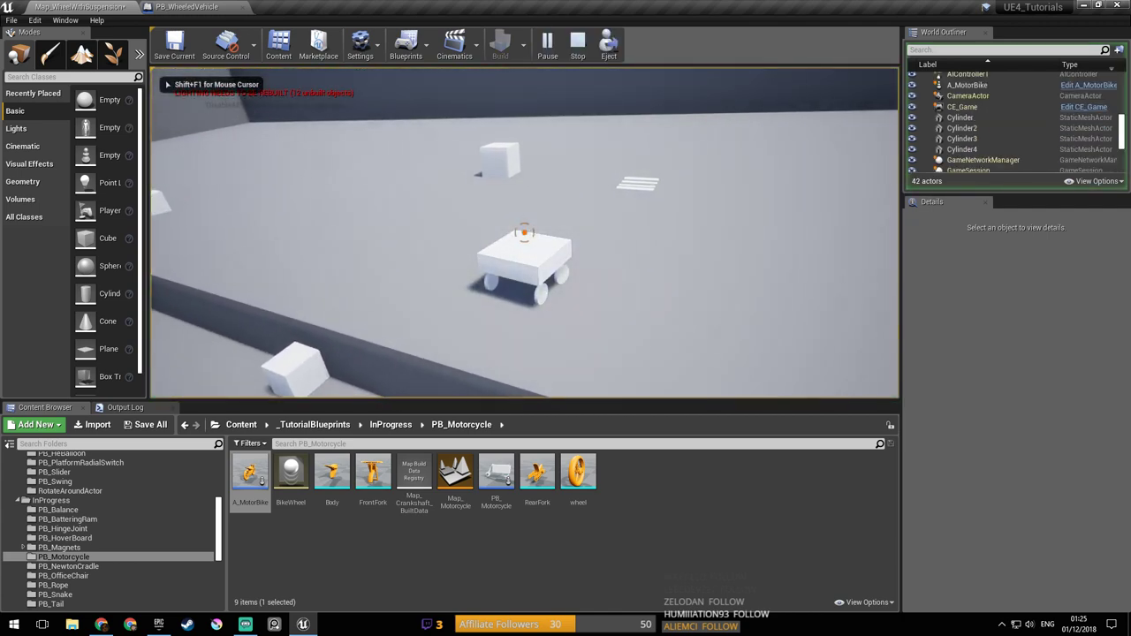
key(w)
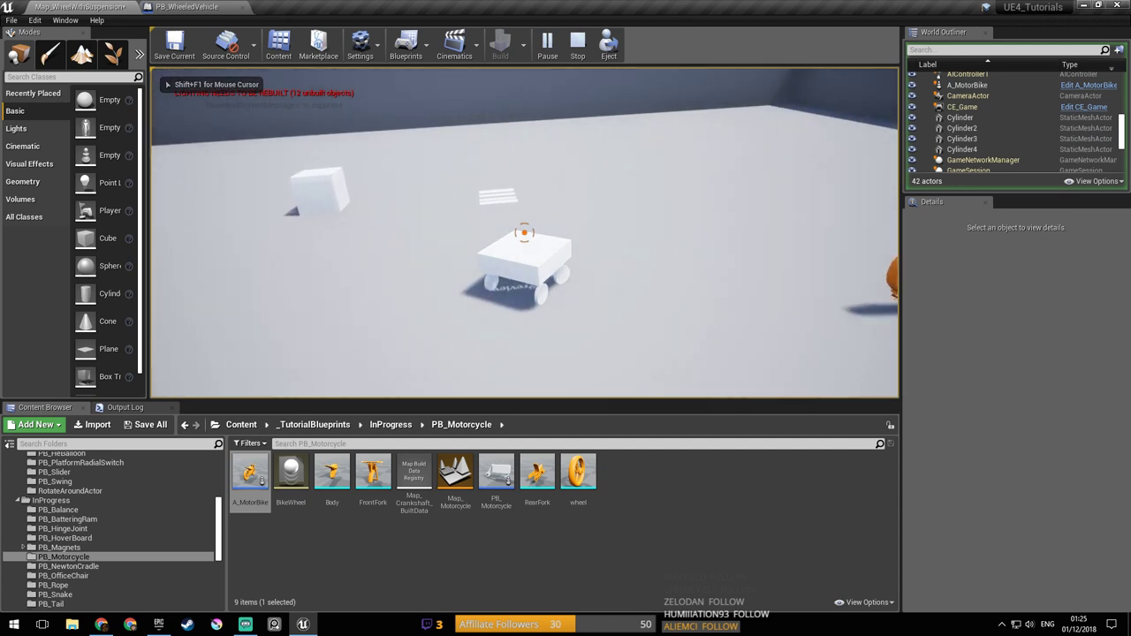
key(d)
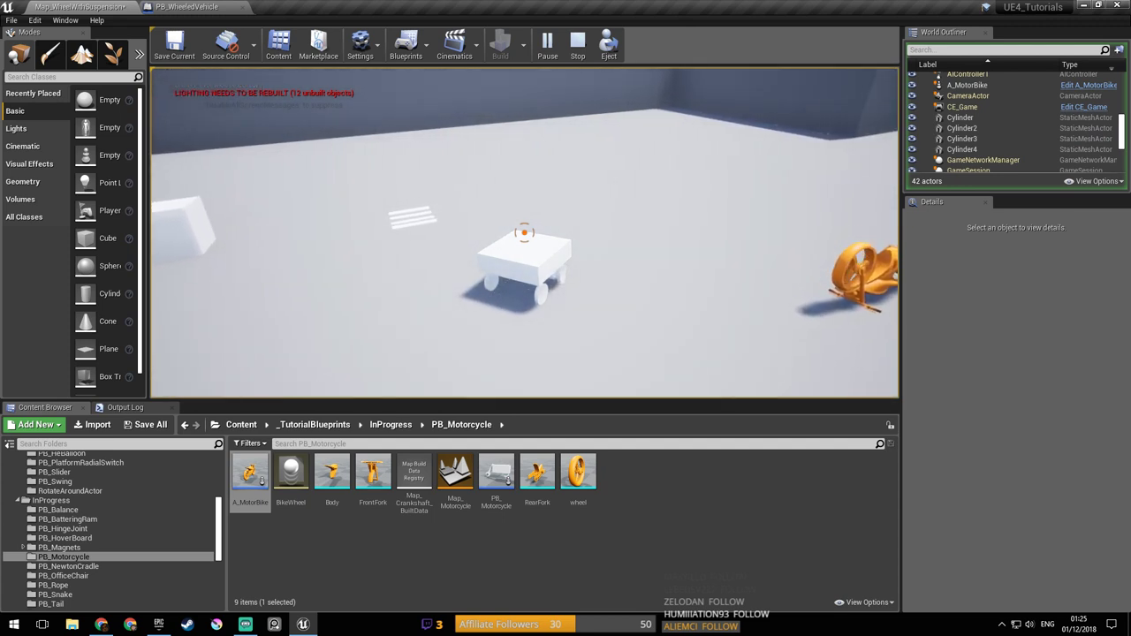
key(a)
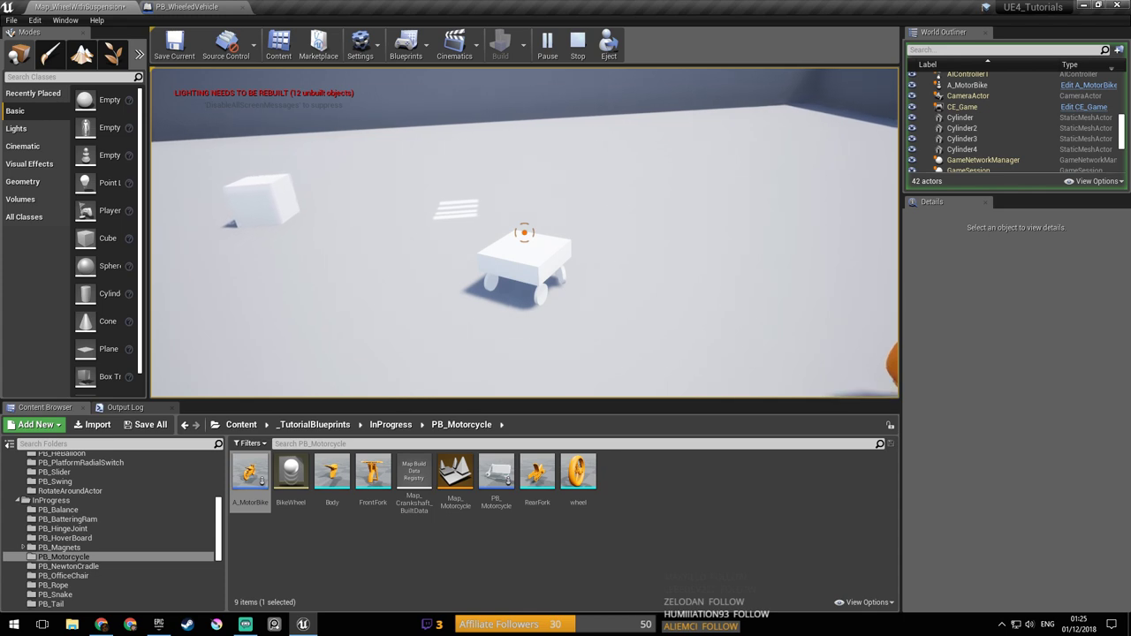
key(d)
key(a)
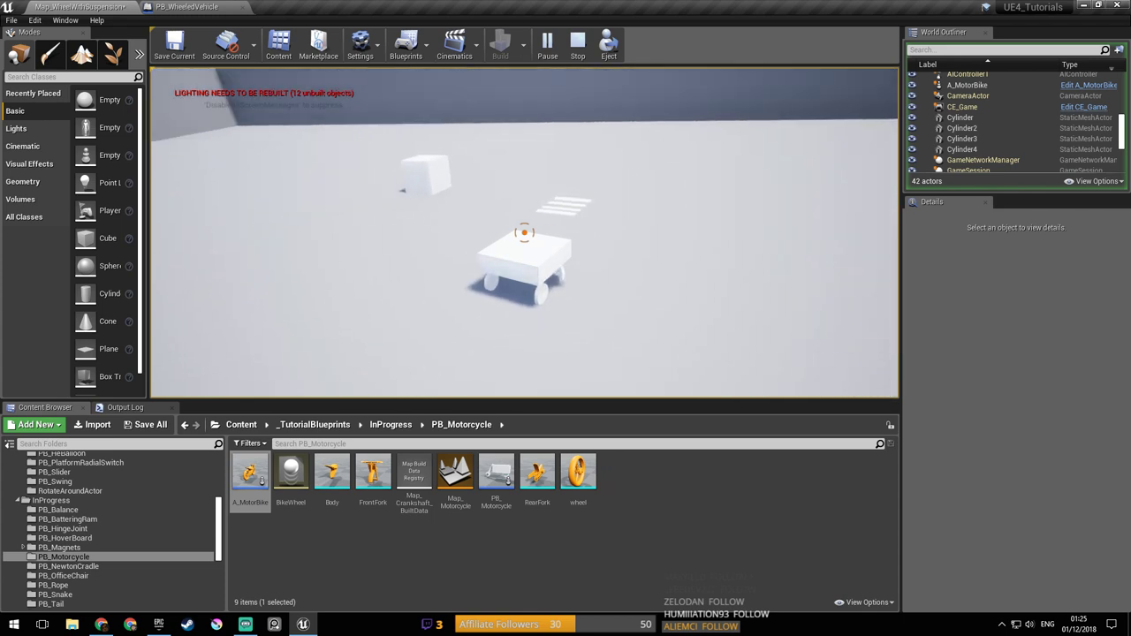
key(w)
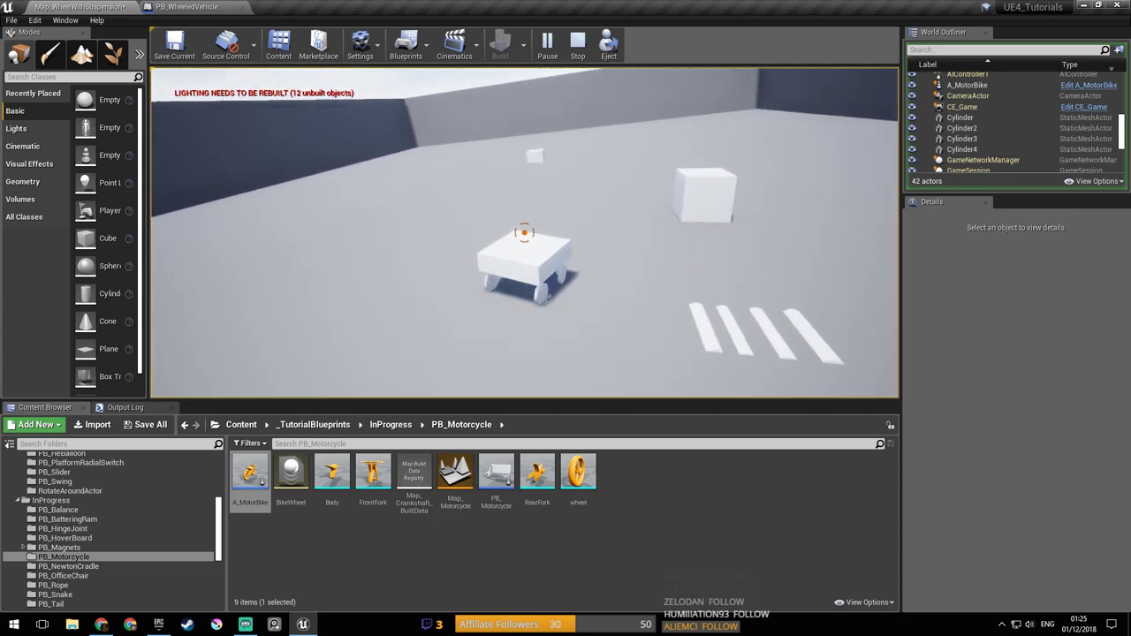
key(d)
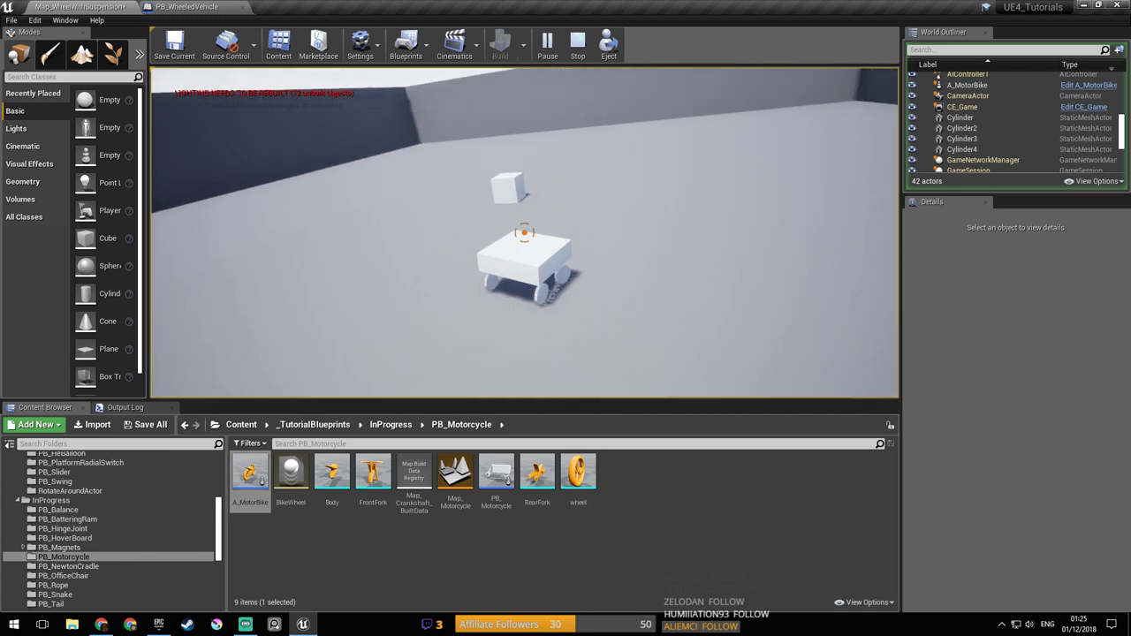
key(d)
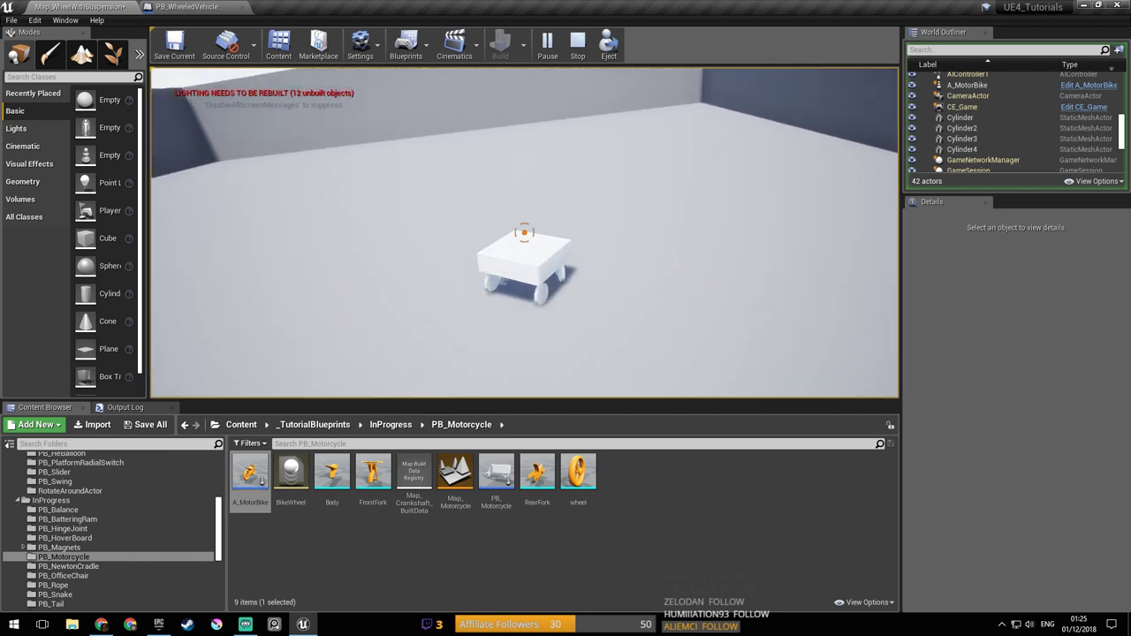
key(d)
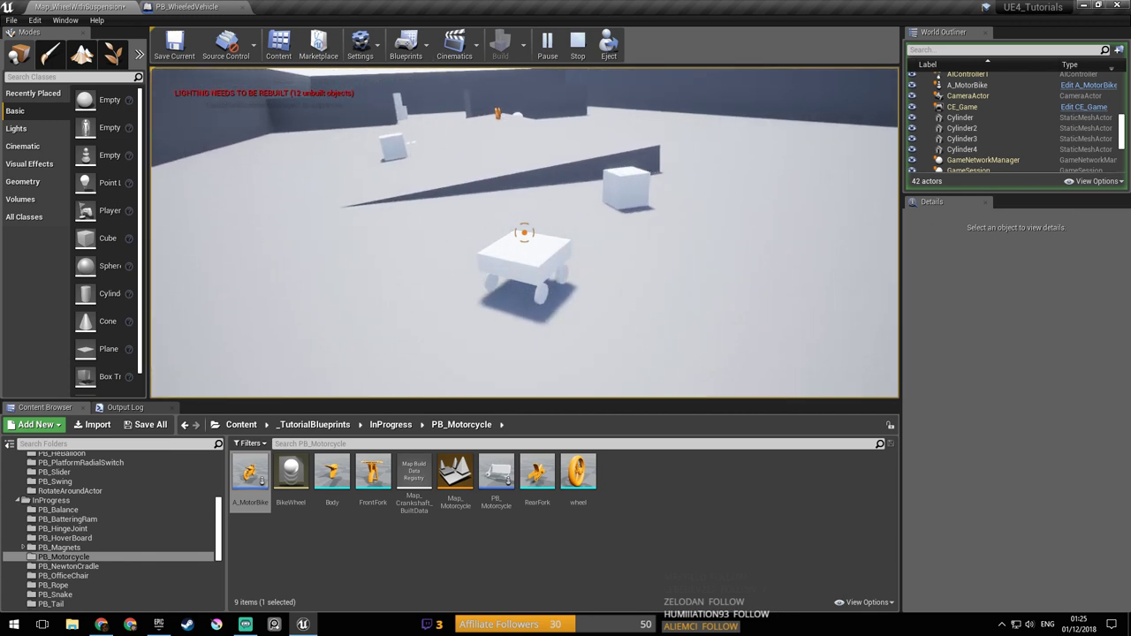
key(d)
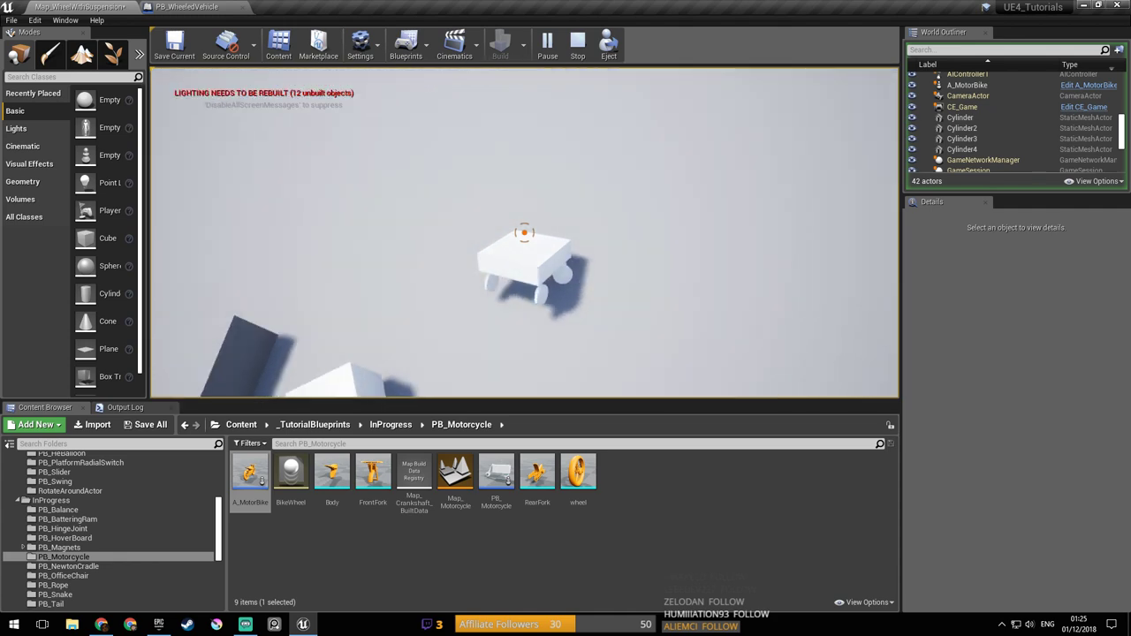
key(Escape)
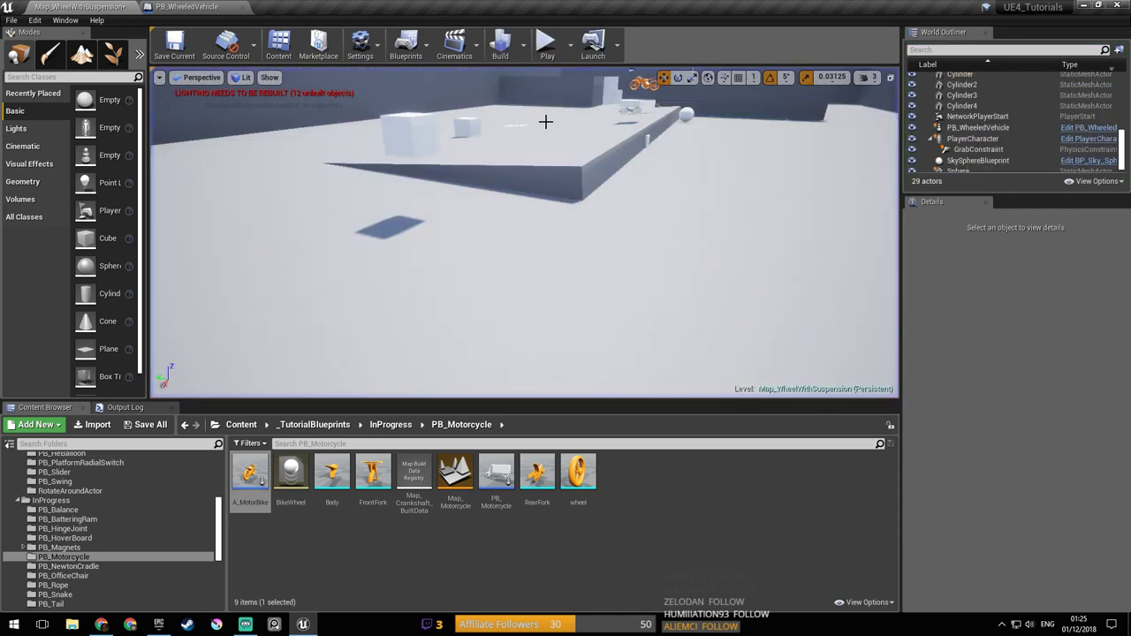
Step: Save the level, return to the PB_WheeledVehicle blueprint and select the Wheel component for a side-on inspection
key(ctrl+s)
click(209, 8)
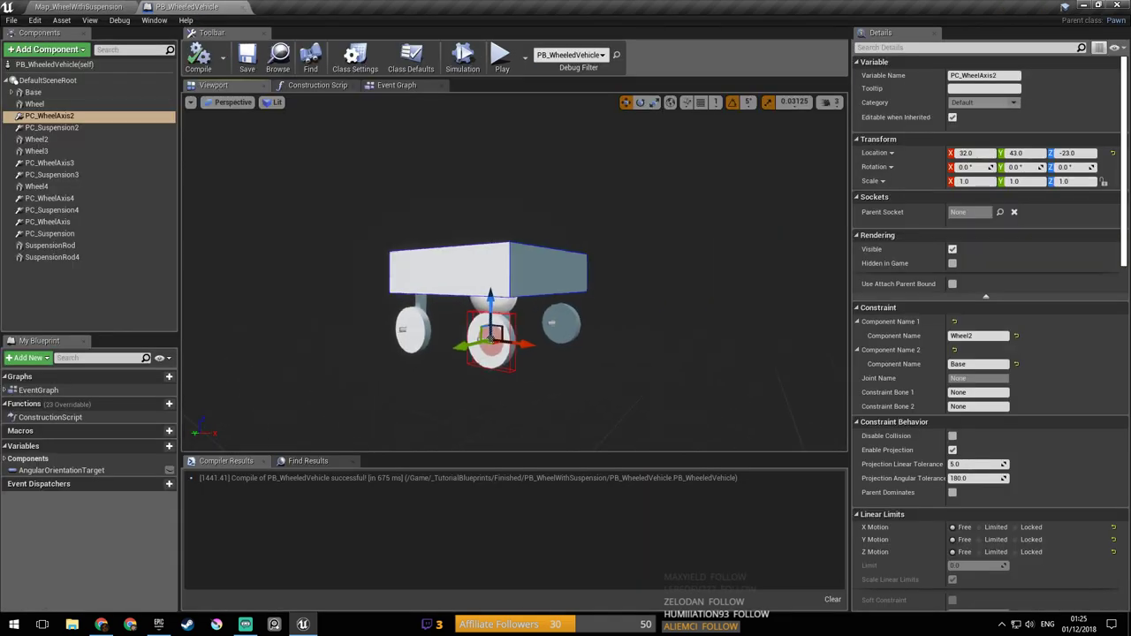
right_drag(514, 272, 610, 301)
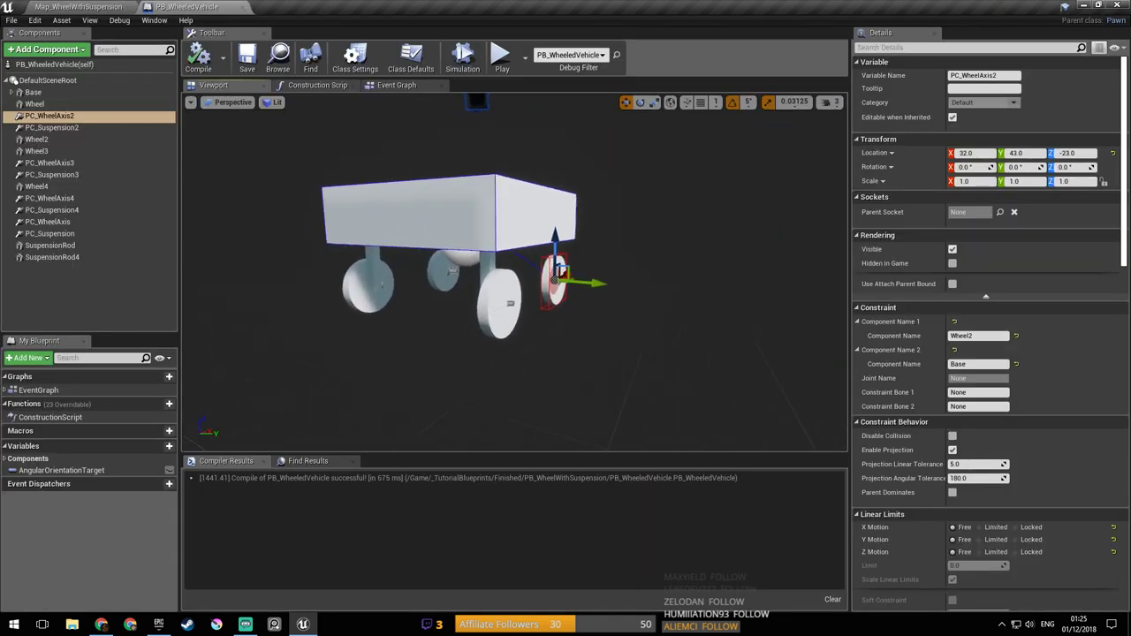
right_drag(661, 253, 424, 161)
drag(423, 160, 328, 131)
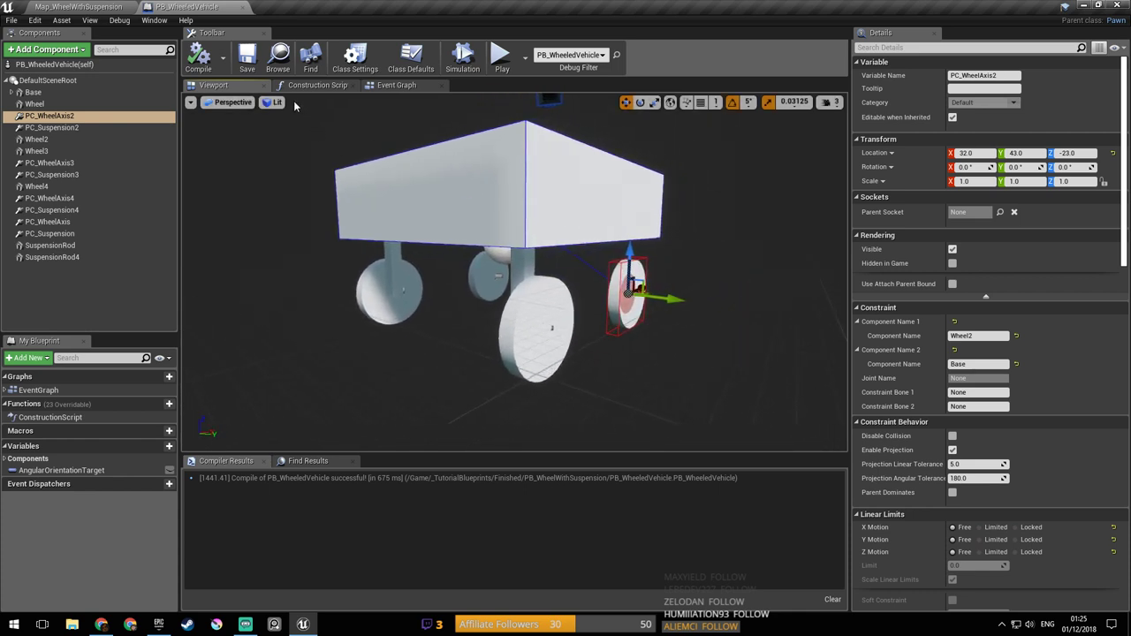
right_drag(294, 106, 326, 165)
right_drag(490, 219, 594, 223)
mouse_move(539, 223)
mouse_down()
mouse_move(483, 220)
mouse_move(566, 243)
mouse_move(548, 241)
mouse_up()
click(543, 347)
right_drag(543, 348, 623, 349)
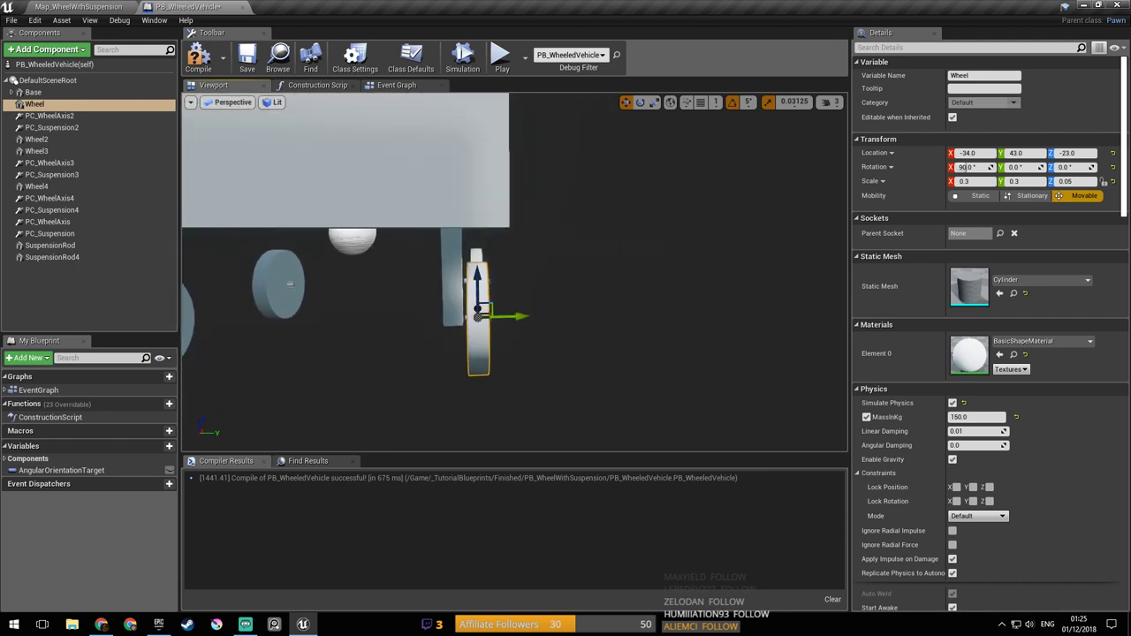
Step: Examine the linear limits, angular limits and motor settings of the PC_WheelAxis constraint
click(83, 224)
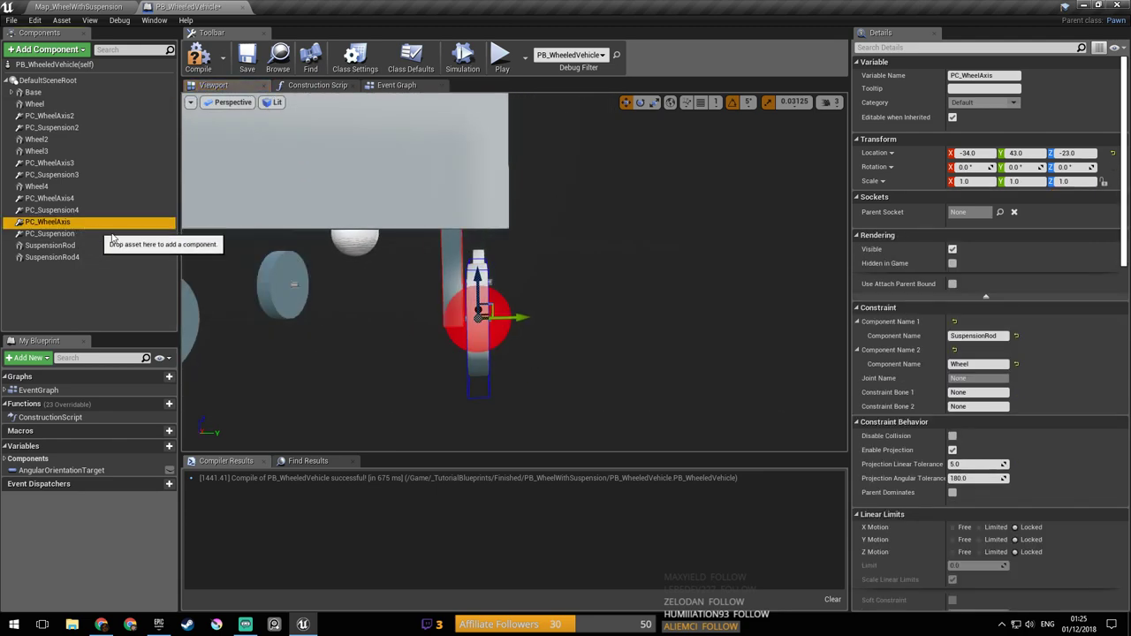
scroll(1039, 305, down, 5)
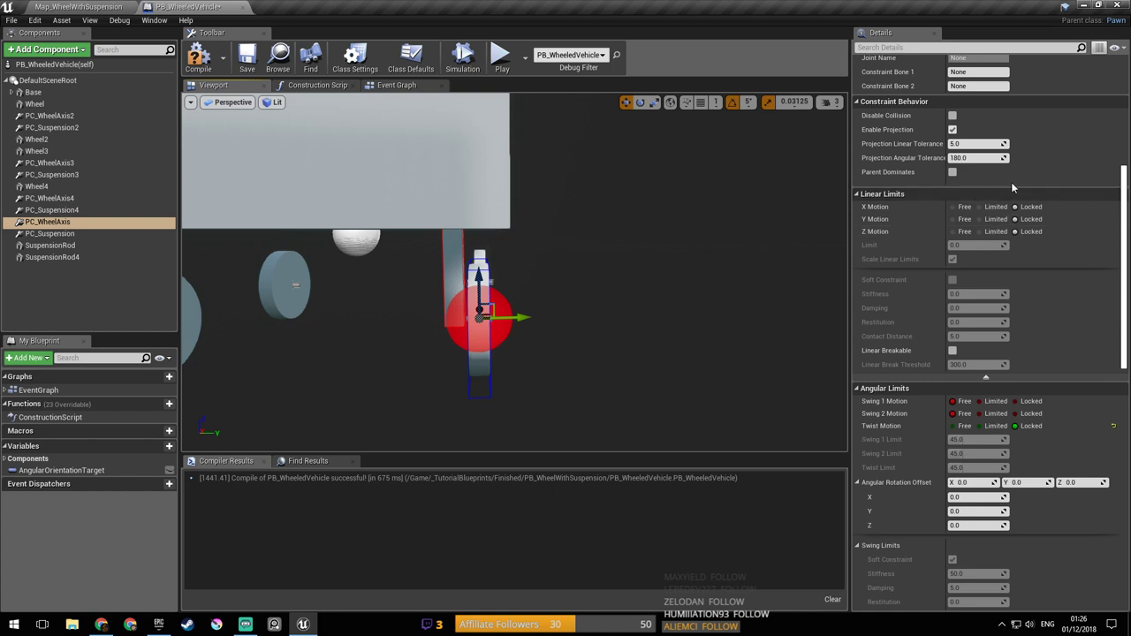
scroll(1016, 199, down, 3)
scroll(1044, 272, down, 5)
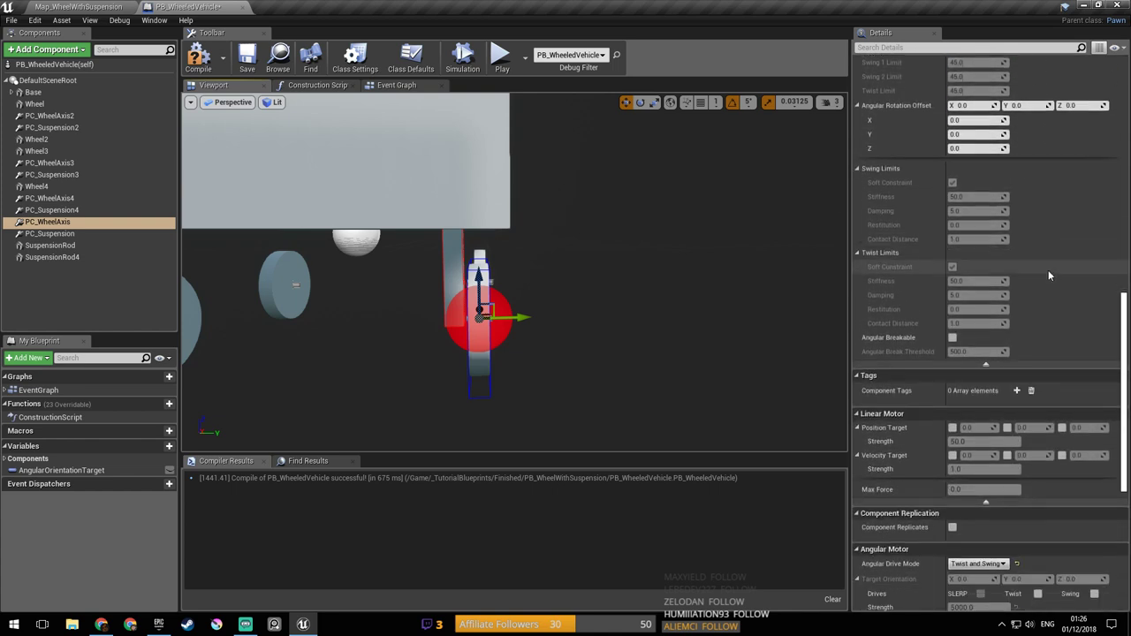
scroll(1048, 276, up, 2)
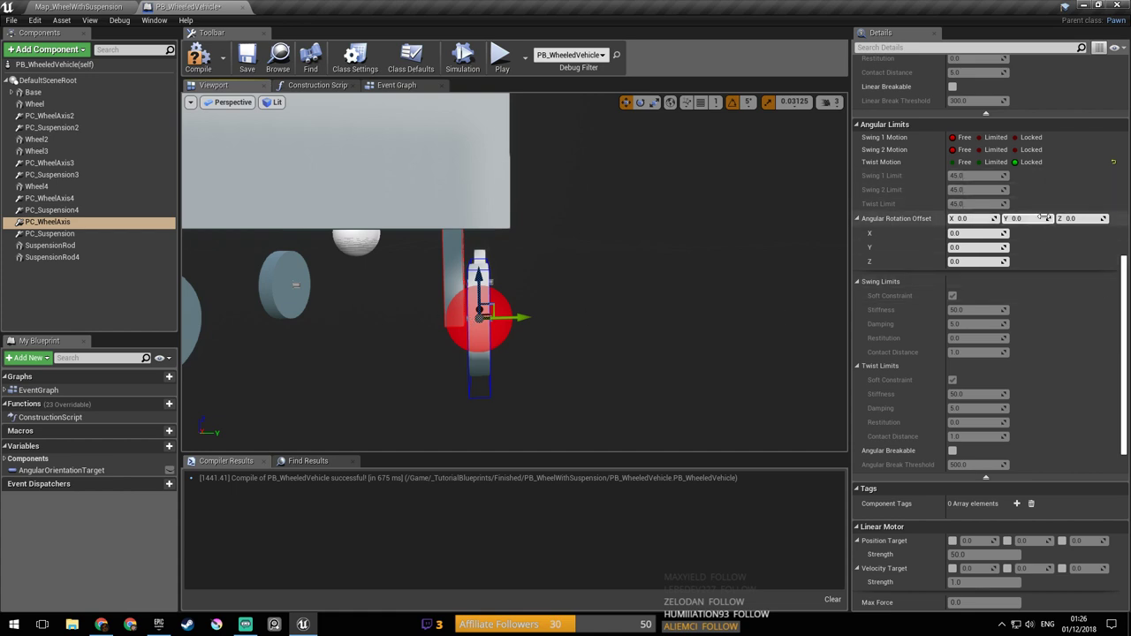
scroll(1067, 223, down, 6)
scroll(1064, 223, up, 4)
scroll(1064, 242, up, 3)
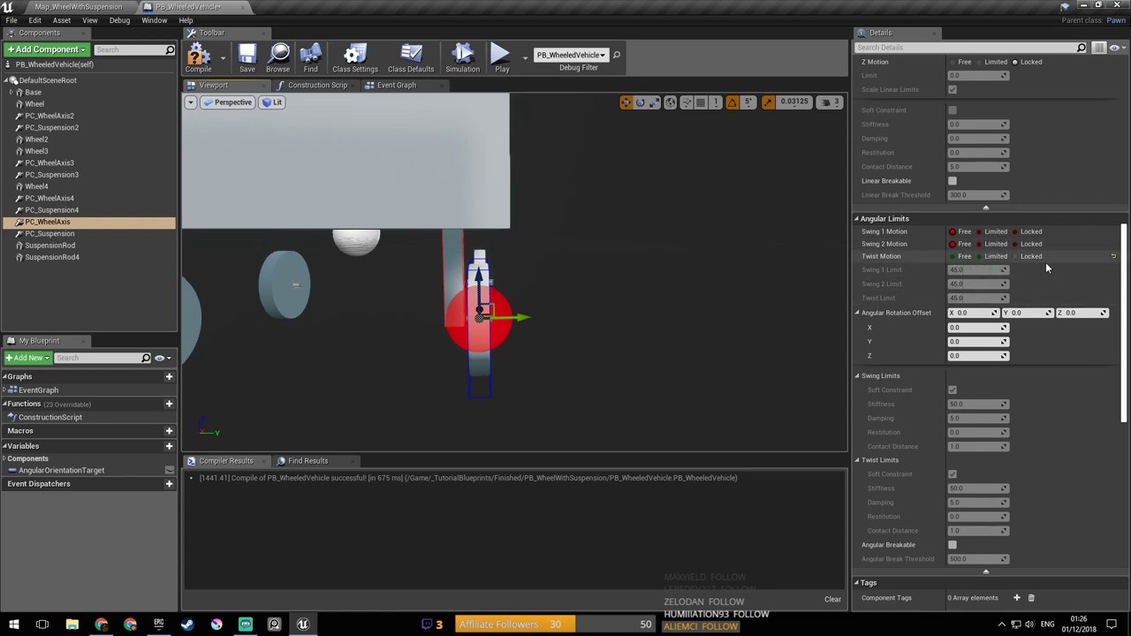
Step: Set Twist Motion and Swing 1 Motion of the PC_WheelAxis constraint to Locked, checking the wheel's rotation axes
click(1031, 257)
scroll(1025, 265, up, 1)
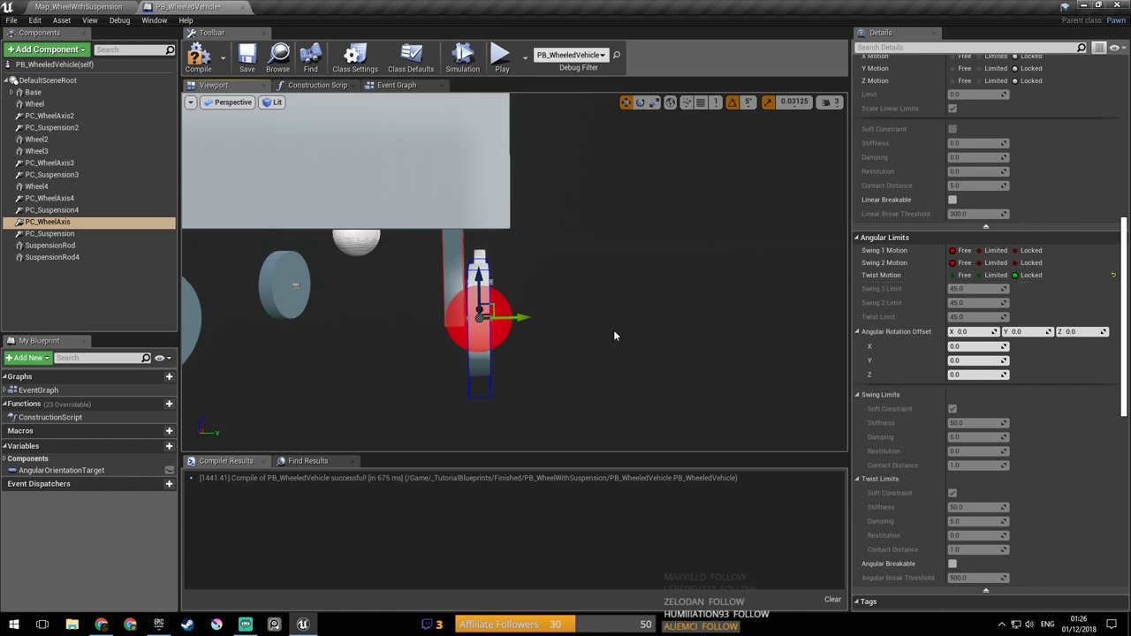
alt+drag(566, 309, 486, 311)
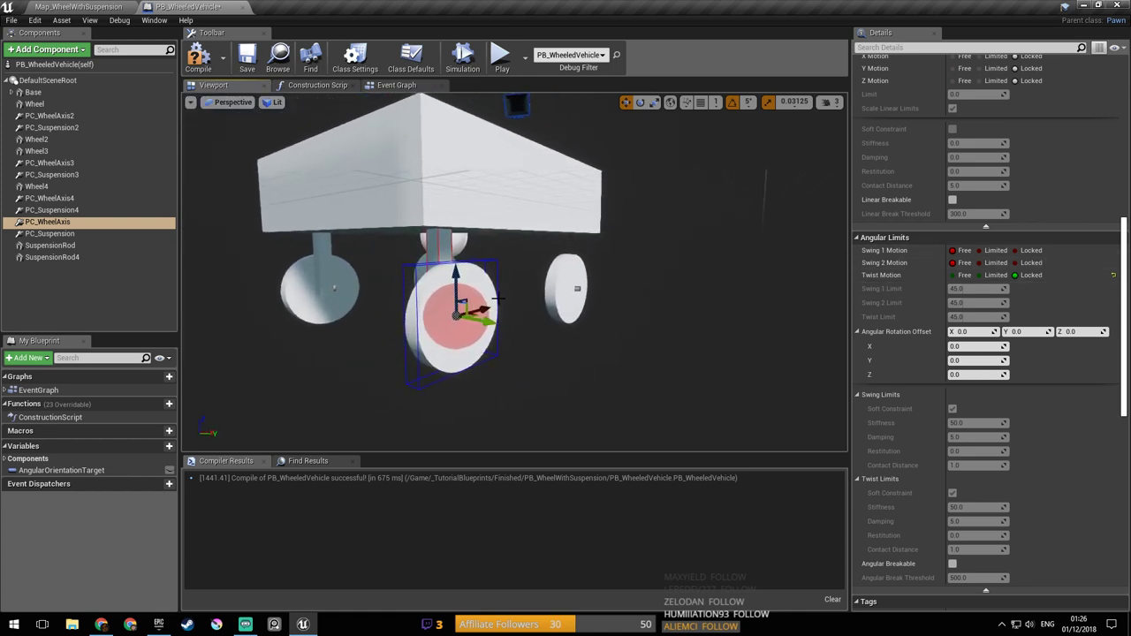
scroll(1080, 367, down, 8)
scroll(1082, 363, up, 6)
scroll(1081, 394, up, 3)
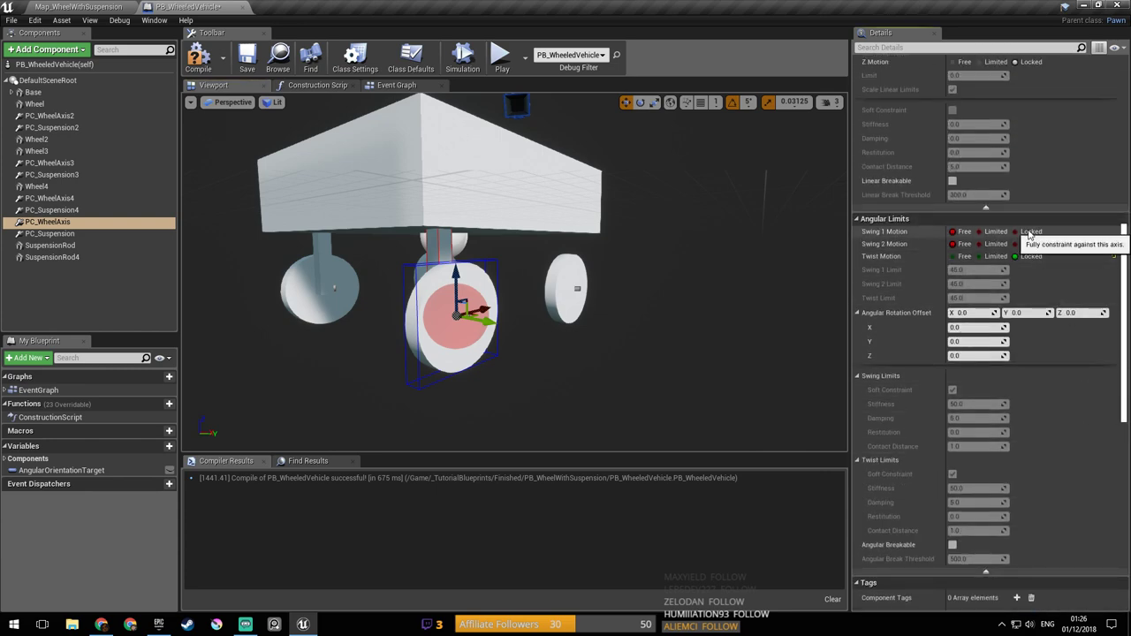
mouse_move(539, 320)
right_down()
mouse_move(550, 322)
mouse_move(513, 316)
mouse_move(535, 320)
right_up()
key(s)
right_drag(570, 284, 685, 283)
key(a)
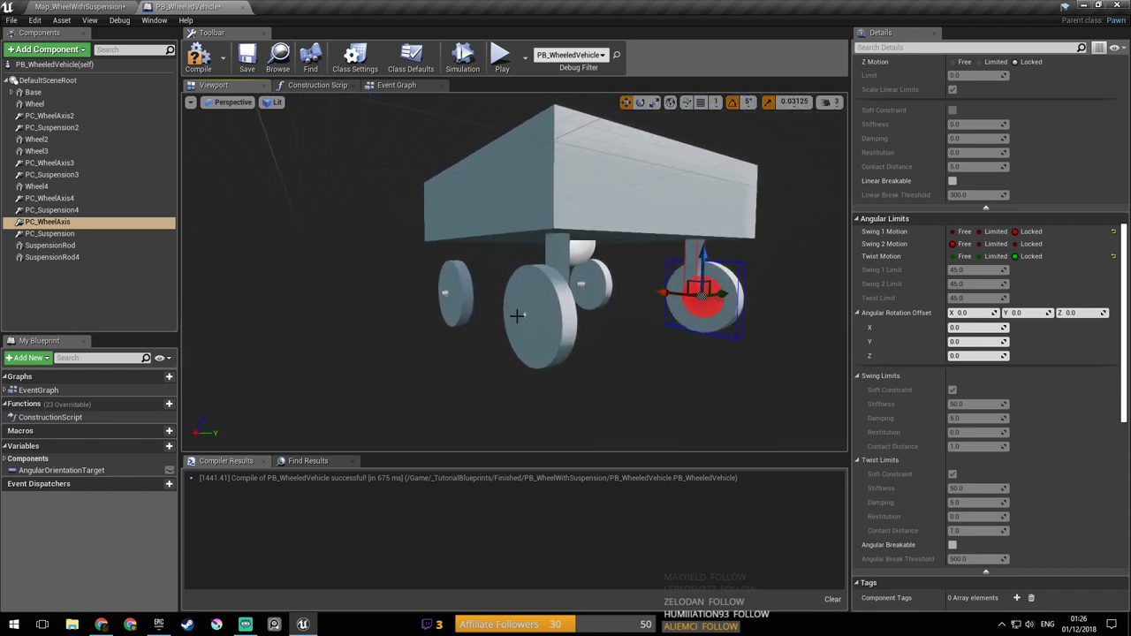
Step: Select the PC_WheelAxis4 constraint and examine its angular limits and angular motor settings against the wheel
right_drag(544, 314, 517, 316)
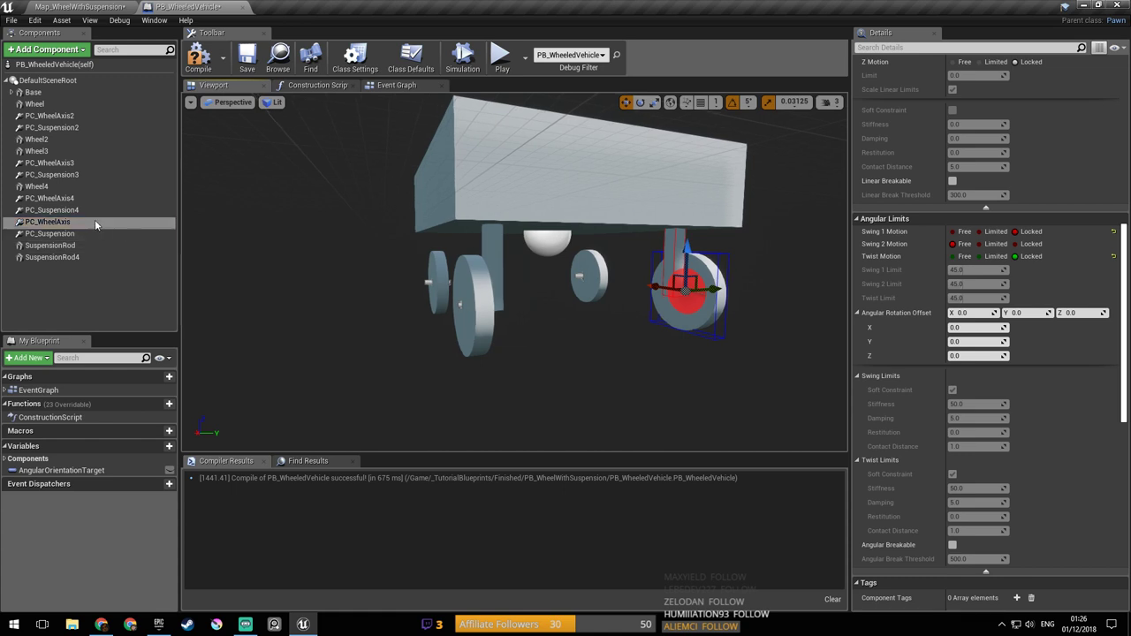
click(55, 198)
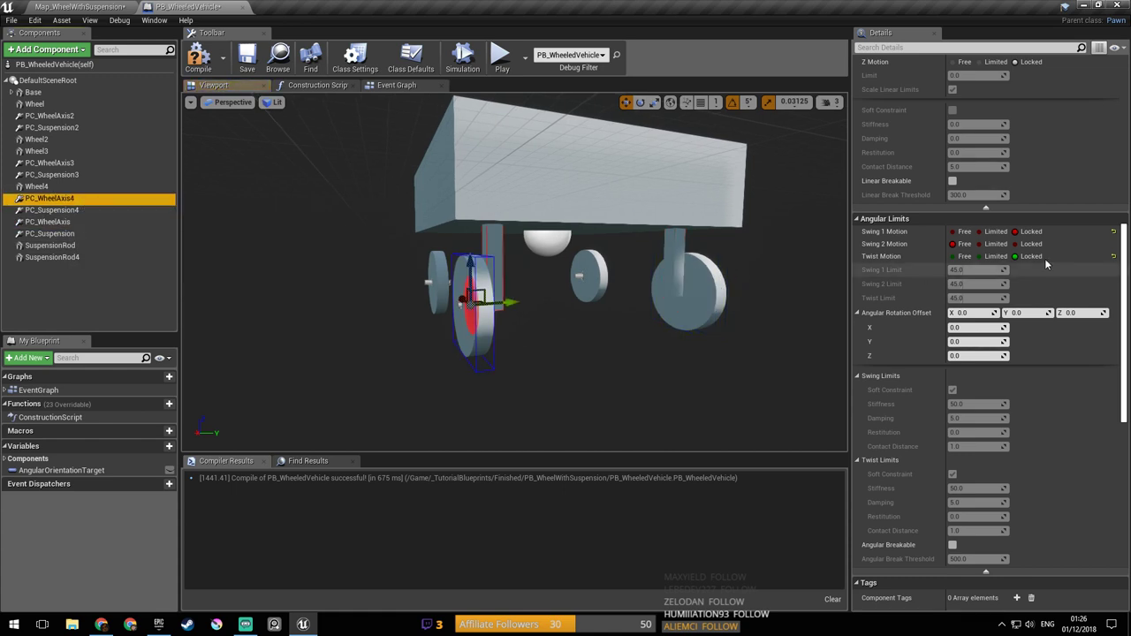
key(a)
mouse_move(583, 361)
right_down()
mouse_move(662, 361)
mouse_move(486, 357)
mouse_move(566, 357)
right_up()
key(d)
key(a)
right_drag(548, 305, 556, 305)
scroll(1073, 320, down, 10)
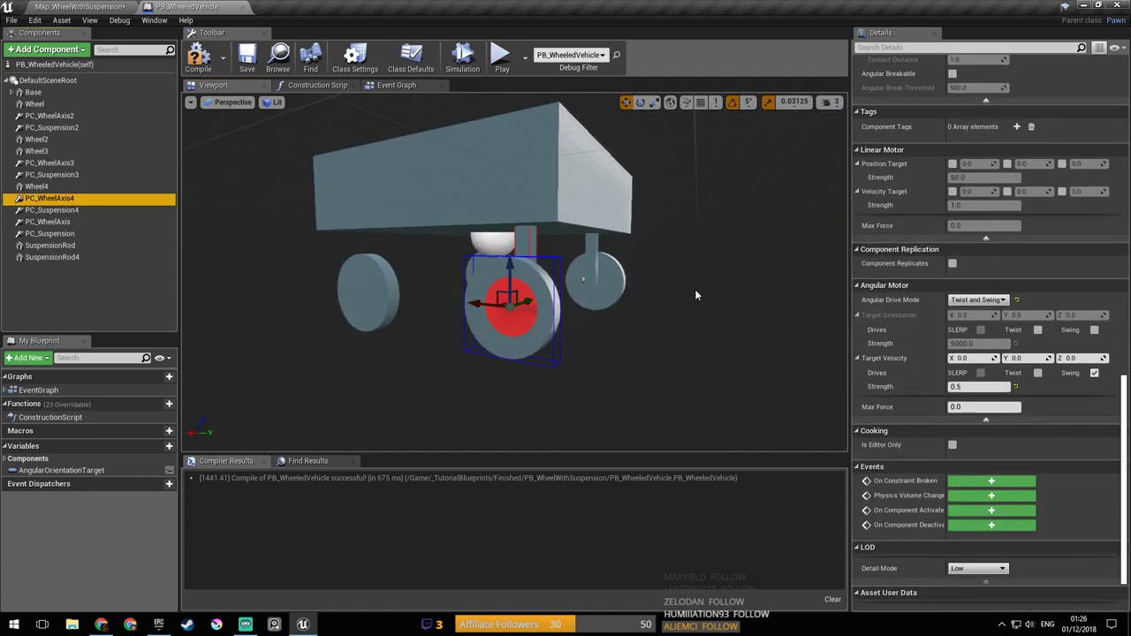
middle_drag(812, 308, 642, 281)
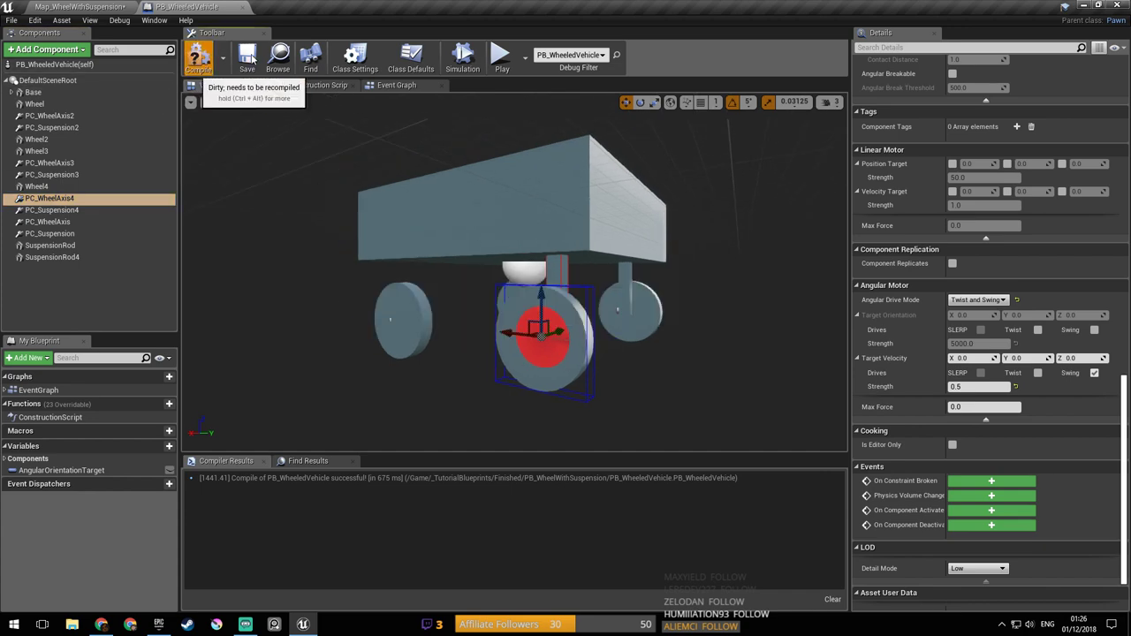
Step: Play-test the wheeled vehicle in the Map_WheelWithSuspension level, stopping and restarting the play session once
click(104, 8)
right_drag(409, 154, 492, 134)
click(547, 51)
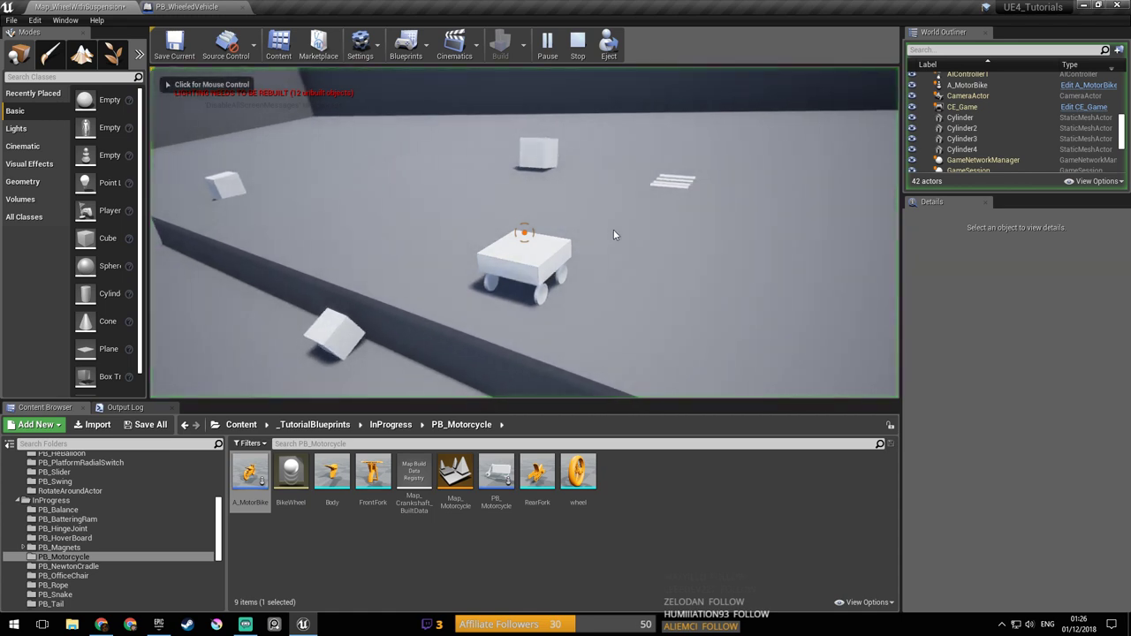
click(631, 225)
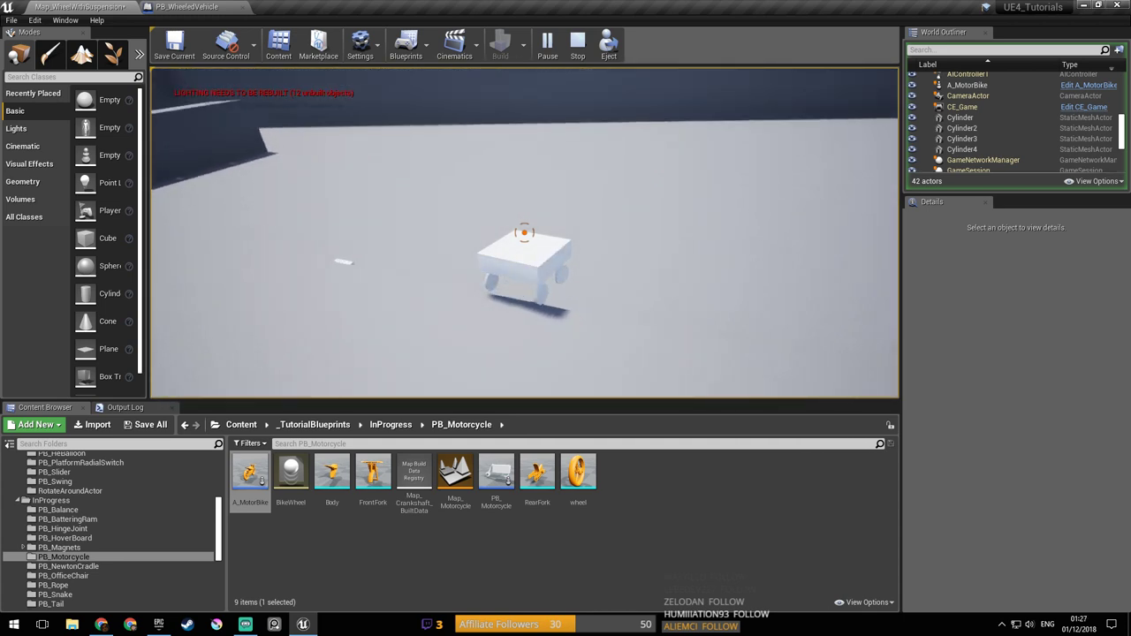
key(Escape)
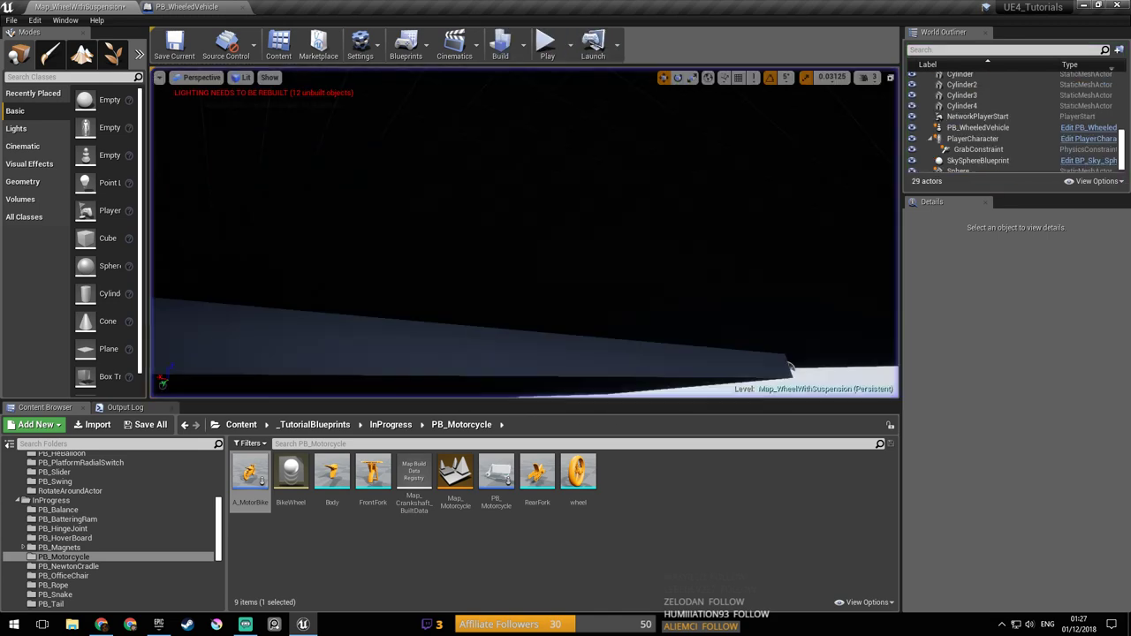
click(548, 55)
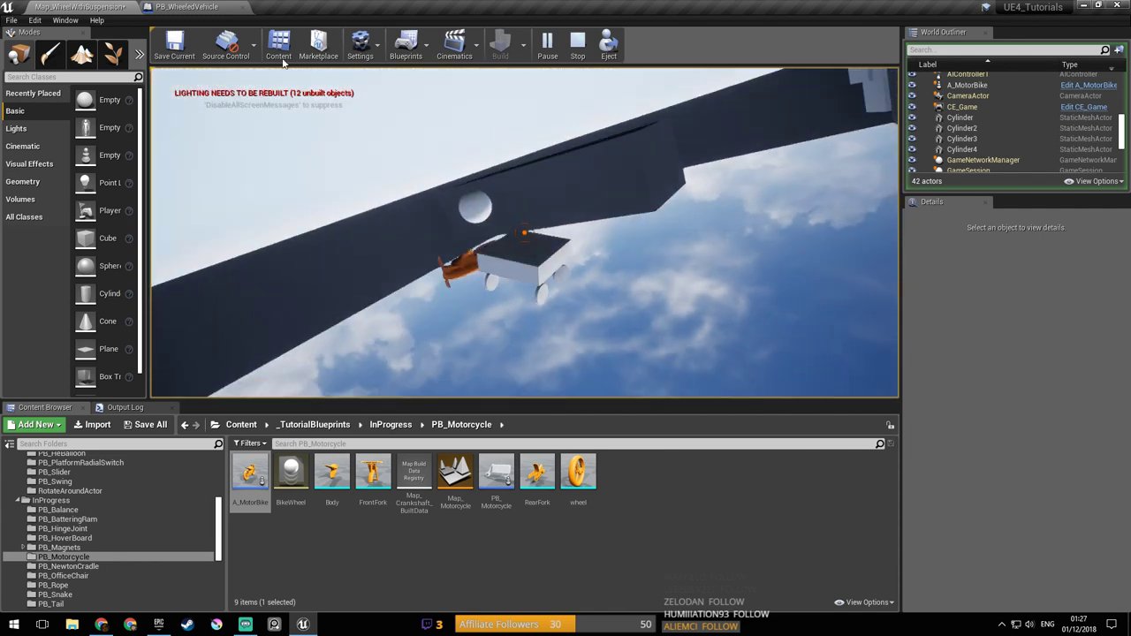
Step: Return to the PB_WheeledVehicle blueprint's event graph and examine the InputAxis MoveRight steering nodes and the InputAxis MoveForward drive nodes
click(179, 7)
click(411, 60)
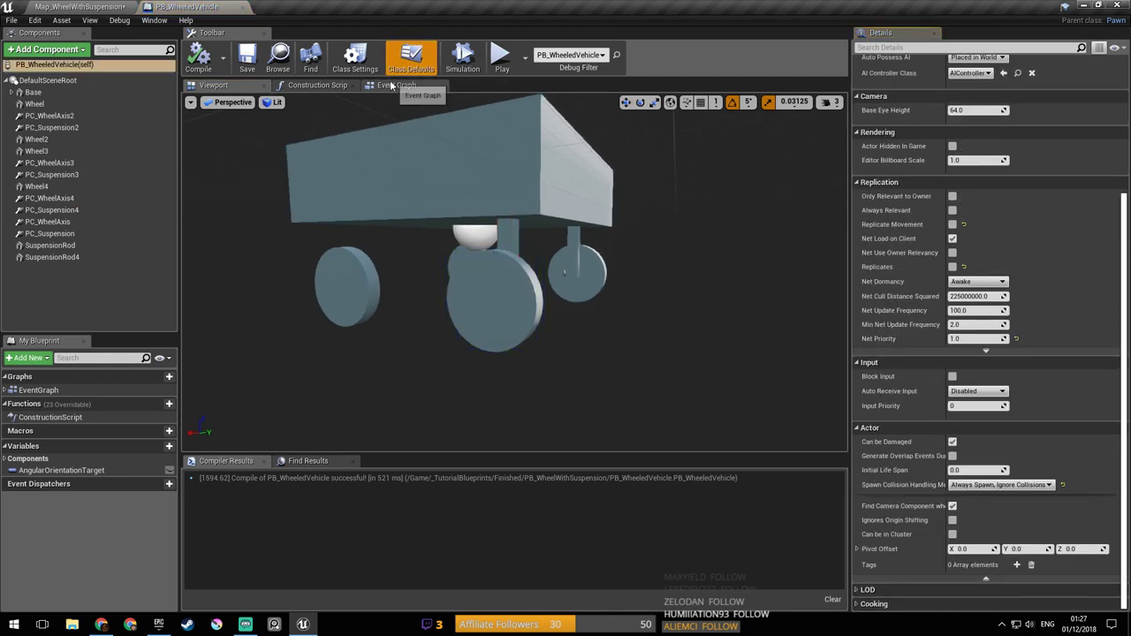
click(396, 85)
scroll(568, 235, up, 5)
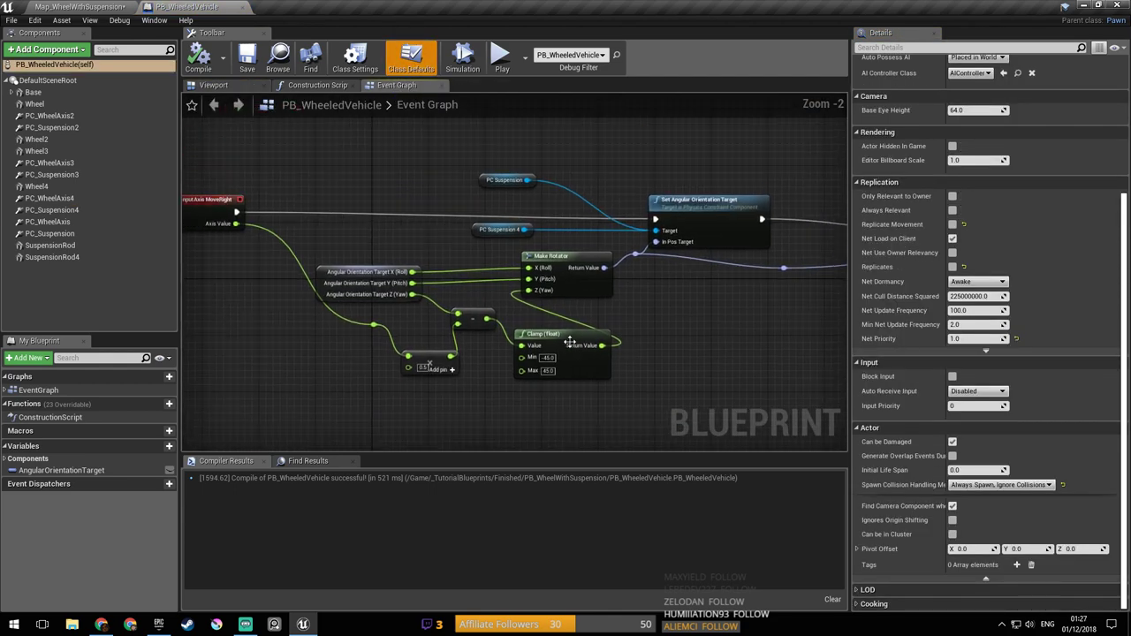
right_drag(384, 293, 457, 325)
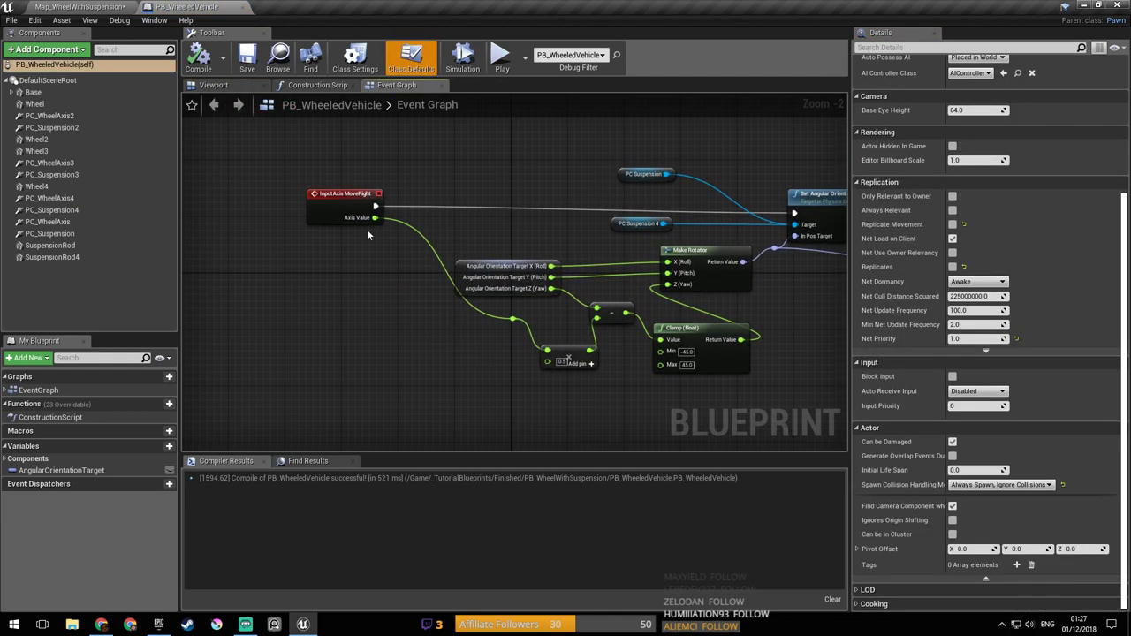
right_drag(431, 370, 429, 144)
right_drag(485, 306, 515, 158)
scroll(387, 232, up, 2)
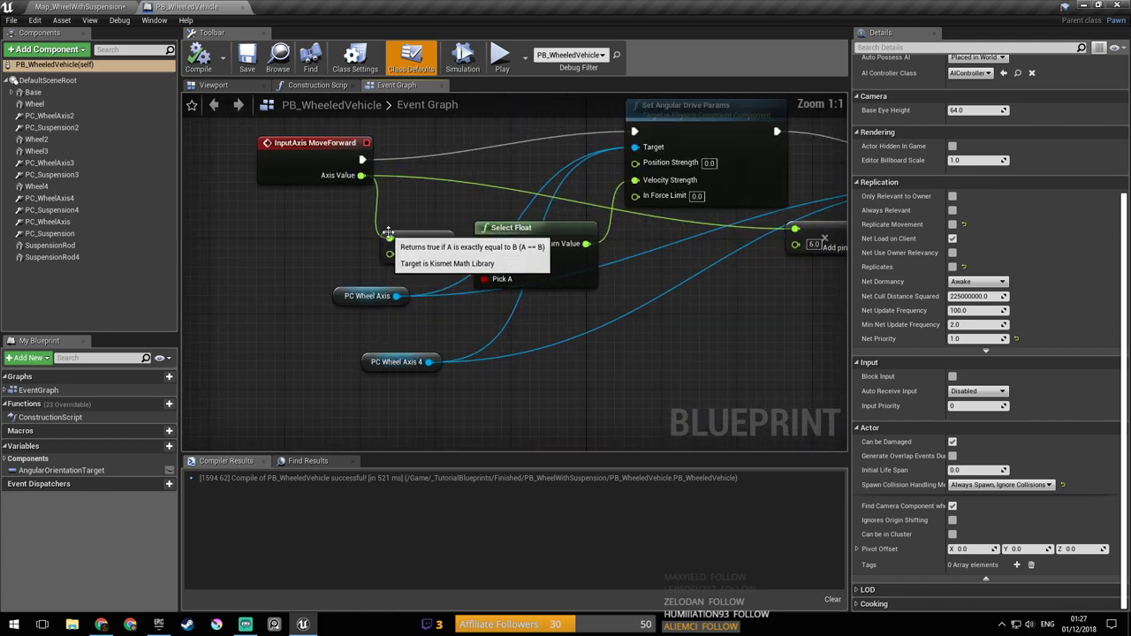
right_drag(576, 247, 516, 238)
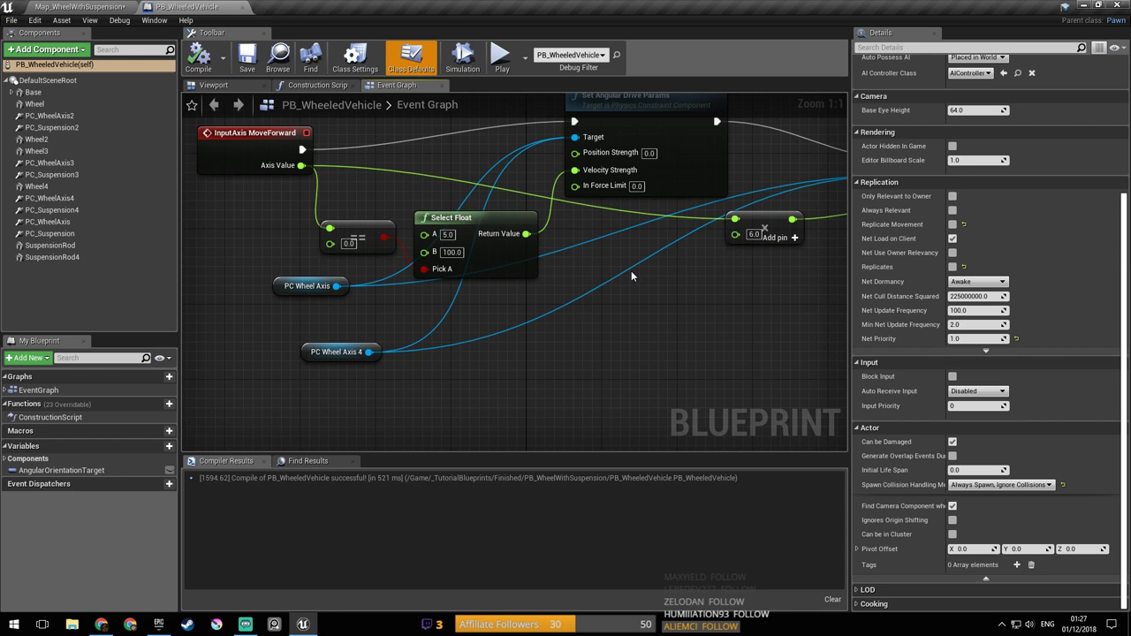
right_drag(631, 277, 654, 304)
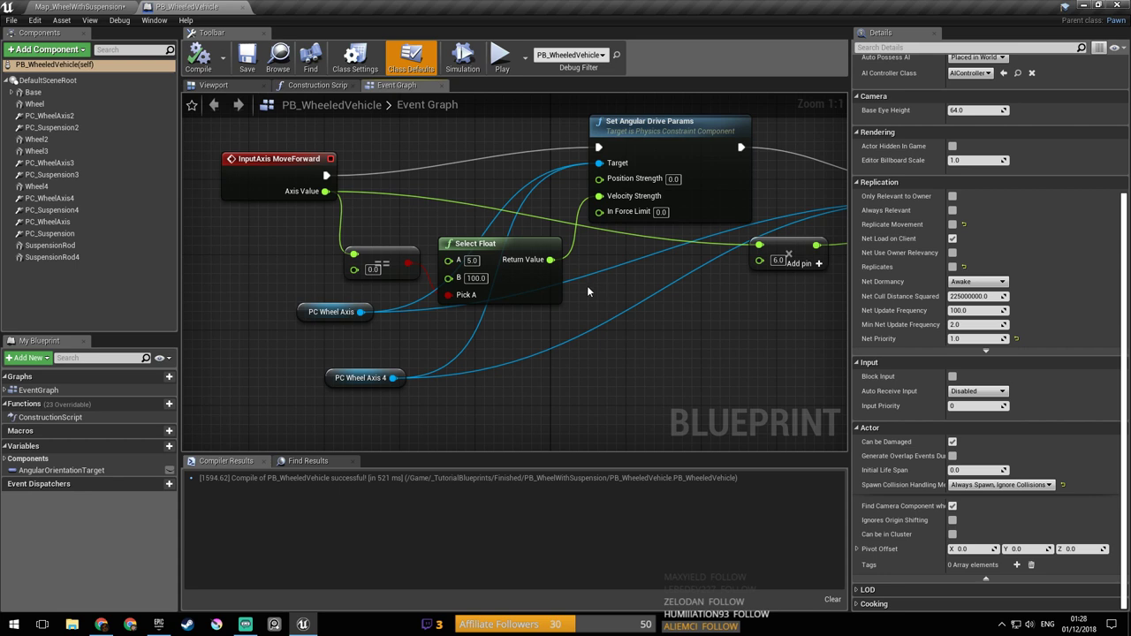
click(1031, 628)
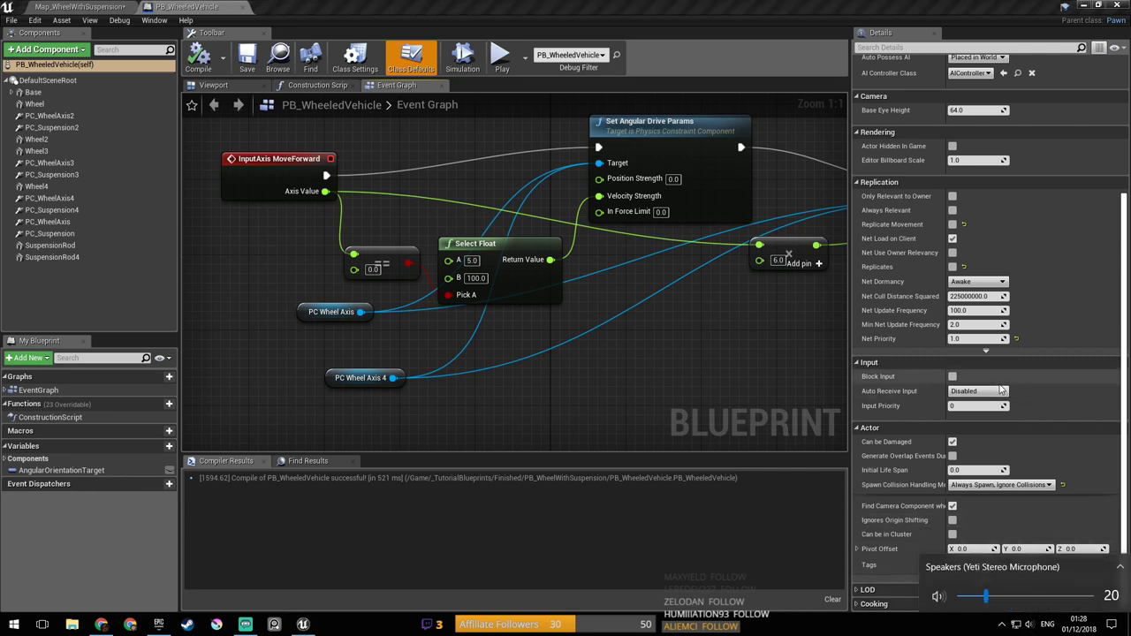
click(701, 288)
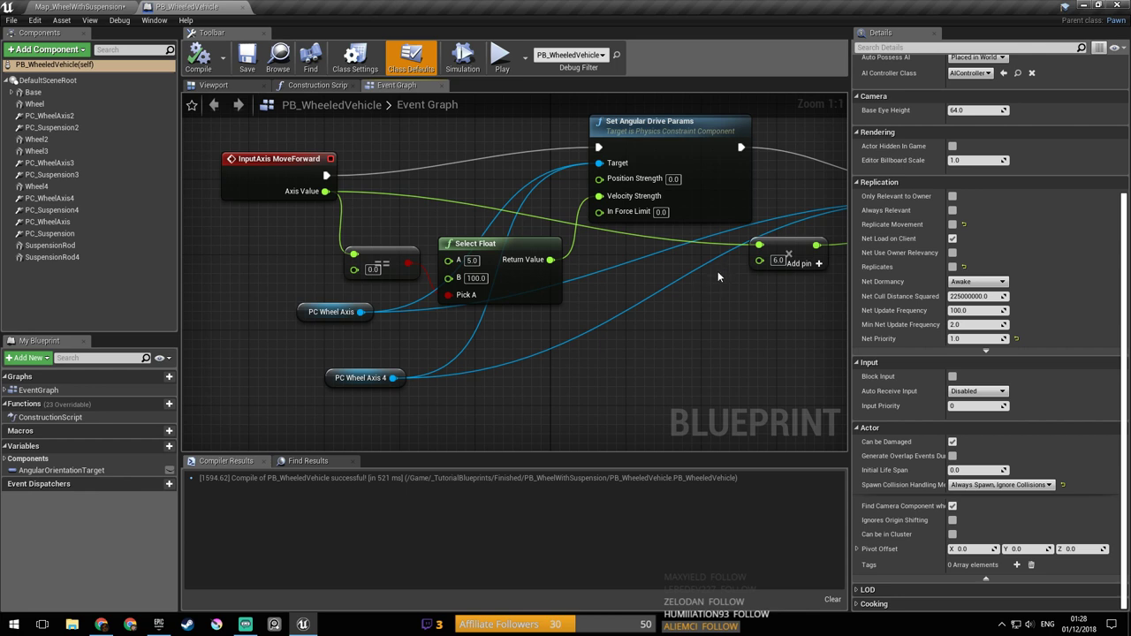
Step: Examine the MoveForward logic from the Select Float velocity strength through Set Angular Drive Params to Set Angular Velocity Target
right_drag(707, 271, 723, 307)
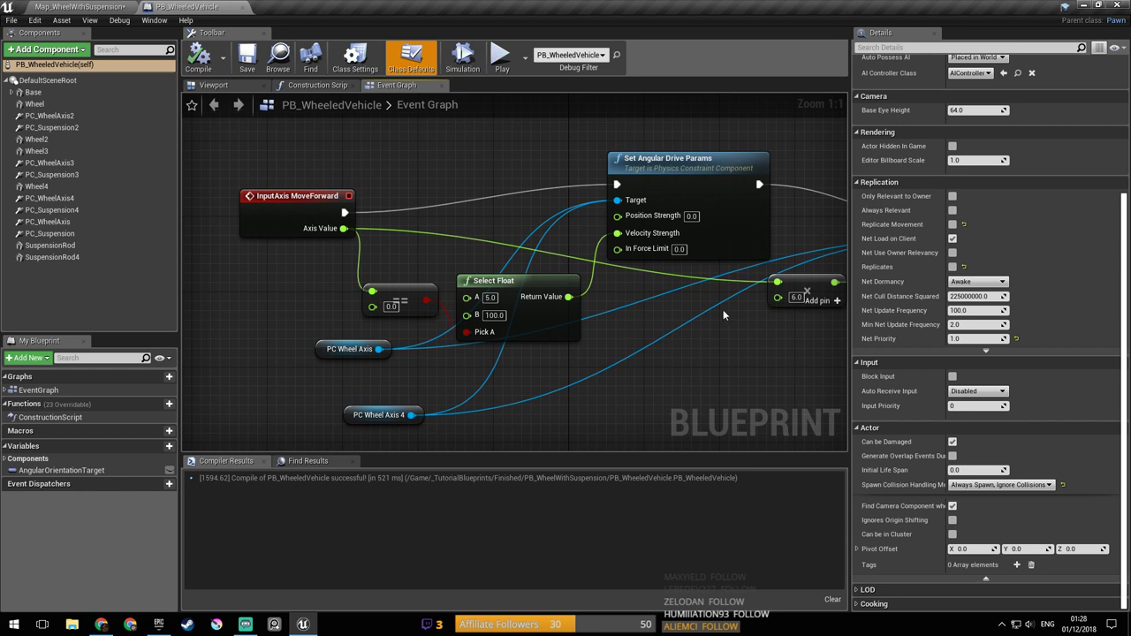
right_drag(726, 308, 726, 277)
scroll(651, 312, down, 2)
right_drag(650, 313, 616, 292)
scroll(429, 308, up, 2)
right_drag(428, 307, 434, 290)
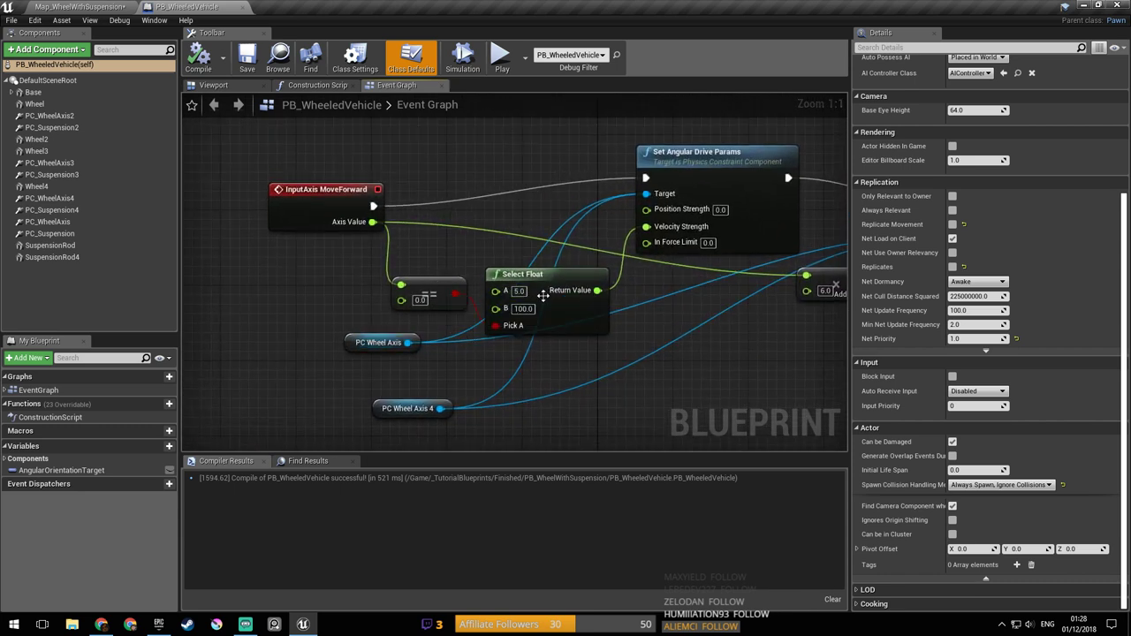
right_drag(713, 319, 386, 315)
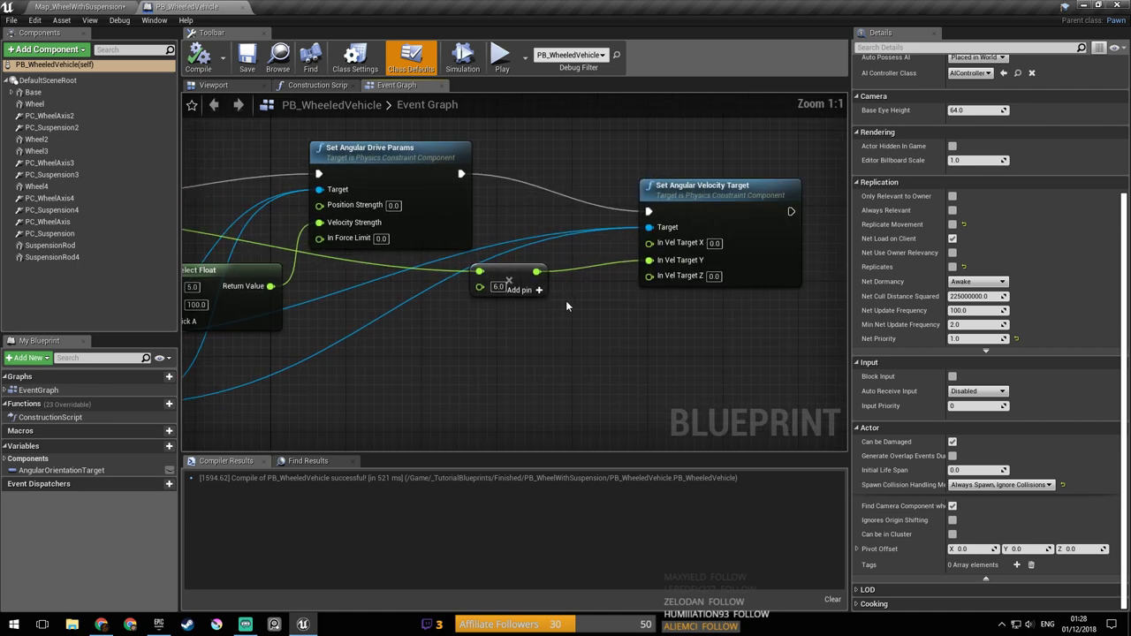
Step: Try to insert a Negate Float node between the MoveForward Axis Value and the equality comparison
right_drag(519, 347, 709, 258)
scroll(709, 258, down, 1)
scroll(708, 261, down, 4)
right_drag(608, 323, 522, 350)
scroll(485, 320, up, 5)
mouse_move(447, 272)
right_down()
mouse_move(400, 272)
mouse_move(447, 274)
right_up()
drag(411, 228, 450, 252)
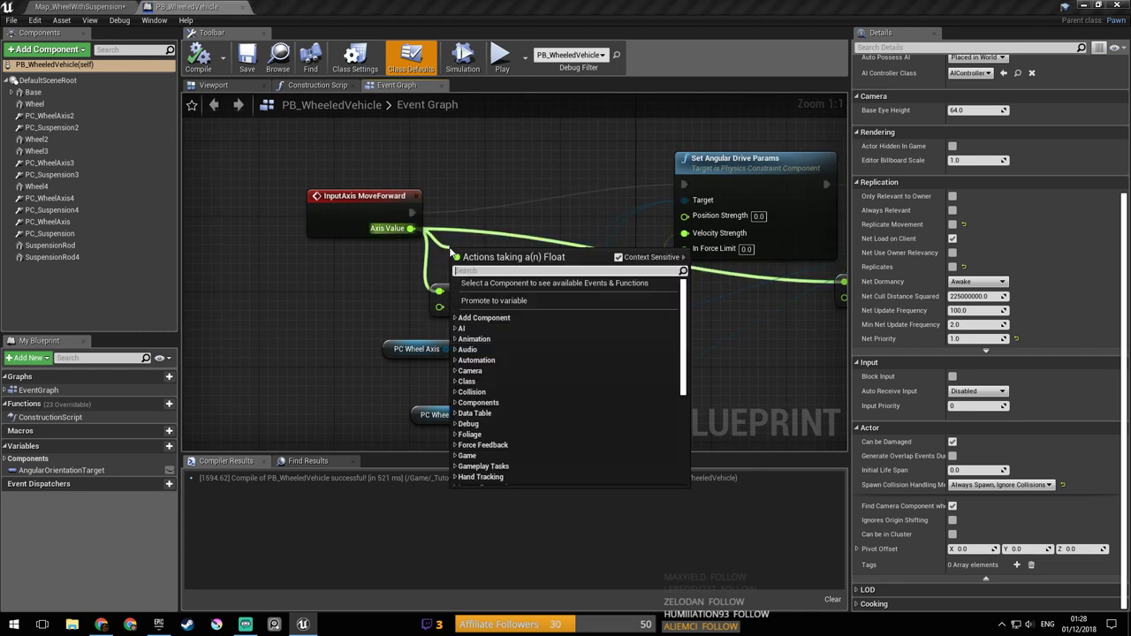
text(nega)
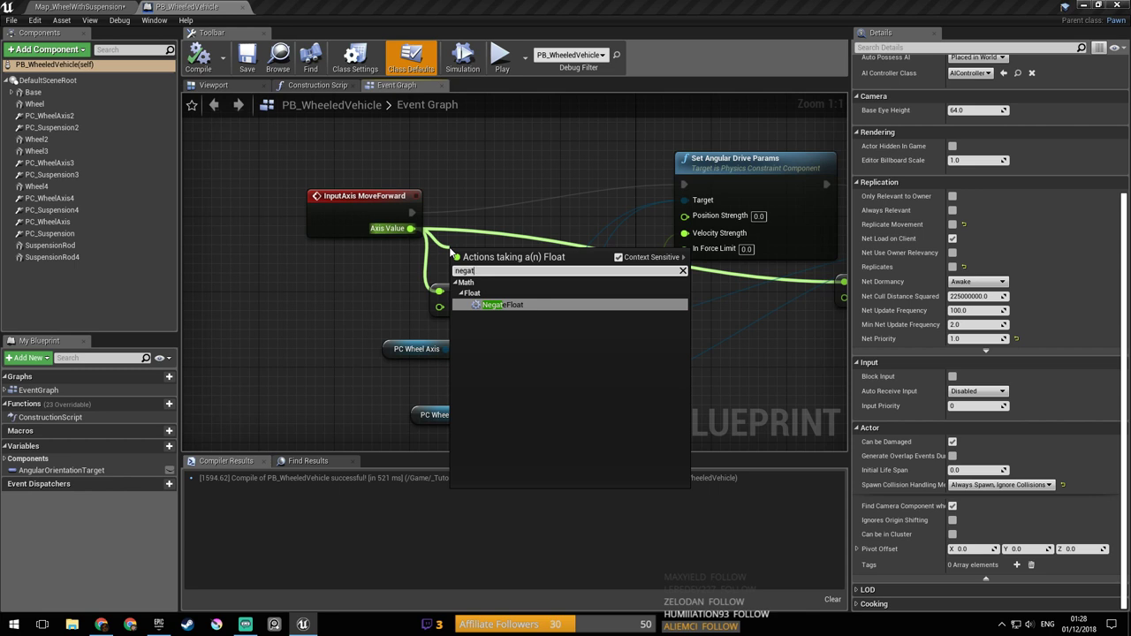
text(t)
key(Return)
drag(495, 270, 445, 294)
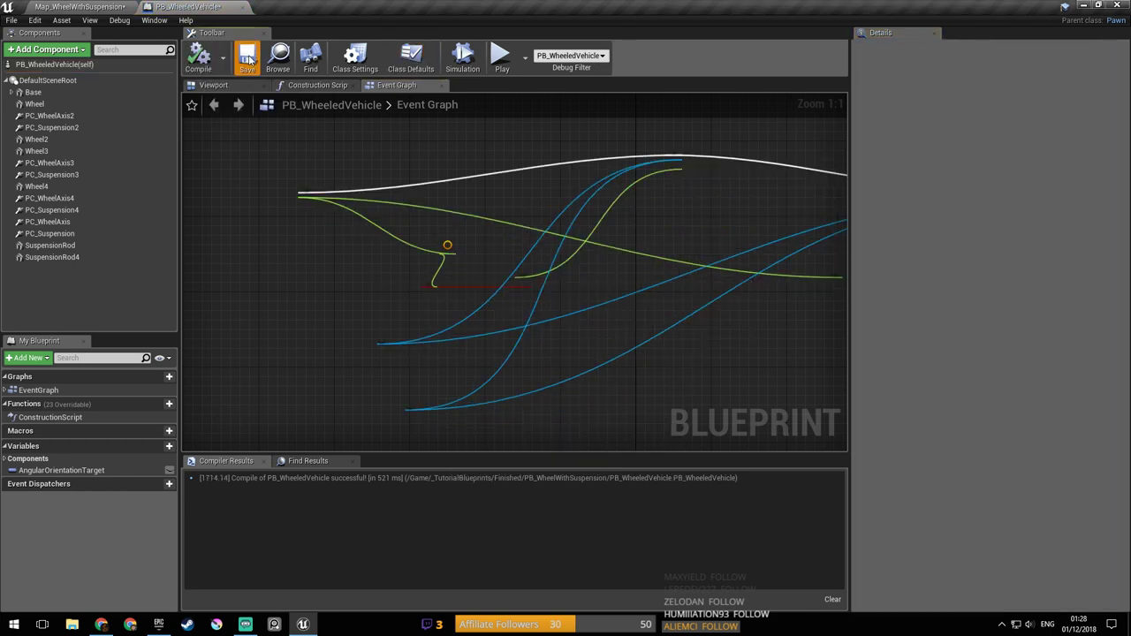
Step: Save the Map_WheelWithSuspension level and play-test driving the vehicle forward while steering it in both directions
click(135, 7)
key(ctrl+s)
click(548, 44)
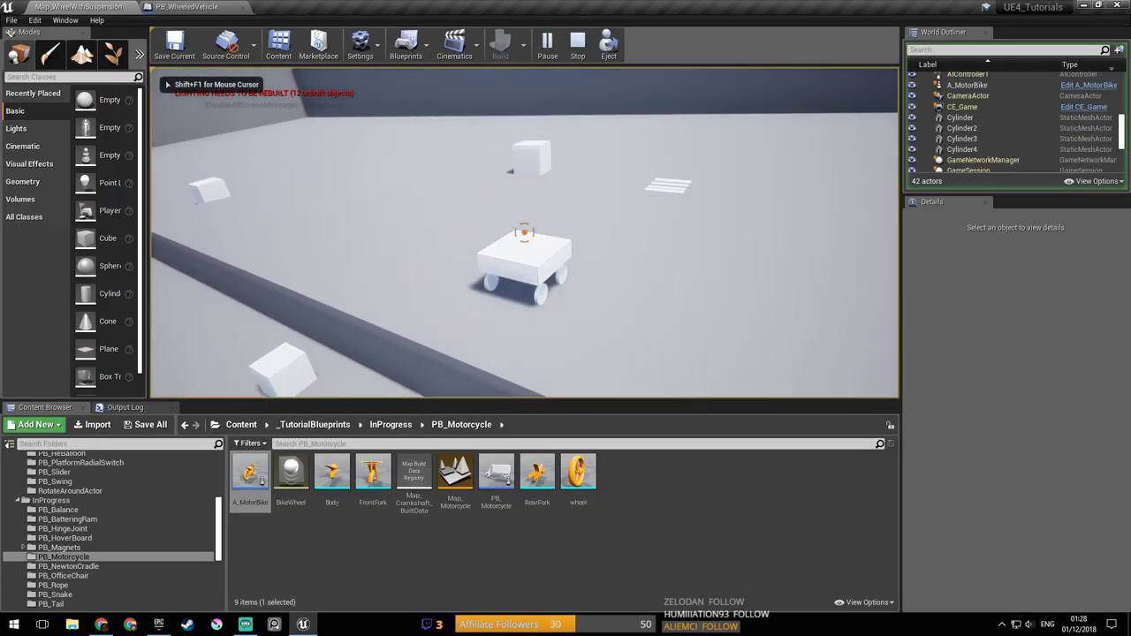
key(w)
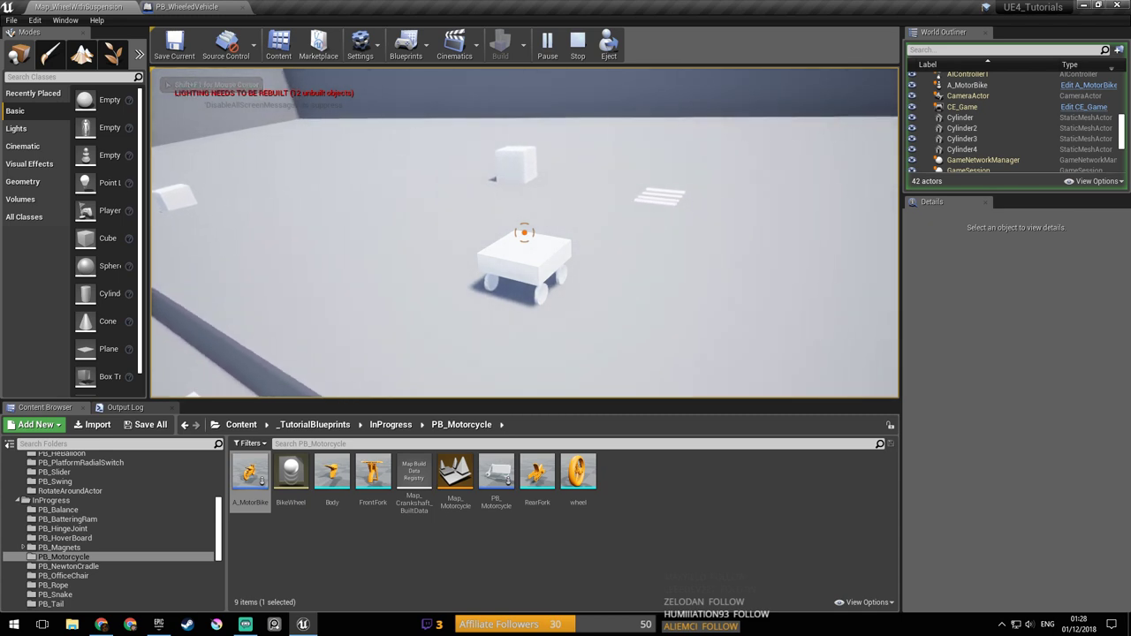
key(d)
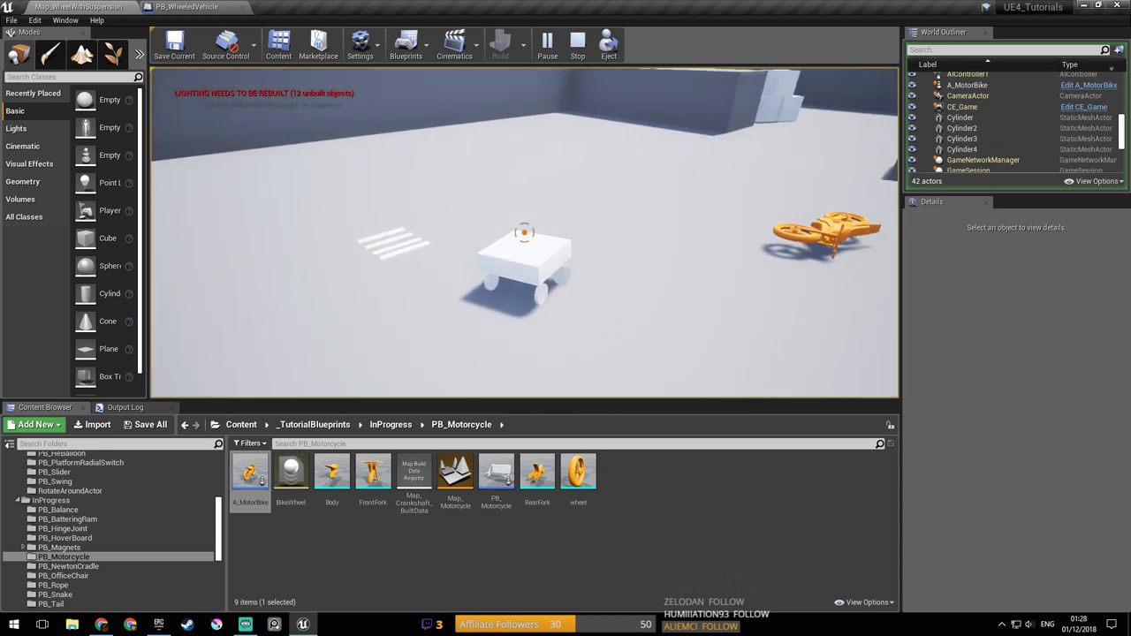
key(a)
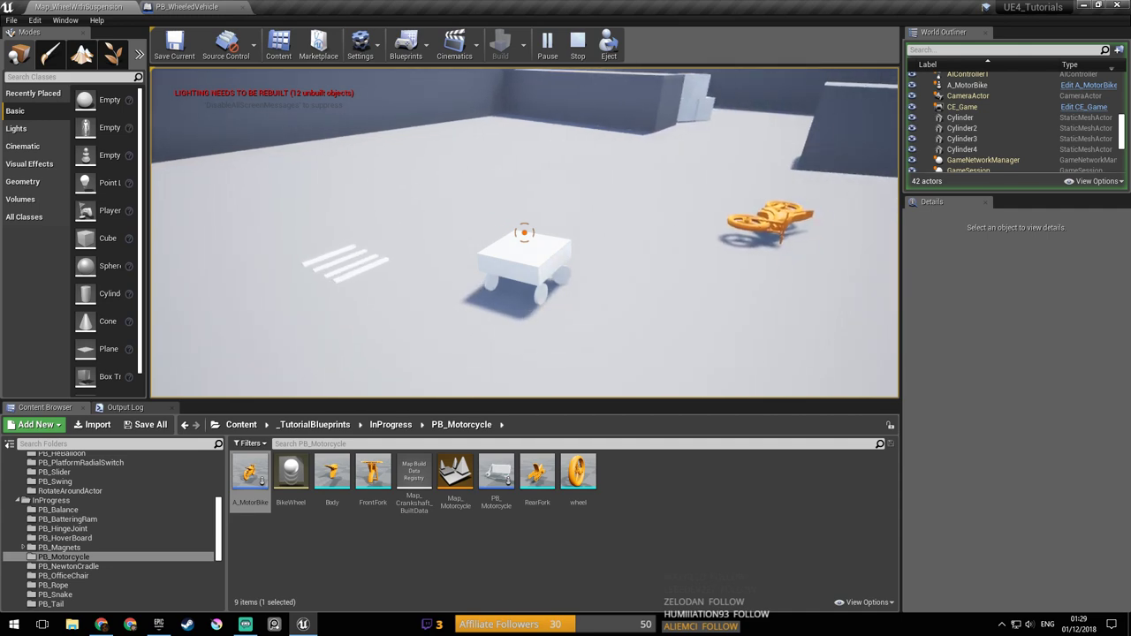
key(Escape)
Step: Return to the PB_WheeledVehicle event graph and delete the Negate Float node beside InputAxis MoveForward
click(194, 7)
right_drag(519, 262, 495, 231)
drag(456, 230, 465, 192)
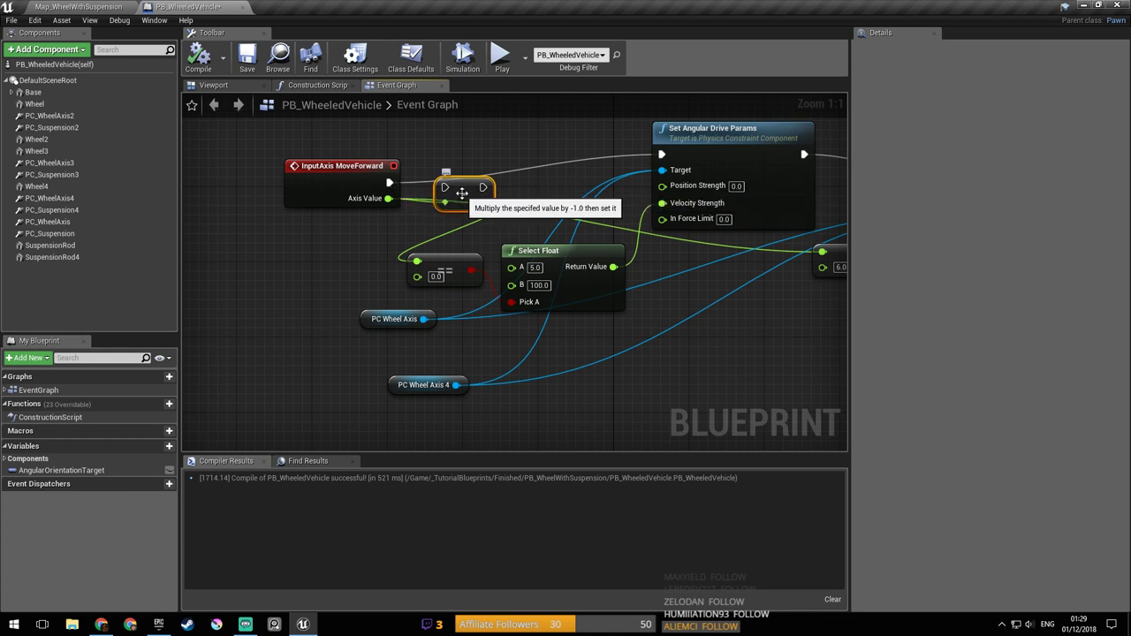
key(Delete)
Step: Add a float multiply node set to -1.0 from the MoveForward Axis Value and feed its result into the equality comparison
drag(388, 198, 404, 220)
text(* f)
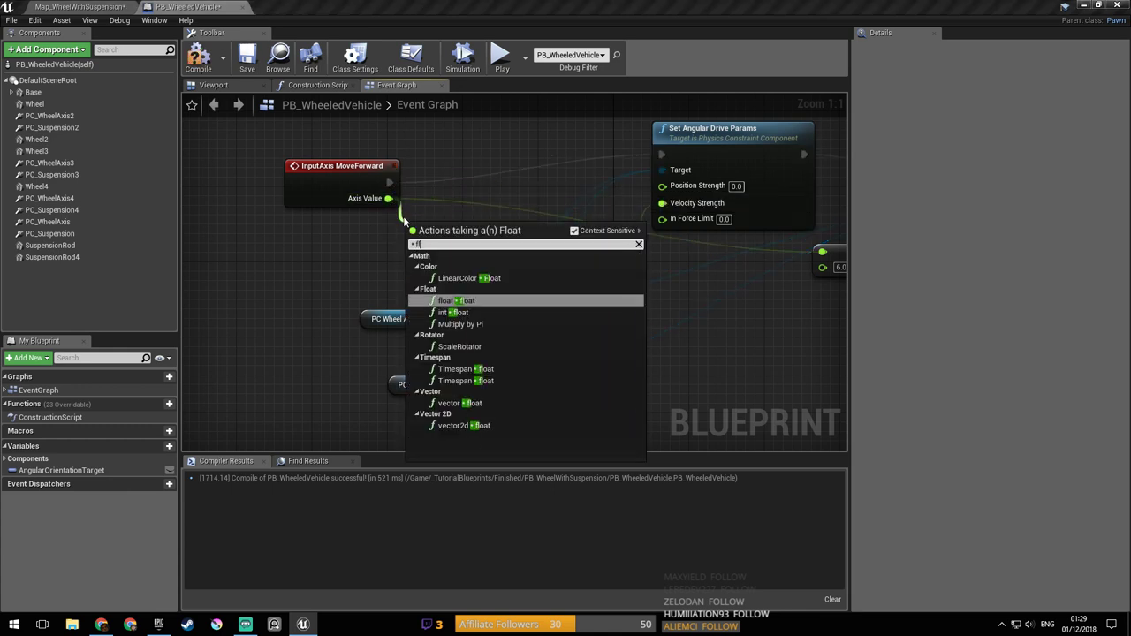
key(Return)
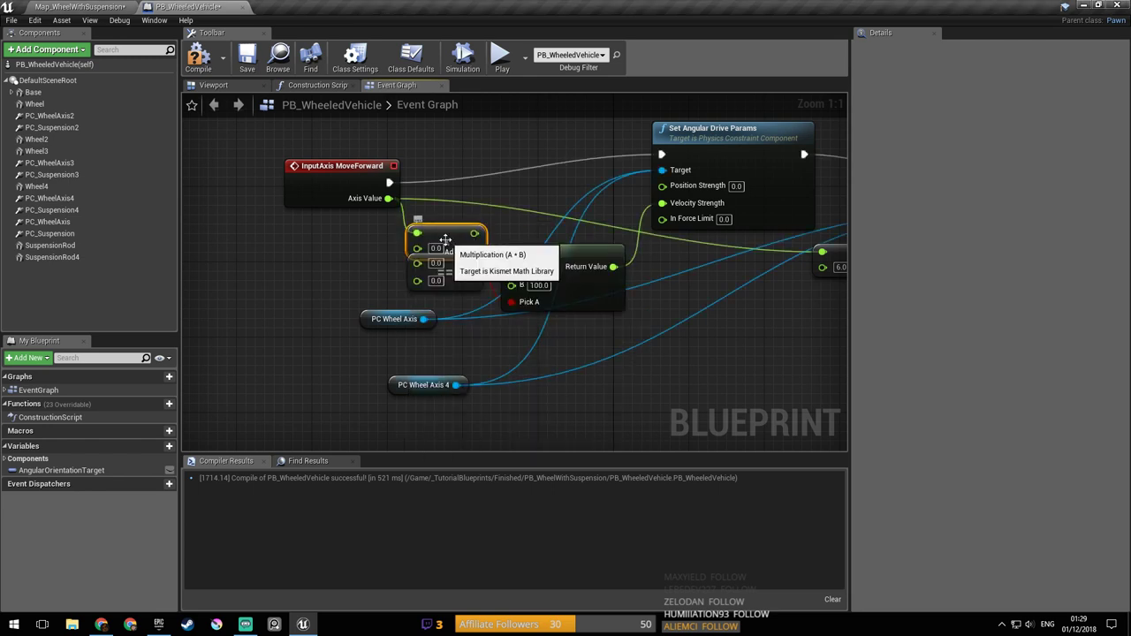
drag(447, 241, 439, 217)
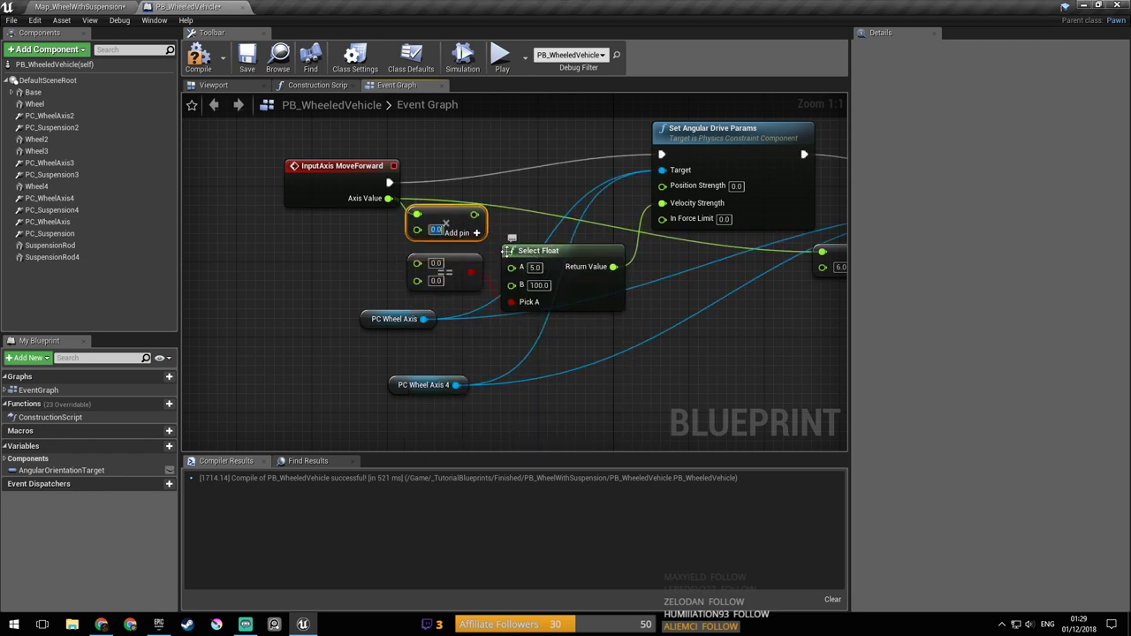
drag(451, 218, 417, 264)
right_drag(409, 299, 444, 335)
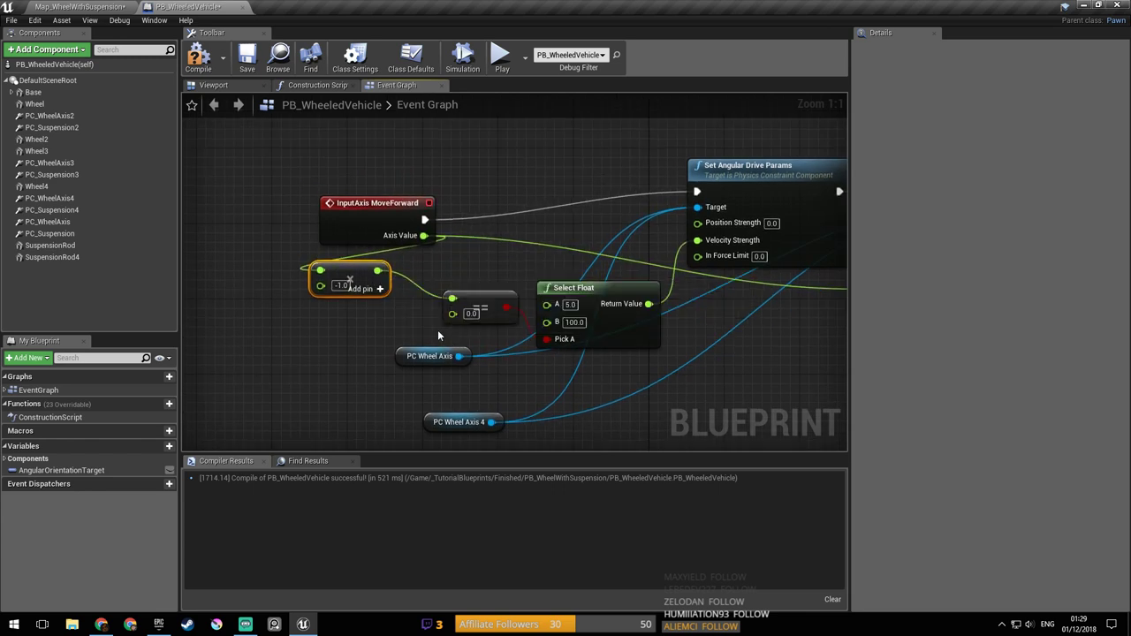
Step: Play-test the vehicle twice in the Map_WheelWithSuspension level, driving it forward with the multiplied axis input
click(79, 7)
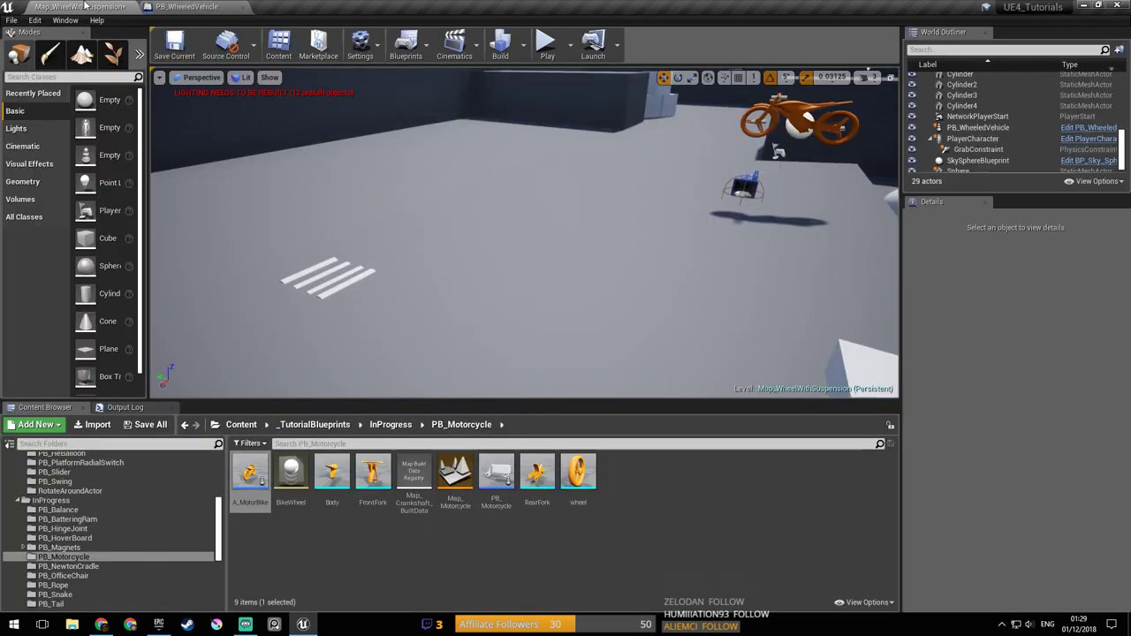
click(542, 43)
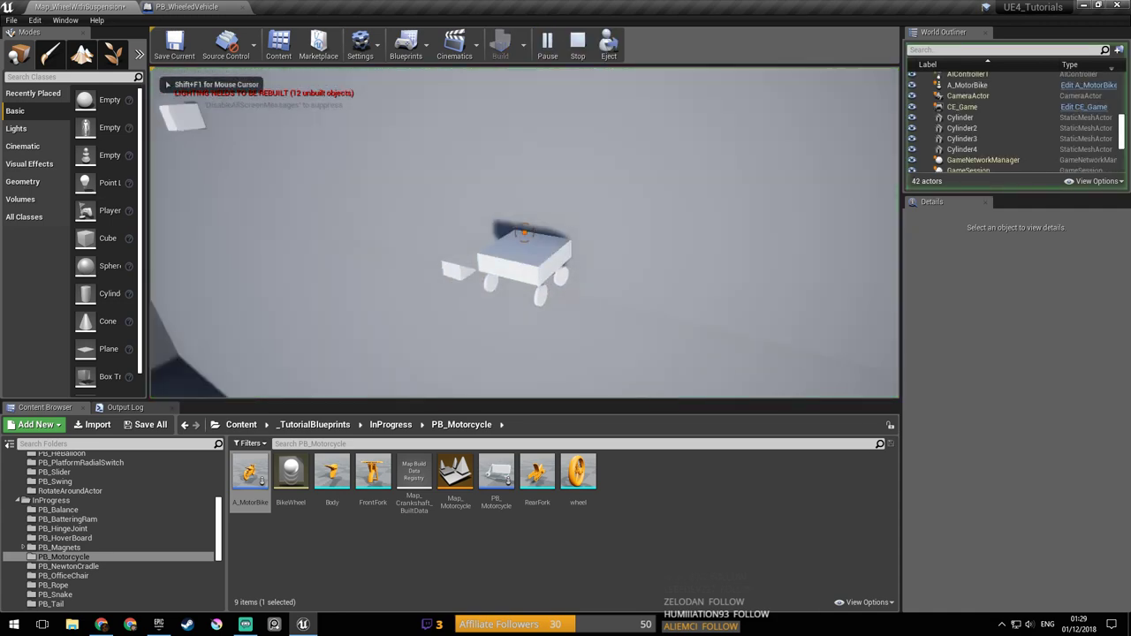
key(Escape)
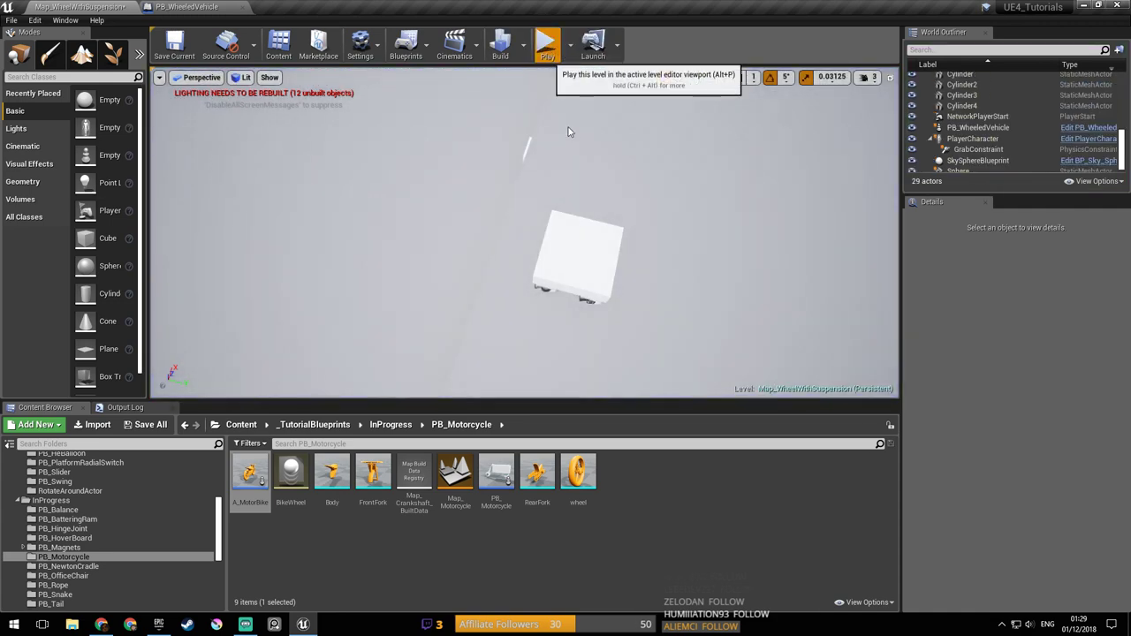
click(546, 42)
key(w)
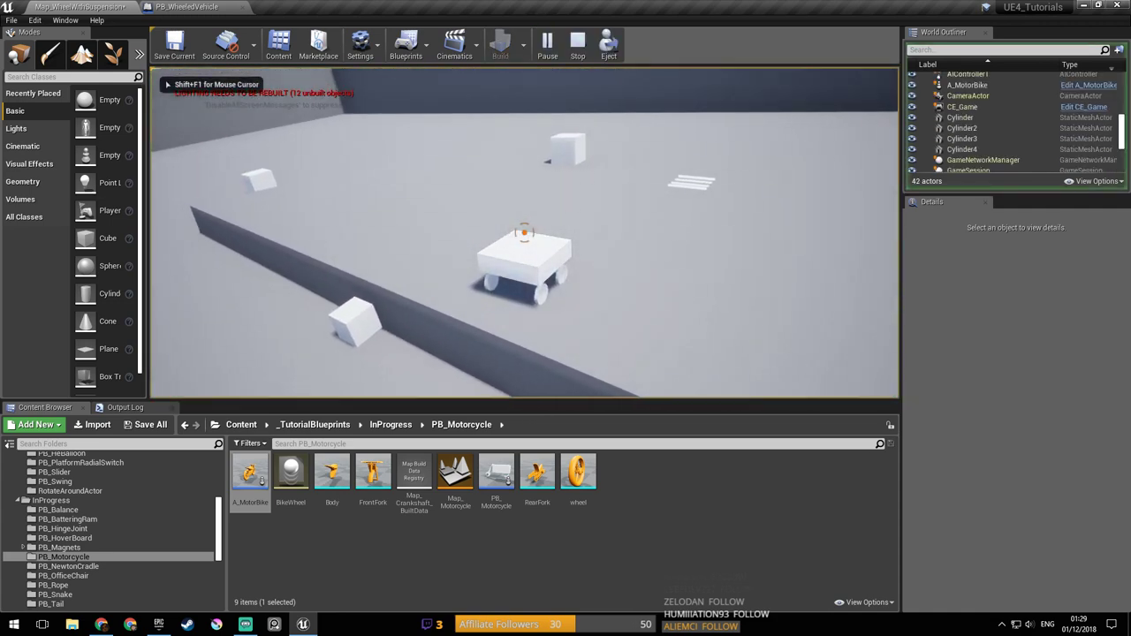
key(Escape)
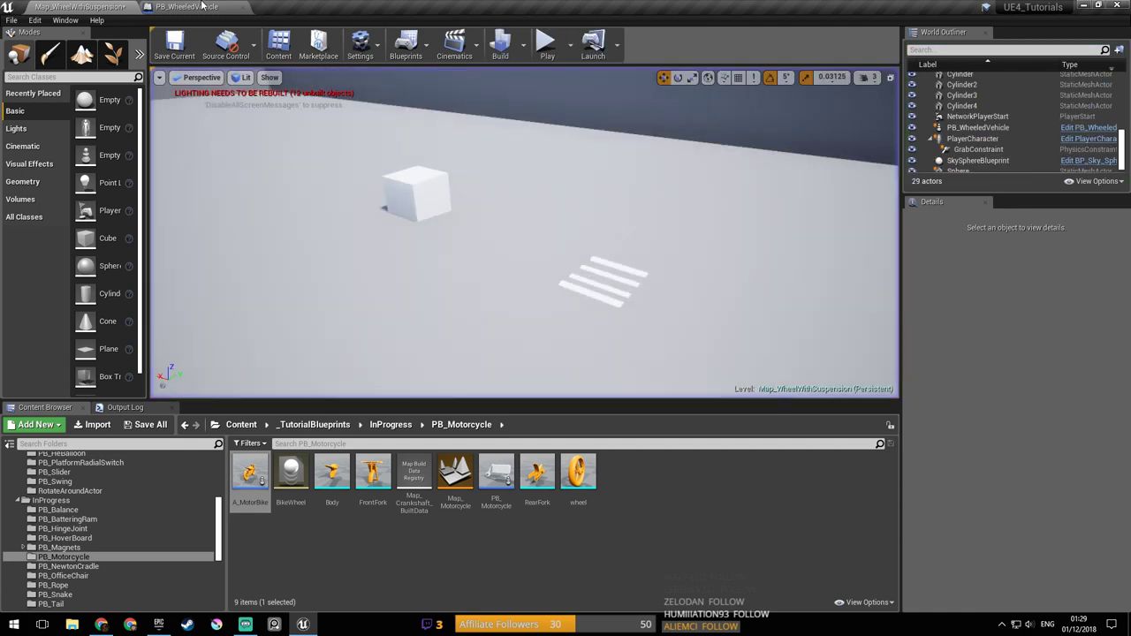
Step: Return to the PB_WheeledVehicle event graph and reposition the multiply-by -1.0 node between InputAxis MoveForward and Set Angular Drive Params
click(189, 7)
right_drag(403, 223, 431, 211)
drag(392, 254, 337, 291)
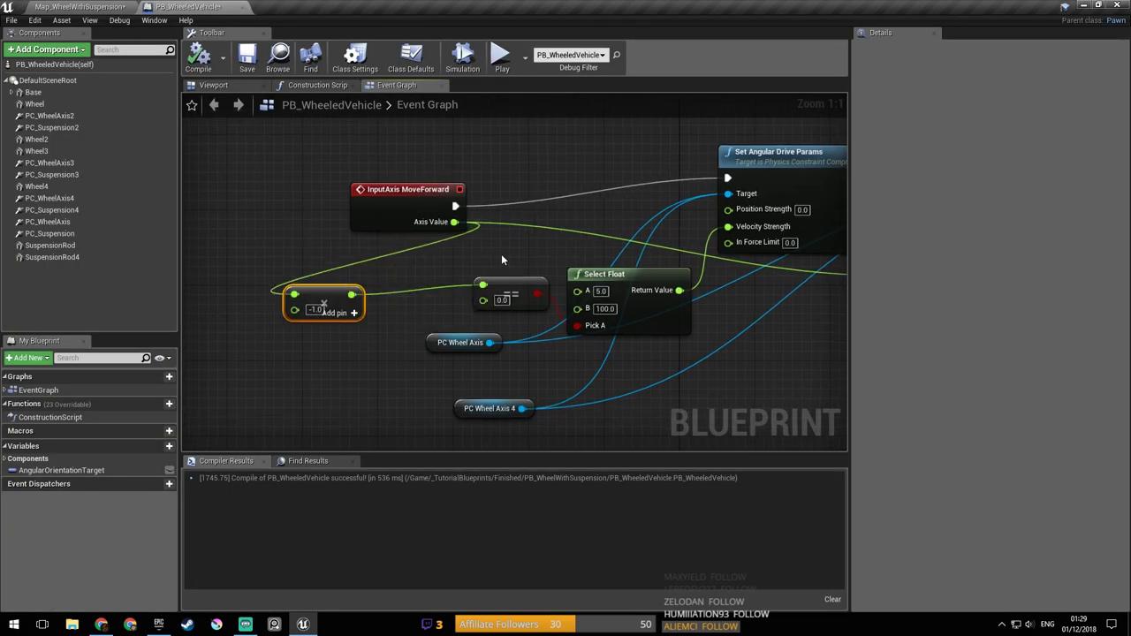
right_drag(626, 267, 495, 242)
key(ctrl+z)
right_drag(392, 251, 377, 301)
scroll(376, 302, down, 2)
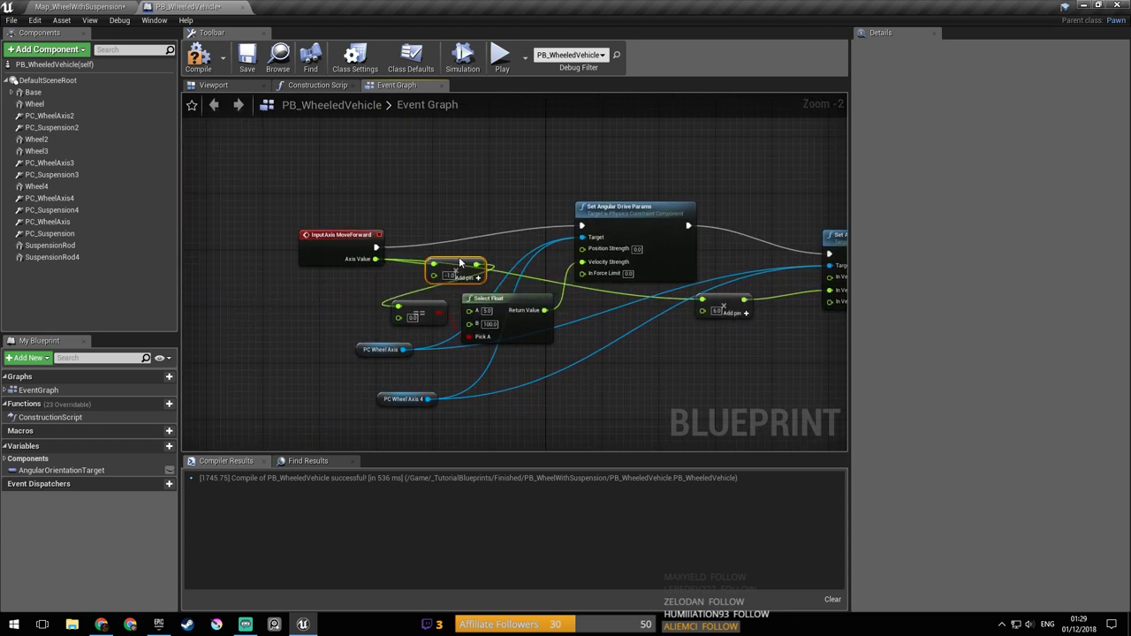
scroll(459, 263, up, 2)
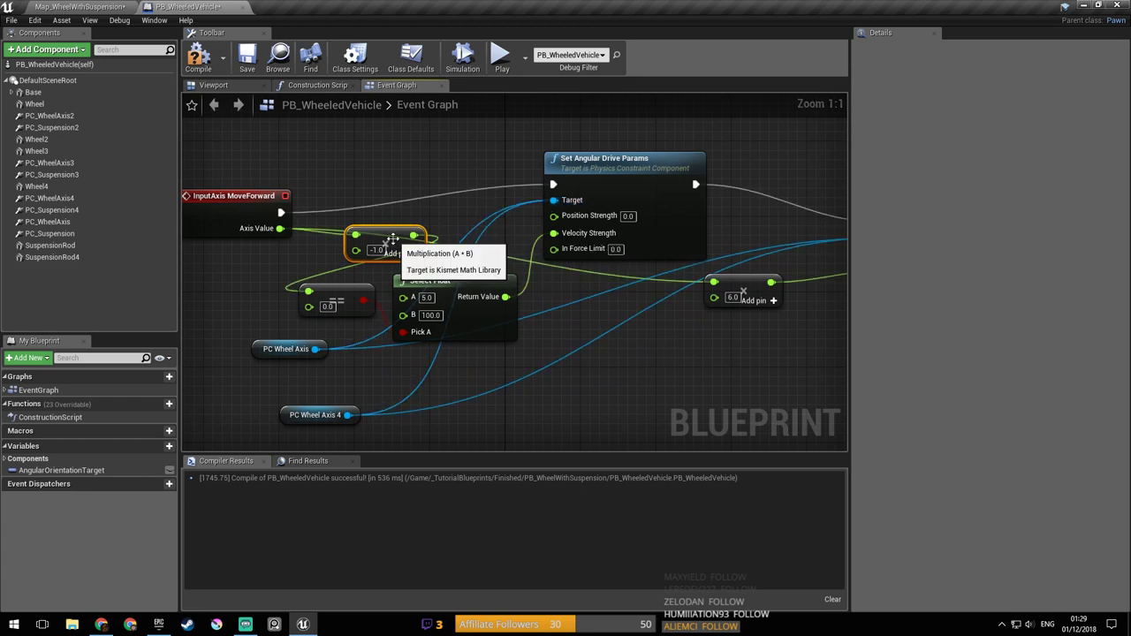
Step: Connect the result of the multiply-by -1.0 node to the multiply-by 6.0 node in place of the direct Axis Value
drag(378, 238, 721, 283)
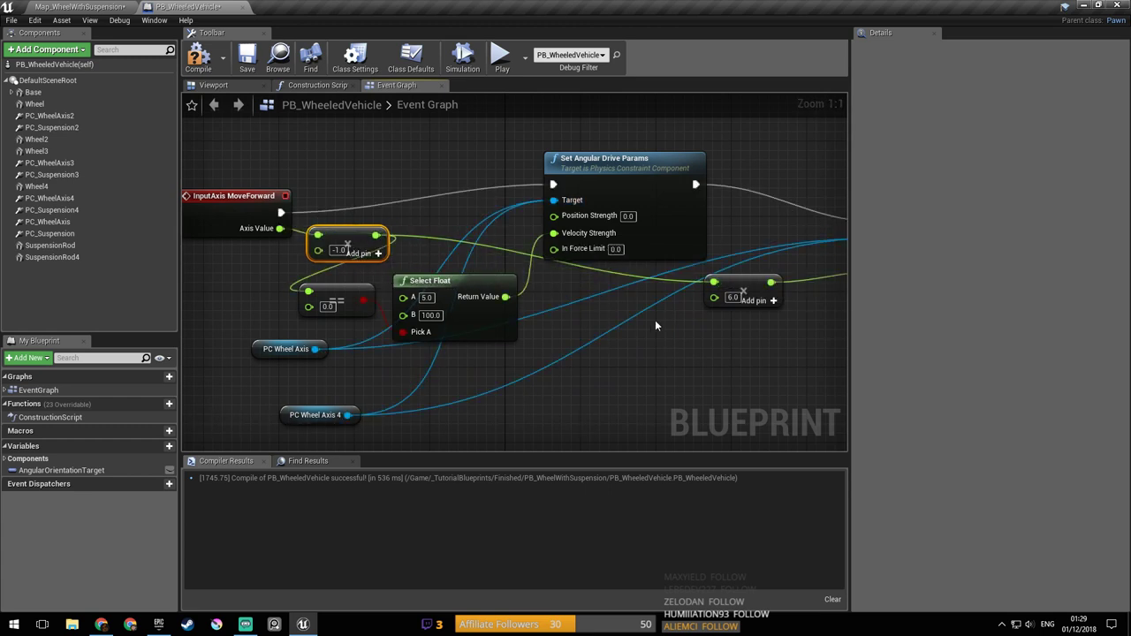
right_drag(589, 264, 602, 287)
click(603, 287)
Step: Play-test the Map_WheelWithSuspension level, driving the vehicle forward around the obstacles while steering both ways, and end the session
click(110, 6)
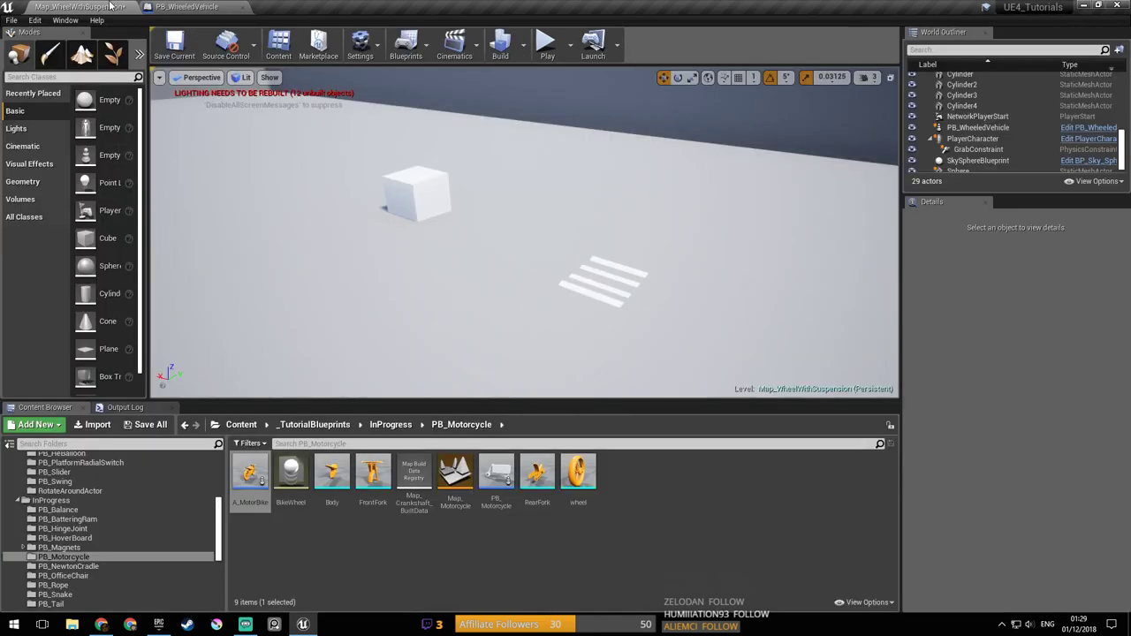
click(547, 45)
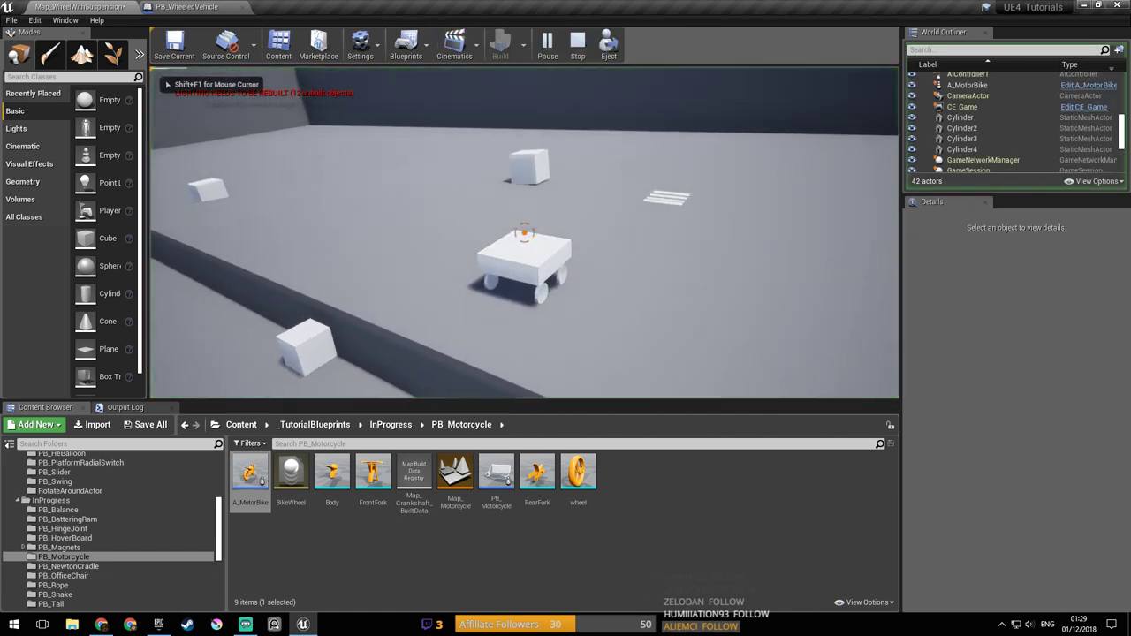
key(w)
key(a)
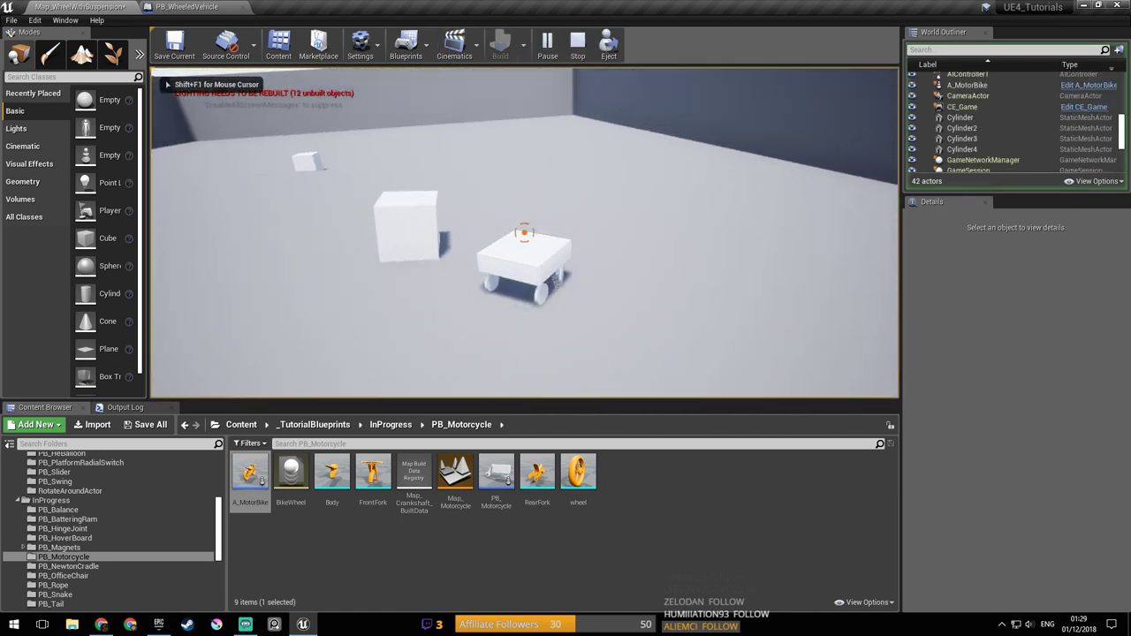
key(d)
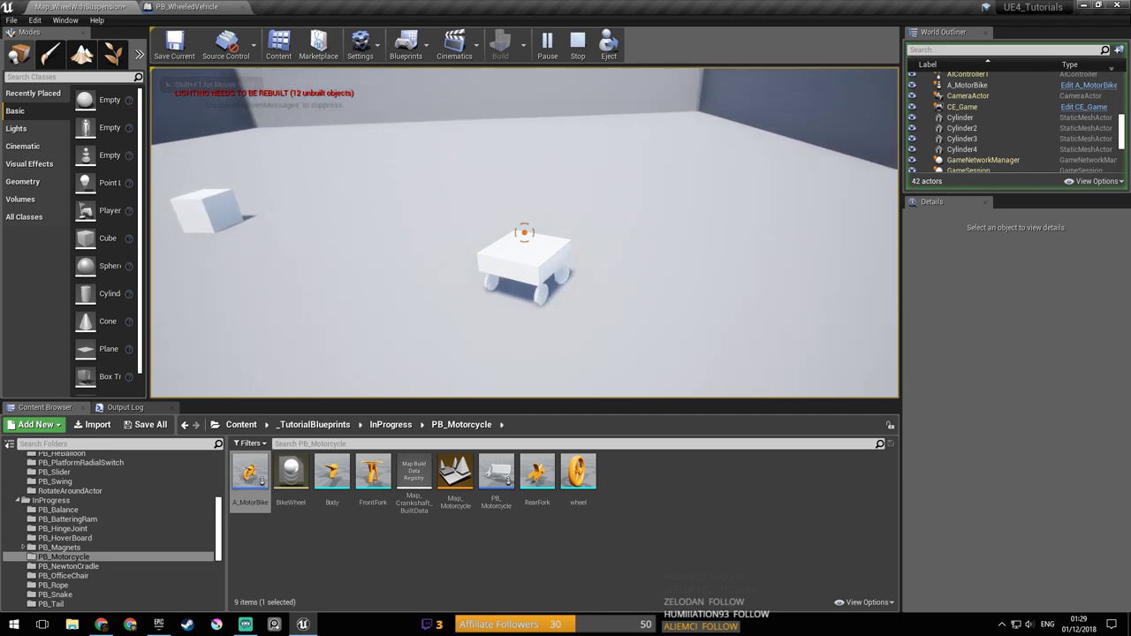
key(a)
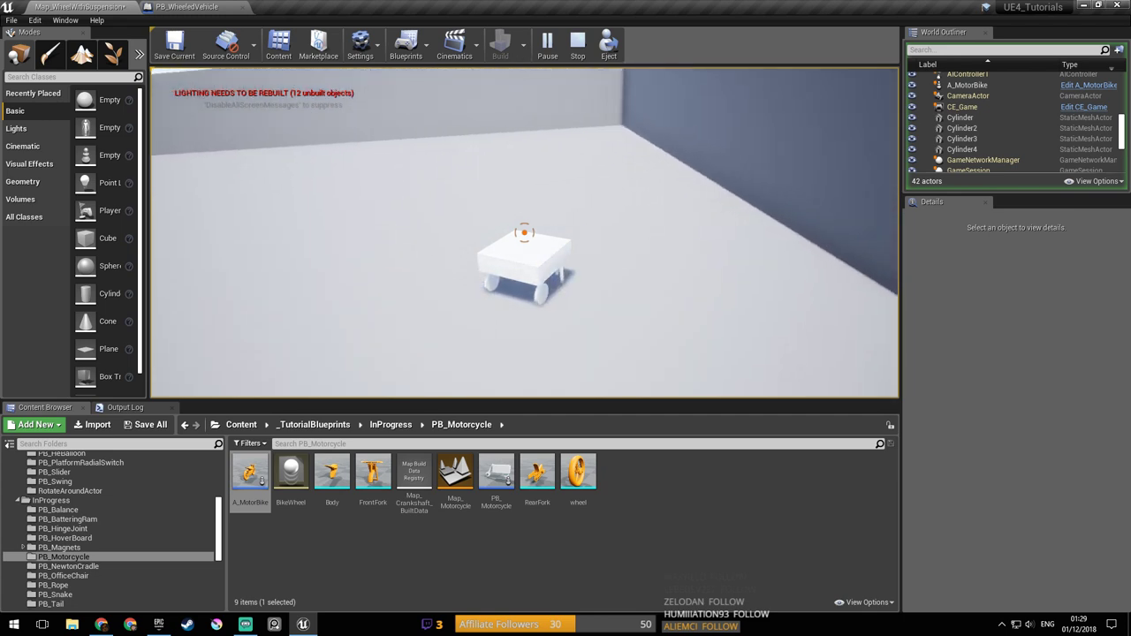
key(d)
key(d)
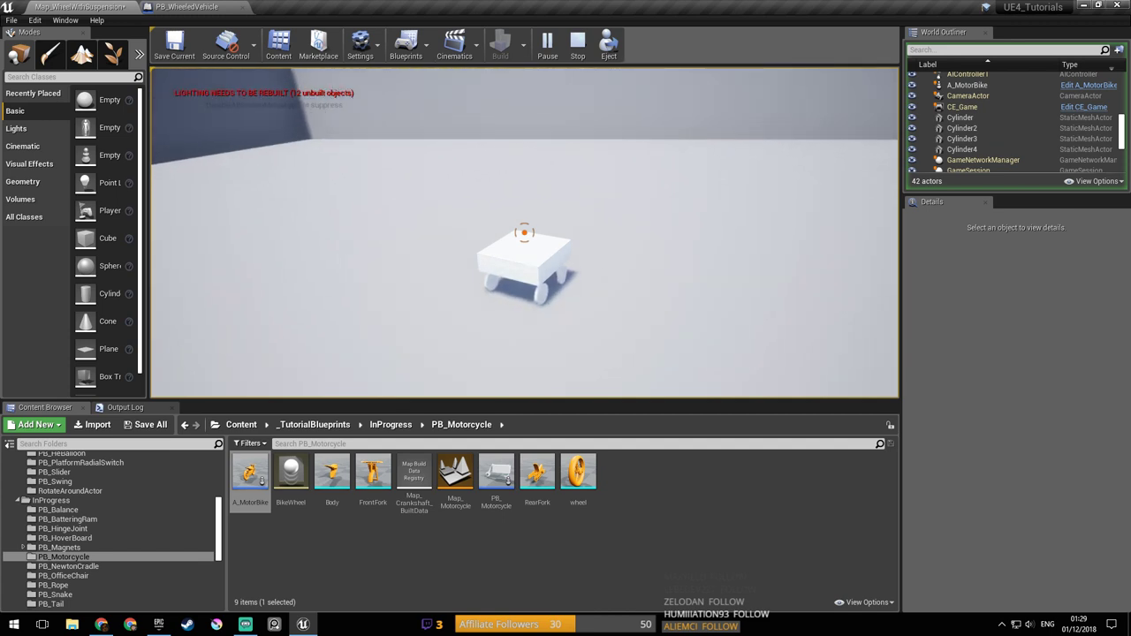
key(a)
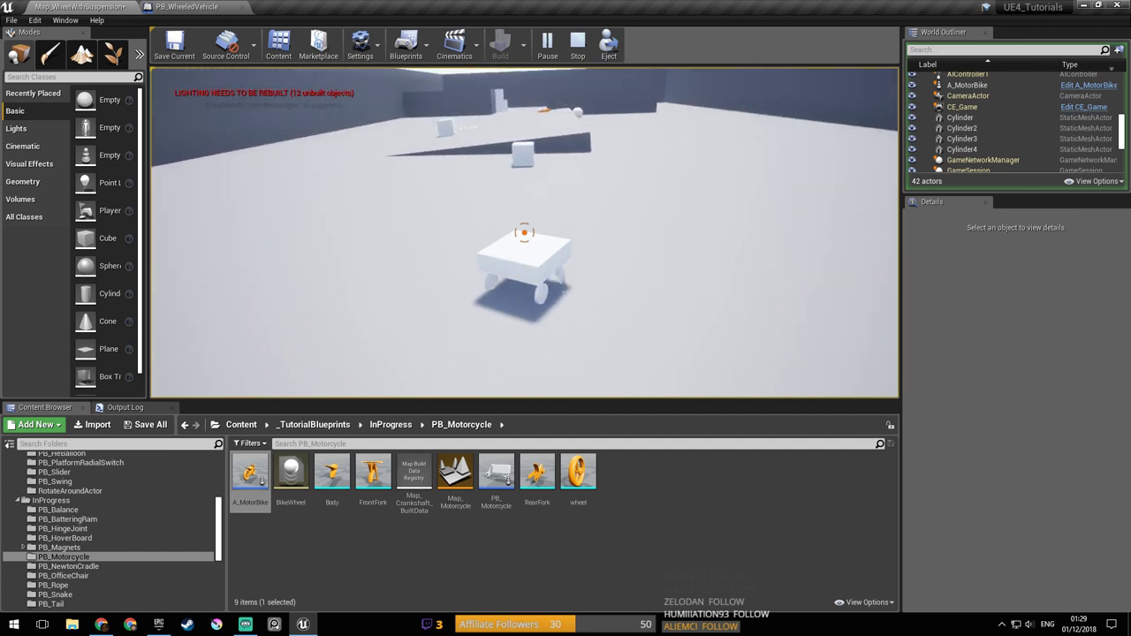
key(a)
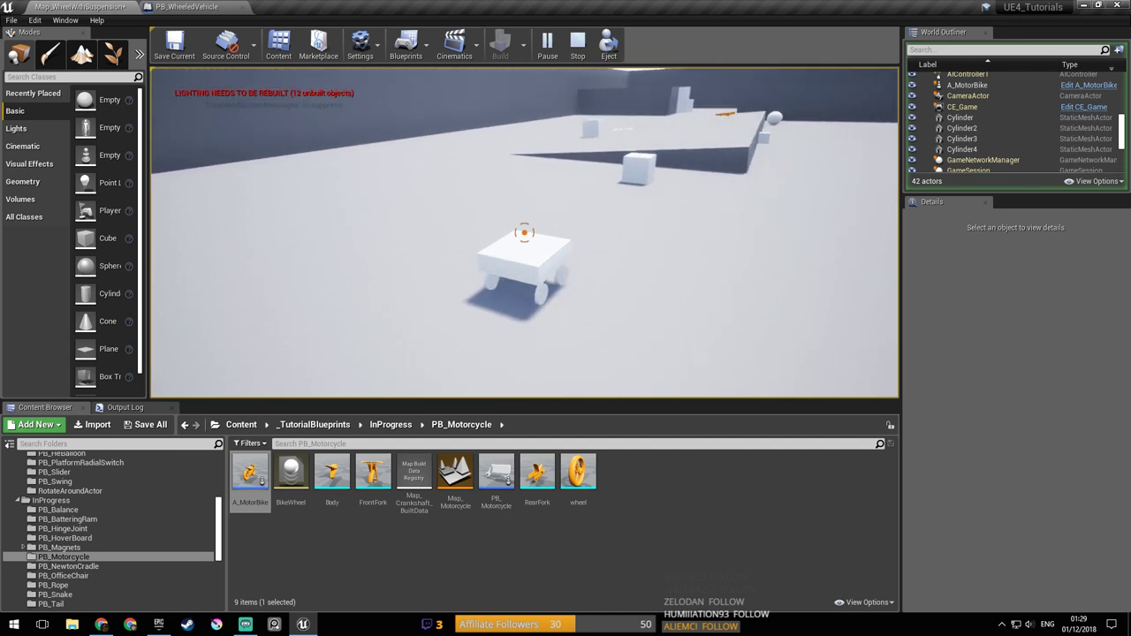
key(d)
key(a)
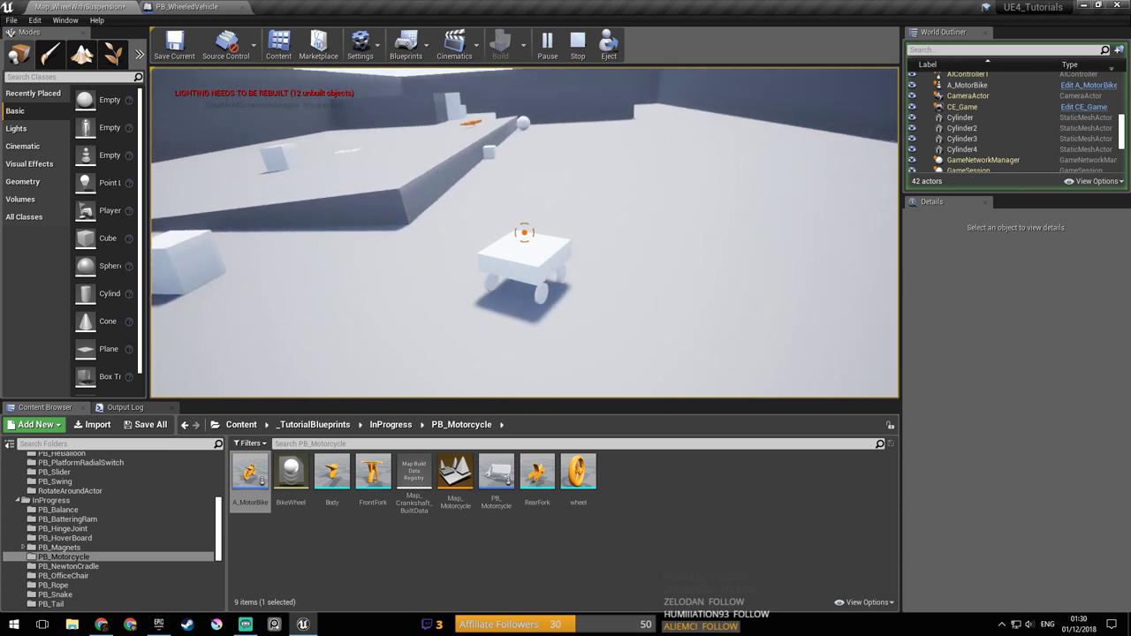
key(d)
key(d)
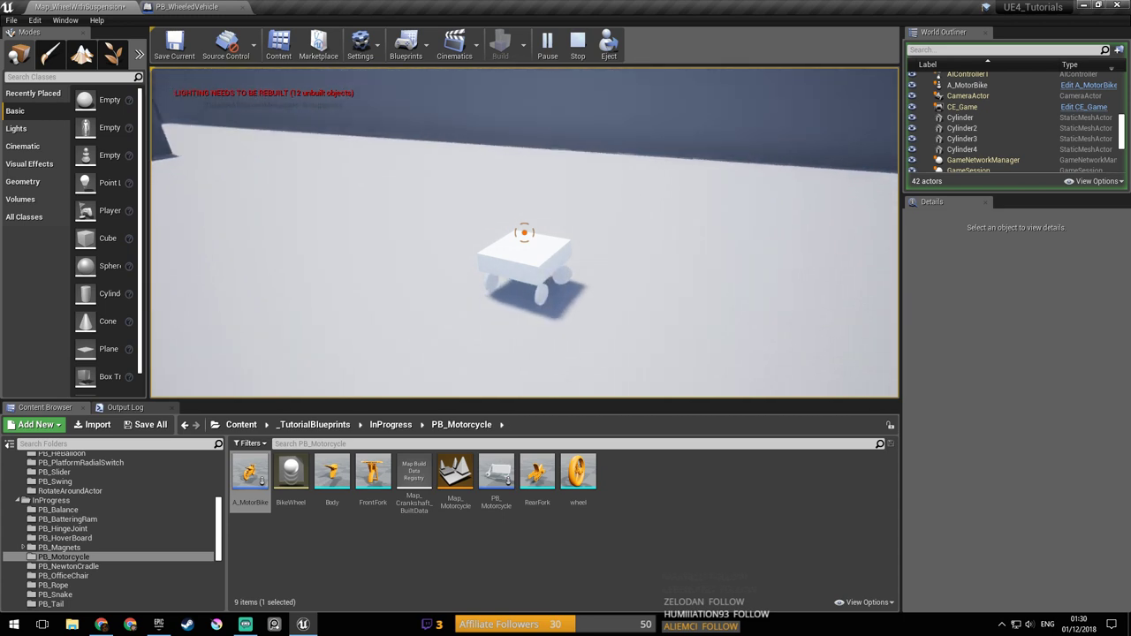
key(d)
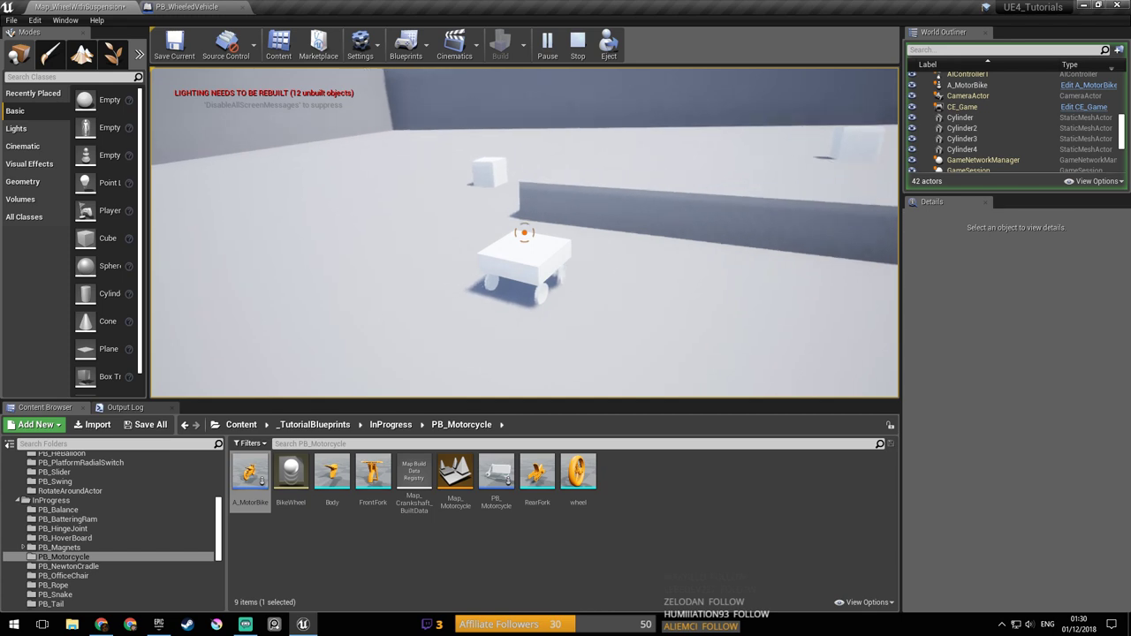
key(a)
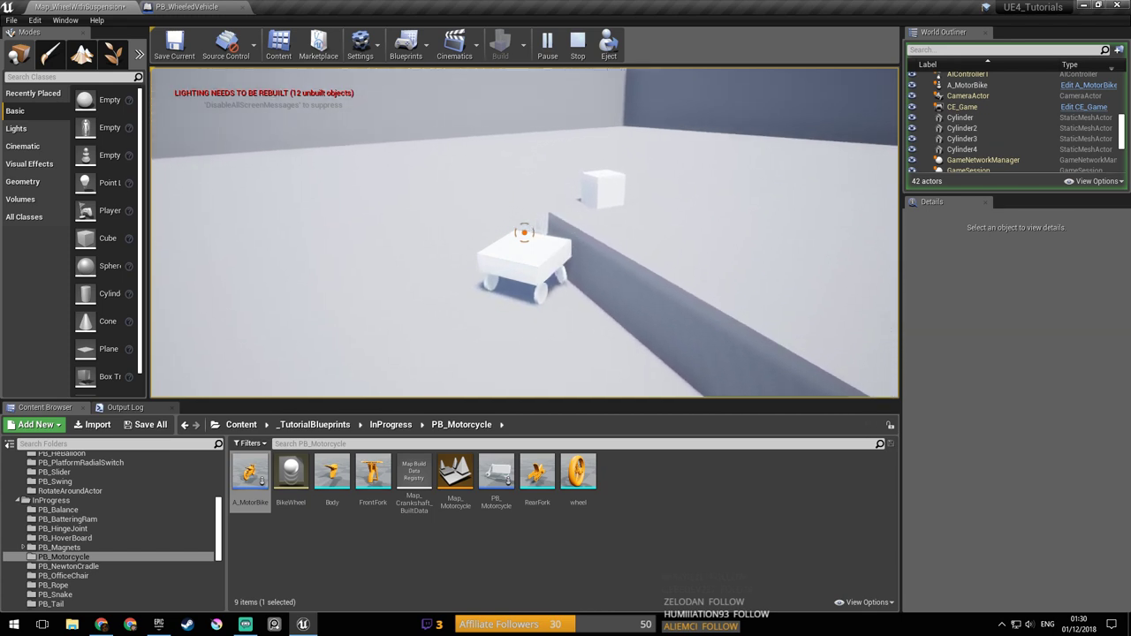
key(a)
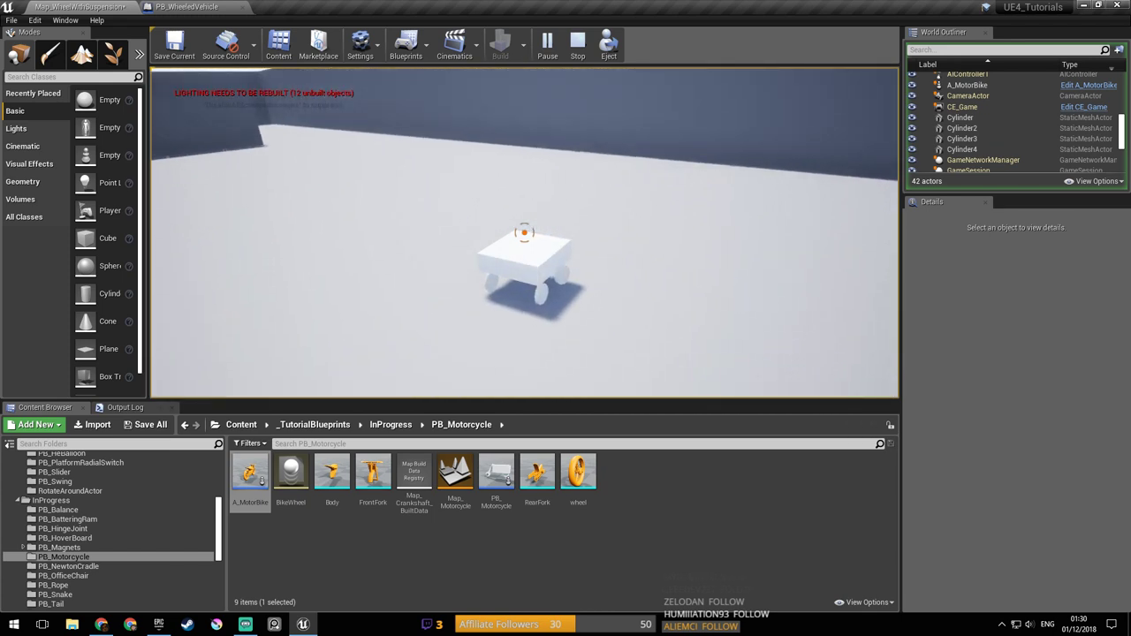
key(a)
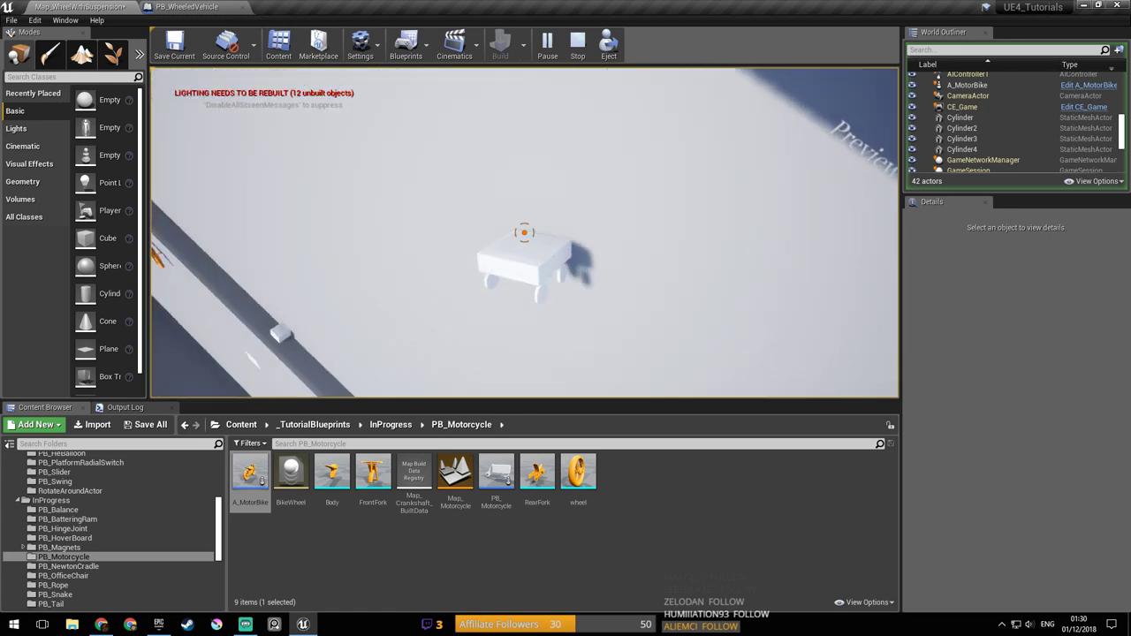
key(Escape)
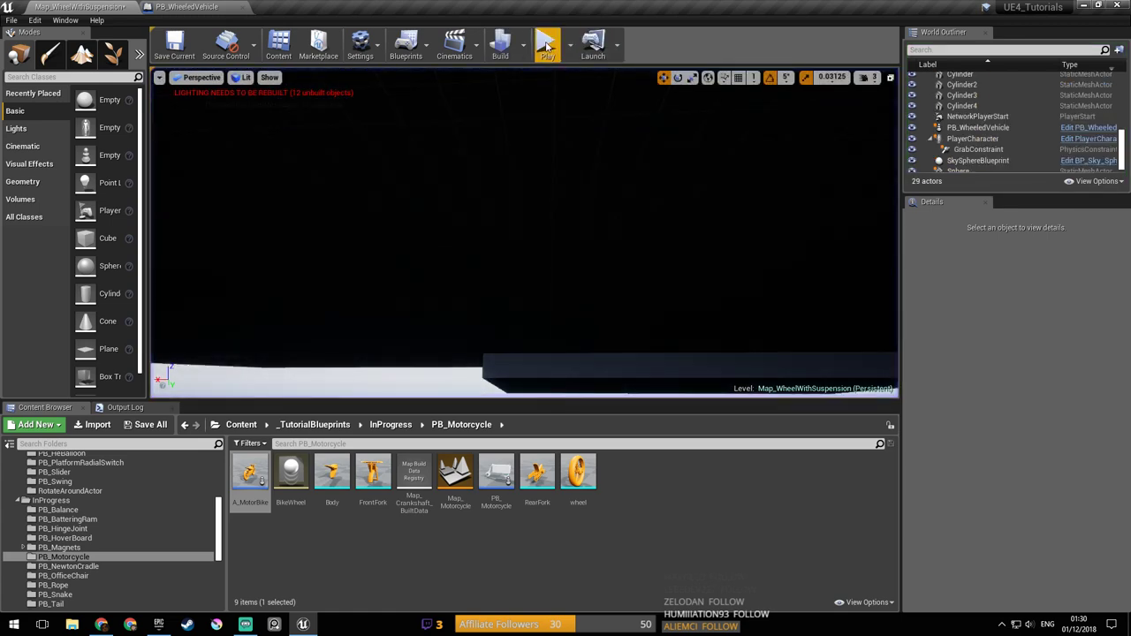
Step: Run a second, shorter play-test of the vehicle, steering it to each side, and stop it
click(547, 42)
click(578, 188)
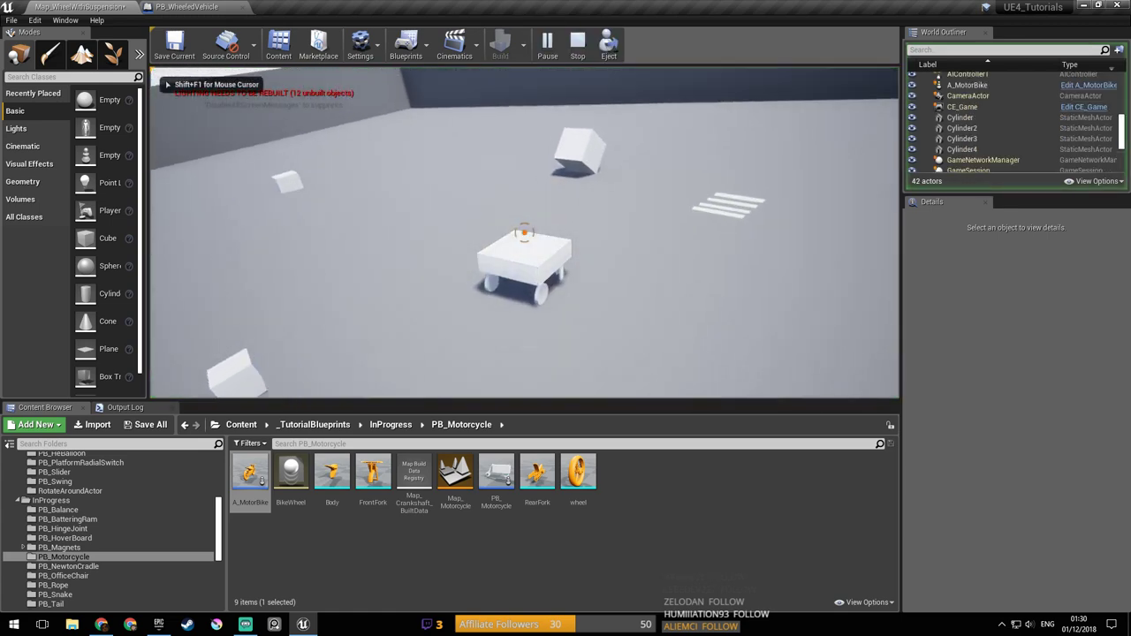
key(a)
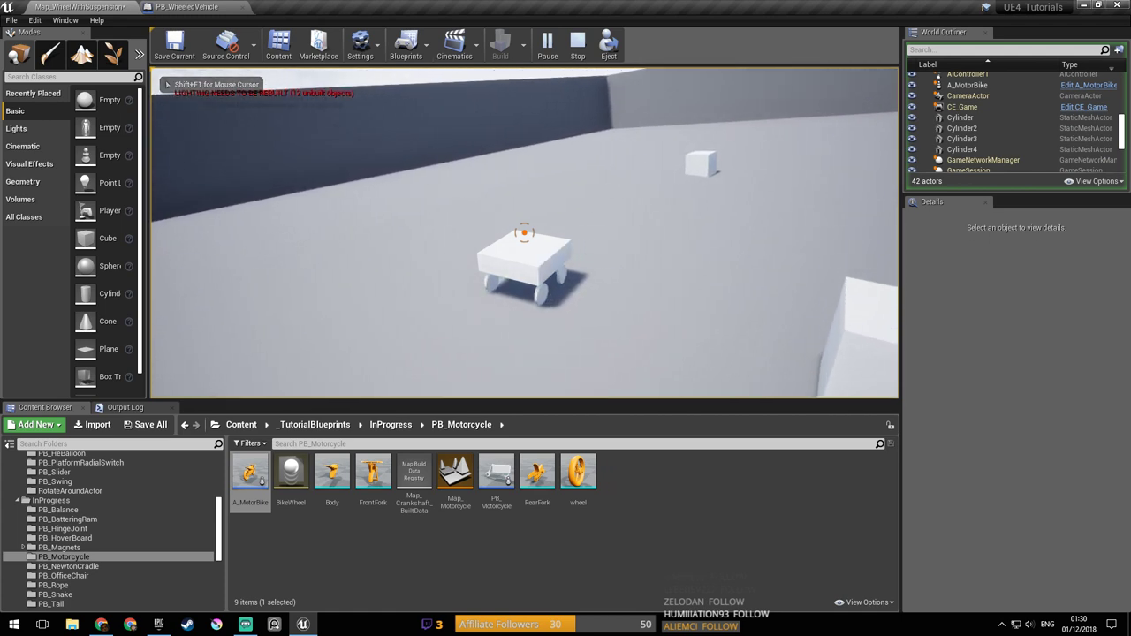
key(d)
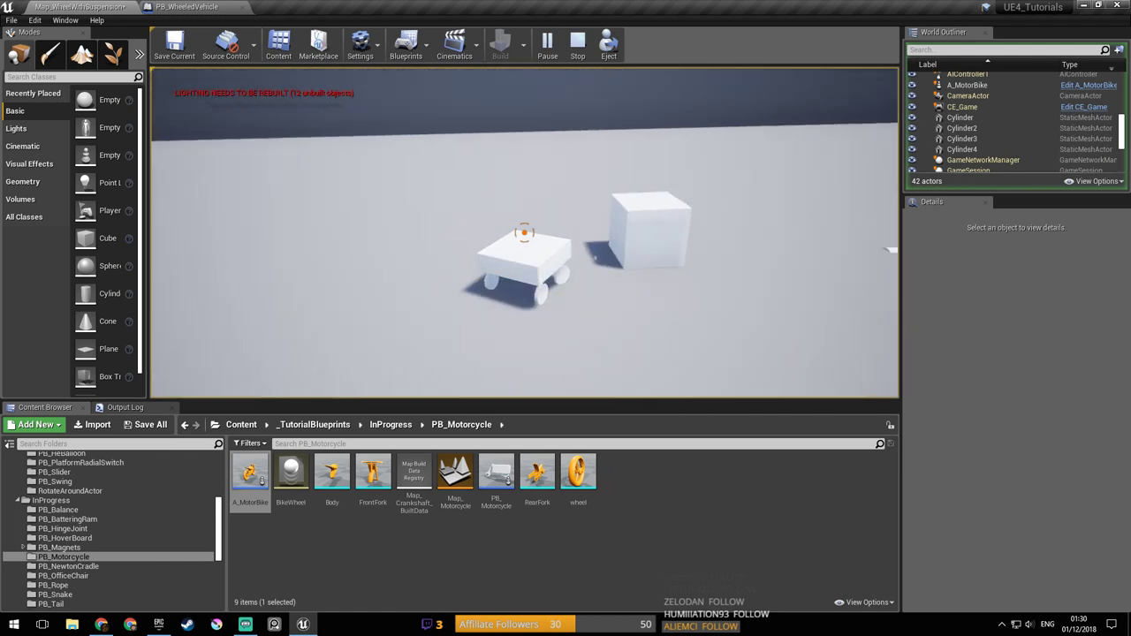
key(Escape)
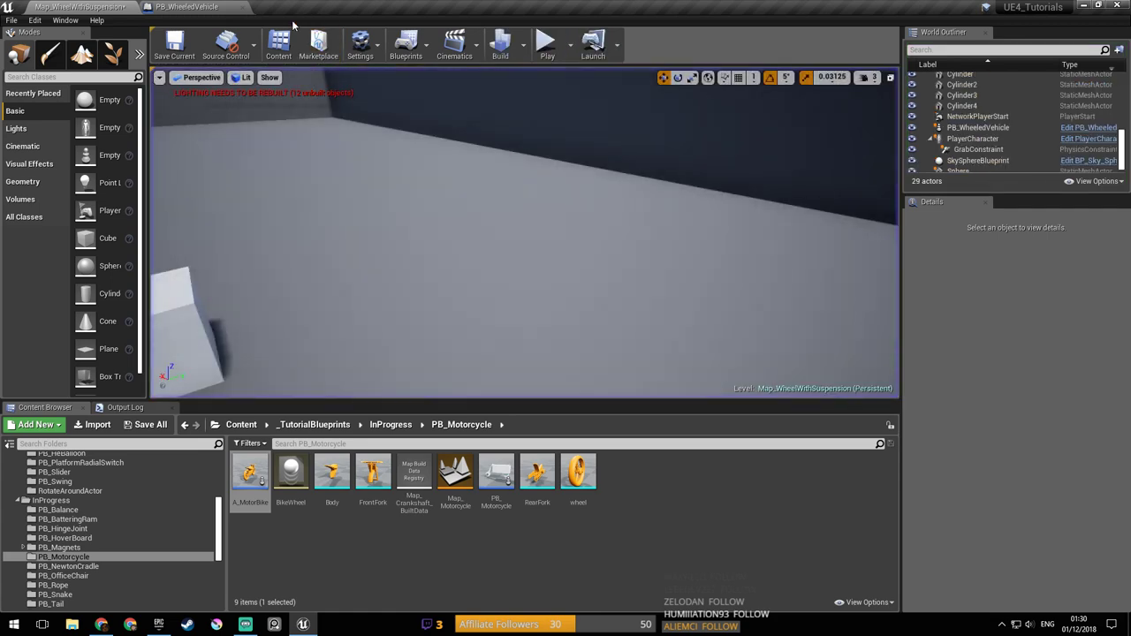
Step: Return to the PB_WheeledVehicle event graph and examine the MoveForward drive nodes and the Set Angular Orientation Target steering nodes
click(210, 7)
scroll(486, 240, down, 5)
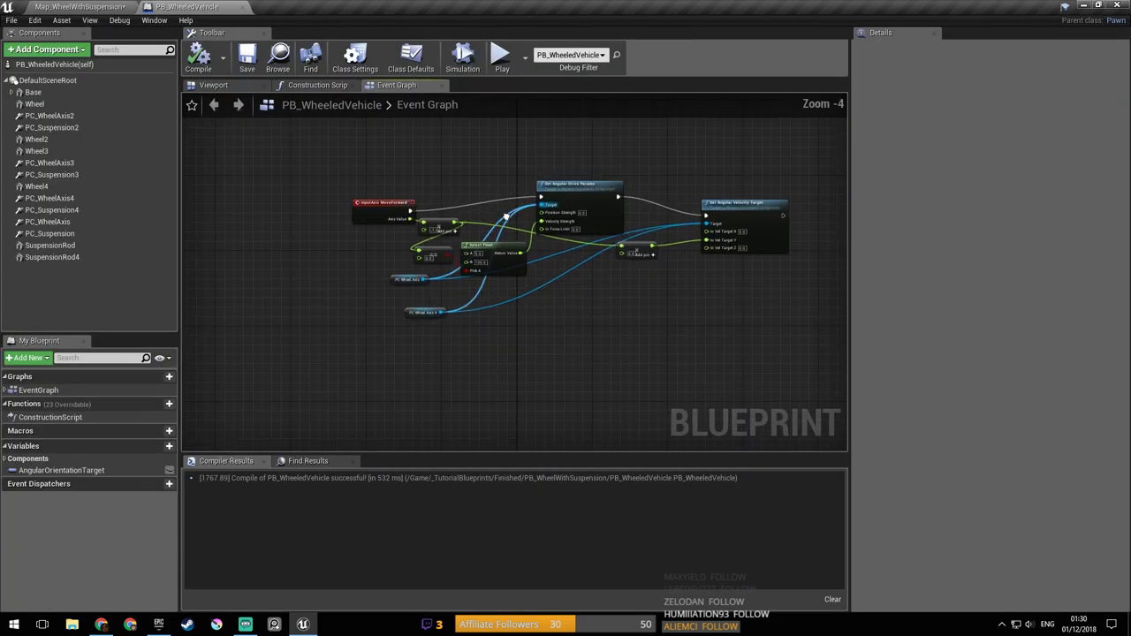
right_drag(541, 227, 510, 228)
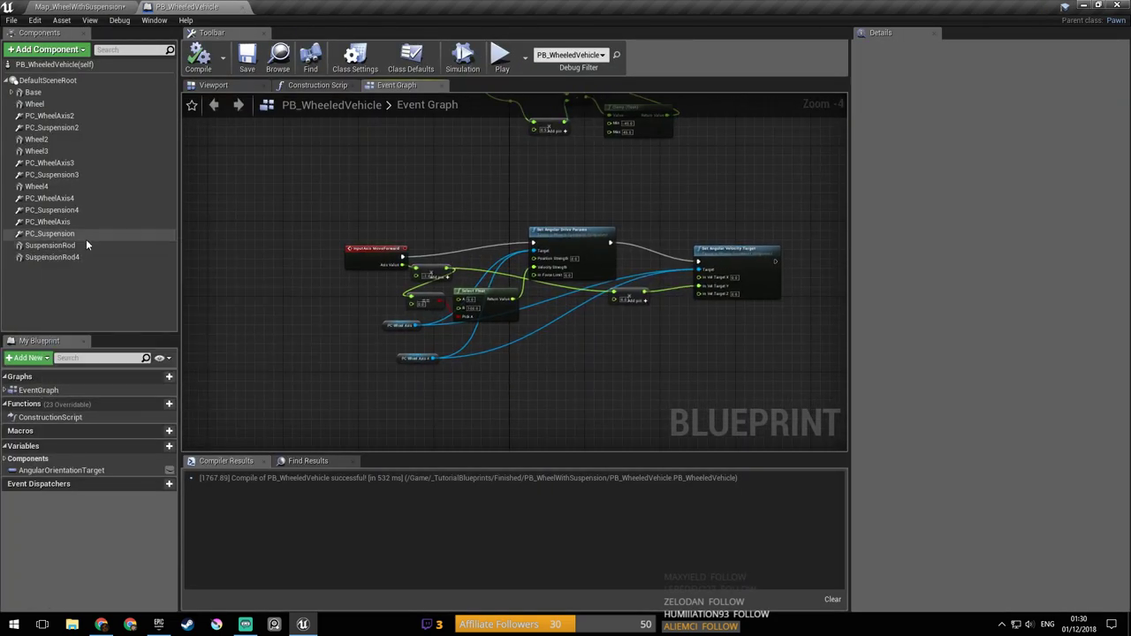
click(80, 190)
right_drag(414, 244, 400, 225)
scroll(422, 209, up, 4)
right_drag(493, 180, 511, 348)
scroll(511, 348, down, 6)
scroll(503, 235, up, 6)
mouse_move(503, 235)
right_down()
mouse_move(467, 318)
mouse_move(433, 224)
mouse_move(445, 196)
mouse_move(392, 227)
right_up()
right_drag(669, 243, 325, 279)
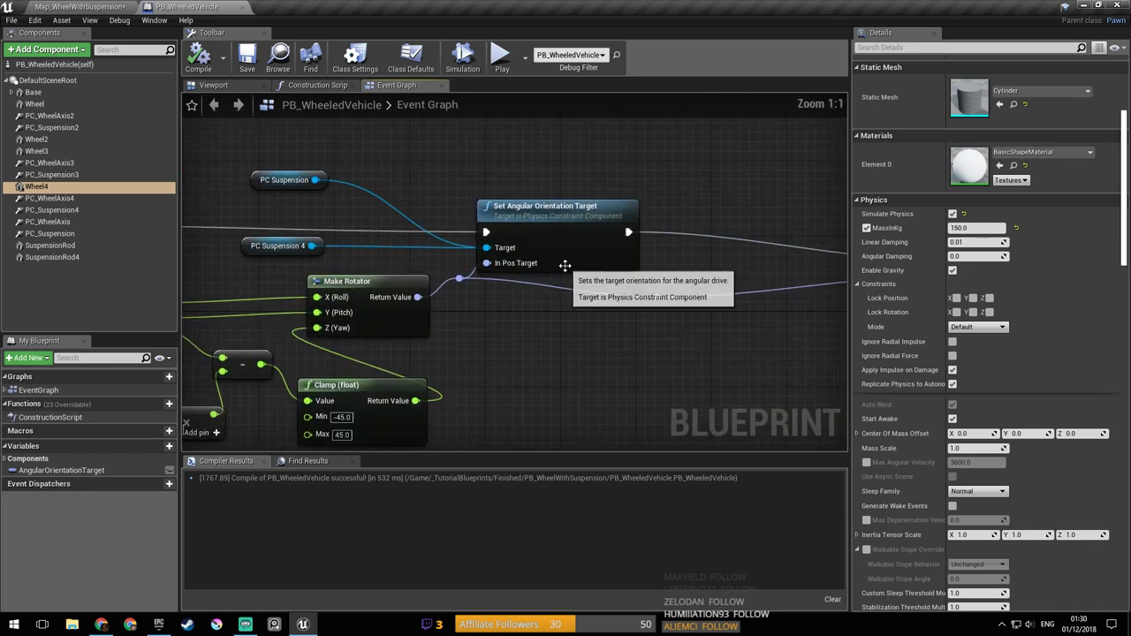
right_drag(565, 265, 555, 286)
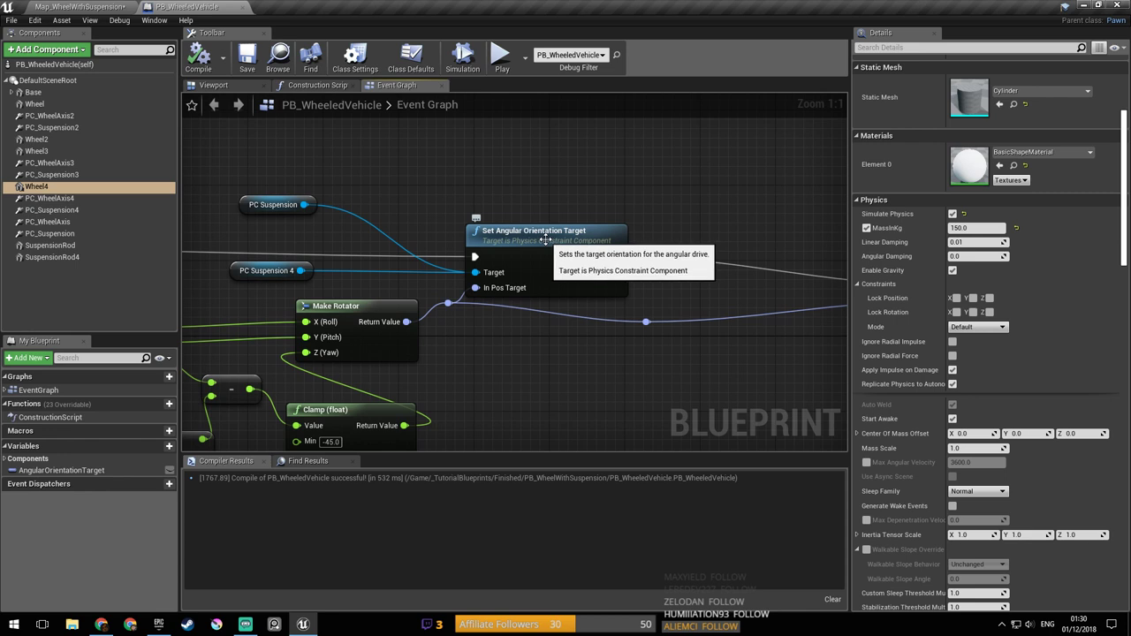
click(574, 235)
right_drag(660, 301, 573, 300)
right_drag(409, 185, 585, 168)
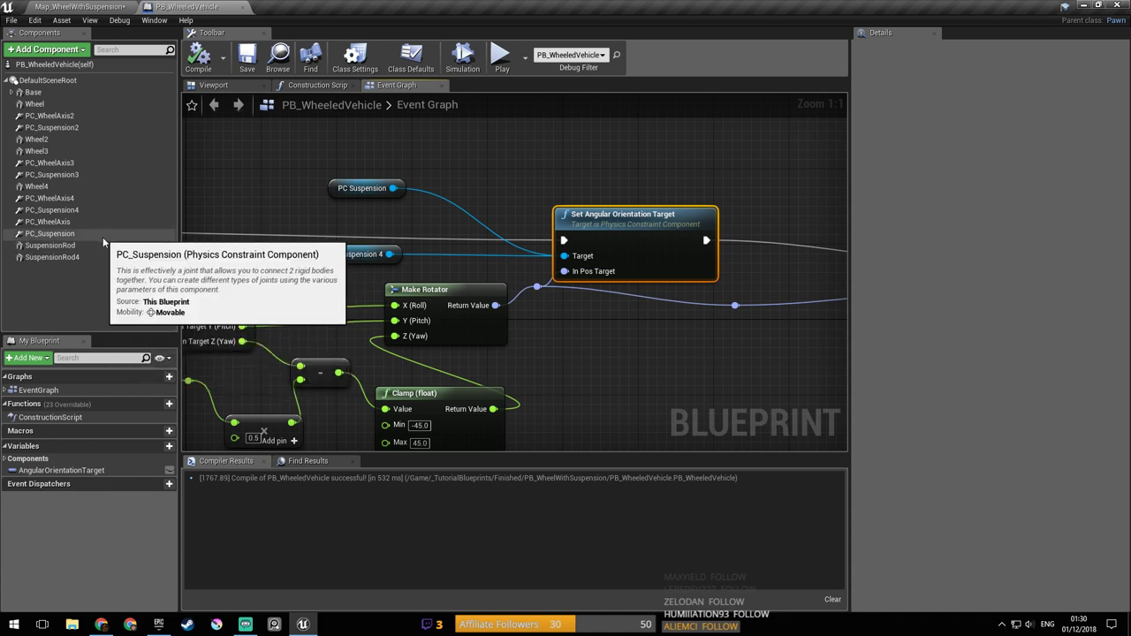
Step: Review the physics settings of Wheel4 and the motor settings of the PC_WheelAxis4 and PC_Suspension4 constraints
click(40, 186)
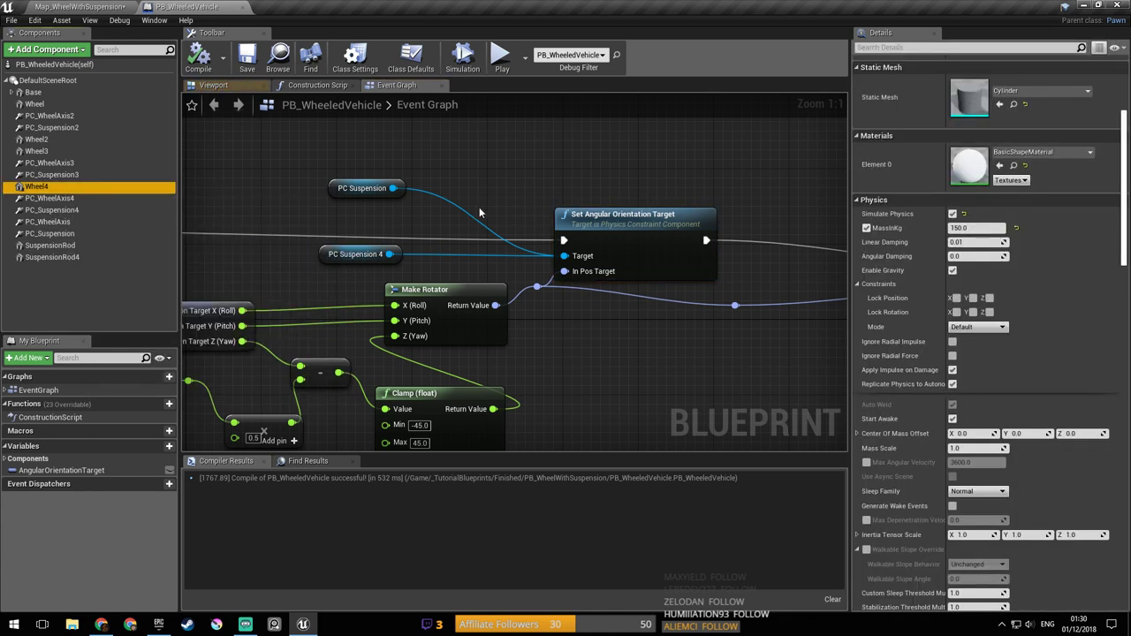
right_drag(506, 182, 548, 175)
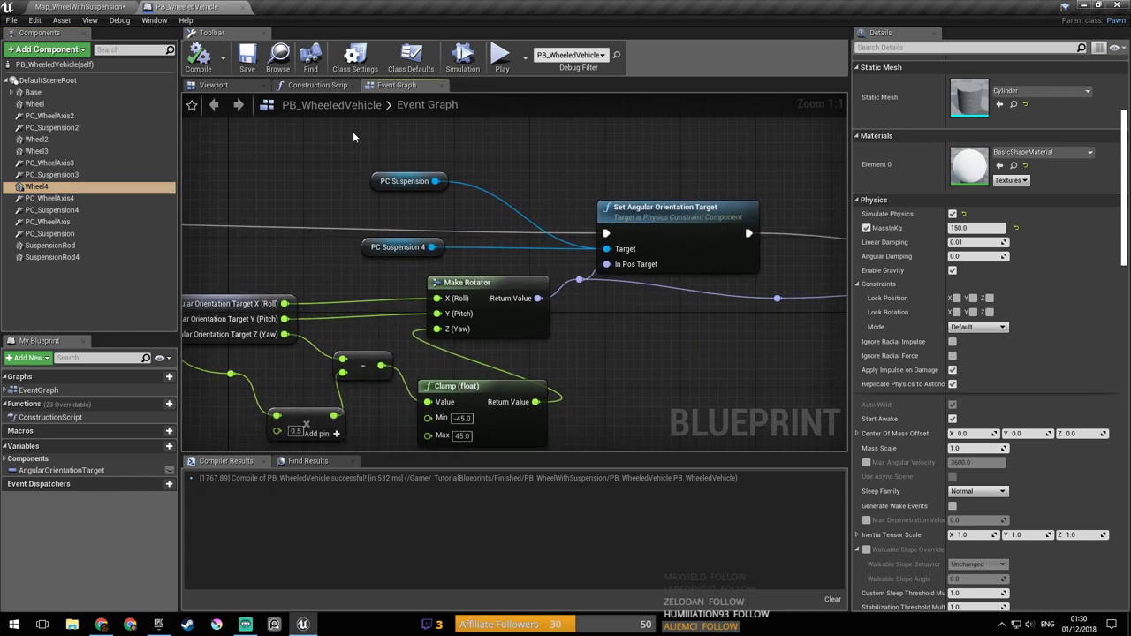
right_drag(425, 166, 482, 255)
right_drag(345, 170, 439, 172)
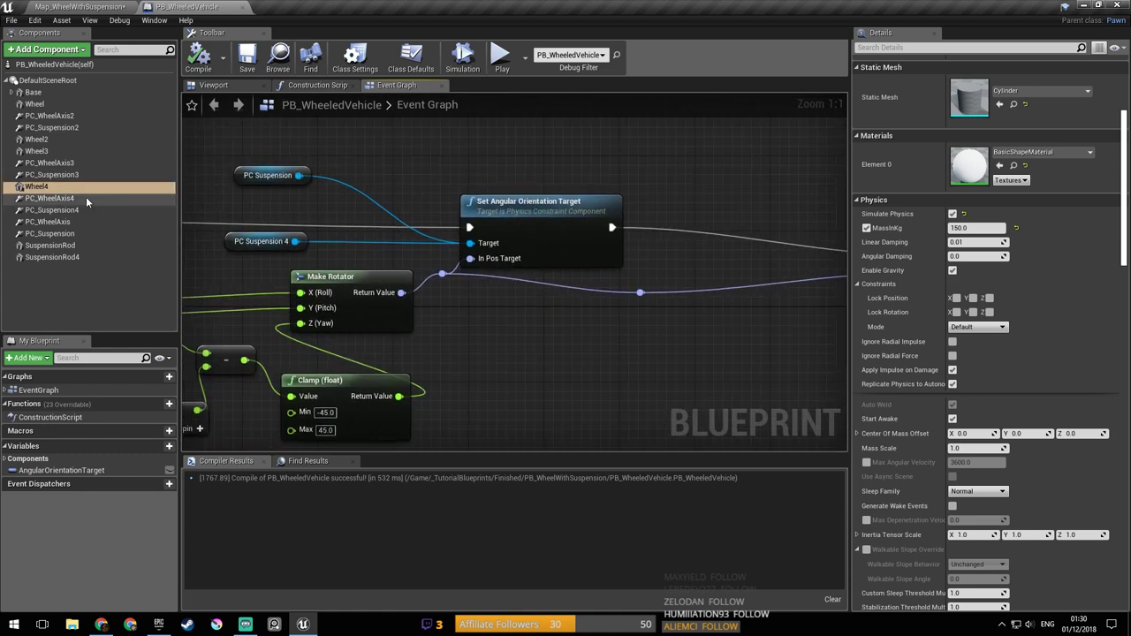
click(88, 199)
scroll(983, 260, down, 15)
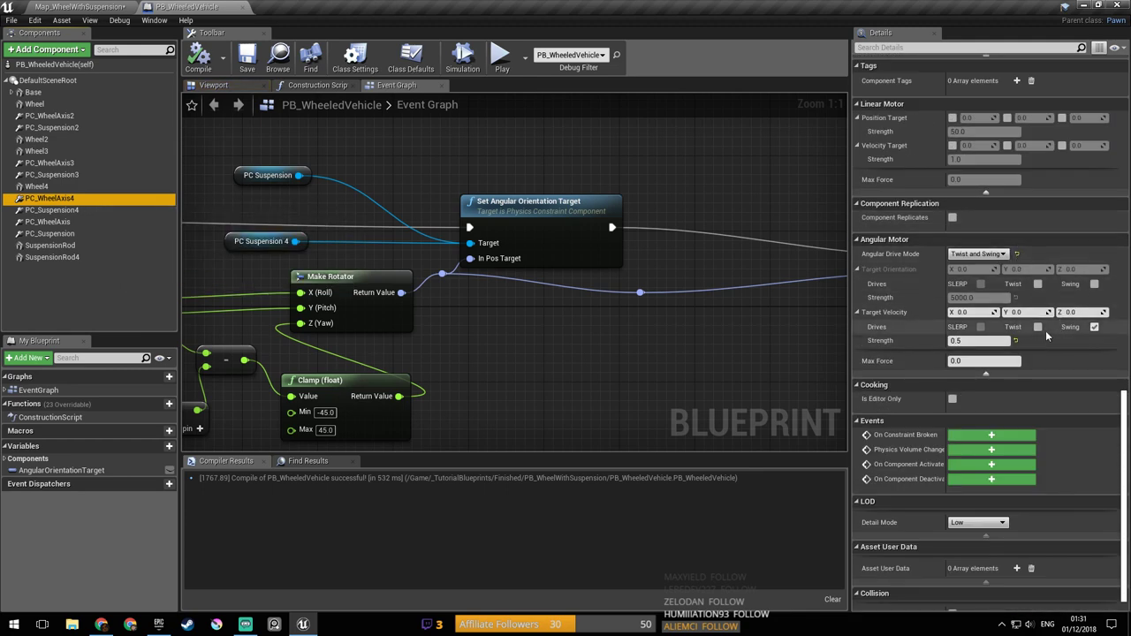
click(86, 212)
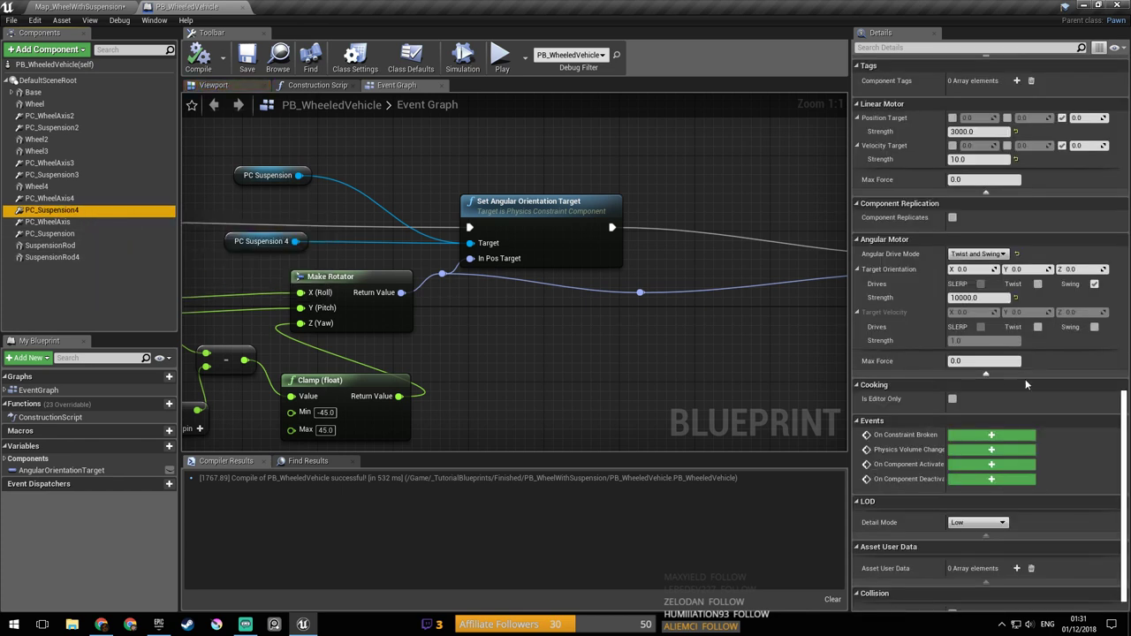
scroll(1053, 371, down, 1)
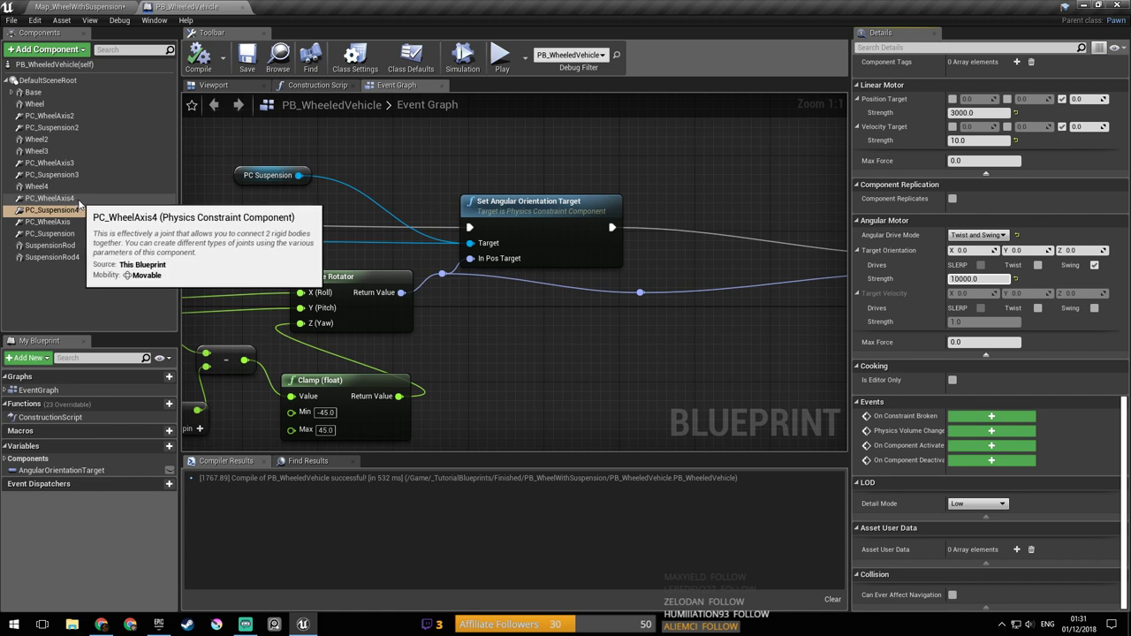
Step: Save the Map_WheelWithSuspension level and play-test the vehicle, driving it forward while steering both ways, and end the session
click(89, 6)
key(ctrl+s)
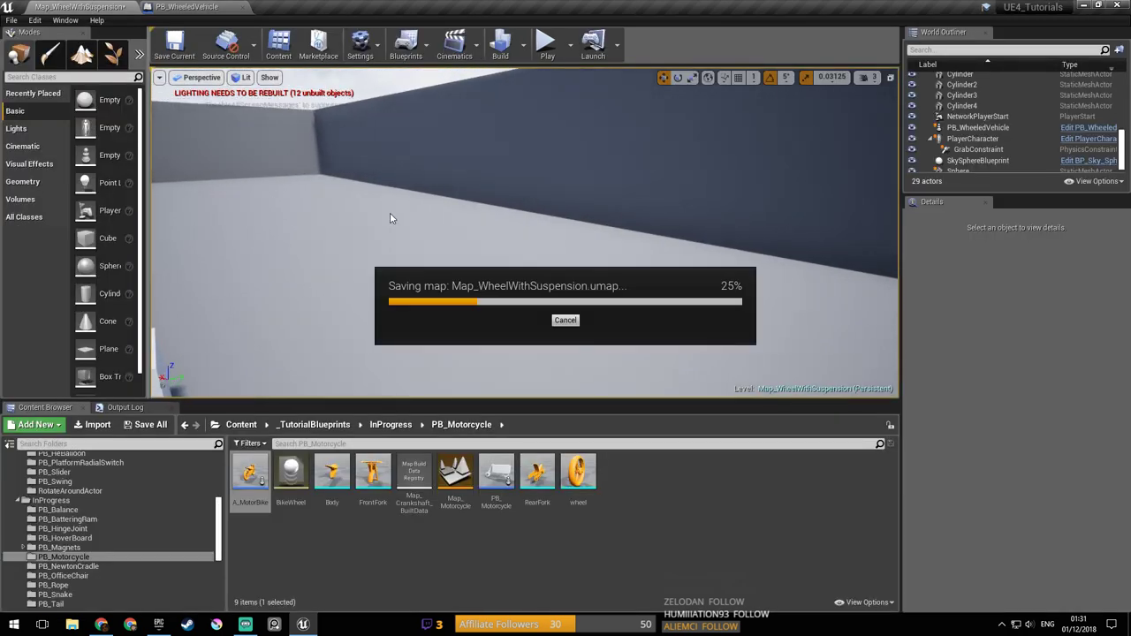
click(546, 46)
key(w)
key(d)
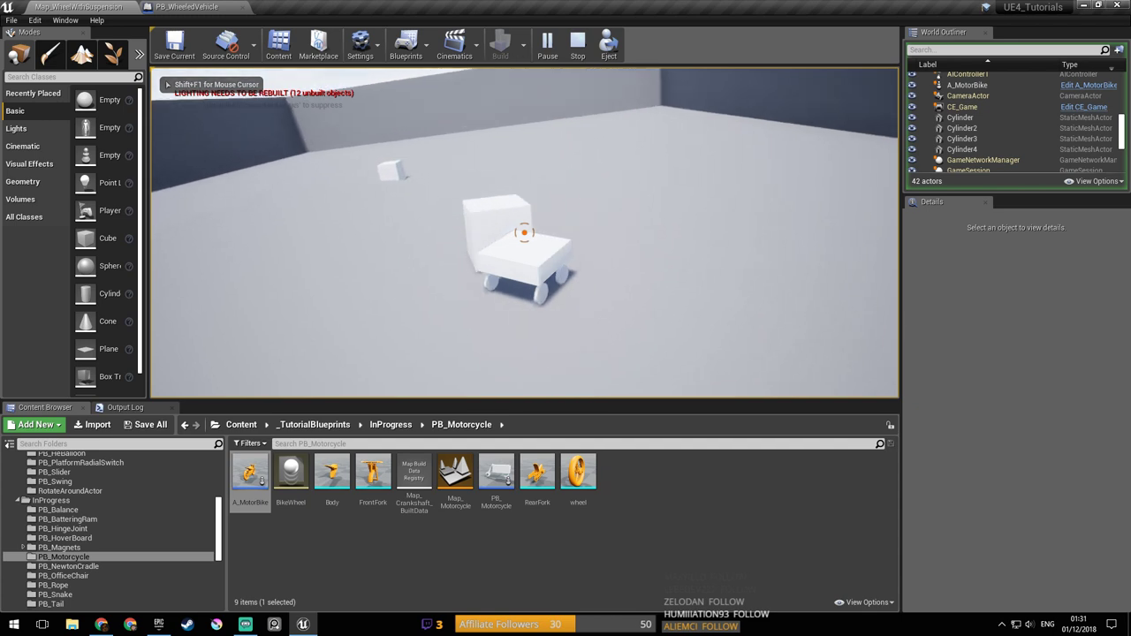
key(w)
key(d)
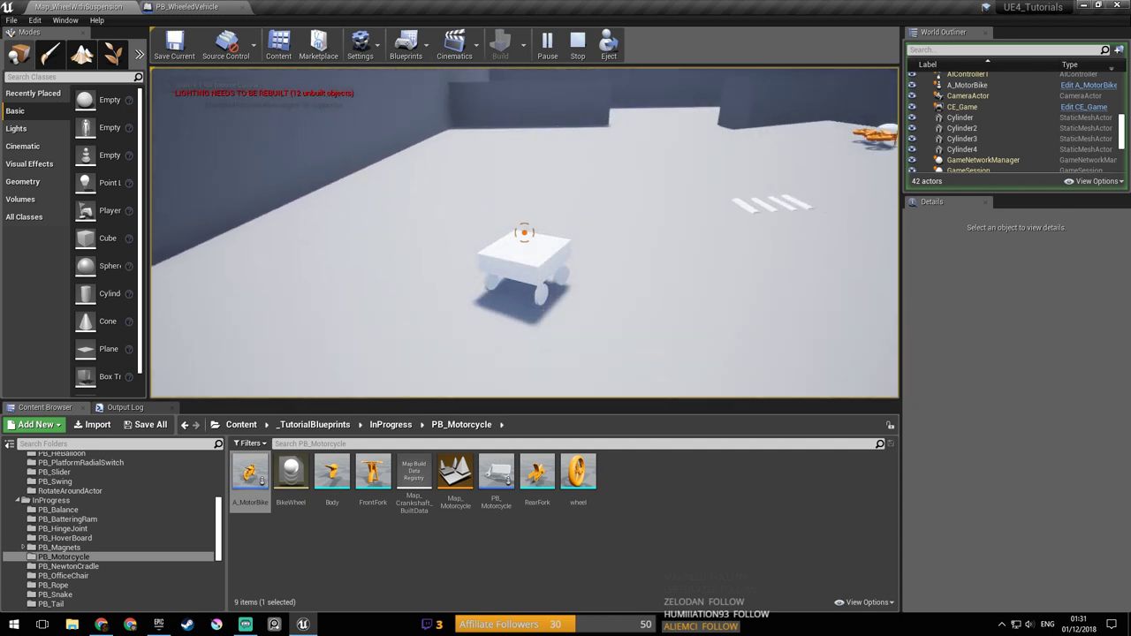
key(a)
key(d)
key(d)
key(d)
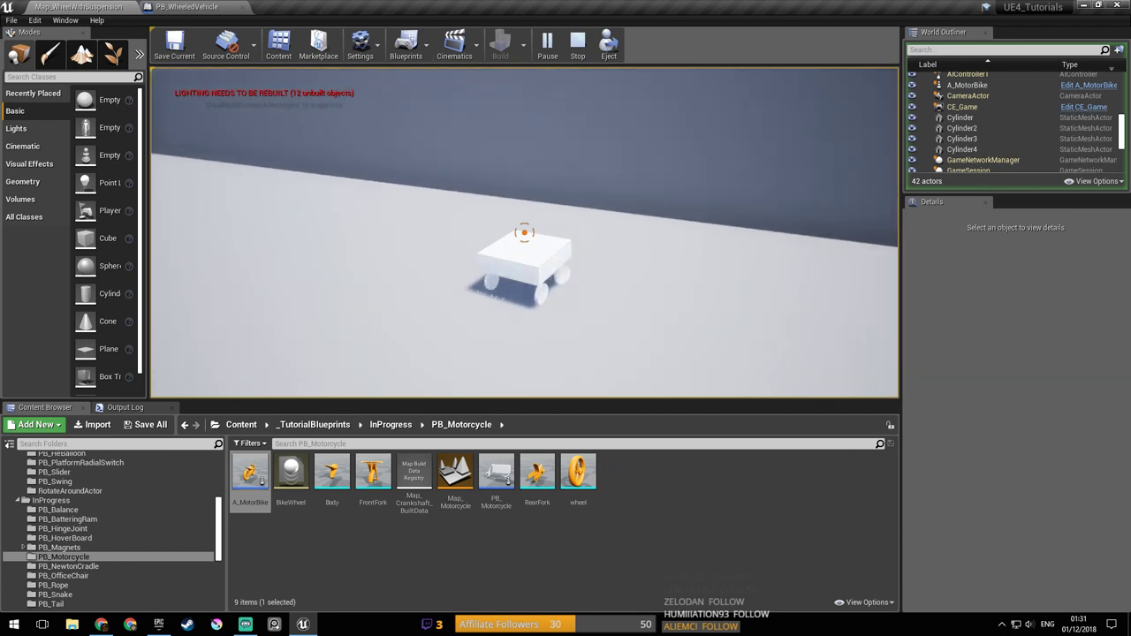
key(Escape)
Step: Return to the PB_WheeledVehicle blueprint, show its 3D viewport and reveal the components nested under Base
click(186, 6)
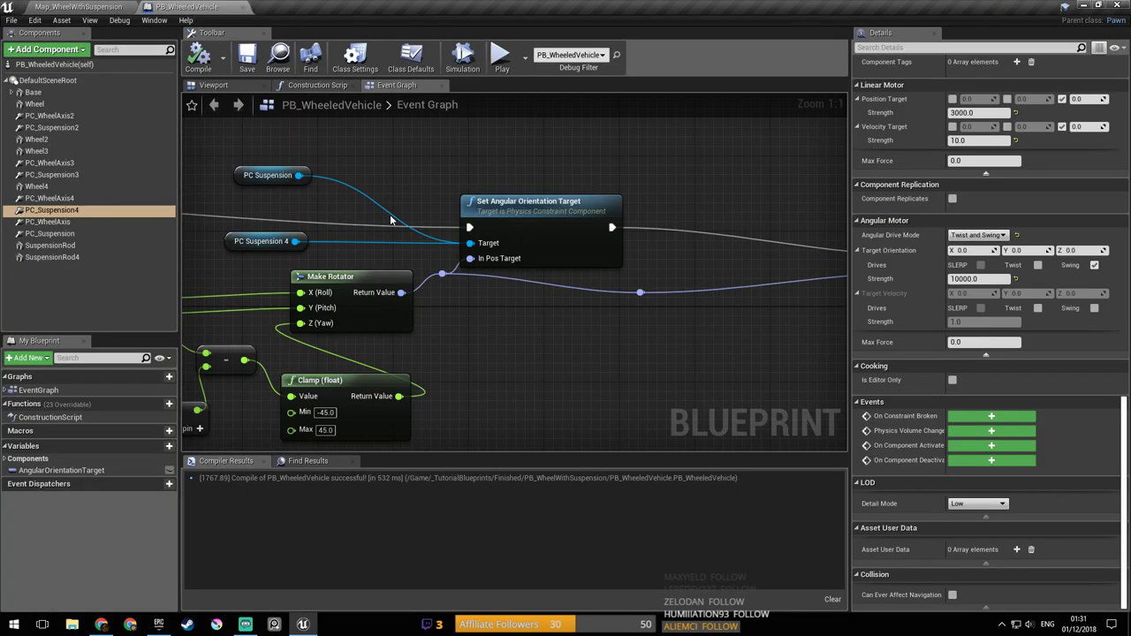
right_drag(457, 250, 521, 254)
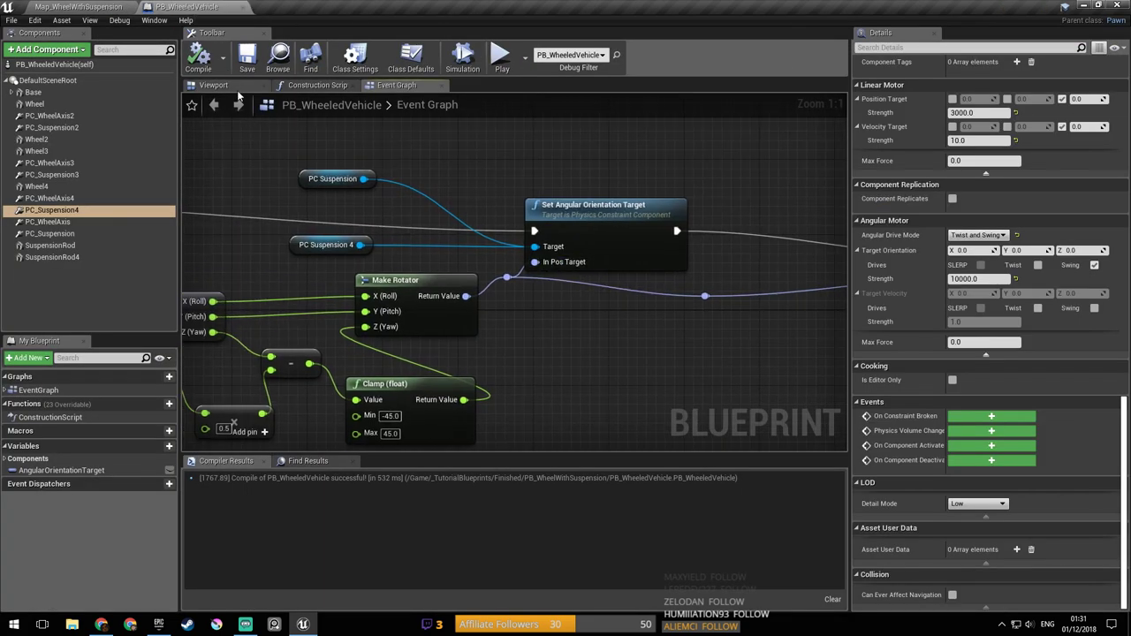
click(213, 85)
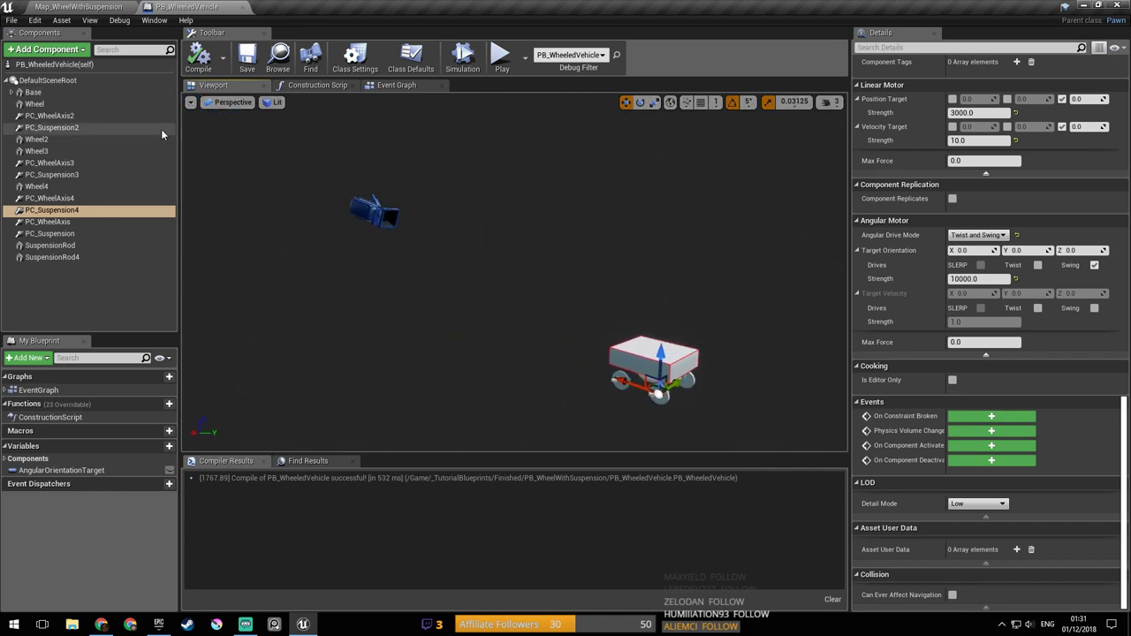
click(11, 92)
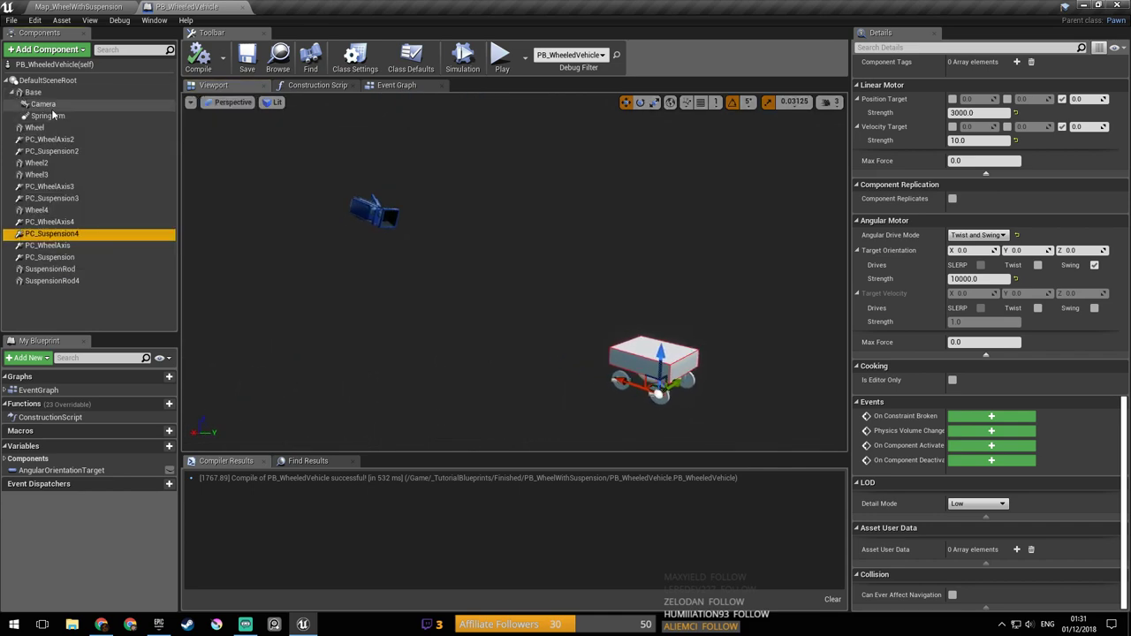
Step: Try to rotate the SpringArm by -55 degrees about its vertical axis and undo the rotation
click(49, 115)
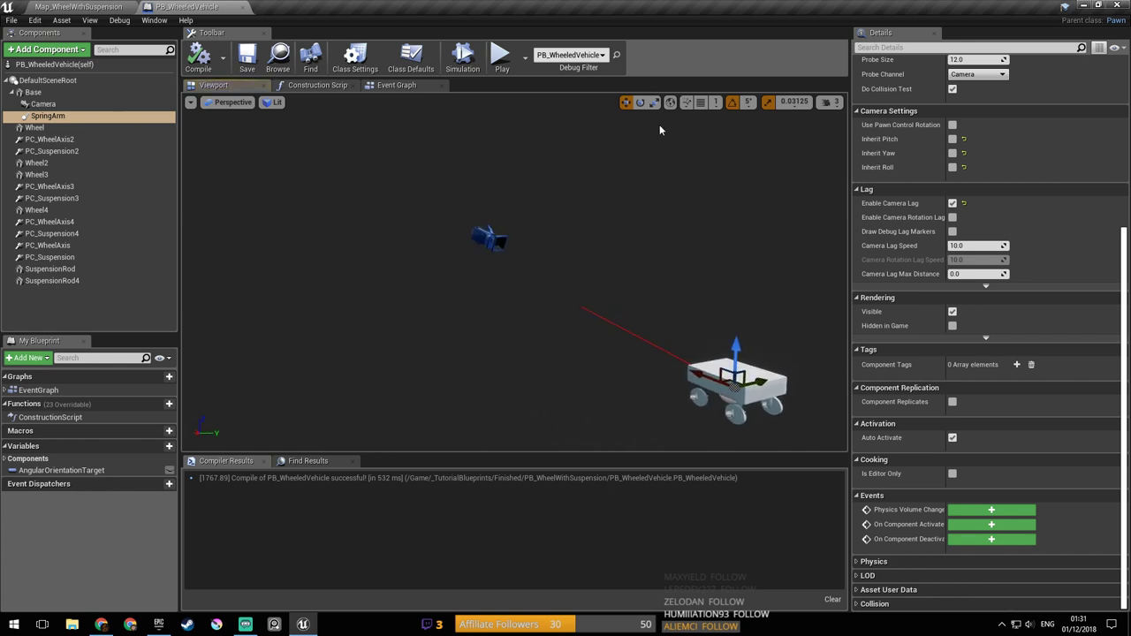
click(640, 102)
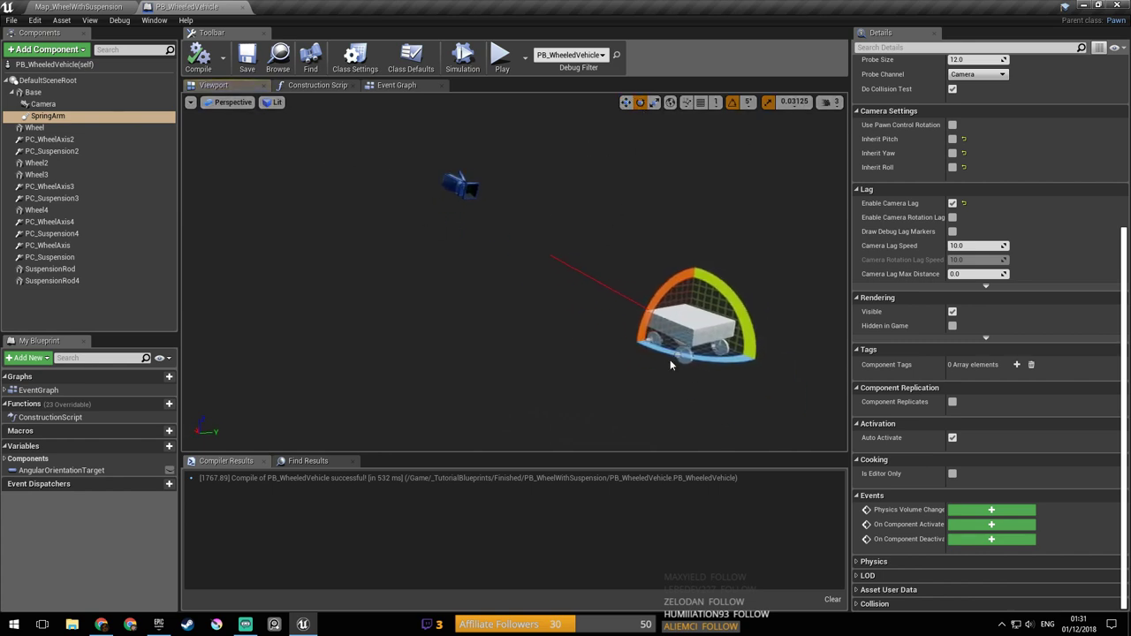
drag(658, 352, 641, 352)
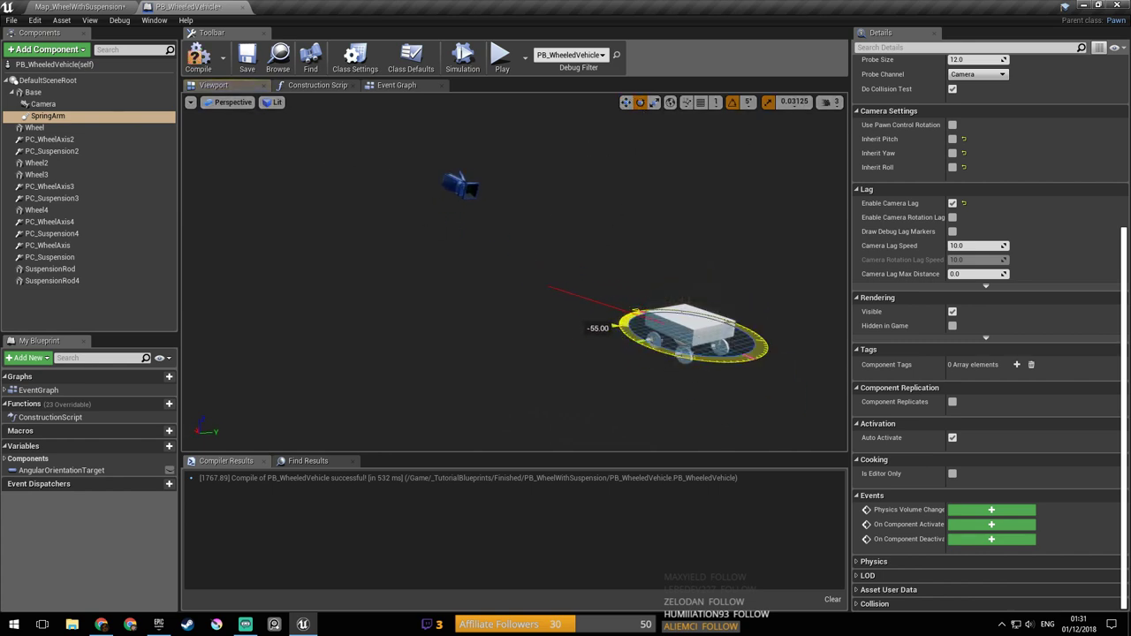
key(ctrl+z)
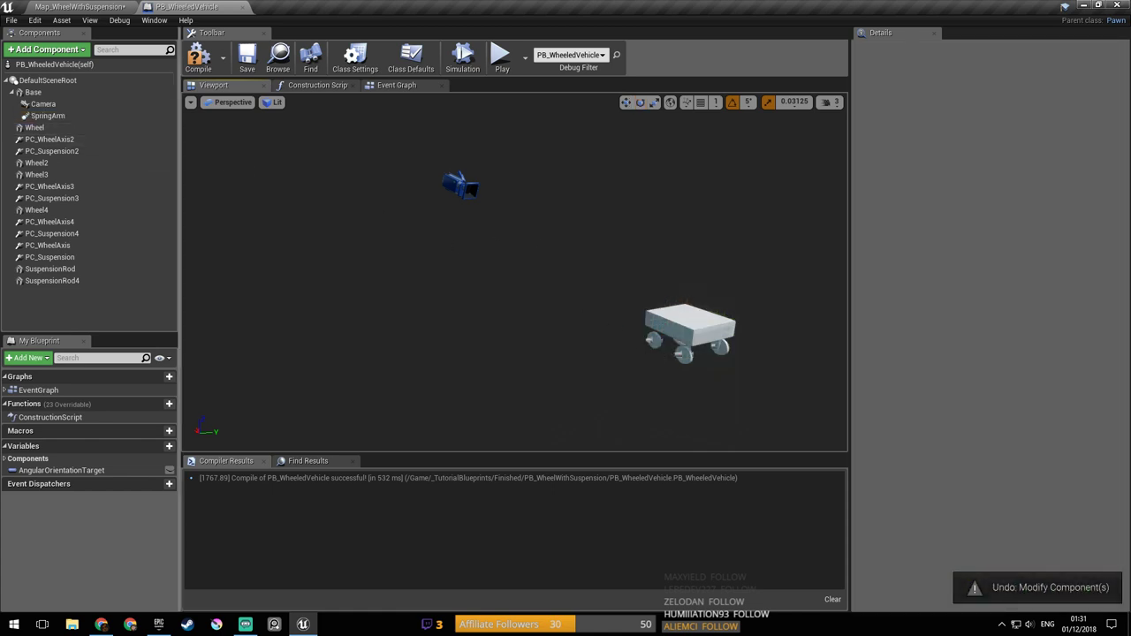
Step: Attach the Camera to the SpringArm as its child component
right_drag(541, 240, 547, 240)
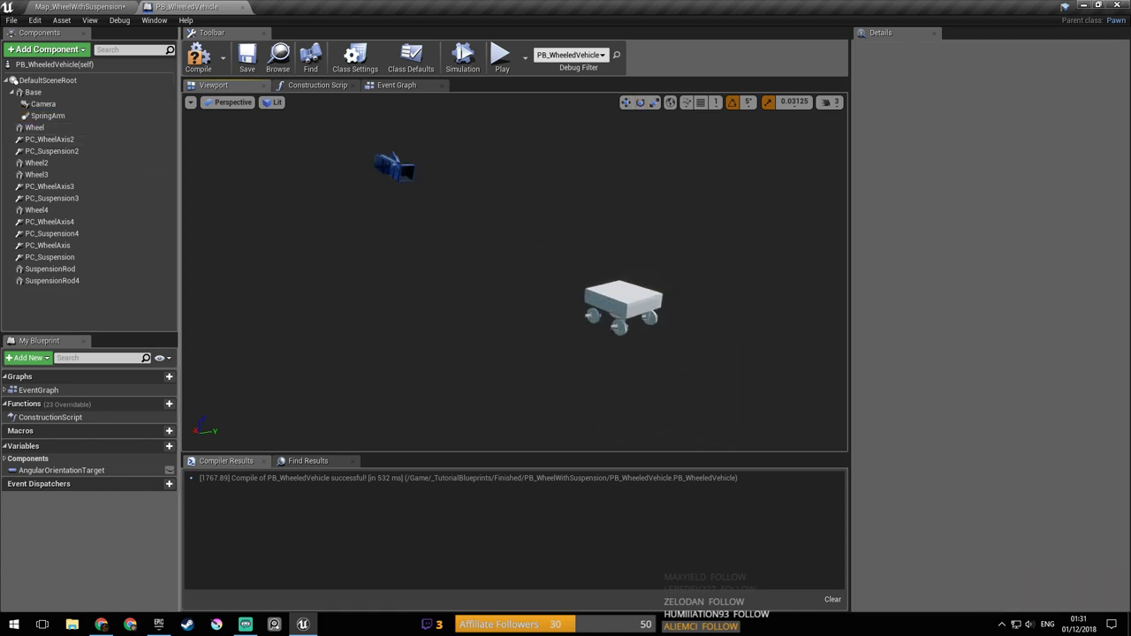
click(49, 114)
drag(44, 104, 51, 116)
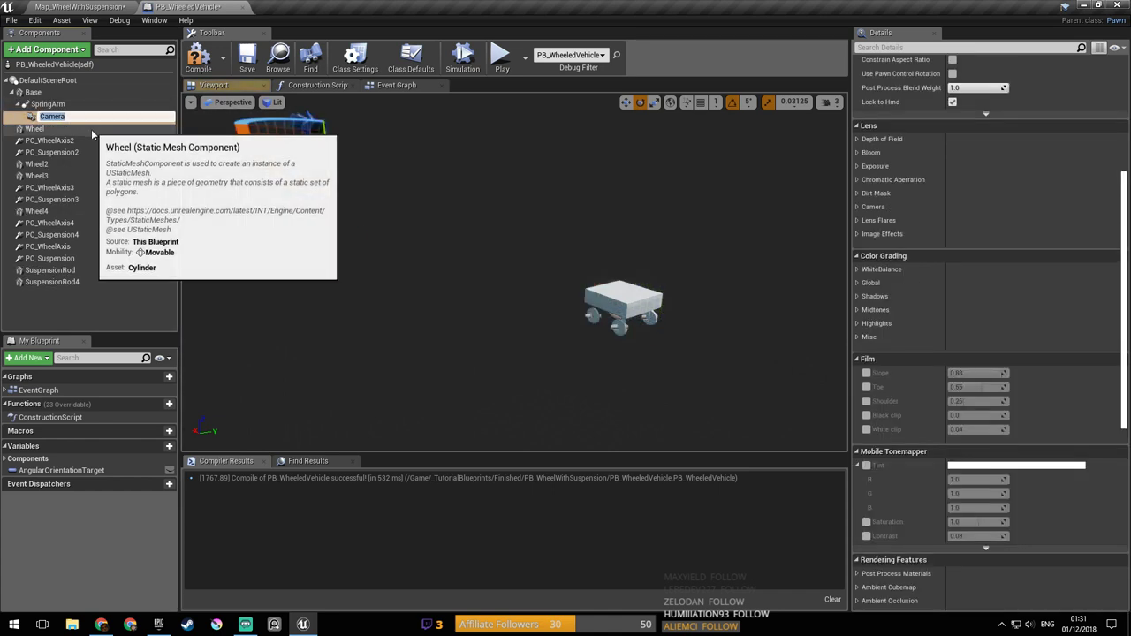
Step: Rotate the SpringArm about its vertical axis to swing the attached camera around the vehicle, and save the blueprint
click(108, 104)
drag(597, 329, 549, 301)
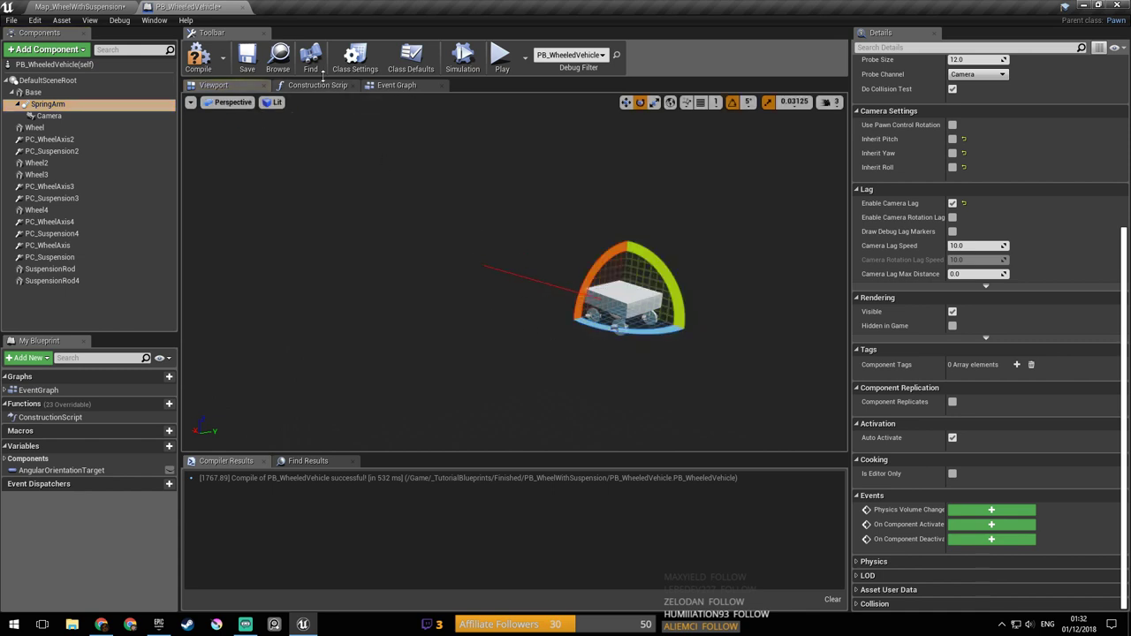
click(248, 58)
Step: Play-test the level twice with the new camera angle, driving the vehicle forward among the obstacles and stopping each session
click(108, 8)
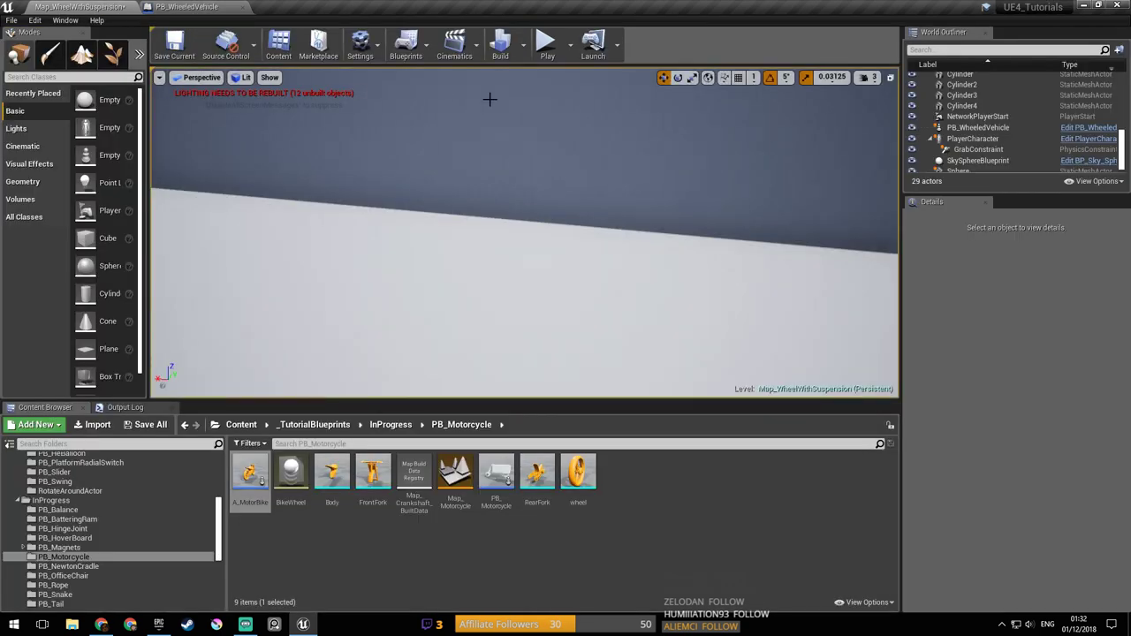
click(544, 44)
key(w)
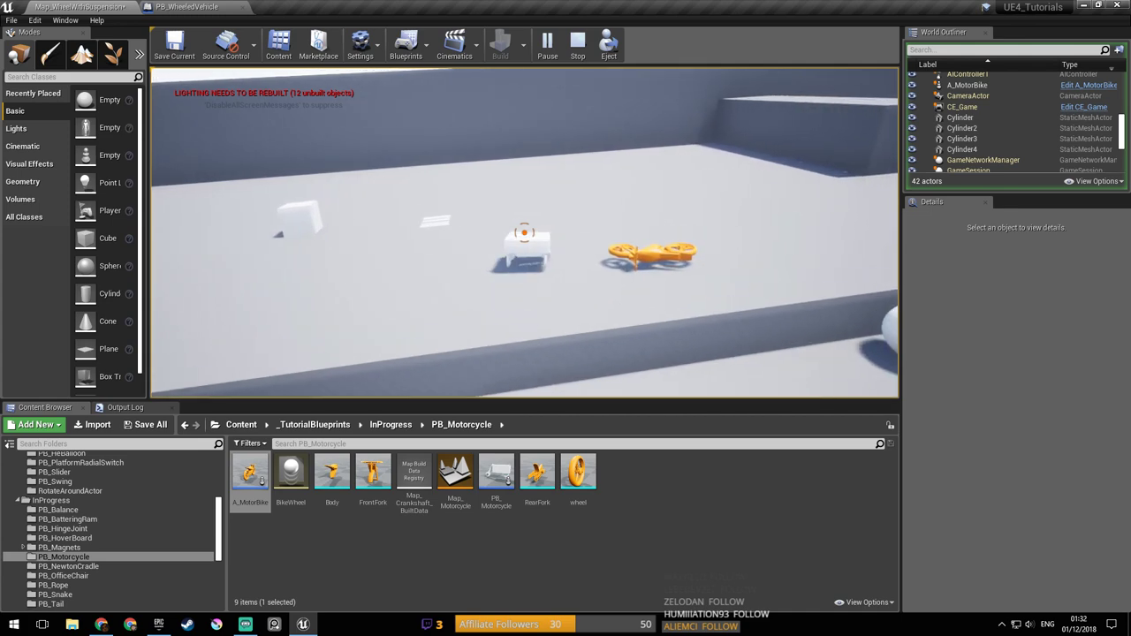
key(Escape)
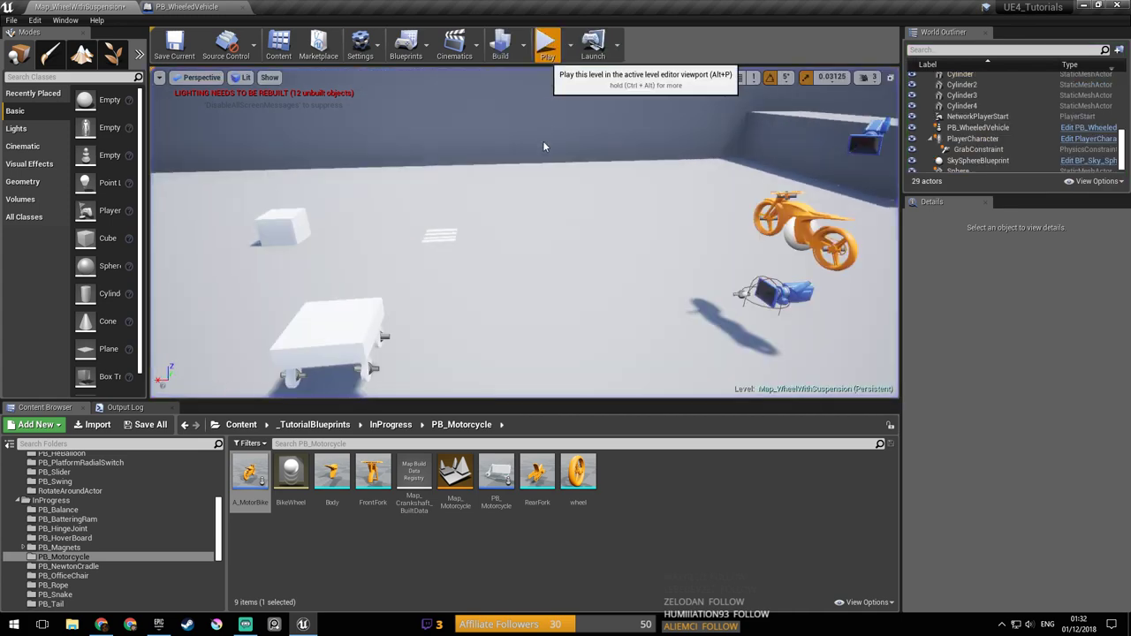
click(544, 43)
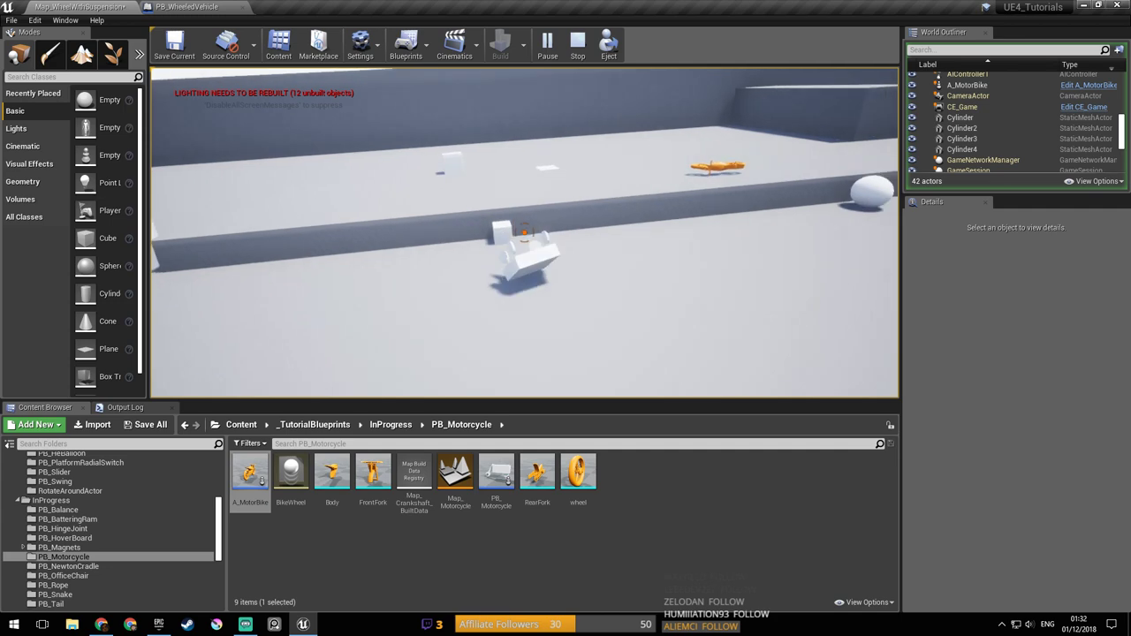
key(Escape)
Step: Run another play-test, driving the vehicle repeatedly around the white cube, and end the session
click(547, 44)
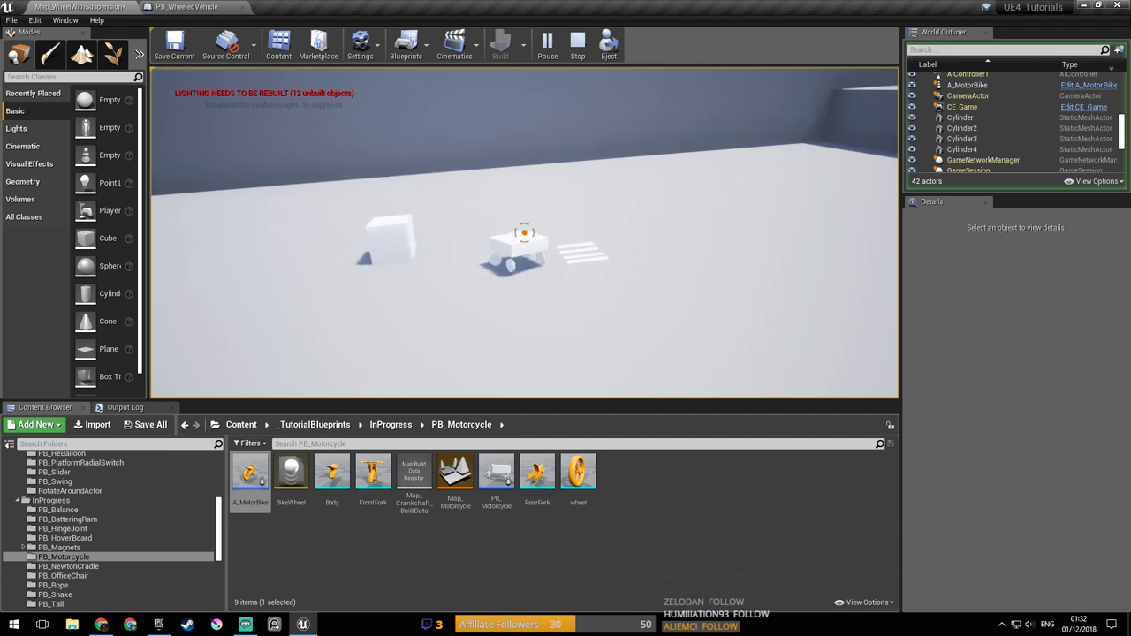
key(w)
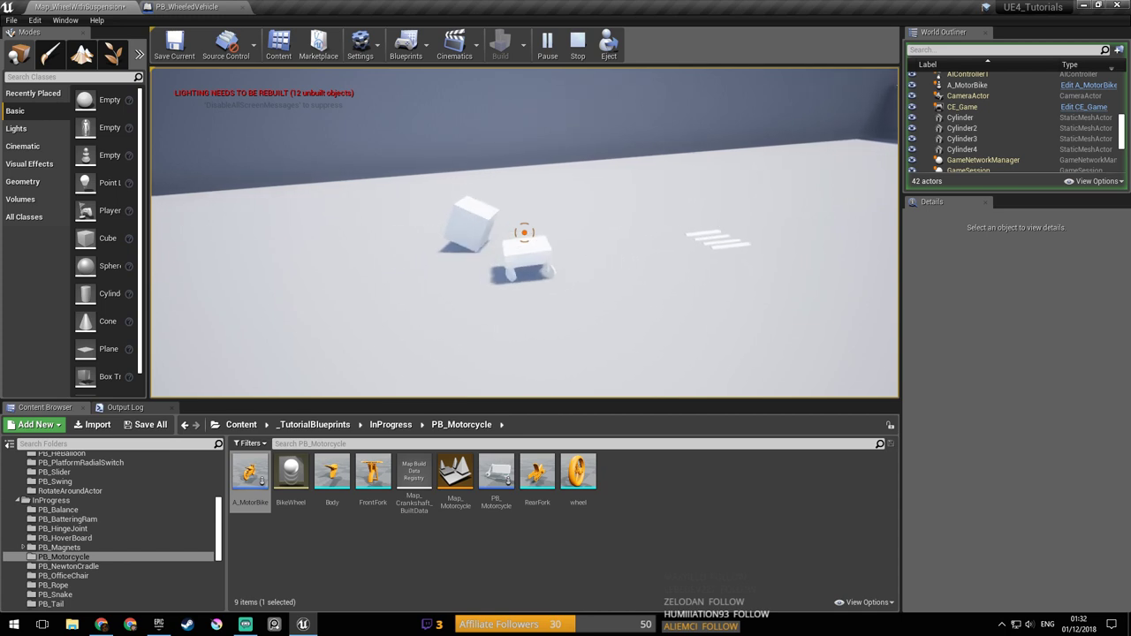
key(w)
key(w)
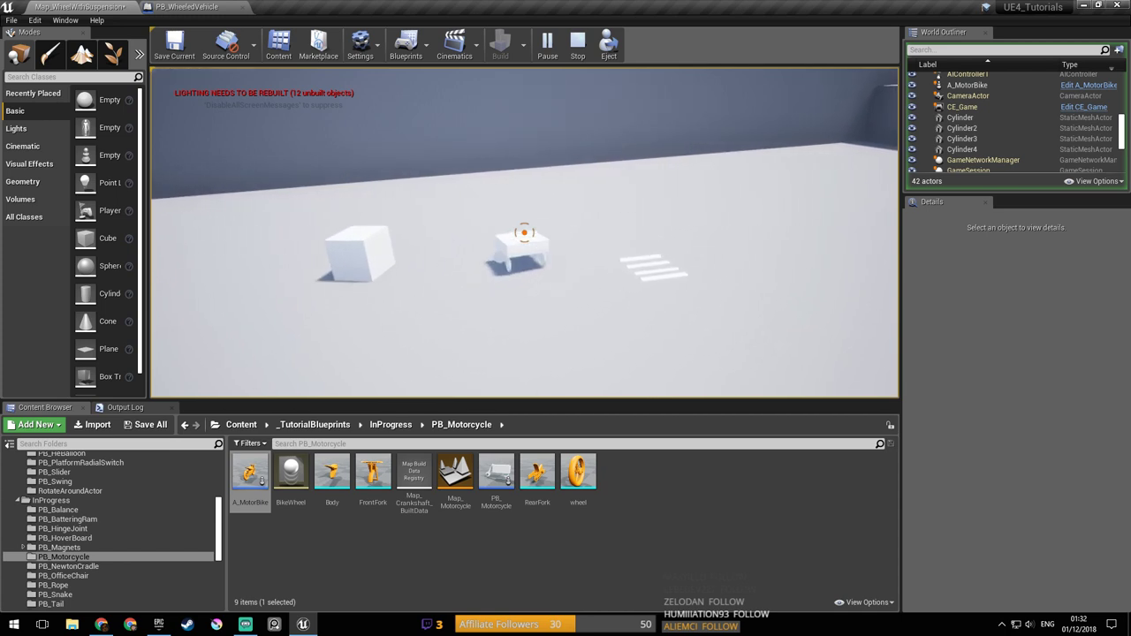
key(w)
key(w)
key(w)
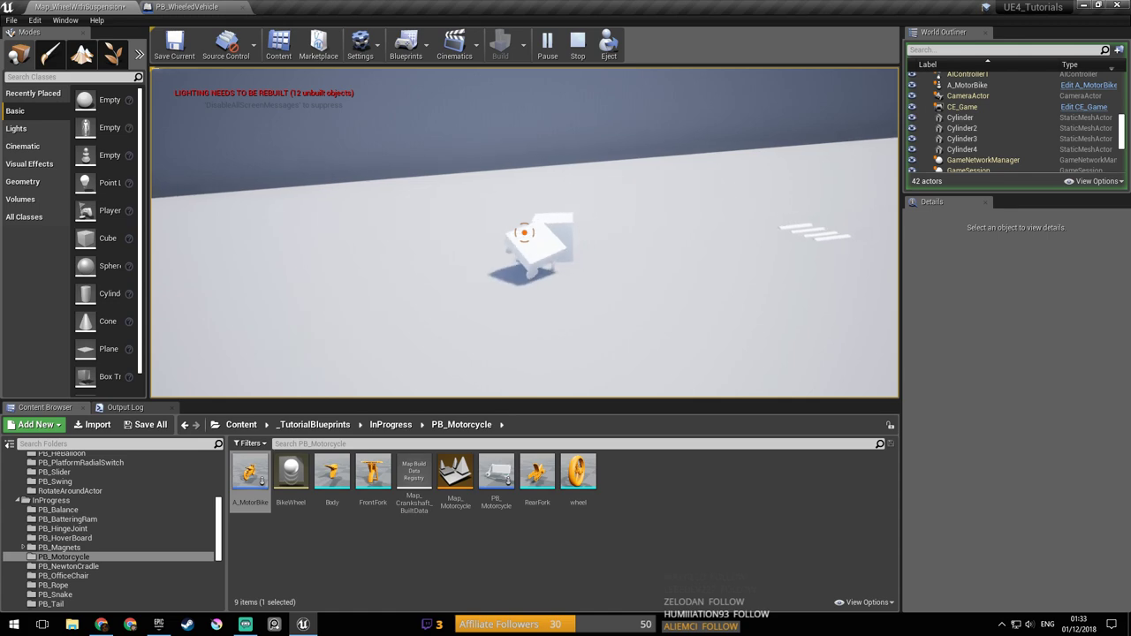
key(Escape)
Step: Return to PB_WheeledVehicle and inspect the PC_WheelAxis constraint up close at its wheel, with the move gizmo shown
click(190, 7)
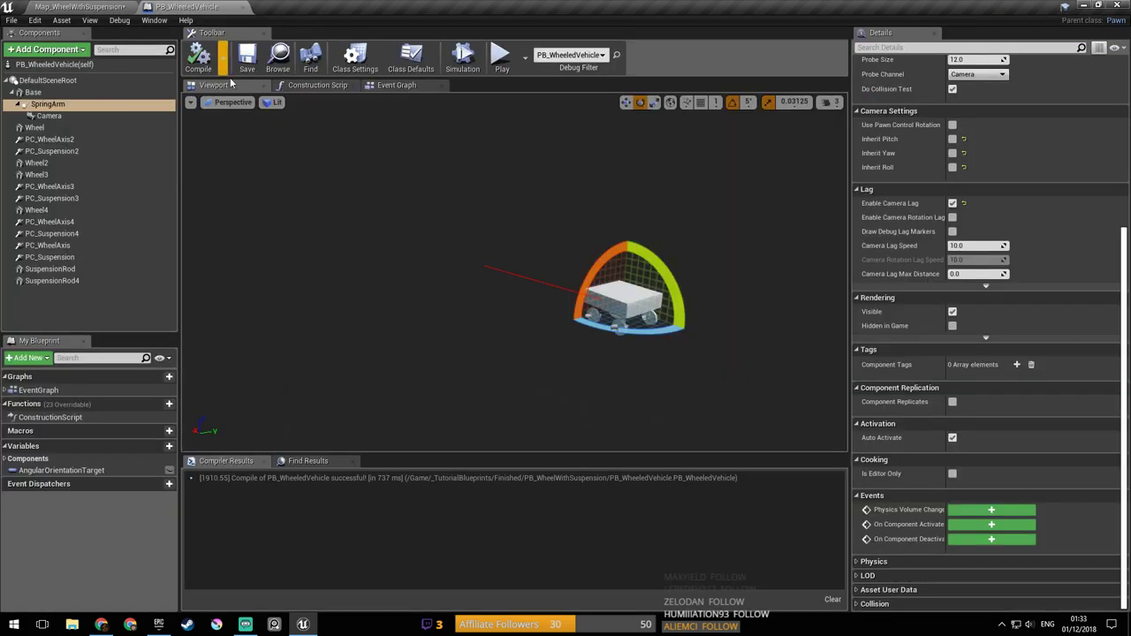
right_drag(549, 262, 663, 274)
key(w)
key(a)
key(d)
right_drag(588, 270, 575, 263)
double_click(76, 245)
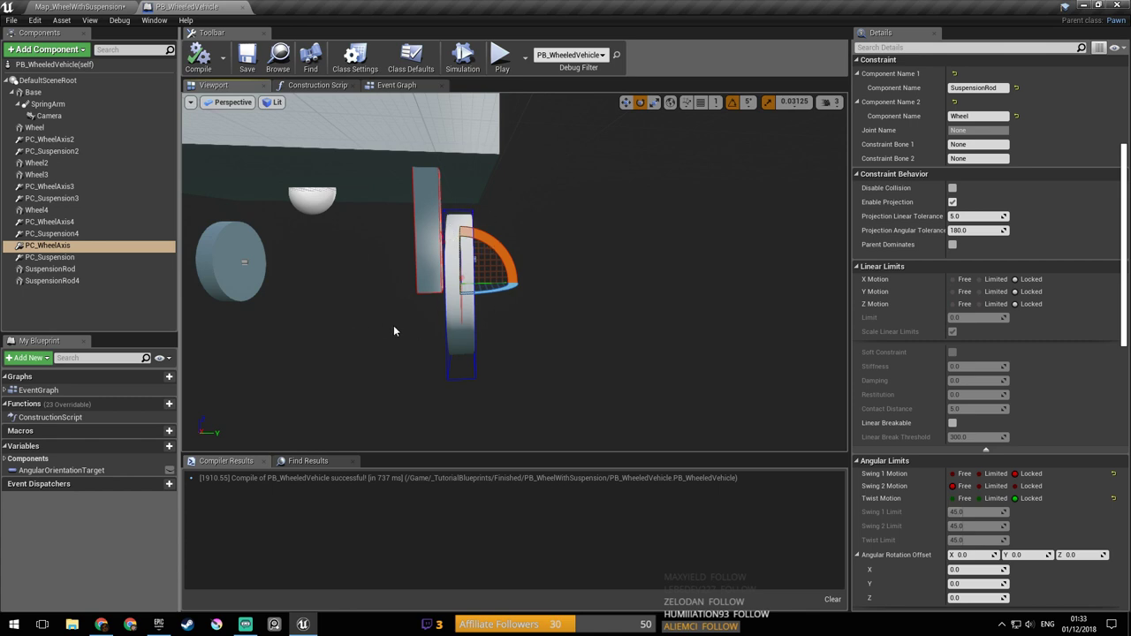
click(626, 102)
alt+drag(512, 228, 361, 237)
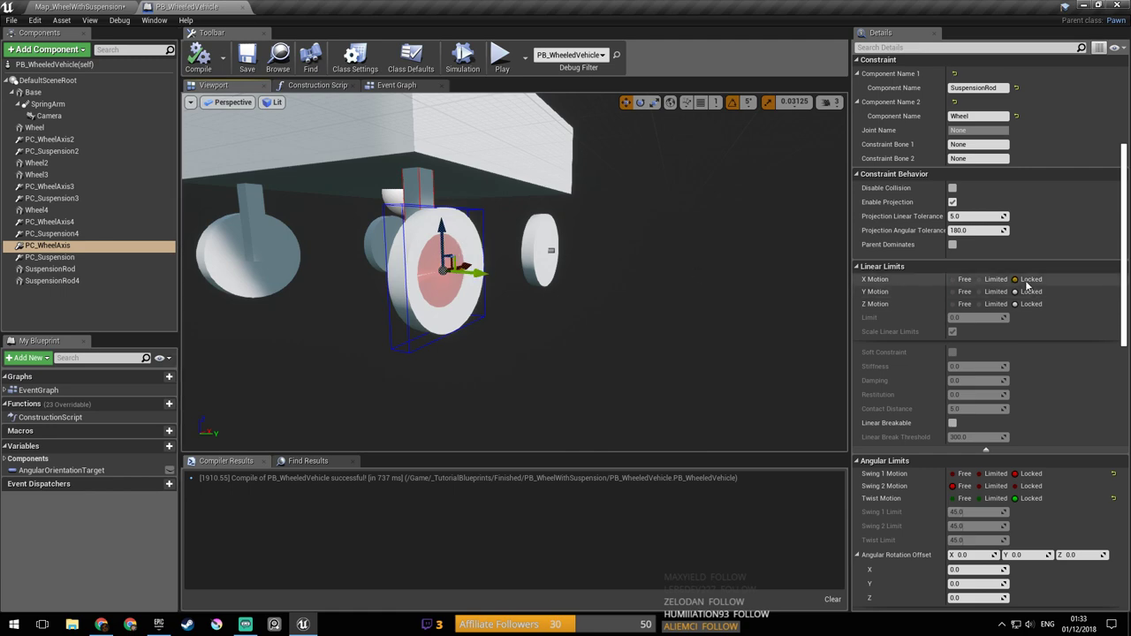
Step: Examine the linear and angular limits and the Target Velocity swing drive of PC_WheelAxis, comparing them with the wheel's axes in the viewport
scroll(1060, 292, down, 3)
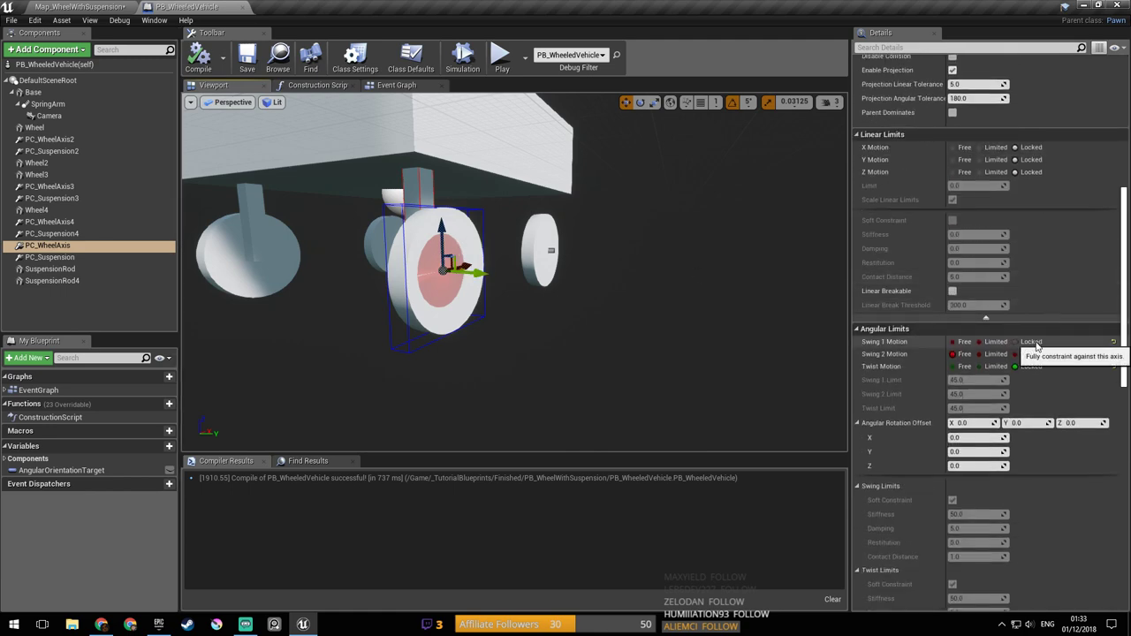
scroll(1095, 327, down, 7)
scroll(1109, 329, down, 5)
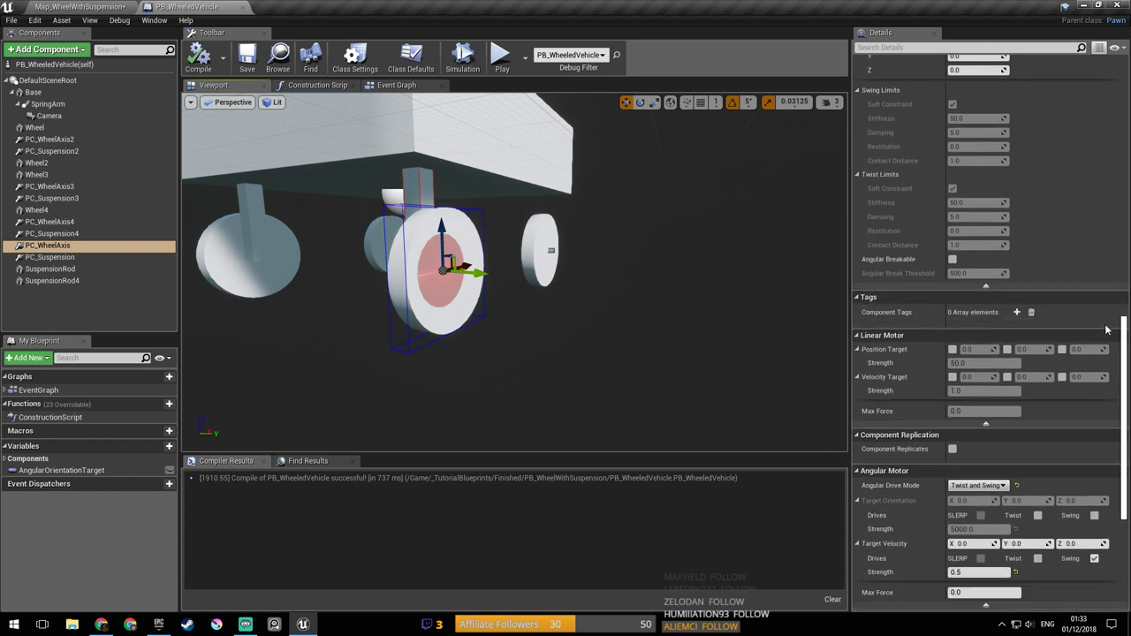
scroll(1105, 329, down, 2)
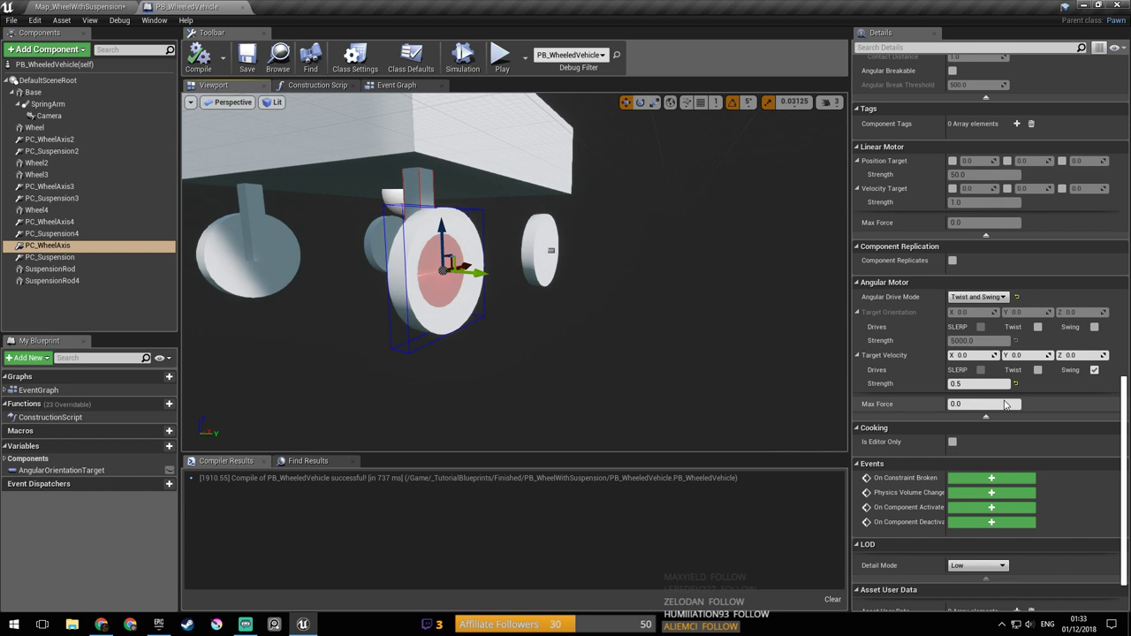
drag(1124, 410, 1127, 220)
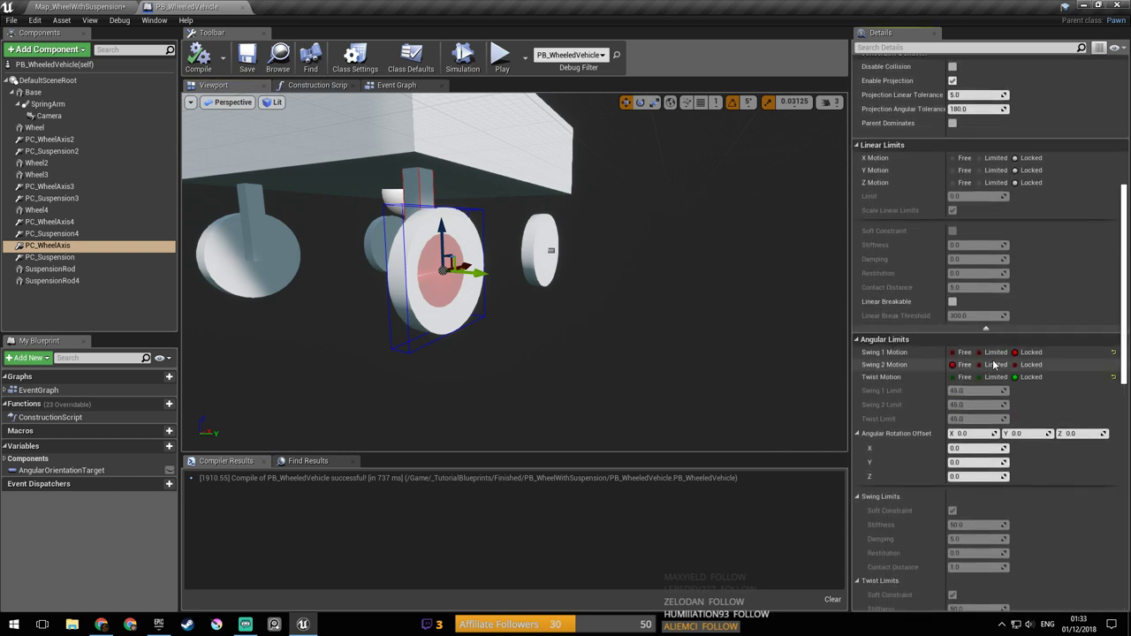
scroll(1111, 369, down, 4)
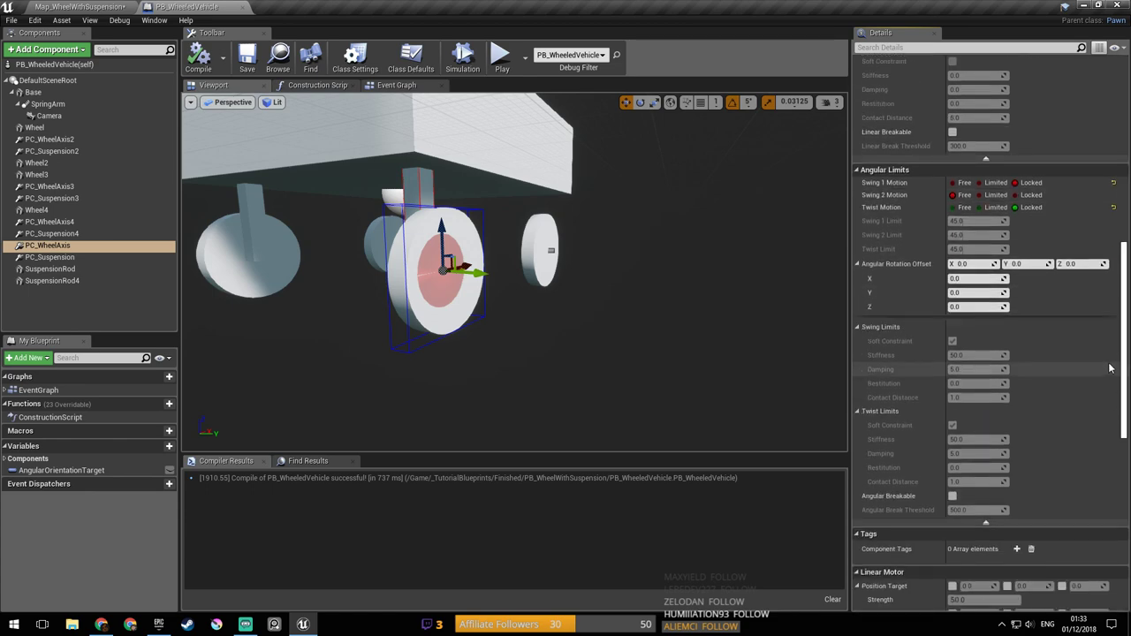
scroll(1105, 366, down, 10)
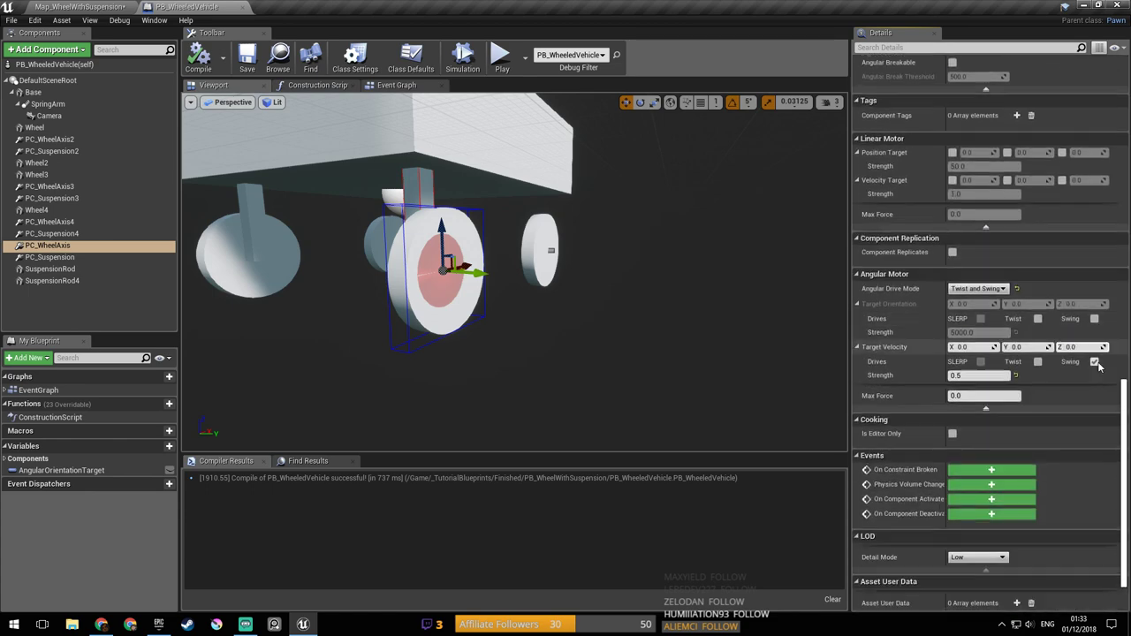
click(1094, 363)
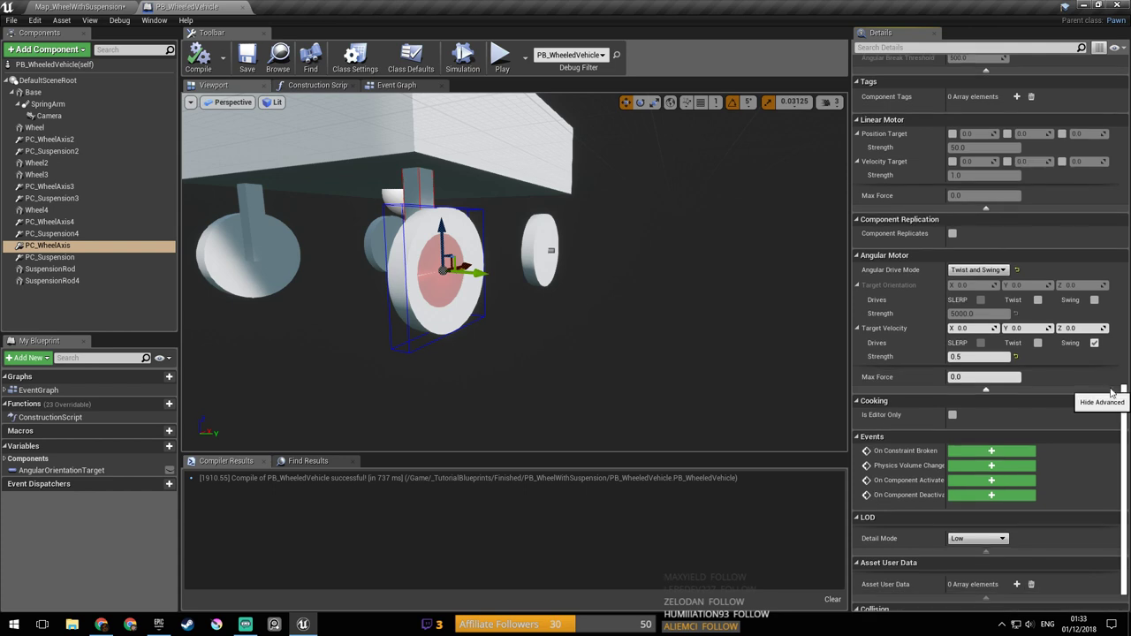
drag(1126, 418, 1124, 404)
mouse_move(559, 306)
right_down()
mouse_move(587, 299)
mouse_move(571, 294)
right_up()
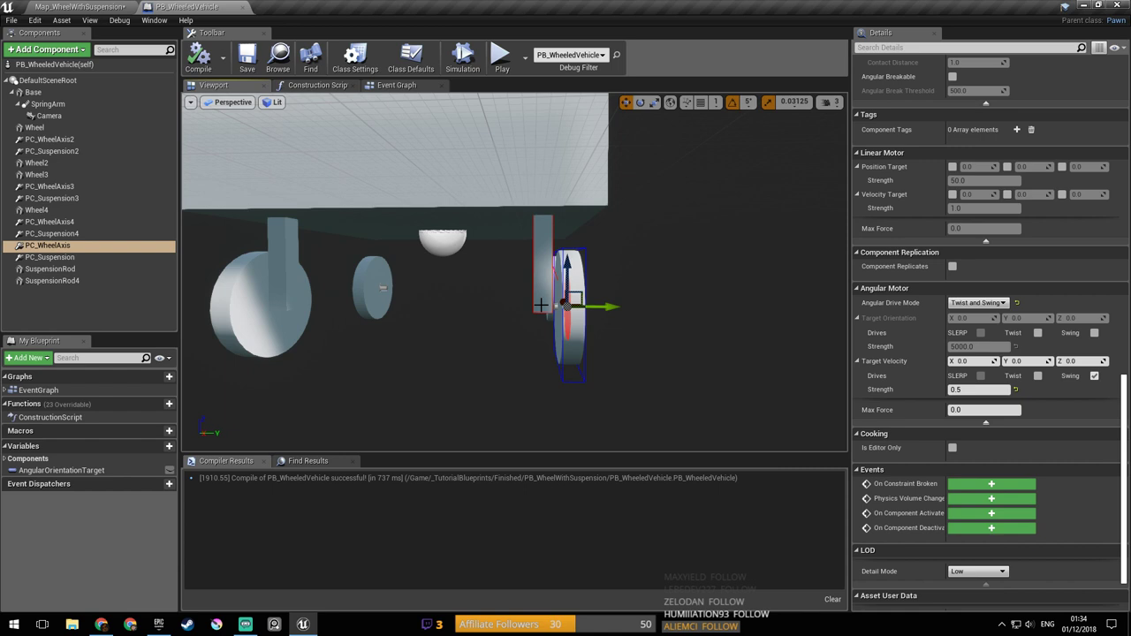
right_drag(507, 286, 309, 283)
mouse_move(600, 216)
right_down()
mouse_move(583, 216)
mouse_move(599, 217)
right_up()
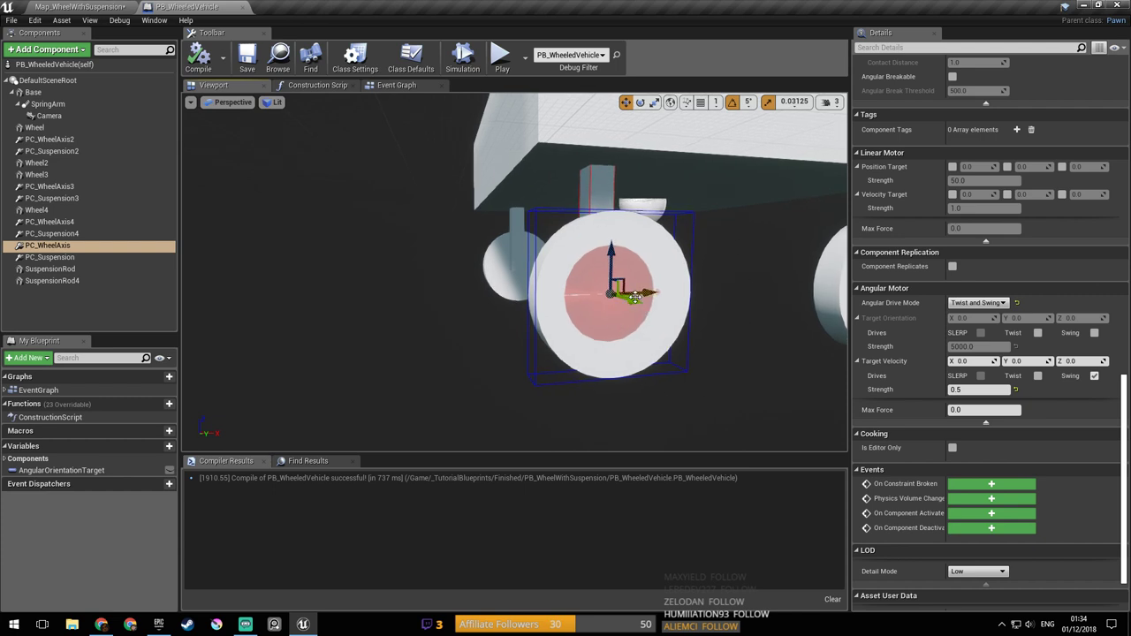
Step: Return to the Map_WheelWithSuspension level, select the motorbike actor and open the A_MotorBike blueprint for editing
right_drag(542, 290, 518, 282)
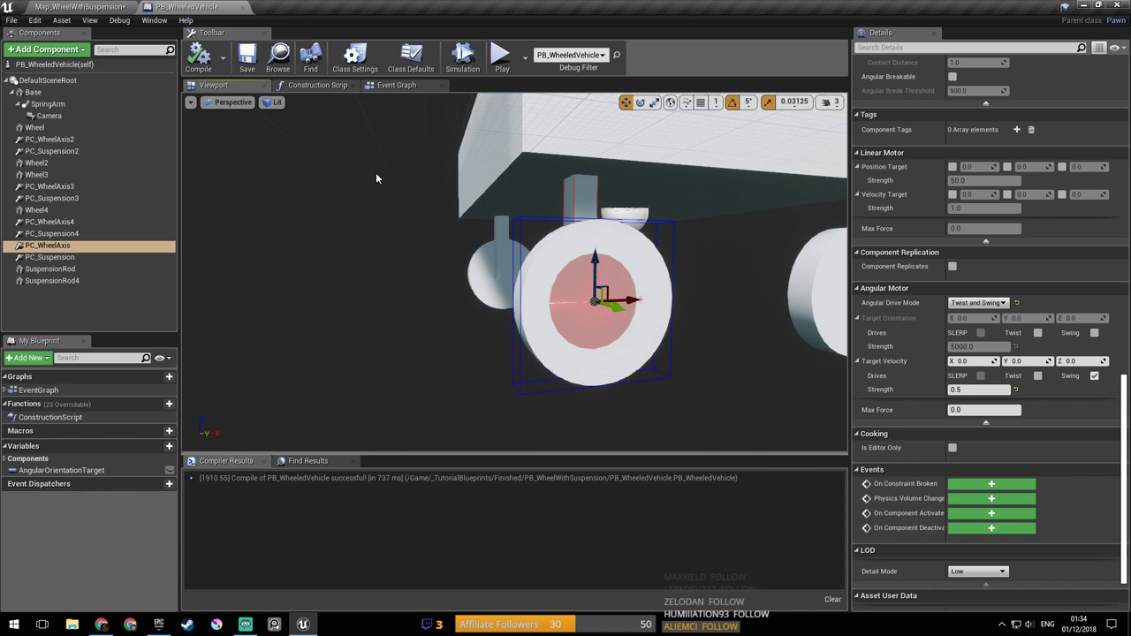
click(84, 7)
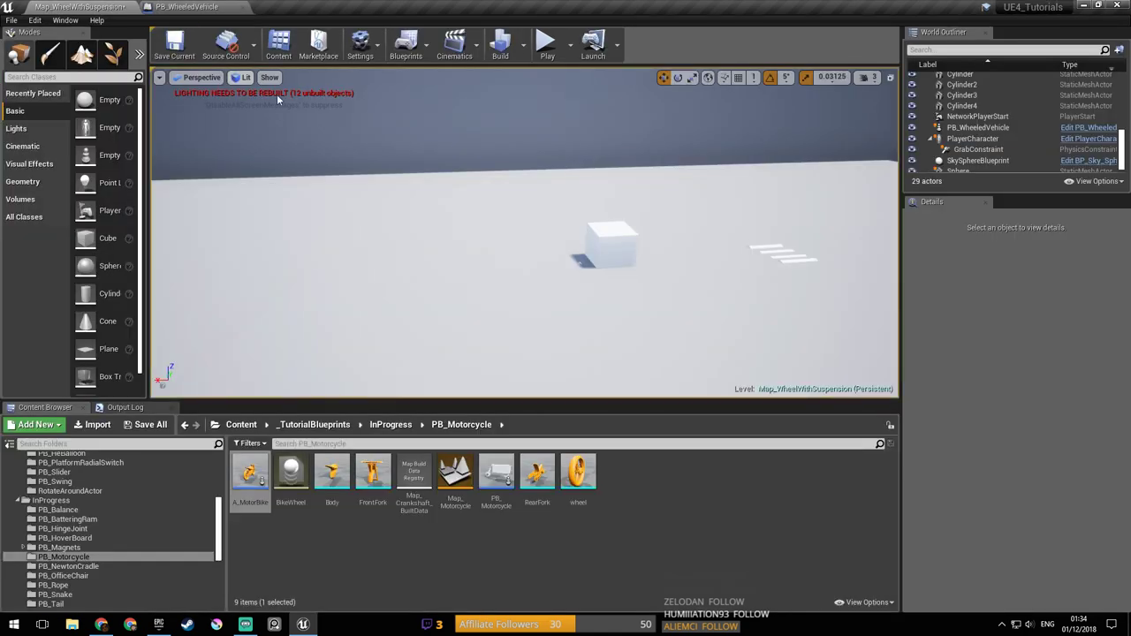
right_drag(518, 274, 310, 267)
click(570, 221)
right_drag(570, 221, 442, 270)
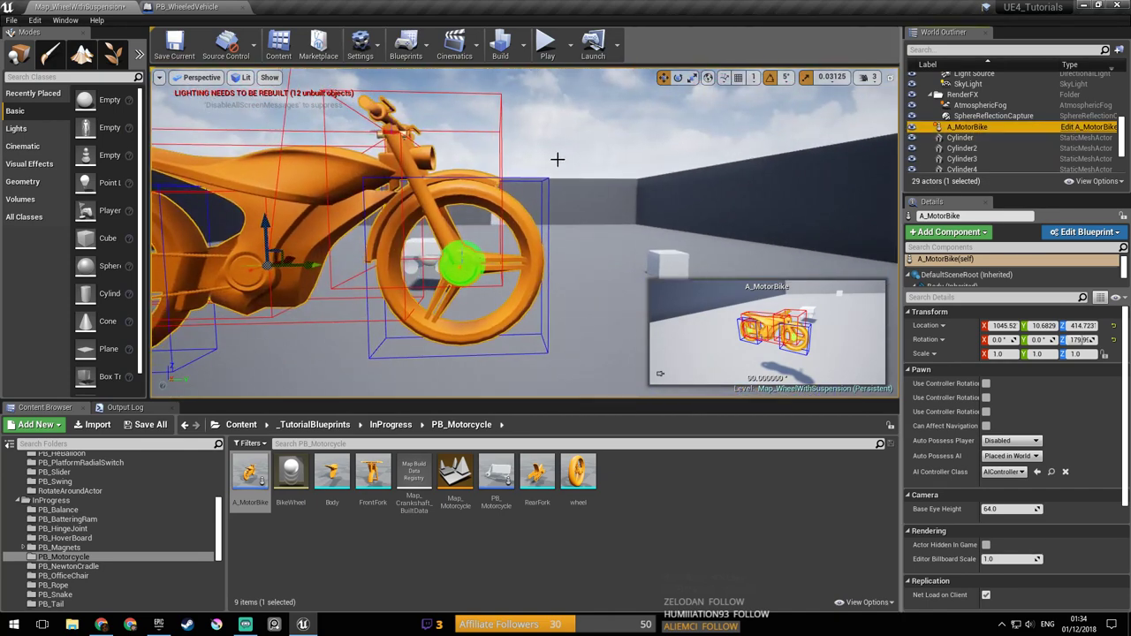
click(1086, 129)
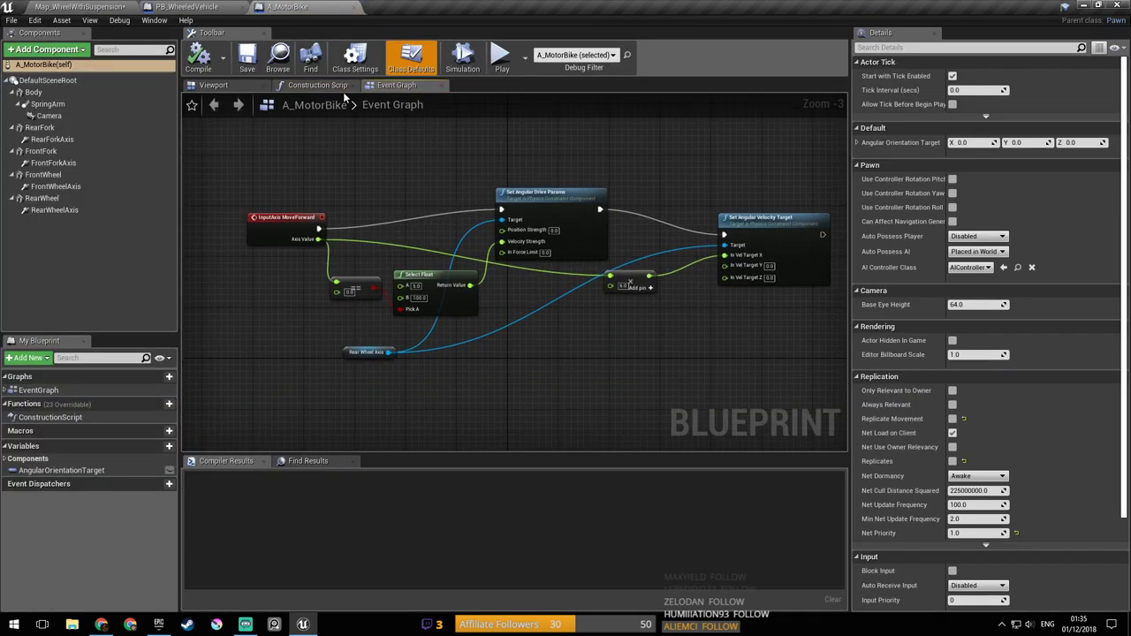
Step: Show the A_MotorBike components in the 3D viewport and inspect the FrontWheel component up close
click(321, 85)
click(258, 83)
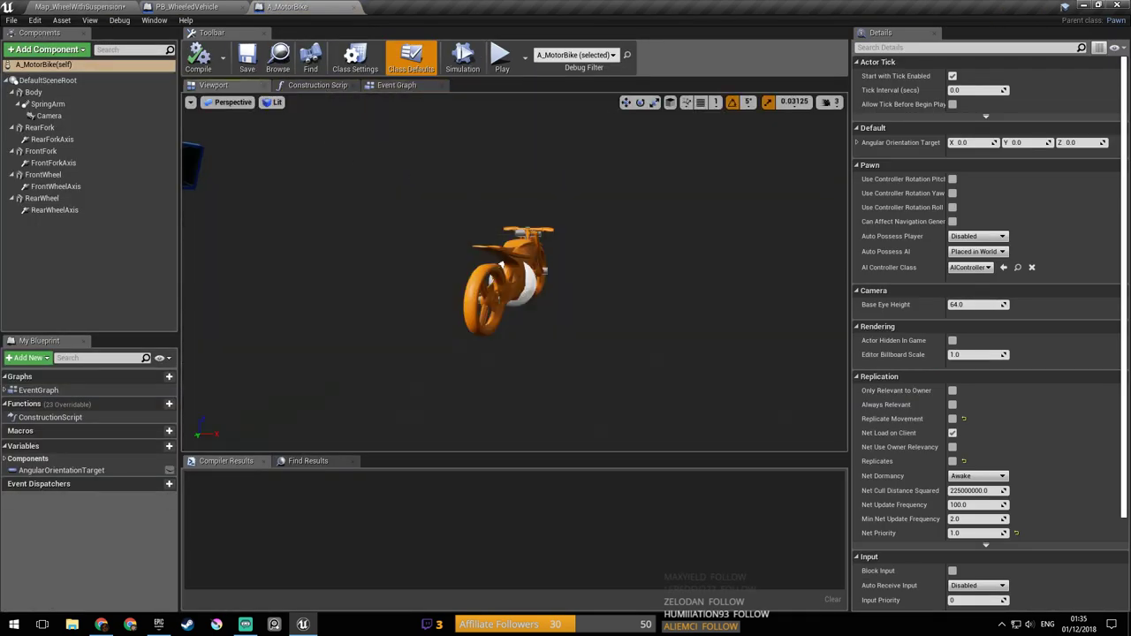
right_drag(514, 272, 435, 271)
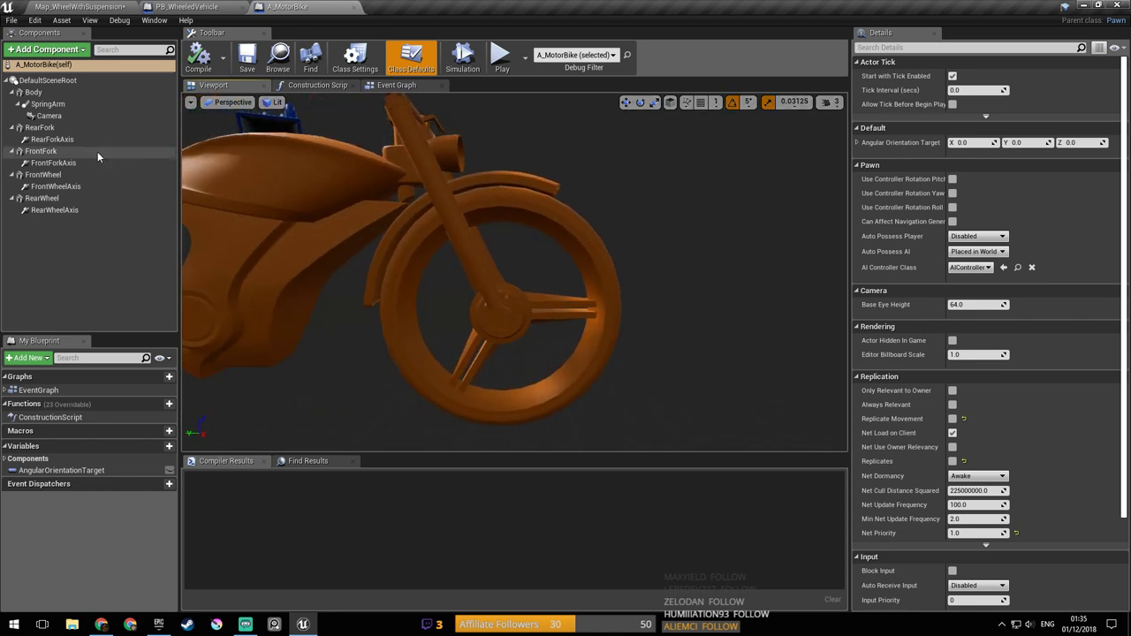
click(556, 222)
right_drag(556, 222, 380, 237)
key(d)
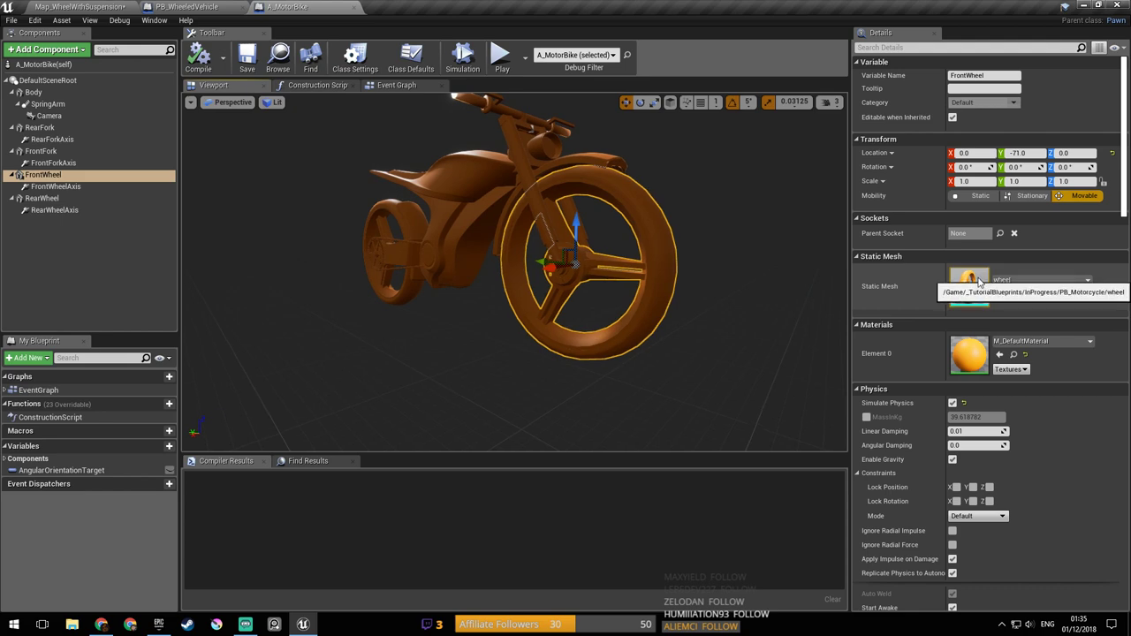
Step: Open FrontWheel's static mesh, display its simple collision and examine the collision shape around the wheel from several sides
double_click(971, 284)
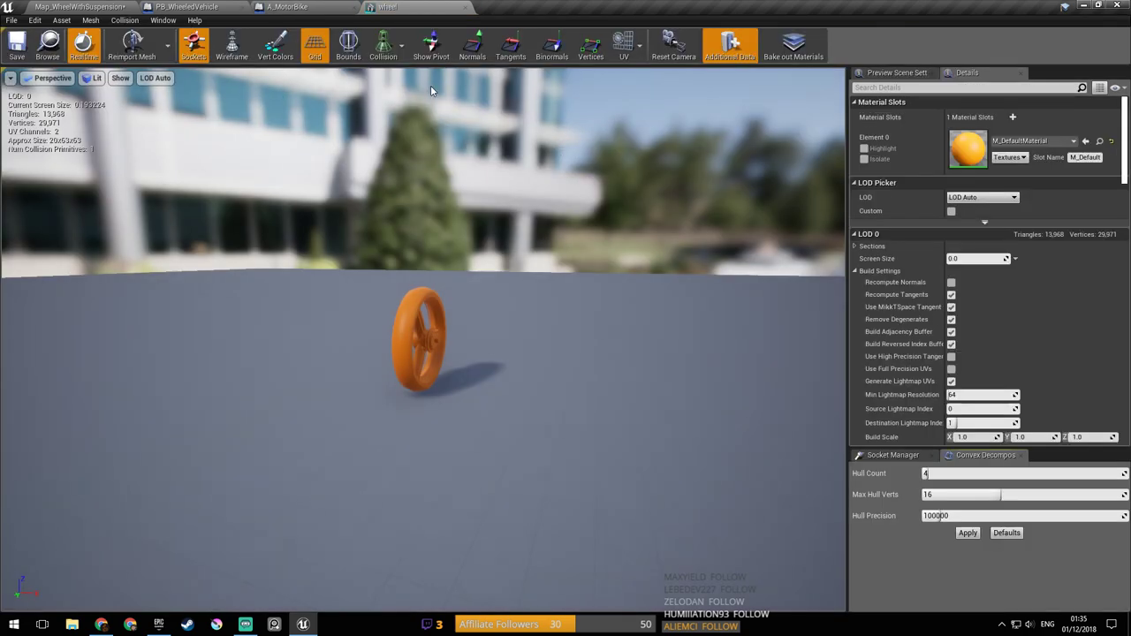
click(383, 44)
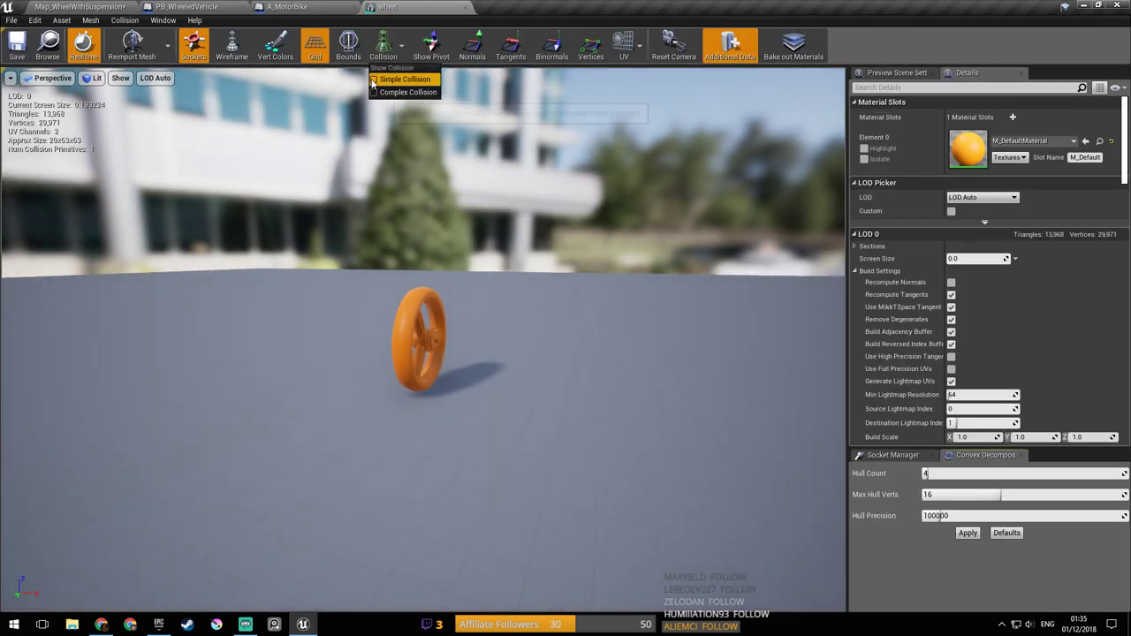
click(373, 80)
right_drag(420, 265, 221, 305)
key(w)
key(s)
key(d)
key(w)
right_drag(536, 252, 543, 246)
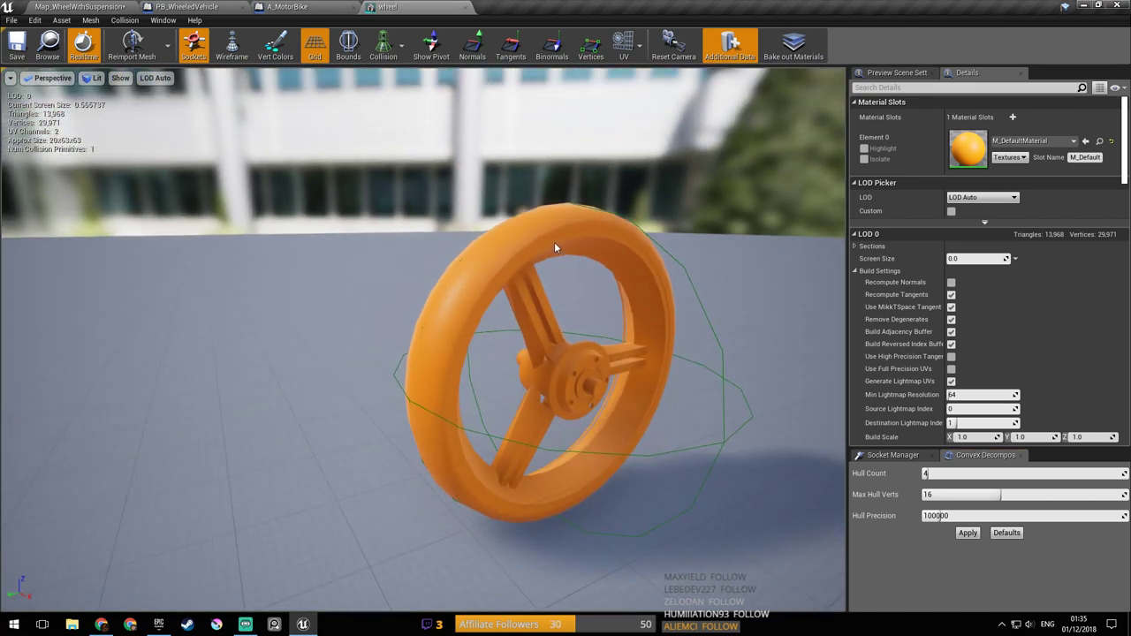
key(a)
right_drag(593, 399, 717, 352)
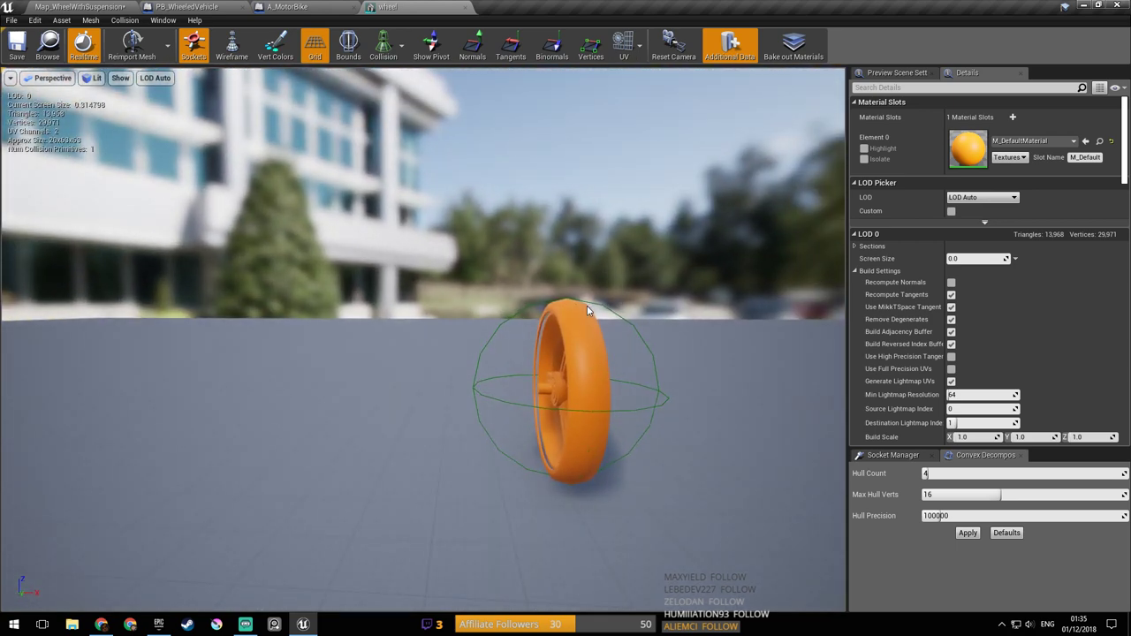
Step: Return through A_MotorBike to the level and set the A_MotorBike actor's Auto Possess Player to Player 0
click(297, 6)
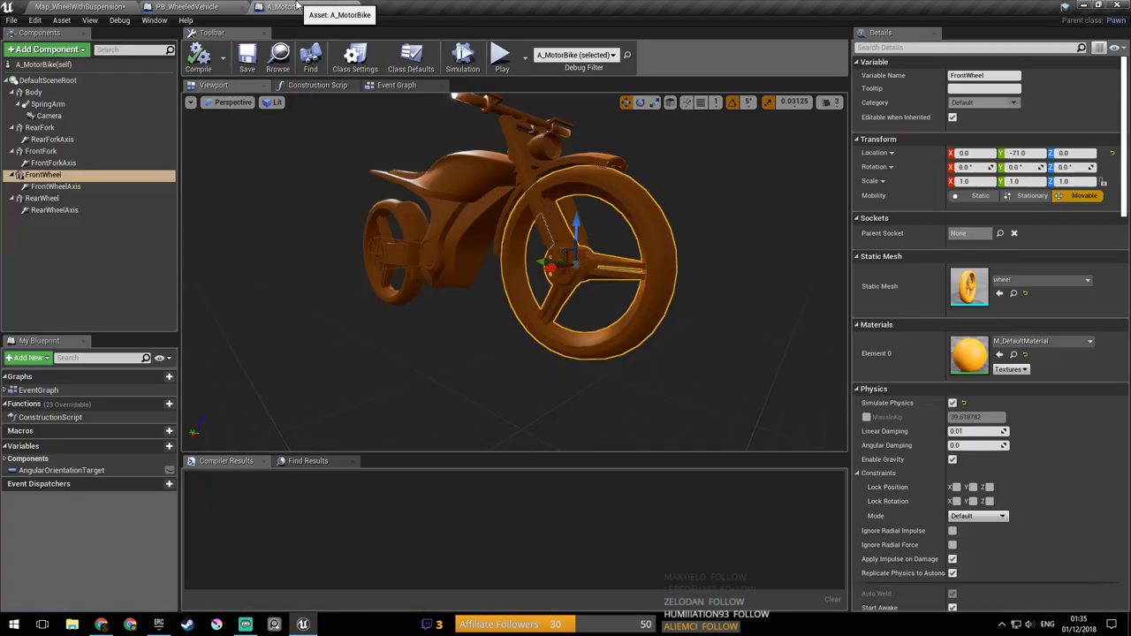
key(a)
right_drag(420, 146, 587, 137)
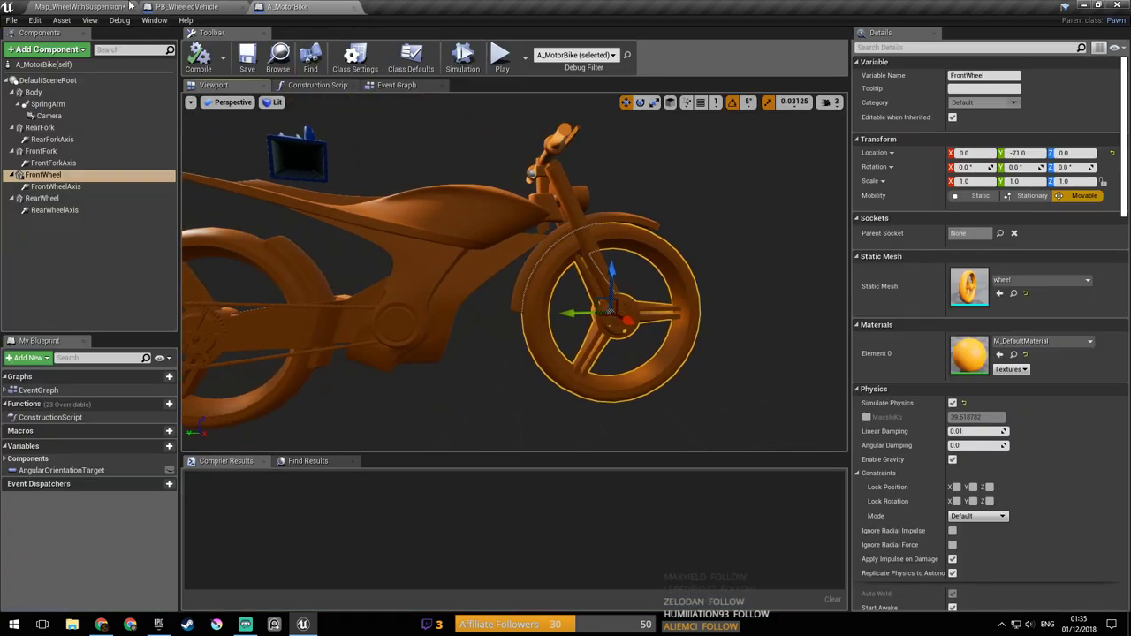
click(109, 8)
key(s)
right_drag(441, 230, 539, 238)
right_drag(474, 219, 475, 219)
key(a)
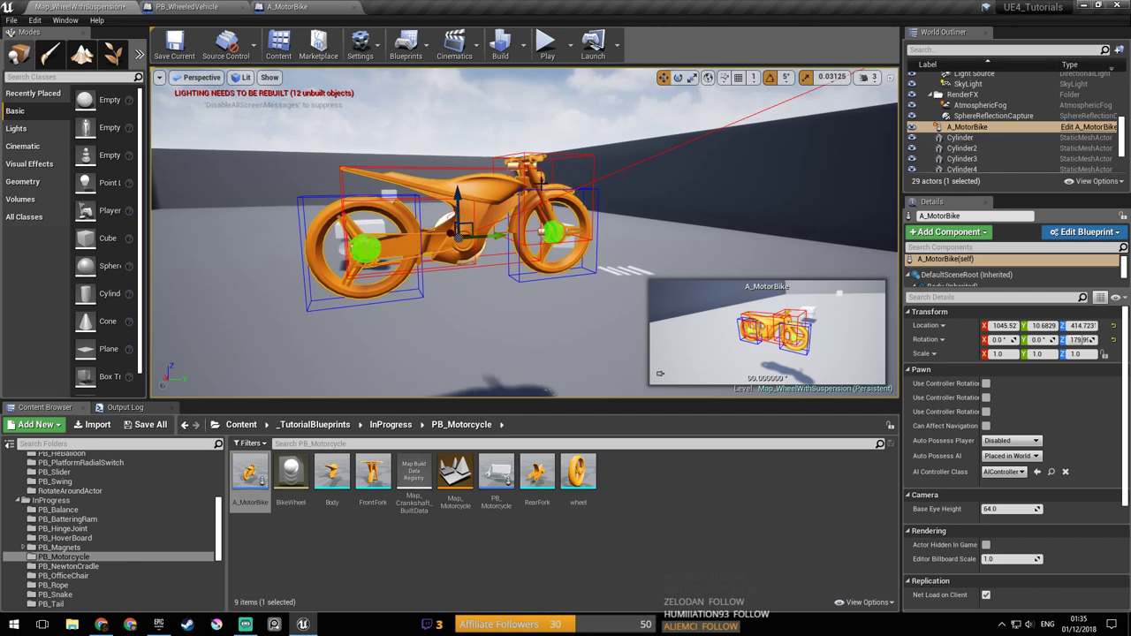
click(1026, 442)
click(1007, 459)
Step: Select the PB_WheeledVehicle actor in the level and set its Auto Possess Player to Disabled
key(a)
mouse_move(707, 238)
right_down()
mouse_move(707, 216)
mouse_move(687, 243)
right_up()
key(w)
drag(495, 155, 546, 190)
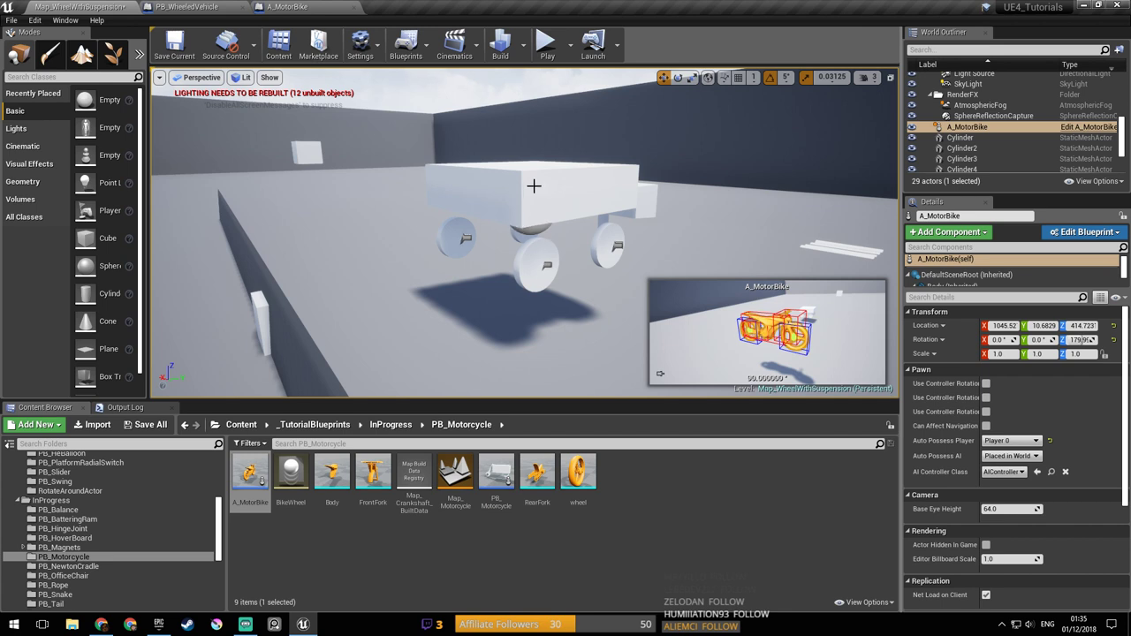
right_drag(711, 254, 712, 255)
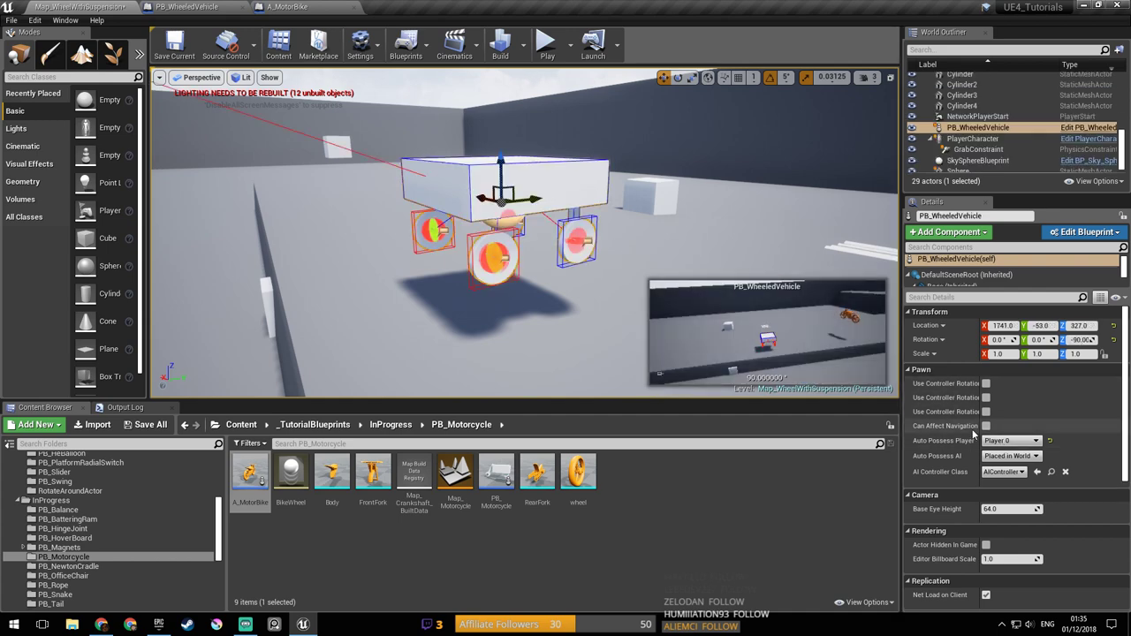
click(1011, 440)
click(1007, 456)
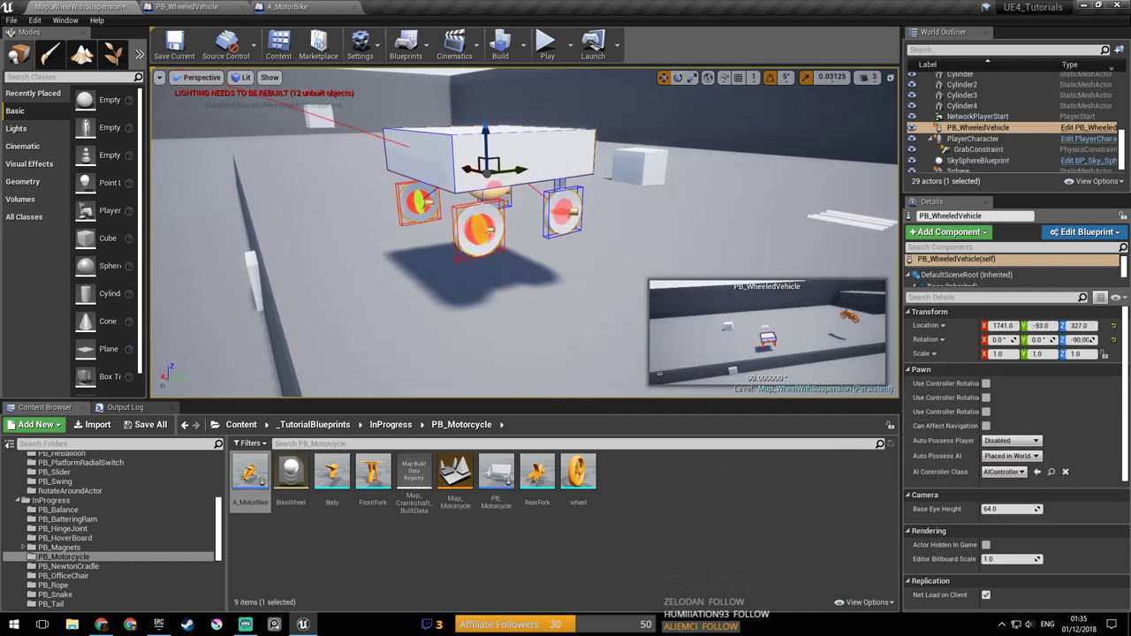
Step: Play-test the level with the motorbike, end the session and reselect A_MotorBike in the level to check its pawn settings
click(547, 44)
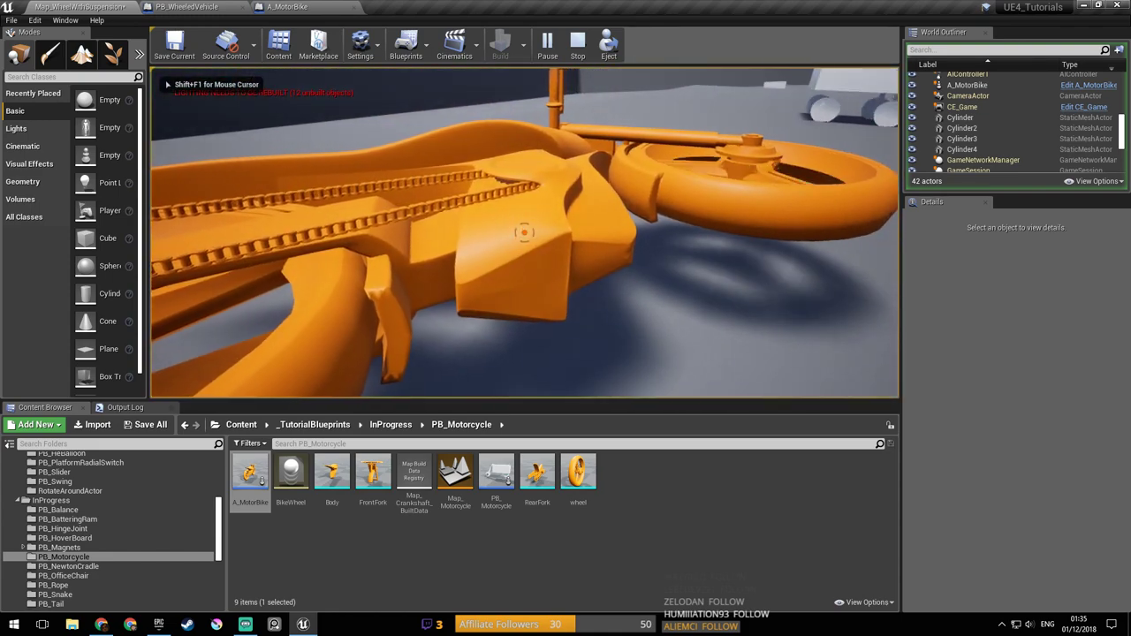
key(Escape)
mouse_move(525, 233)
right_down()
mouse_move(525, 216)
mouse_move(530, 257)
mouse_move(592, 254)
mouse_move(565, 232)
mouse_move(623, 239)
mouse_move(530, 248)
right_up()
key(s)
key(a)
click(509, 270)
drag(452, 304, 895, 308)
click(473, 170)
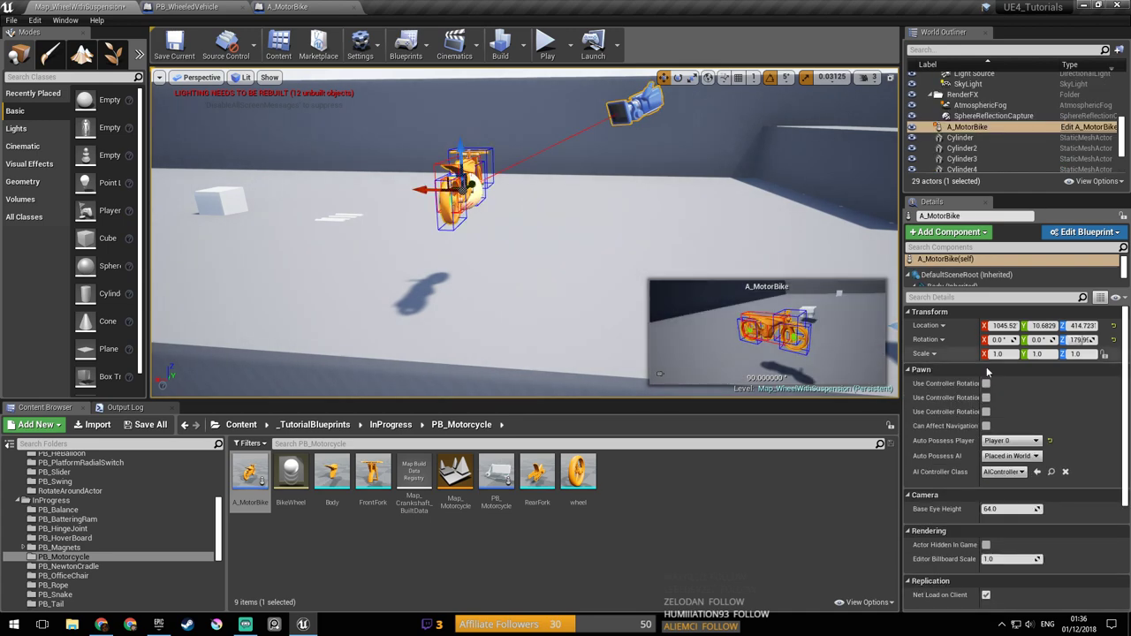
Step: Run four more play-tests of the motorbike, watching how it moves and falls, and end each session
click(545, 52)
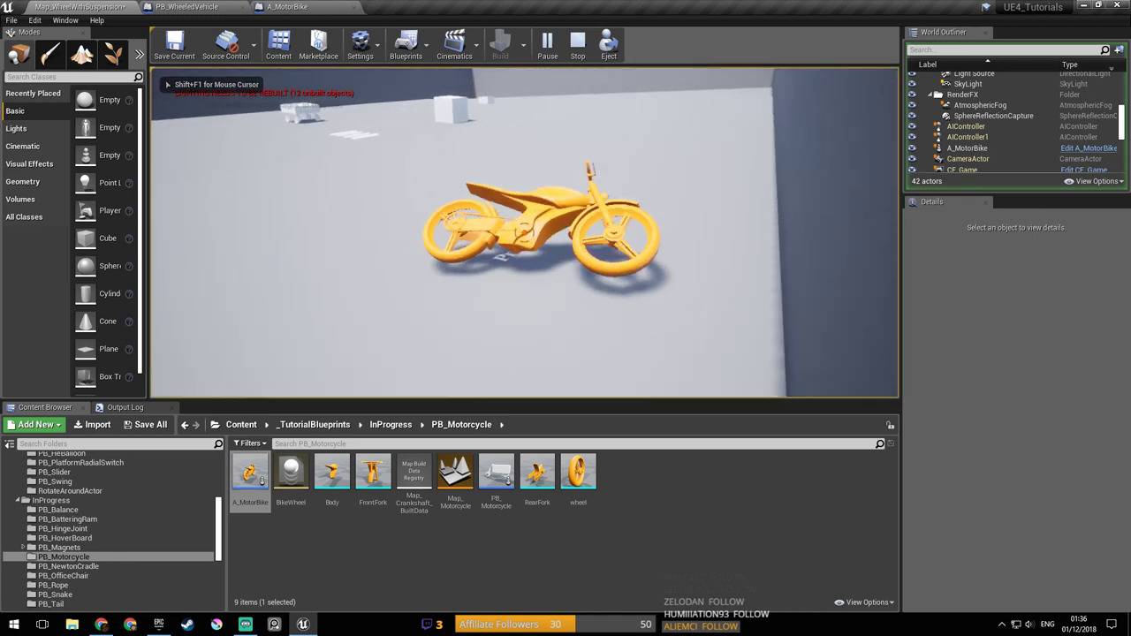
key(Escape)
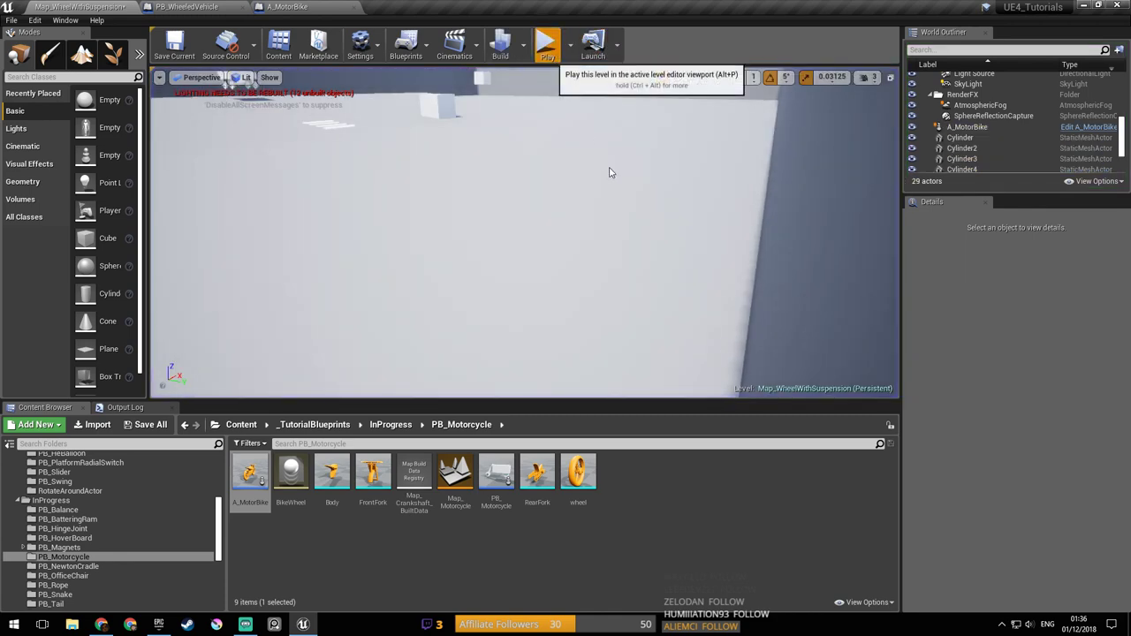
key(alt+p)
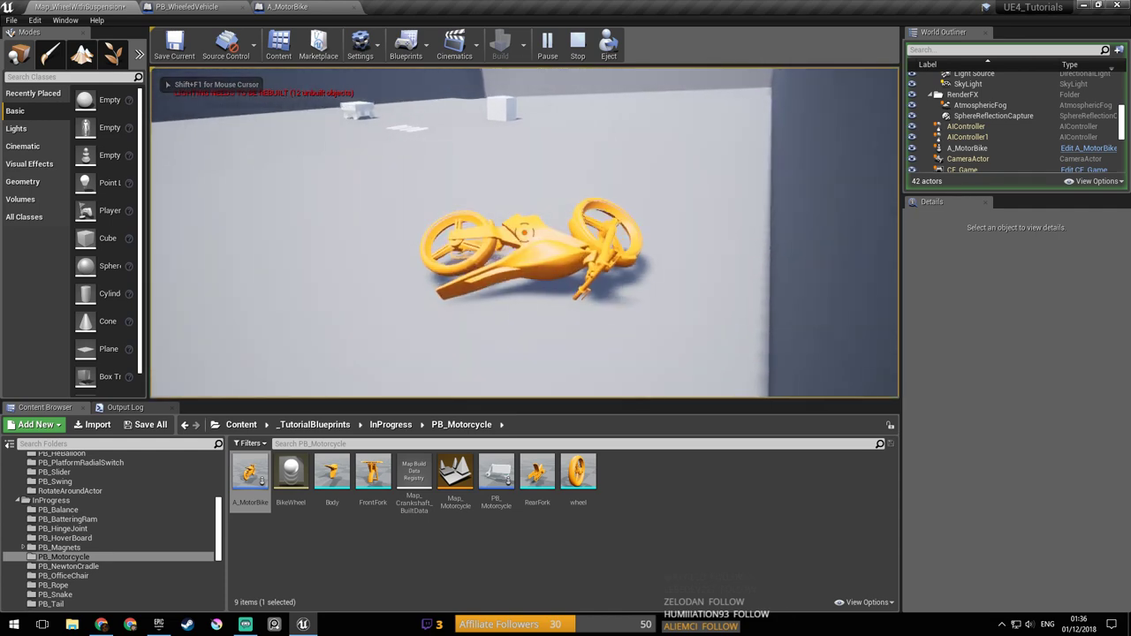
key(Escape)
click(559, 60)
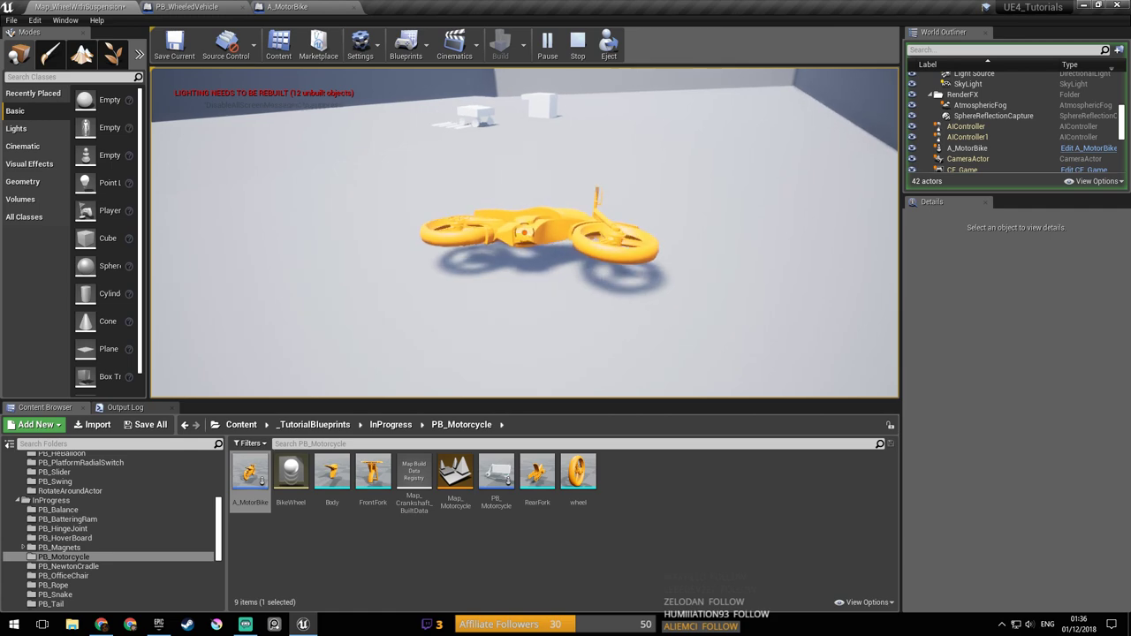
key(Escape)
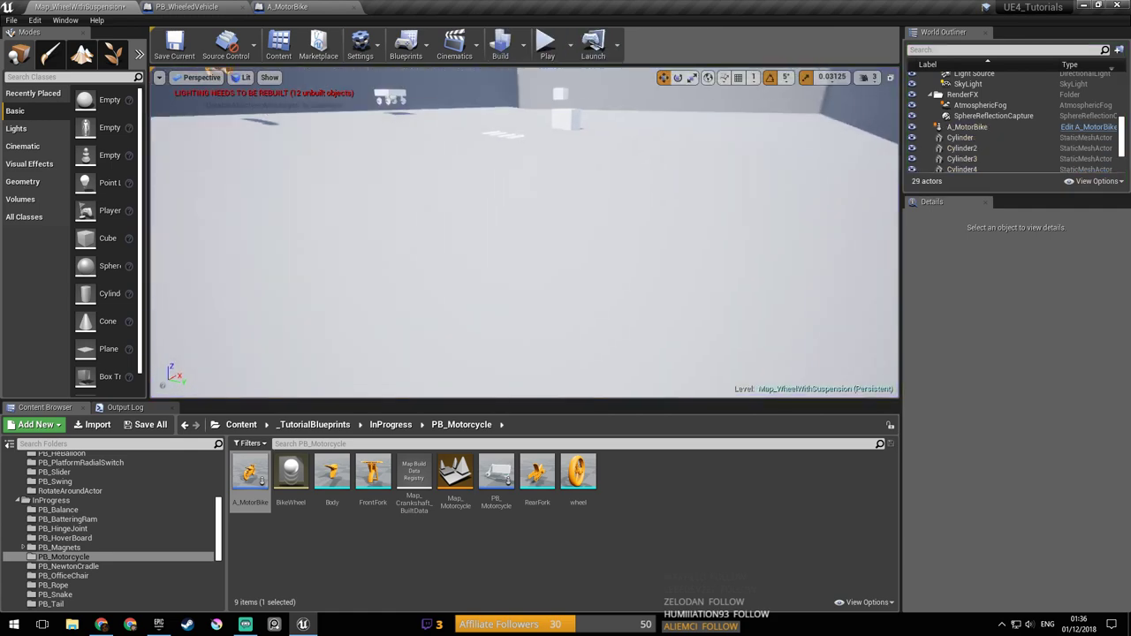
key(alt+p)
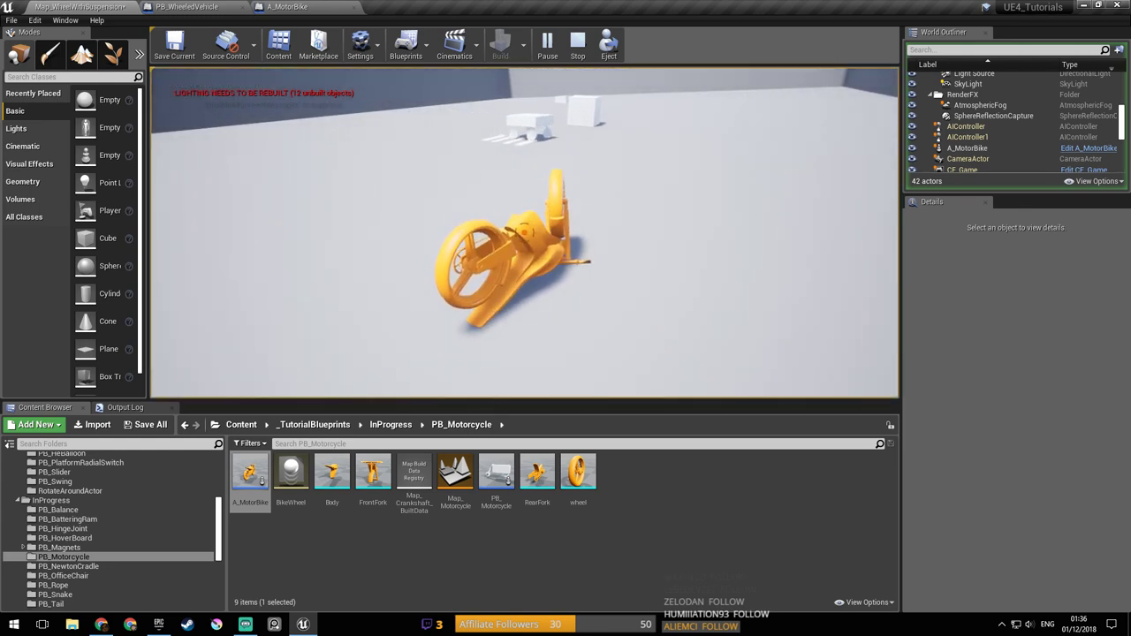
key(Escape)
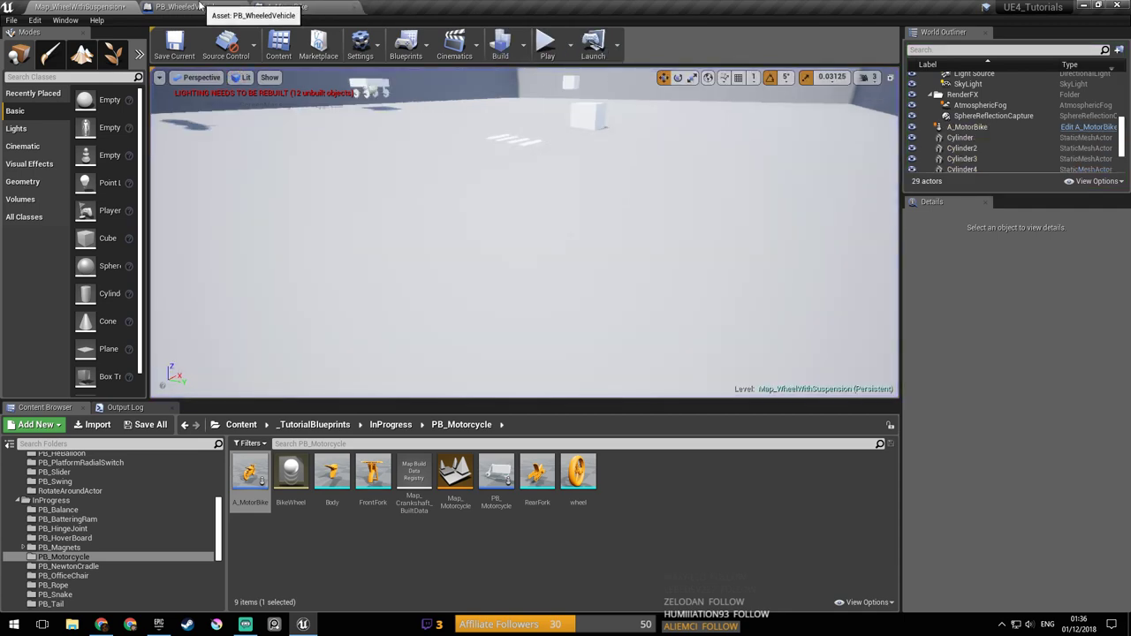
Step: In PB_WheeledVehicle, set PC_WheelAxis's Component Name 1 to Wheel and Component Name 2 to SuspensionRod, and compile
click(186, 7)
right_drag(514, 273, 588, 269)
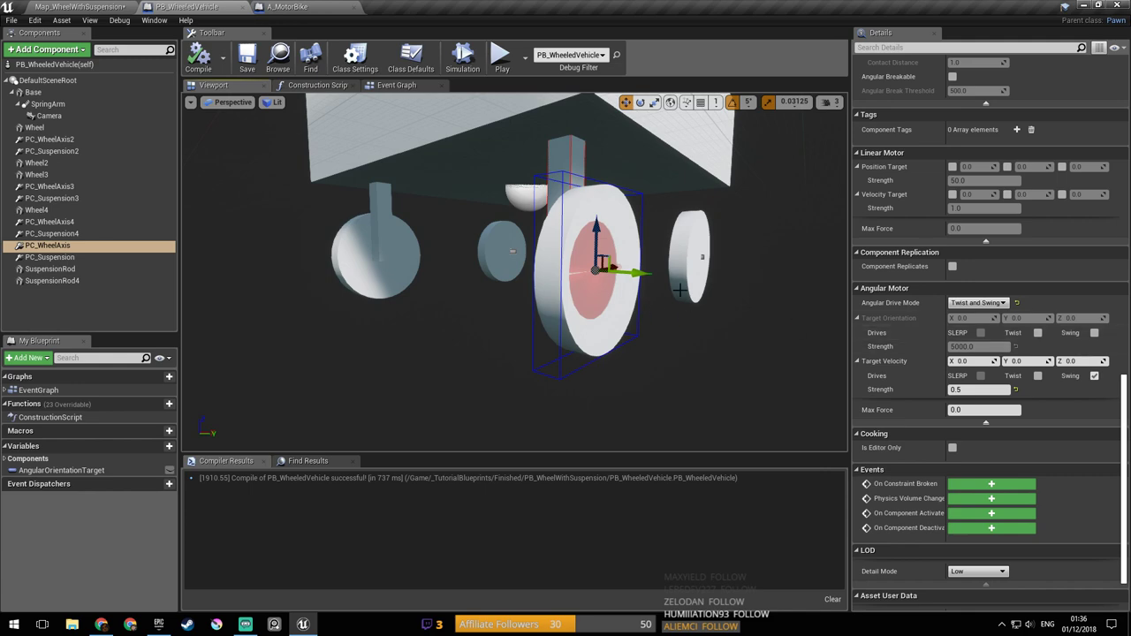
scroll(1085, 156, up, 15)
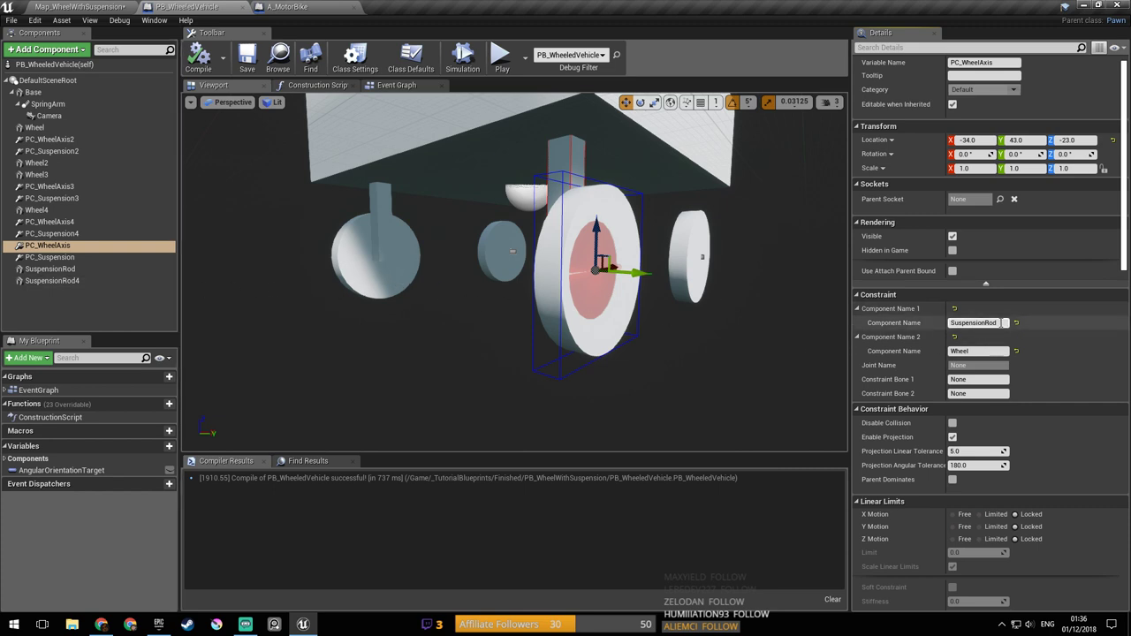
click(1004, 323)
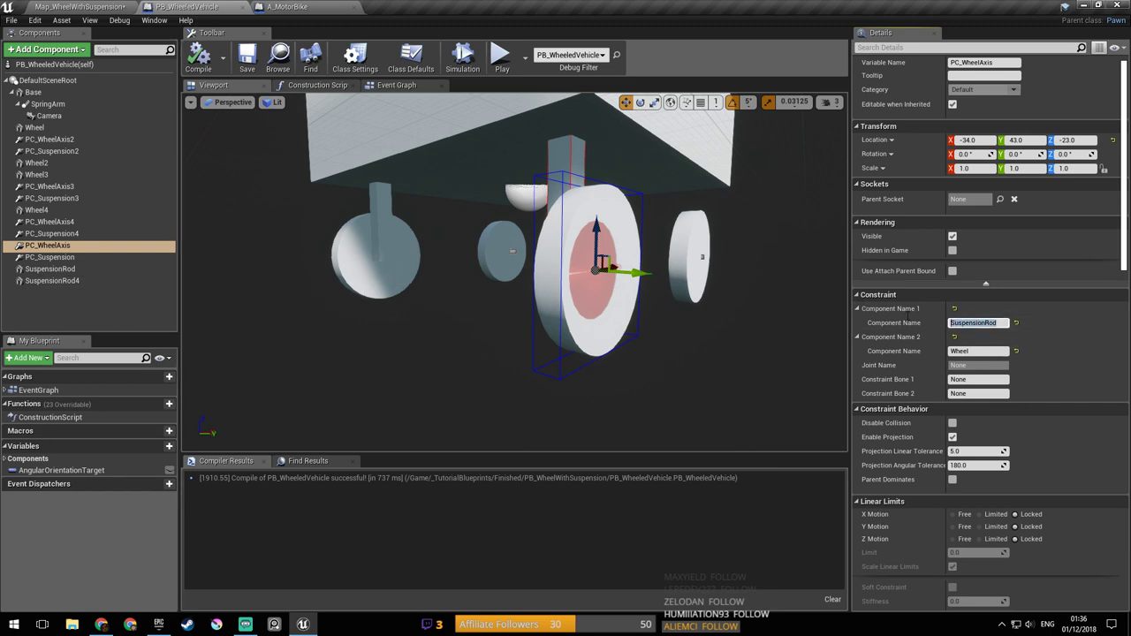
click(980, 351)
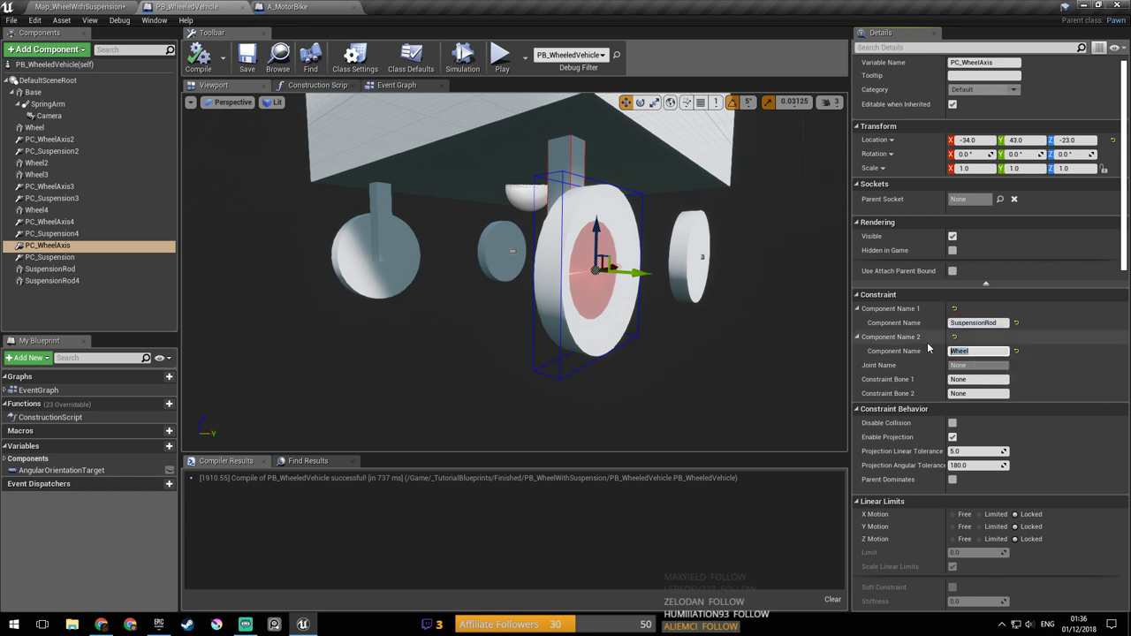
click(981, 322)
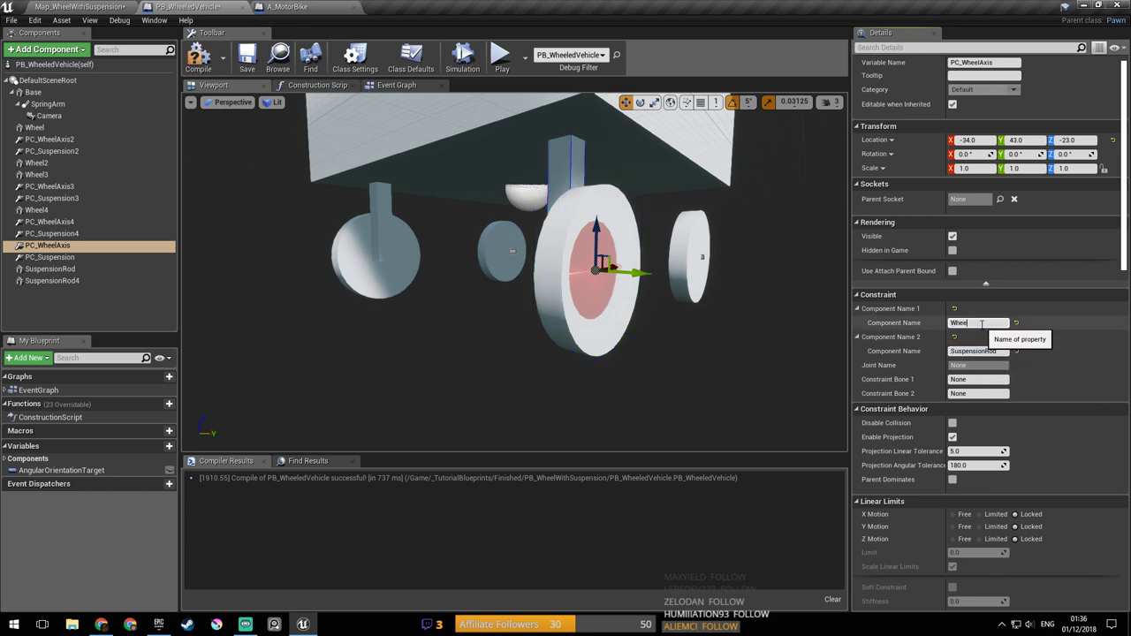
click(392, 91)
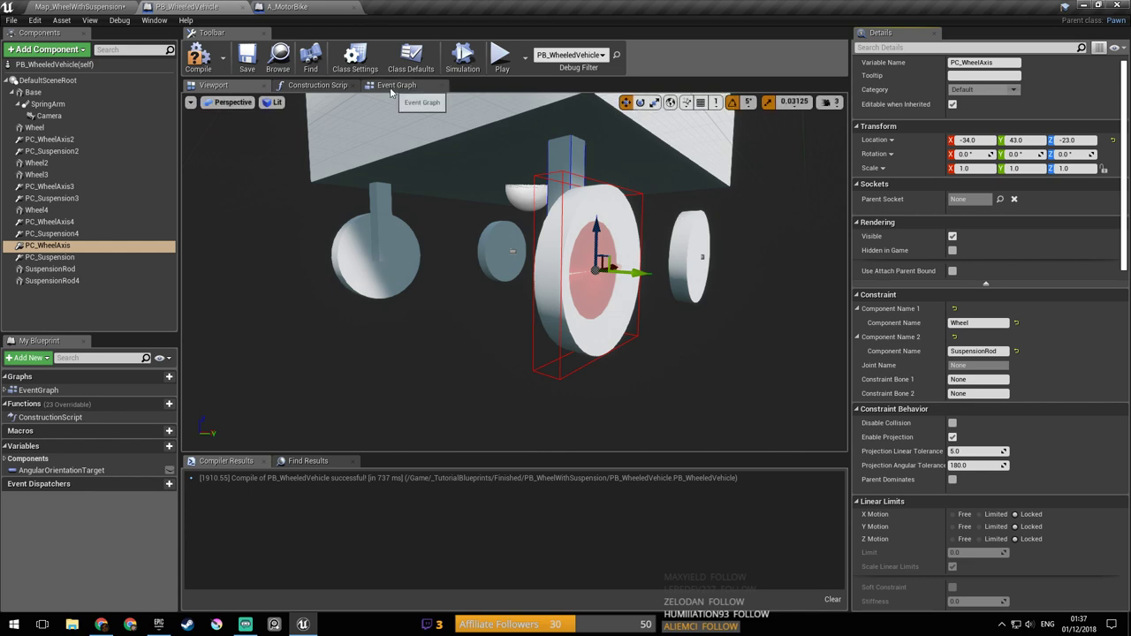
click(202, 58)
Step: Set PC_WheelAxis4's Component Name 1 to Wheel4 and Component Name 2 to SuspensionRod4
click(94, 221)
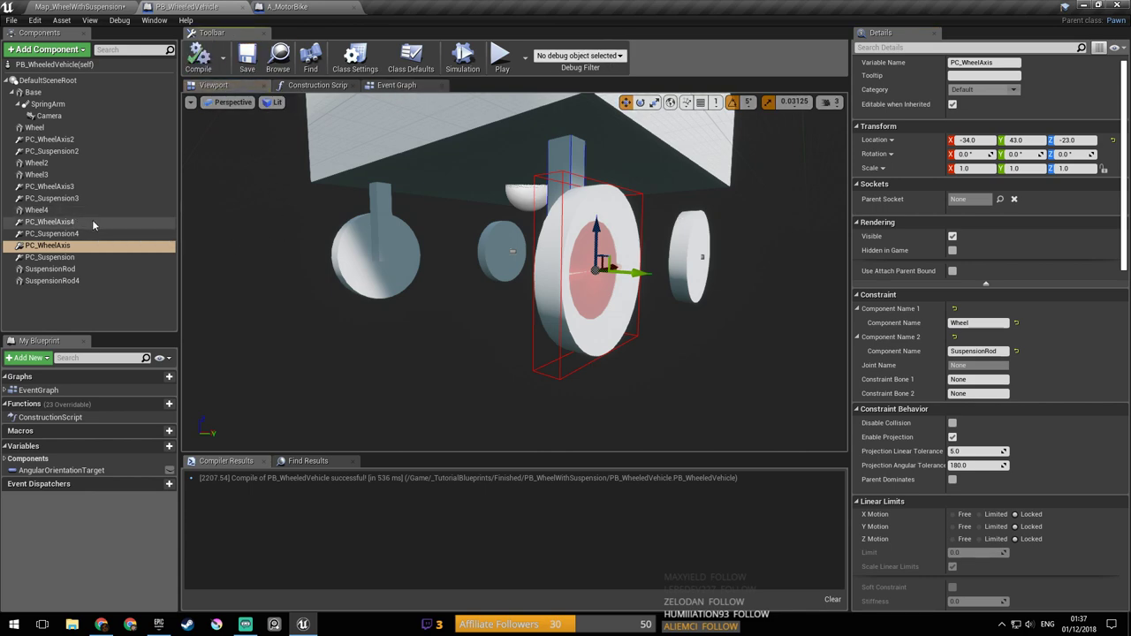
click(1008, 323)
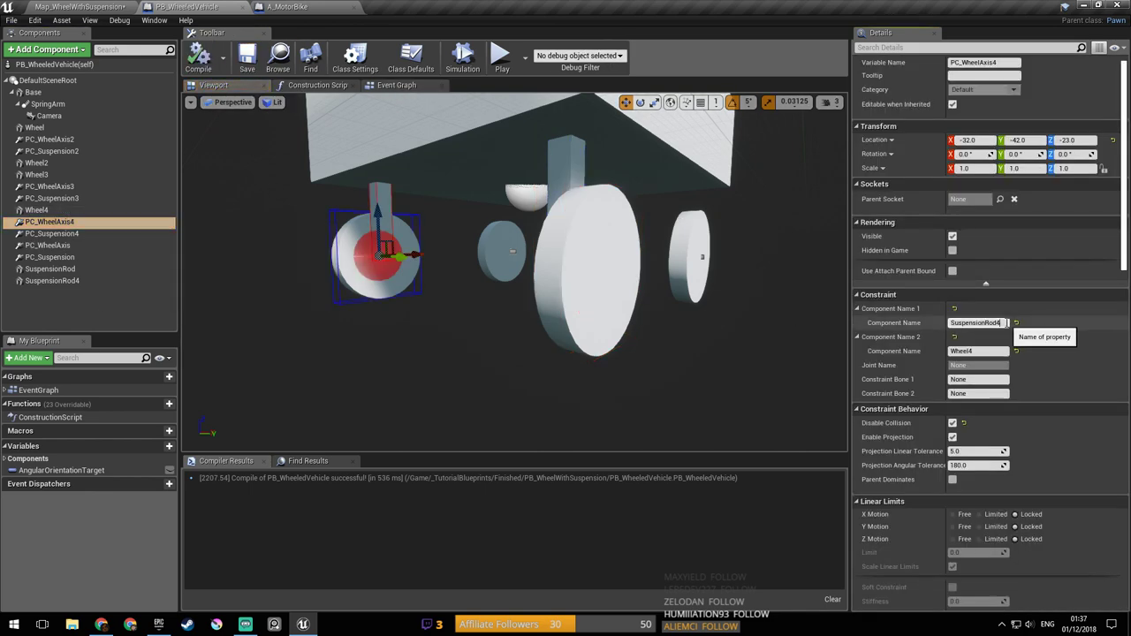
text(SuspensionRod4)
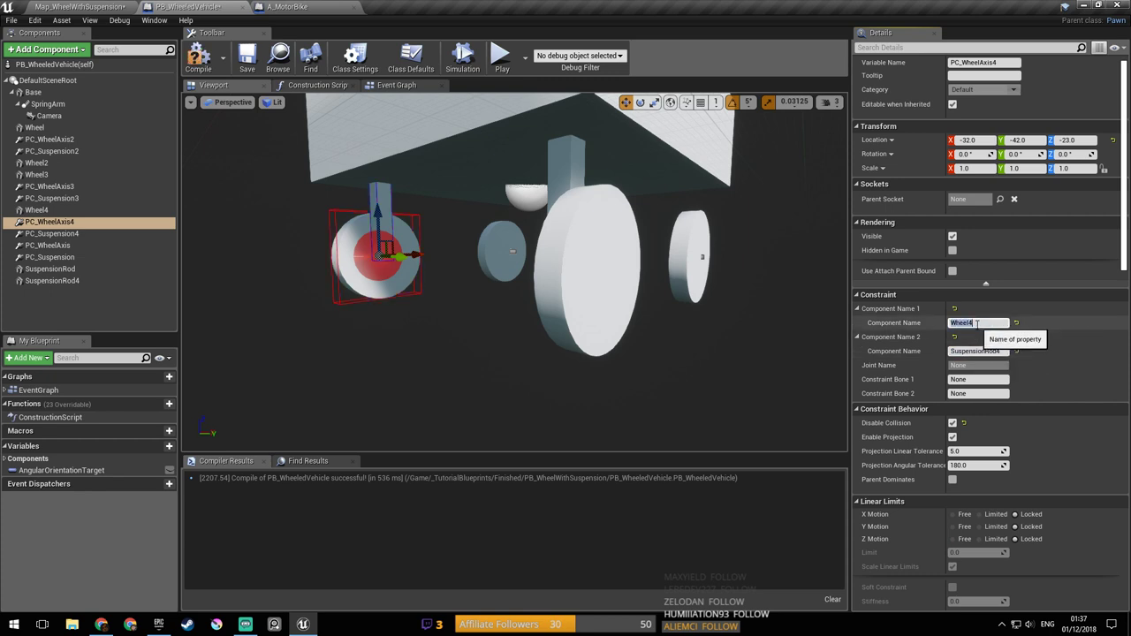
Step: Compile and save PB_WheeledVehicle, run a brief play-test of Map_WheelWithSuspension, and end the session
click(199, 57)
click(248, 60)
click(80, 7)
click(543, 42)
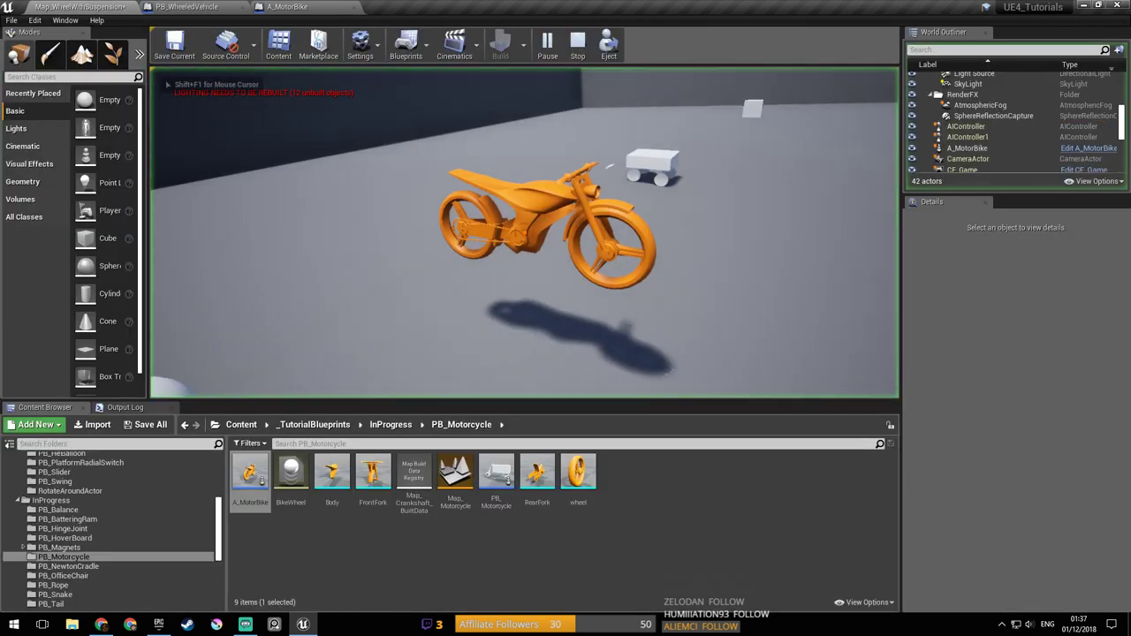
key(Escape)
Step: Set Auto Possess Player to Disabled on A_MotorBike and to Player 0 on the PB_WheeledVehicle placed in the level
right_drag(551, 342, 665, 157)
click(600, 149)
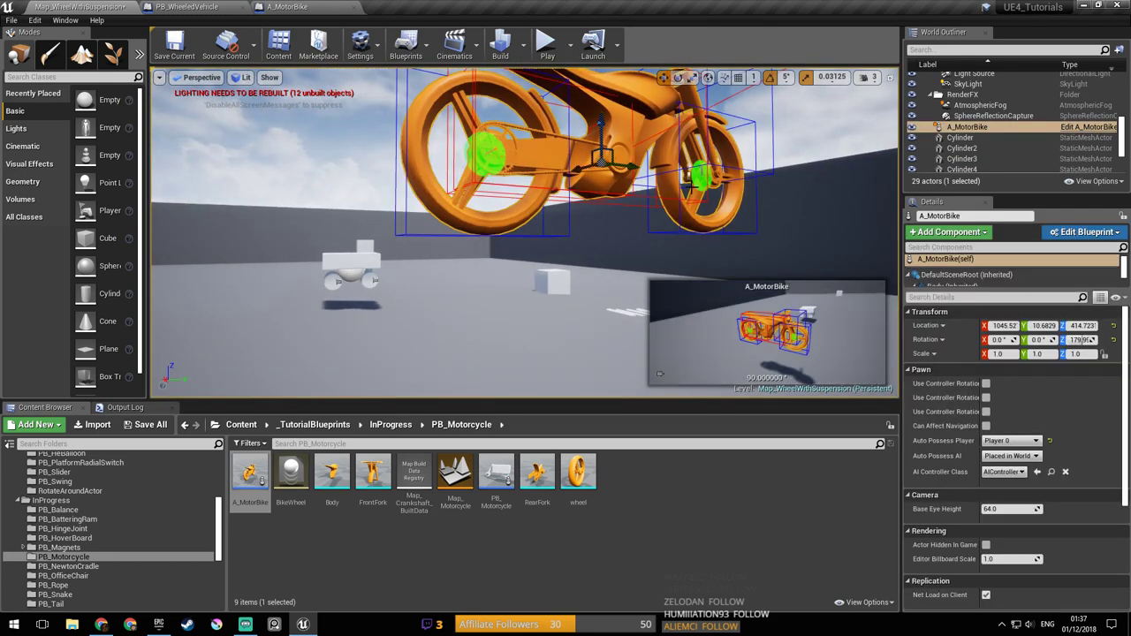
click(1011, 440)
click(1006, 451)
click(352, 265)
click(1012, 440)
click(1007, 461)
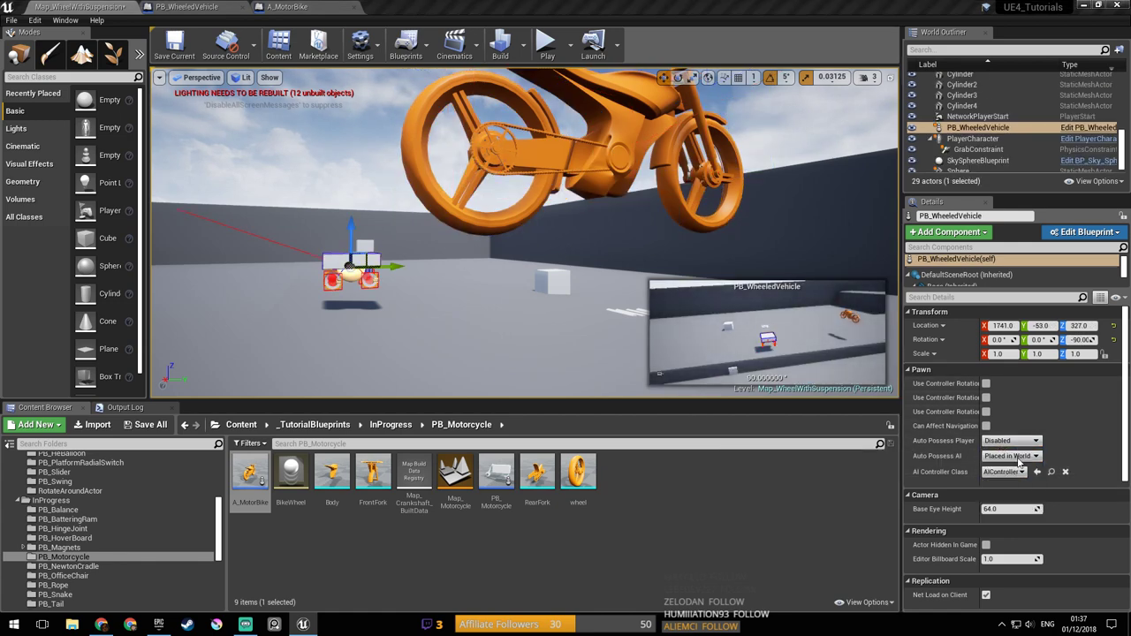
Step: Run four short play-tests of the wheeled vehicle, checking its forward driving direction, and end each session
click(547, 52)
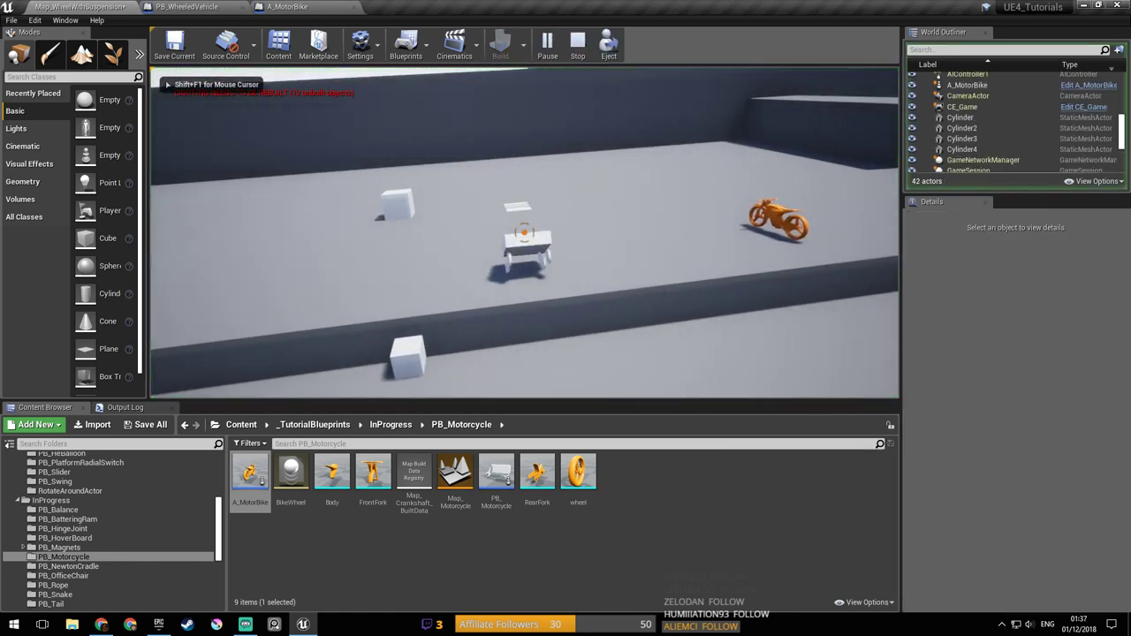
key(Escape)
click(547, 47)
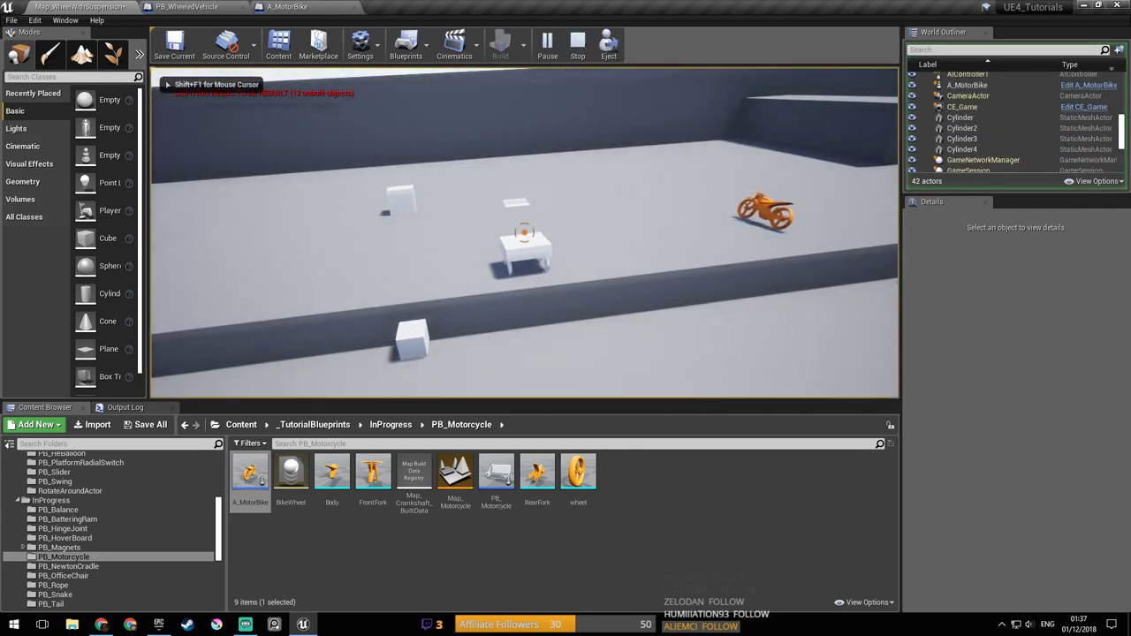
key(w)
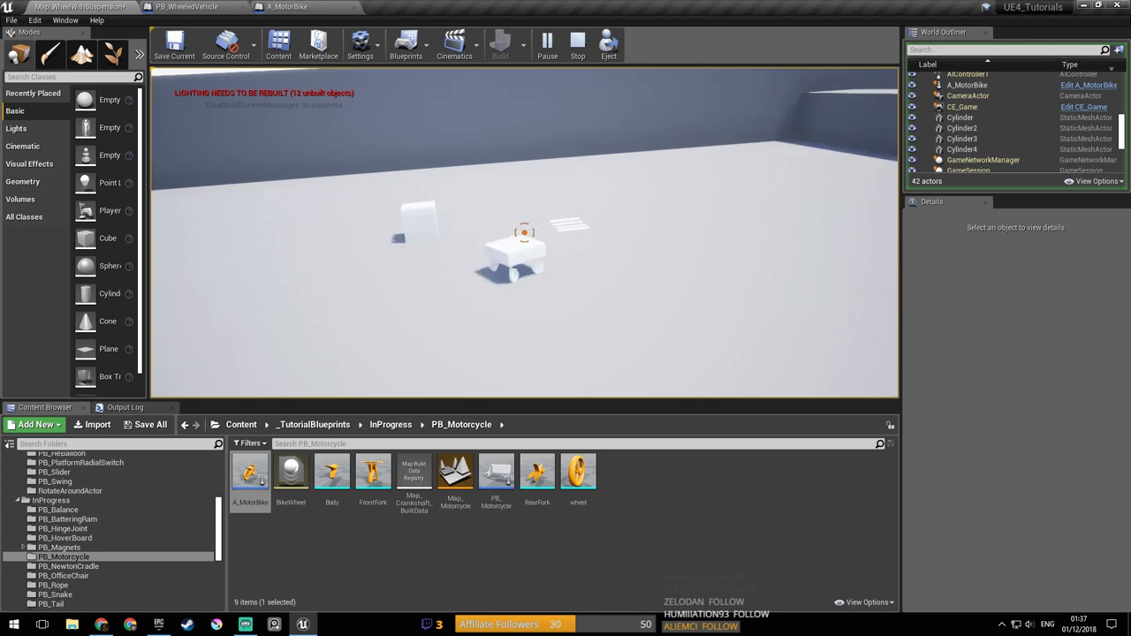
key(w)
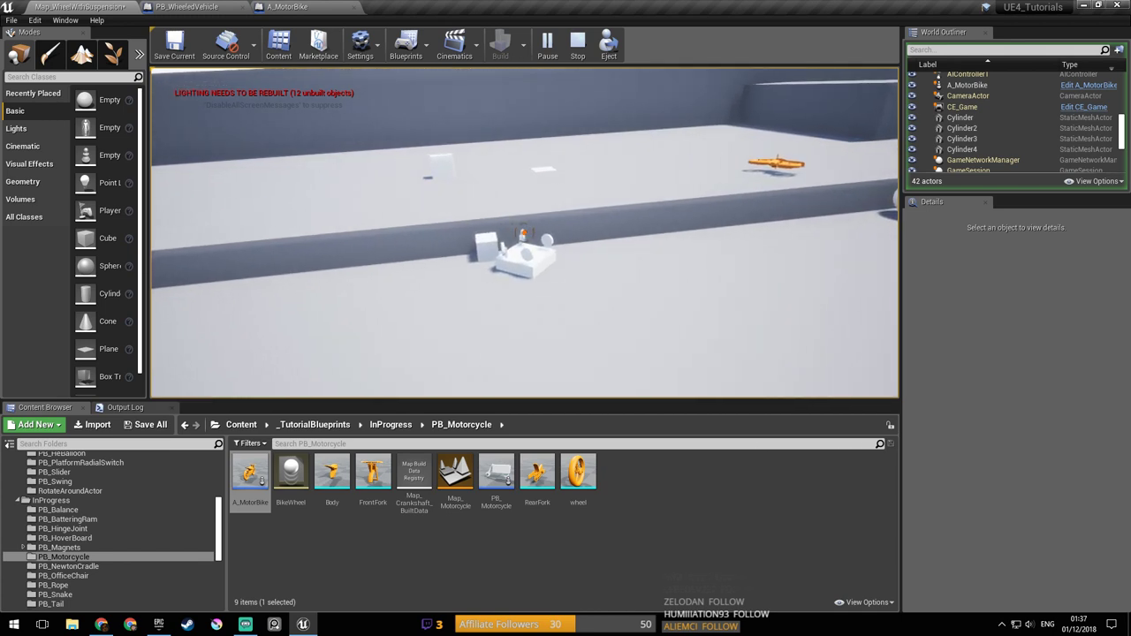
key(Escape)
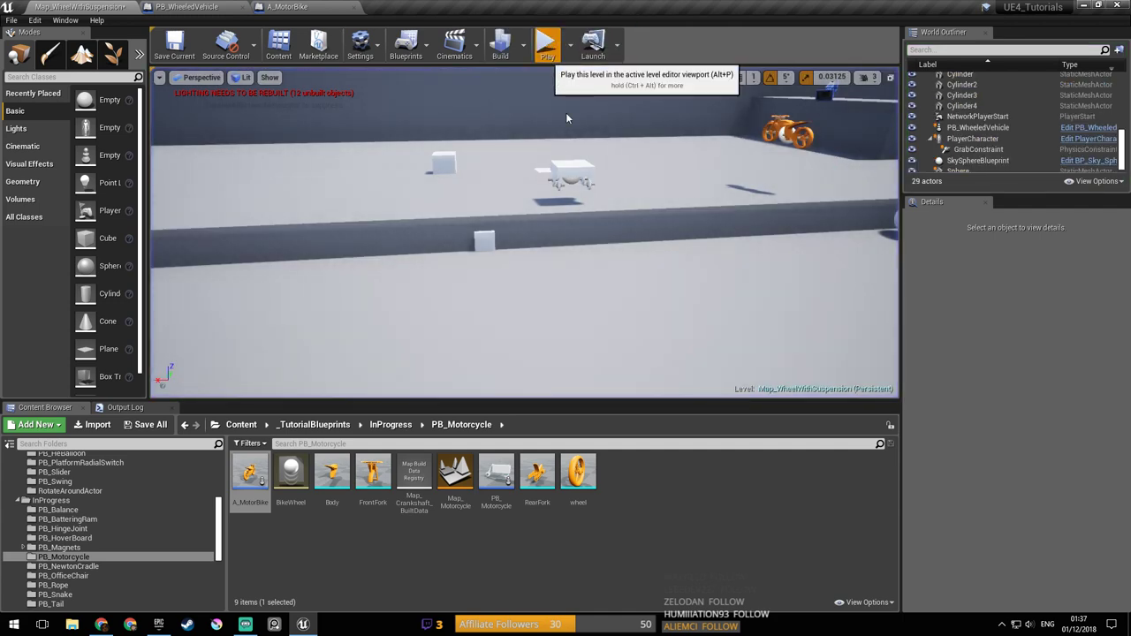
click(542, 39)
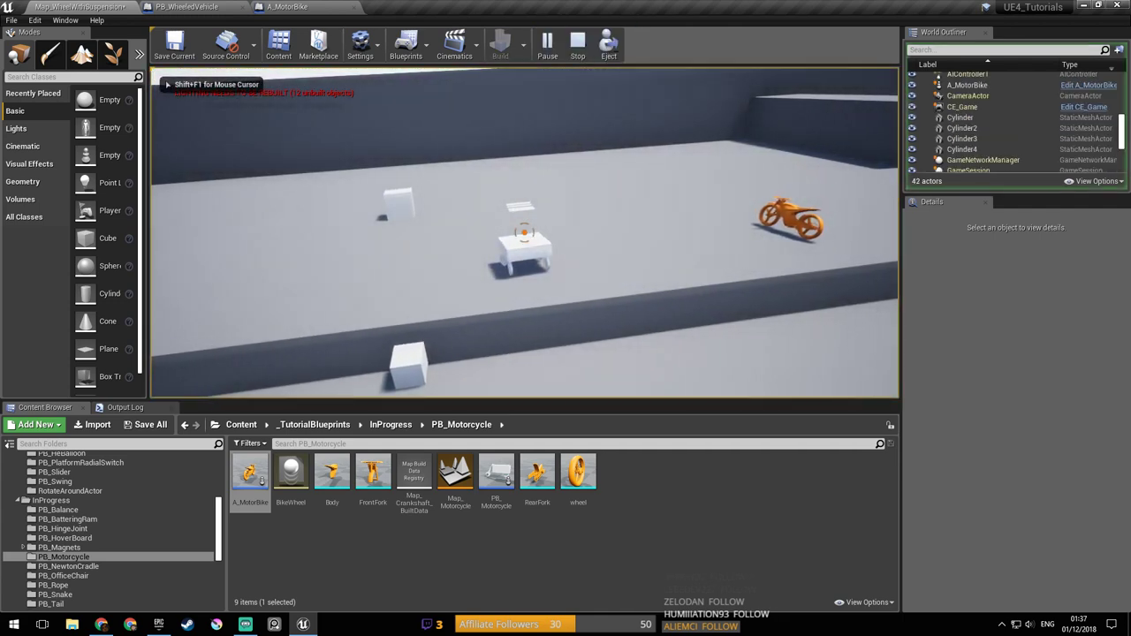
key(w)
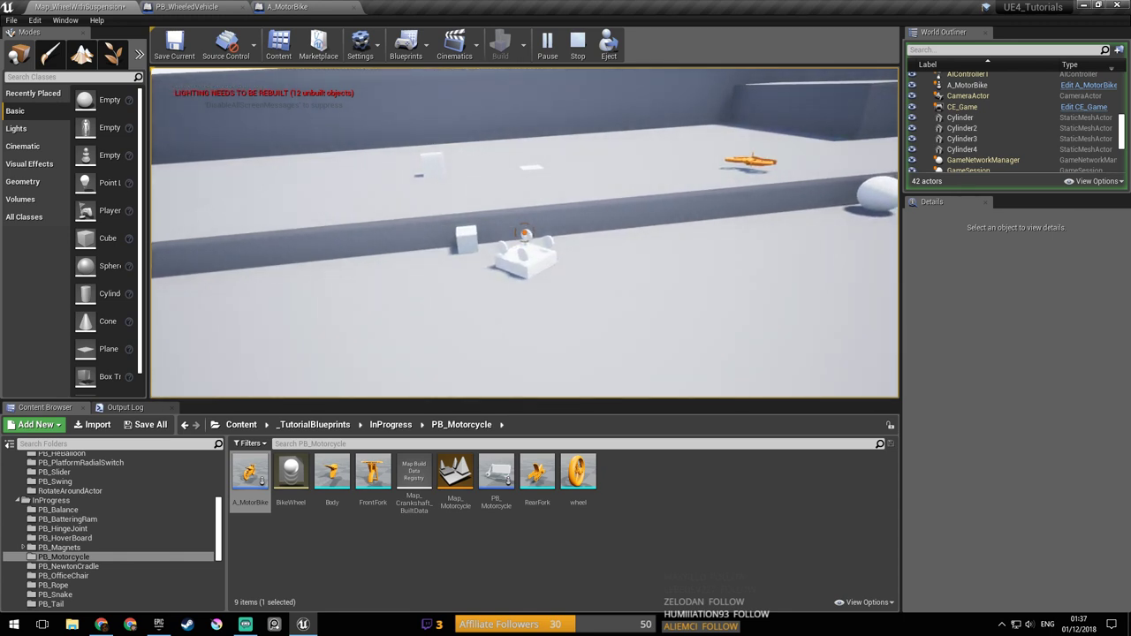
key(Escape)
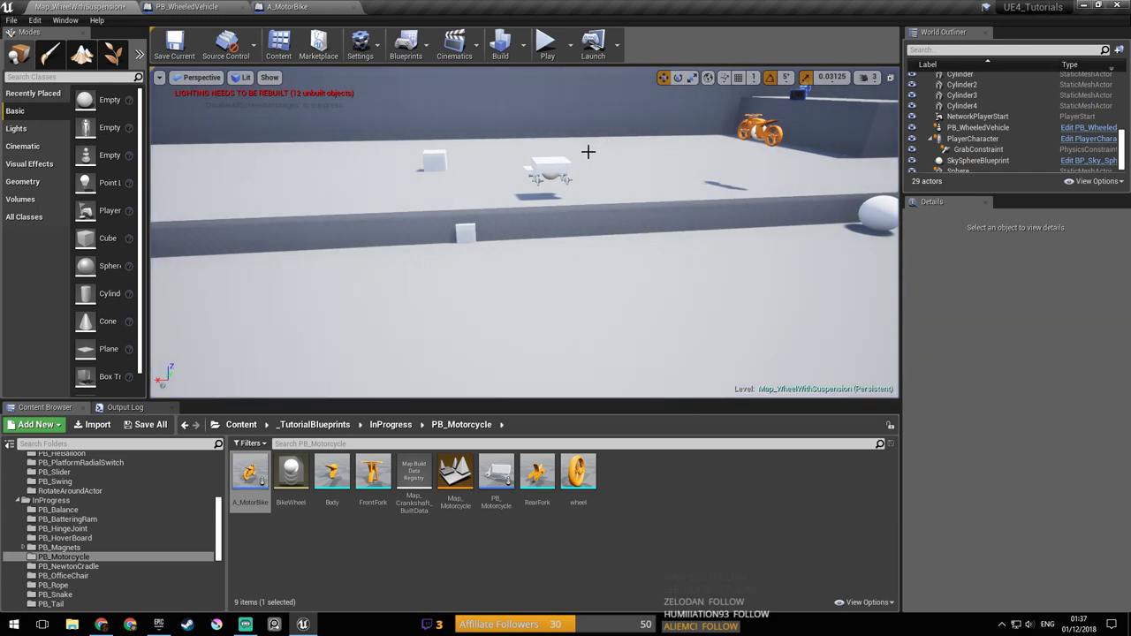
click(546, 48)
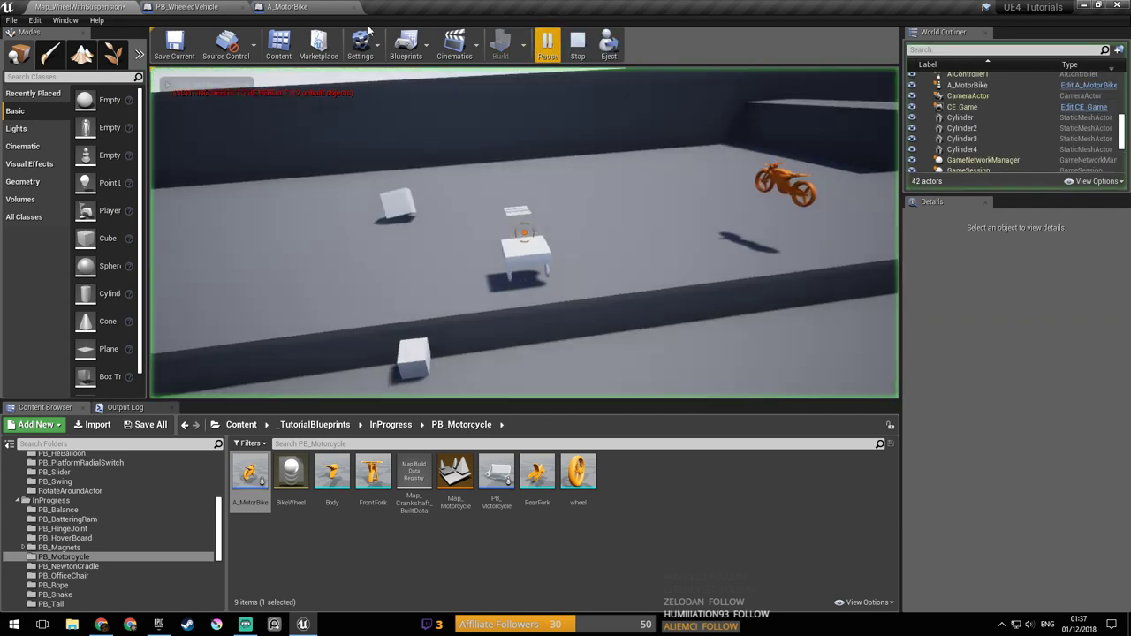
key(Escape)
Step: In PB_WheeledVehicle's Event Graph, bypass the multiply by -1.0 node by wiring MoveForward's Axis Value directly to the == and multiply by 6.0 nodes; compile and save
click(301, 8)
click(184, 6)
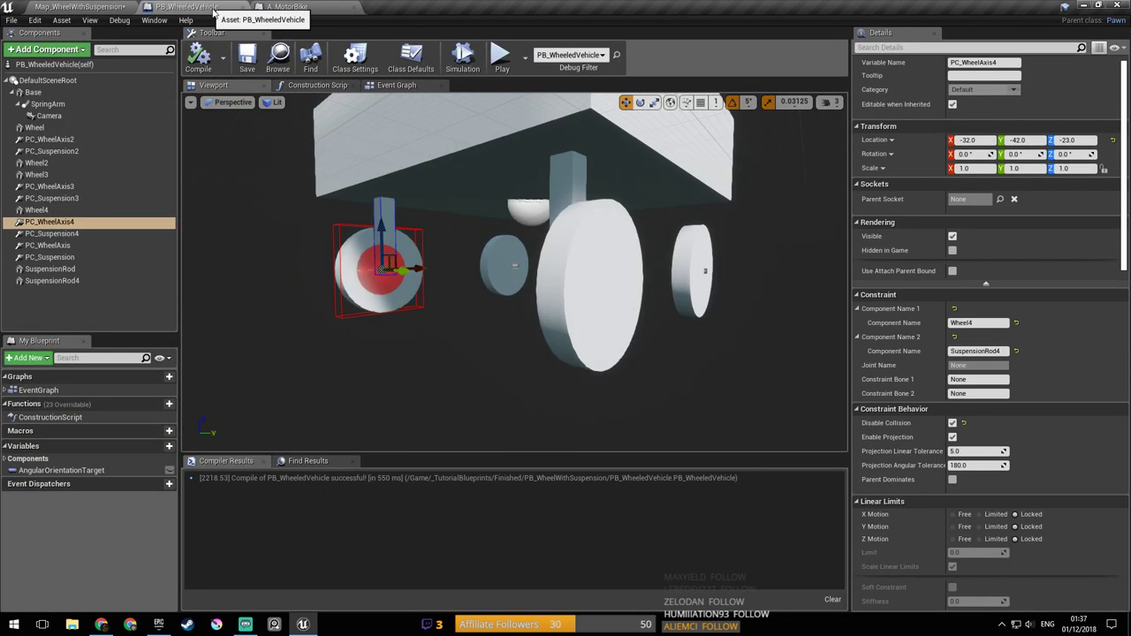
mouse_move(530, 287)
right_down()
mouse_move(609, 305)
mouse_move(583, 283)
mouse_move(531, 283)
right_up()
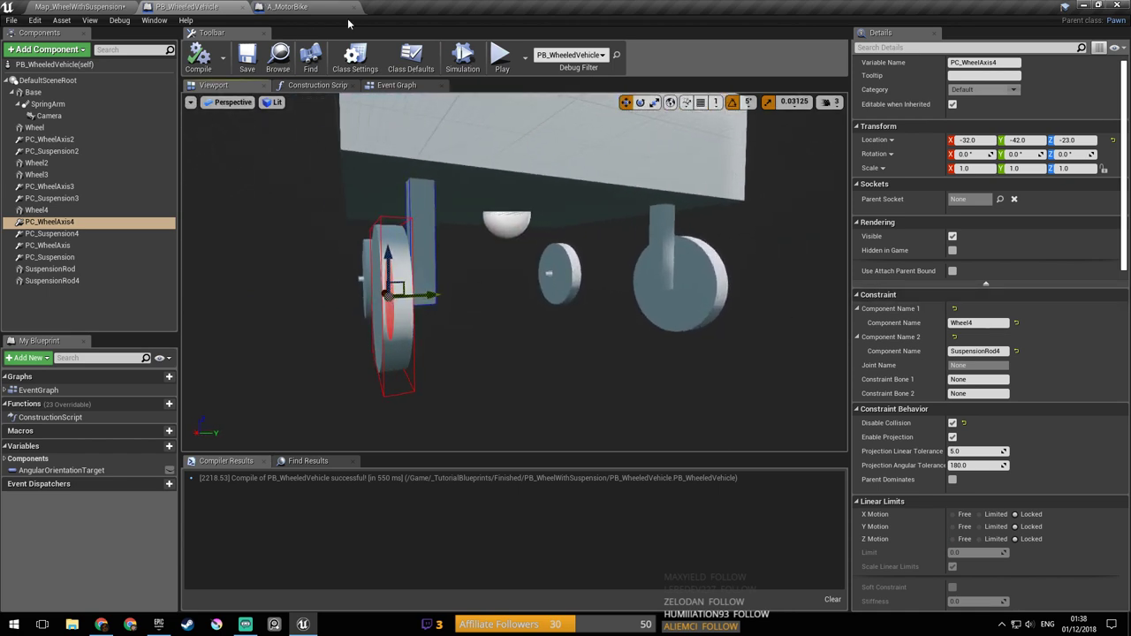
click(398, 85)
scroll(575, 317, down, 5)
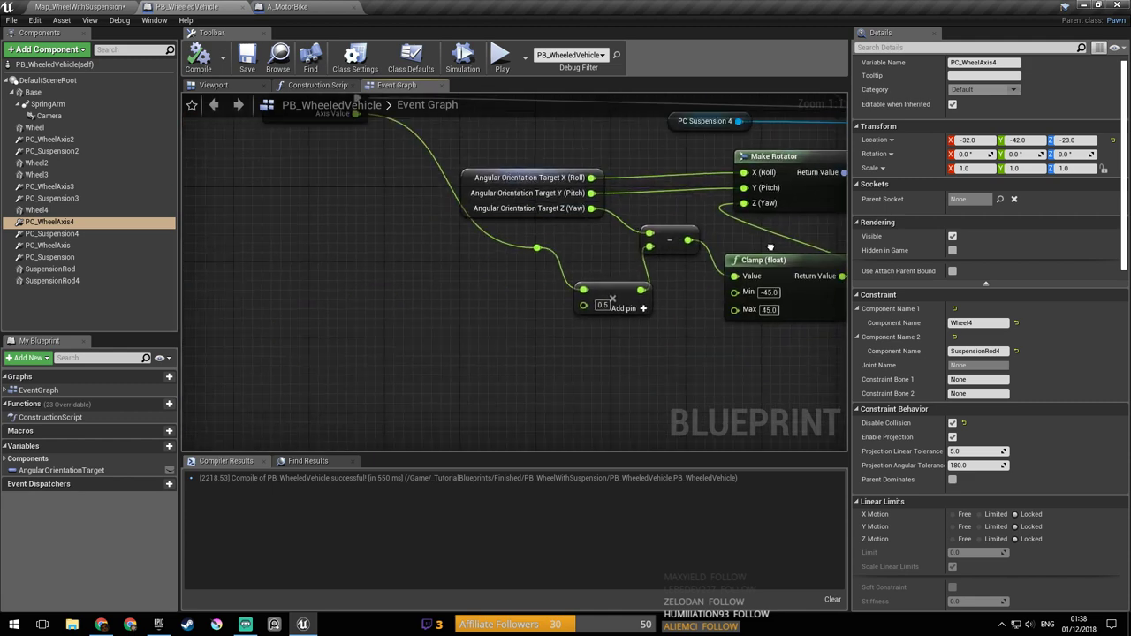
scroll(365, 315, up, 5)
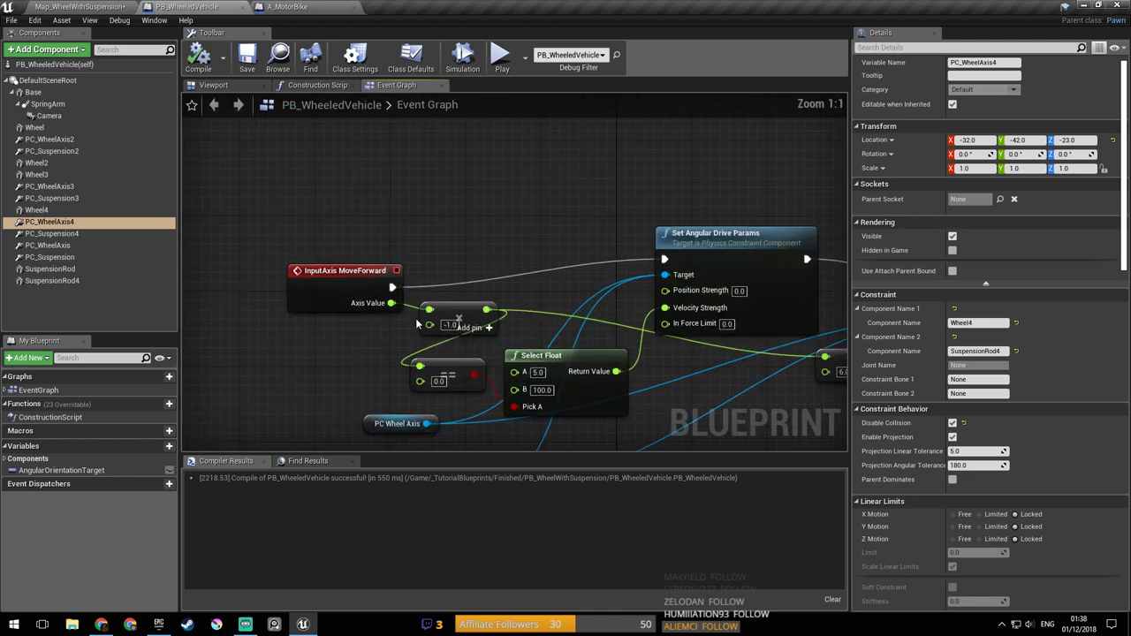
right_drag(397, 323, 382, 306)
drag(436, 291, 457, 218)
right_drag(449, 294, 274, 204)
drag(253, 207, 683, 253)
right_drag(683, 253, 763, 317)
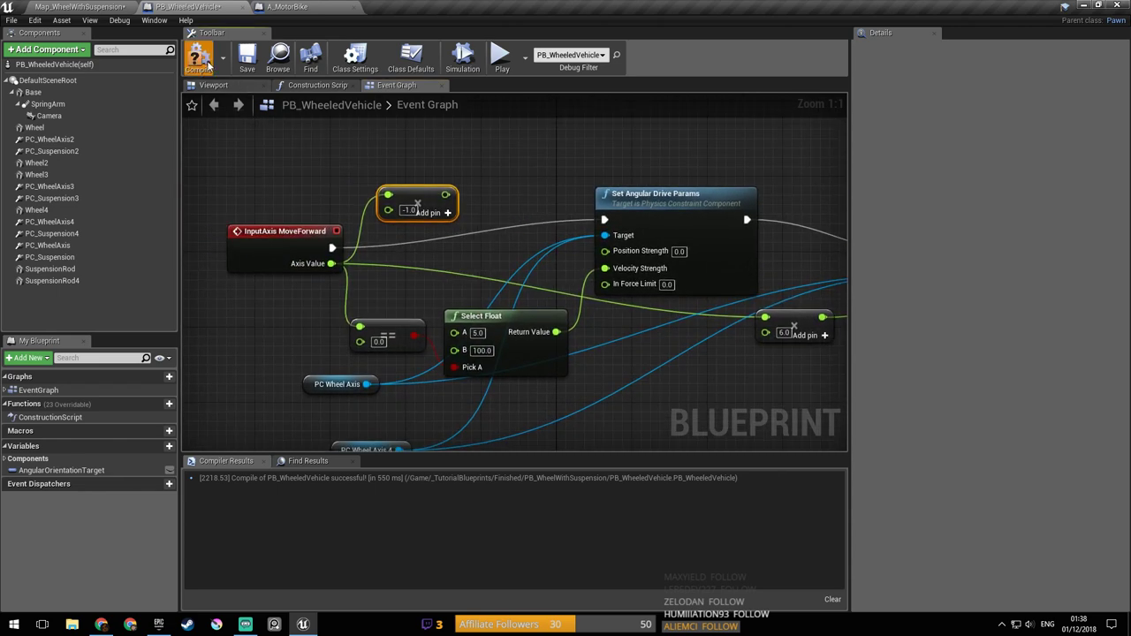
click(209, 64)
click(250, 64)
Step: Play-test the level again, driving the wheeled vehicle alternately forward and backward to check the corrected direction
click(81, 7)
right_drag(554, 115, 554, 88)
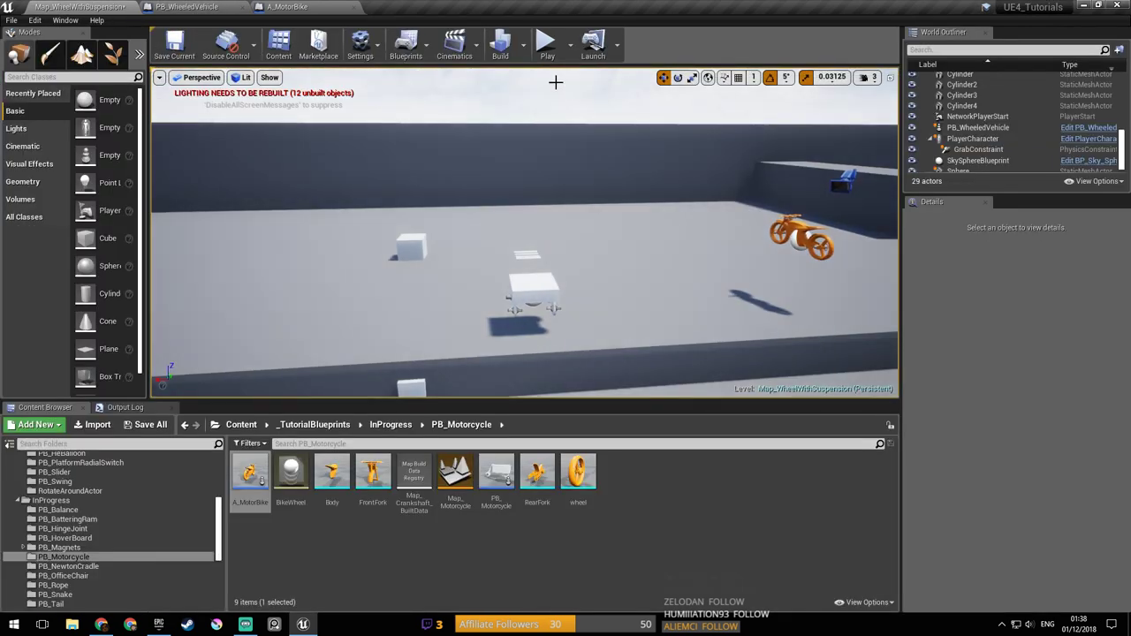
click(547, 44)
key(w)
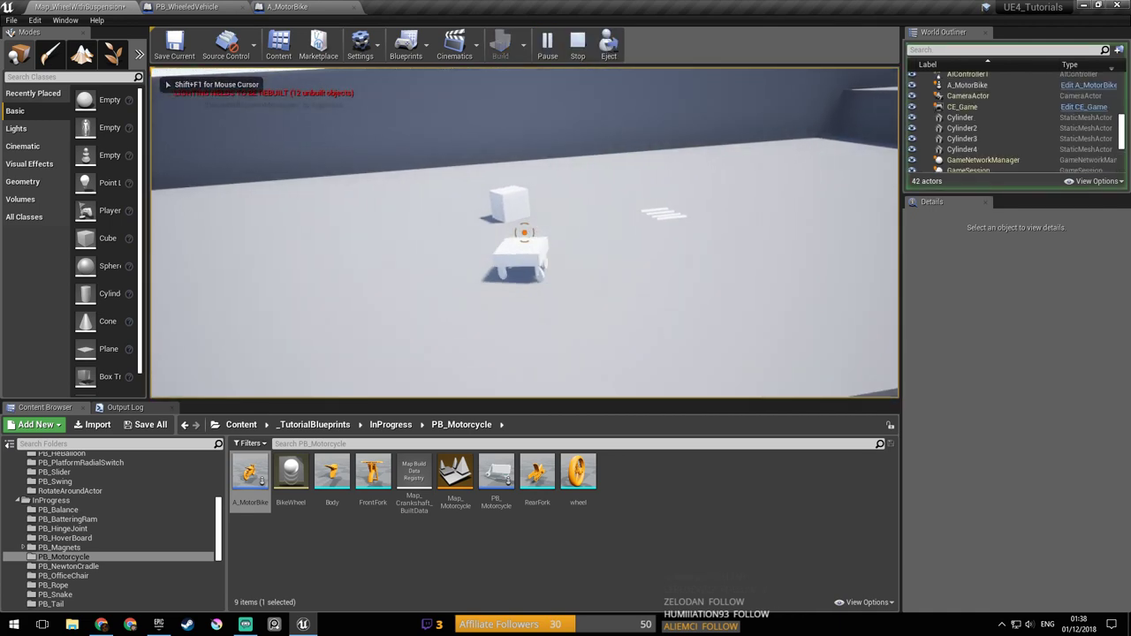
key(s)
key(w)
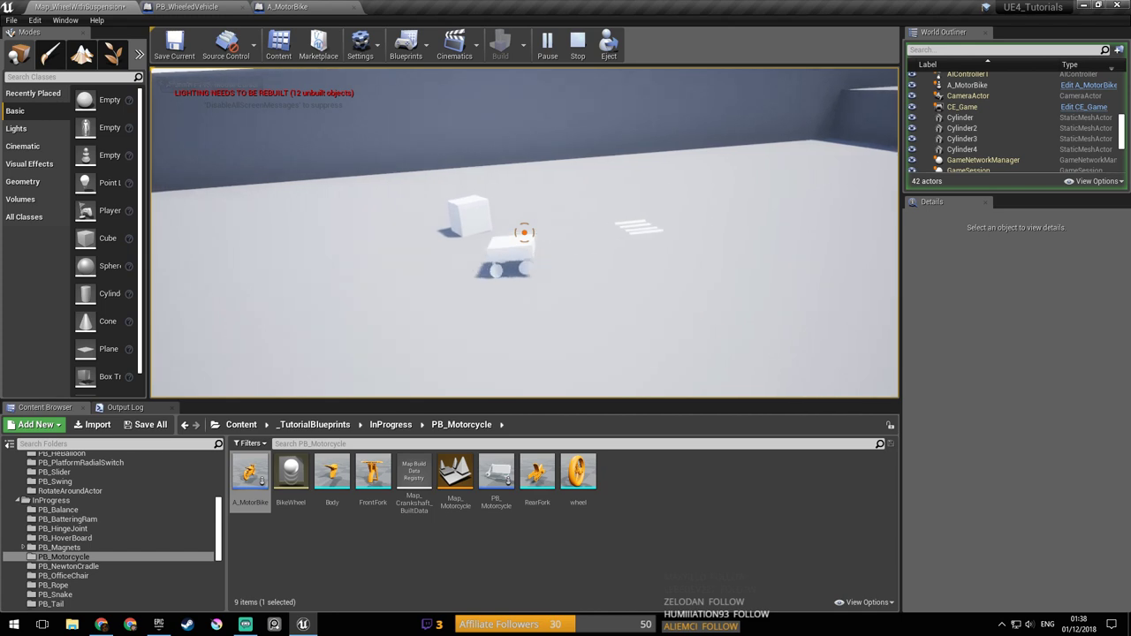
key(s)
key(w)
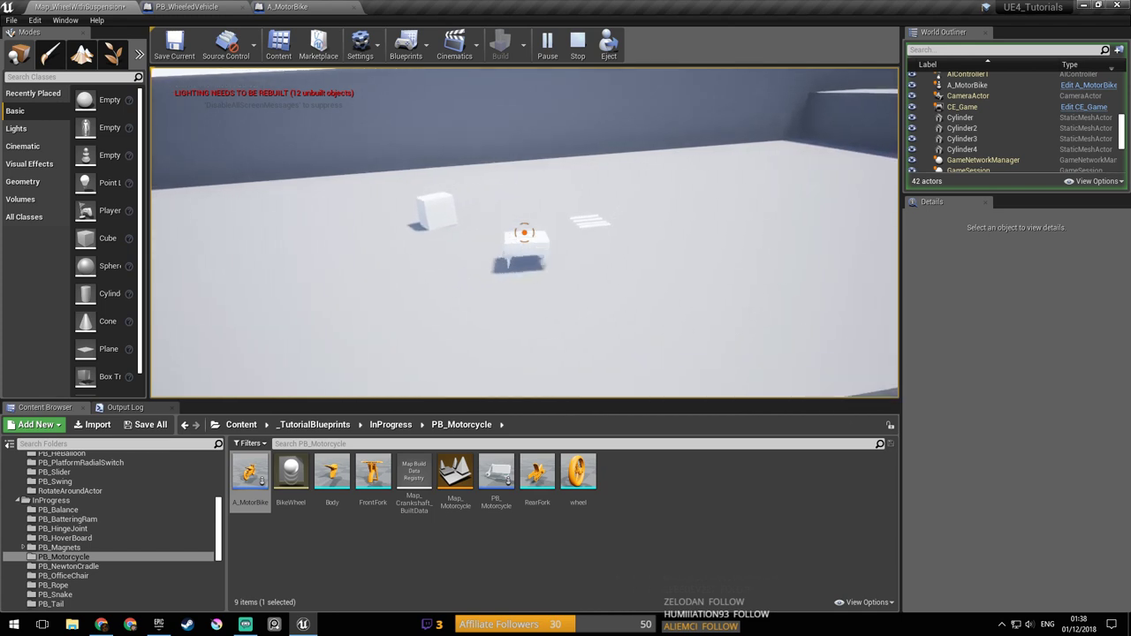
Step: Steer the vehicle to the right past the motorbike, test reversing and accelerating beside the tall block, and end the play-test
key(d)
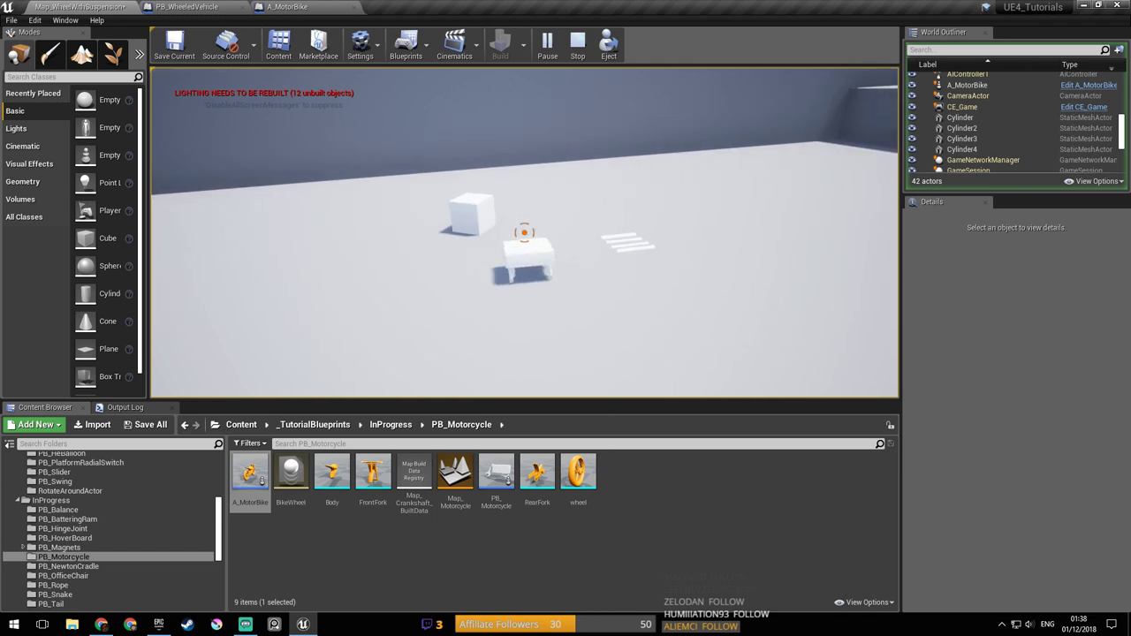
key(s)
key(w)
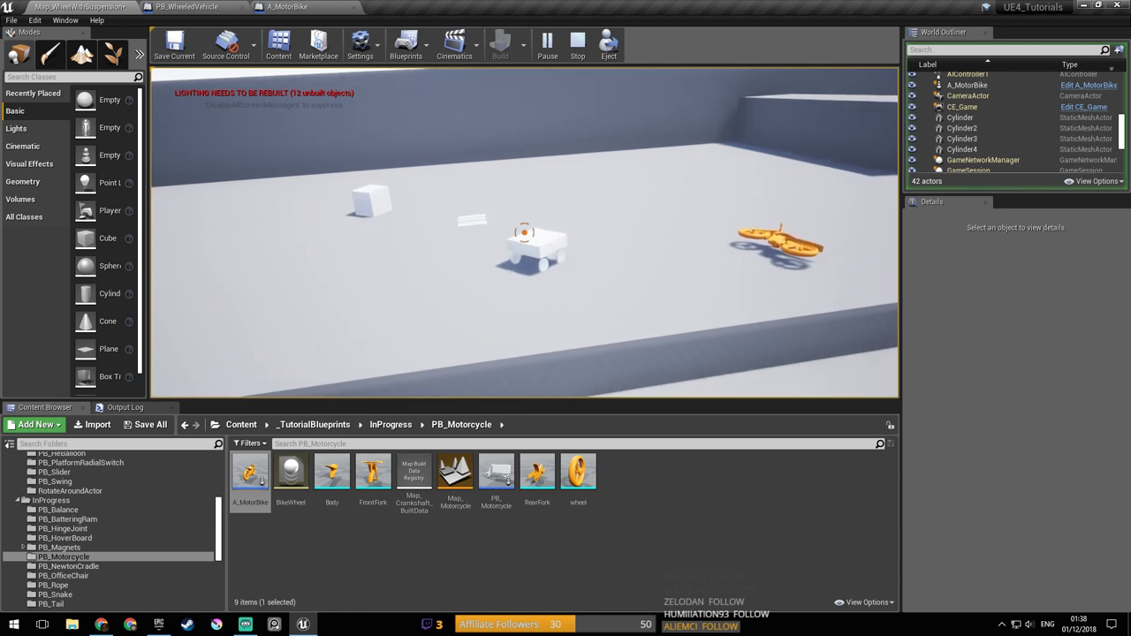
key(d)
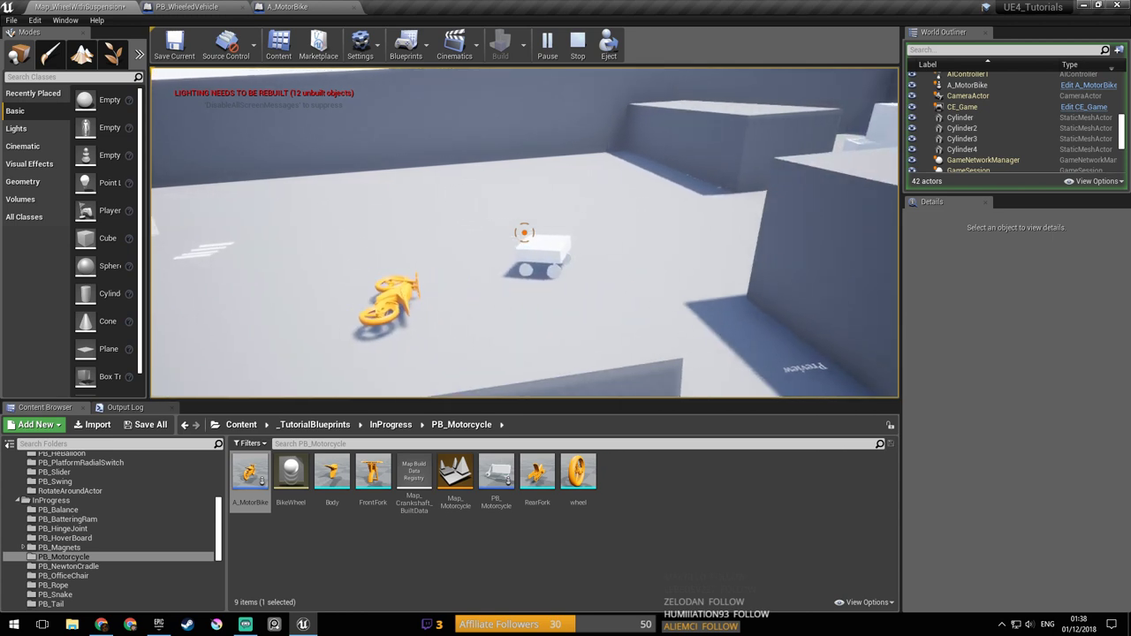
key(d)
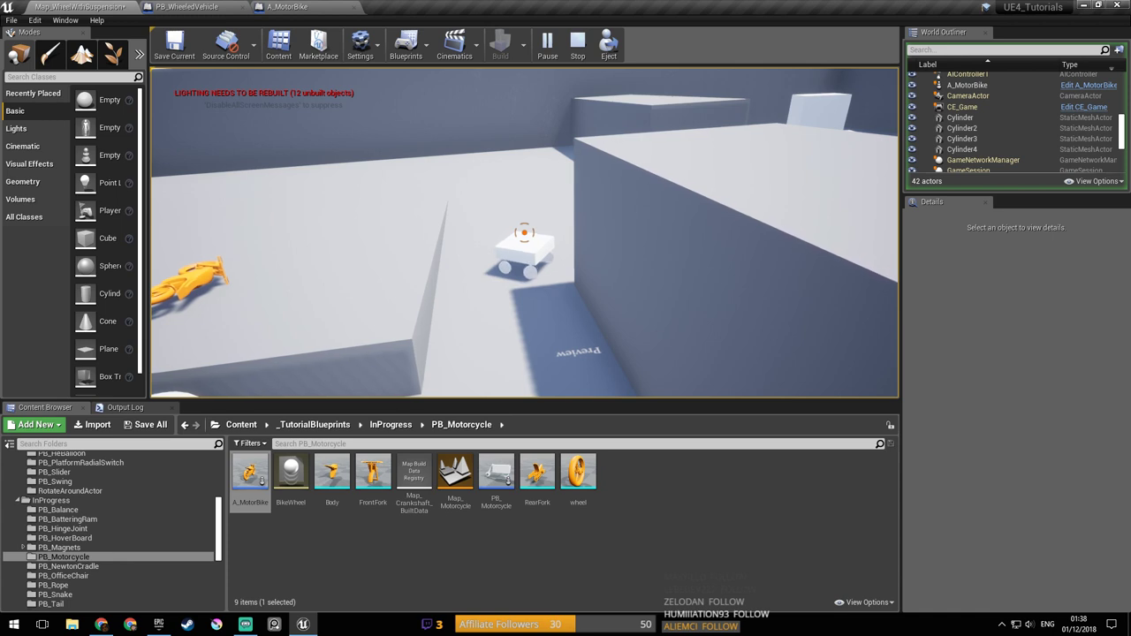
key(w)
key(s)
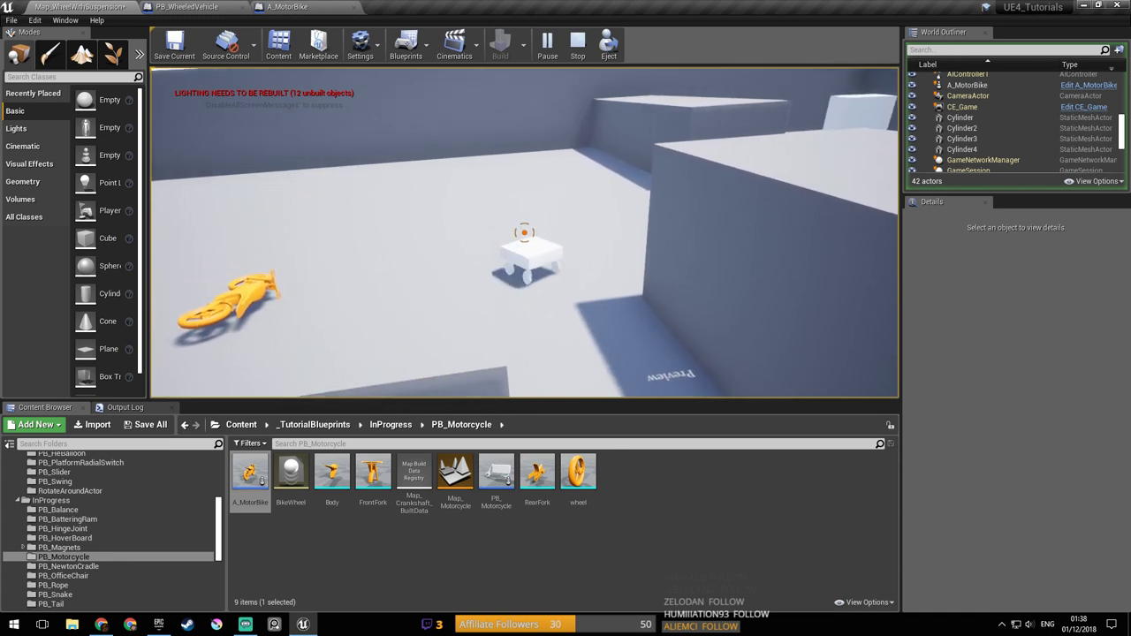
key(s)
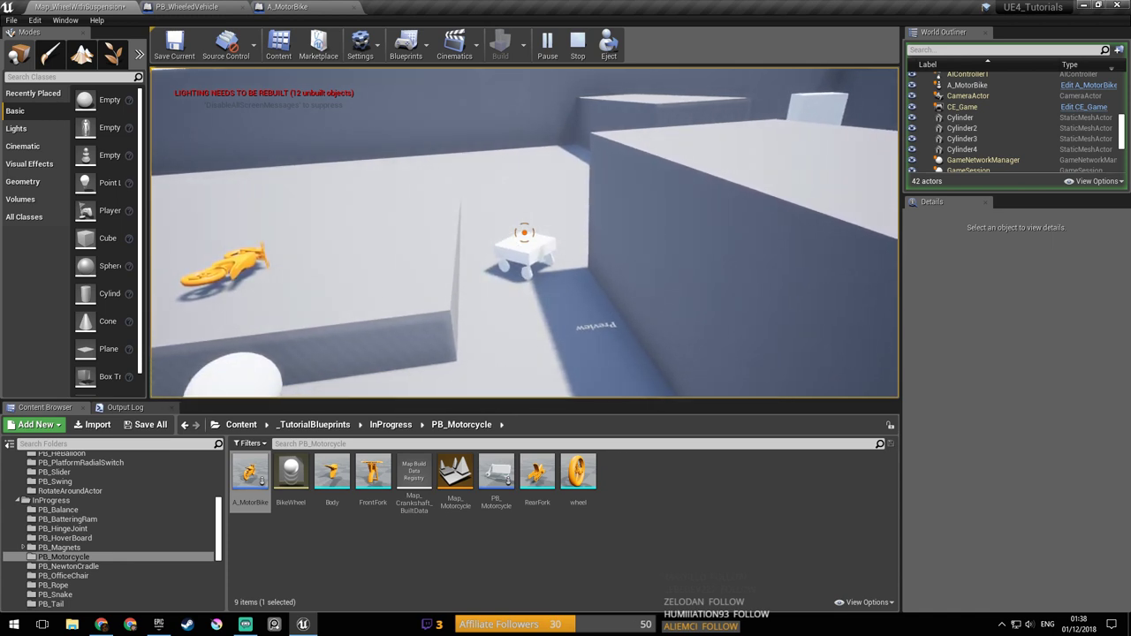
key(w)
key(s)
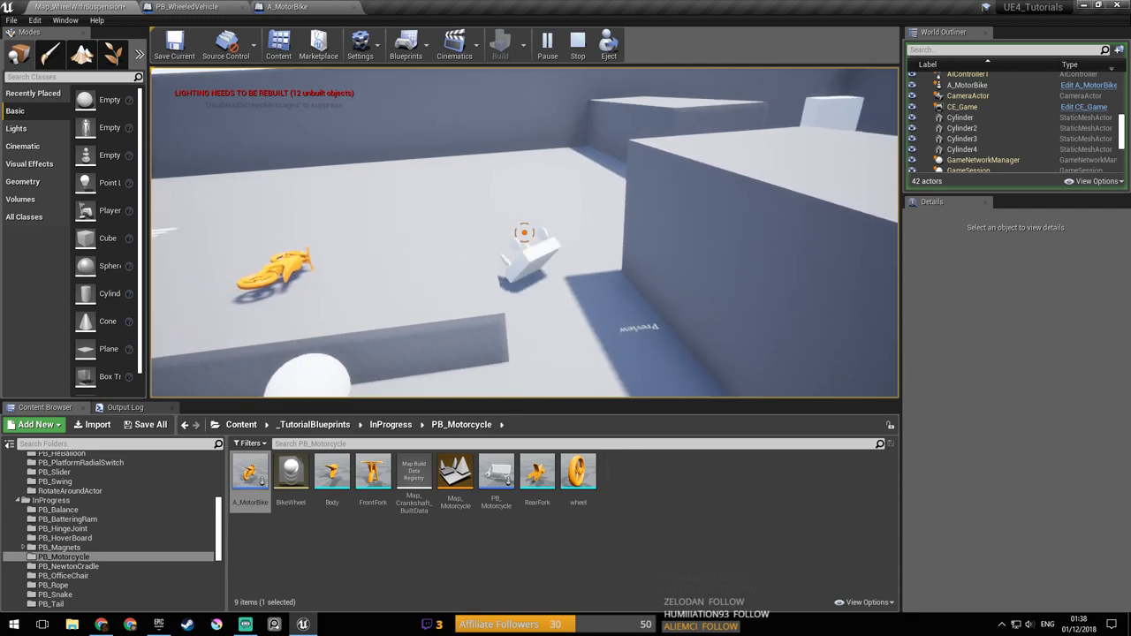
key(Escape)
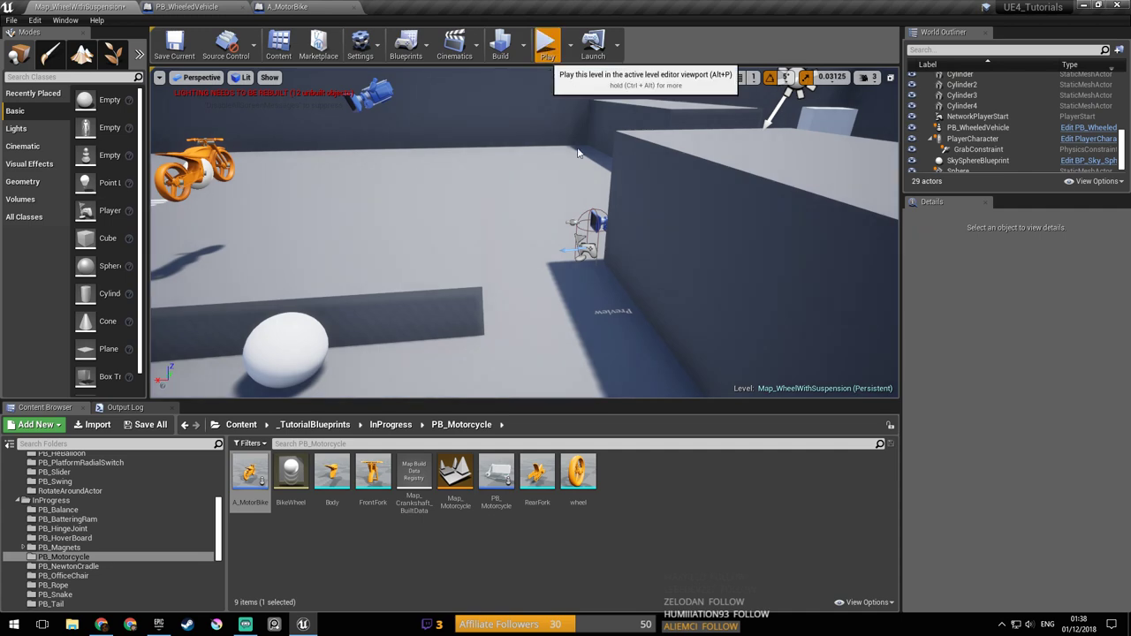
Step: Play-test the level, driving the wheeled vehicle forward past the raised platform and across the open floor to the wall, and end the session
click(546, 42)
key(w)
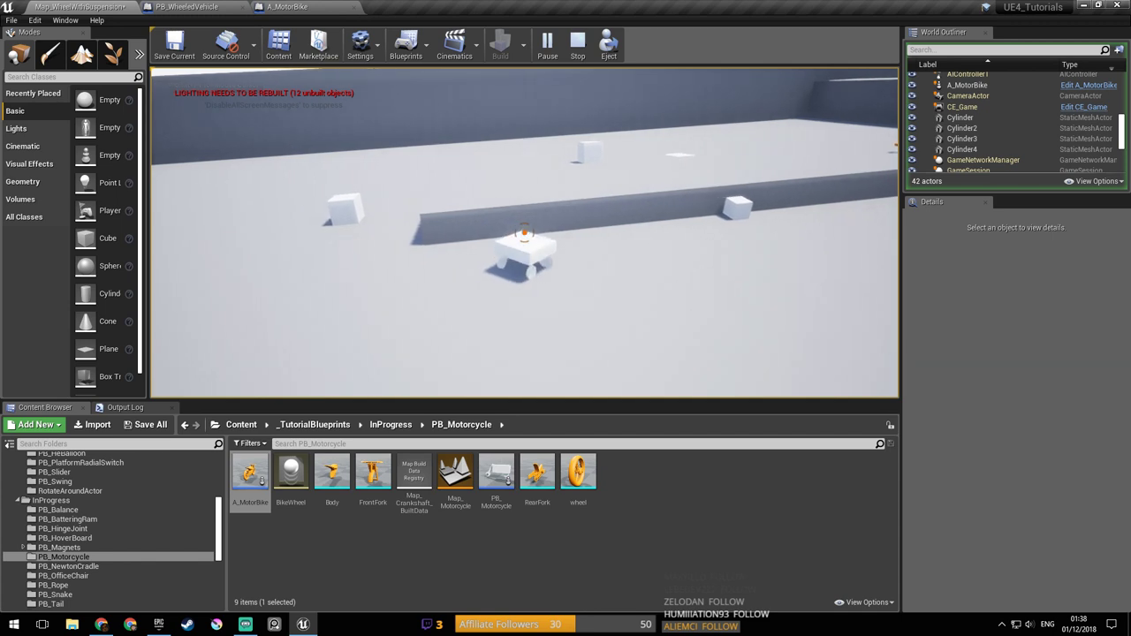
key(w)
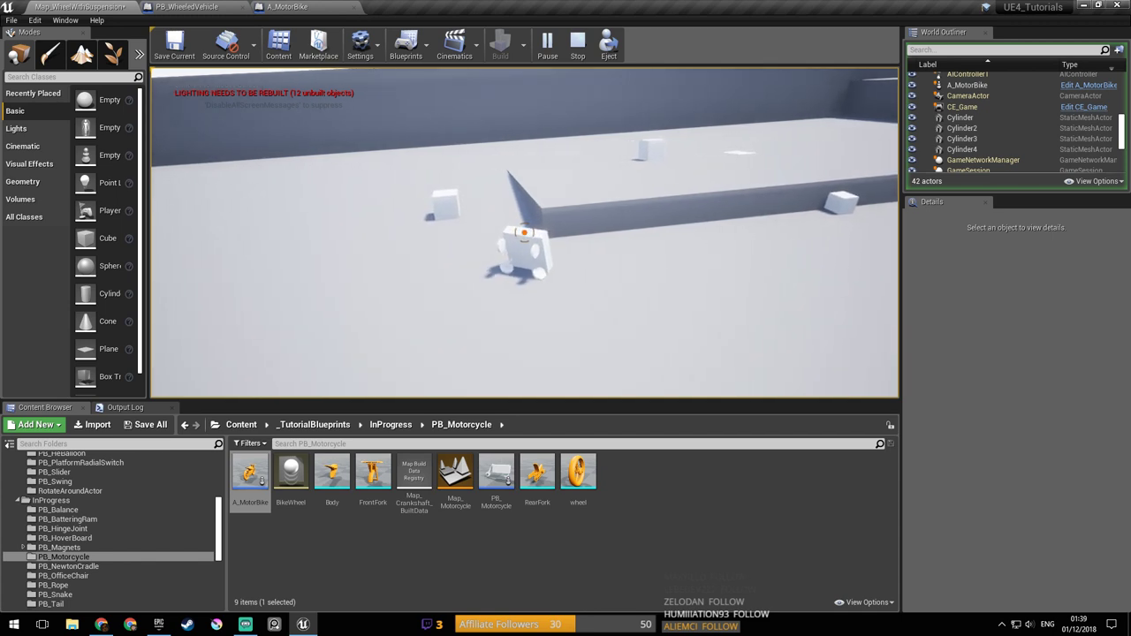
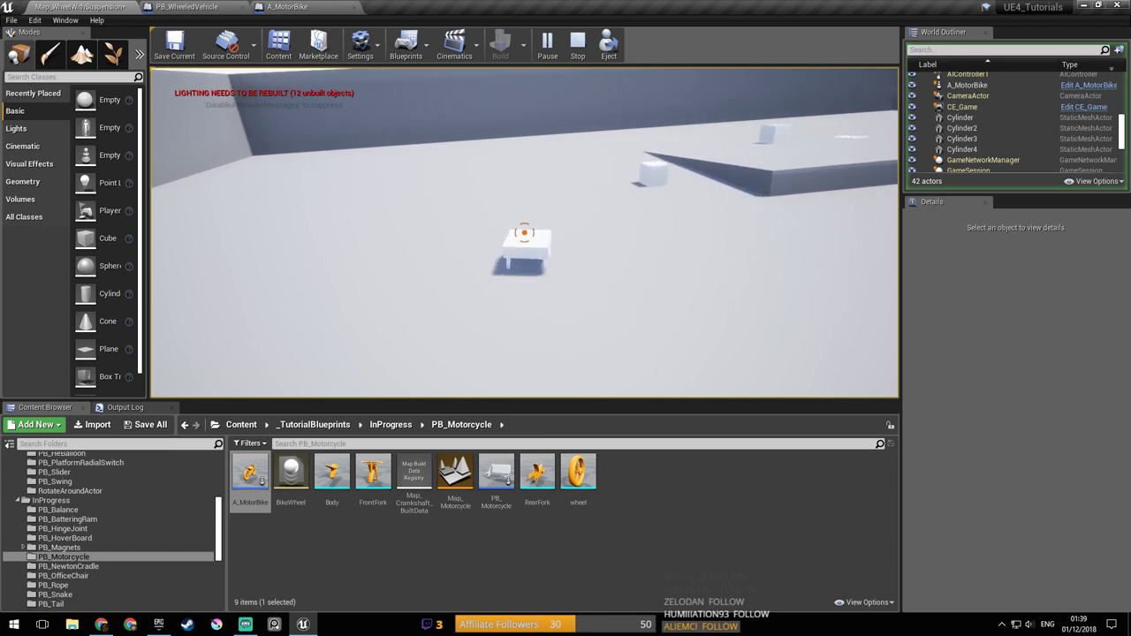
key(w)
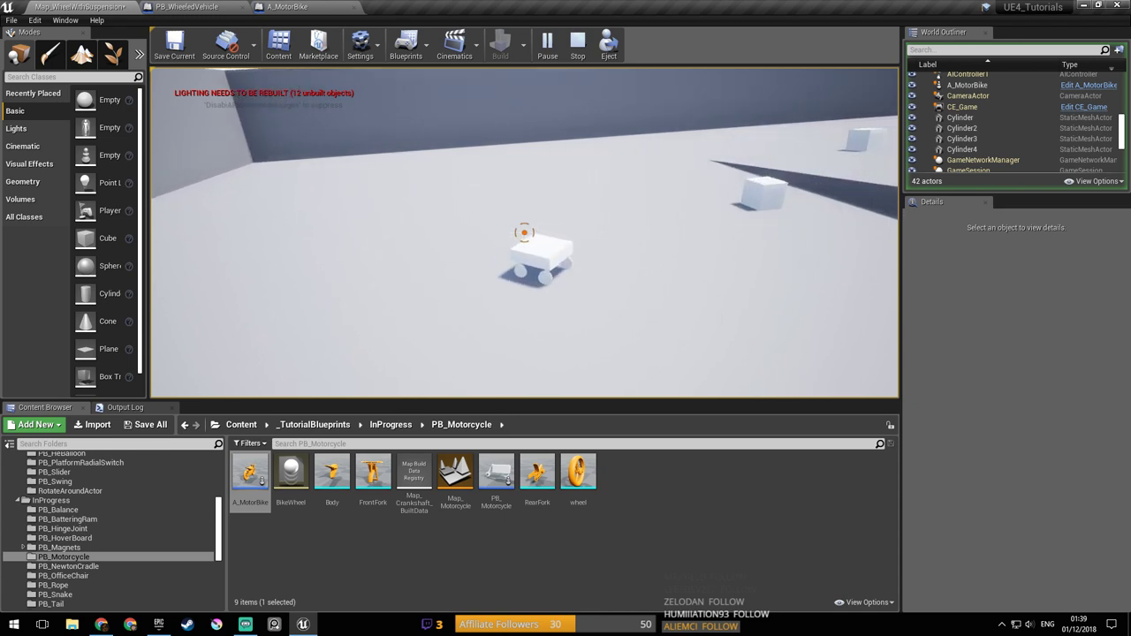
key(w)
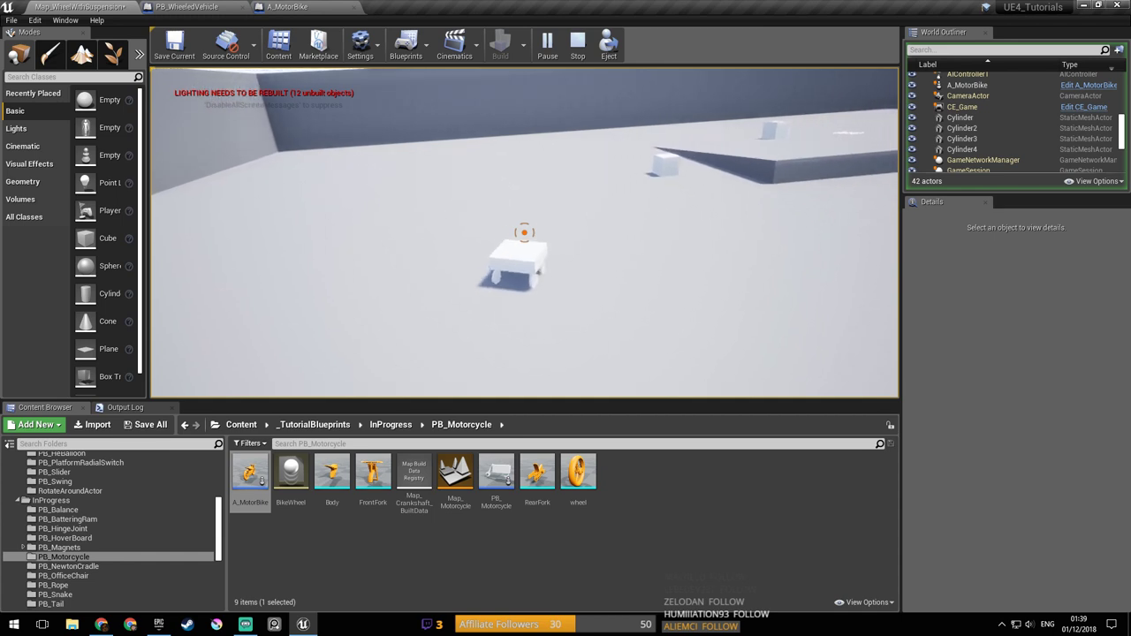
key(w)
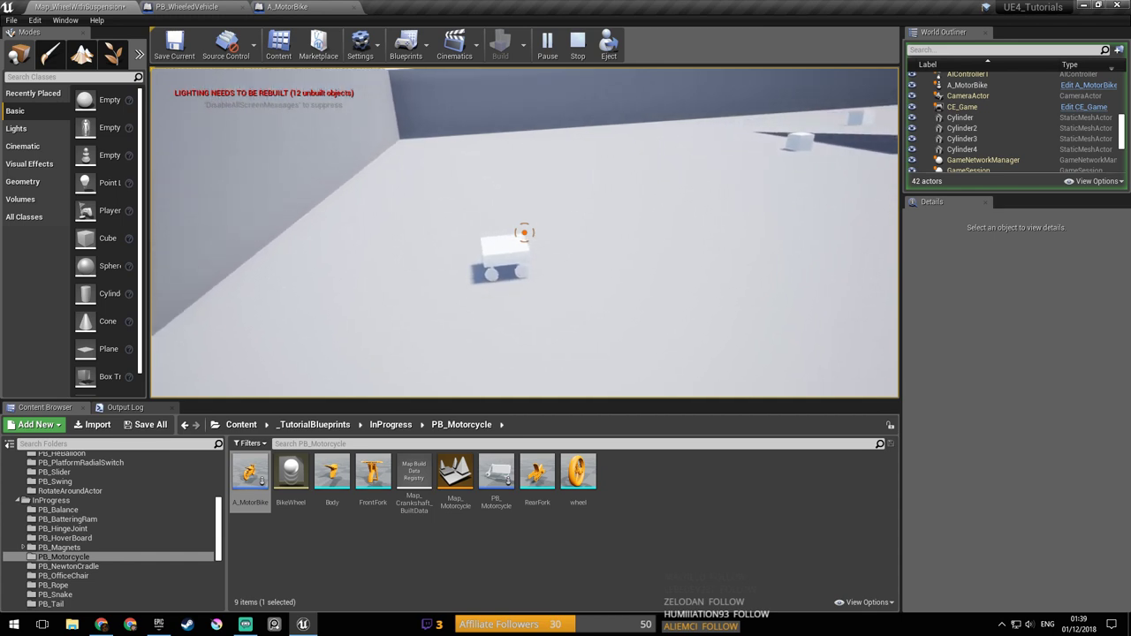
key(w)
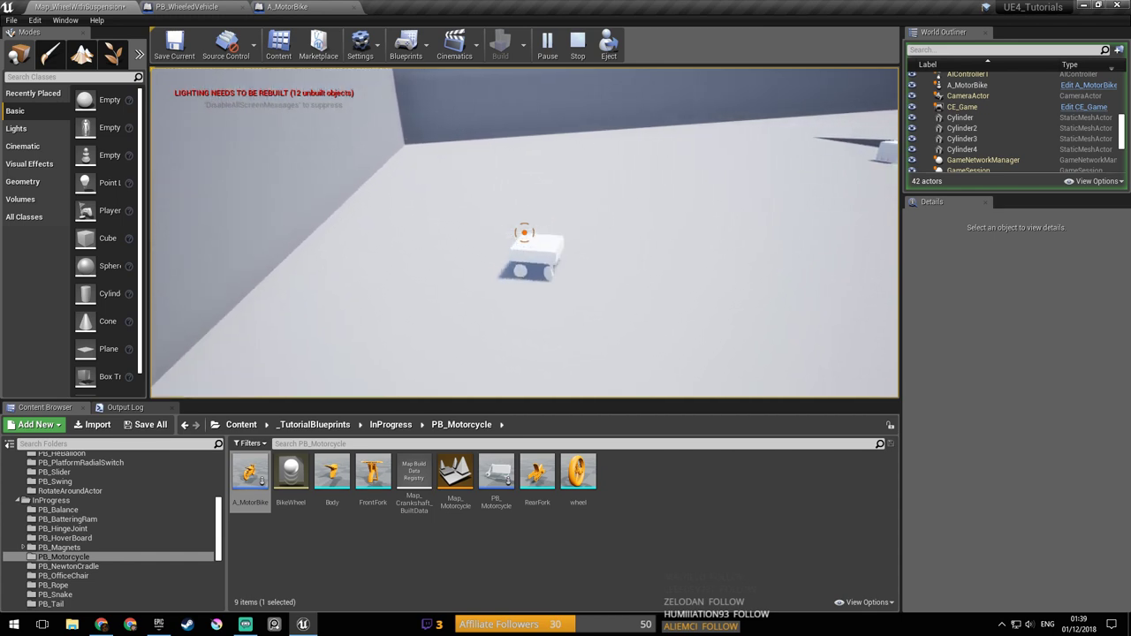
key(e)
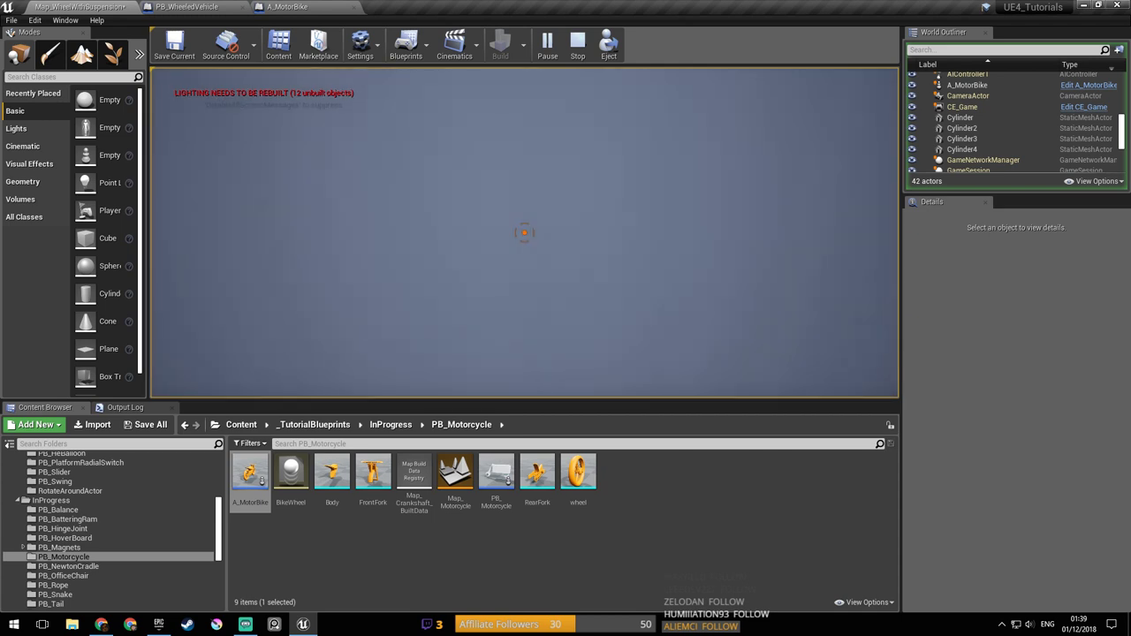
key(e)
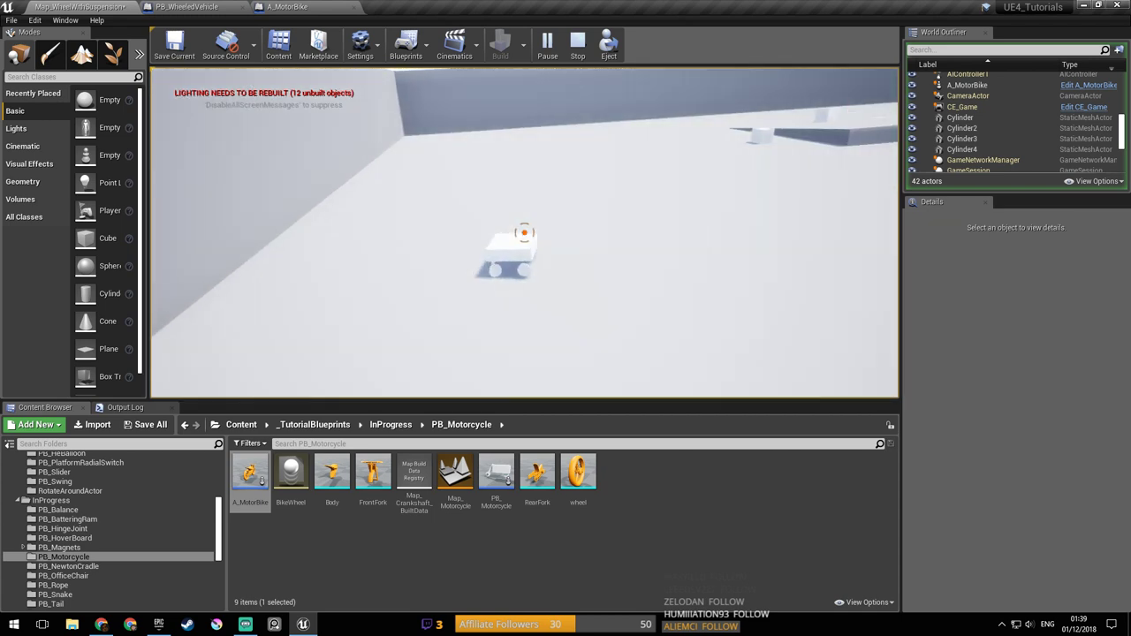
key(e)
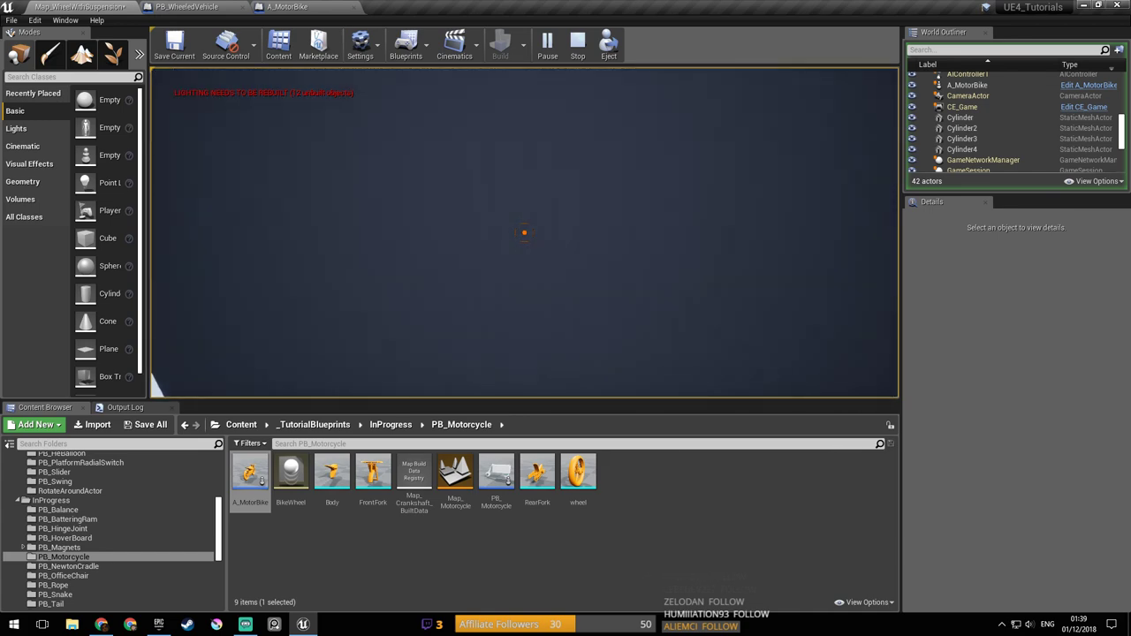
key(Escape)
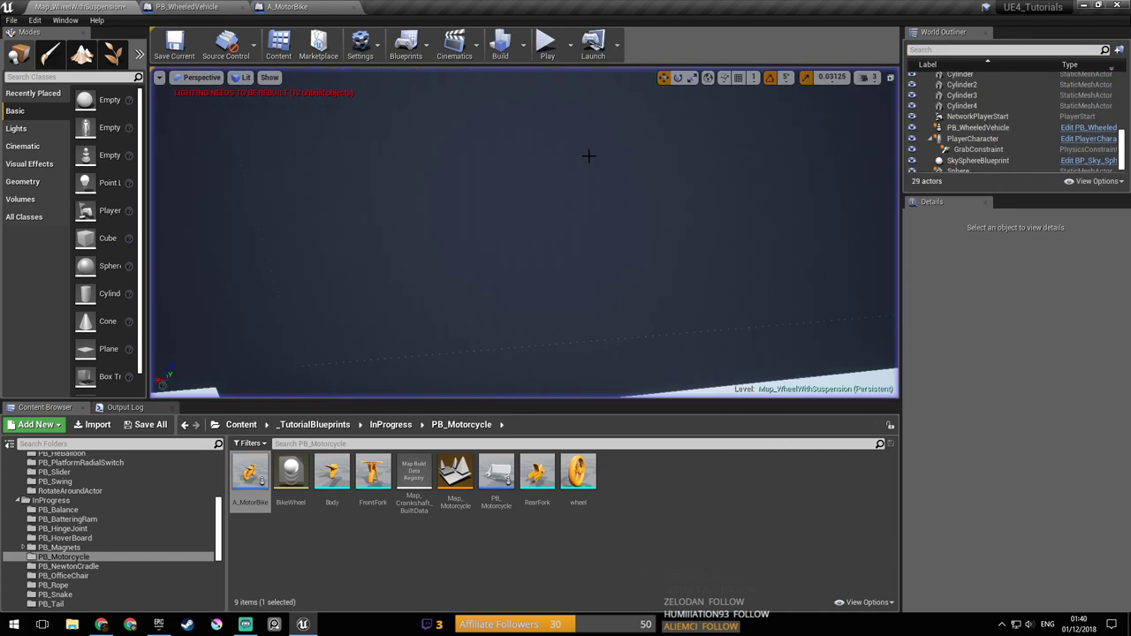
Step: Run a short play-test, driving the wheeled vehicle forward and steering it beside the cube, and end the session
key(alt+p)
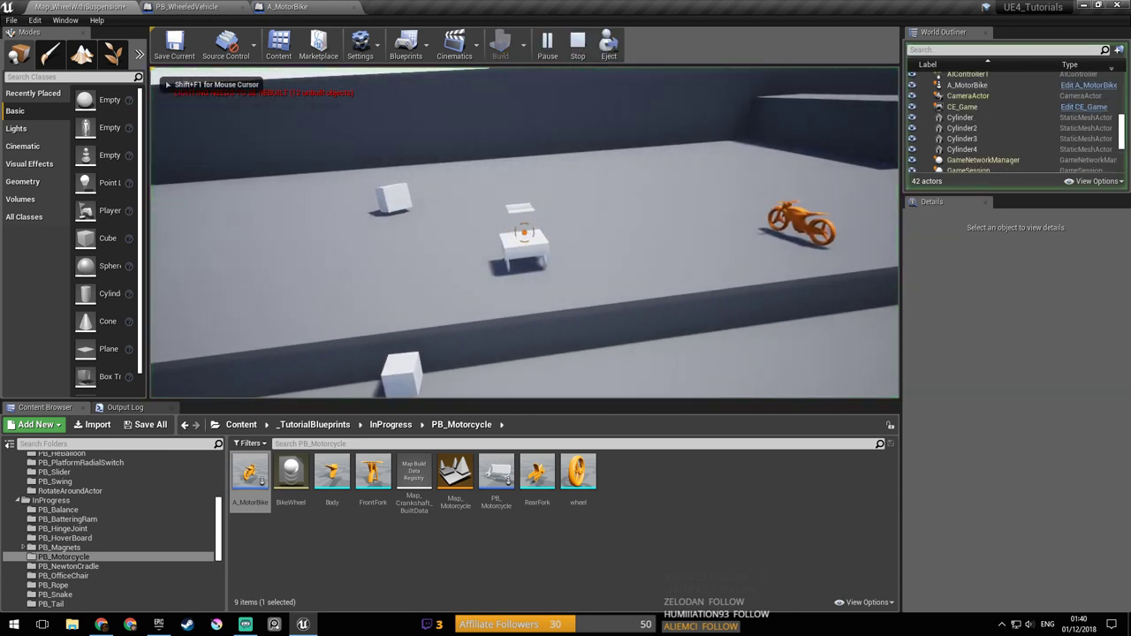
key(w)
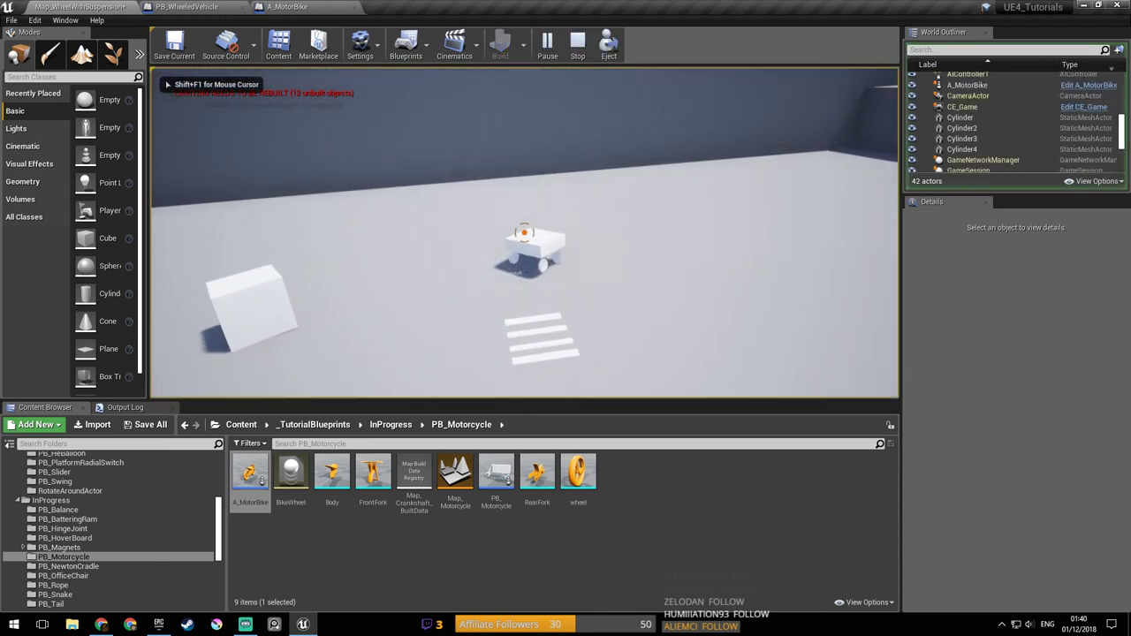
key(d)
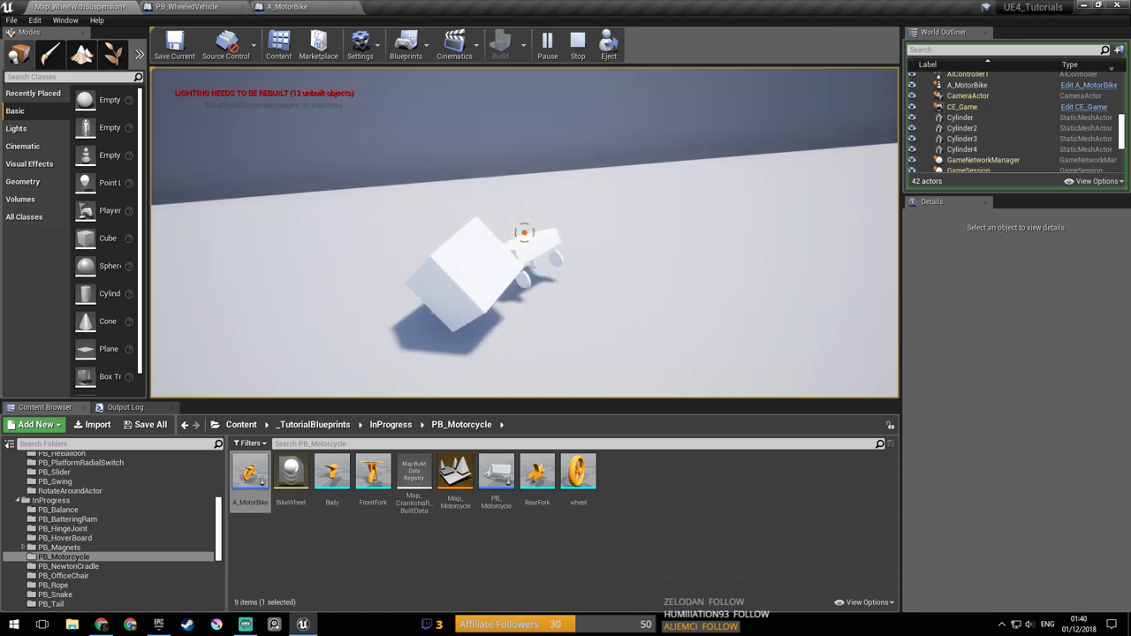
key(Escape)
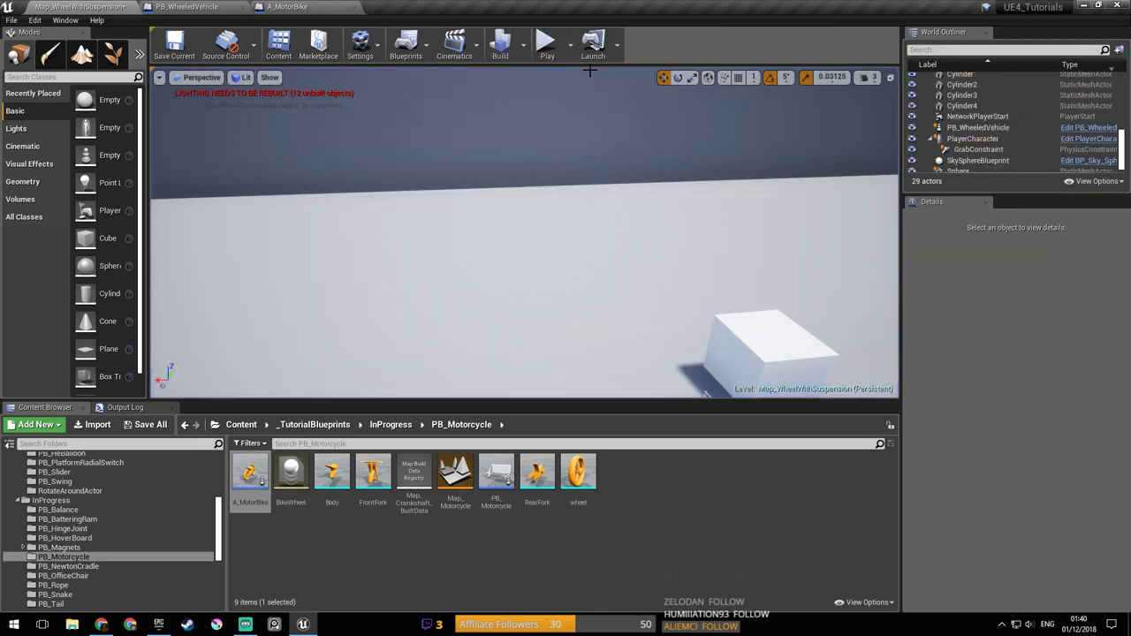
Step: Run two more short play-tests, driving the wheeled vehicle forward near the floor stripes and steering to the left, and end each session
click(547, 42)
key(w)
key(w)
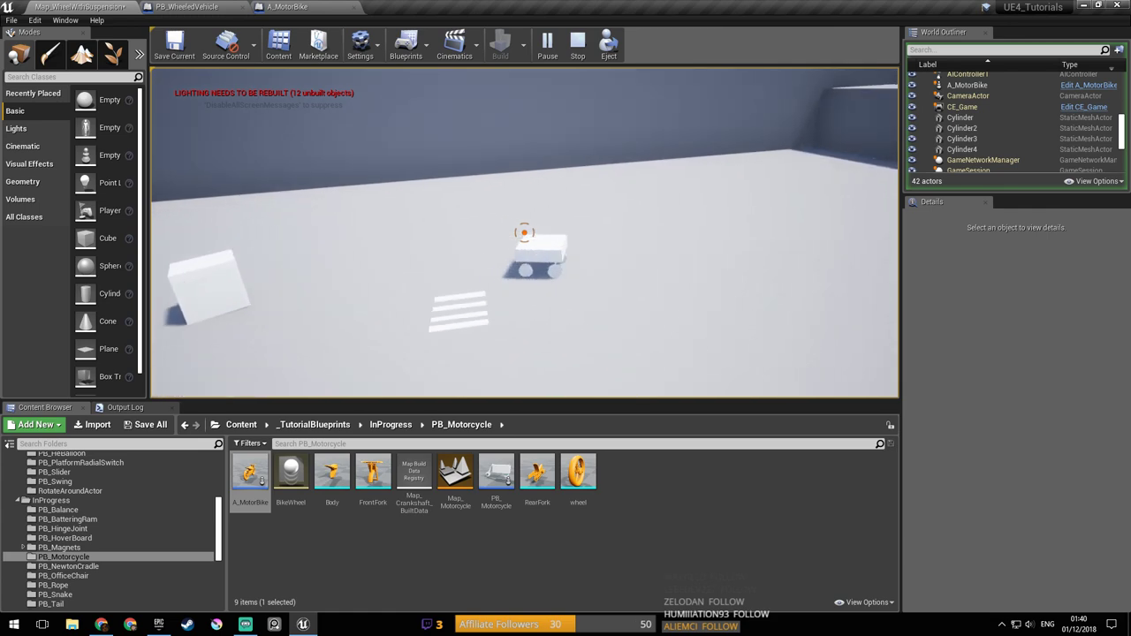
key(Escape)
key(Escape)
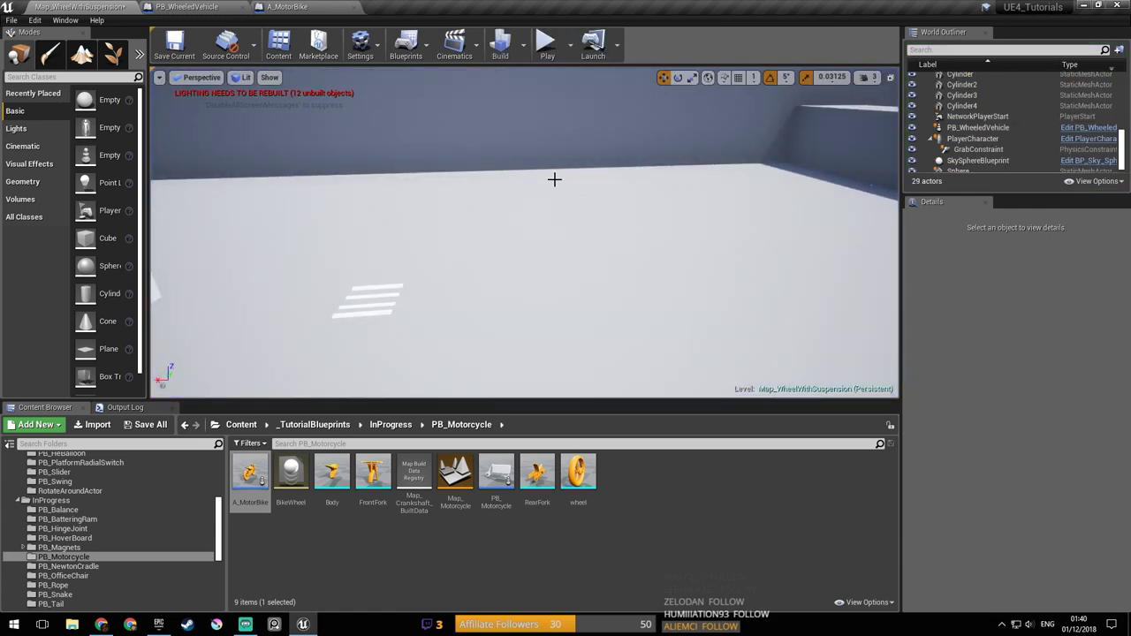
click(547, 42)
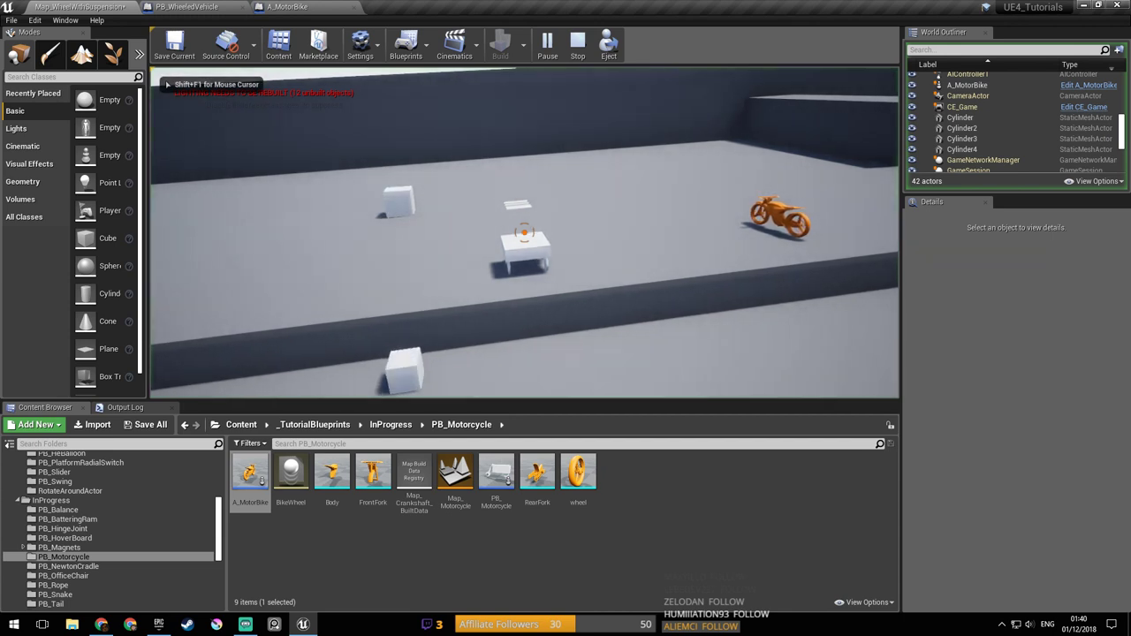
key(w)
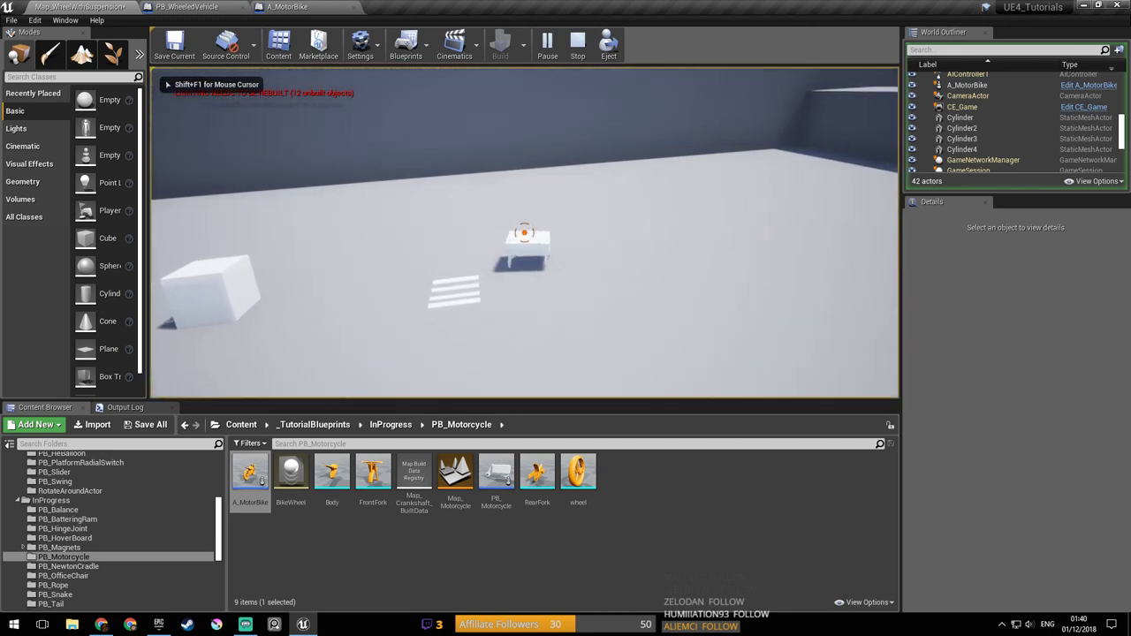
key(a)
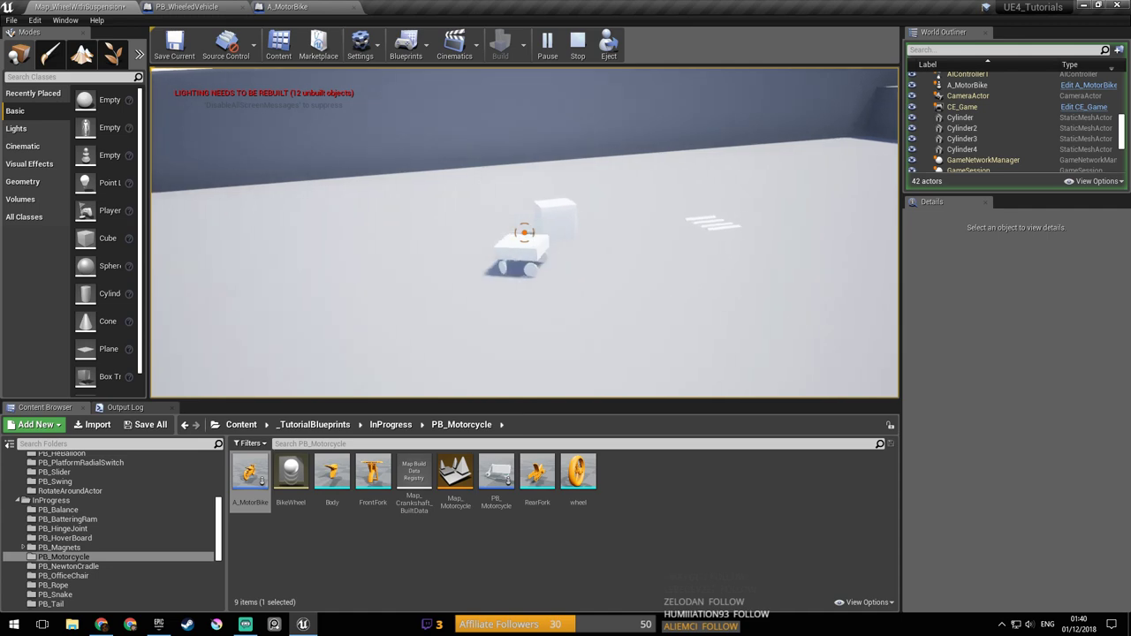
key(Escape)
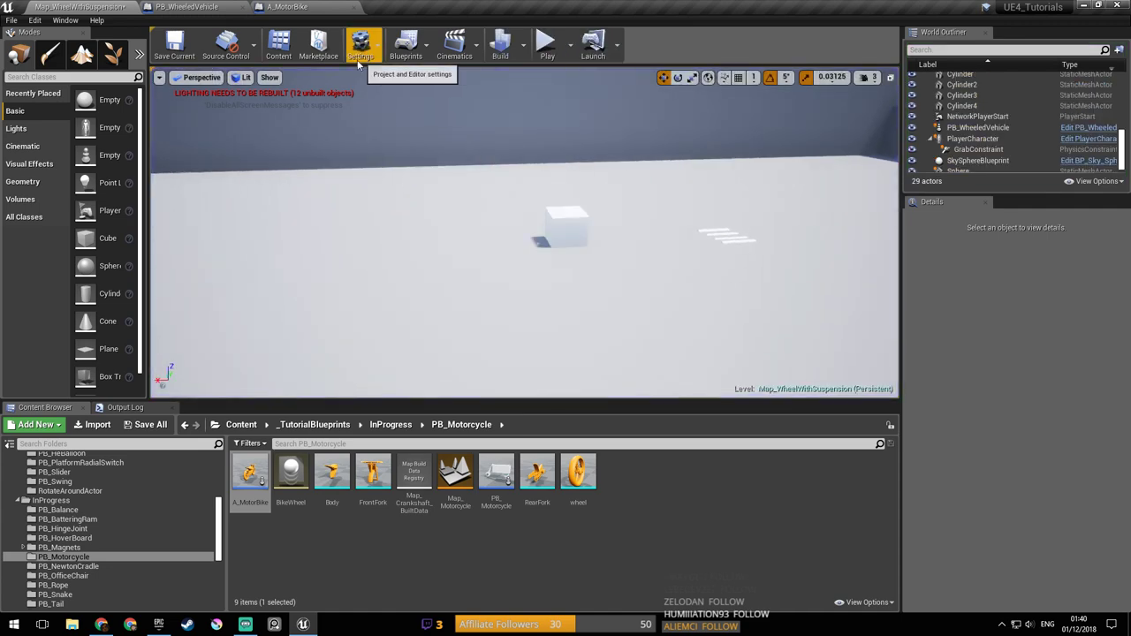
Step: Check the MoveForward nodes in PB_WheeledVehicle's Event Graph and play-test the level again, driving the vehicle forward around the cube
click(186, 6)
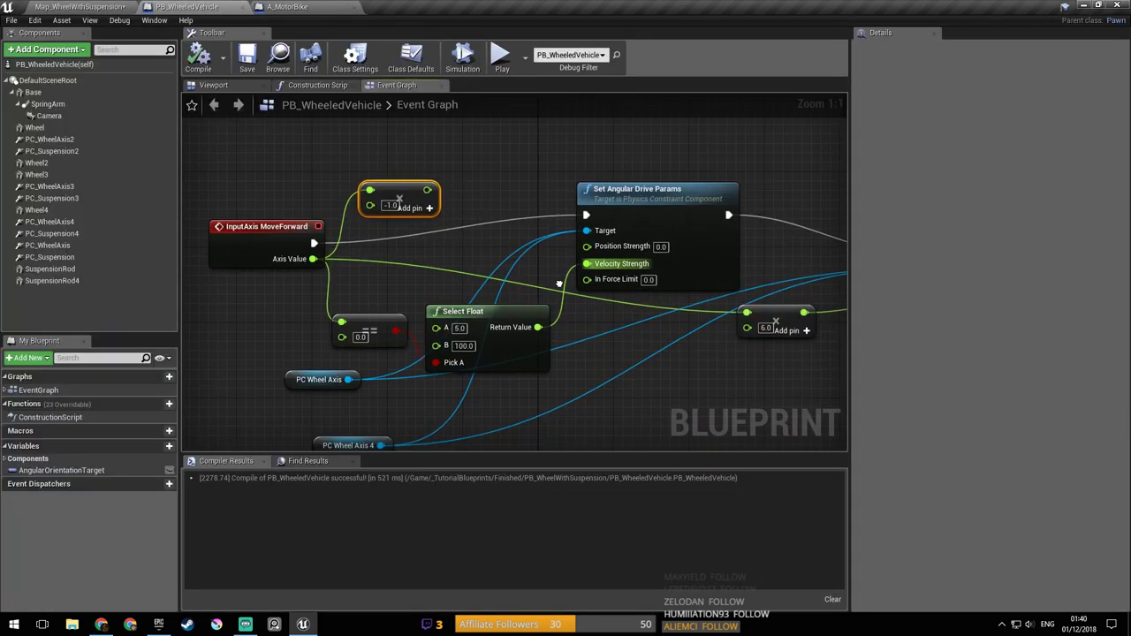
scroll(518, 290, down, 3)
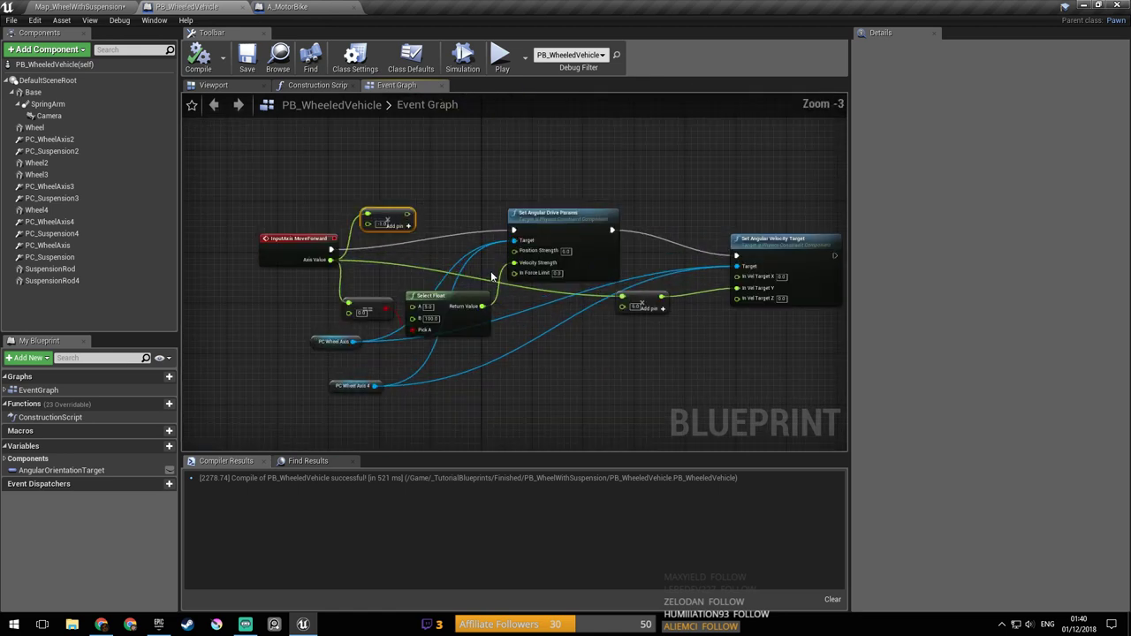
scroll(442, 239, up, 1)
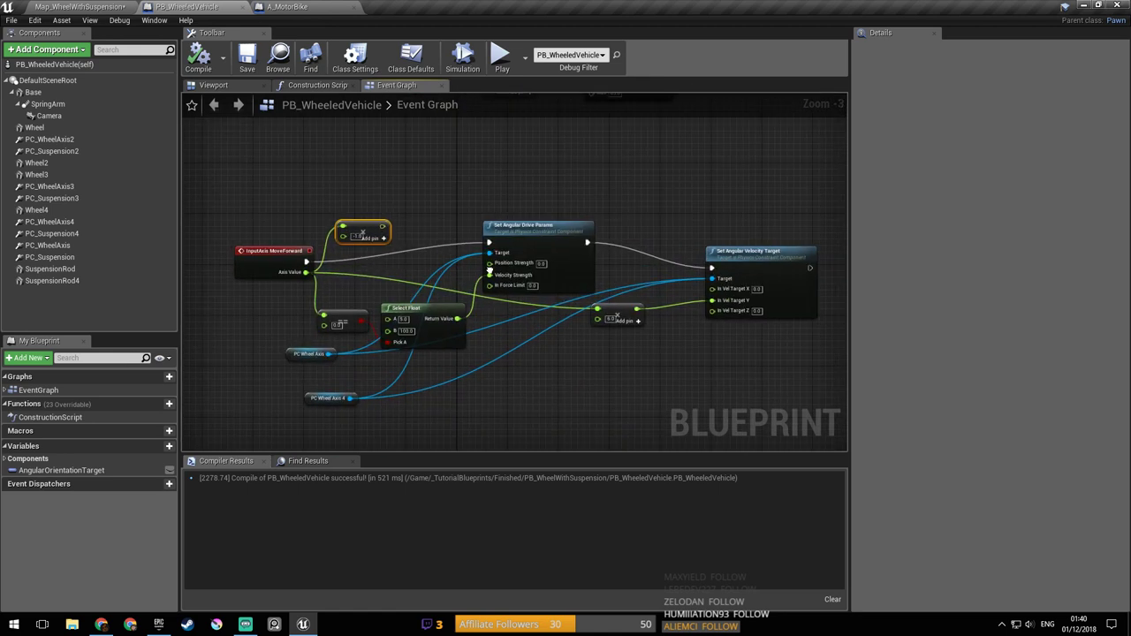
click(106, 6)
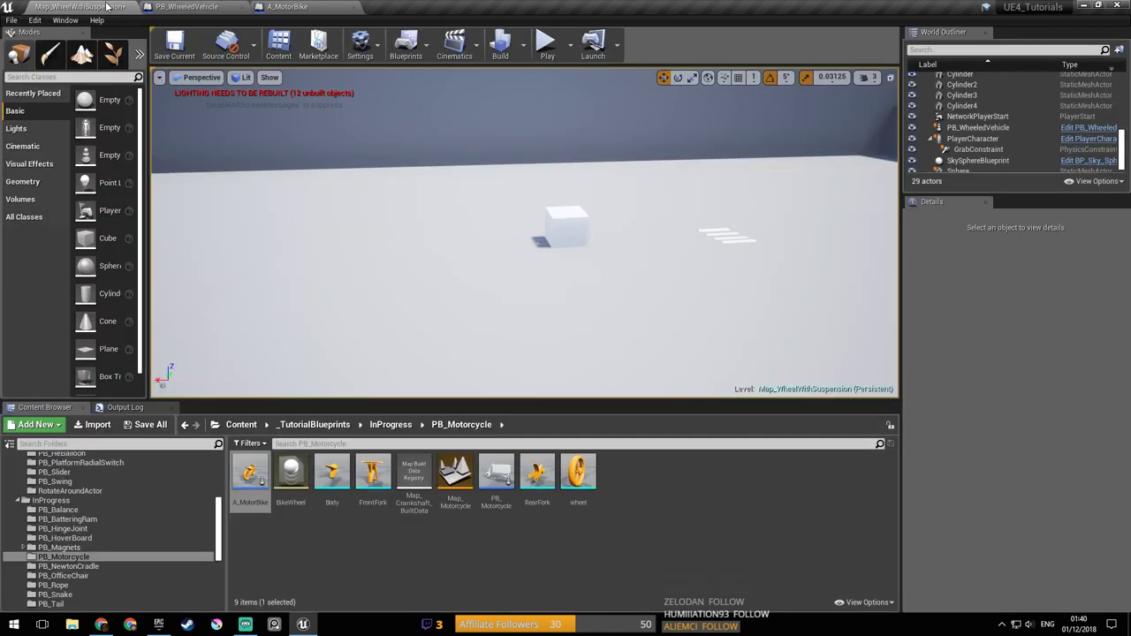
mouse_move(498, 232)
right_down()
mouse_move(547, 217)
mouse_move(514, 235)
right_up()
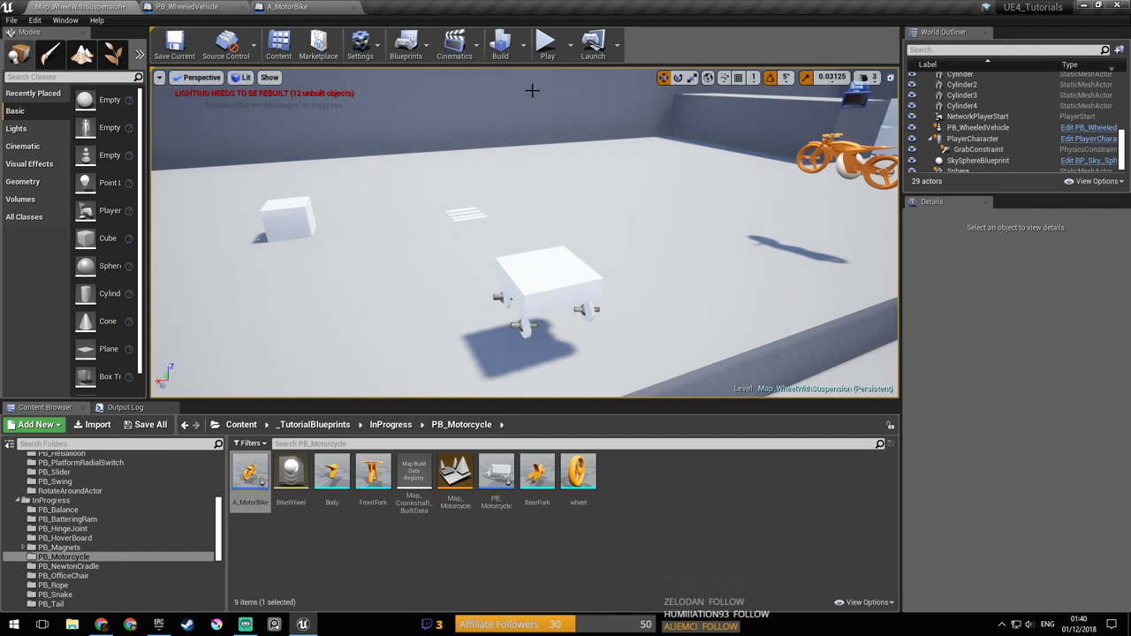
click(548, 44)
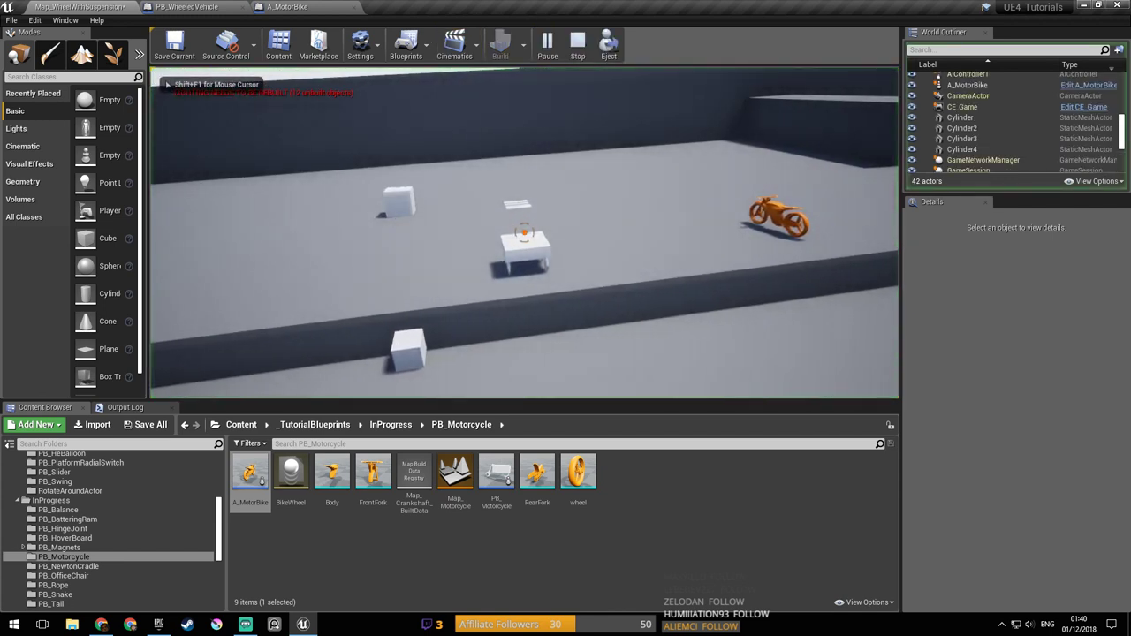
key(w)
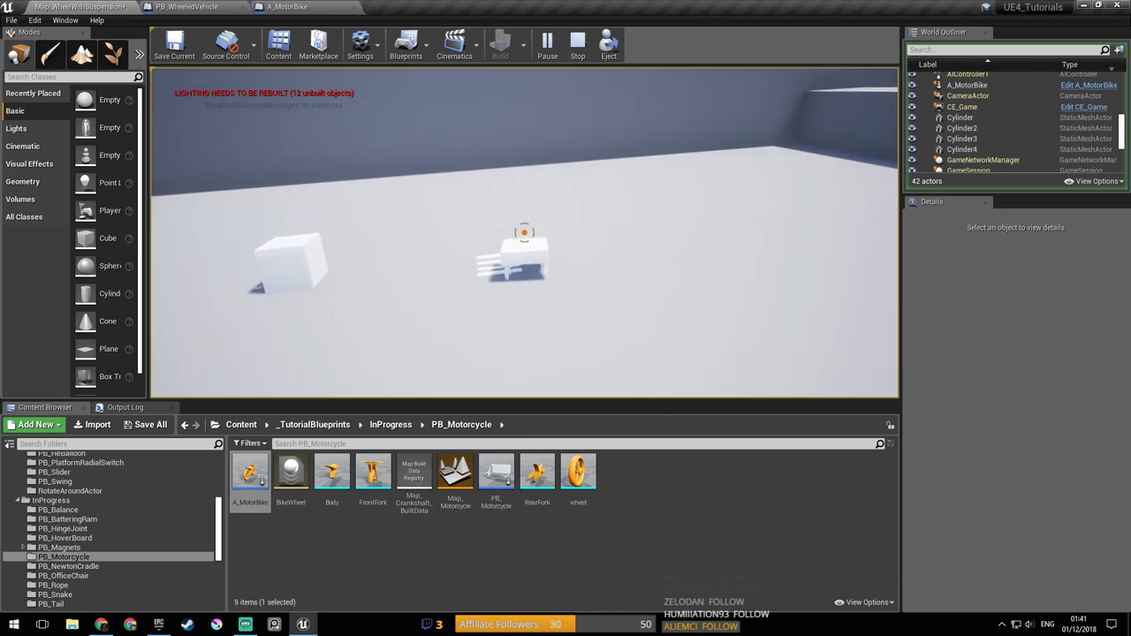
key(w)
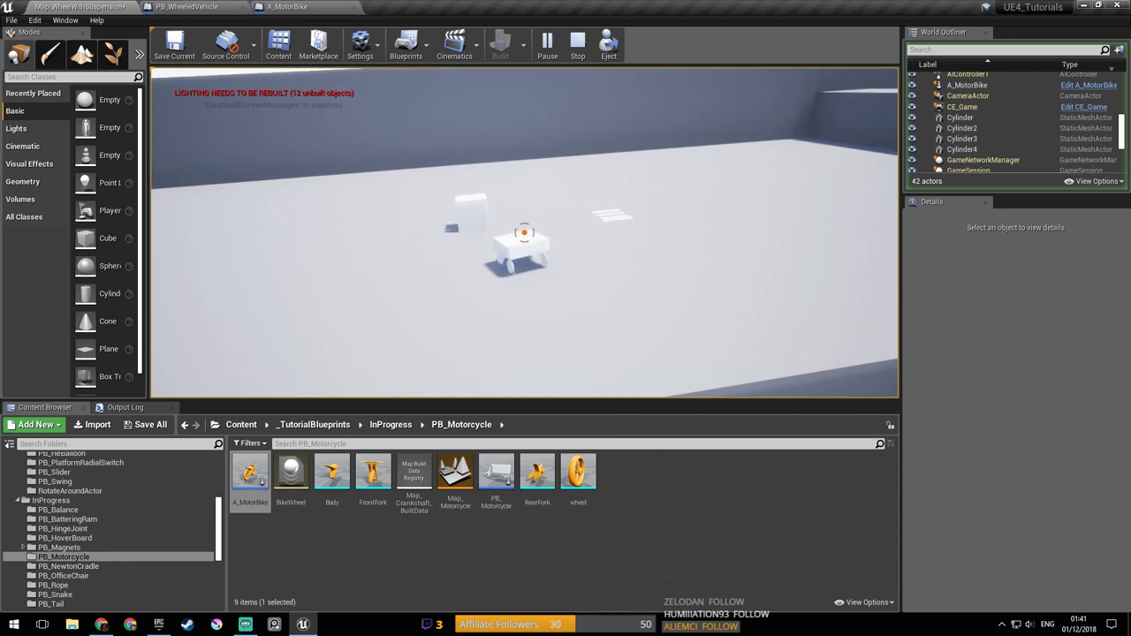
key(w)
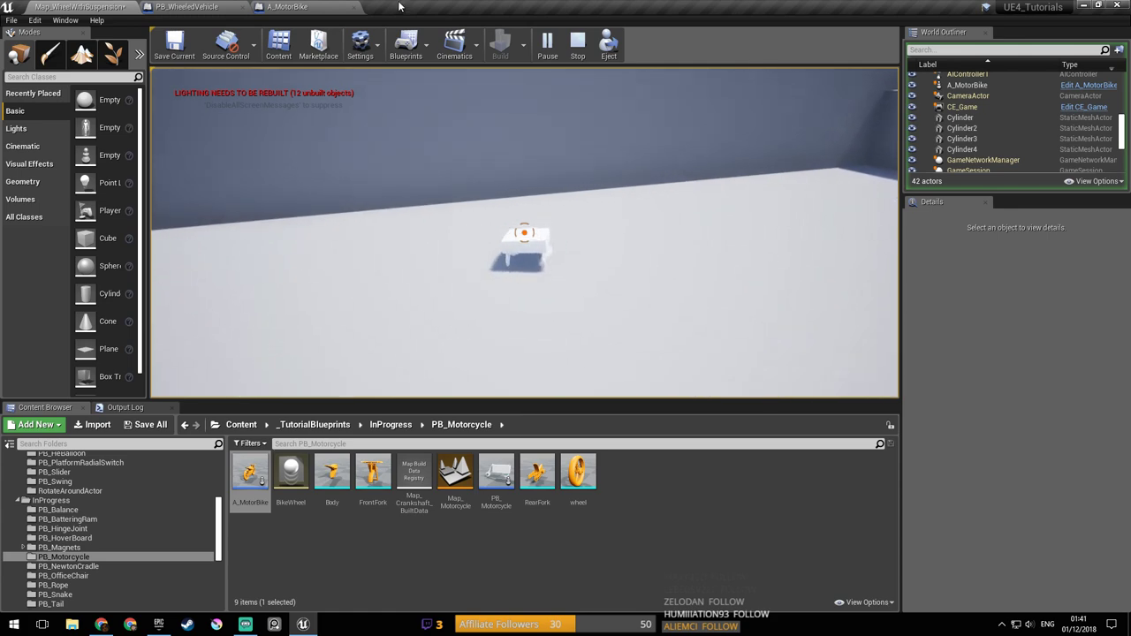
key(Escape)
Step: In PB_WheeledVehicle's viewport, stretch the Base cube lengthwise to an X scale of 1.9375
click(285, 7)
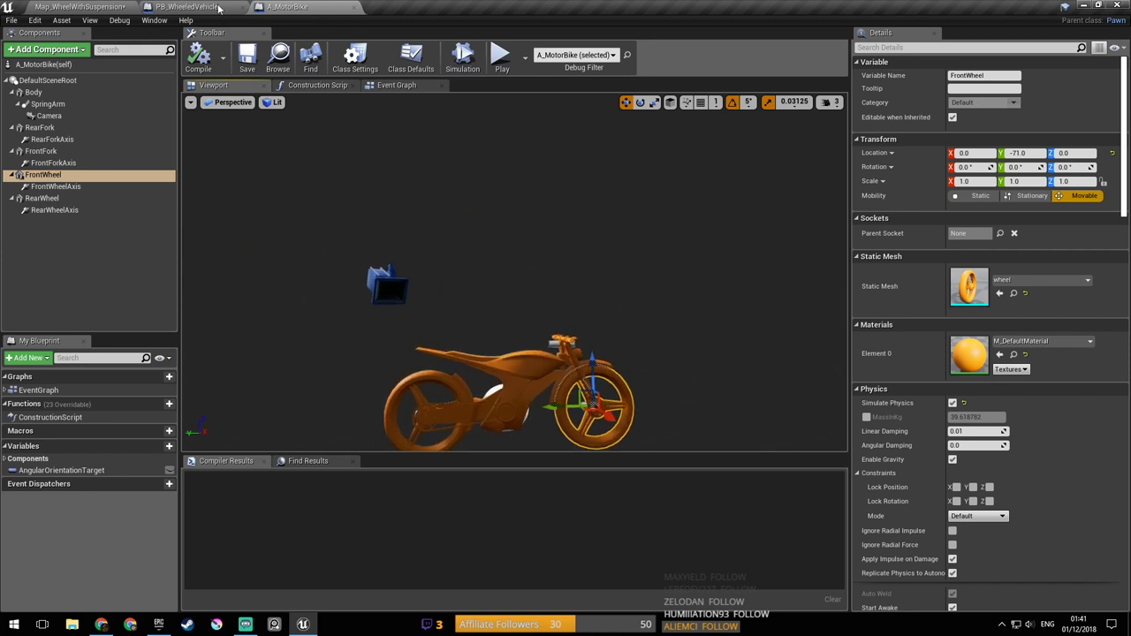
click(212, 7)
click(320, 86)
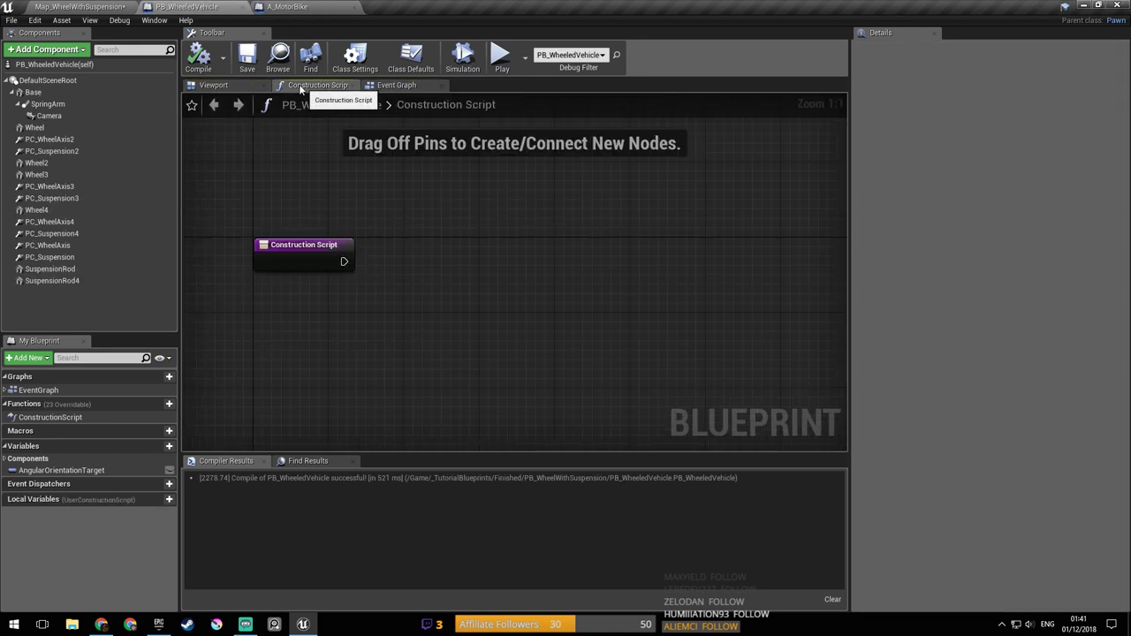
click(216, 85)
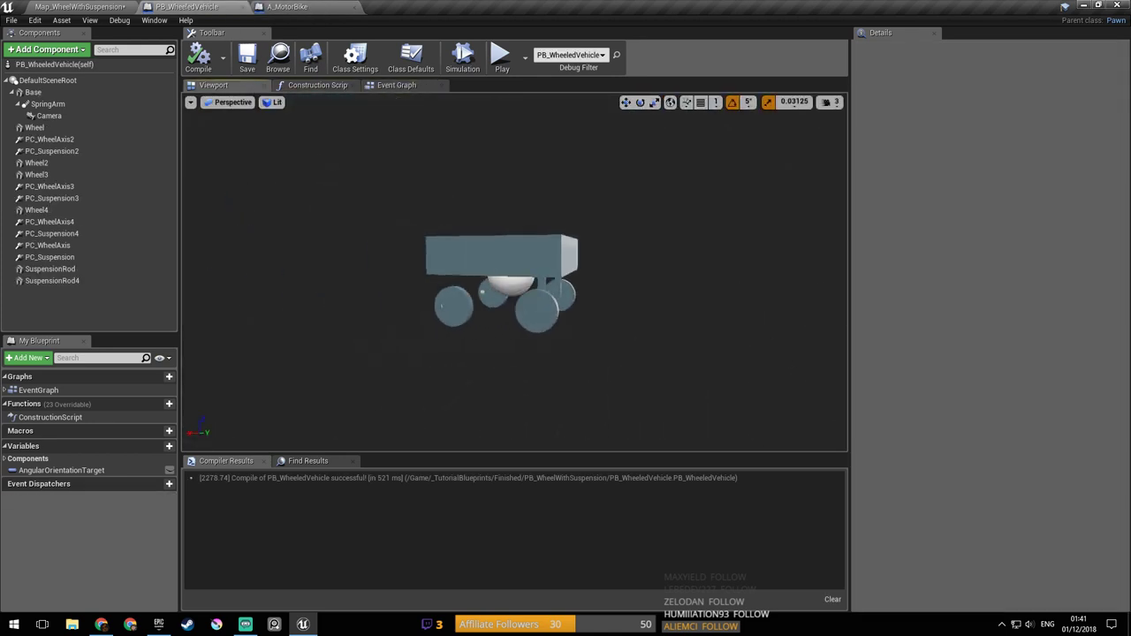
key(d)
right_drag(599, 124, 598, 123)
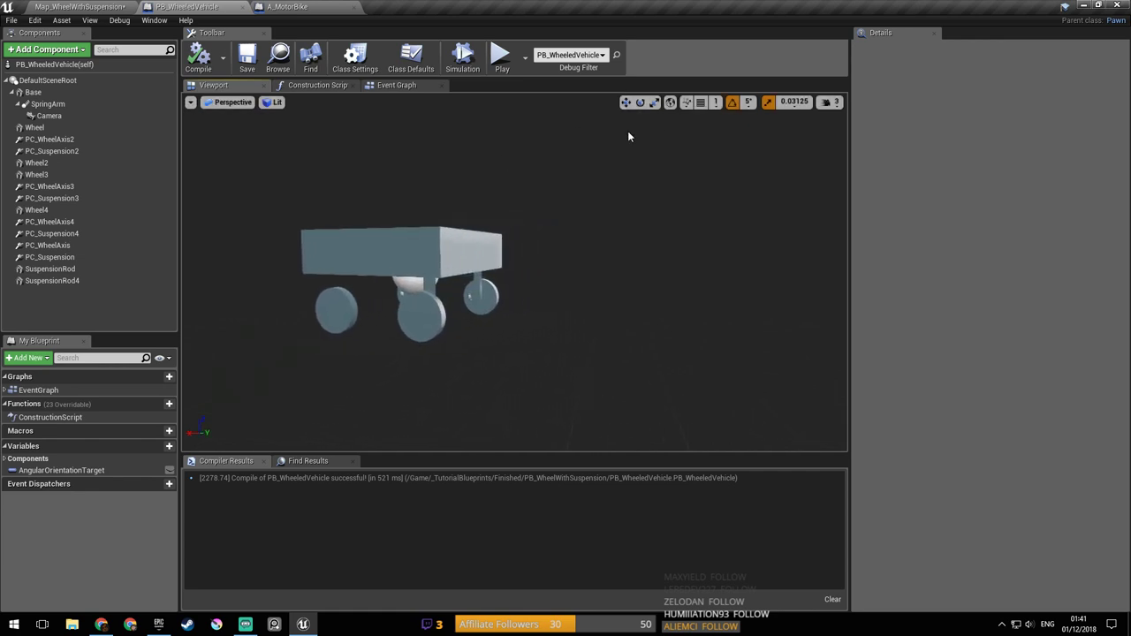
click(482, 241)
right_drag(369, 269, 370, 269)
key(a)
drag(366, 273, 291, 273)
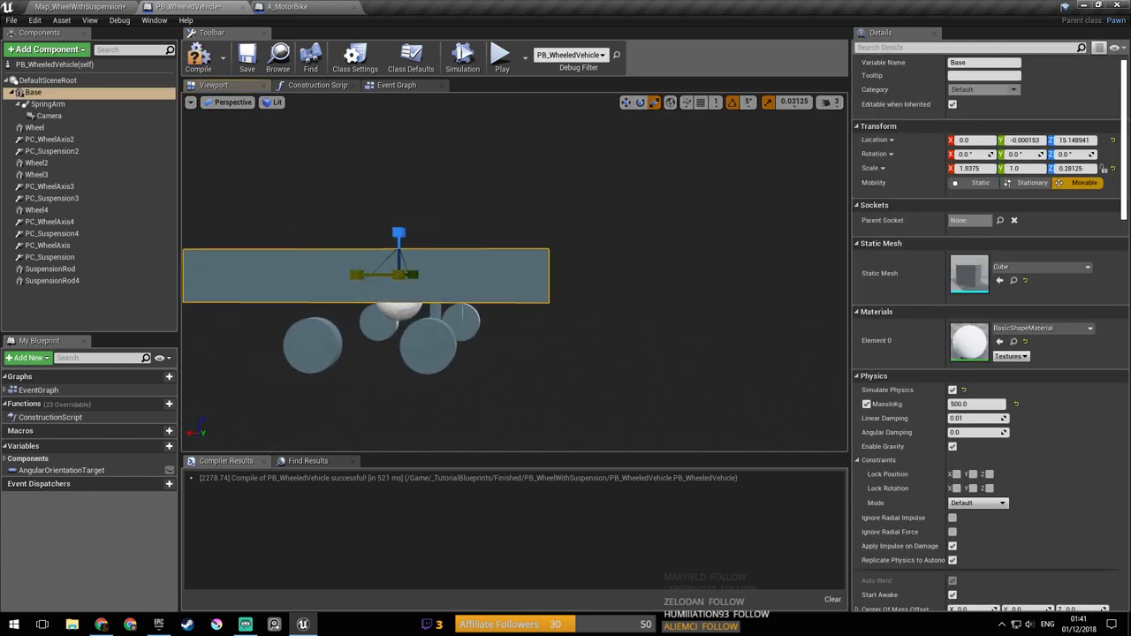
Step: Compile and save PB_WheeledVehicle and play-test Map_WheelWithSuspension, driving the vehicle forward and steering it to the left
click(248, 63)
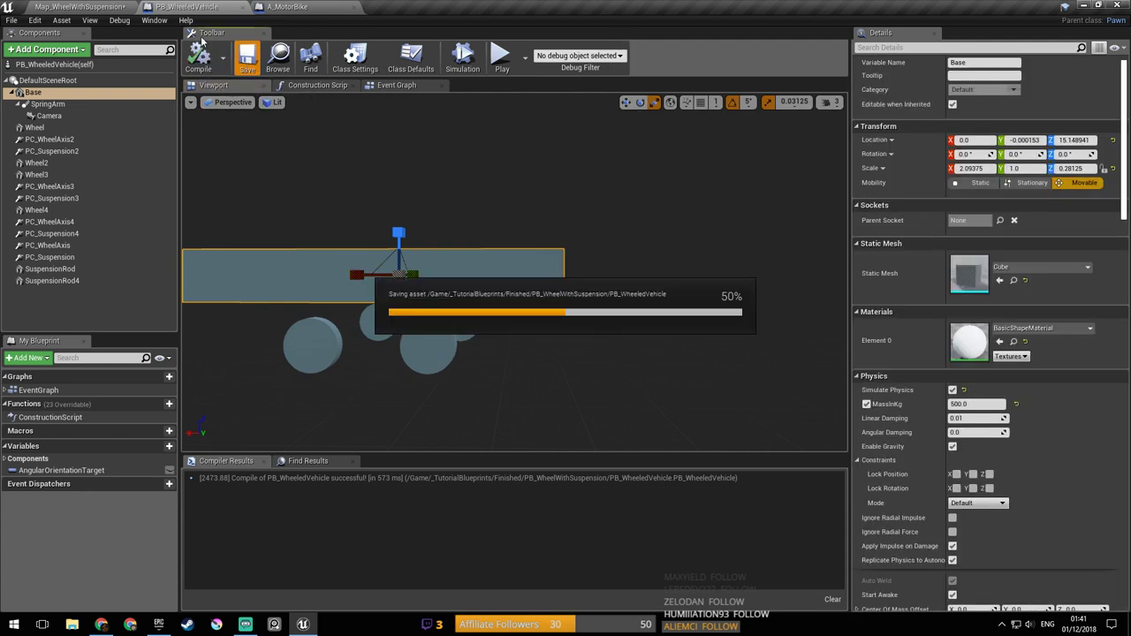
click(81, 7)
click(550, 55)
click(560, 111)
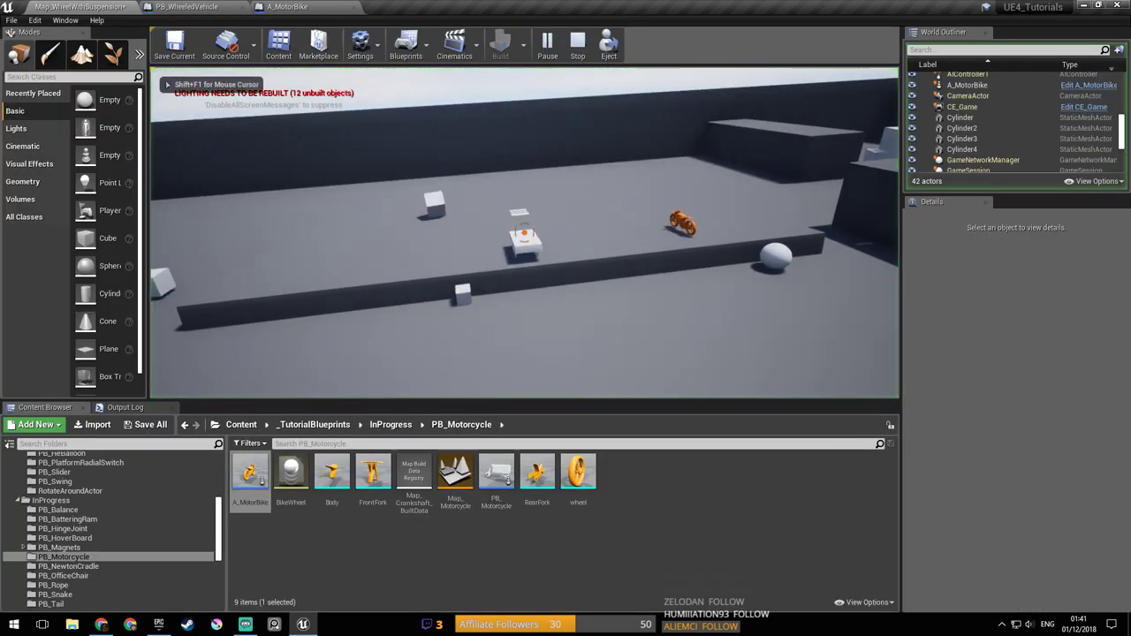
key(w)
key(a)
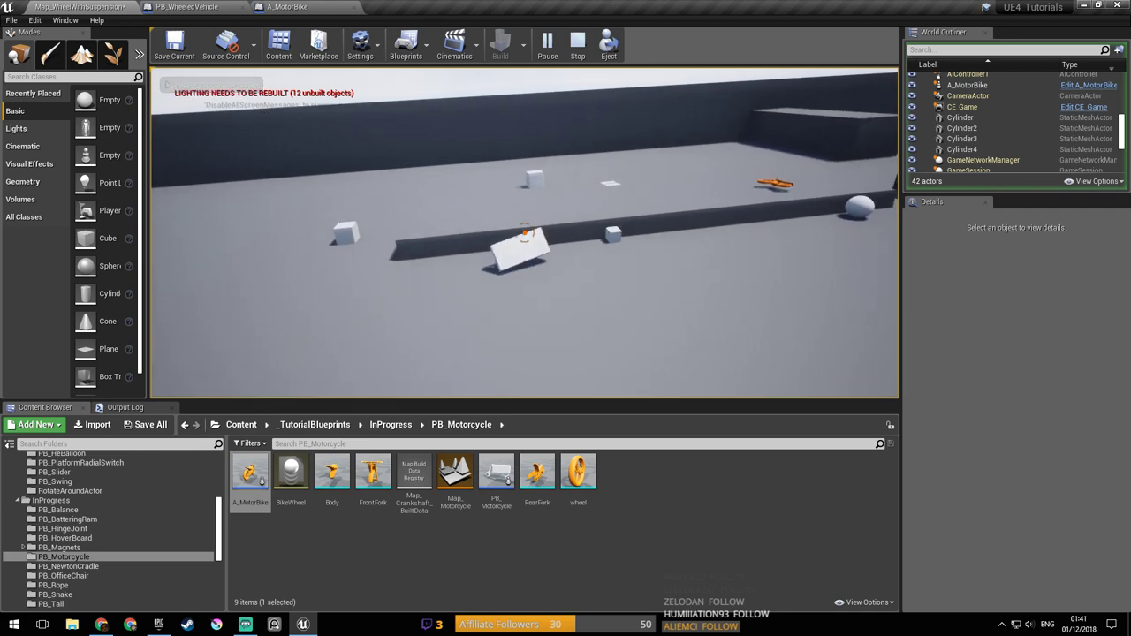
key(shift+F1)
Step: Check the Camera component in the A_MotorBike blueprint's viewport and close that blueprint
click(292, 7)
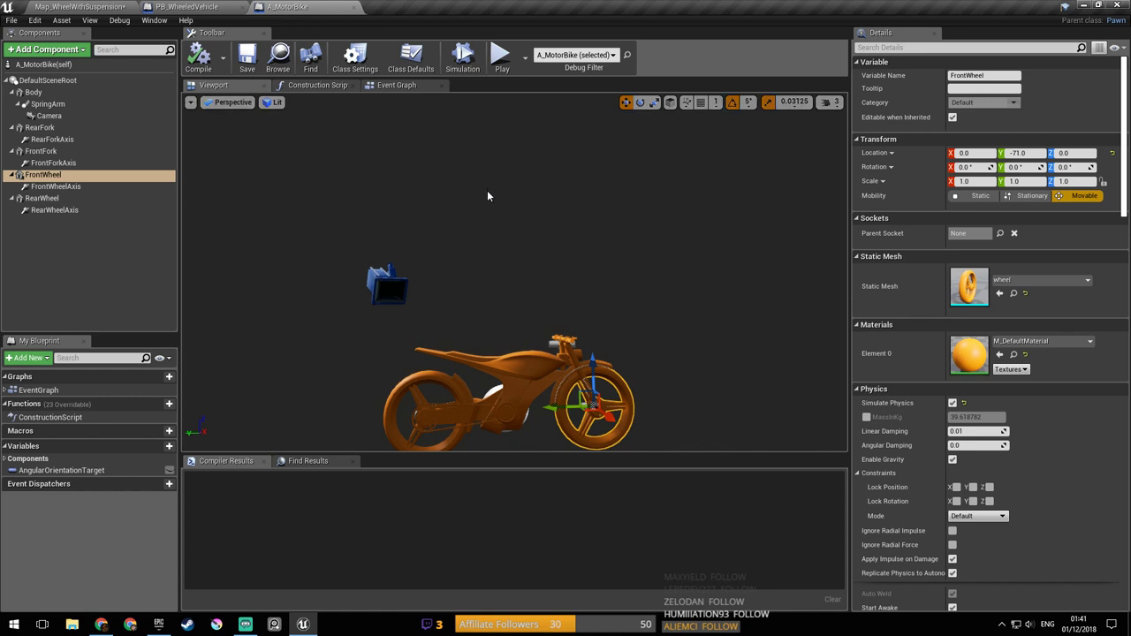
right_drag(356, 275, 356, 276)
click(355, 279)
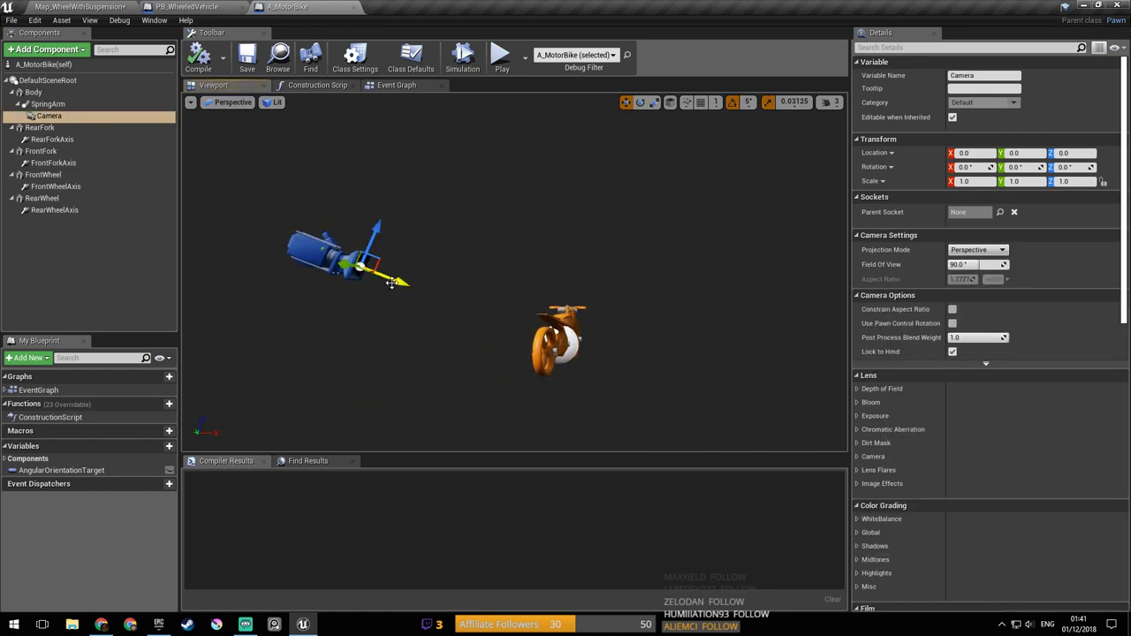
middle_click(295, 5)
Step: Move PB_WheeledVehicle's Camera closer to the vehicle, to an X location of about -123.56, and compile and save the blueprint
right_drag(350, 192, 350, 192)
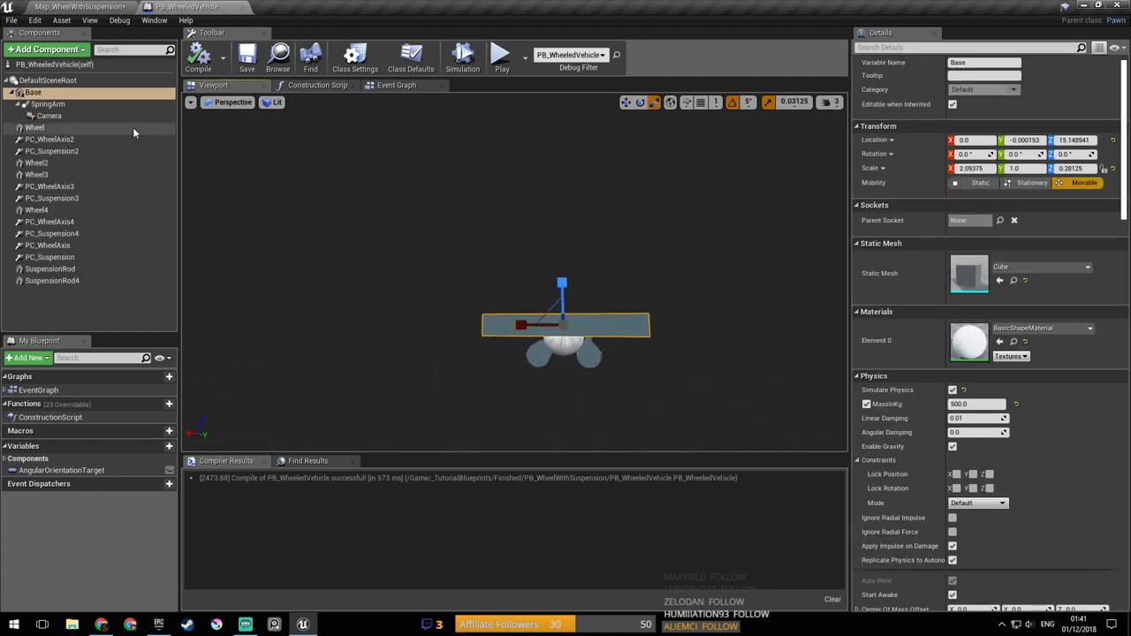
click(49, 115)
key(f)
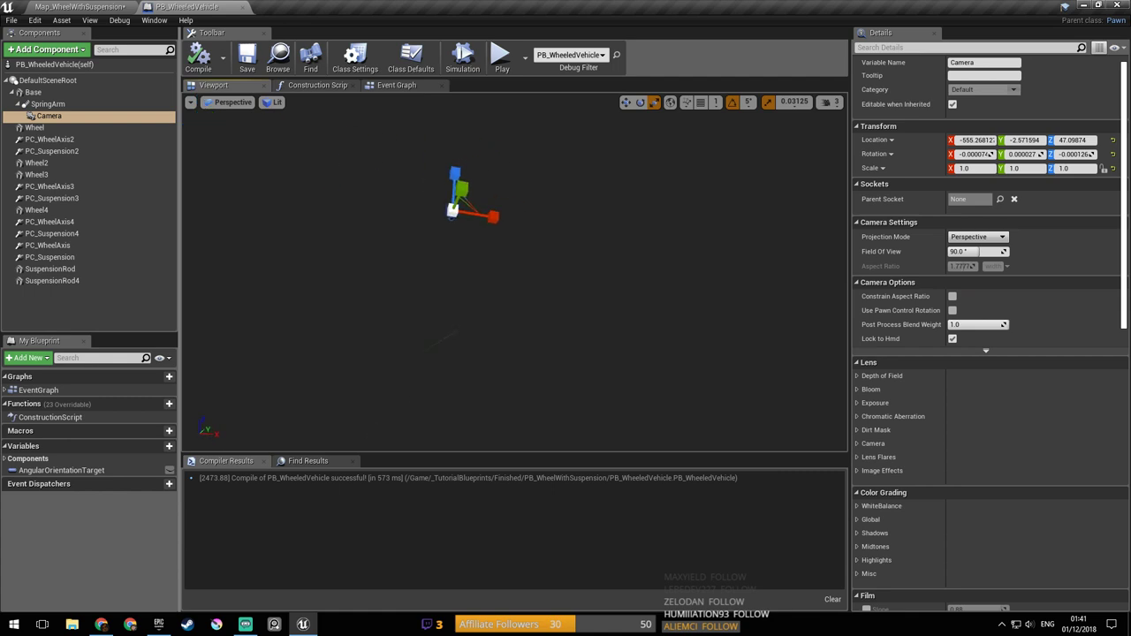
right_drag(611, 139, 652, 137)
click(669, 103)
click(627, 102)
drag(324, 152, 472, 206)
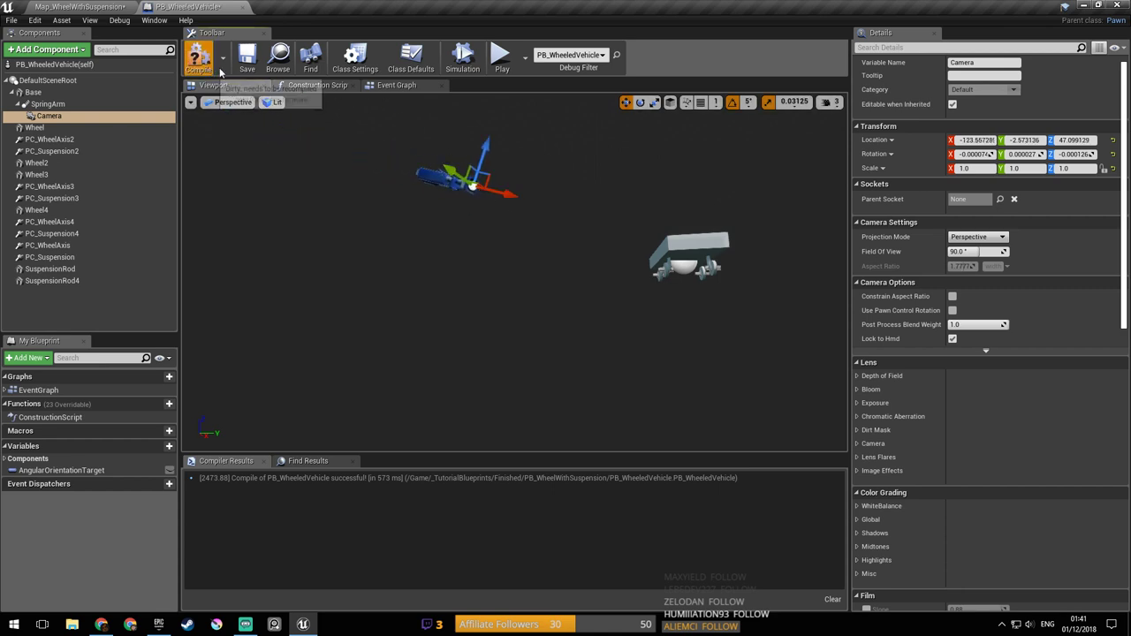
click(248, 63)
Step: Play-test the level with the closer camera, steering the vehicle to the left, and end the session
click(104, 6)
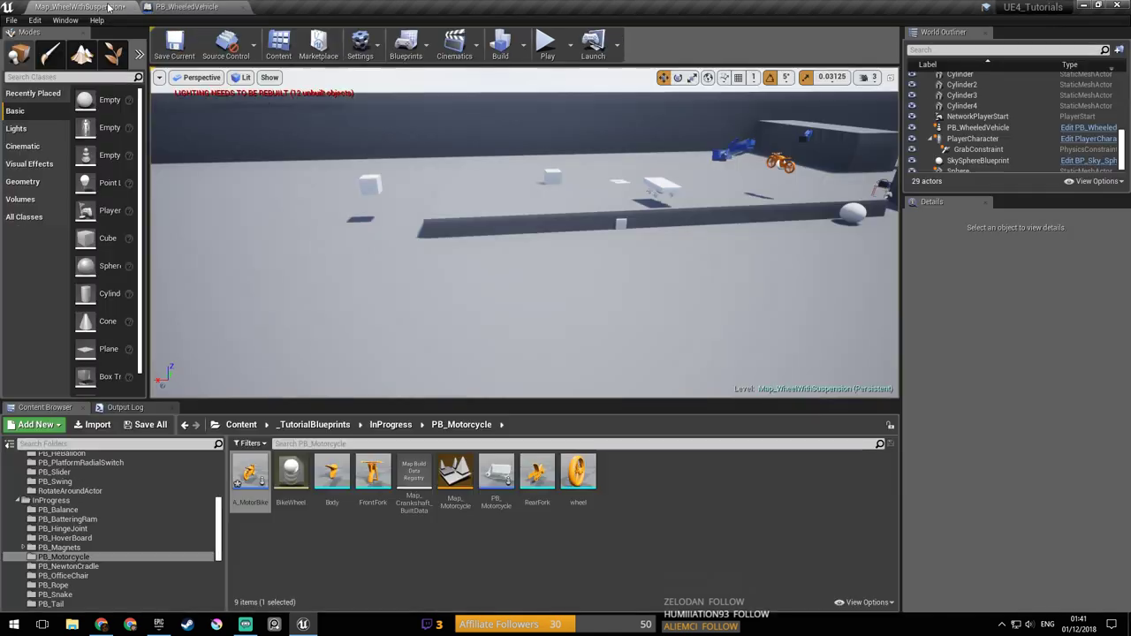
key(alt+p)
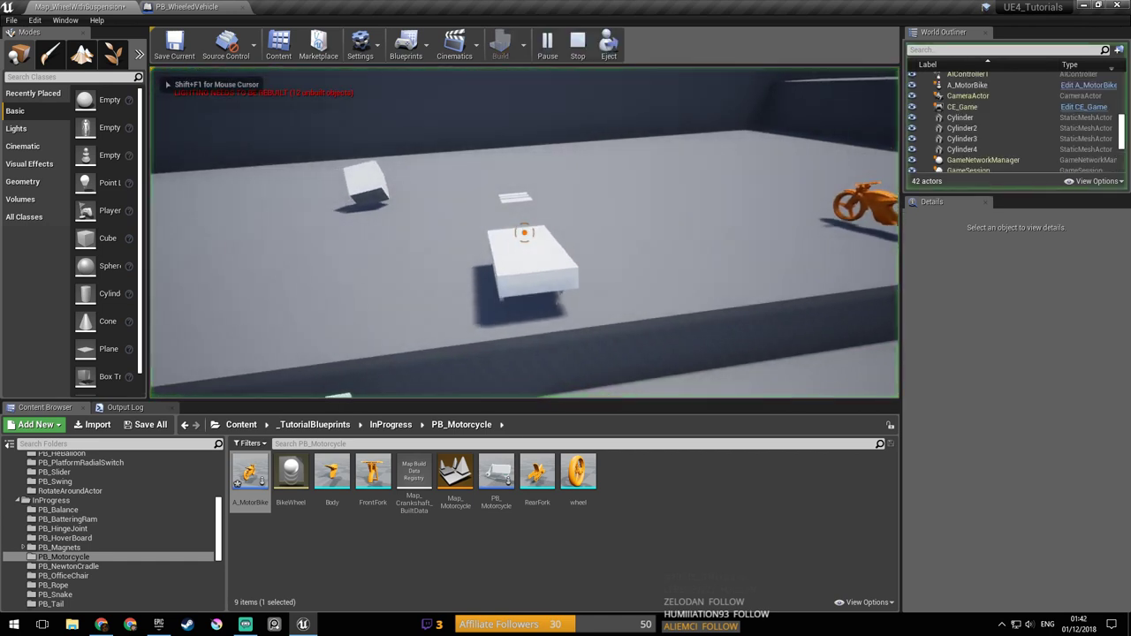
key(a)
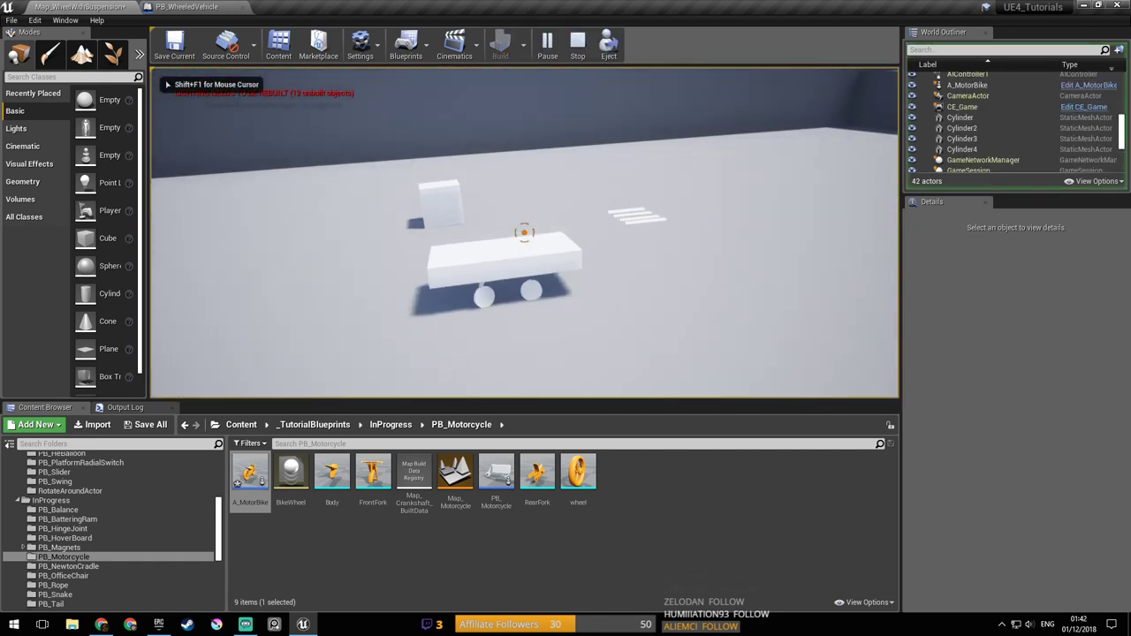
key(a)
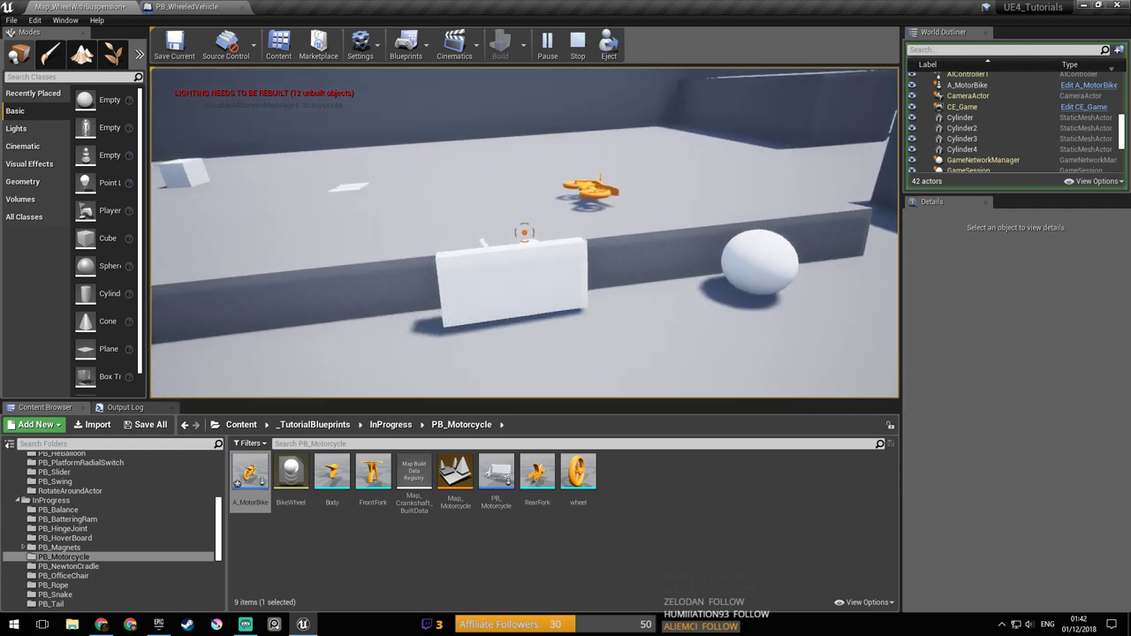
key(Escape)
Step: Play-test the level again, driving the vehicle forward and steering right toward the orange motorbike, and end the session
click(547, 44)
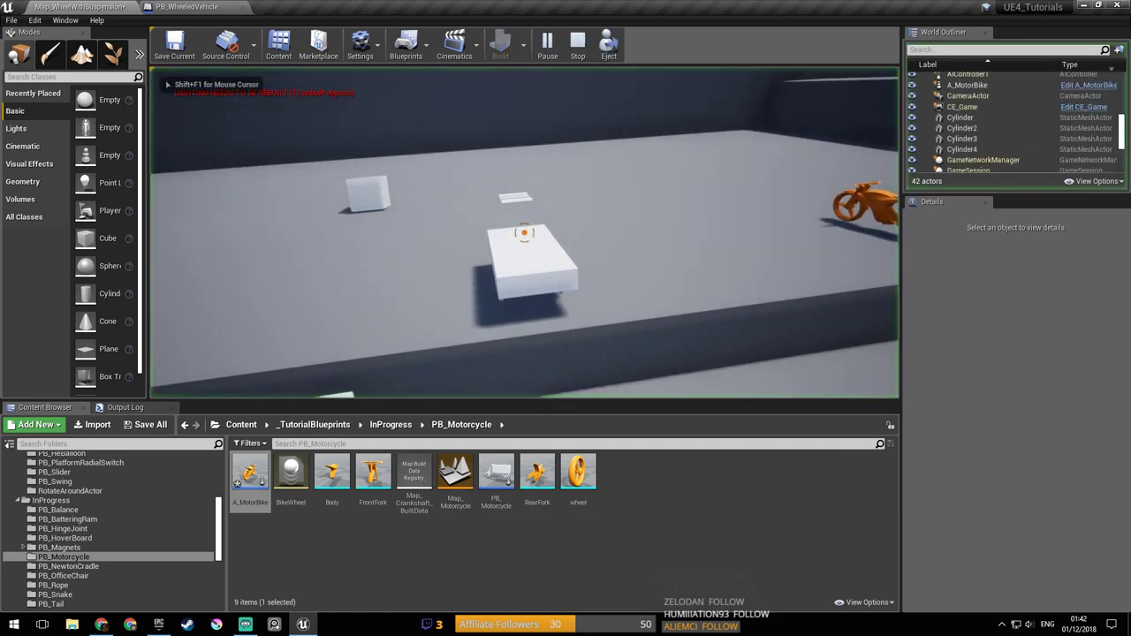
key(w)
key(d)
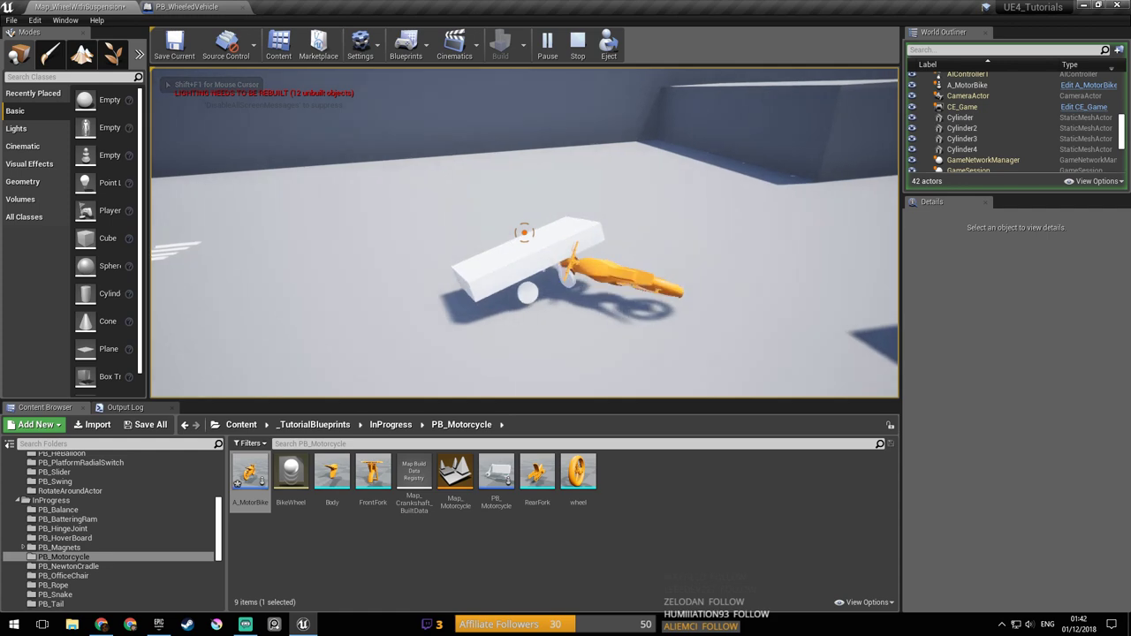
key(Escape)
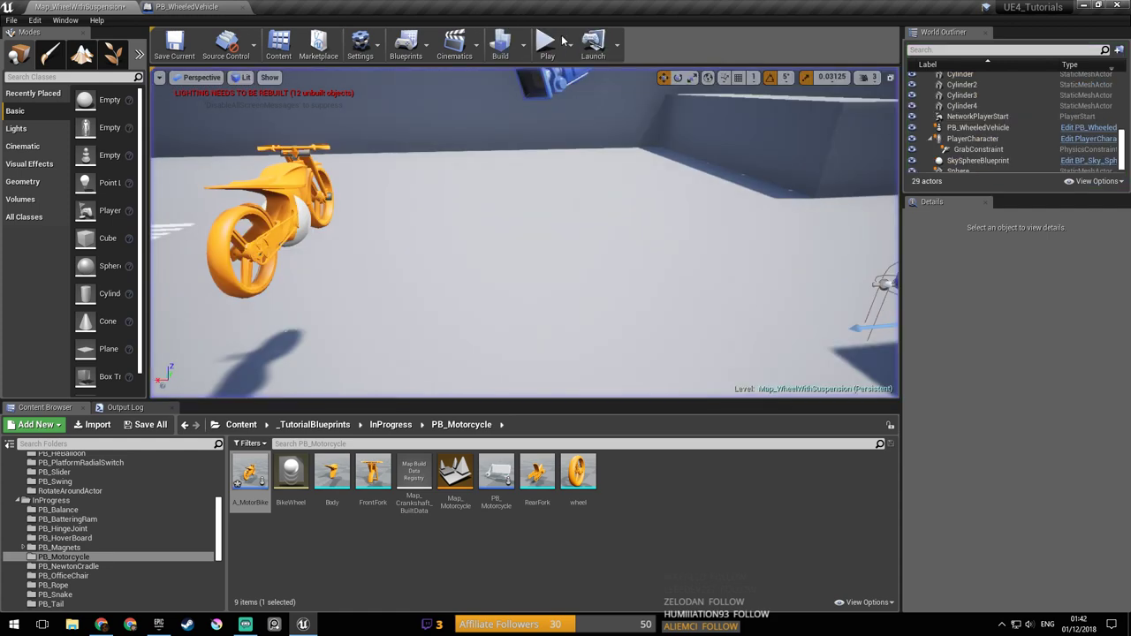
Step: Run two more short play-tests, driving forward and steering the vehicle to the right, and end each session
click(545, 42)
key(w)
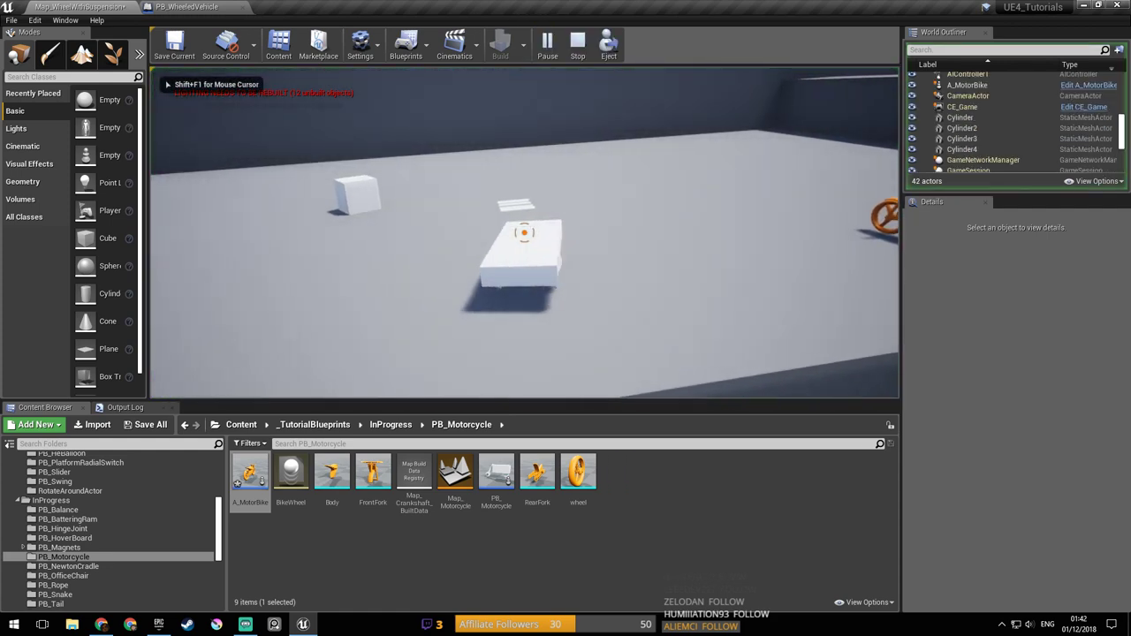
key(d)
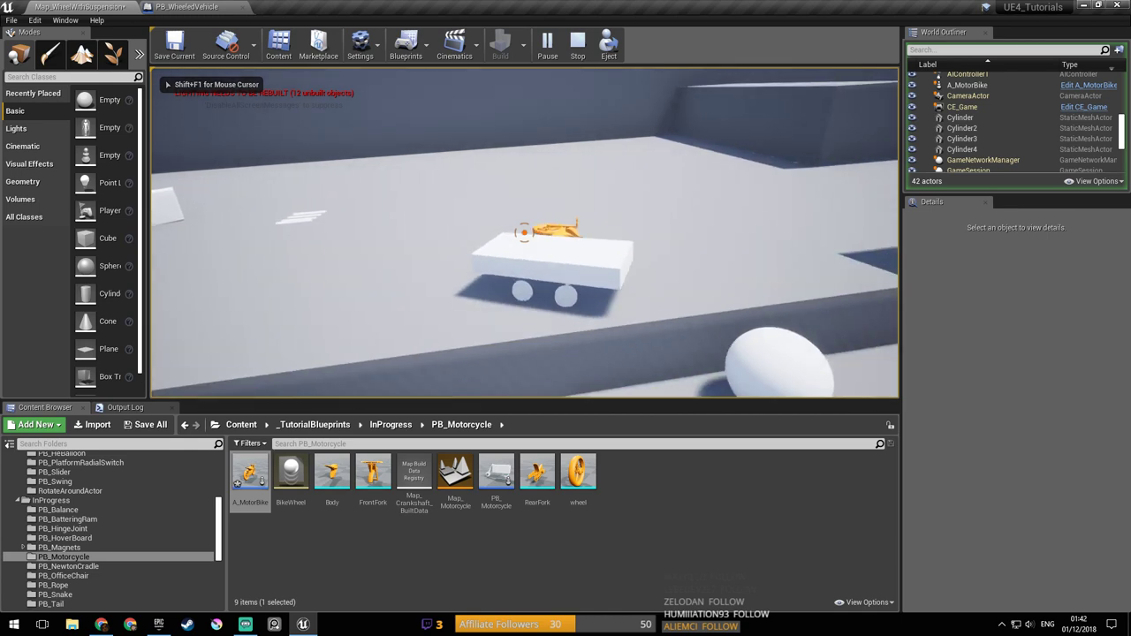
key(Escape)
click(545, 43)
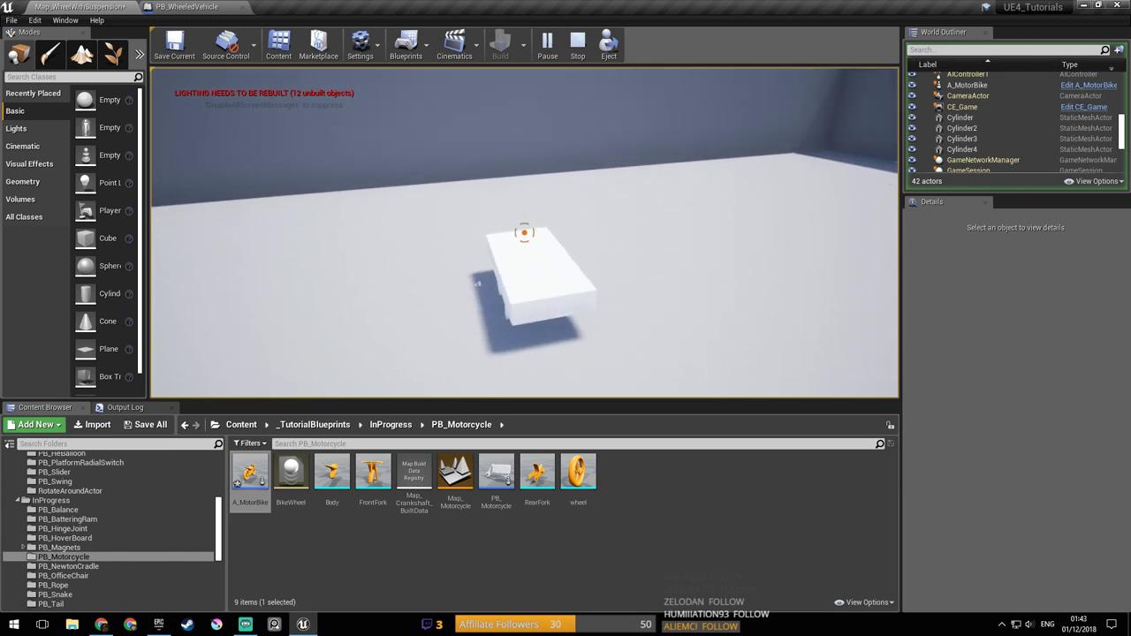
key(Escape)
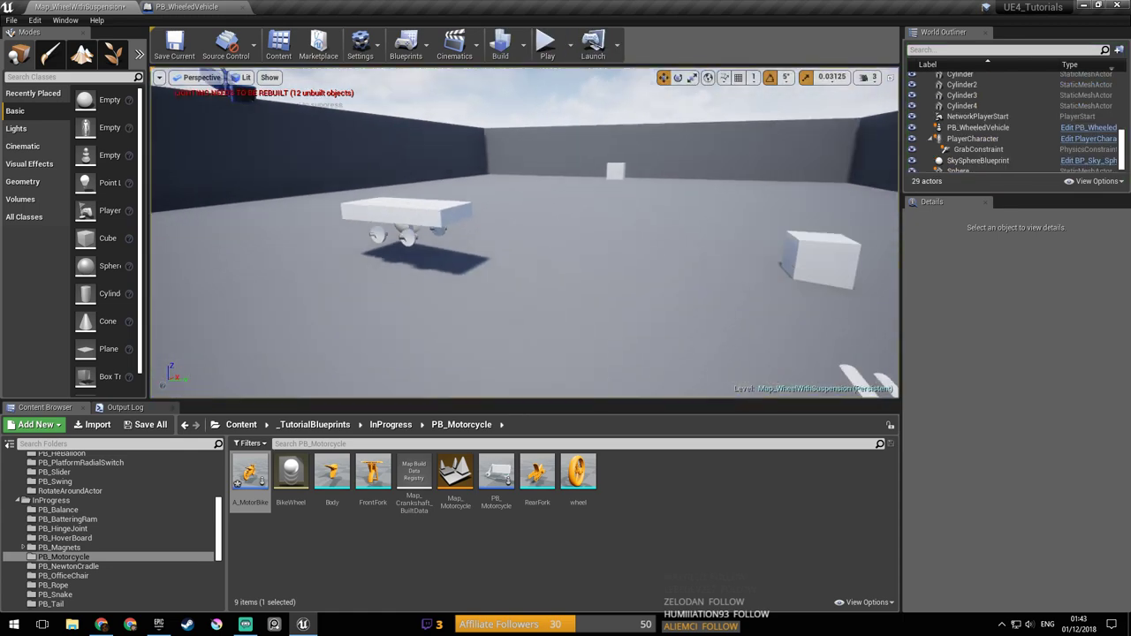
Step: Examine the wheels and suspension rods beneath the vehicle in the level and in PB_WheeledVehicle's viewport
key(w)
right_drag(525, 234, 469, 232)
right_drag(517, 179, 522, 179)
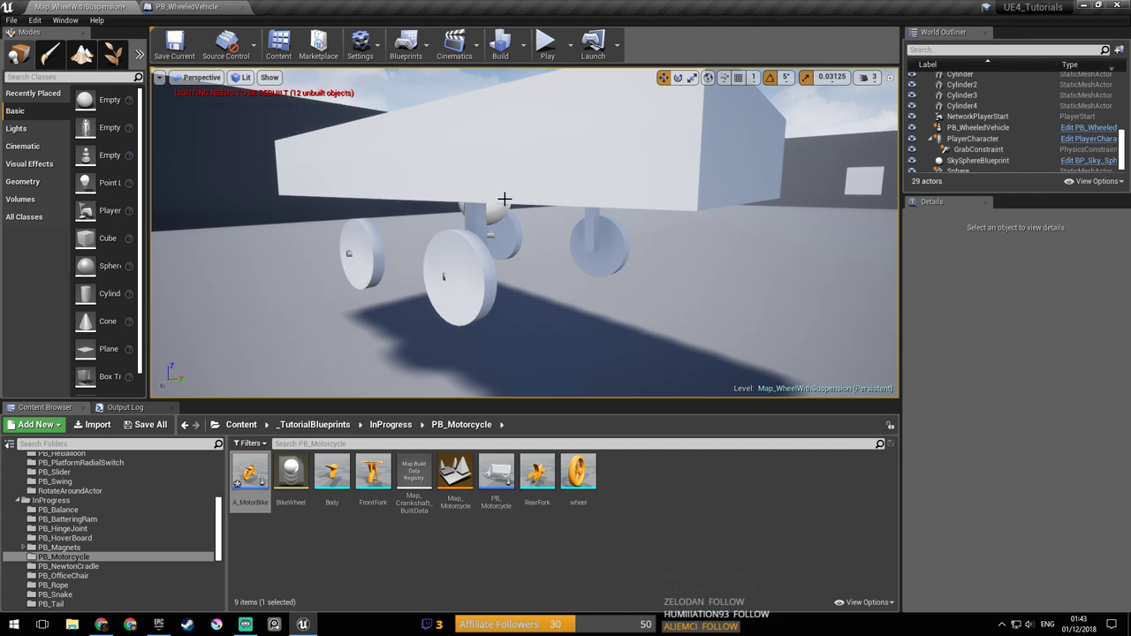
click(187, 7)
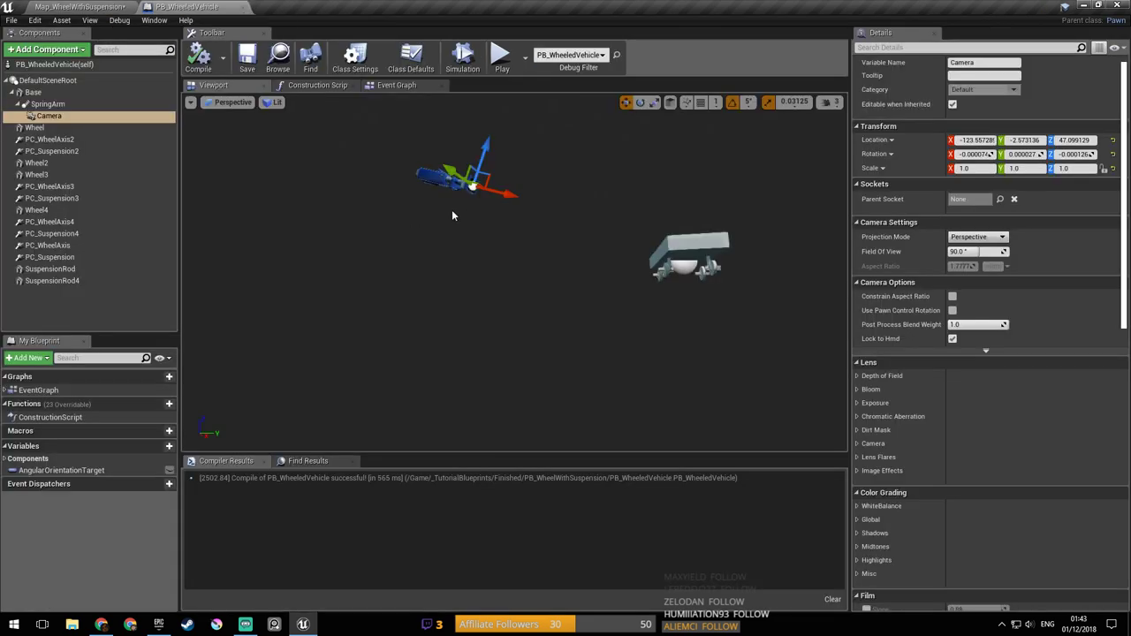
key(w)
mouse_move(448, 159)
right_down()
mouse_move(522, 142)
mouse_move(592, 149)
mouse_move(508, 144)
mouse_move(446, 159)
right_up()
key(d)
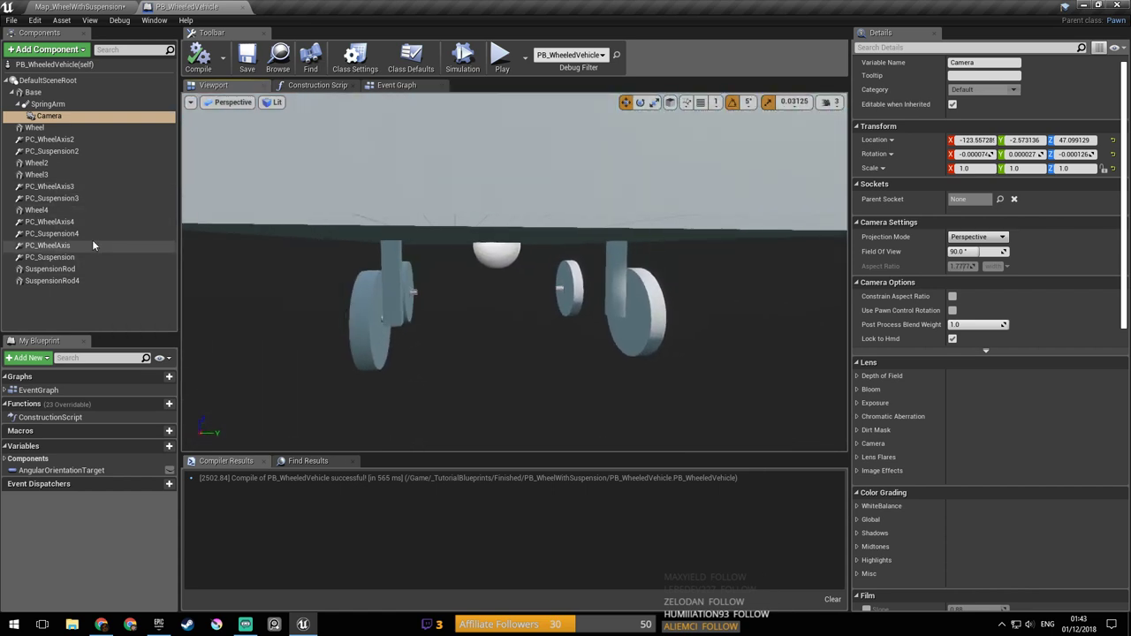
Step: Review the PC_WheelAxis constraint's linear limits, angular limits and angular motor settings against its wheel in the viewport
click(92, 248)
right_drag(497, 291, 473, 293)
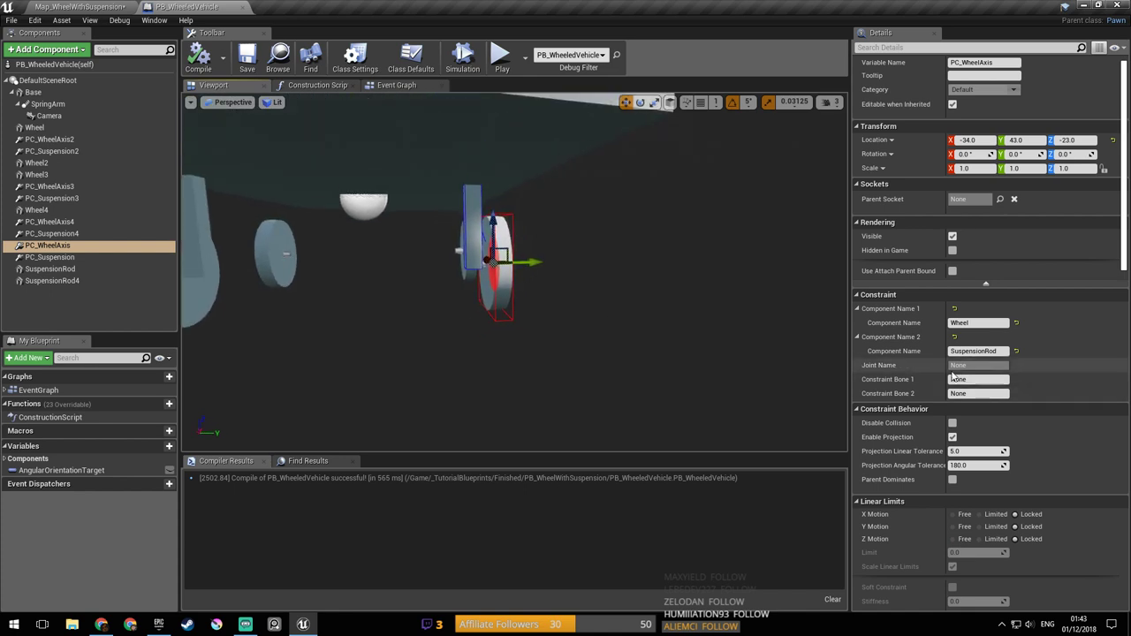
scroll(1068, 351, down, 6)
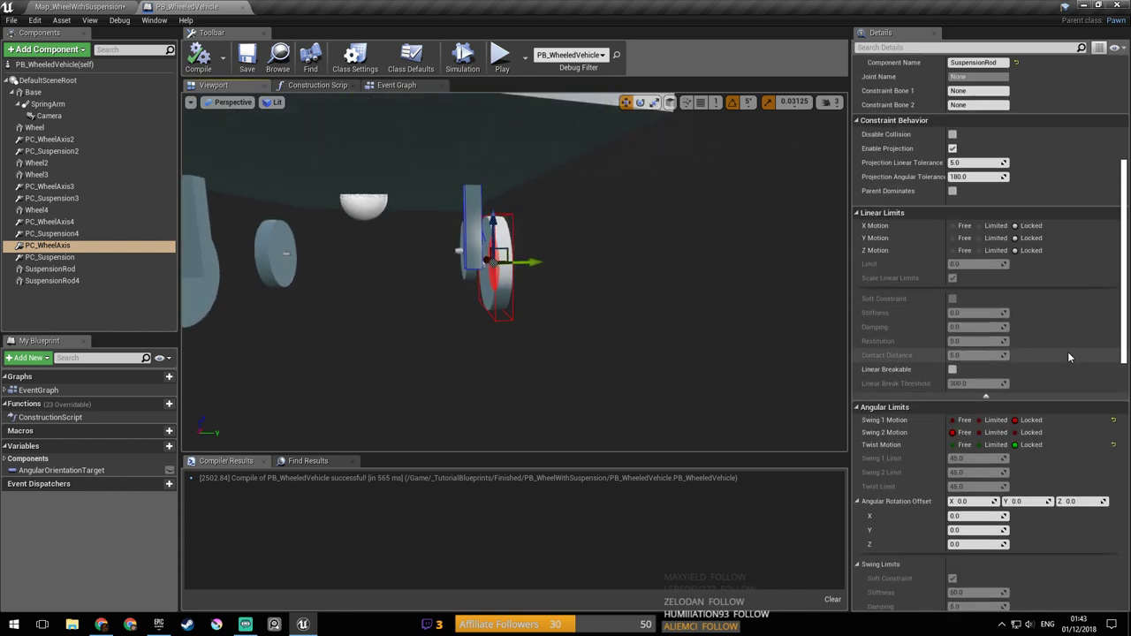
scroll(1083, 356, down, 1)
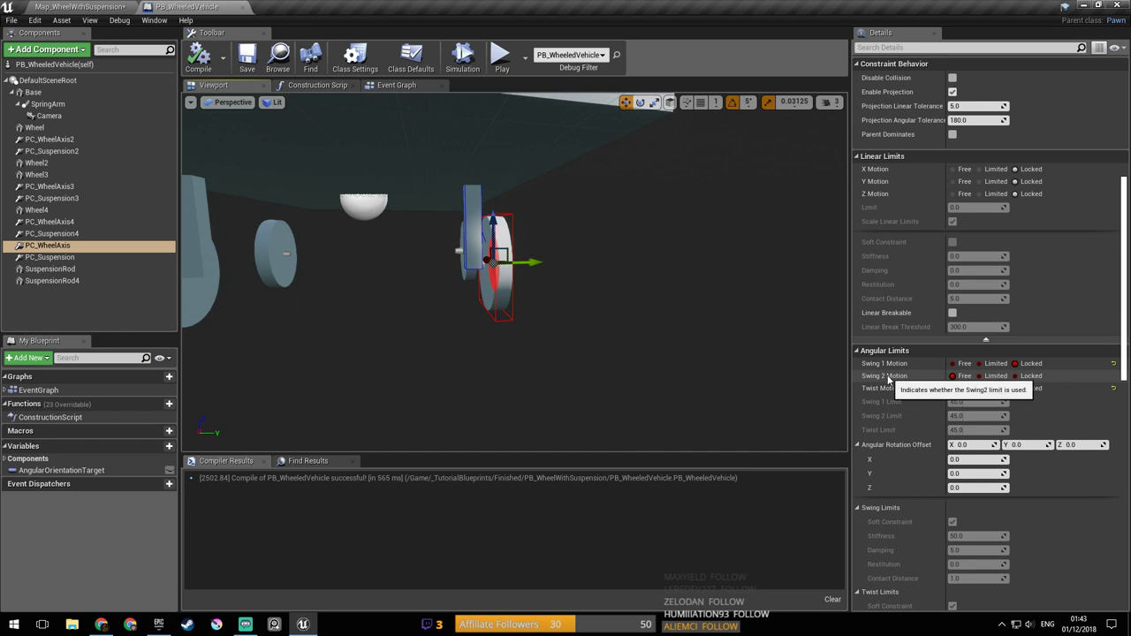
right_drag(638, 296, 698, 296)
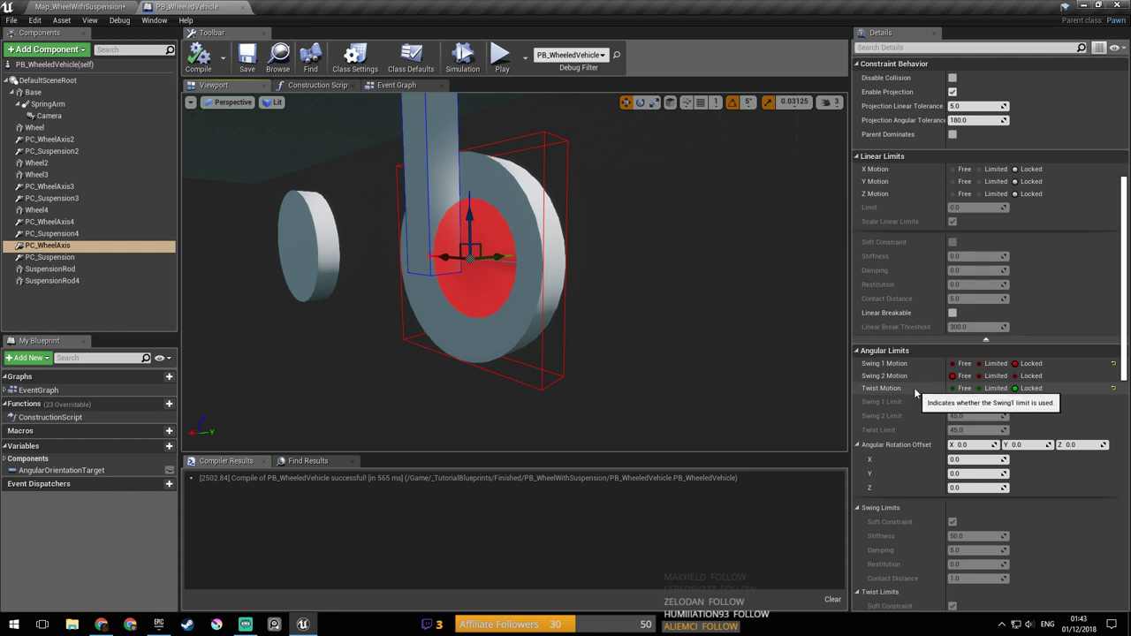
click(1027, 389)
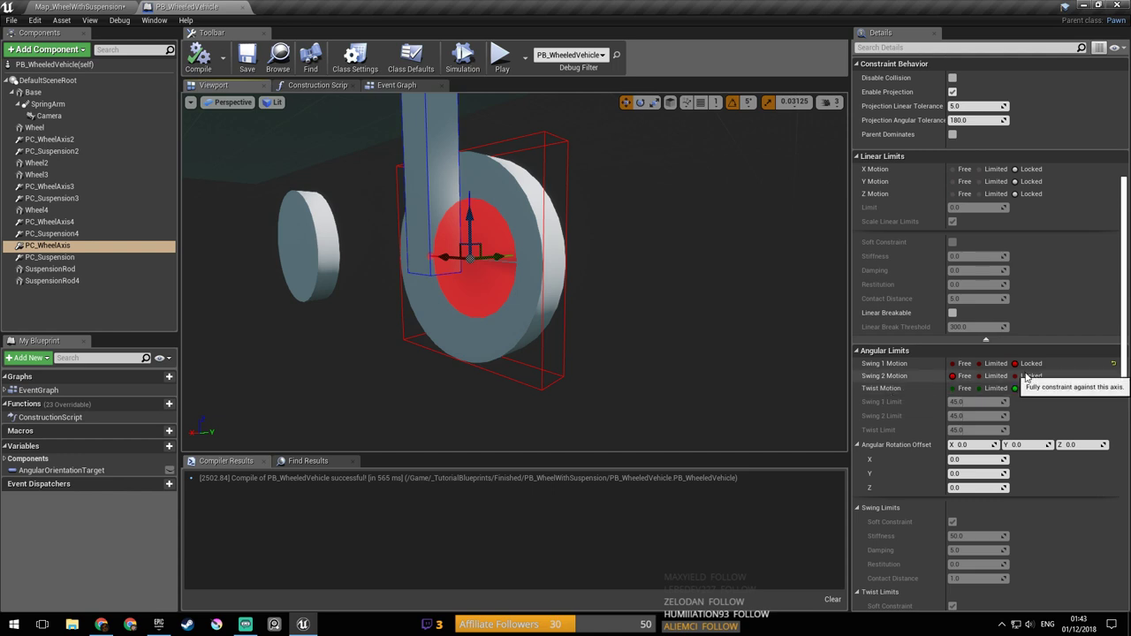
scroll(1070, 387, down, 10)
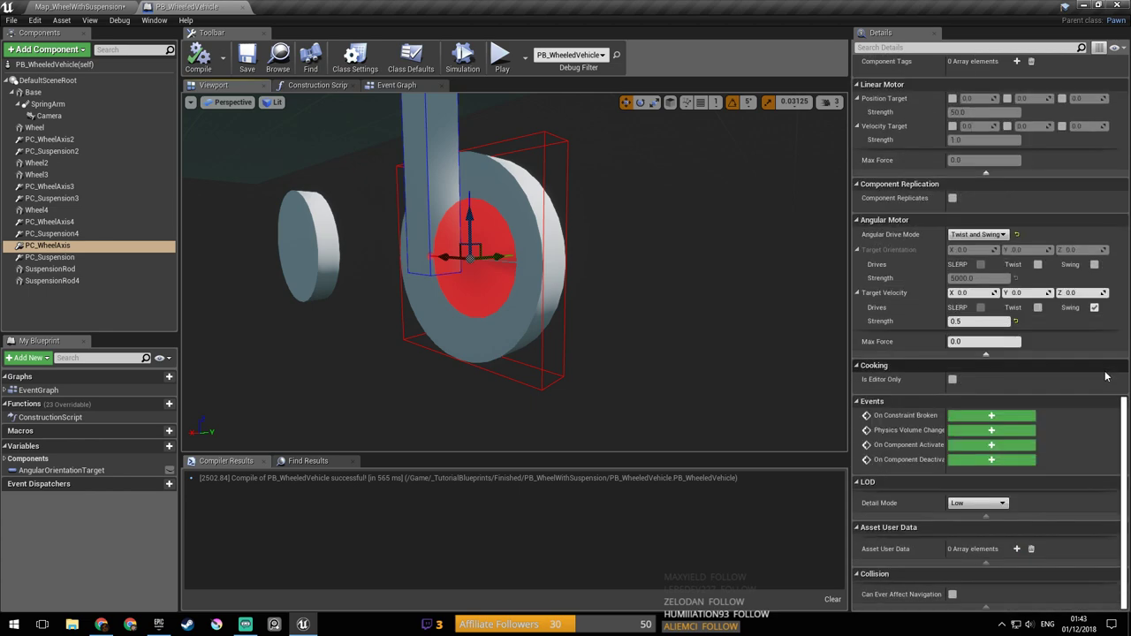
scroll(1101, 380, up, 1)
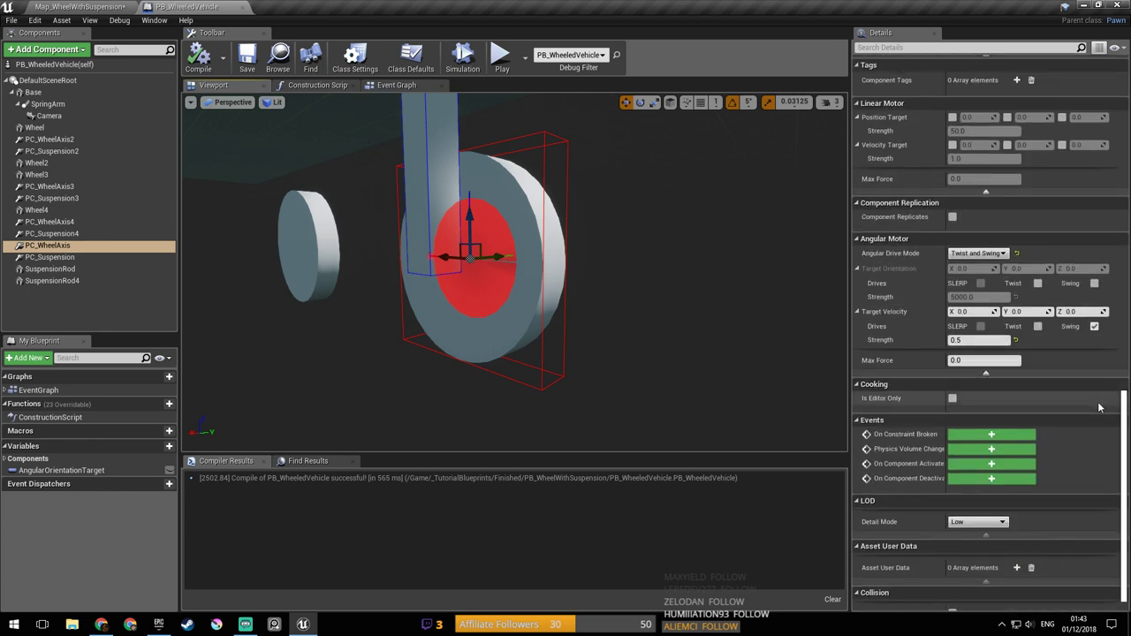
scroll(1100, 407, up, 2)
scroll(1092, 419, up, 3)
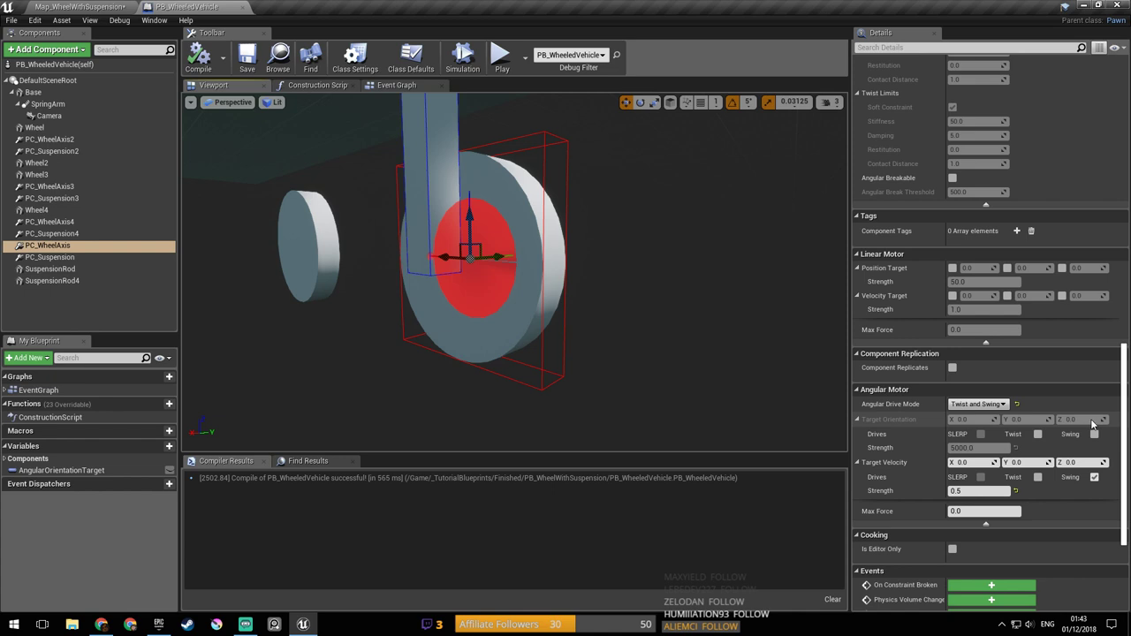
scroll(1092, 425, up, 10)
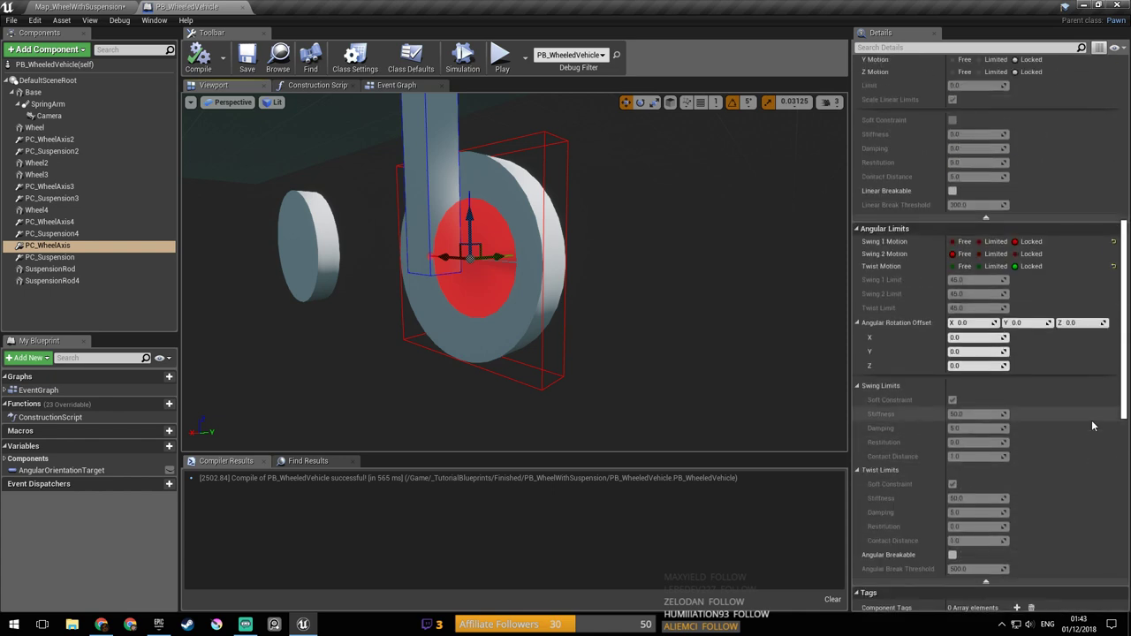
right_drag(683, 318, 256, 236)
Step: In PC_WheelAxis's angular limits, set Swing 2 Motion to Locked and Twist Motion to Free
click(74, 248)
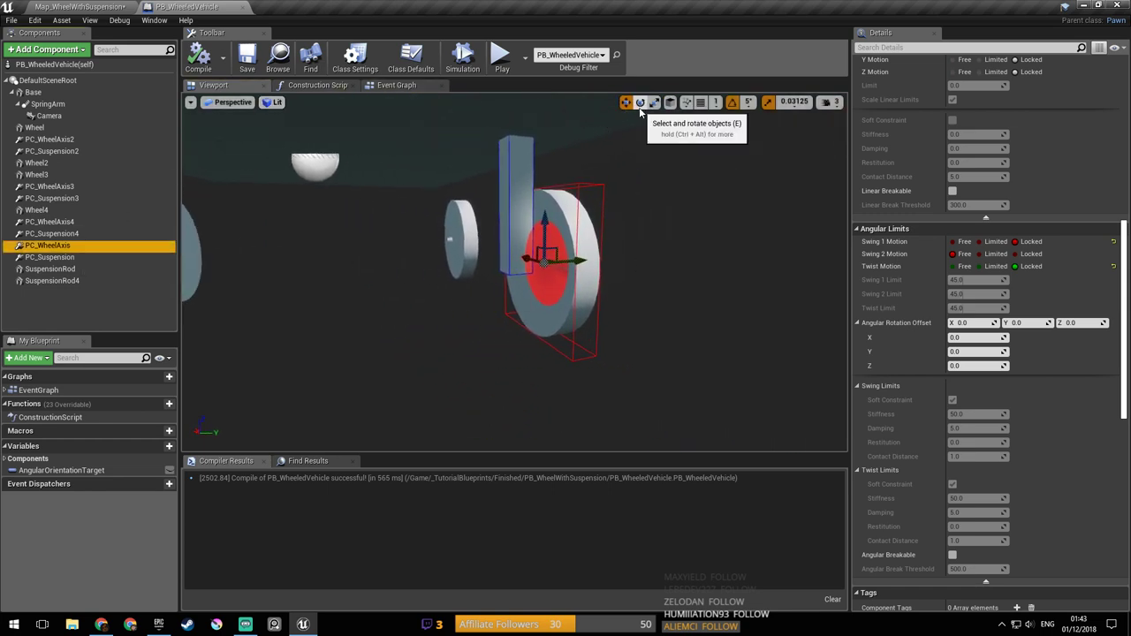
click(1026, 255)
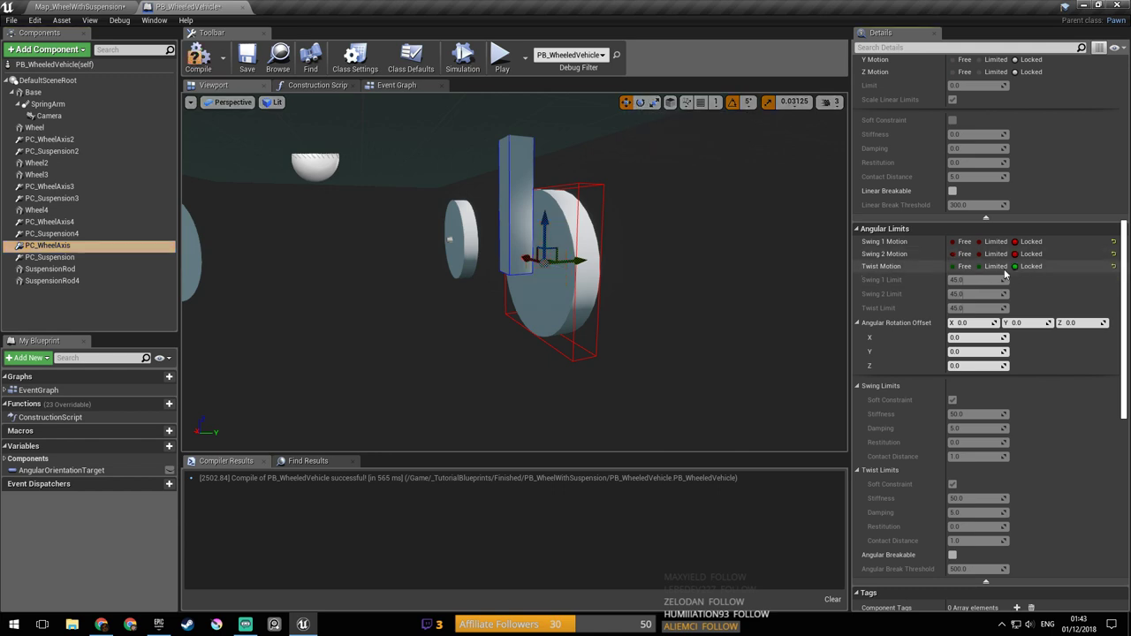
click(974, 270)
Step: Examine the PC_WheelAxis constraint's twist axis against its wheel and suspension rod from several angles in the viewport
key(d)
right_drag(689, 271, 637, 338)
key(w)
key(s)
key(a)
key(w)
key(a)
right_drag(598, 238, 579, 222)
key(d)
right_drag(668, 168, 605, 184)
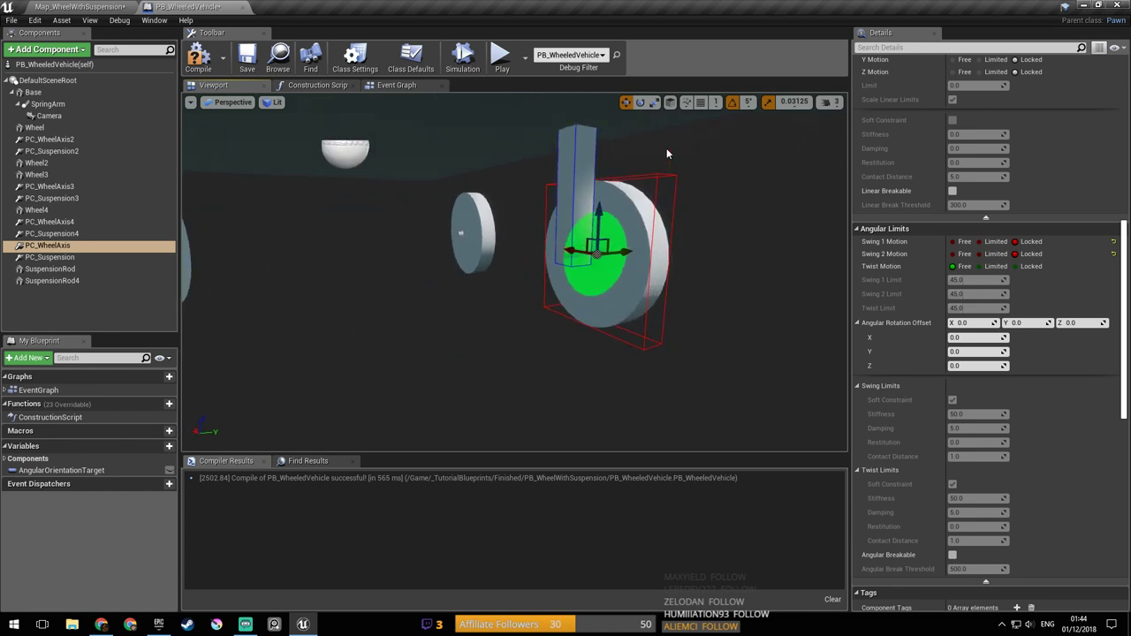
Step: Rotate the PC_WheelAxis constraint about a quarter turn in positive yaw to align its twist axis with the wheel's axle, and save
click(641, 102)
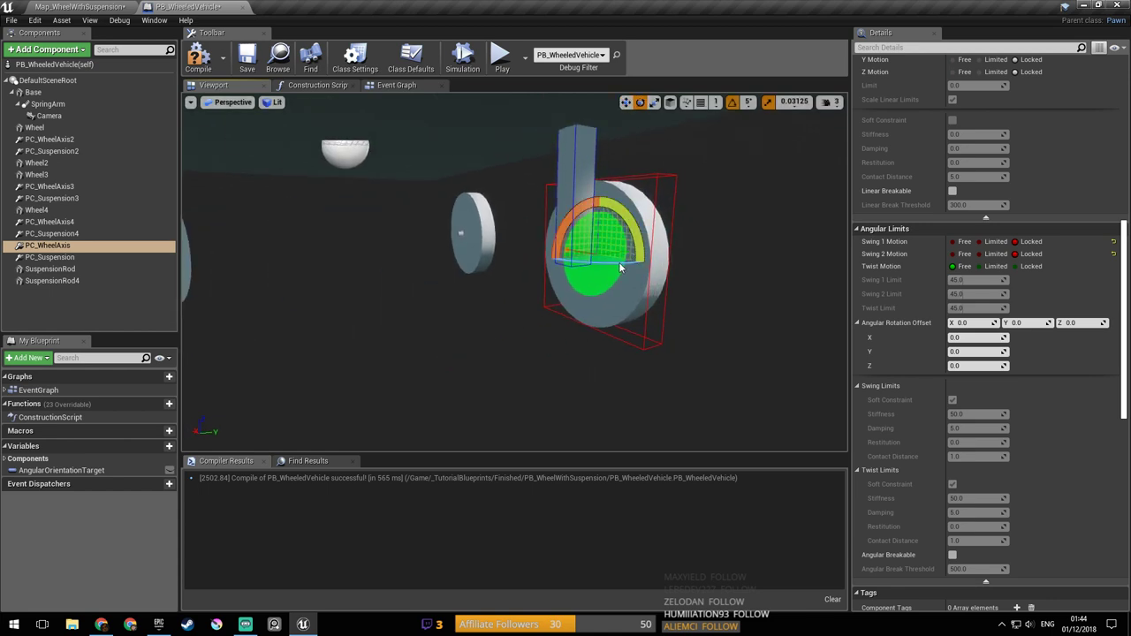
right_drag(606, 269, 639, 346)
key(e)
key(w)
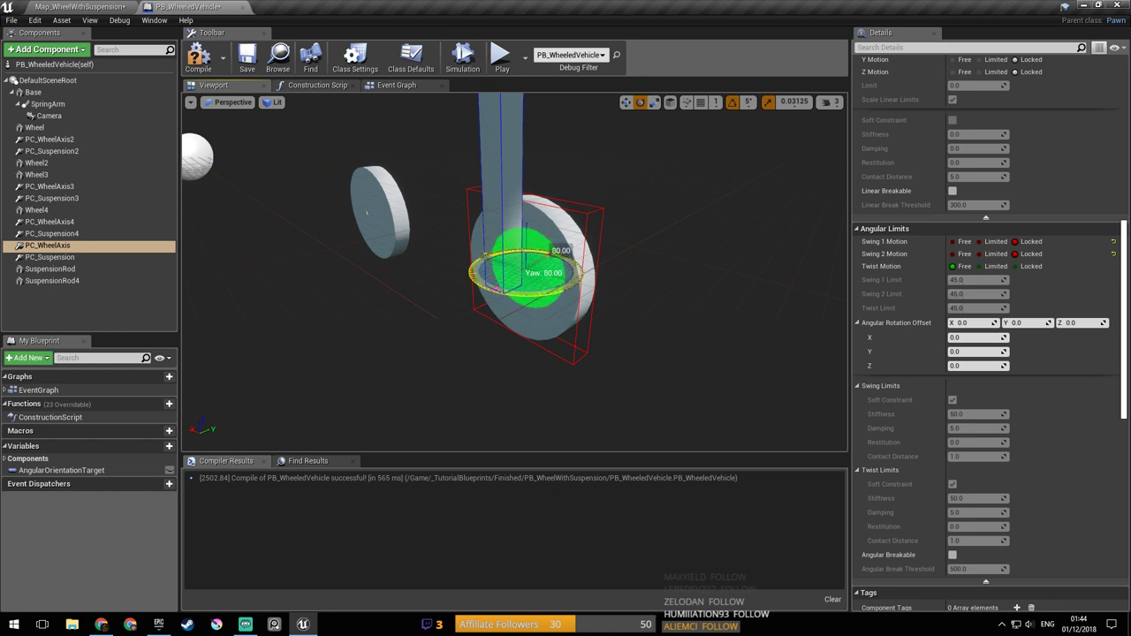
drag(552, 293, 557, 293)
right_drag(622, 293, 609, 293)
key(d)
key(ctrl+s)
alt+drag(610, 299, 609, 295)
key(ctrl+s)
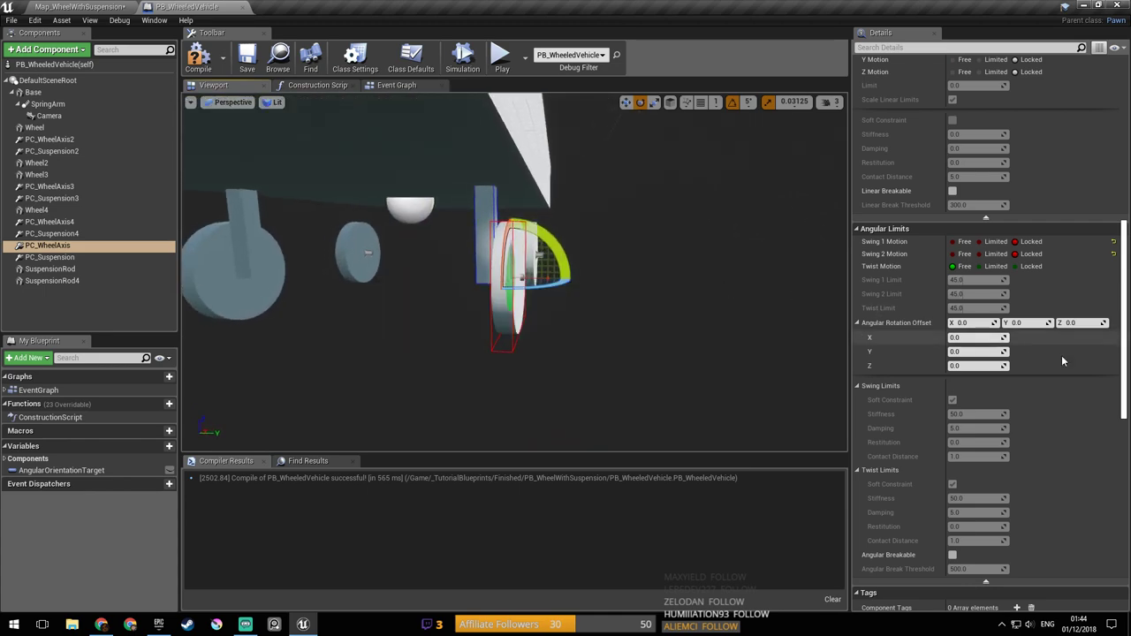
Step: In PC_WheelAxis's angular motor, disable the Swing drive for Target Velocity and enable the Twist drive instead
scroll(1071, 389, down, 10)
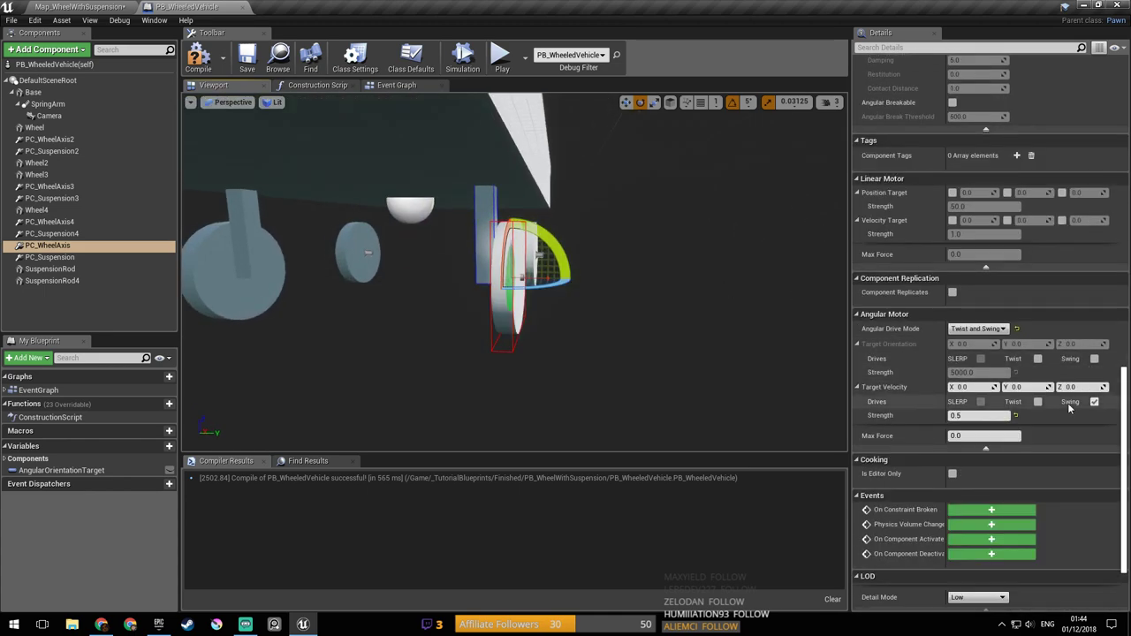
click(1094, 401)
click(1038, 401)
right_drag(672, 340, 677, 335)
key(a)
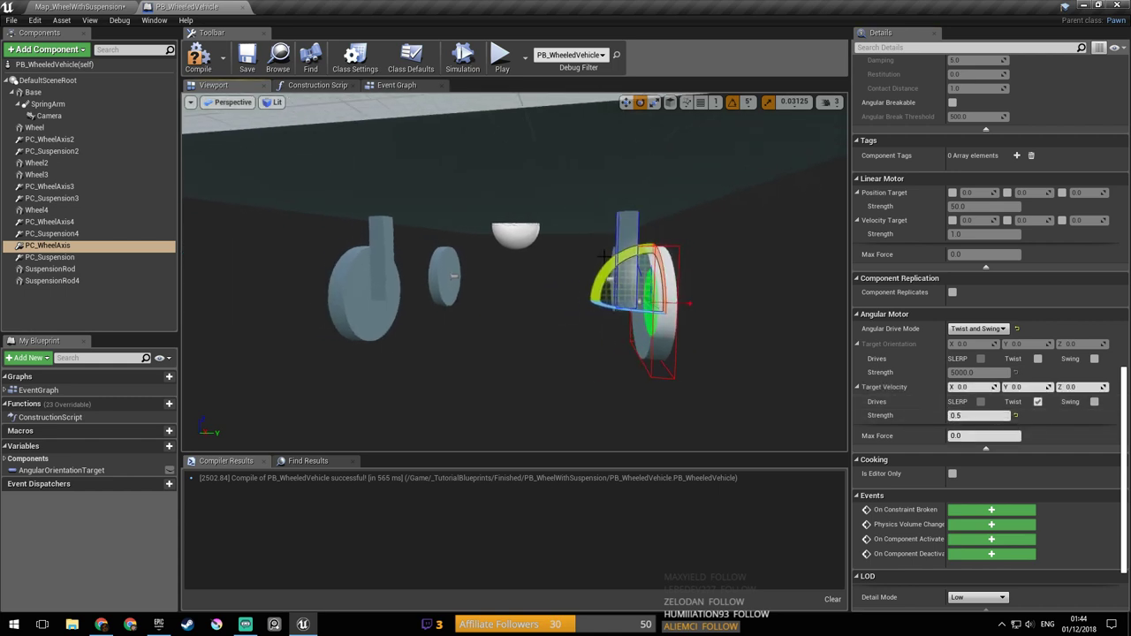
Step: In PC_WheelAxis4's angular limits, set Swing 2 Motion to Locked and Twist Motion to Free
key(d)
mouse_move(376, 189)
right_down()
mouse_move(340, 189)
mouse_move(375, 189)
right_up()
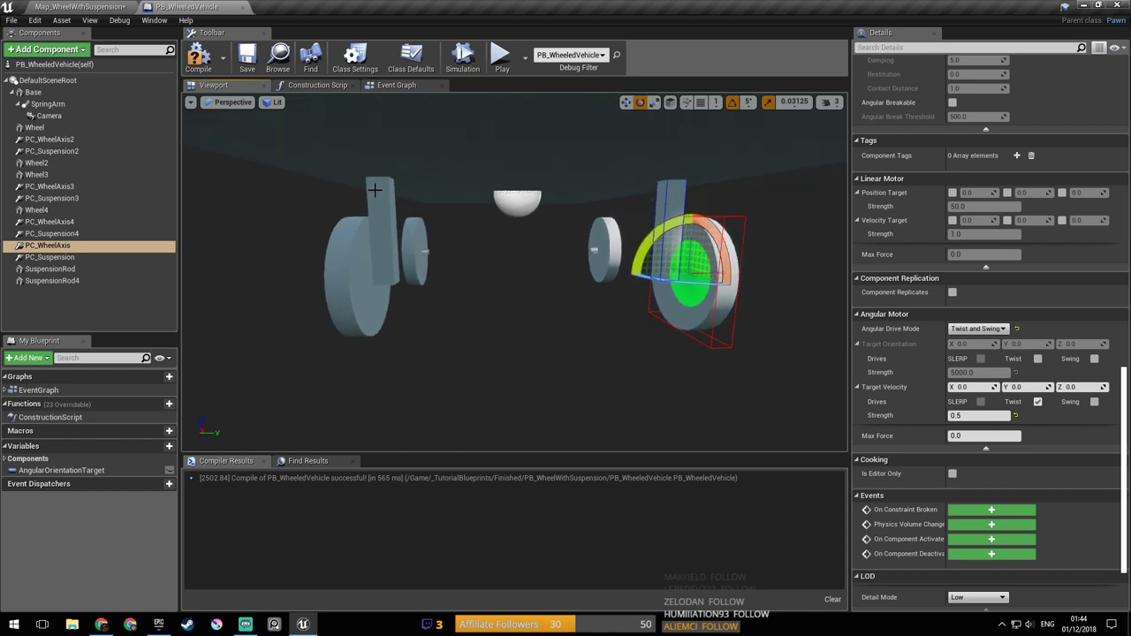
click(90, 226)
key(a)
right_drag(622, 302, 671, 292)
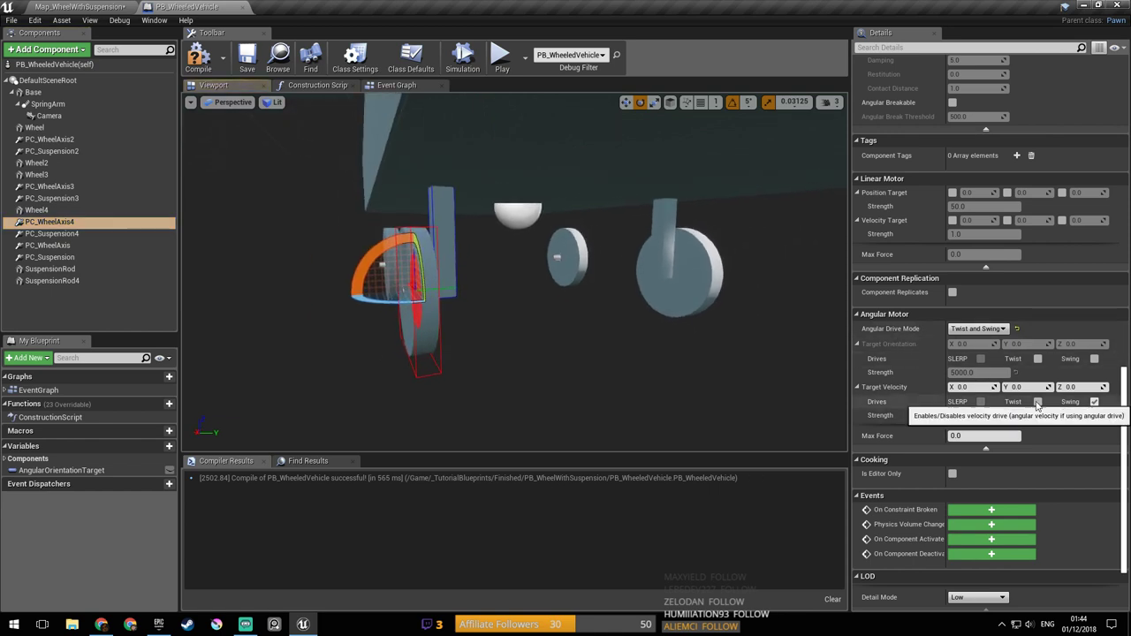
scroll(1082, 442, up, 10)
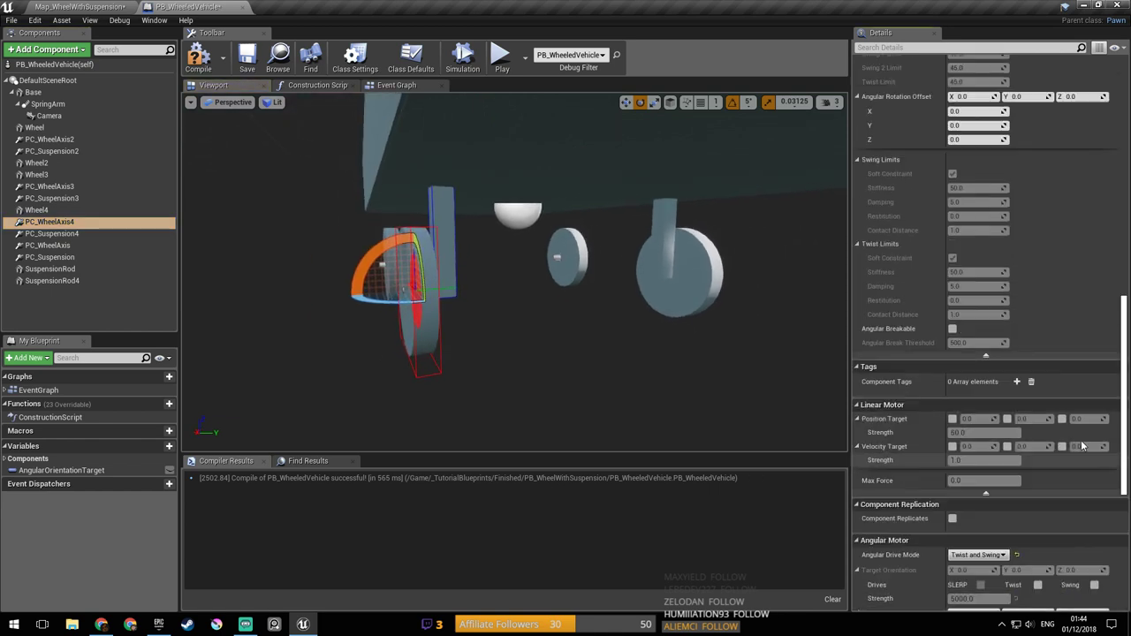
scroll(1080, 446, up, 3)
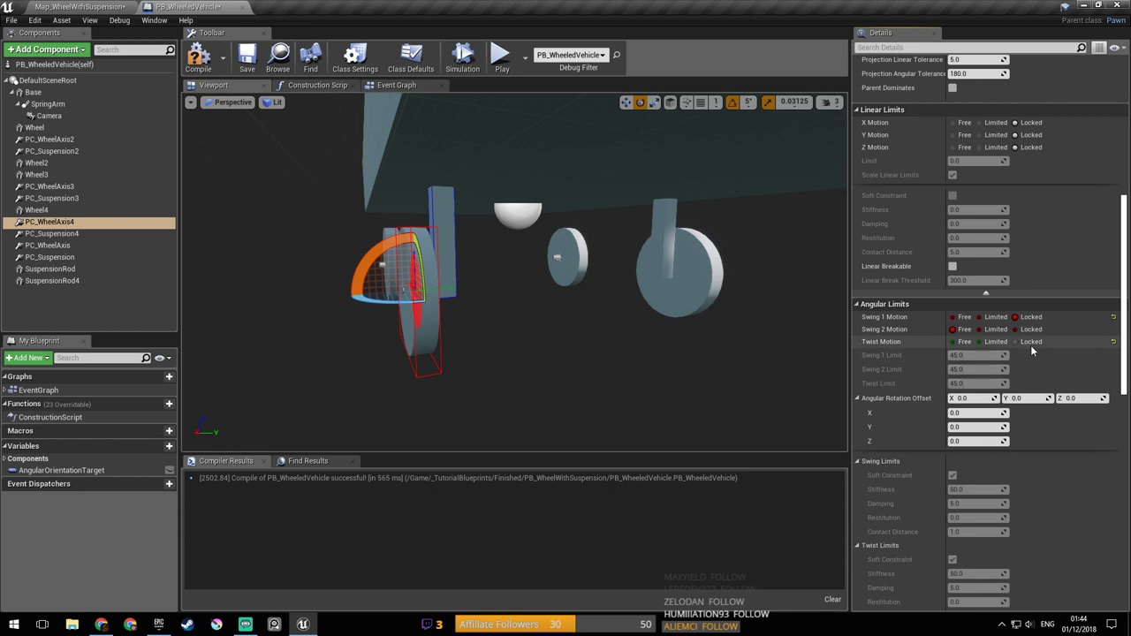
click(968, 343)
Step: Rotate the PC_WheelAxis4 constraint about a quarter turn in negative yaw to match its wheel's axle, and compile and save the blueprint
alt+drag(618, 345, 822, 336)
right_drag(619, 327, 470, 339)
drag(474, 304, 438, 288)
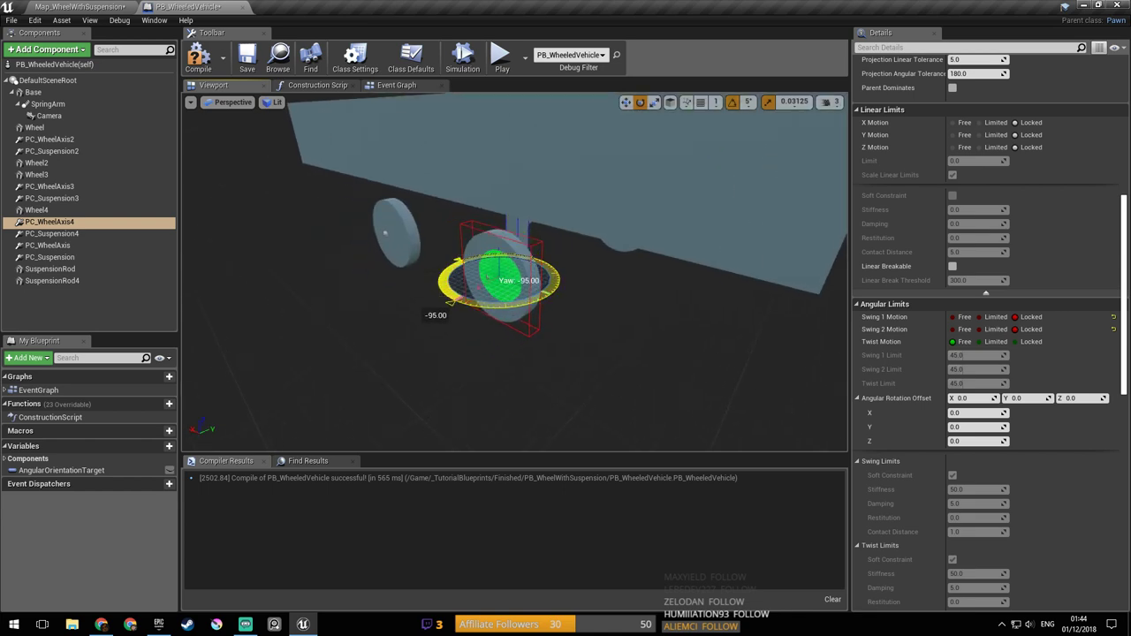
key(ctrl+s)
right_drag(477, 353, 500, 328)
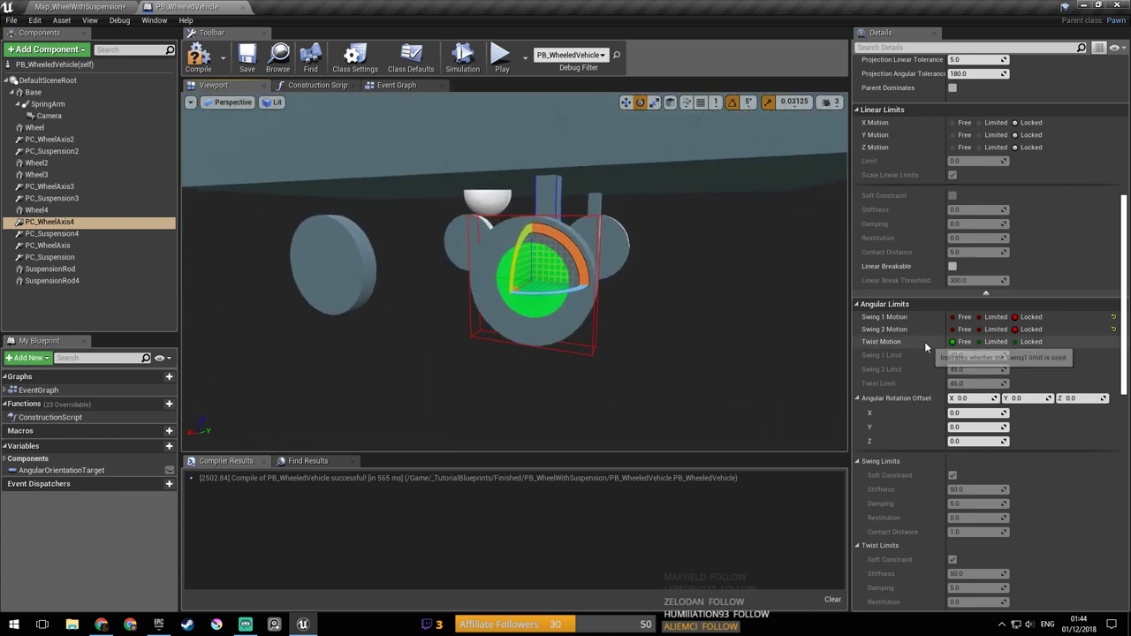
right_drag(507, 245, 570, 244)
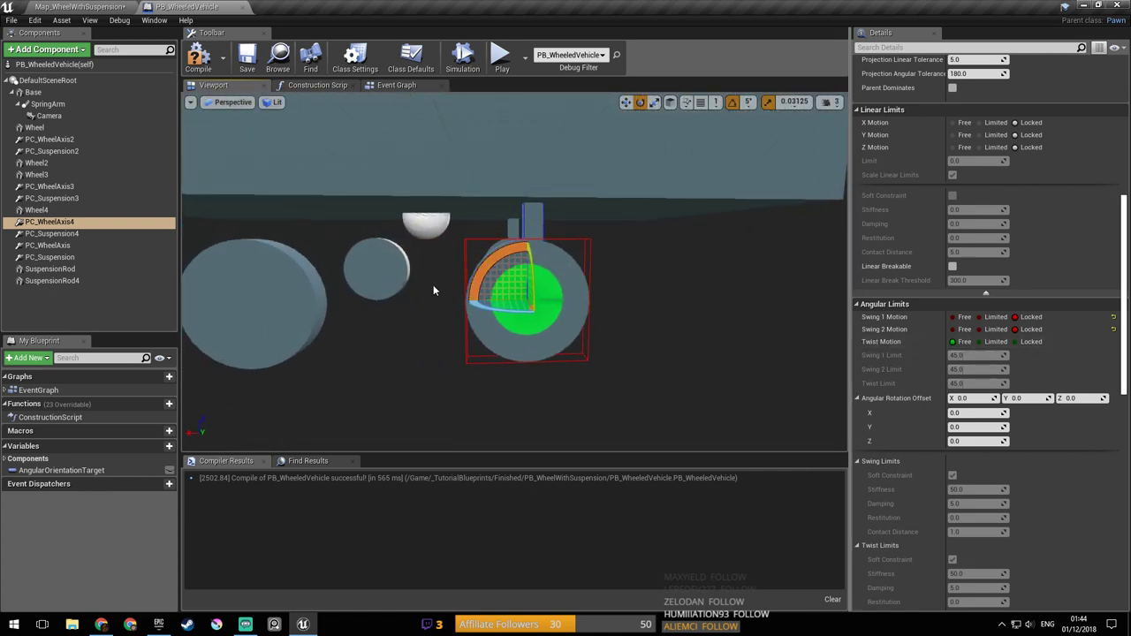
right_drag(588, 299, 584, 305)
right_drag(474, 298, 397, 274)
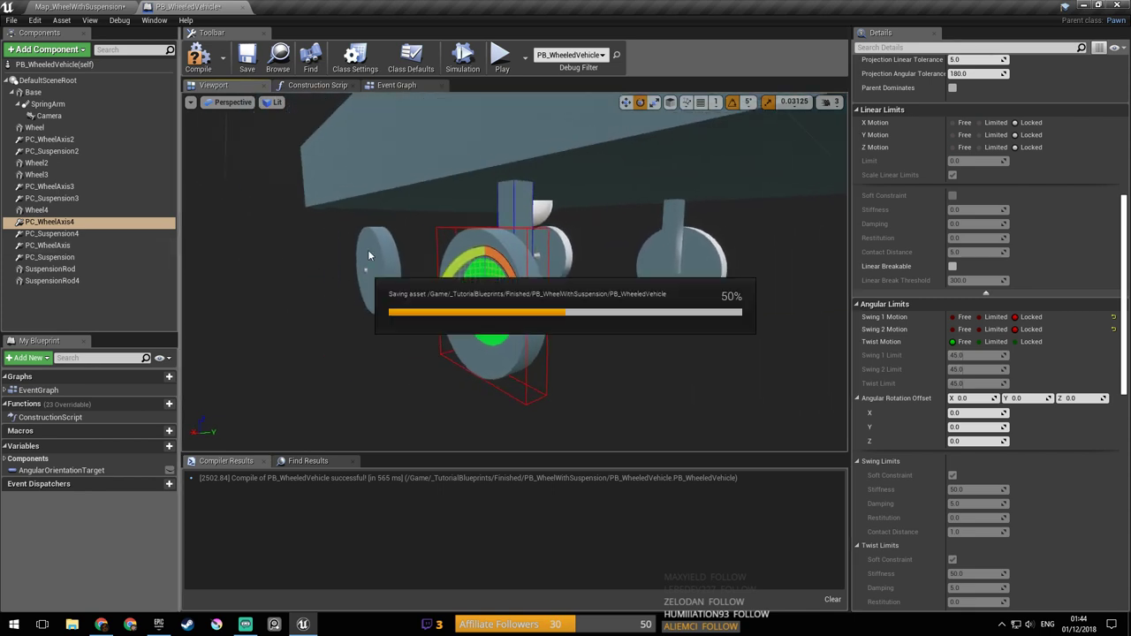
click(250, 60)
right_drag(417, 205, 430, 200)
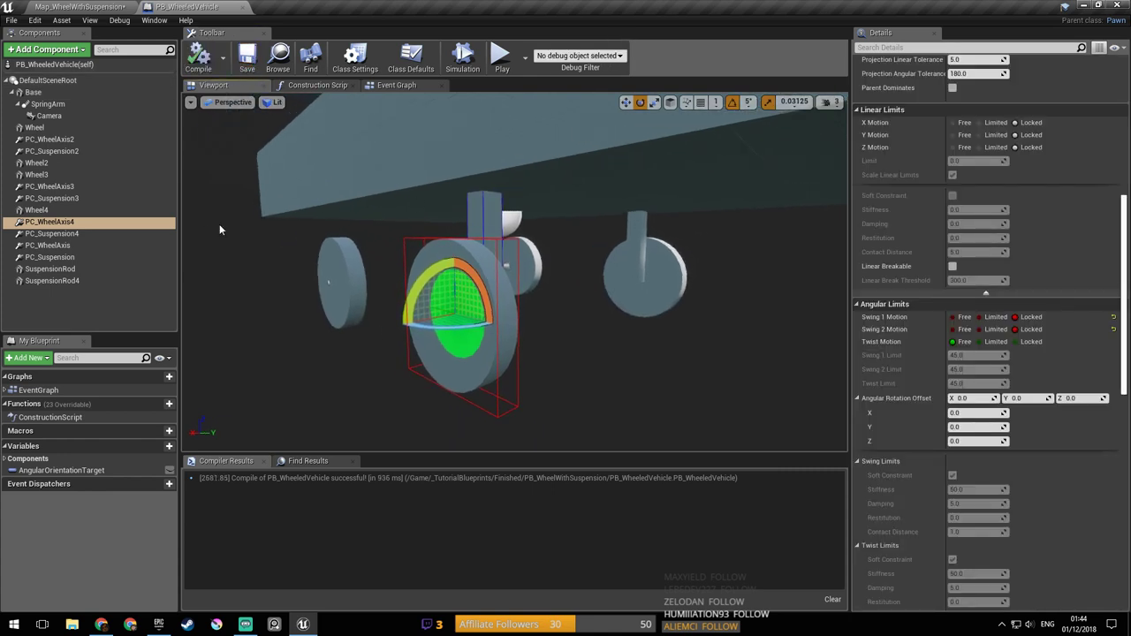
Step: Check PC_WheelAxis4's orientation and angular limits against its wheel in the viewport
click(142, 221)
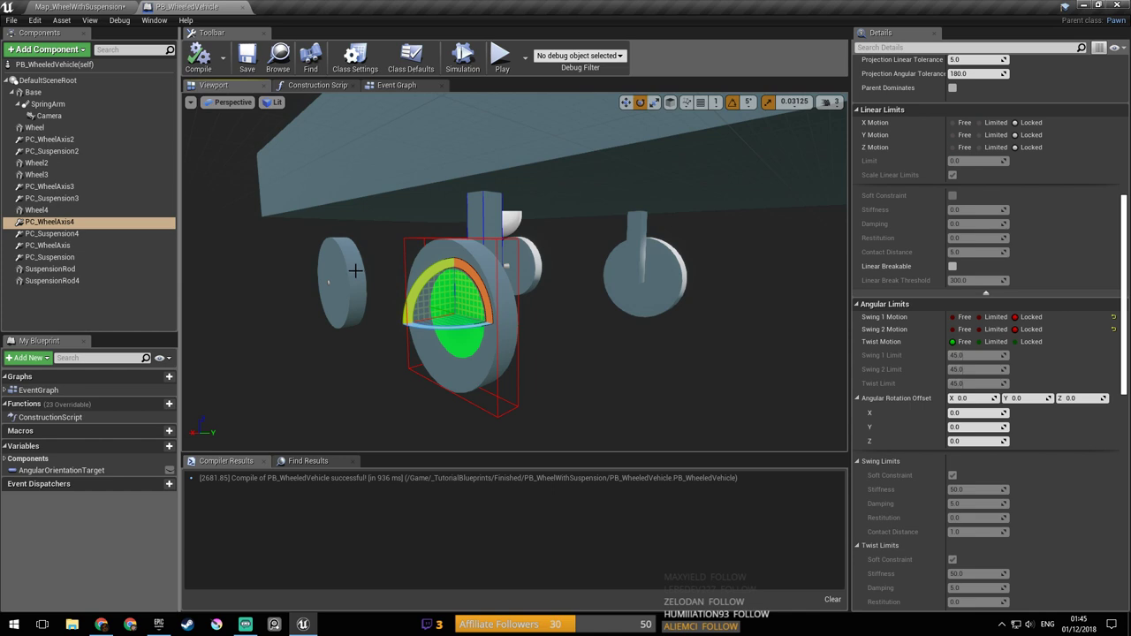
right_drag(433, 280, 424, 275)
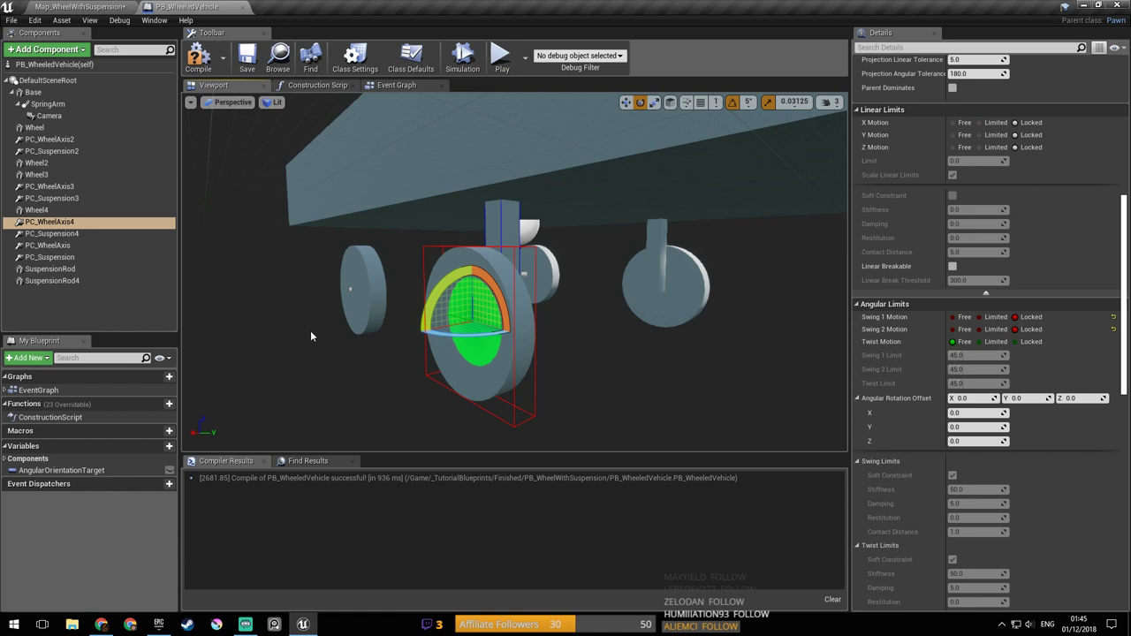
right_drag(351, 315, 336, 315)
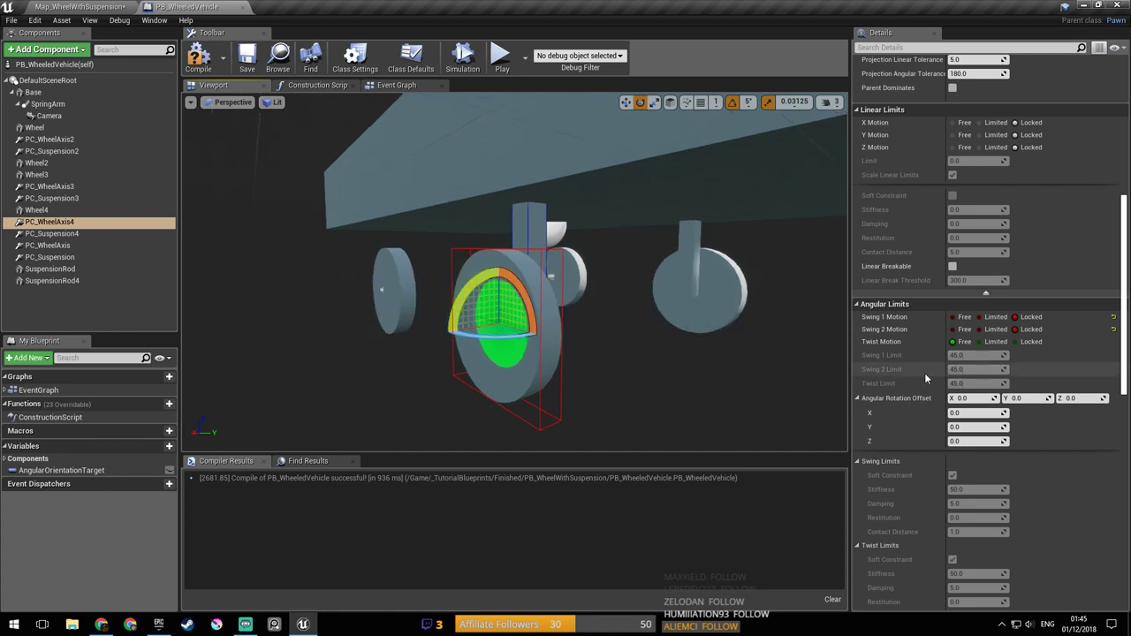
scroll(865, 366, down, 1)
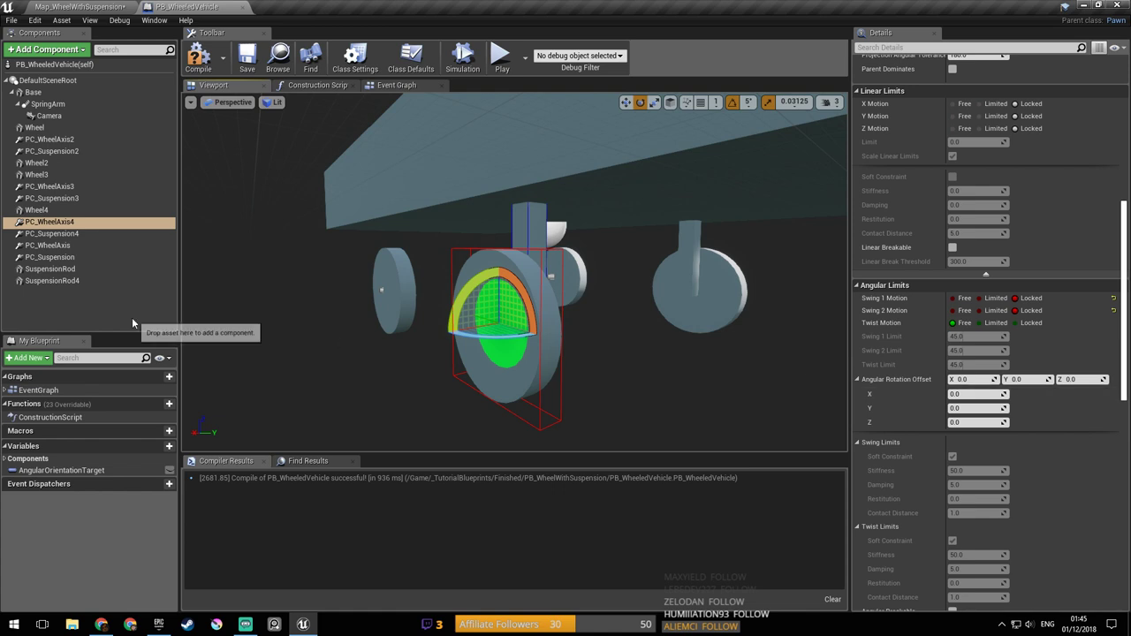
middle_drag(320, 311, 278, 334)
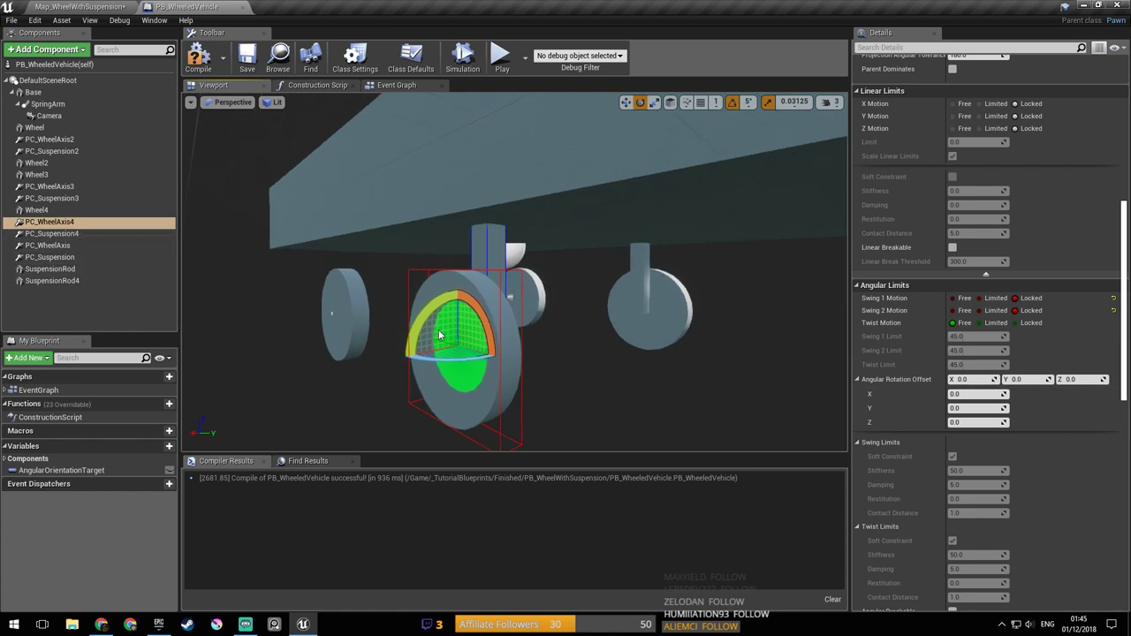
mouse_move(430, 341)
right_down()
mouse_move(398, 340)
mouse_move(410, 340)
right_up()
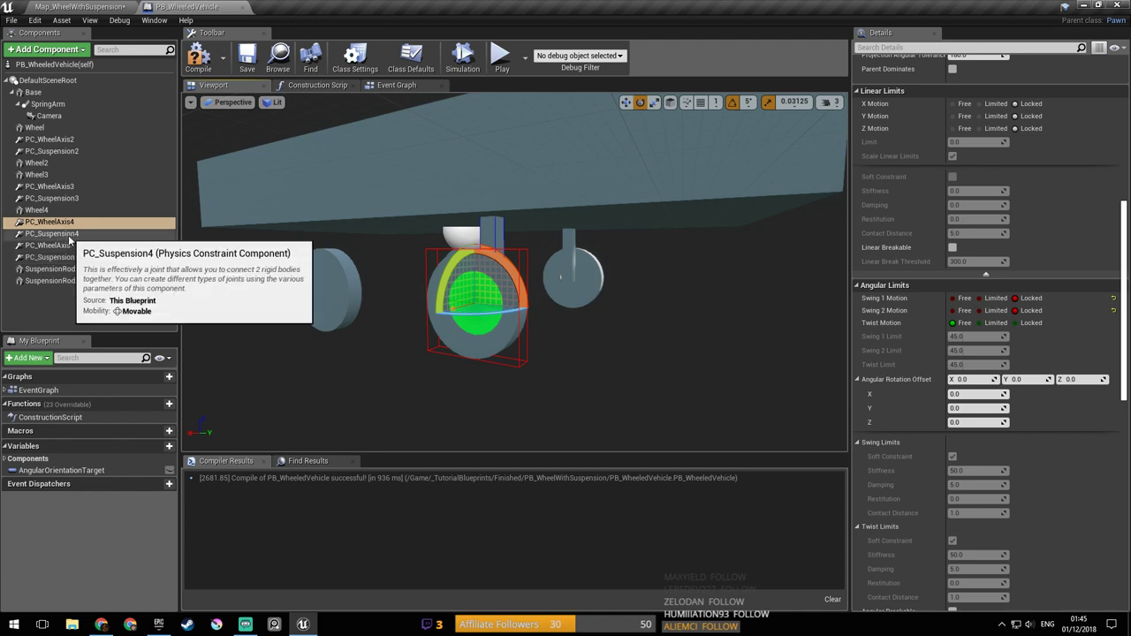
Step: Review the MoveForward logic in the Event Graph, from Set Angular Drive Params to the inputs of Set Angular Velocity Target
click(396, 85)
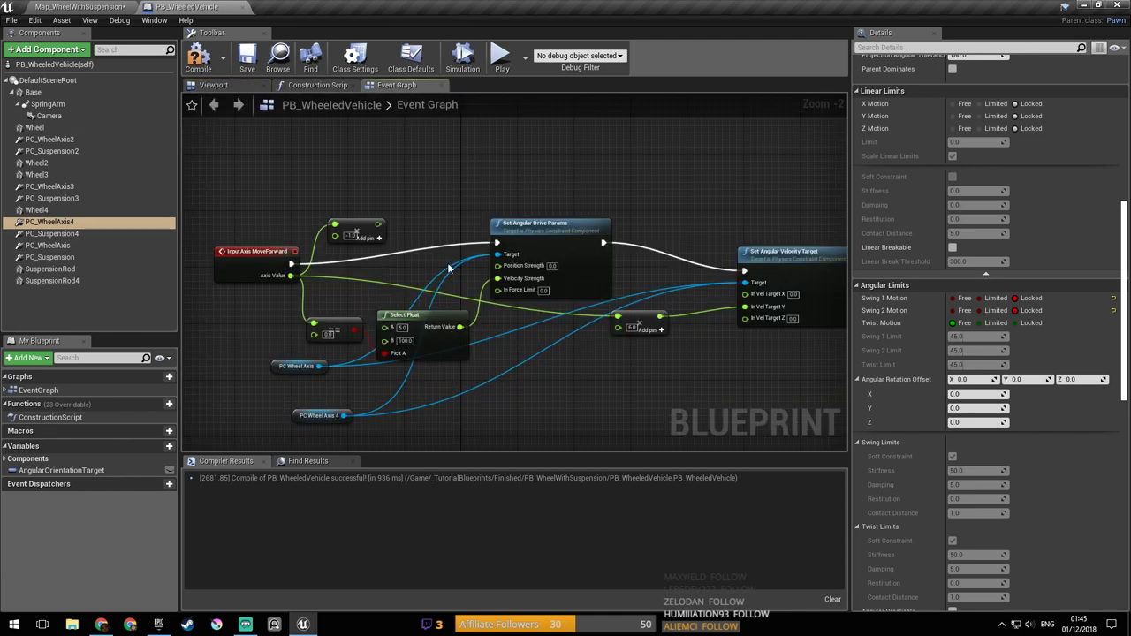
scroll(495, 318, up, 5)
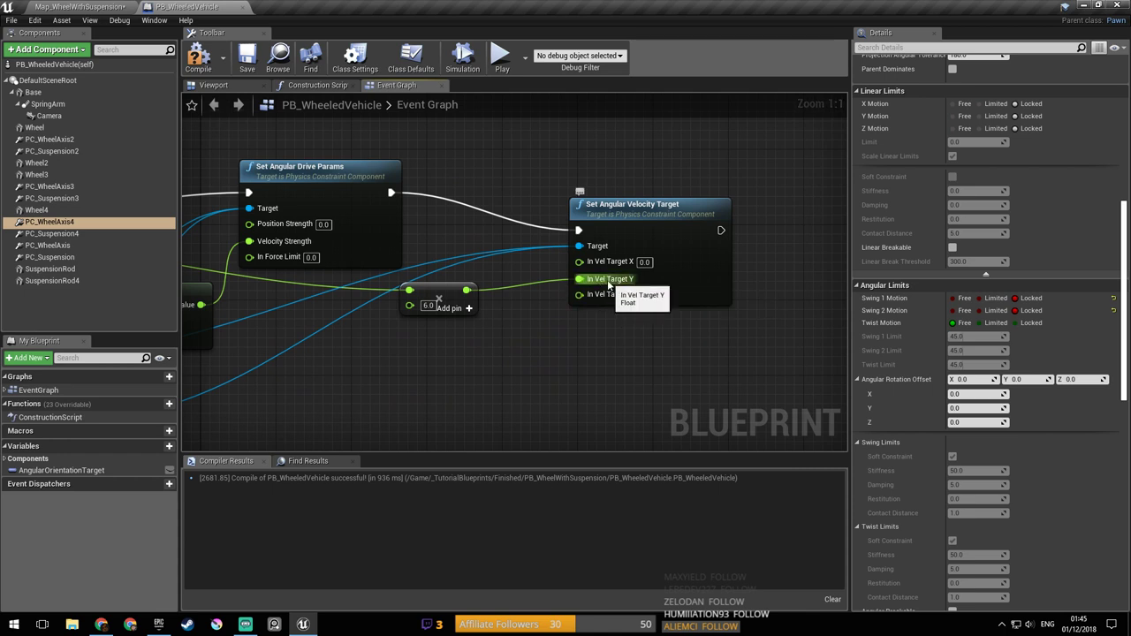
right_drag(608, 283, 707, 270)
right_drag(510, 221, 589, 212)
scroll(636, 207, down, 3)
scroll(534, 209, up, 3)
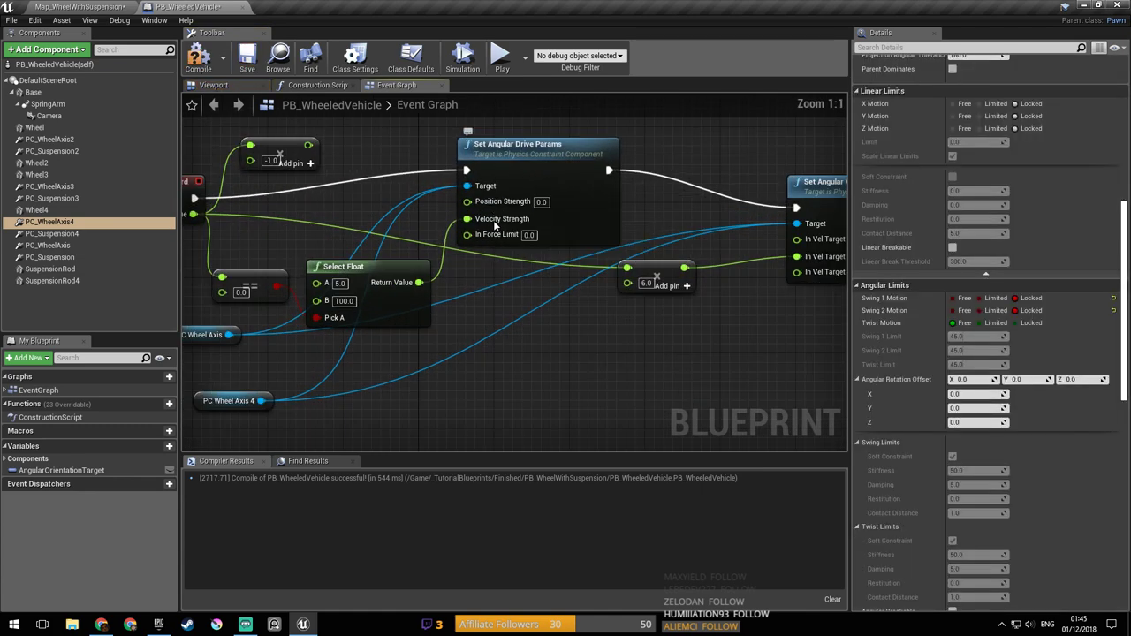
right_drag(499, 225, 566, 235)
right_drag(825, 251, 495, 256)
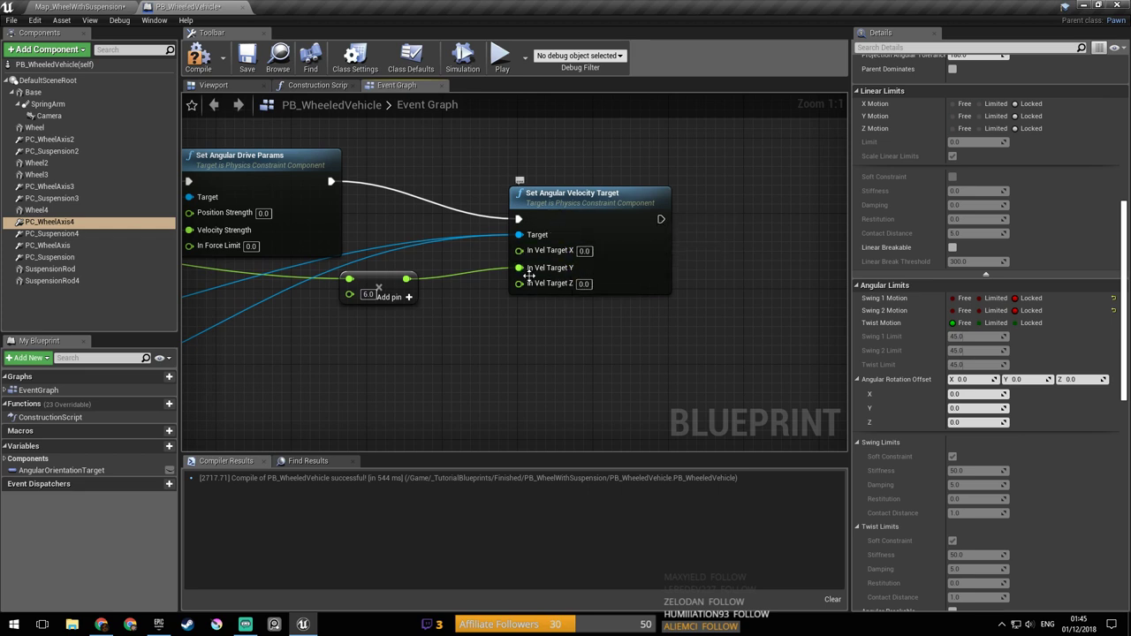
right_drag(548, 272, 607, 266)
Step: Save the blueprint and the level, run a play-test of the vehicle, and end the session
click(256, 60)
click(99, 8)
right_drag(442, 144, 479, 100)
key(ctrl+s)
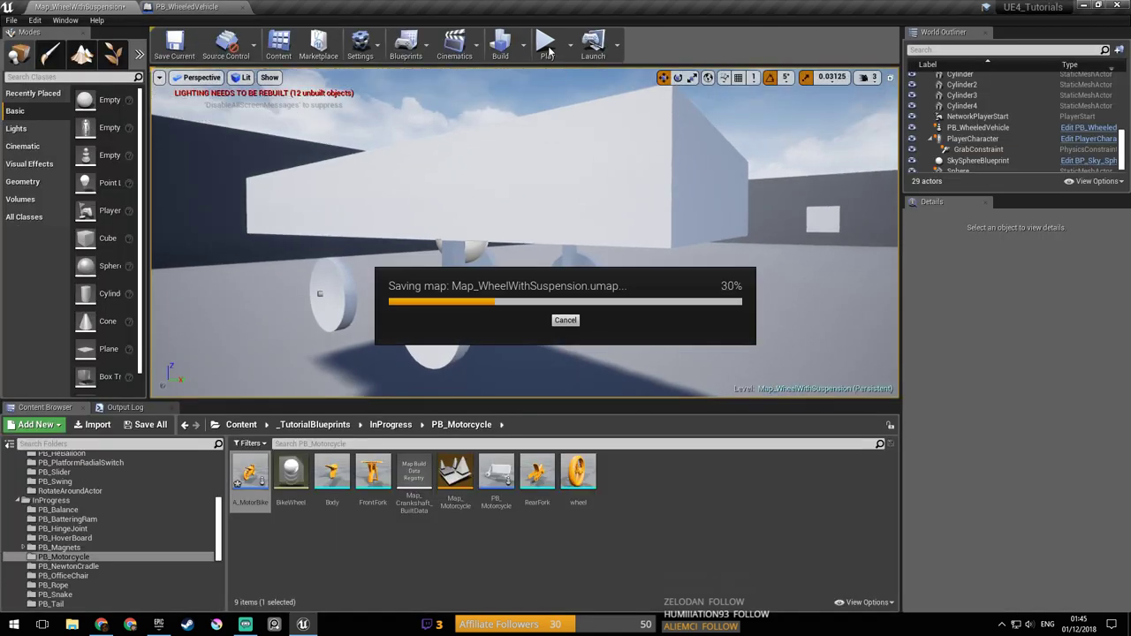
click(548, 51)
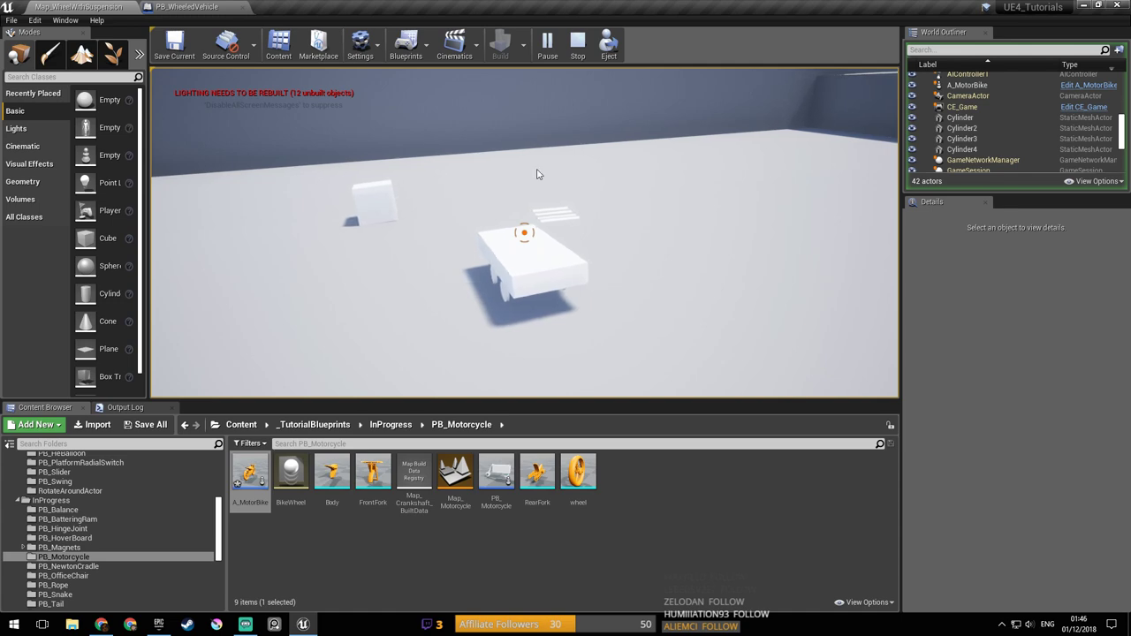
key(Escape)
Step: Compare the velocity target wiring in PB_WheeledVehicle's Event Graph with PC_WheelAxis4's local axes in the viewport
click(207, 7)
right_drag(594, 288, 707, 285)
scroll(744, 290, down, 3)
scroll(282, 230, up, 3)
right_drag(782, 300, 417, 281)
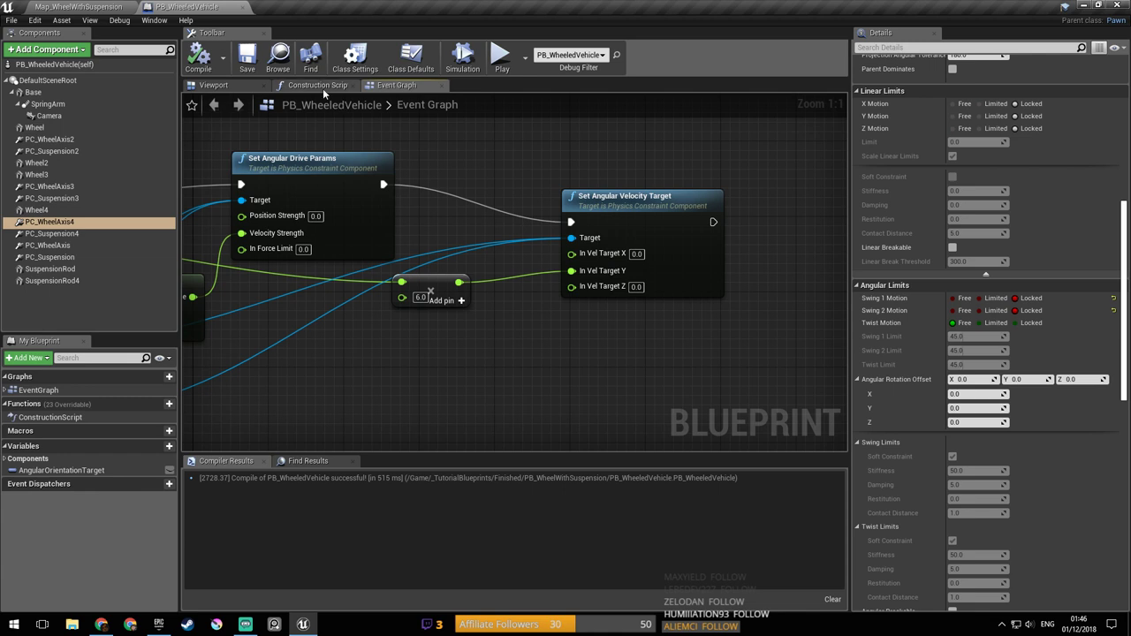
click(213, 84)
right_drag(406, 199, 495, 203)
click(626, 103)
right_drag(574, 194, 769, 201)
right_drag(301, 122, 354, 235)
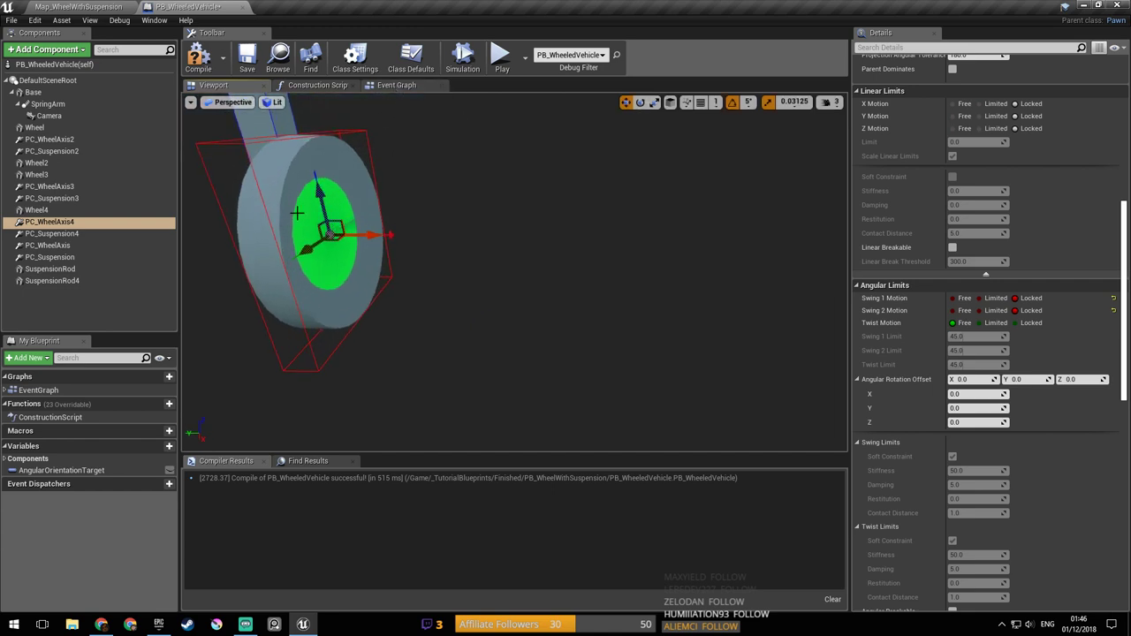
Step: Move the forward multiplier's output from In Vel Target Y to In Vel Target X on Set Angular Velocity Target, and compile and save
click(396, 85)
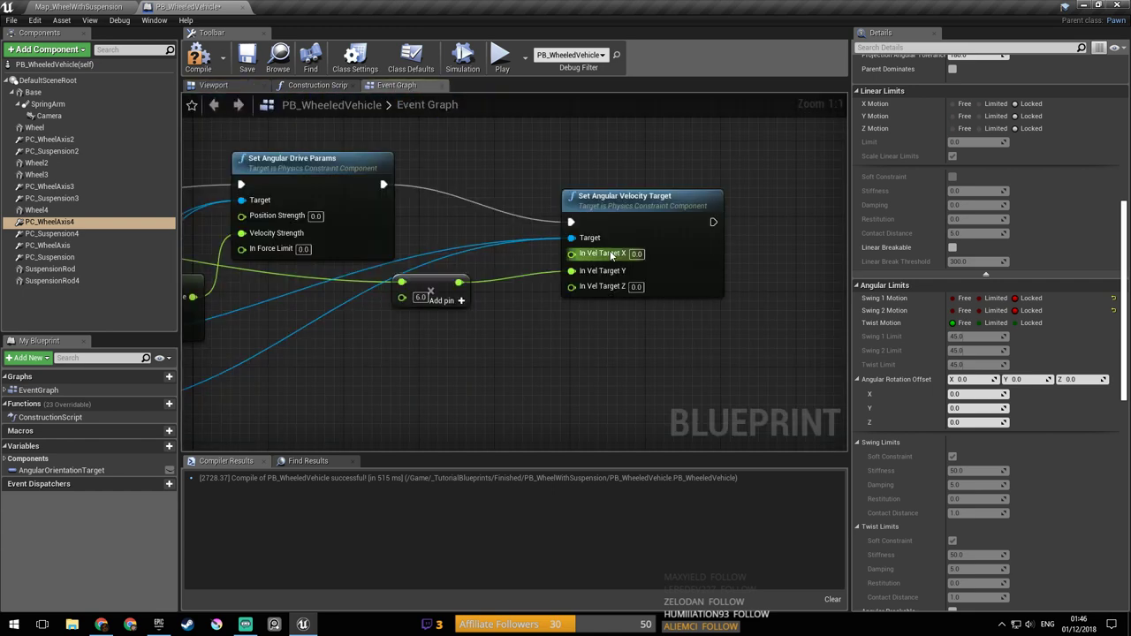
right_drag(555, 282, 555, 297)
drag(512, 298, 470, 291)
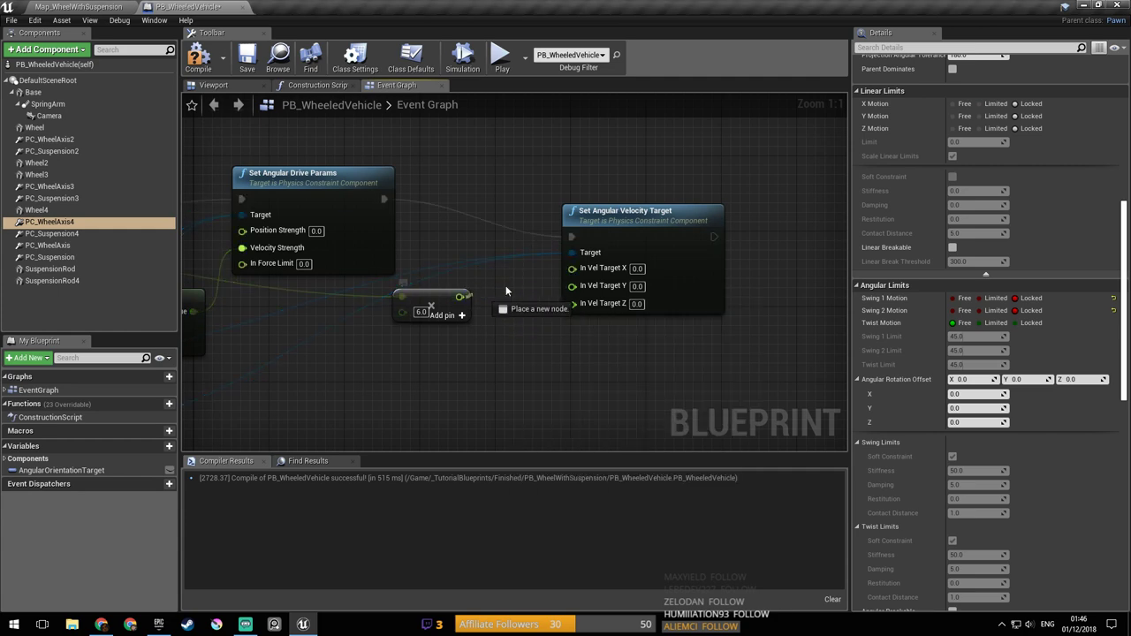
right_drag(576, 281, 594, 329)
click(201, 62)
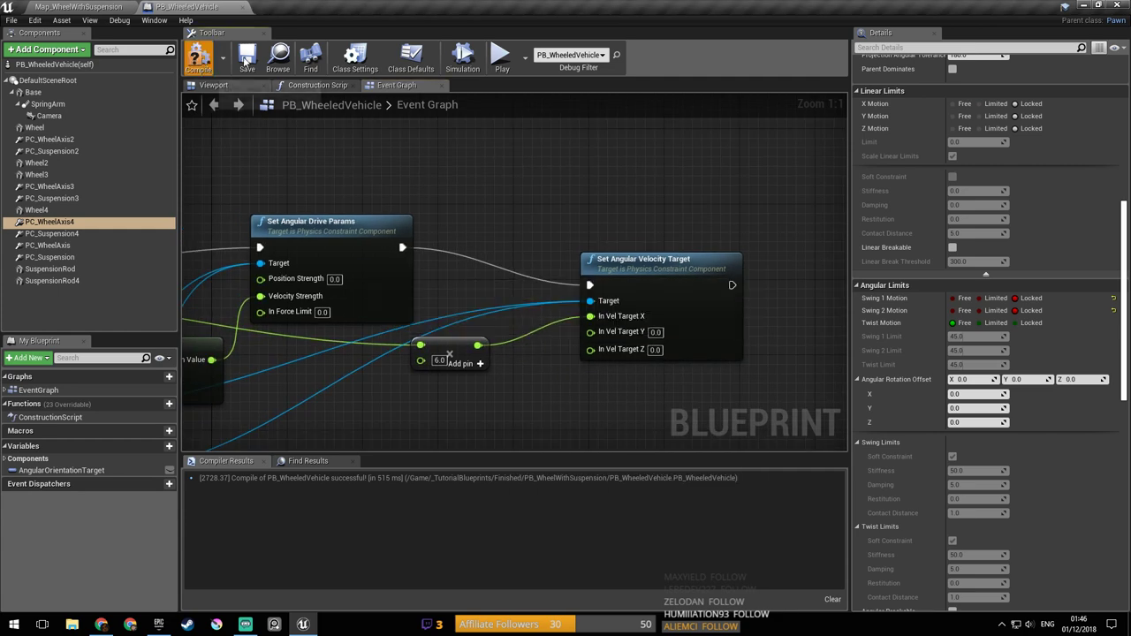
Step: Play-test the level by driving forward and steering right, end the session, and return to PB_WheeledVehicle's Event Graph
click(78, 7)
click(548, 44)
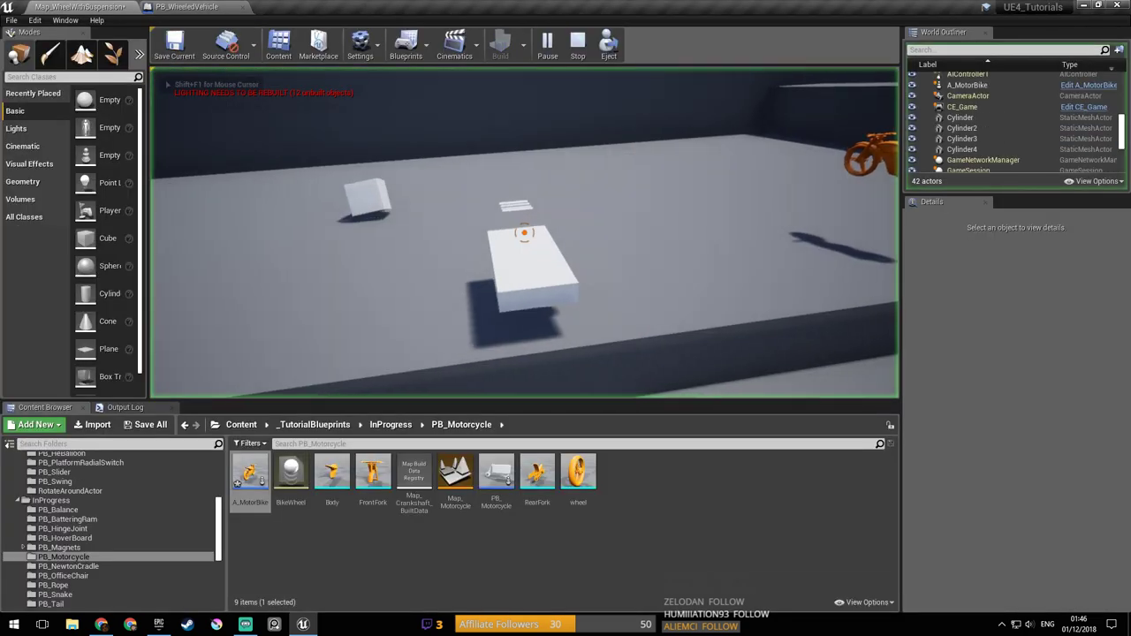
key(w)
key(d)
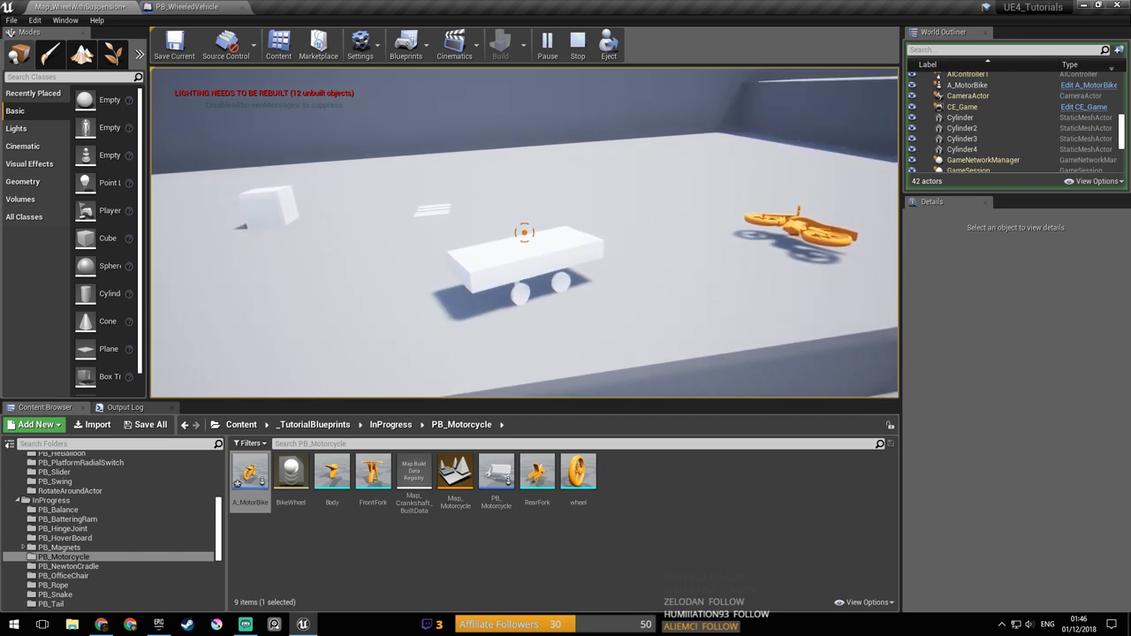
key(Escape)
click(186, 6)
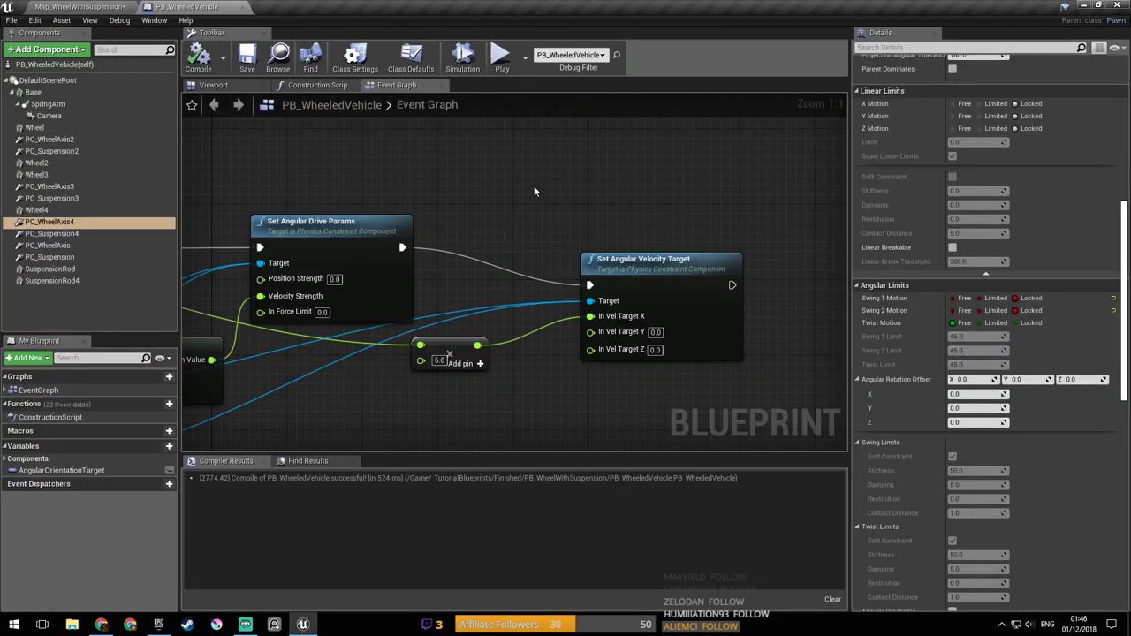
Step: Review the move-forward wiring in PB_WheeledVehicle's Event Graph and the orientation of PC_WheelAxis4 in the viewport
click(314, 85)
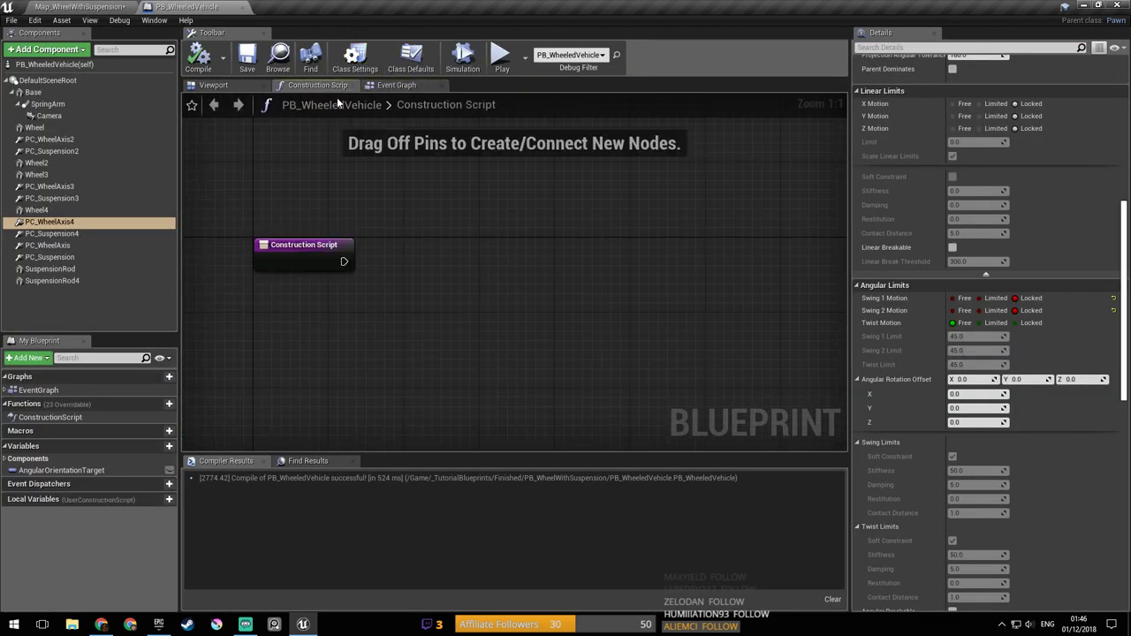
click(394, 86)
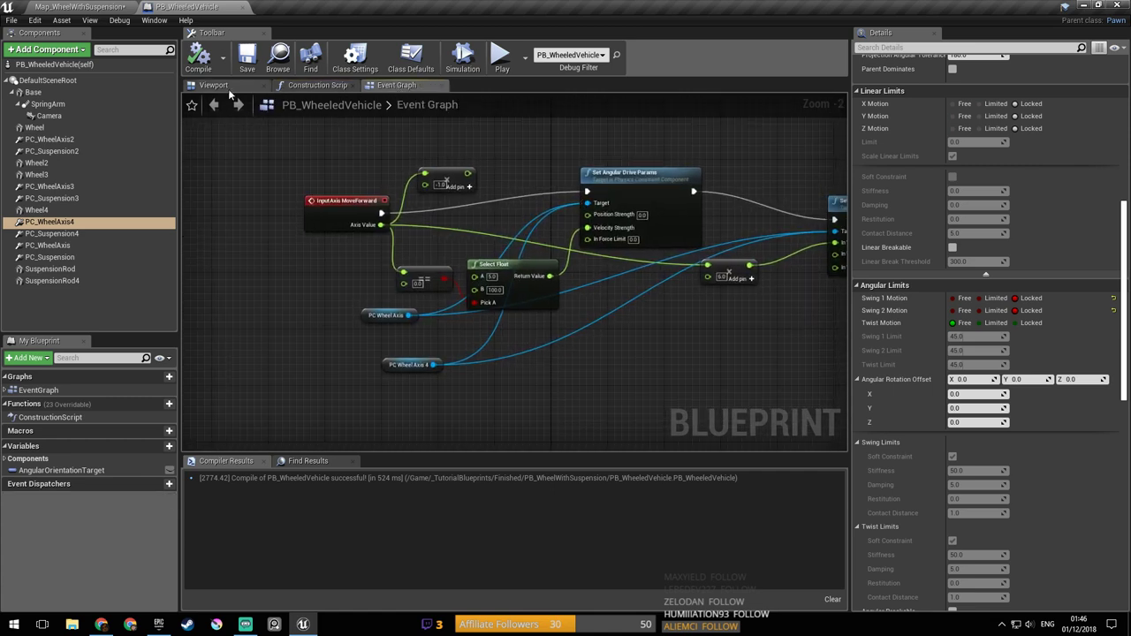
click(219, 85)
mouse_move(420, 260)
right_down()
mouse_move(353, 261)
mouse_move(420, 261)
right_up()
right_drag(777, 260, 835, 268)
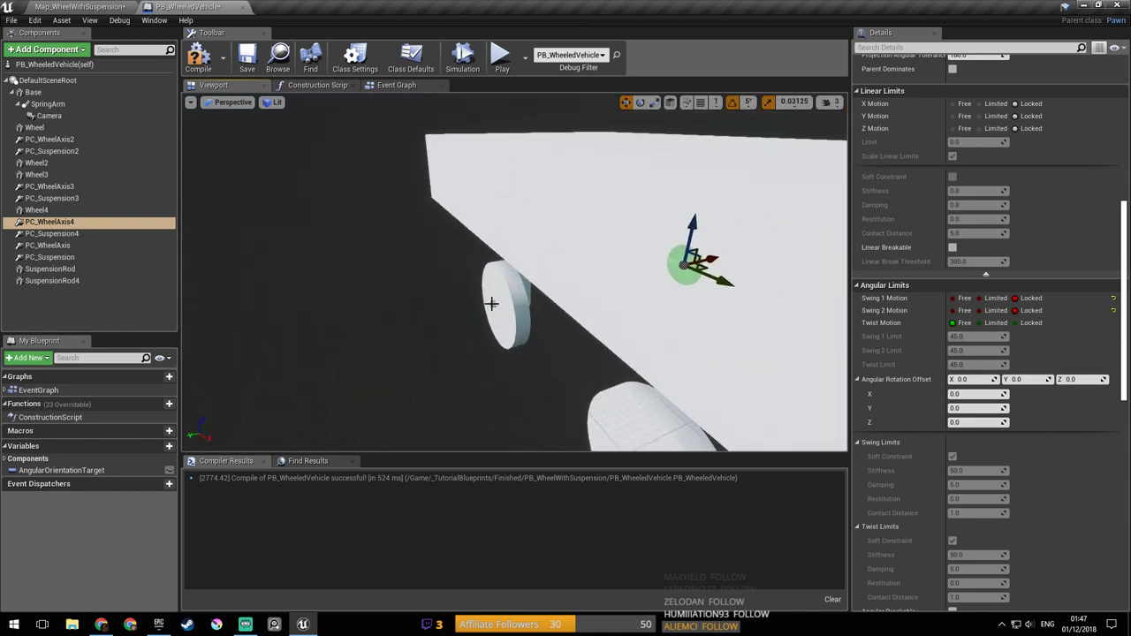
Step: Rotate the PC_WheelAxis constraint in yaw at its wheel, and compile and save the PB_WheeledVehicle blueprint
click(494, 304)
right_drag(526, 299, 707, 287)
click(53, 245)
right_drag(574, 305, 539, 188)
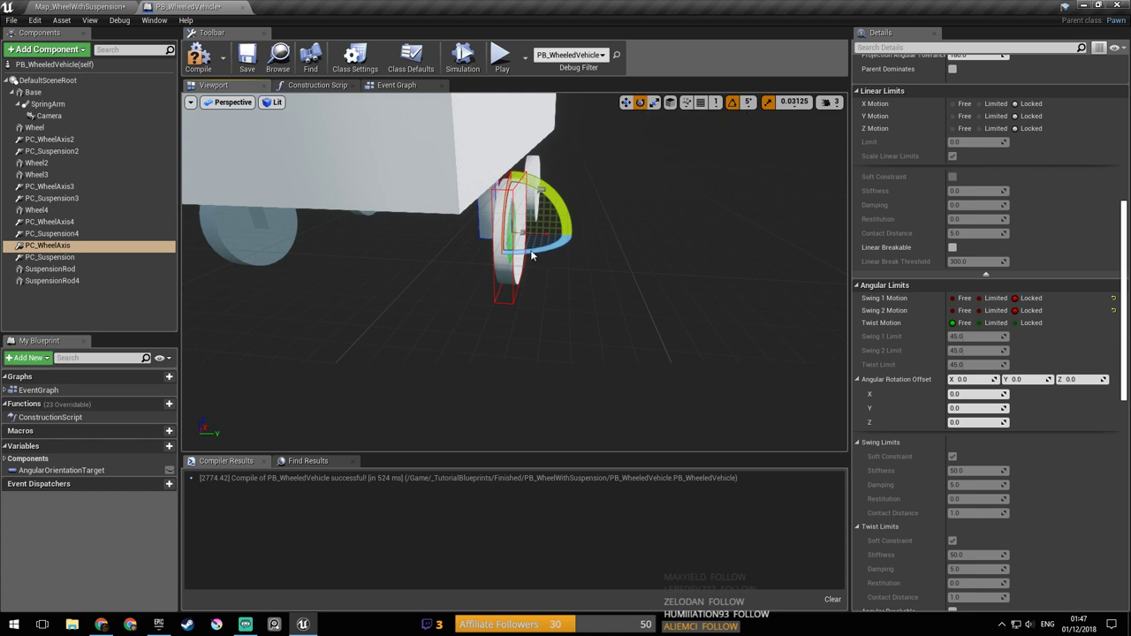
right_drag(537, 250, 538, 250)
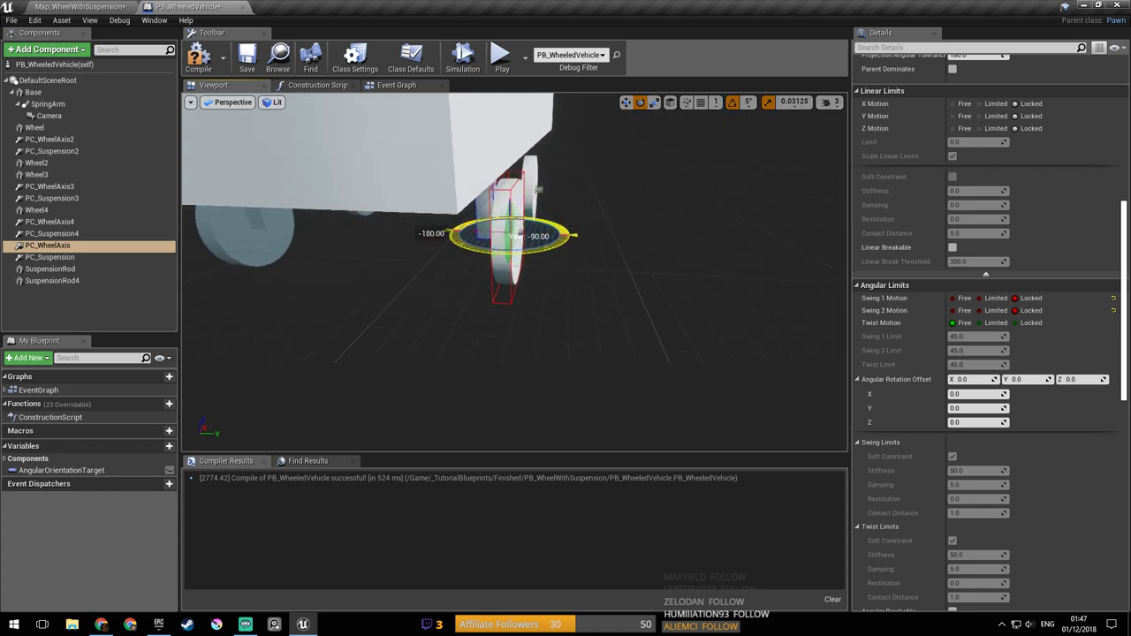
drag(537, 250, 537, 250)
click(253, 61)
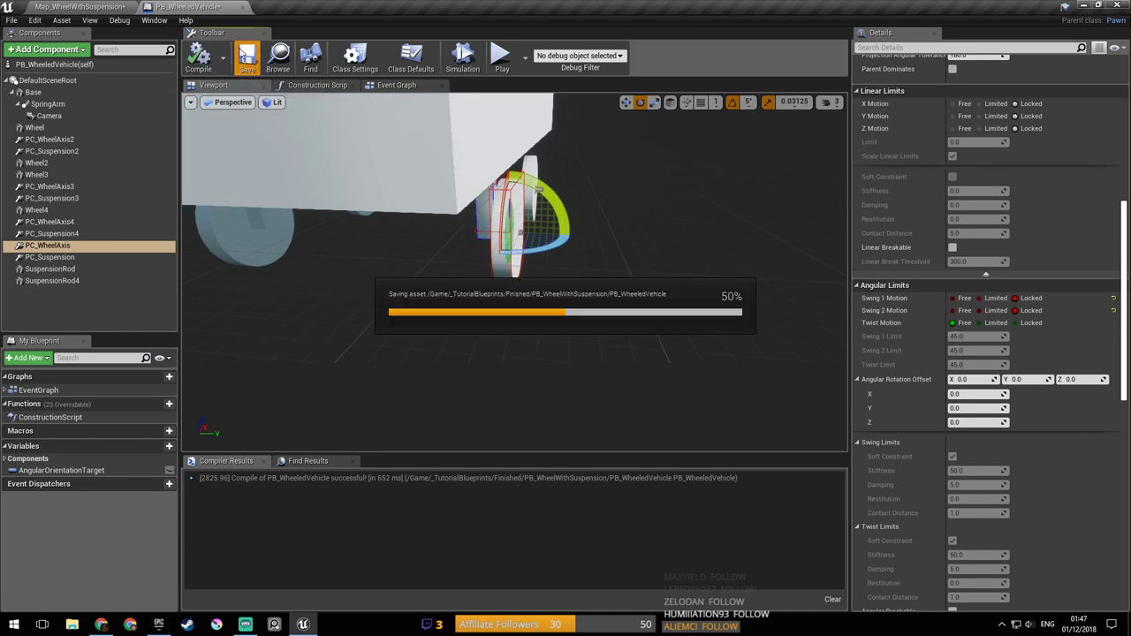
Step: Play-test Map_WheelWithSuspension with a restart, driving the vehicle forward and steering left, and end the session
click(81, 7)
click(546, 53)
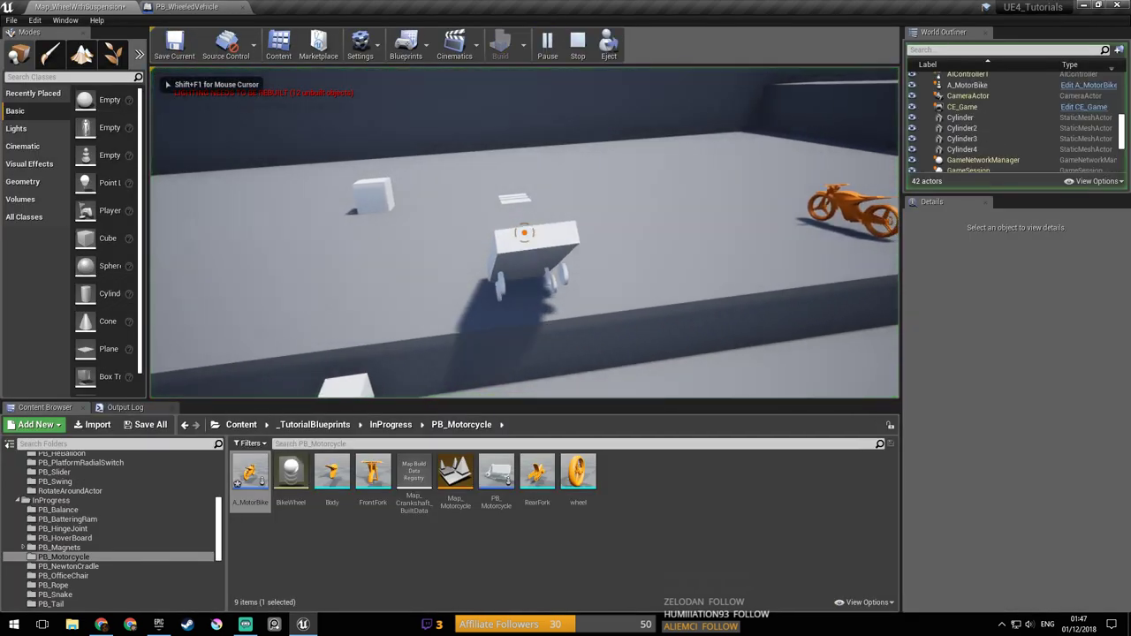
key(Escape)
click(545, 53)
key(w)
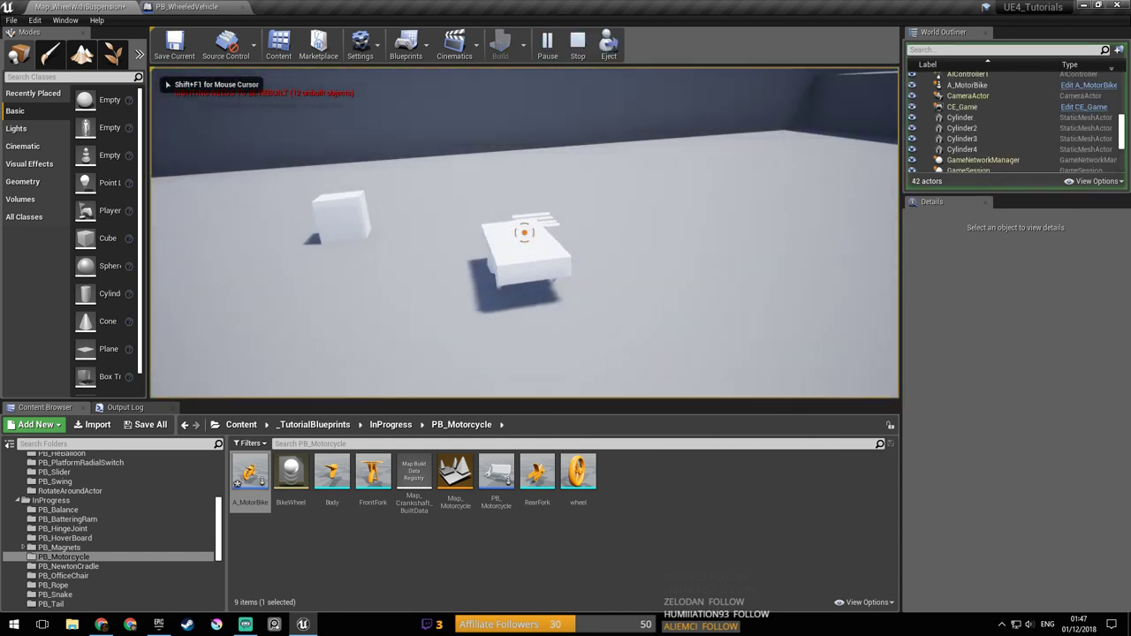
key(a)
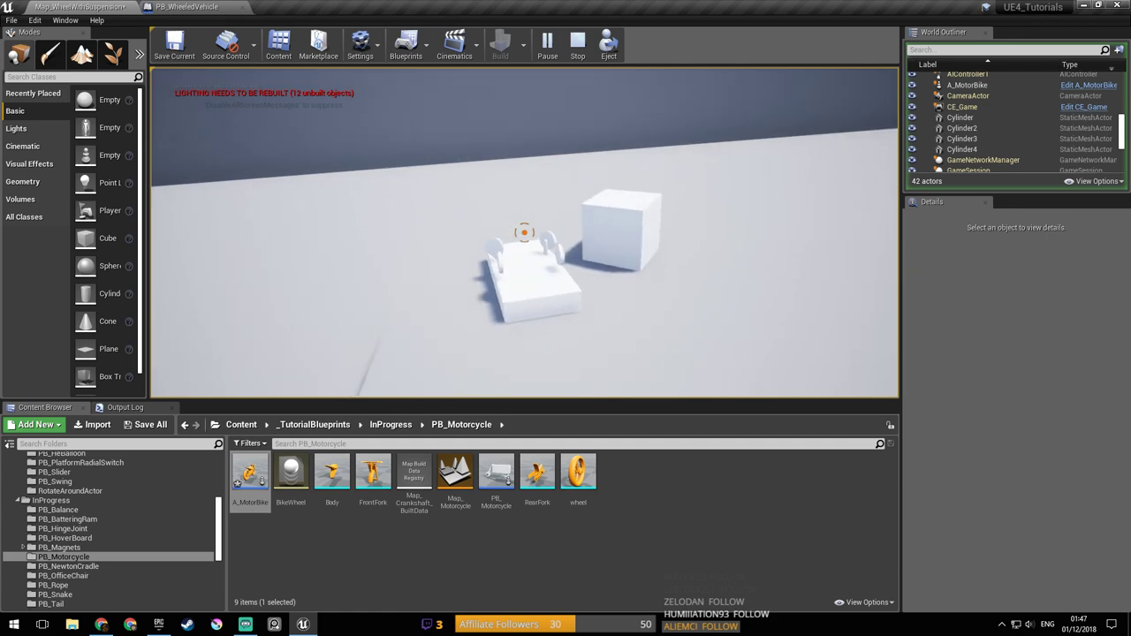
key(Escape)
Step: Play-test the level again, driving the vehicle forward and in reverse while steering left and right
key(alt+p)
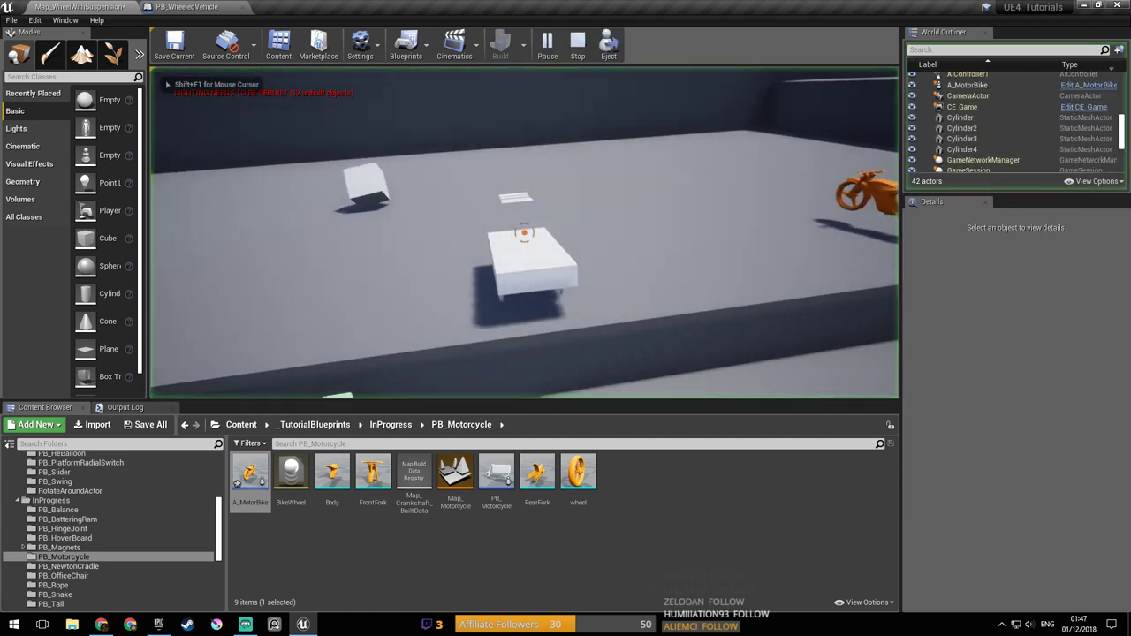
key(a)
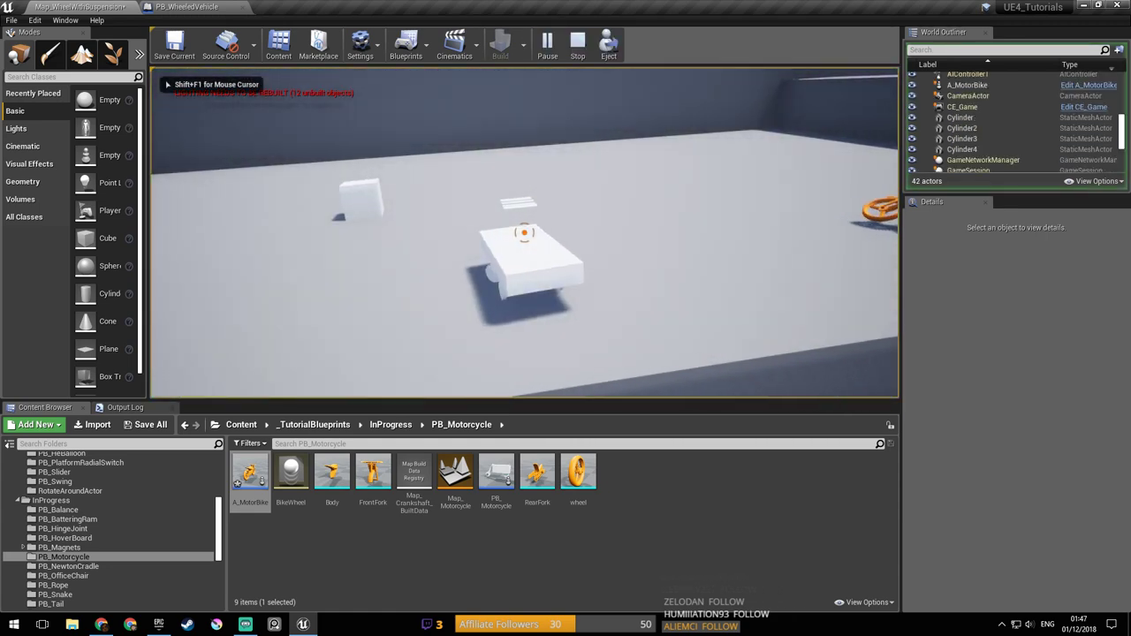
key(d)
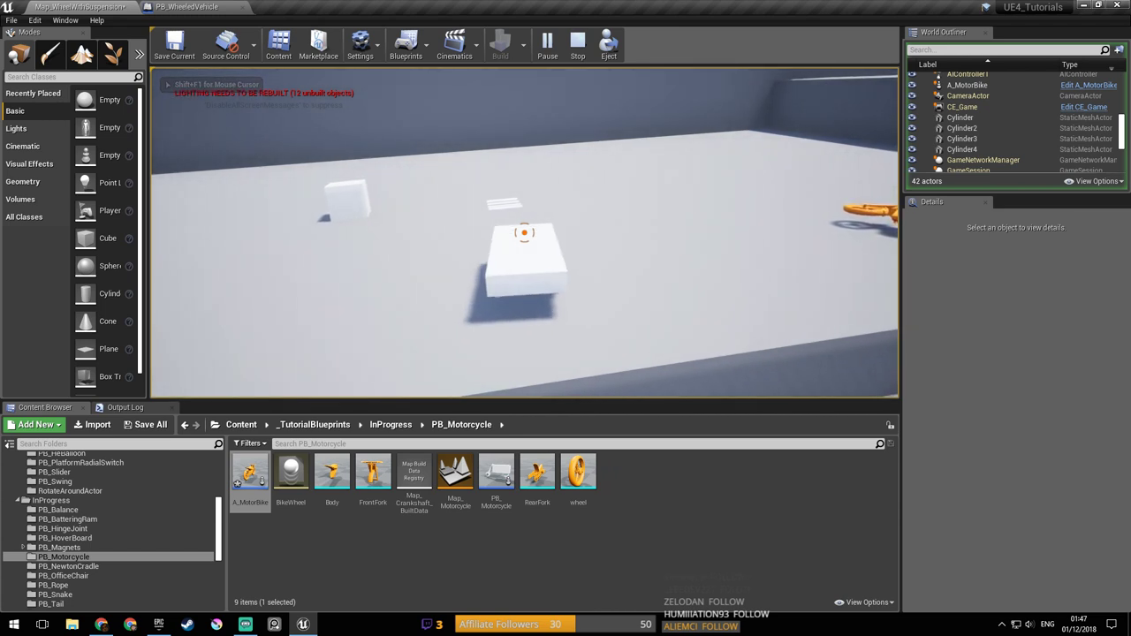
key(a)
key(s)
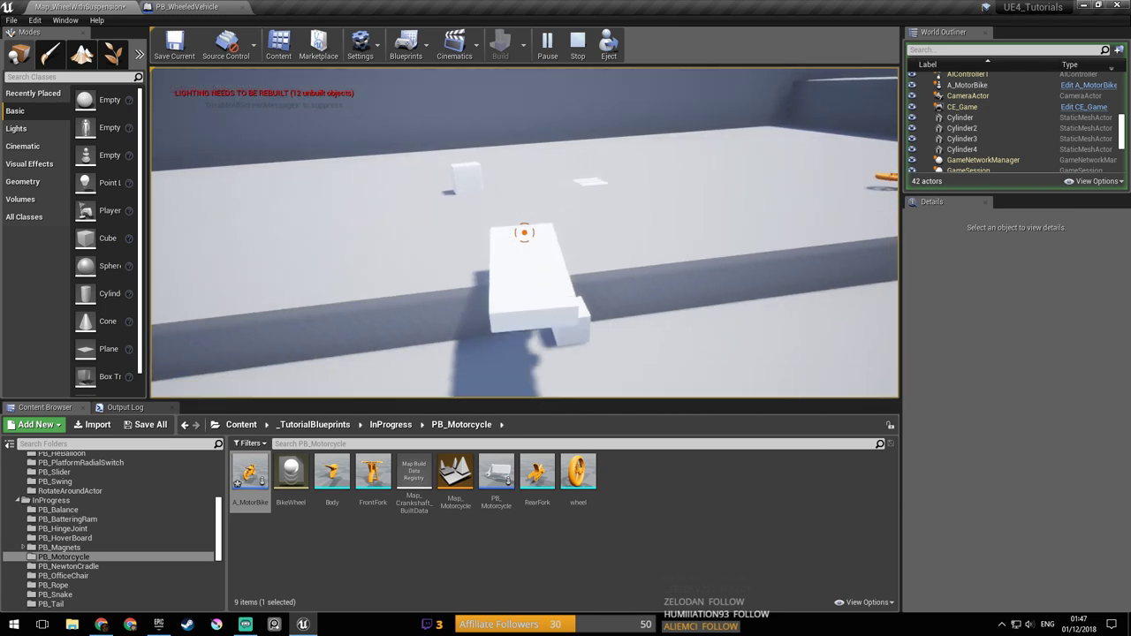
key(d)
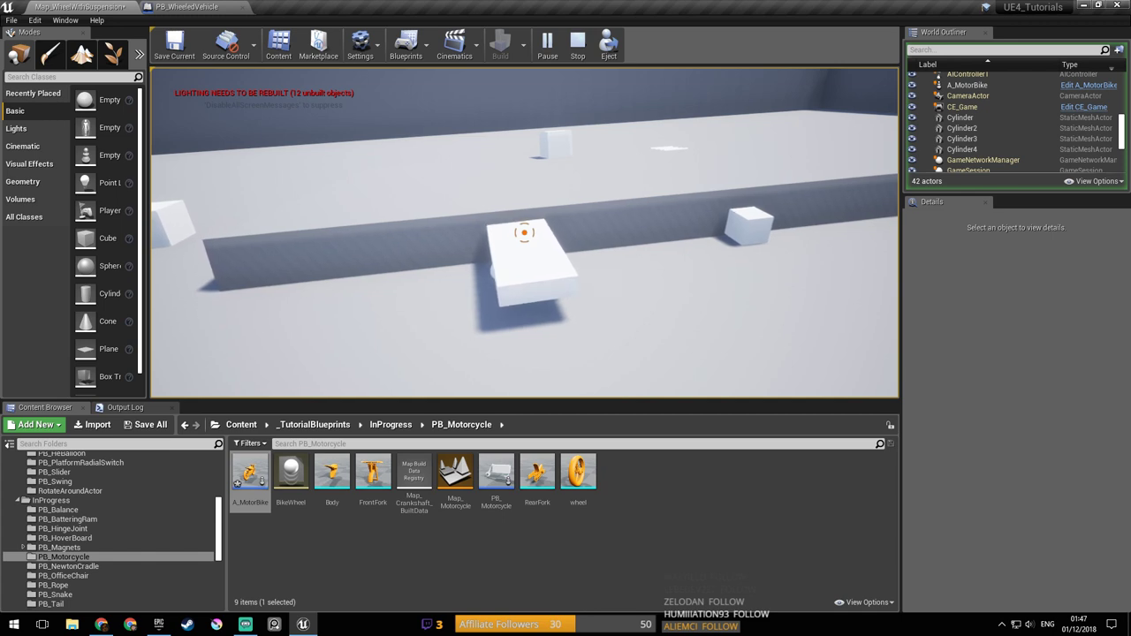
key(w)
key(a)
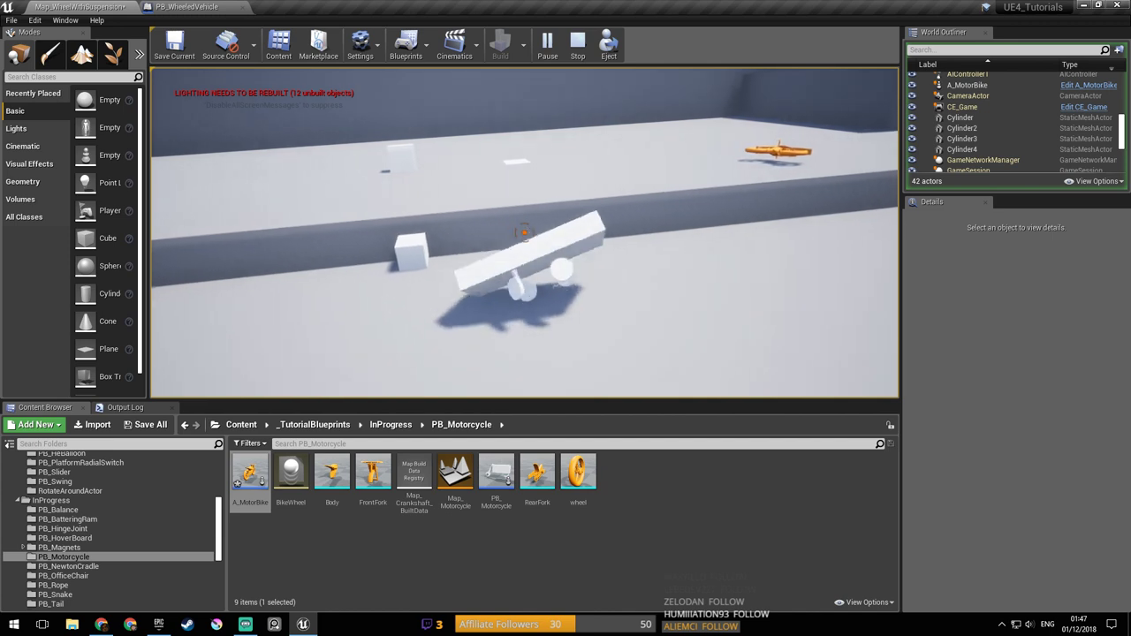
key(w)
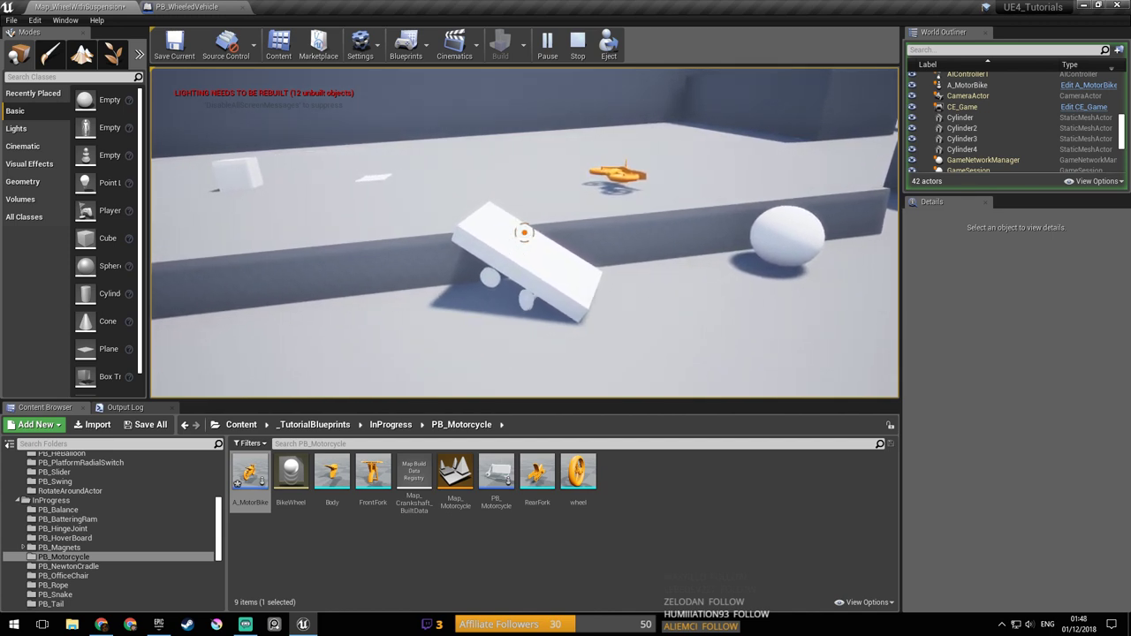
Step: In PB_WheeledVehicle's event graph, feed the -1.0 multiply result of the MoveForward axis into the equality check and the 6.0 multiply node
key(Escape)
click(186, 6)
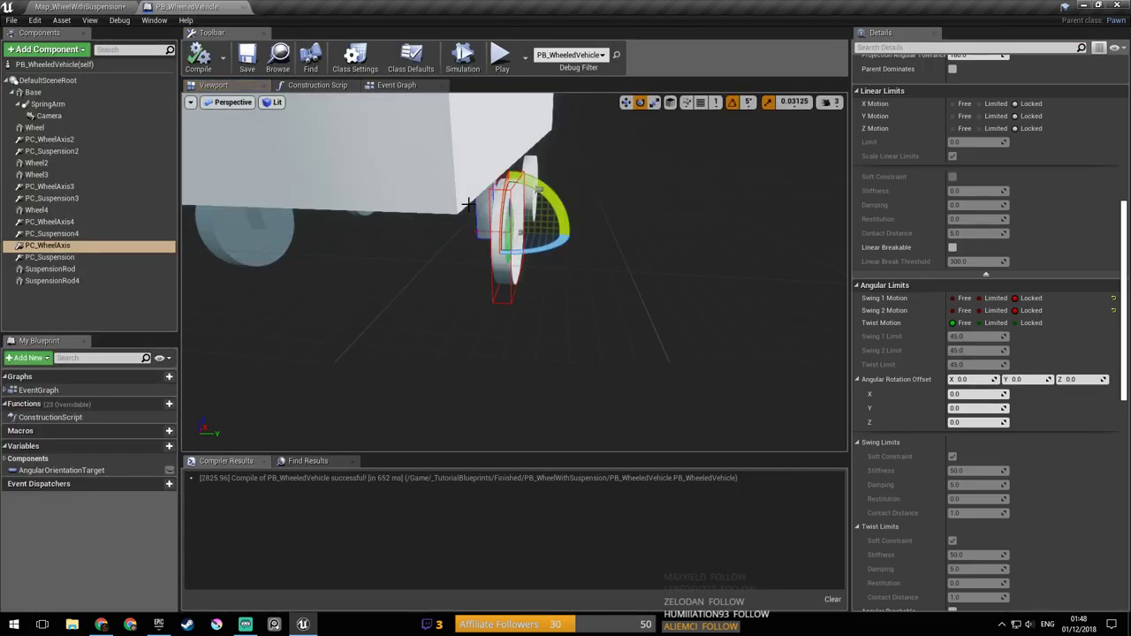
right_drag(469, 209, 420, 199)
right_drag(530, 229, 535, 302)
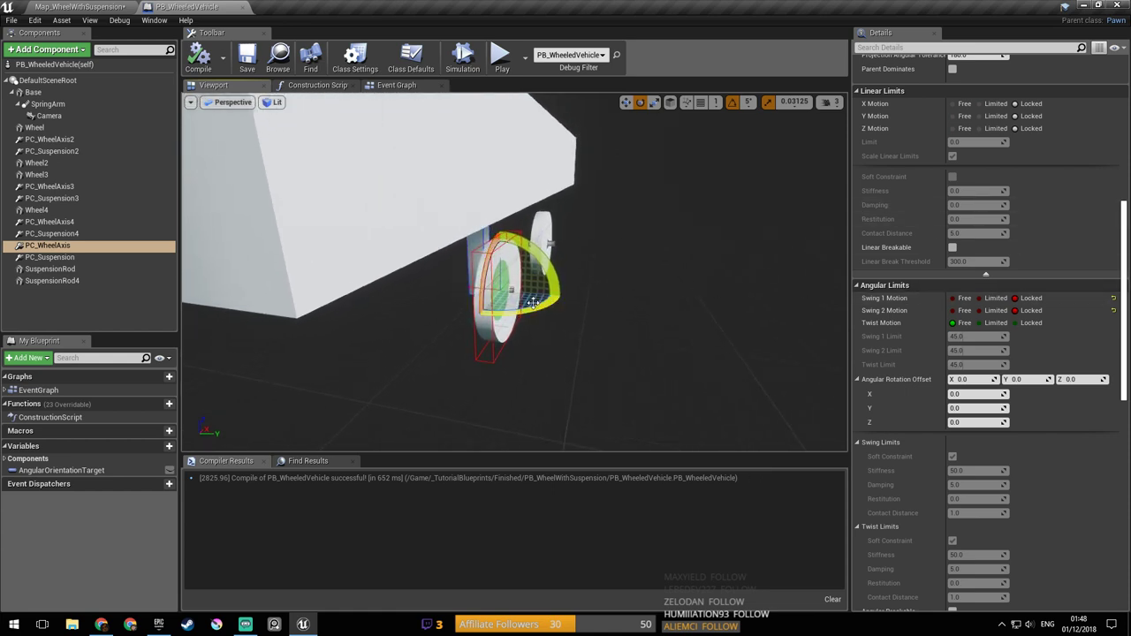
mouse_move(391, 154)
right_down()
mouse_move(376, 155)
mouse_move(402, 143)
mouse_move(396, 133)
right_up()
click(395, 85)
scroll(474, 235, up, 4)
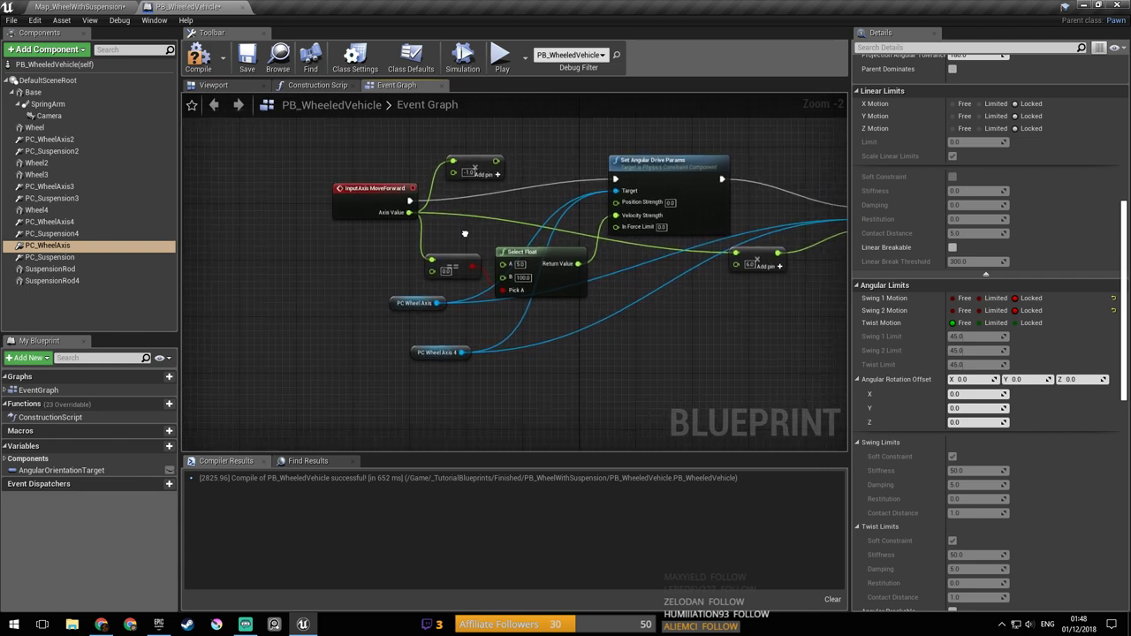
drag(405, 173, 413, 207)
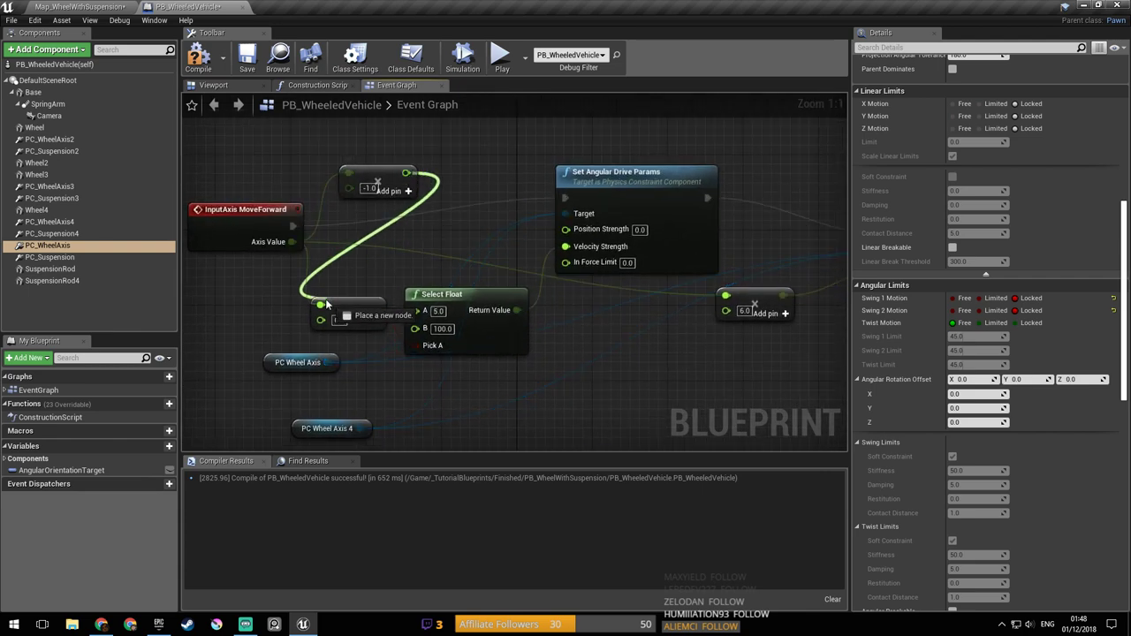
drag(327, 303, 322, 305)
drag(406, 173, 660, 297)
right_drag(575, 303, 579, 341)
Step: Save the PB_WheeledVehicle blueprint and the Map_WheelWithSuspension level
click(246, 60)
click(78, 7)
key(ctrl+s)
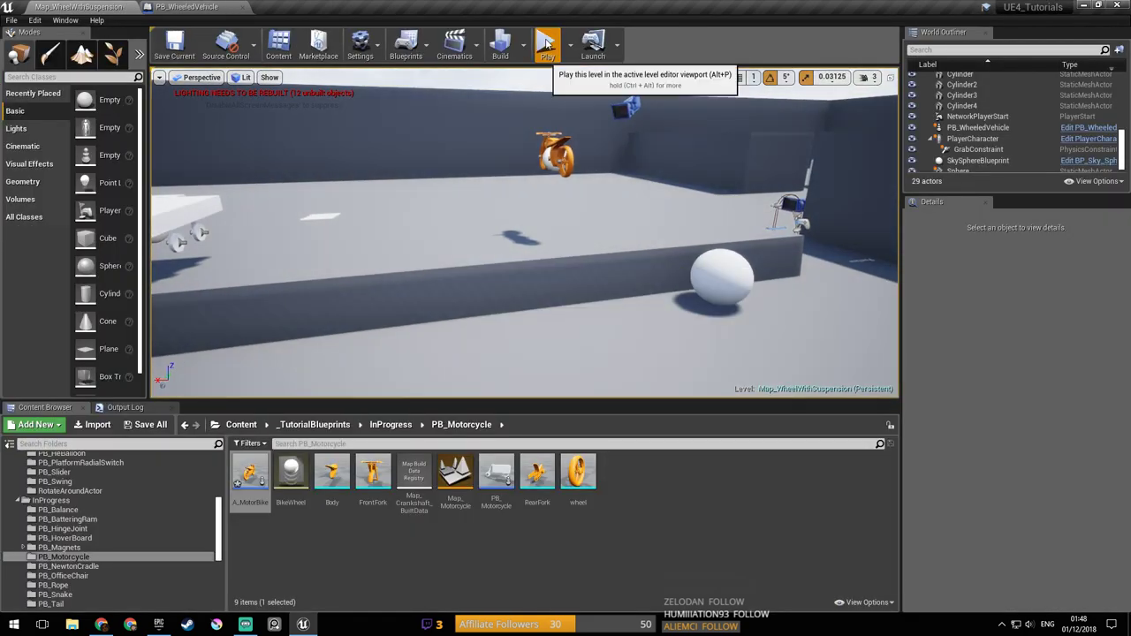
Step: Play the level, test-drive the vehicle forward with left steering, and stop the session
click(546, 46)
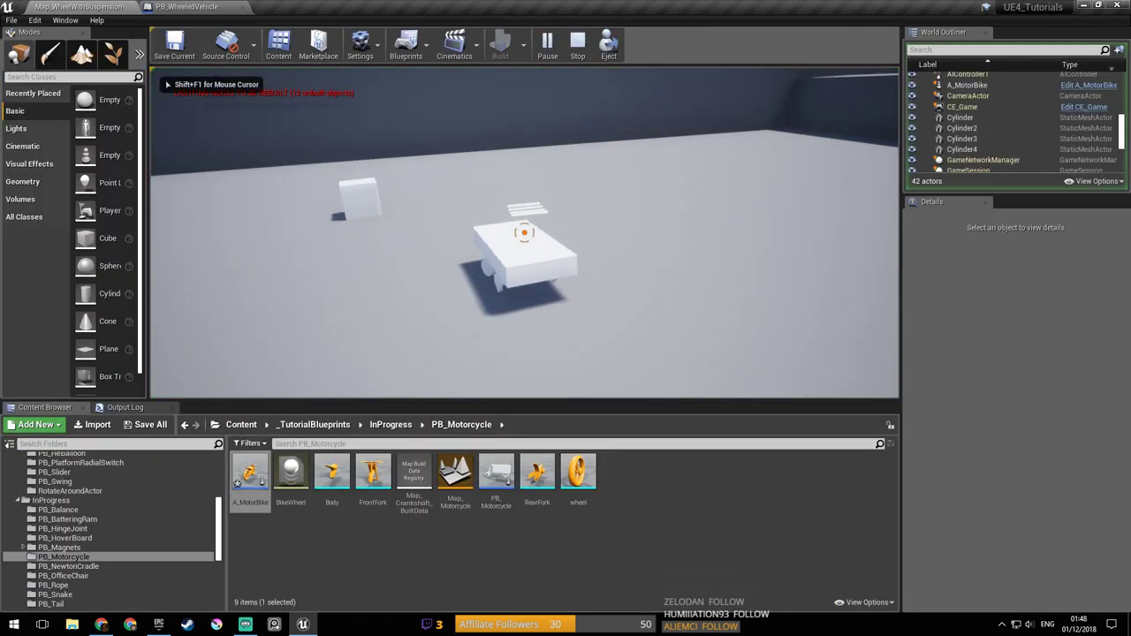
key(w)
key(a)
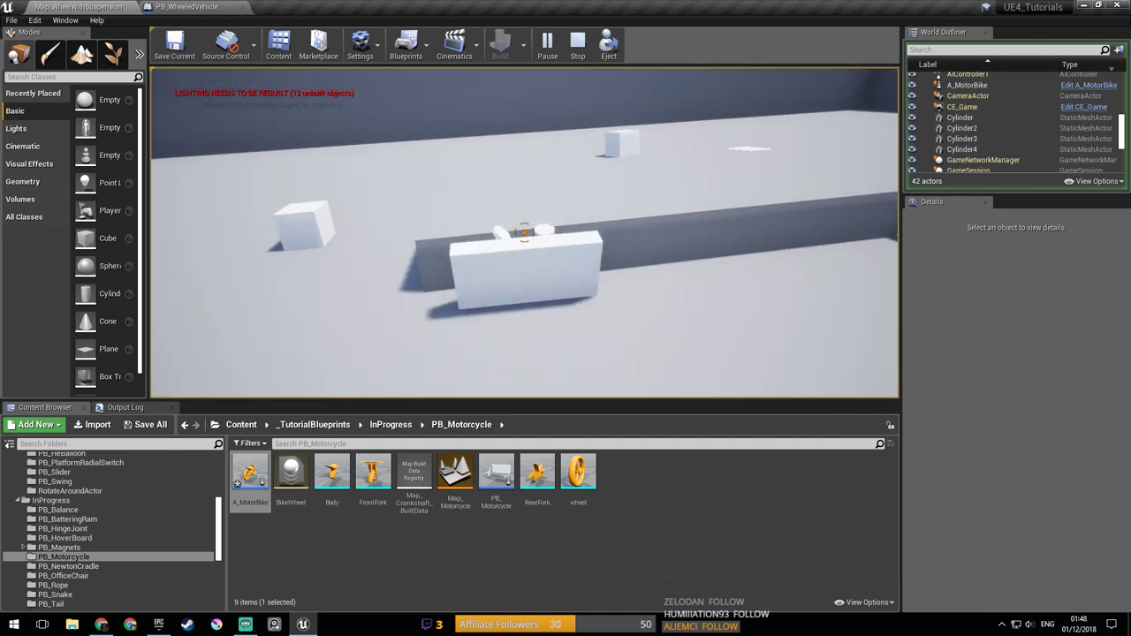
key(Escape)
Step: Play the level again, test-drive the vehicle forward with right steering, and stop the session
click(546, 42)
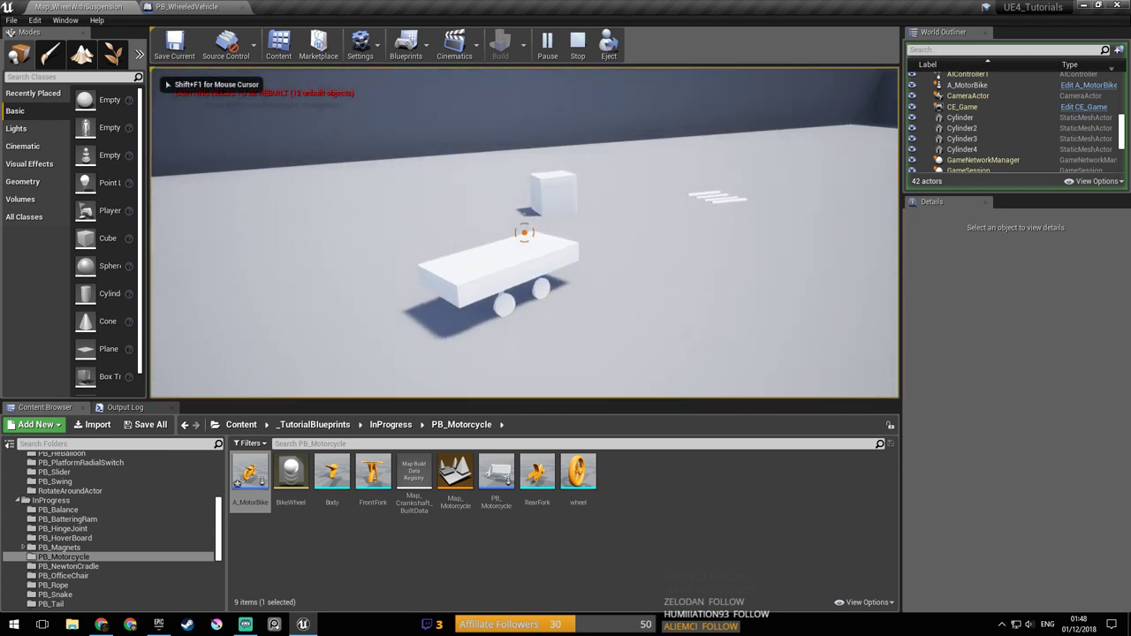
key(w)
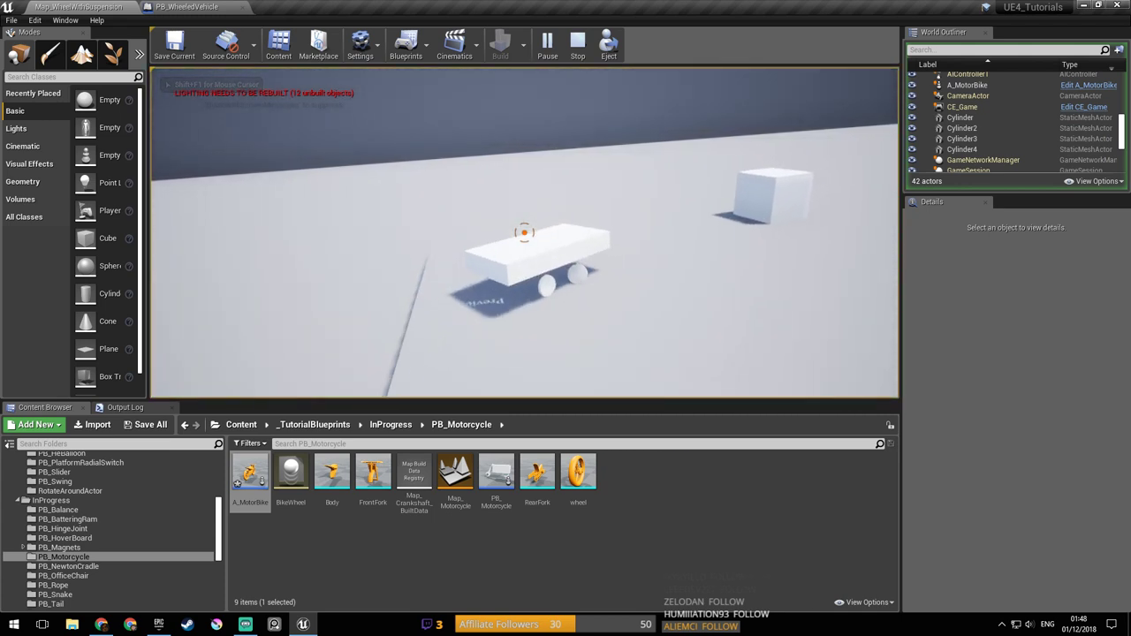
key(d)
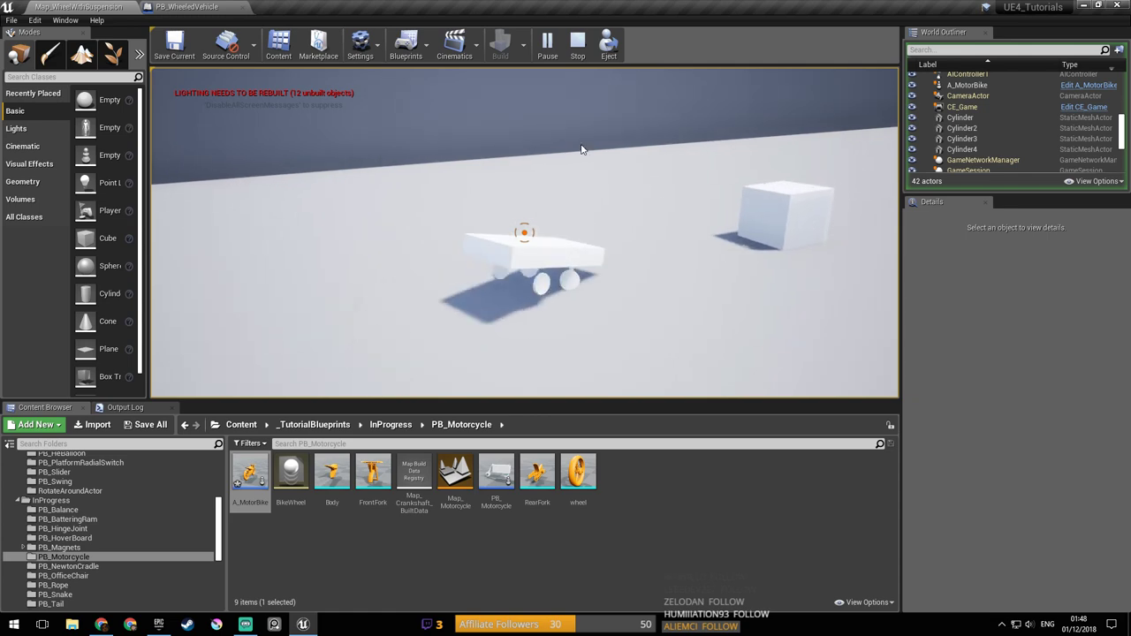
key(Escape)
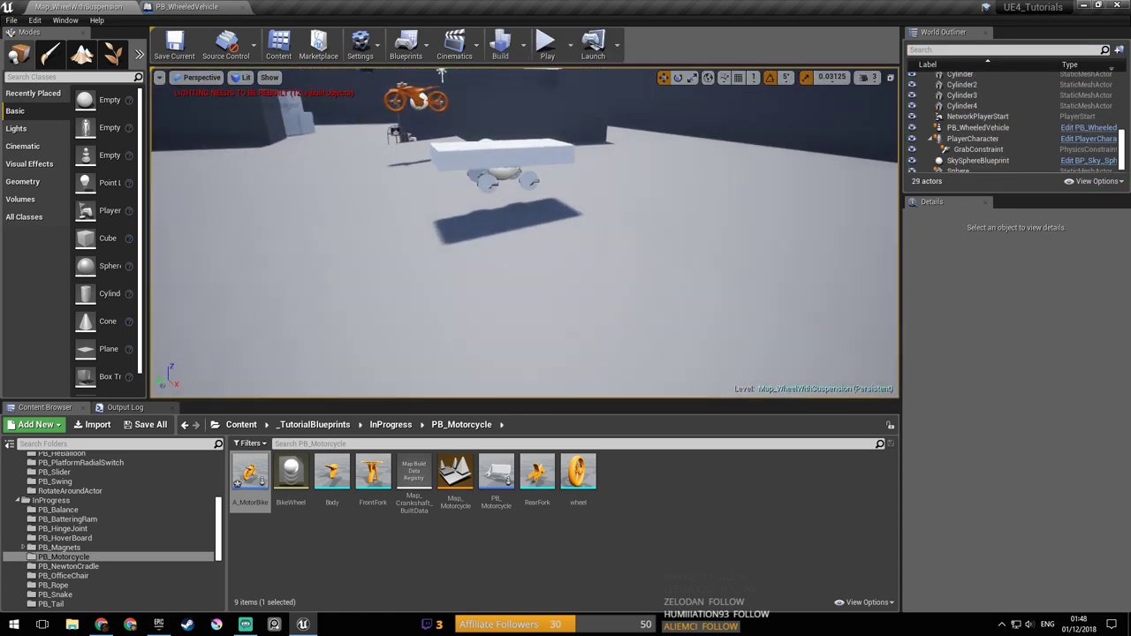
Step: Examine the vehicle's wheels up close in the level, and its drive nodes and PC_WheelAxis constraint in the blueprint
key(w)
right_drag(630, 274, 625, 176)
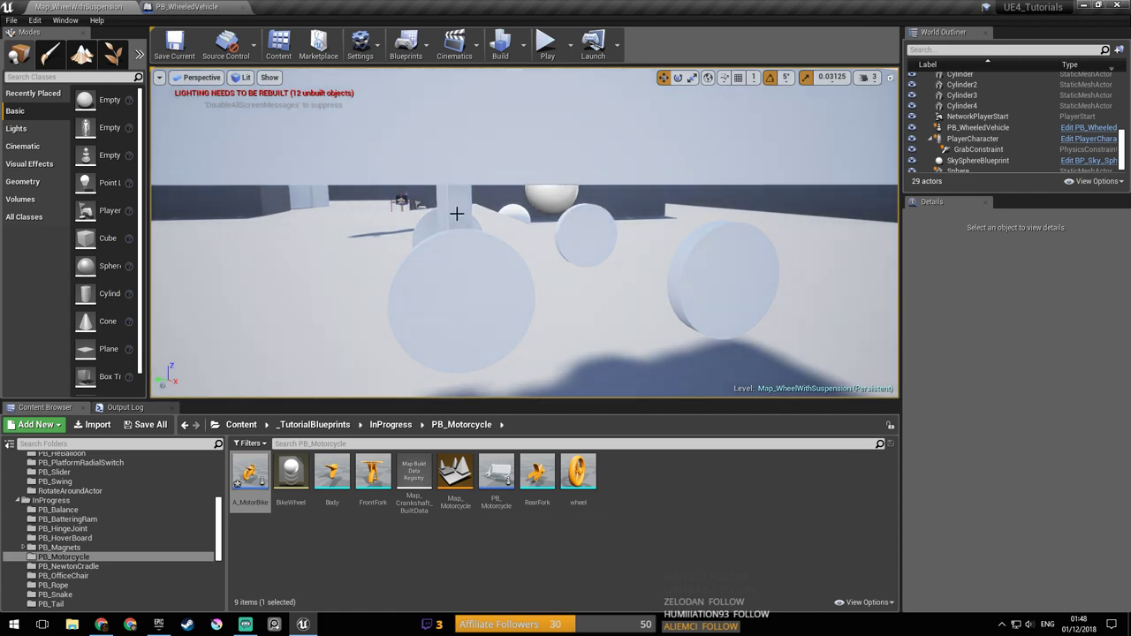
click(215, 8)
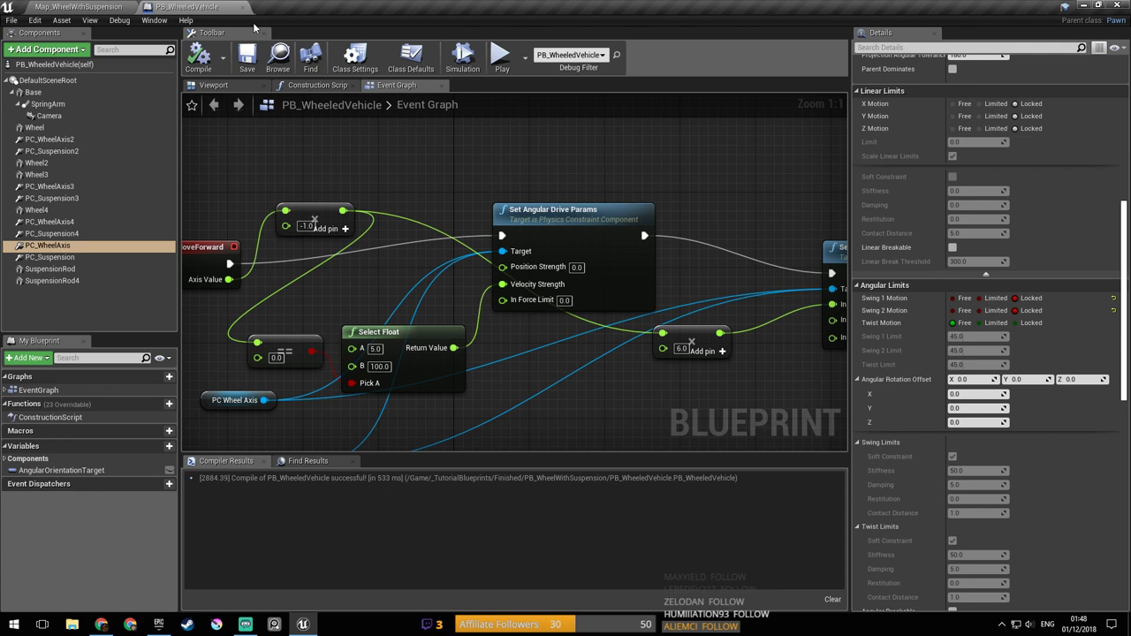
right_drag(538, 348, 549, 327)
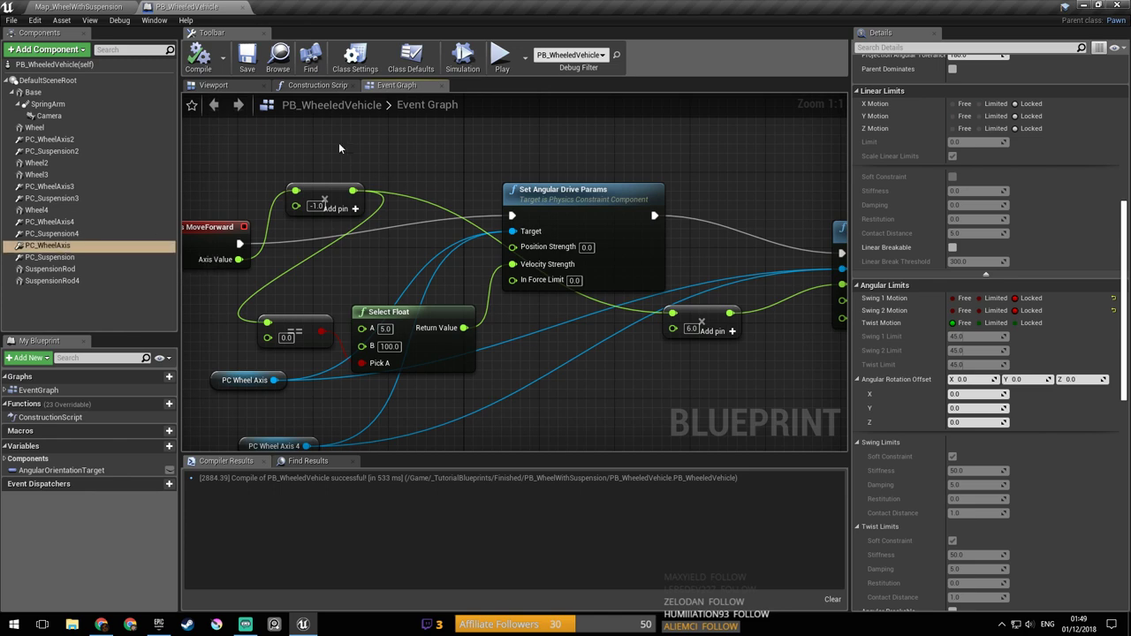
click(323, 87)
click(218, 85)
right_drag(450, 235, 424, 235)
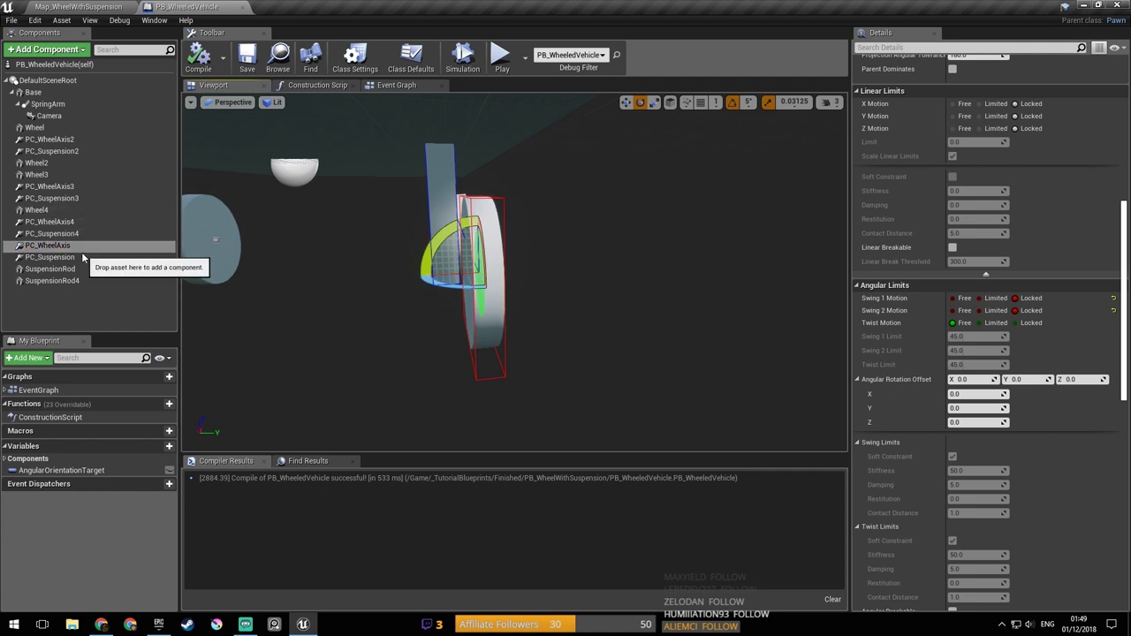
mouse_move(414, 269)
right_down()
mouse_move(447, 270)
mouse_move(414, 270)
right_up()
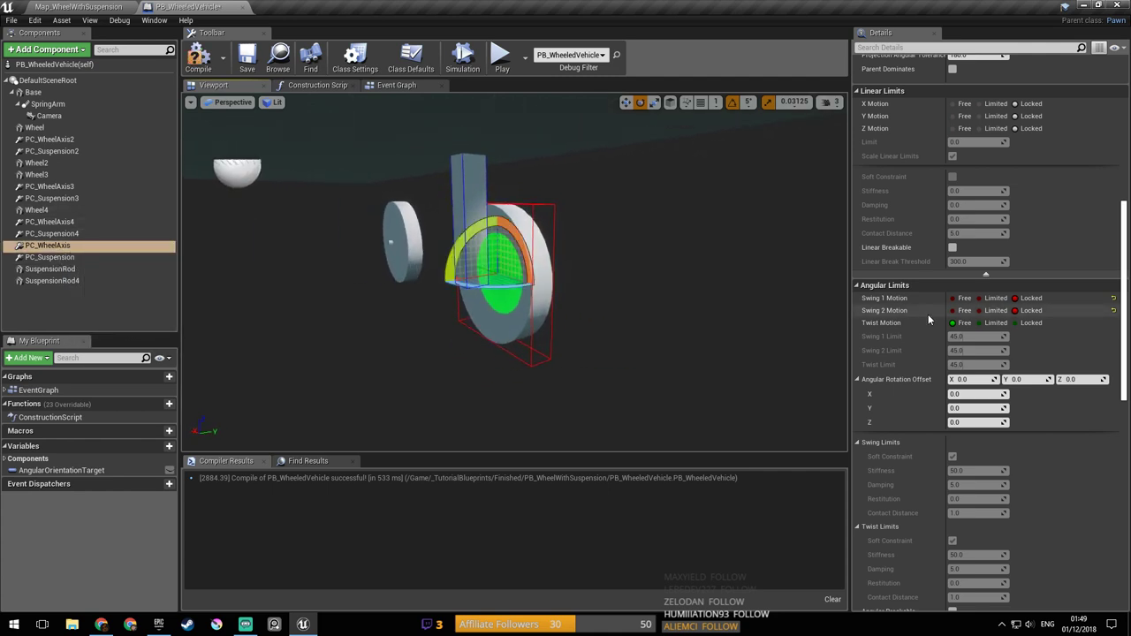
Step: Set the PC_WheelAxis constraint's Projection Linear Tolerance to 1.0 and its Projection Angular Tolerance to 10.0
scroll(1061, 450, up, 6)
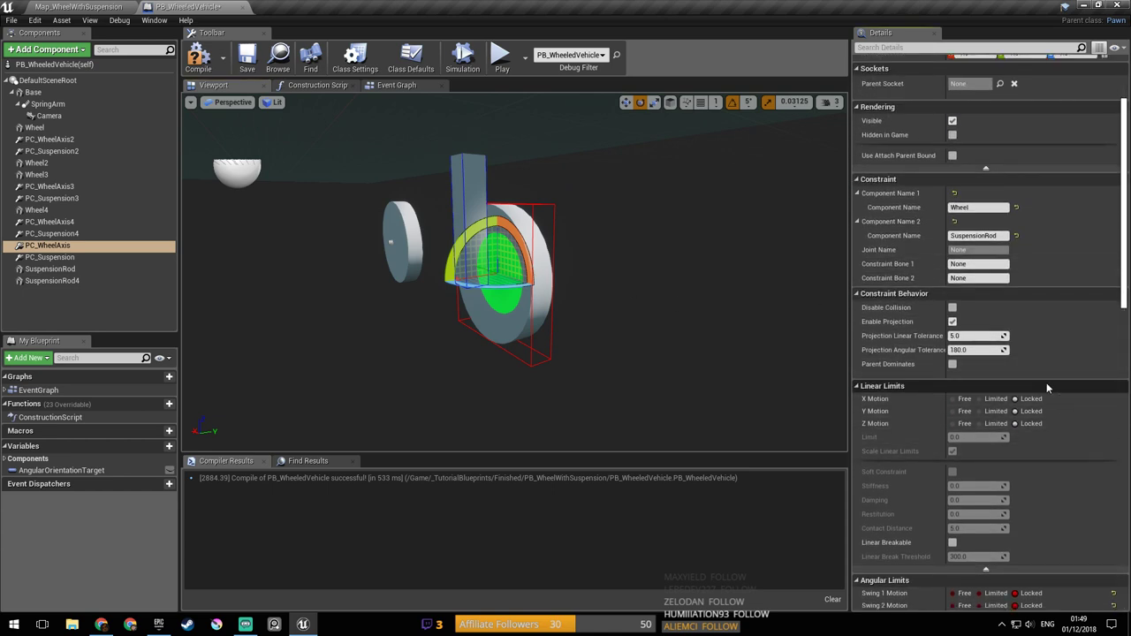
scroll(1045, 380, down, 5)
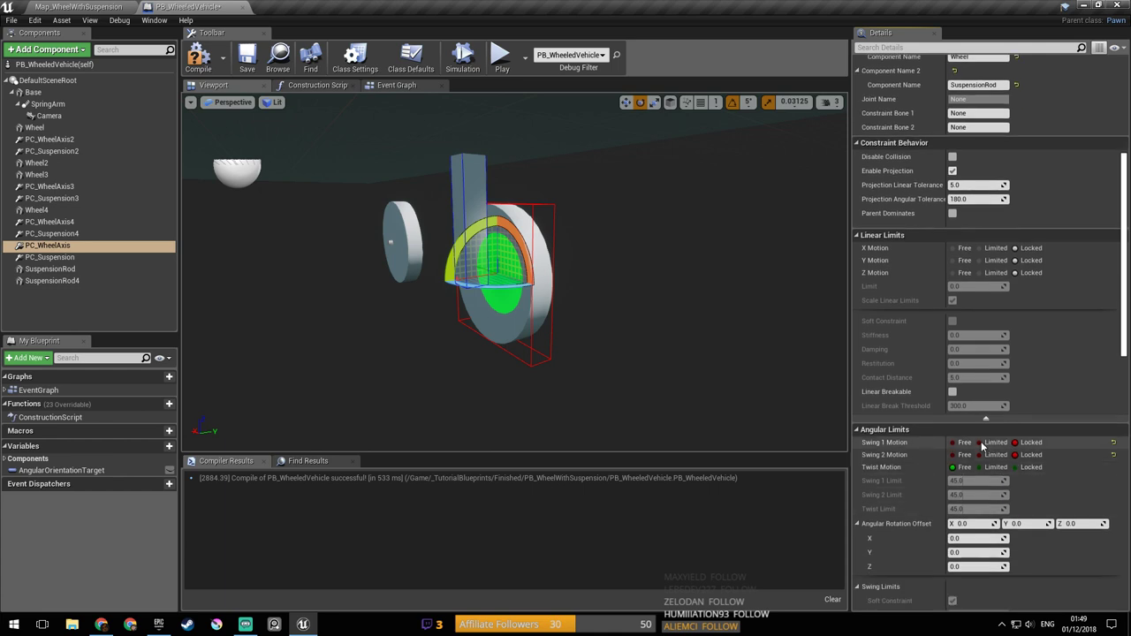
scroll(1082, 408, up, 2)
scroll(1069, 404, up, 2)
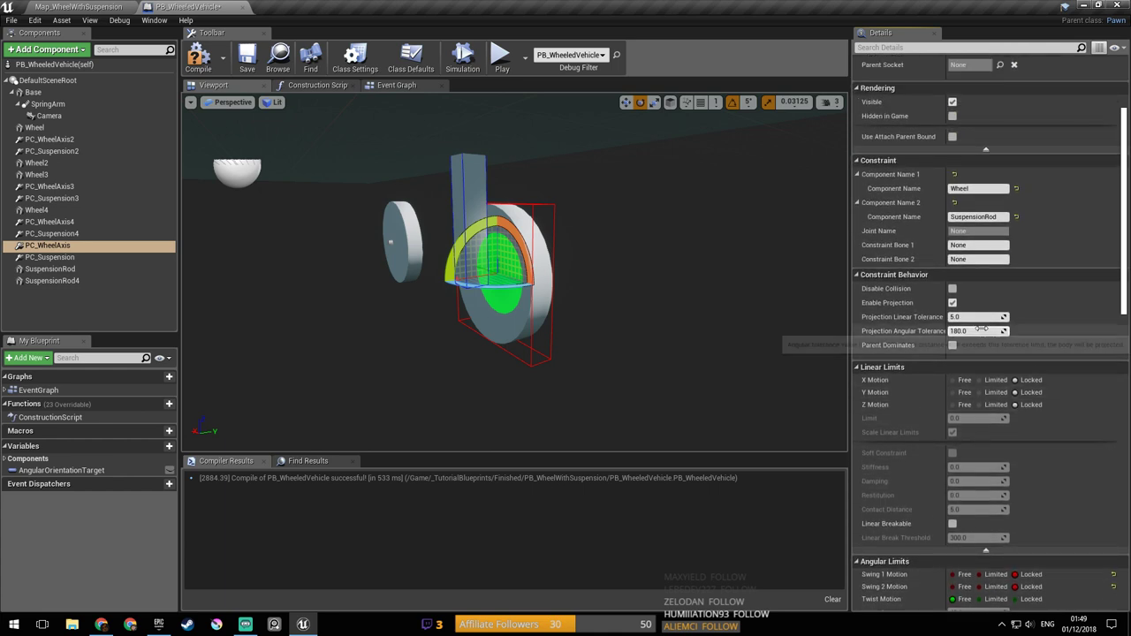
scroll(943, 371, up, 1)
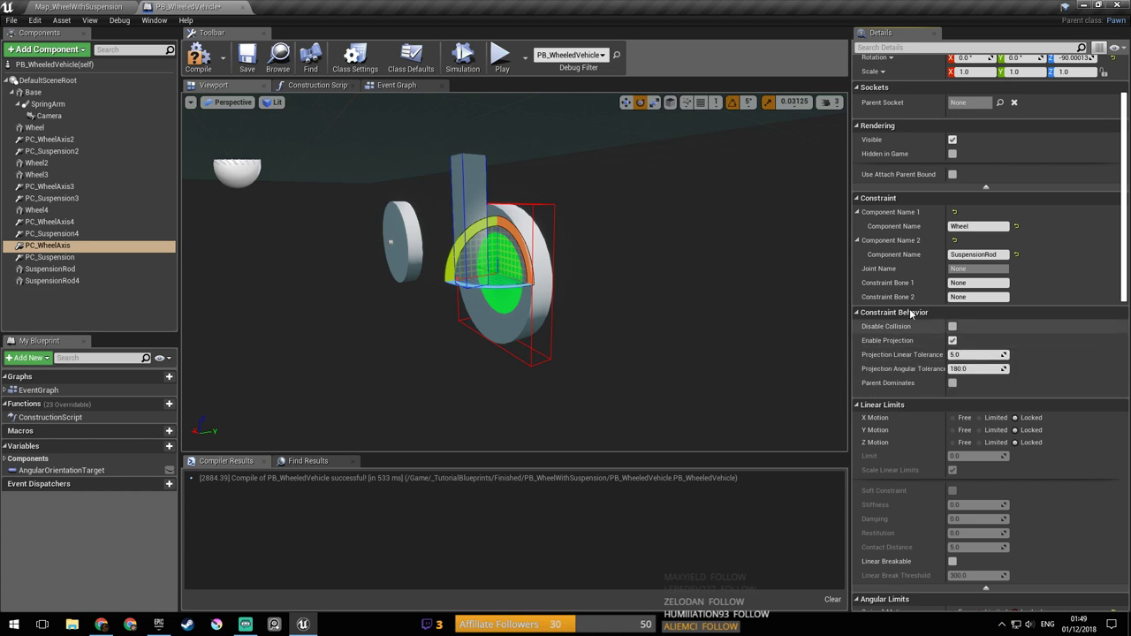
drag(849, 271, 785, 271)
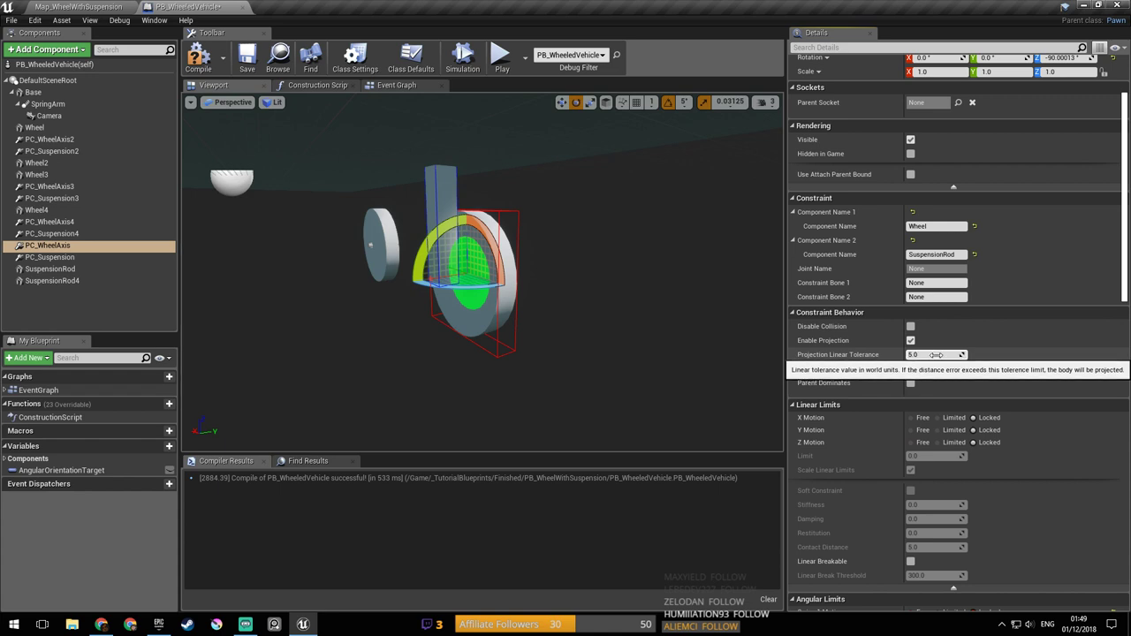
click(932, 354)
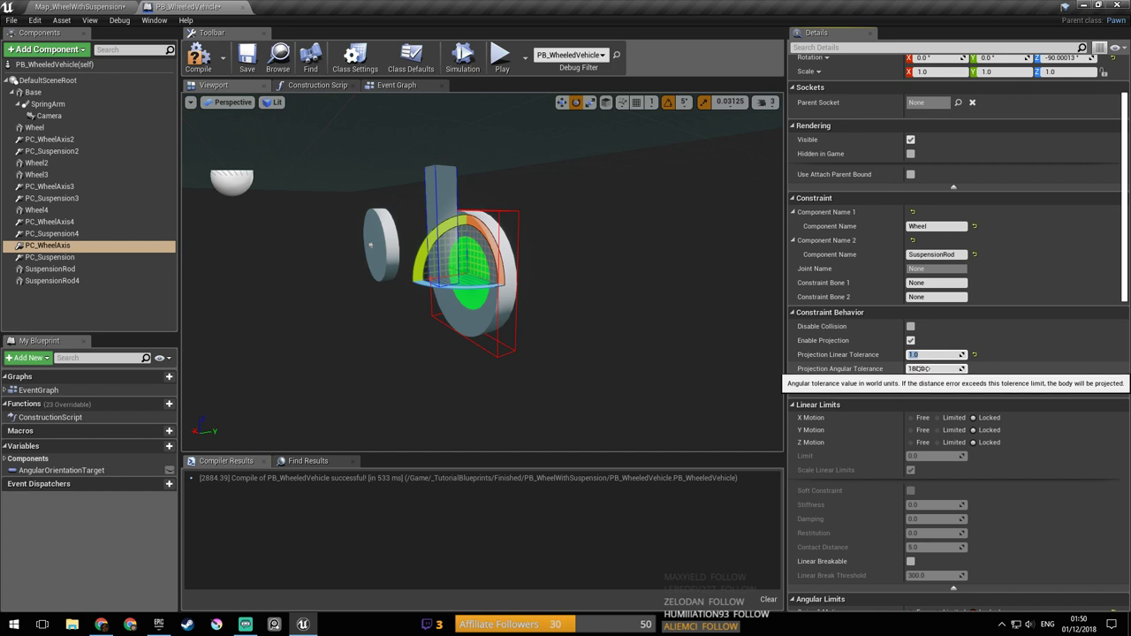
click(936, 369)
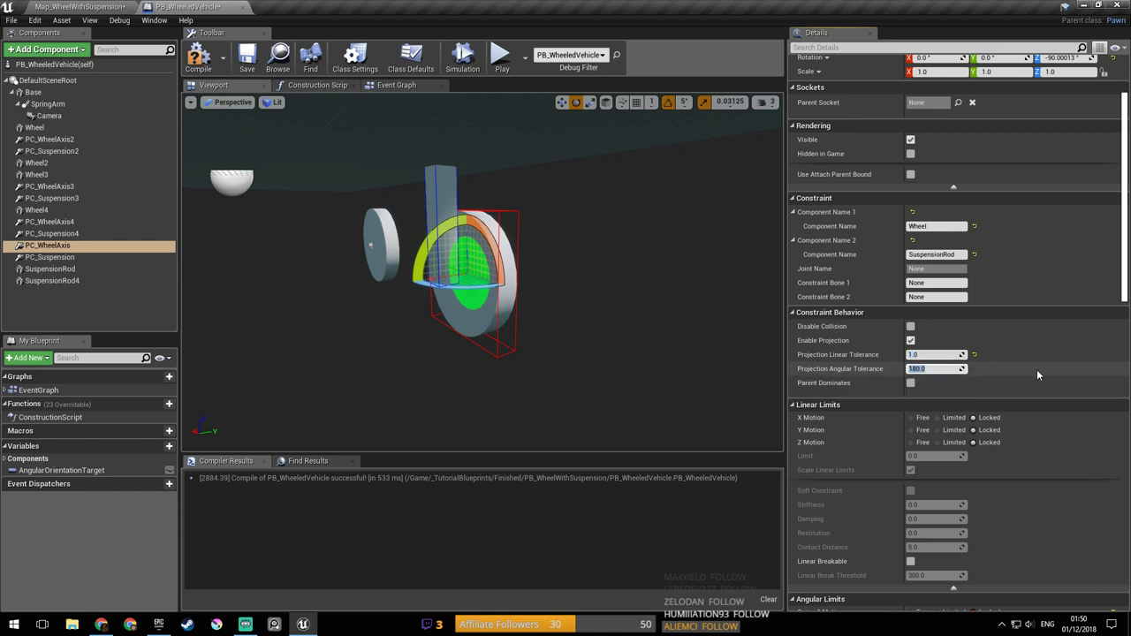
text(10)
key(Return)
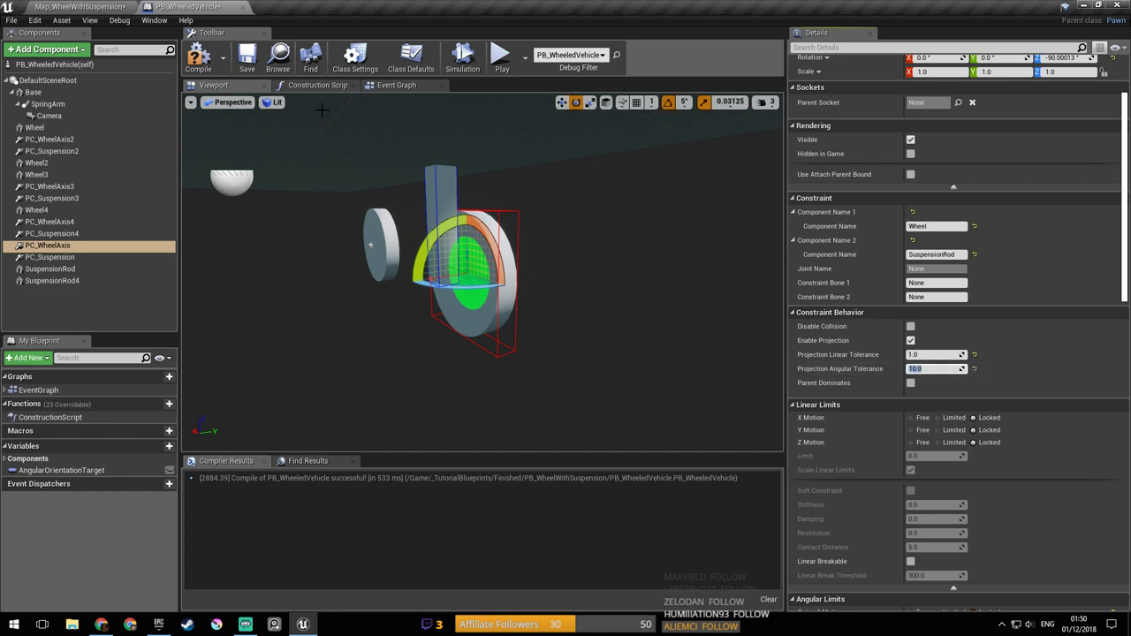
Step: Compile the blueprint and test-drive the vehicle in the level, steering right repeatedly to check the wheel behaviour
click(198, 58)
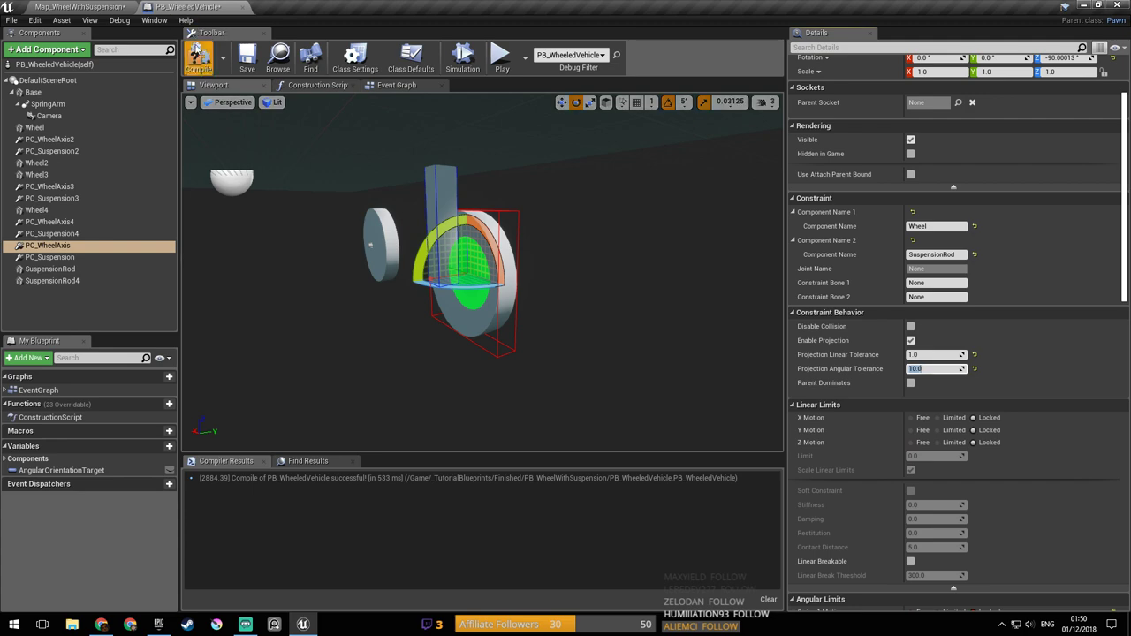
click(501, 58)
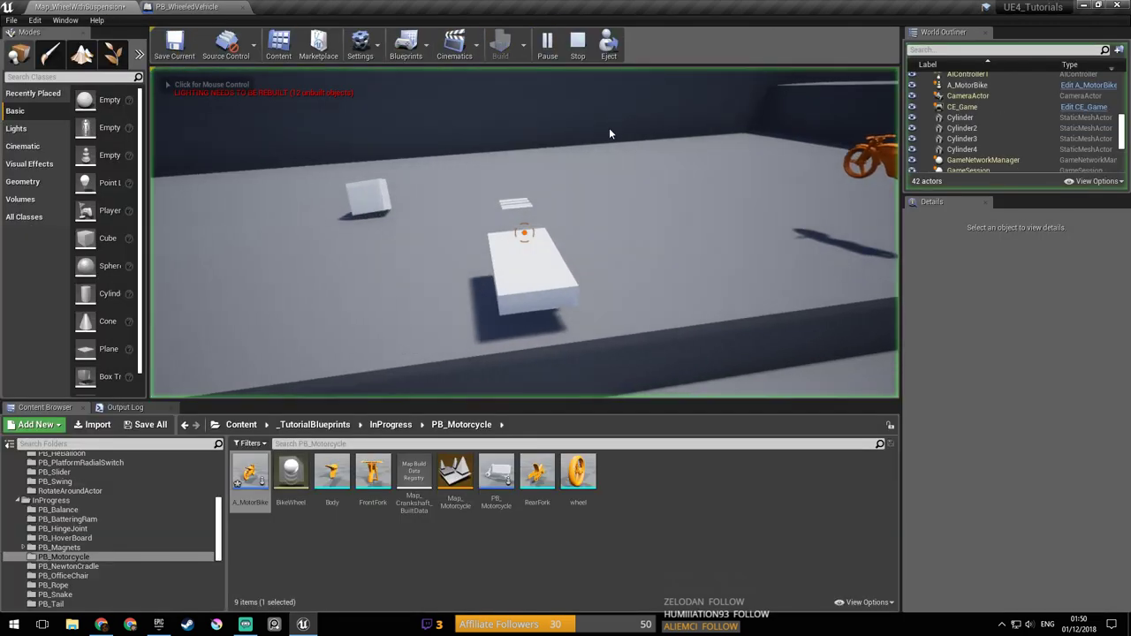
click(610, 130)
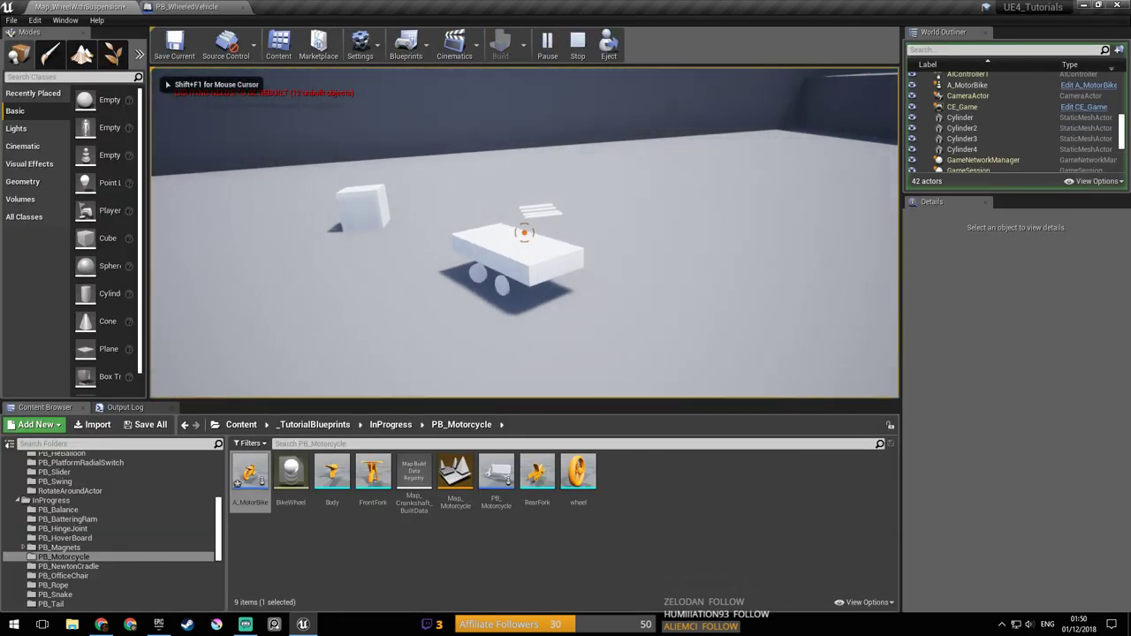
key(d)
key(d)
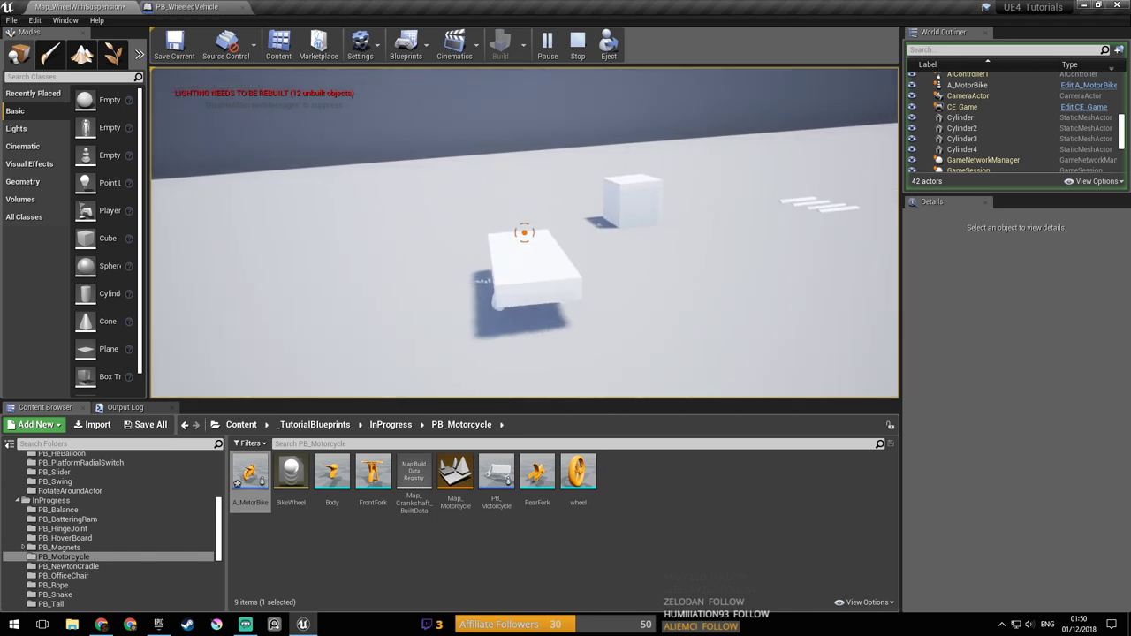
key(d)
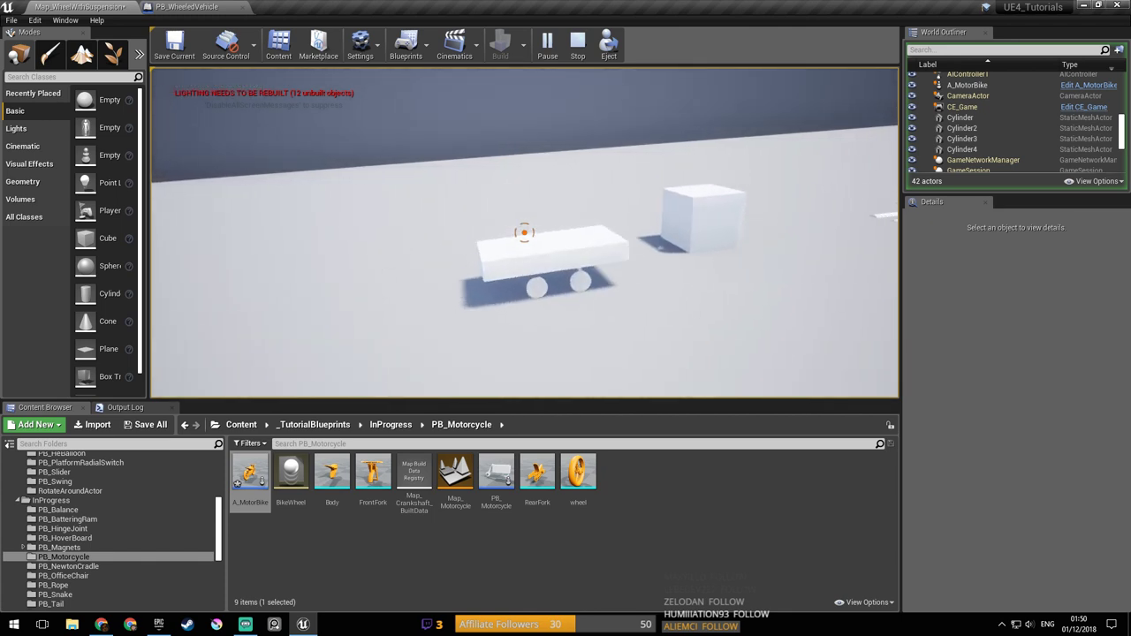
key(d)
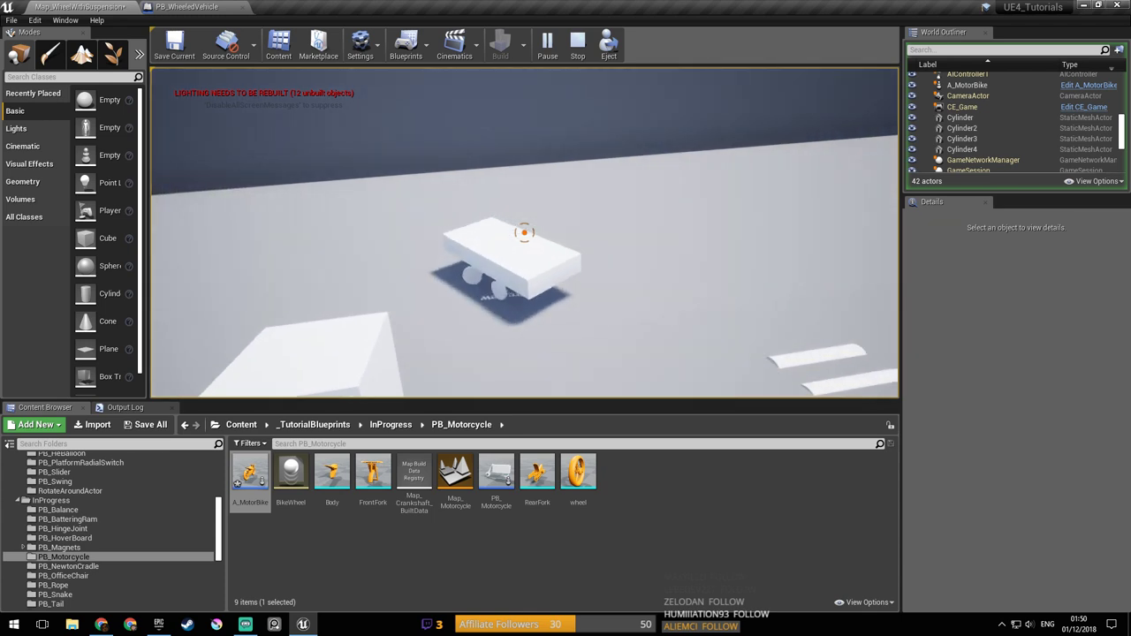
key(d)
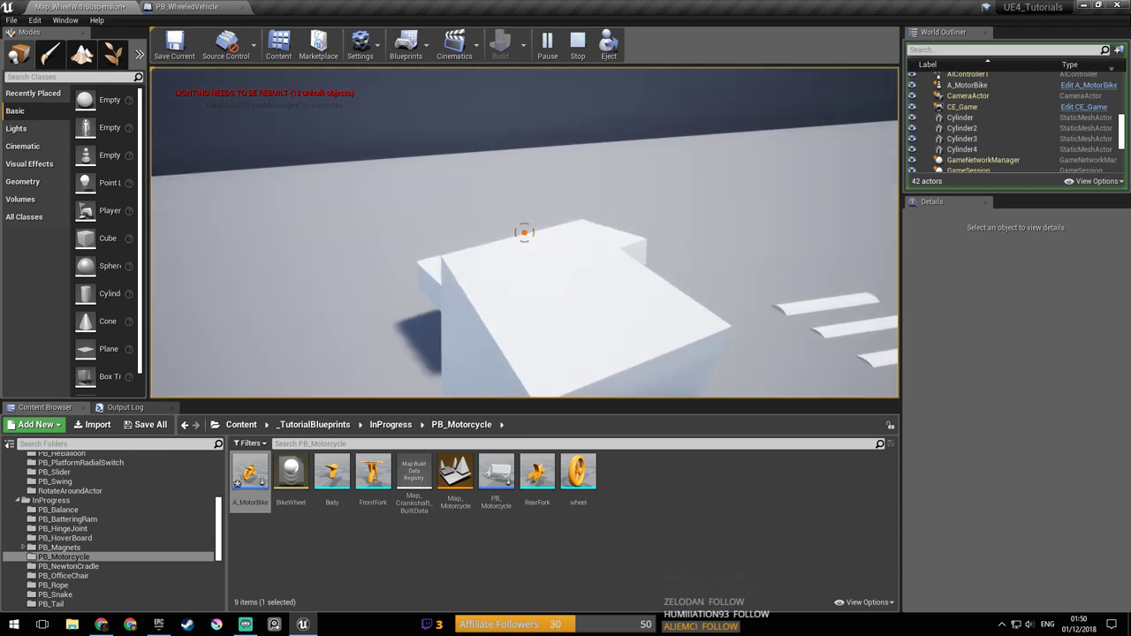
key(d)
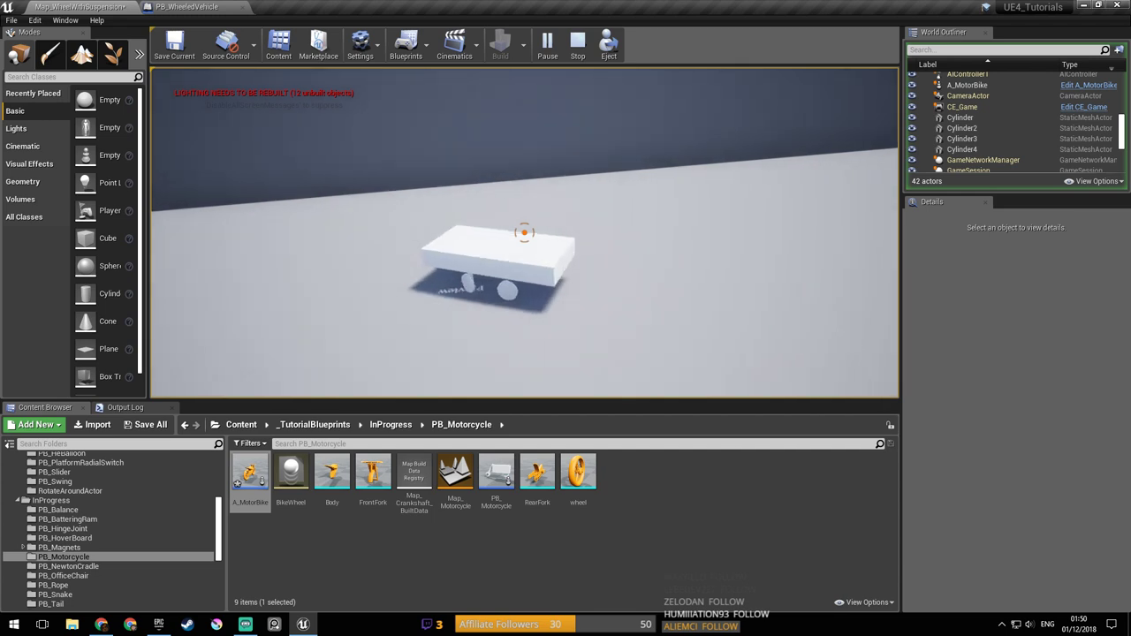
key(d)
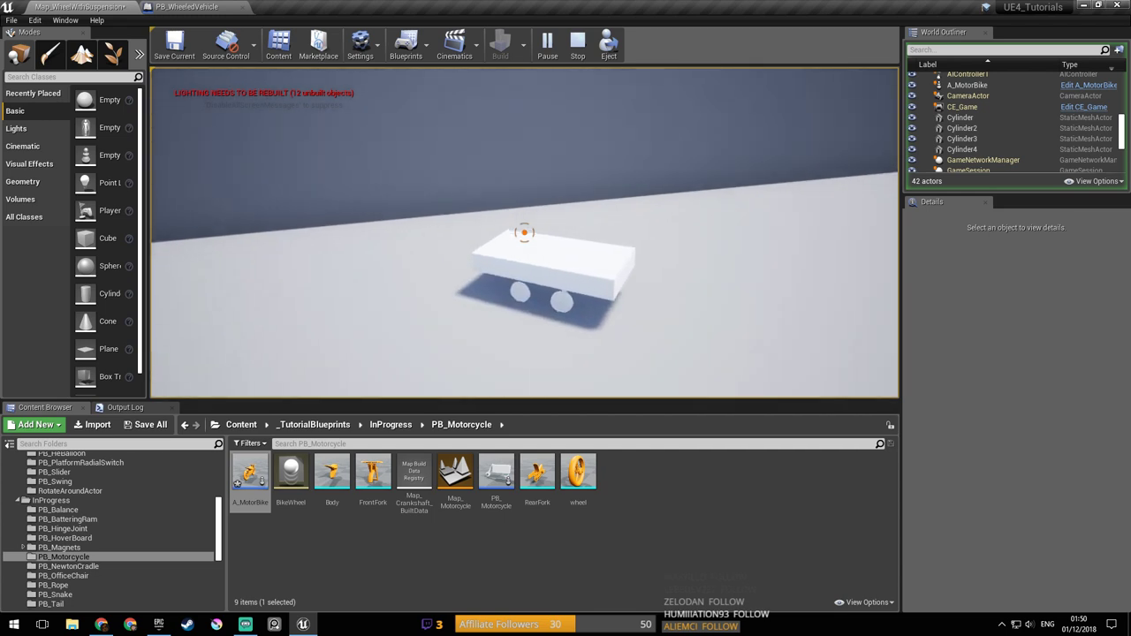
key(d)
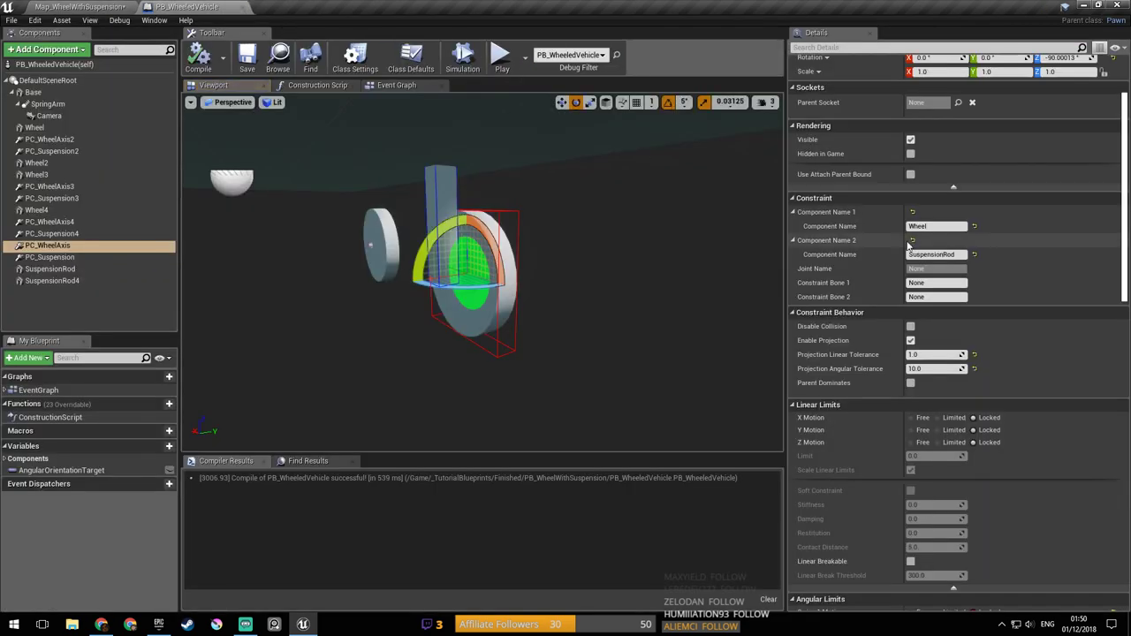
Step: Set the PC_WheelAxis constraint's Projection Angular Tolerance to 1.0 and compile the blueprint
click(938, 369)
key(Return)
click(939, 354)
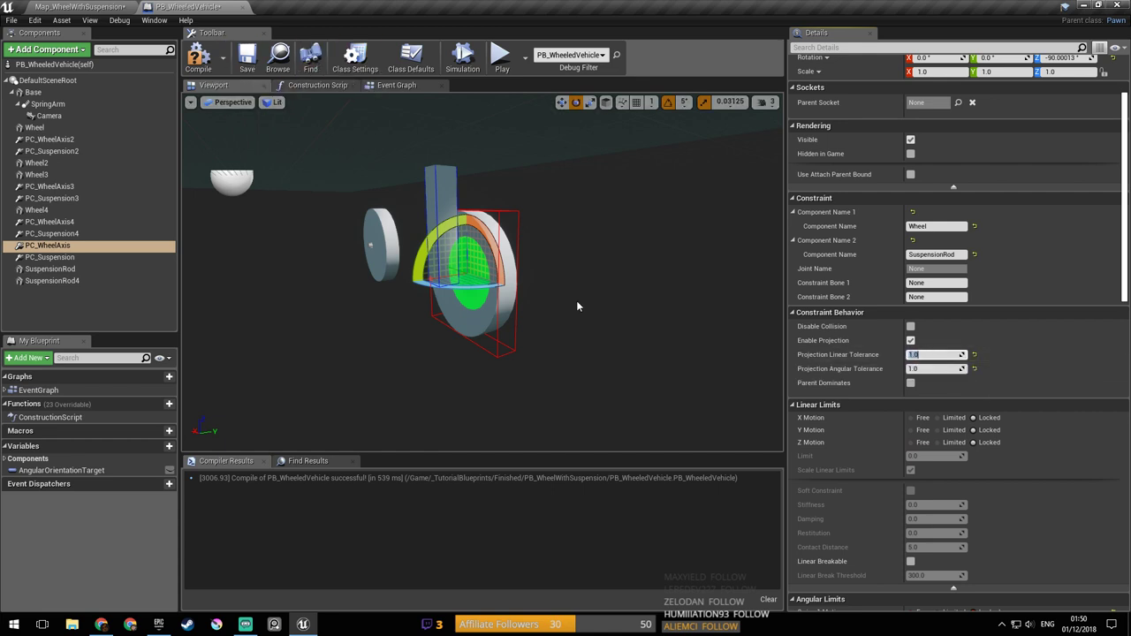
click(200, 60)
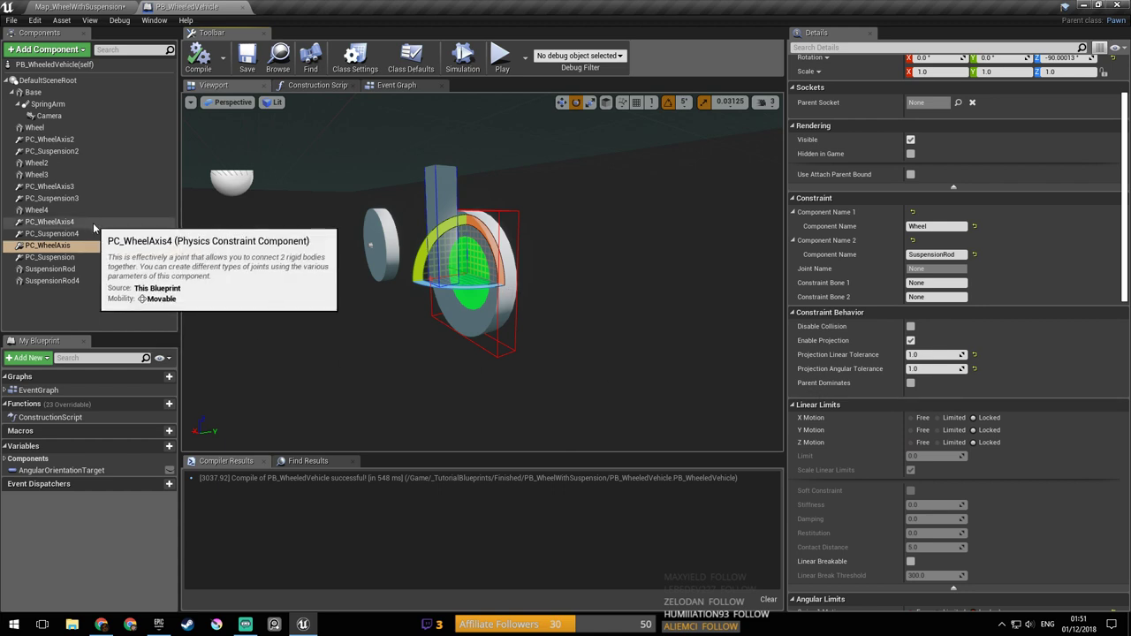
Step: Set the PC_WheelAxis4 constraint's Projection Linear and Angular Tolerances to 1.0, then compile and save the blueprint
click(92, 224)
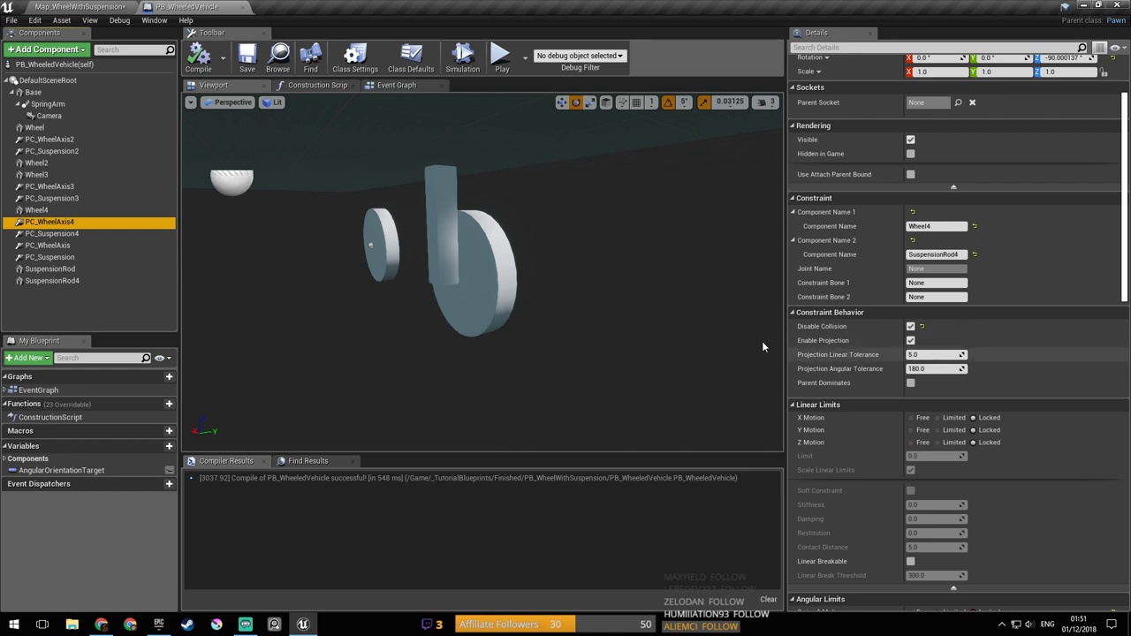
click(935, 355)
text(1)
click(945, 368)
text(1)
key(Return)
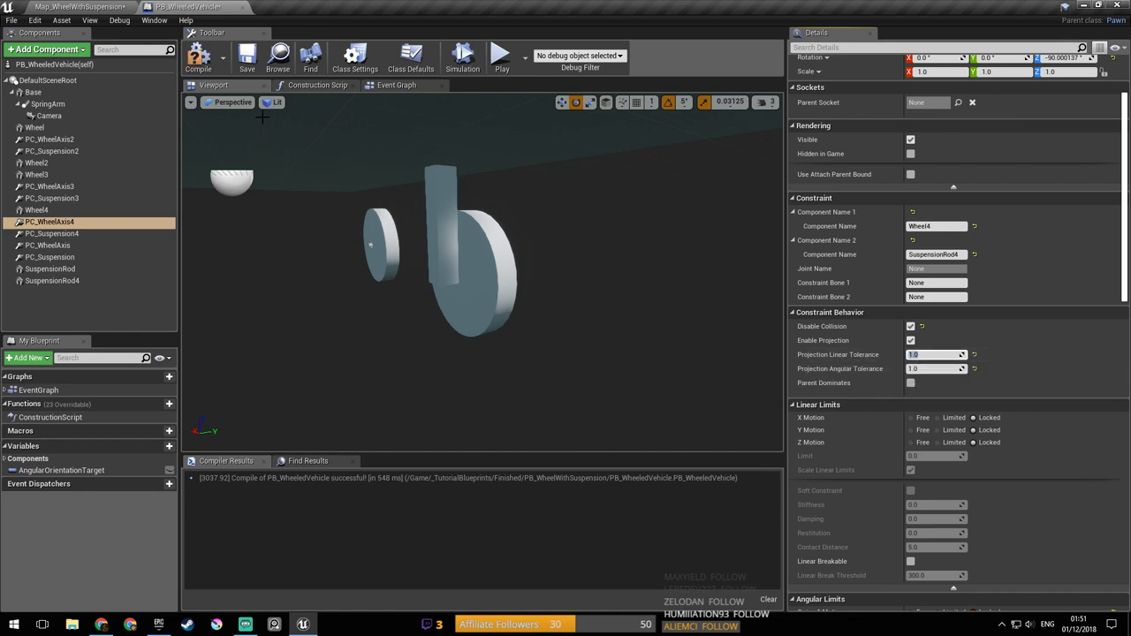
click(248, 56)
Step: Play the Map_WheelWithSuspension level, test-drive the vehicle forward, and stop the session
click(80, 6)
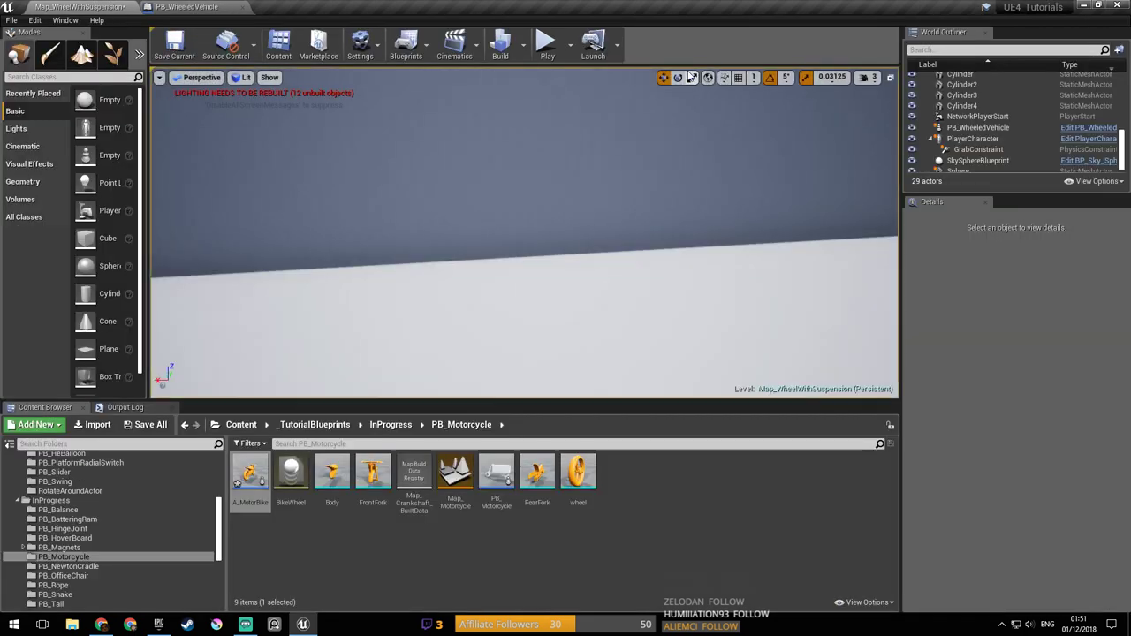
click(547, 44)
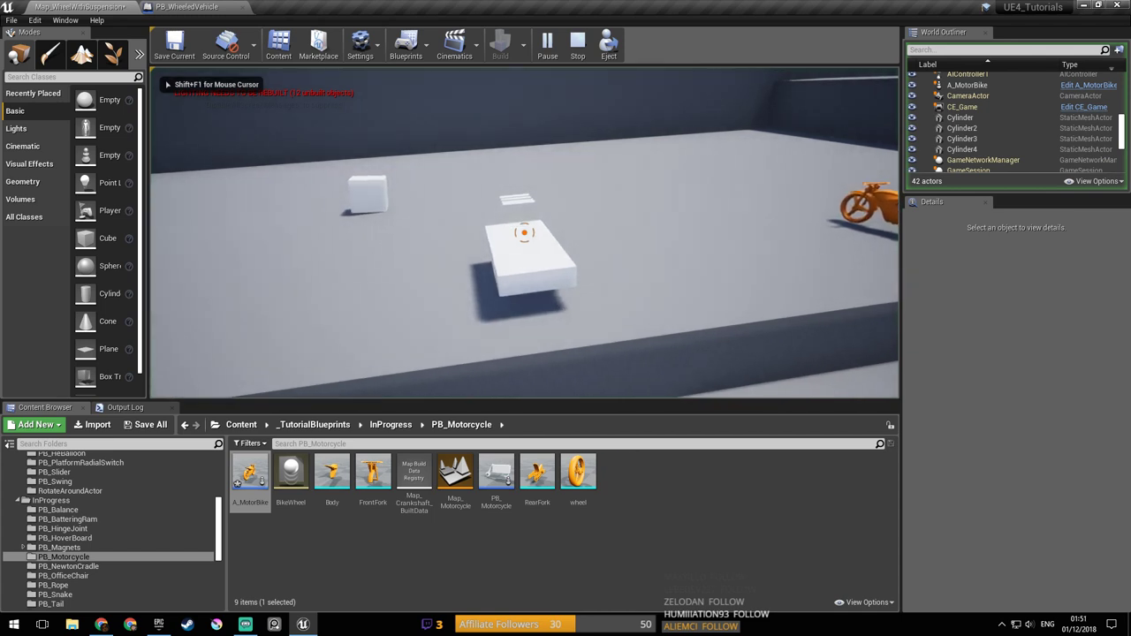
key(w)
key(w)
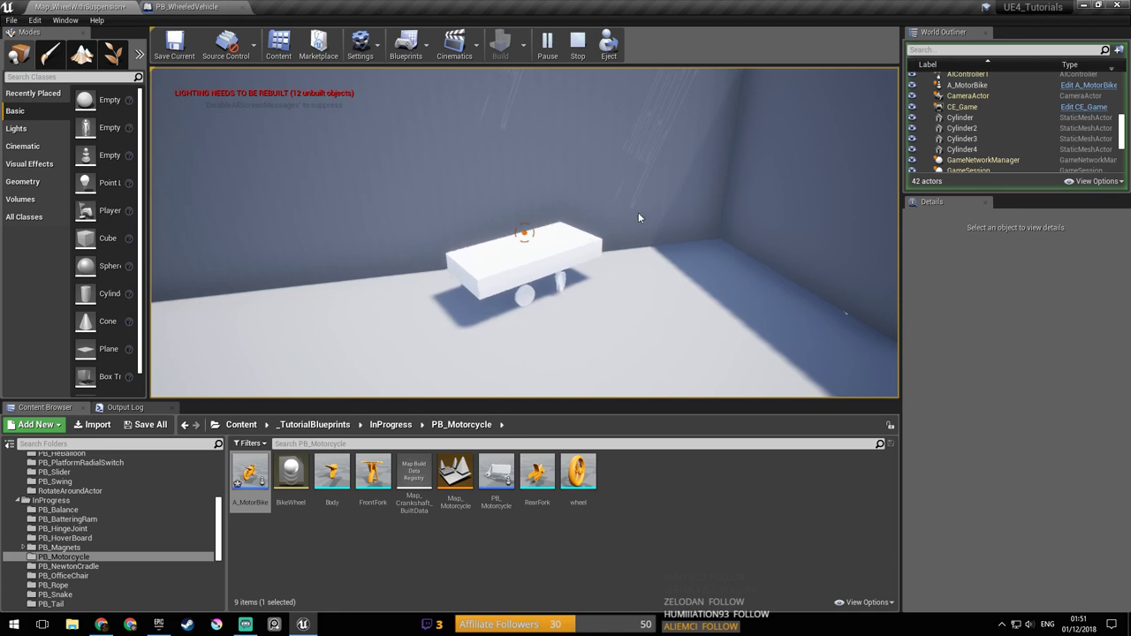
key(Escape)
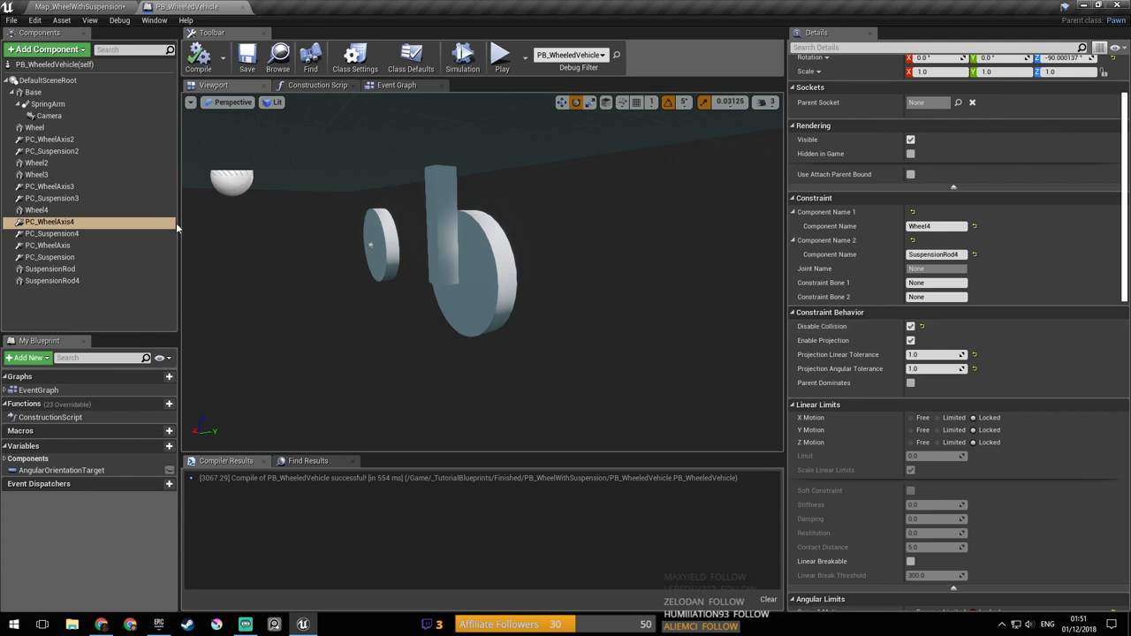
Step: Set the PC_Suspension4 constraint's Angular Motor target orientation strength to 30000
click(65, 236)
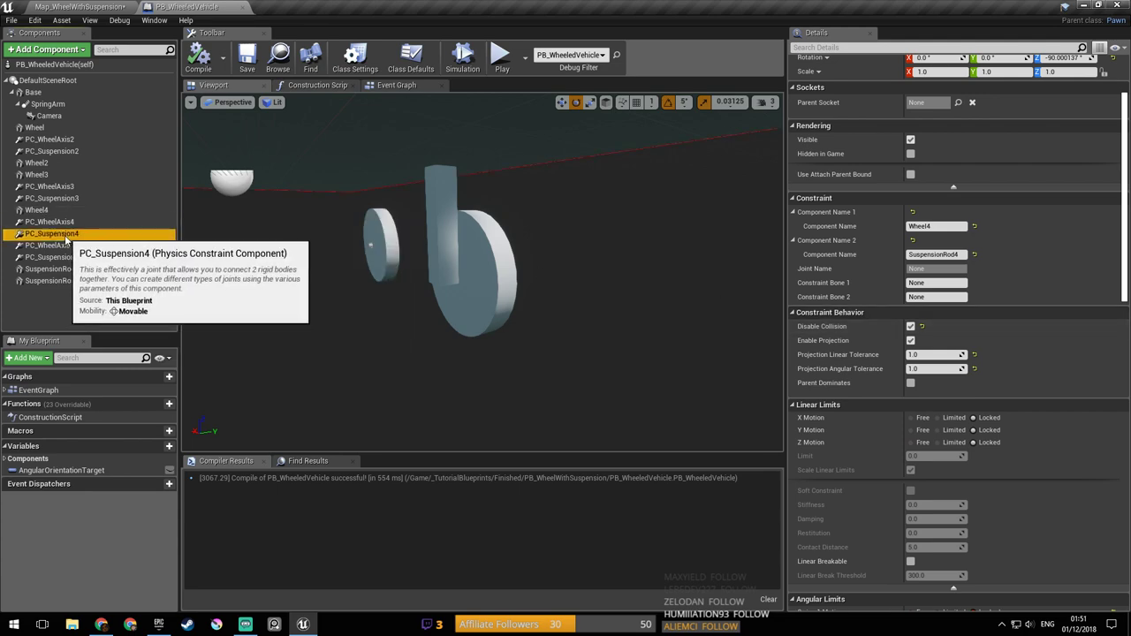
scroll(1024, 362, down, 10)
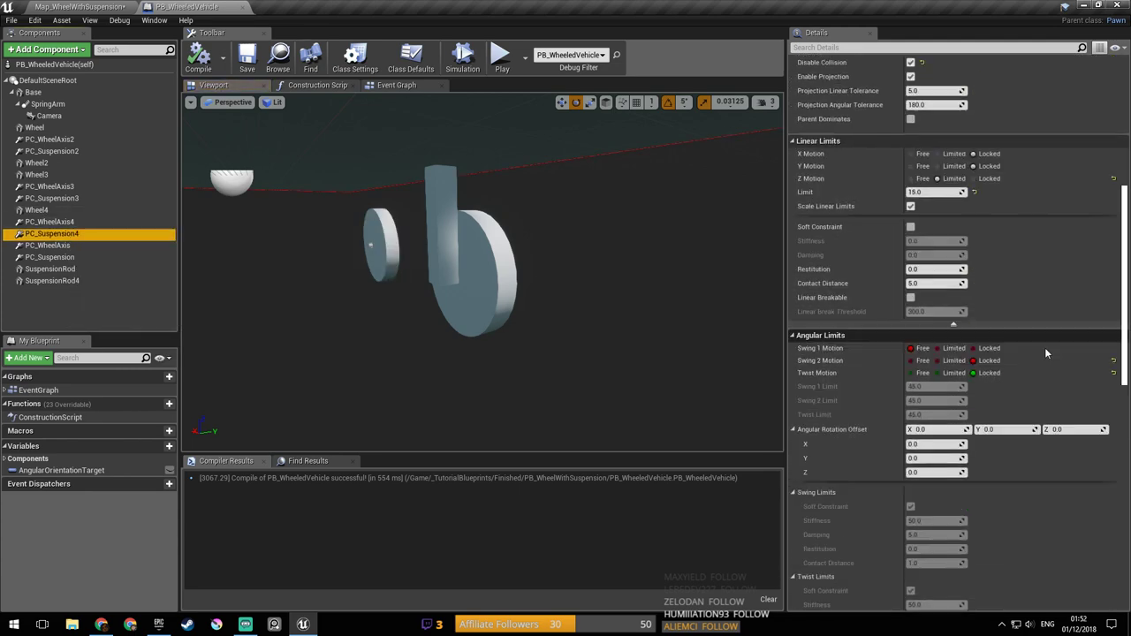
scroll(1064, 352, down, 3)
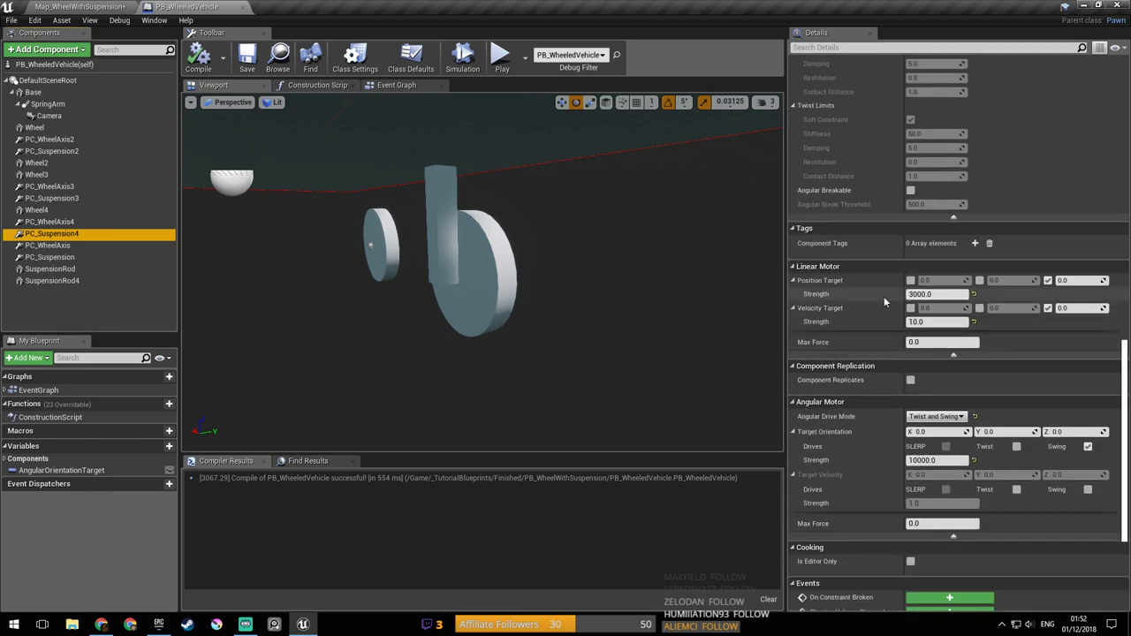
key(s)
right_drag(747, 331, 669, 318)
key(w)
key(s)
key(w)
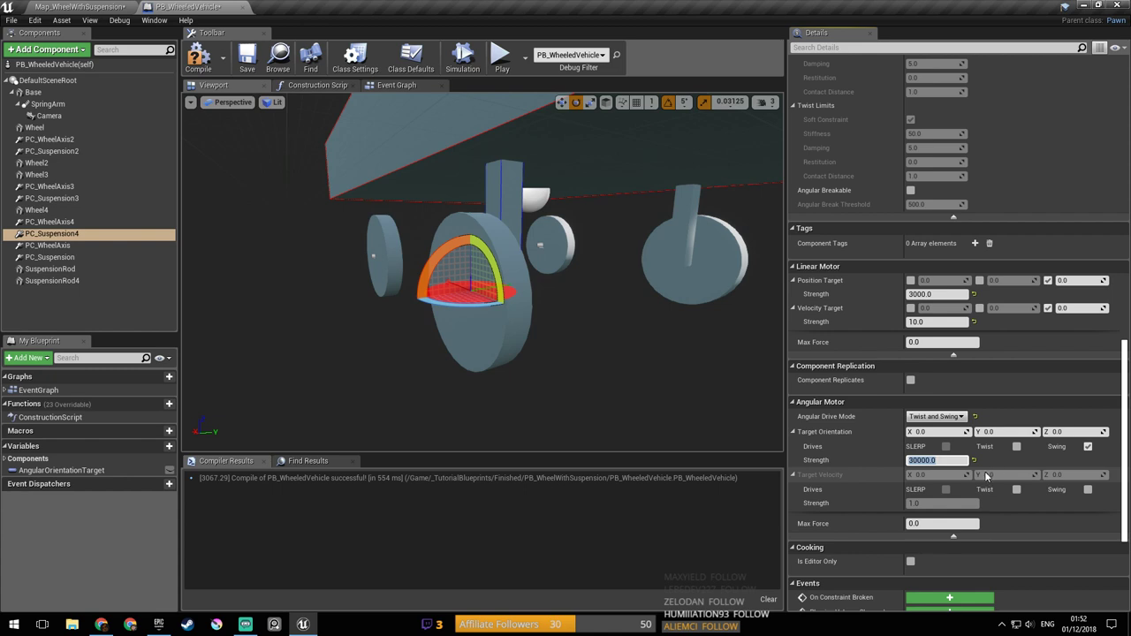
click(89, 238)
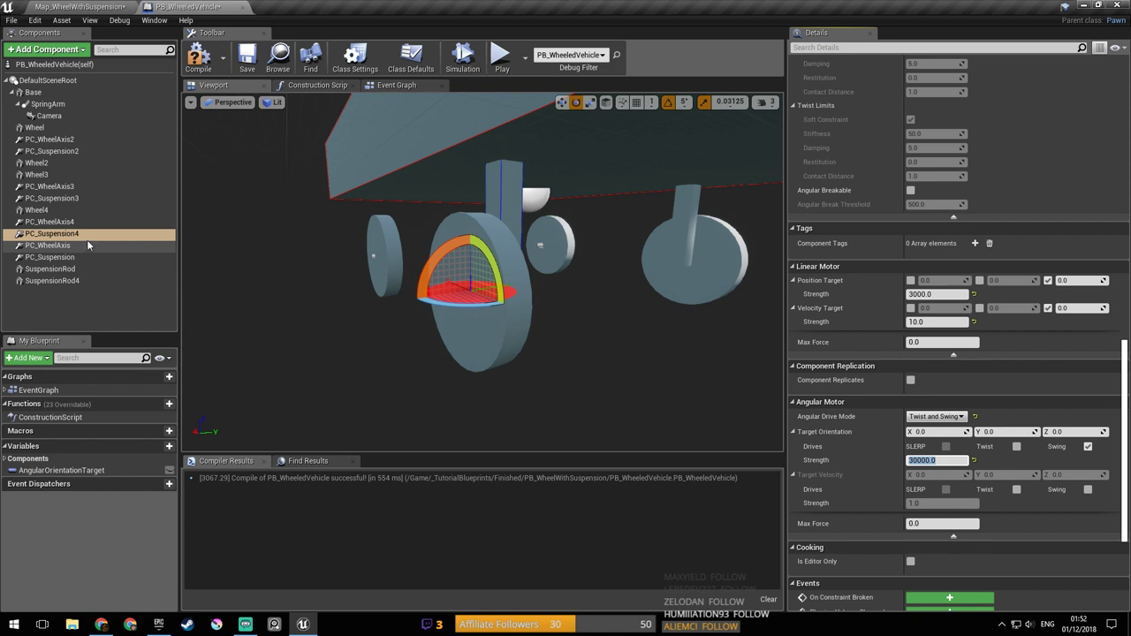
Step: Set the PC_Suspension constraint's Angular Motor target orientation strength to 30000 and compile the blueprint
click(89, 258)
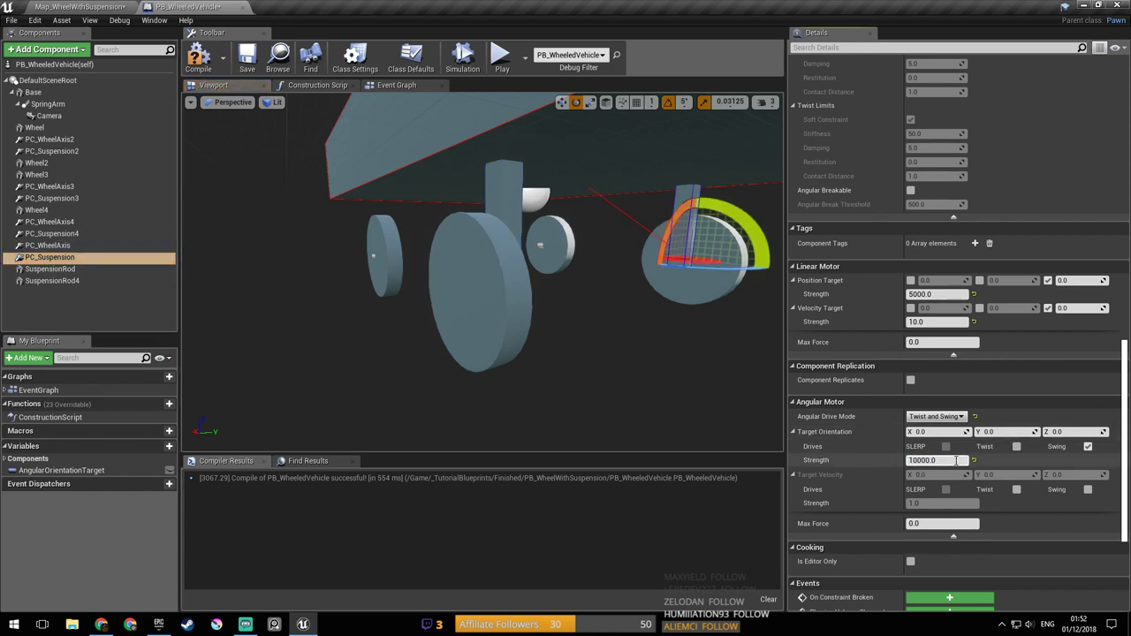
text(8)
text(0000)
key(Return)
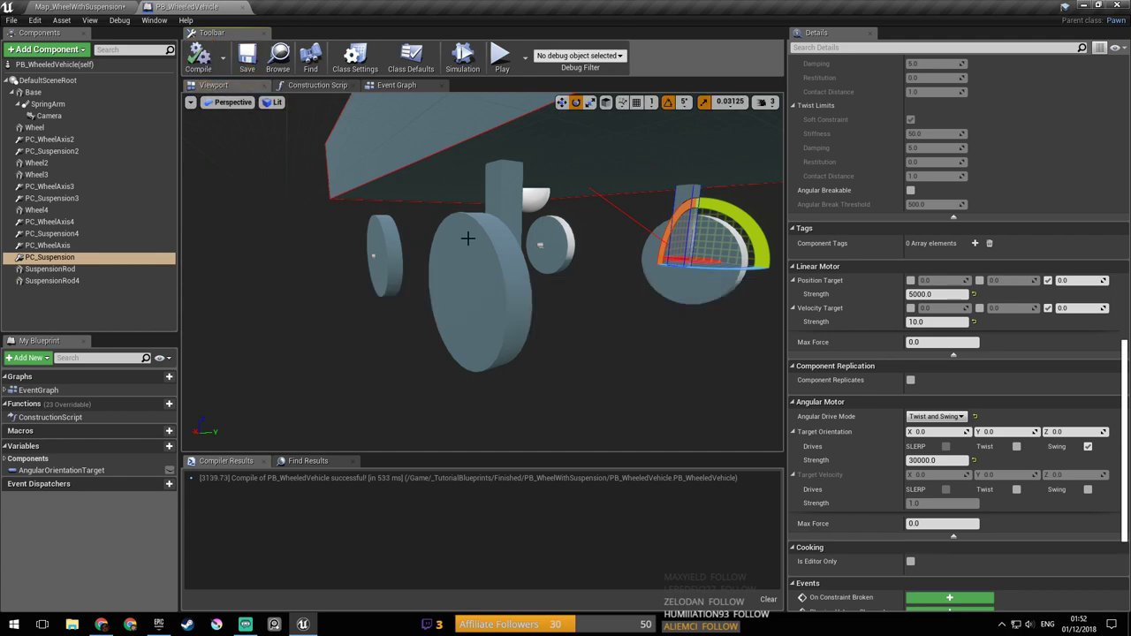
Step: Play the level and test-drive the vehicle forward and in reverse, steering both ways to check how the front wheels turn
click(97, 7)
click(544, 42)
key(w)
key(d)
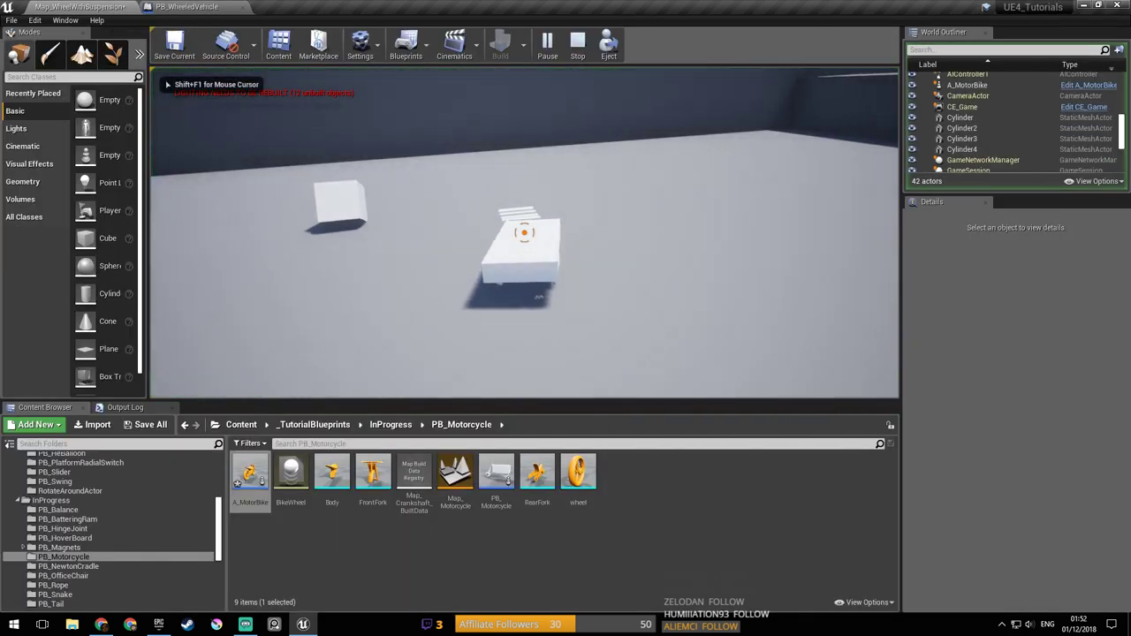
key(w)
key(d)
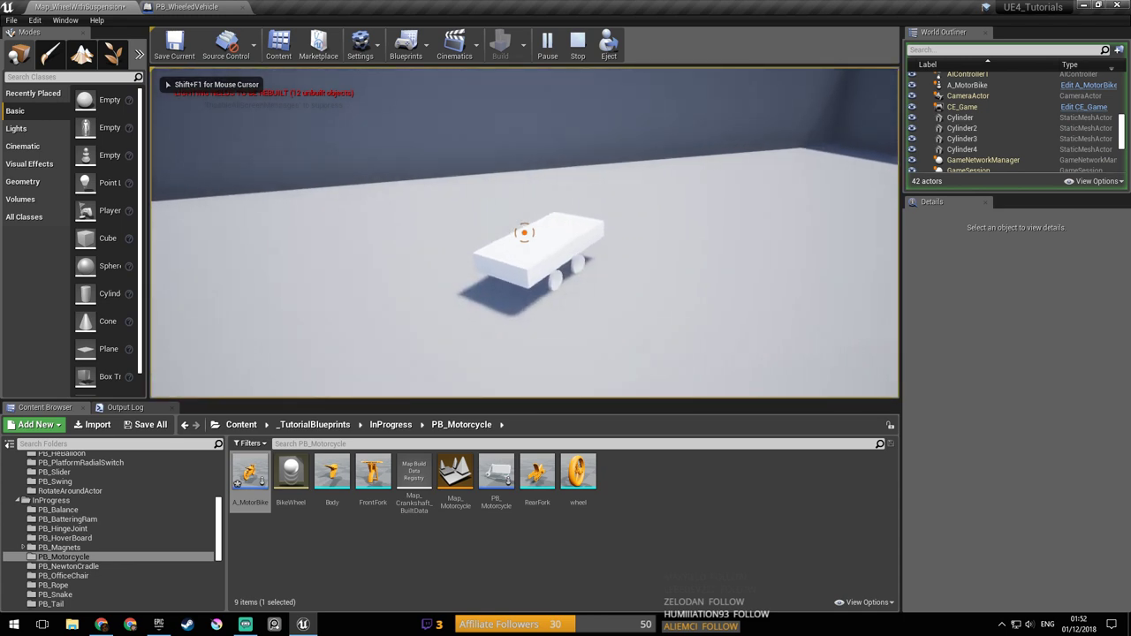
key(w)
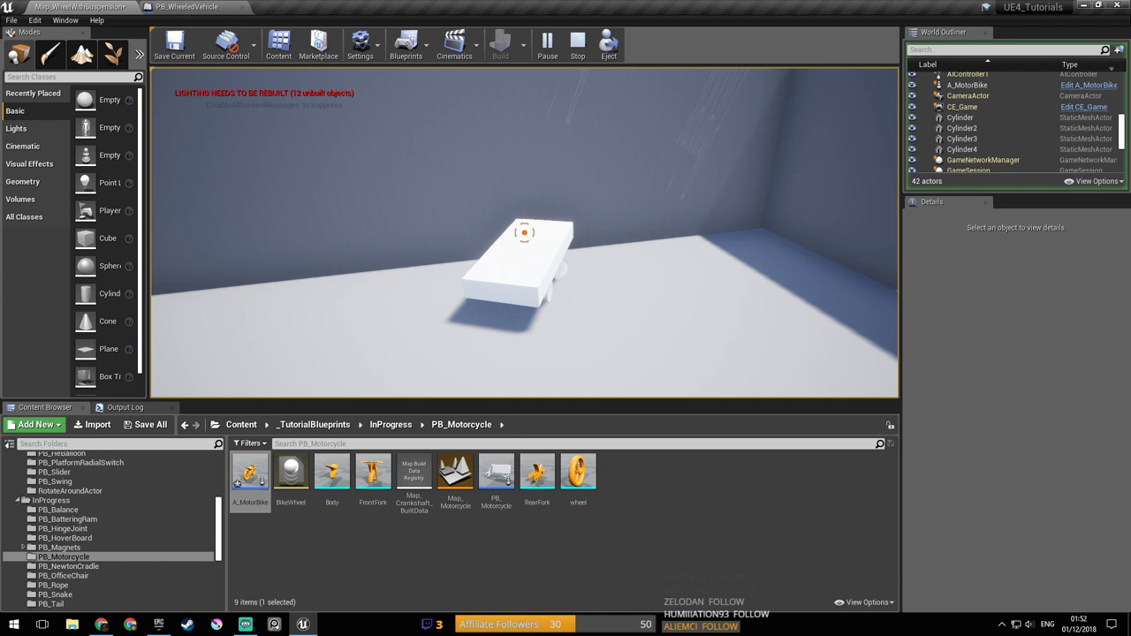
key(s)
key(d)
key(a)
key(d)
key(d)
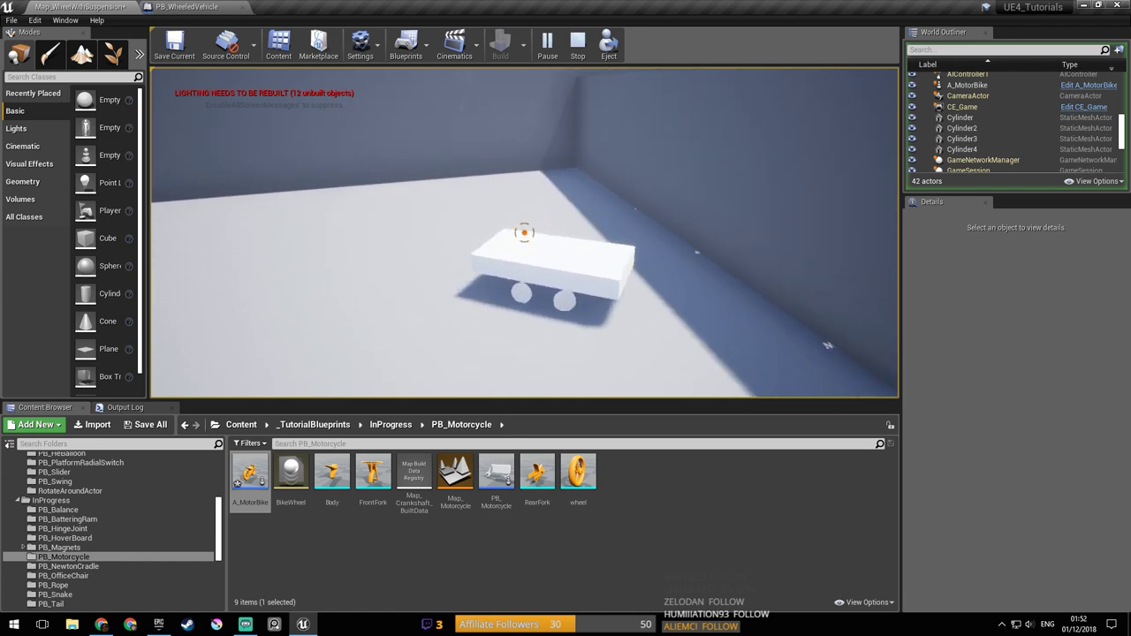
key(d)
key(s)
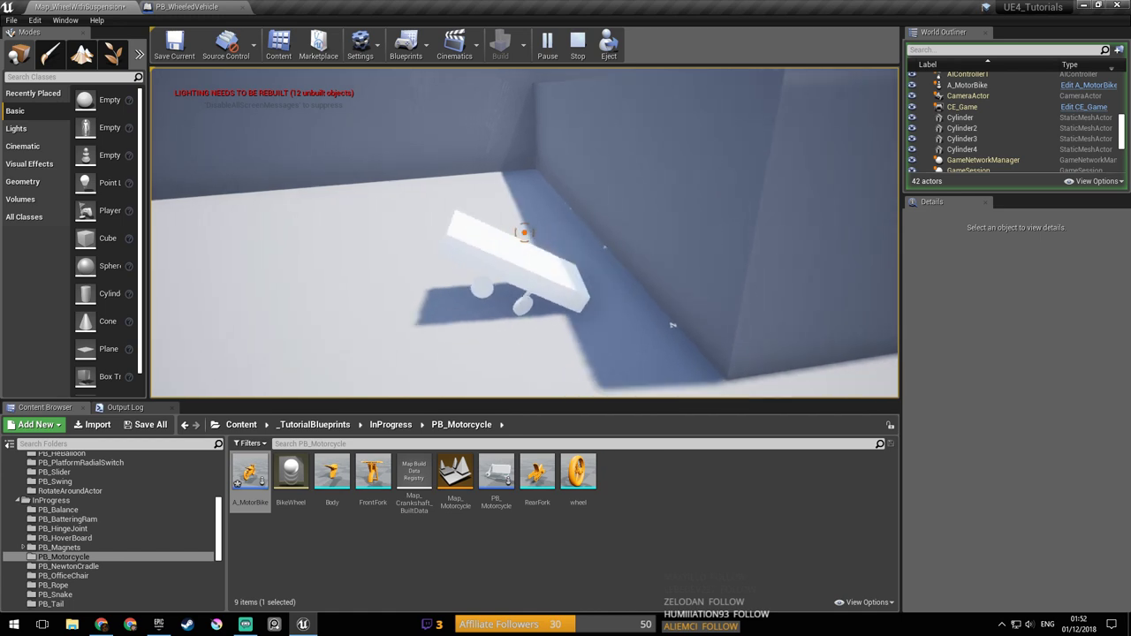
key(w)
key(a)
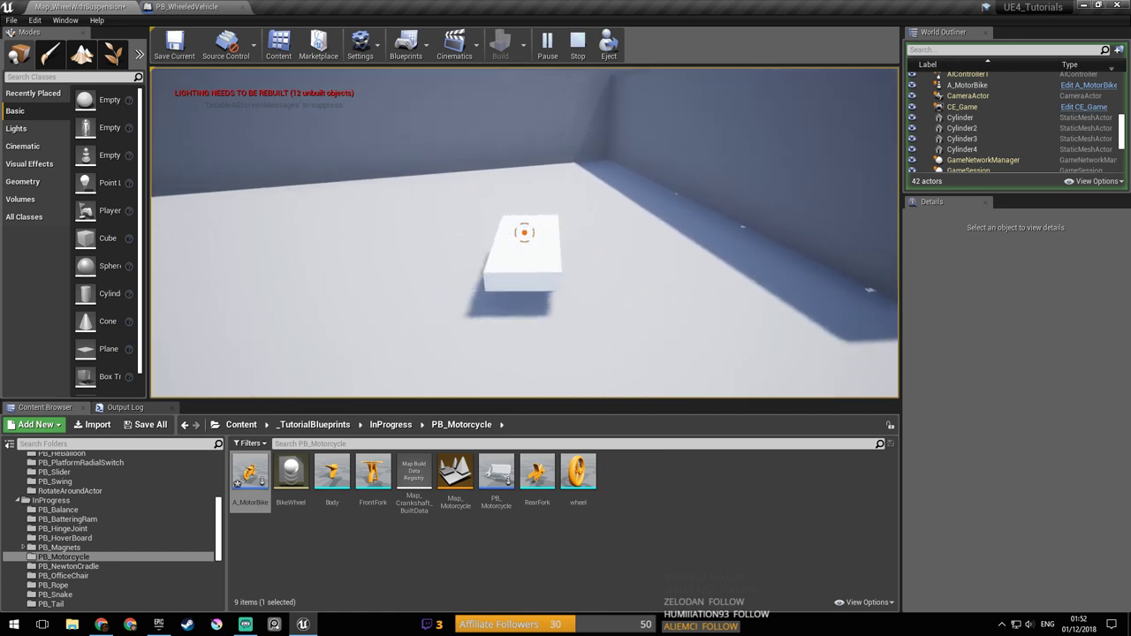
key(d)
key(d)
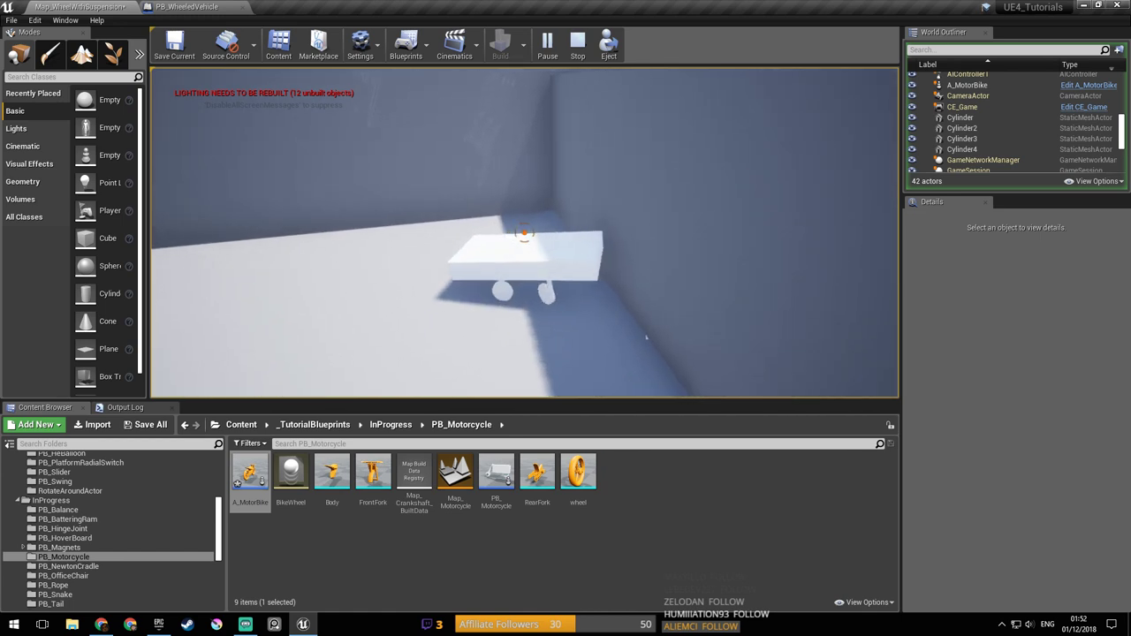
key(s)
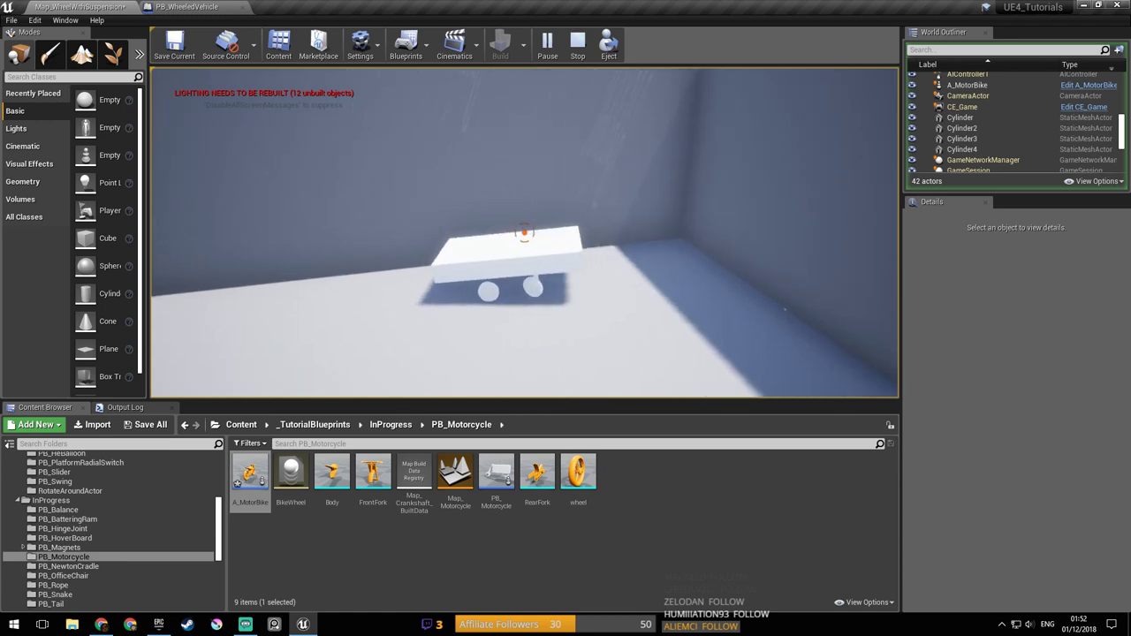
key(d)
key(w)
key(d)
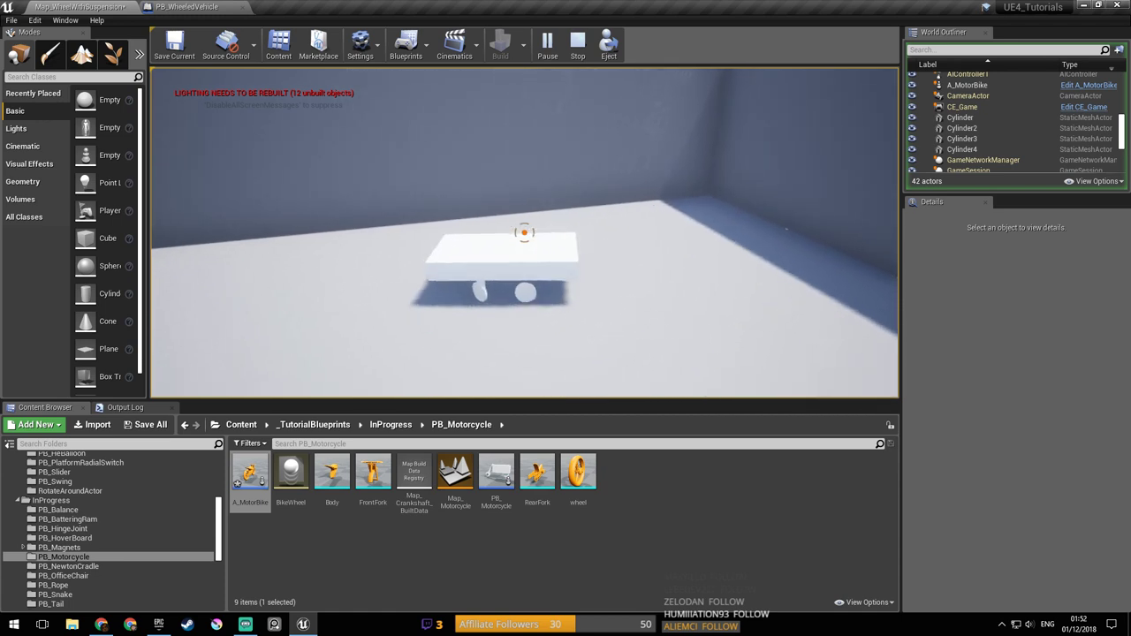
key(w)
key(d)
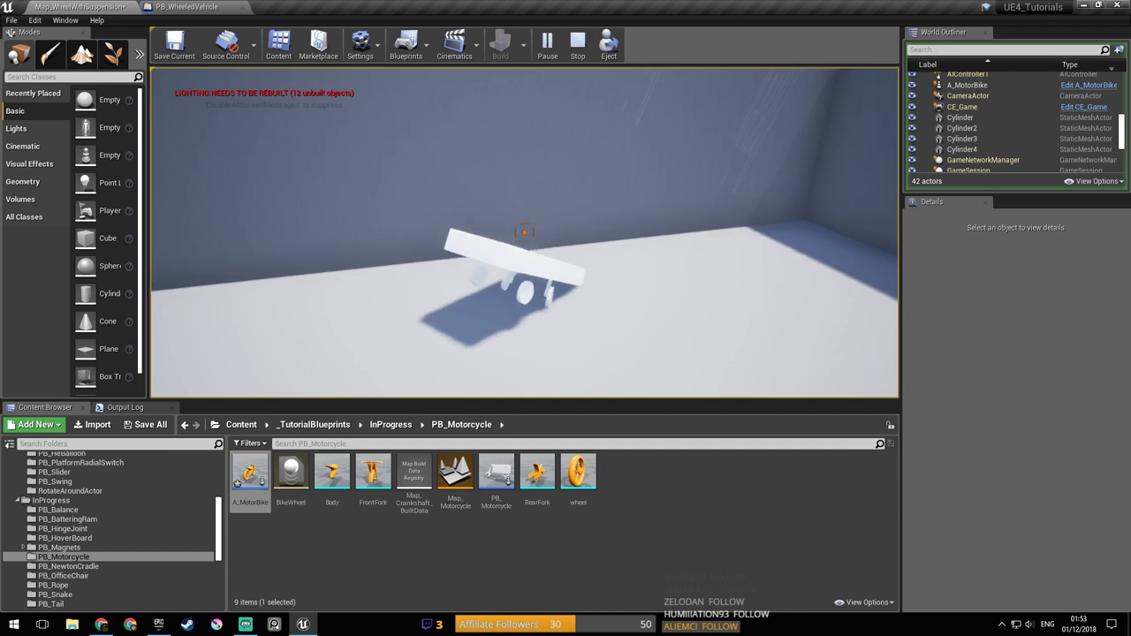
key(w)
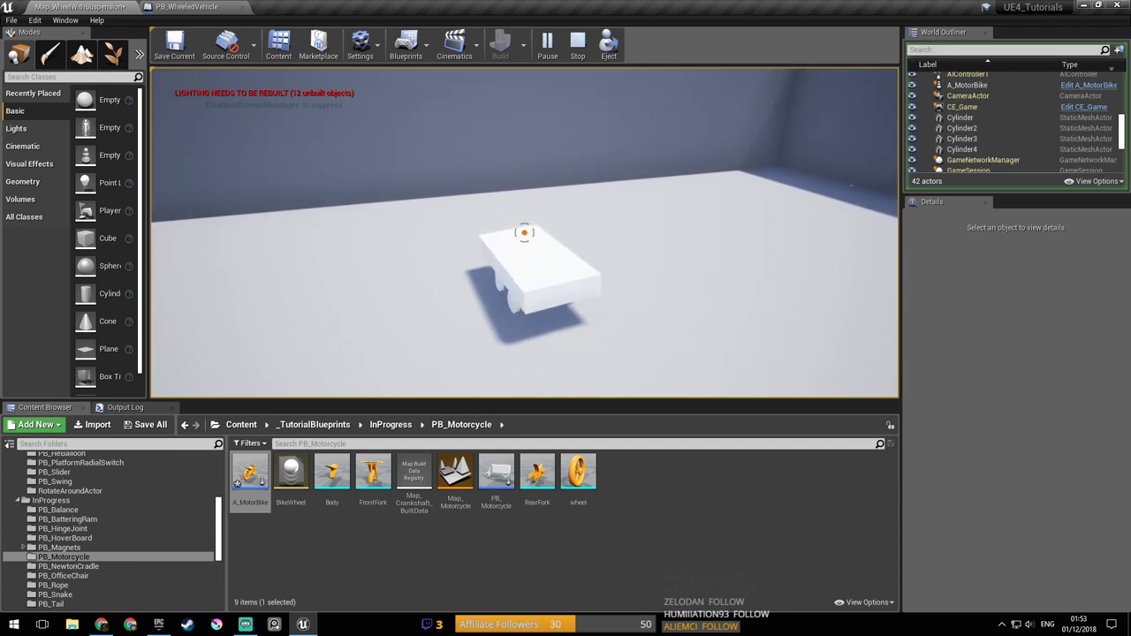
key(d)
key(w)
key(d)
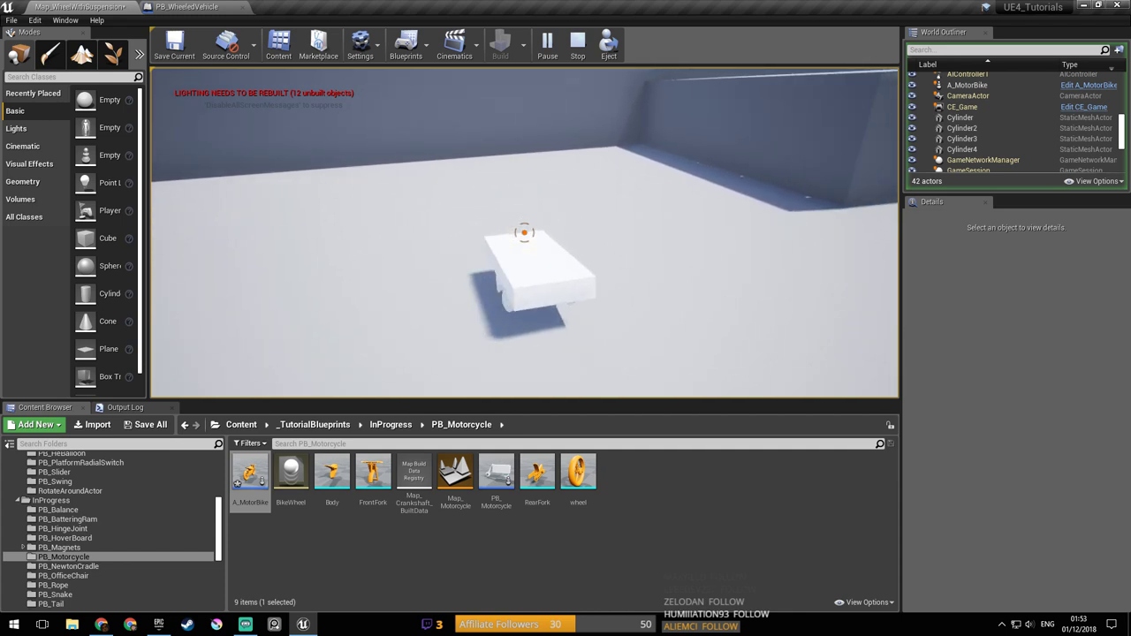
key(w)
key(d)
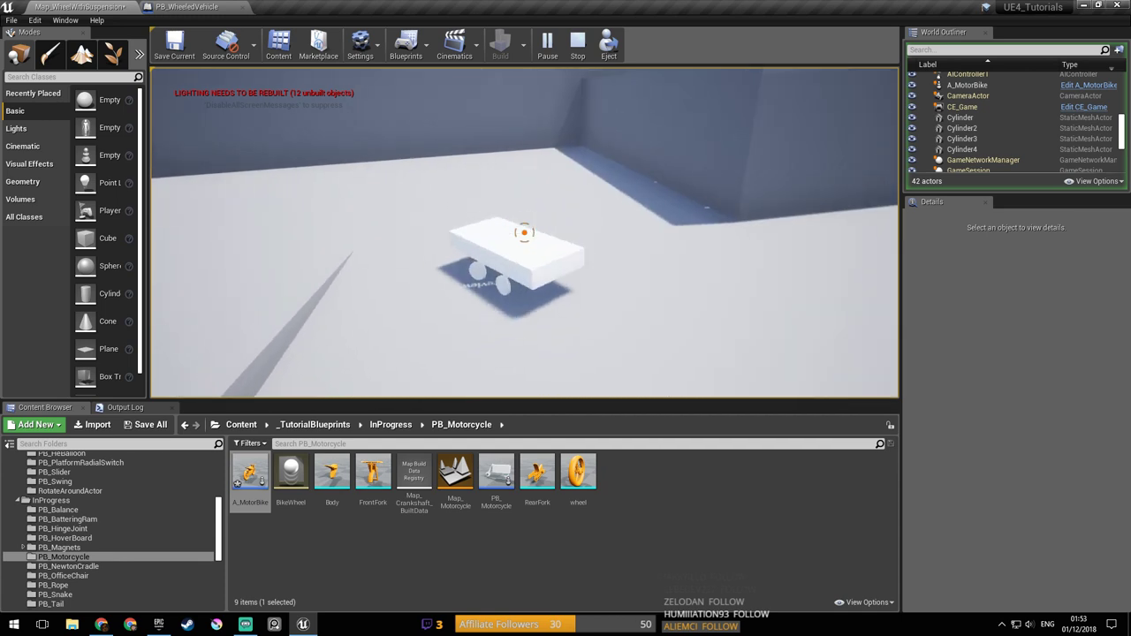
key(d)
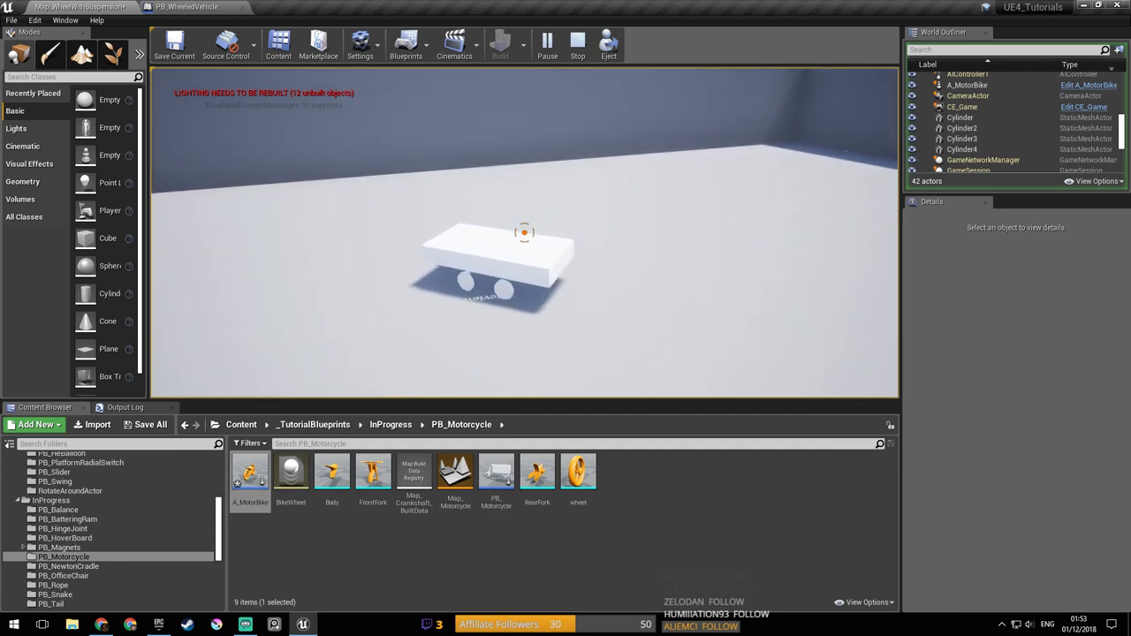
key(w)
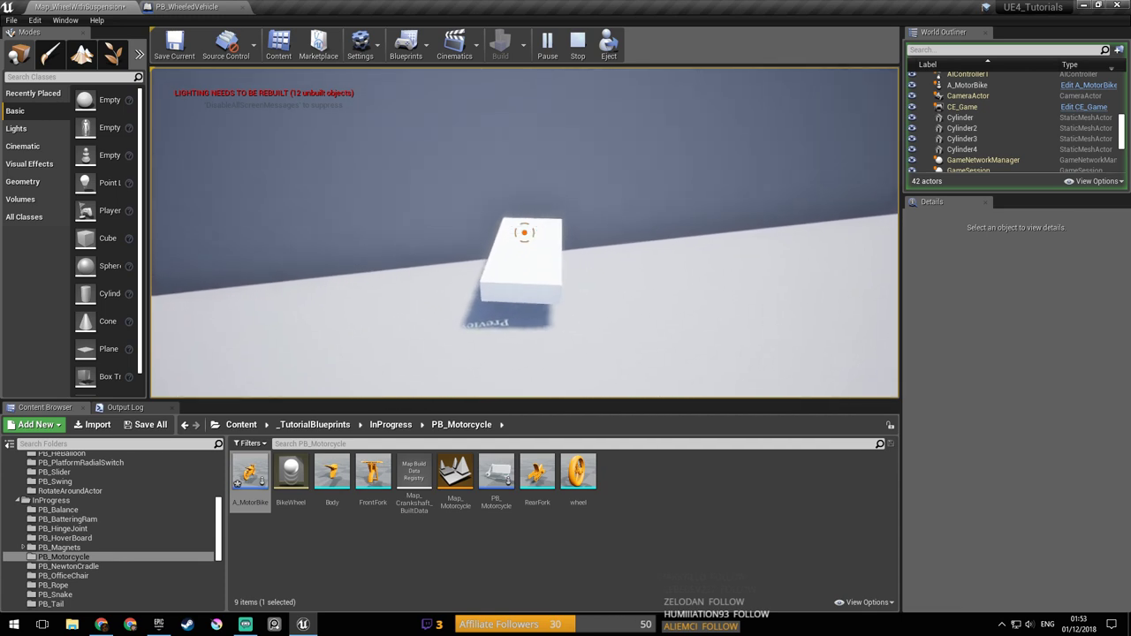
key(d)
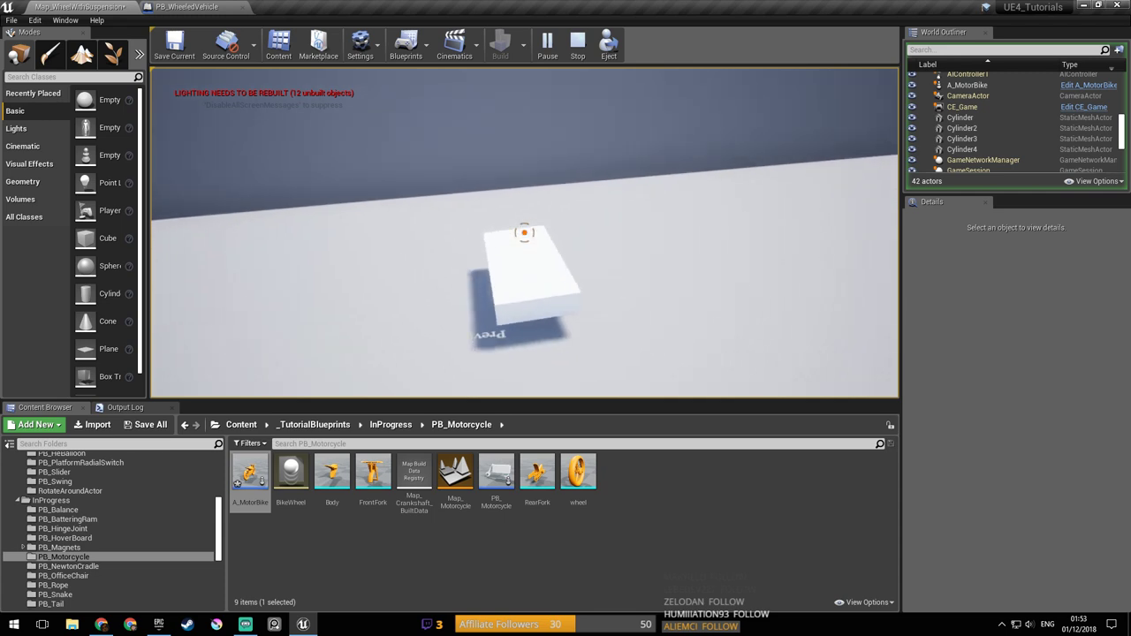
key(d)
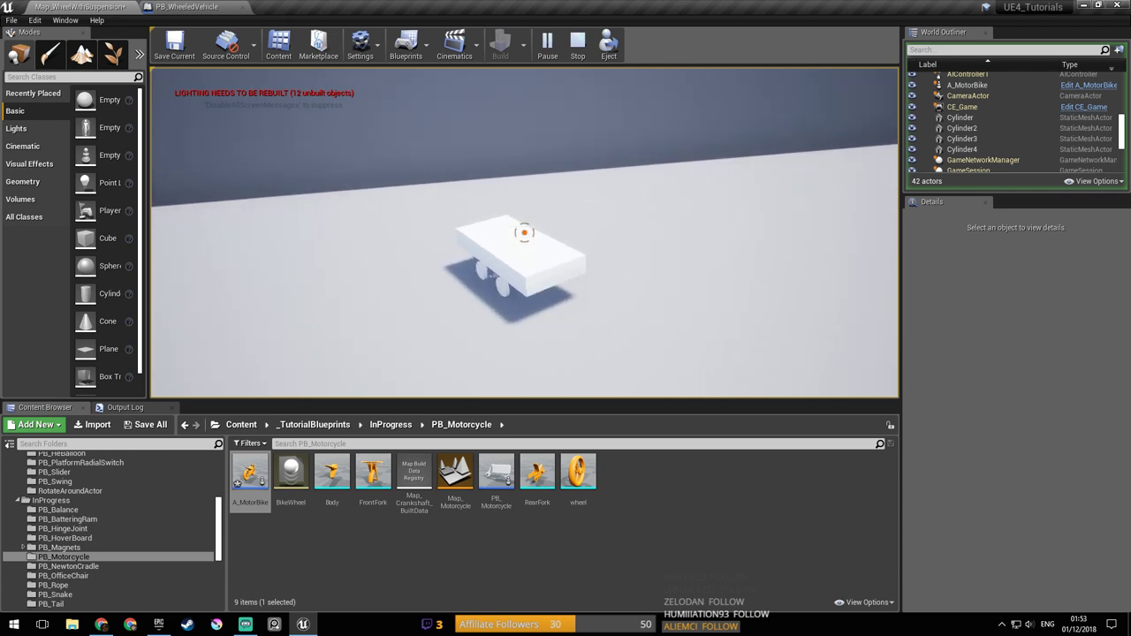
key(d)
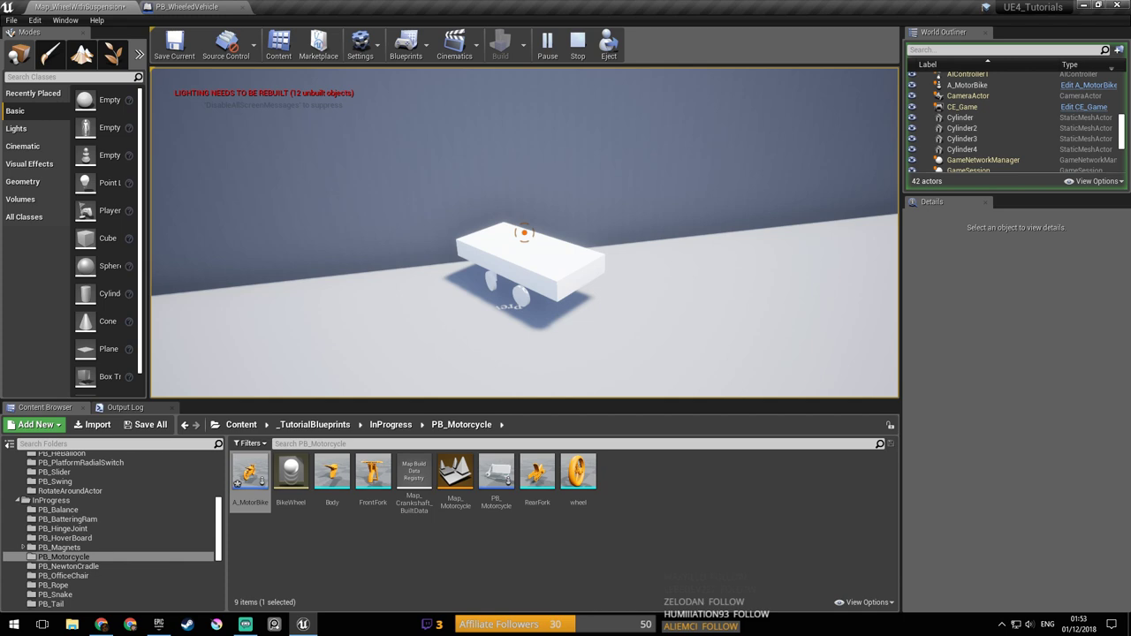
key(a)
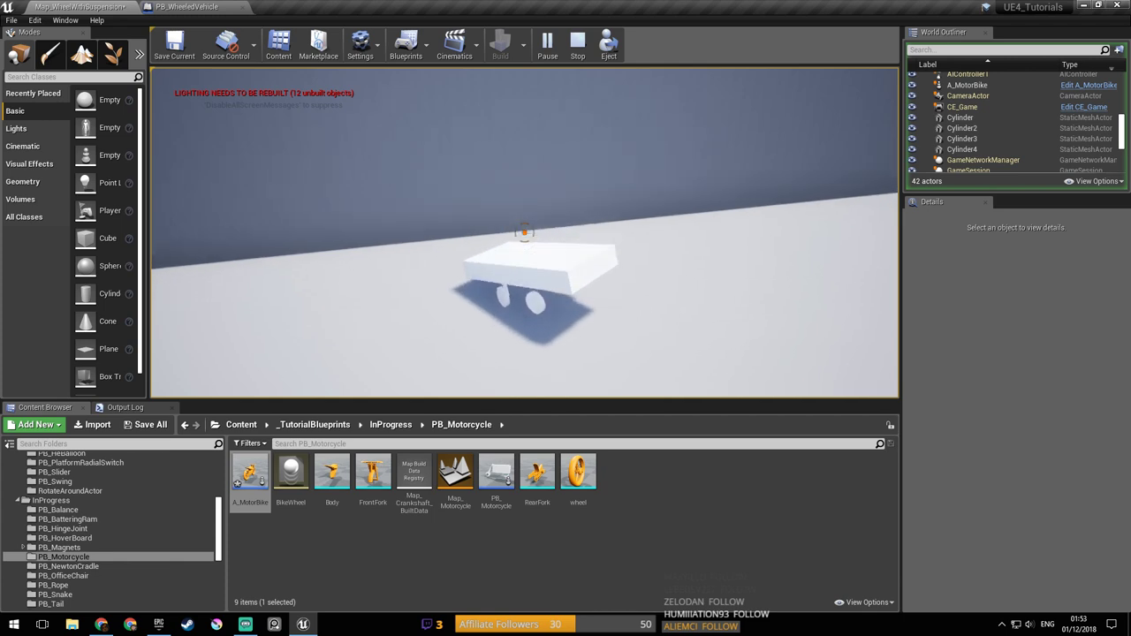
key(a)
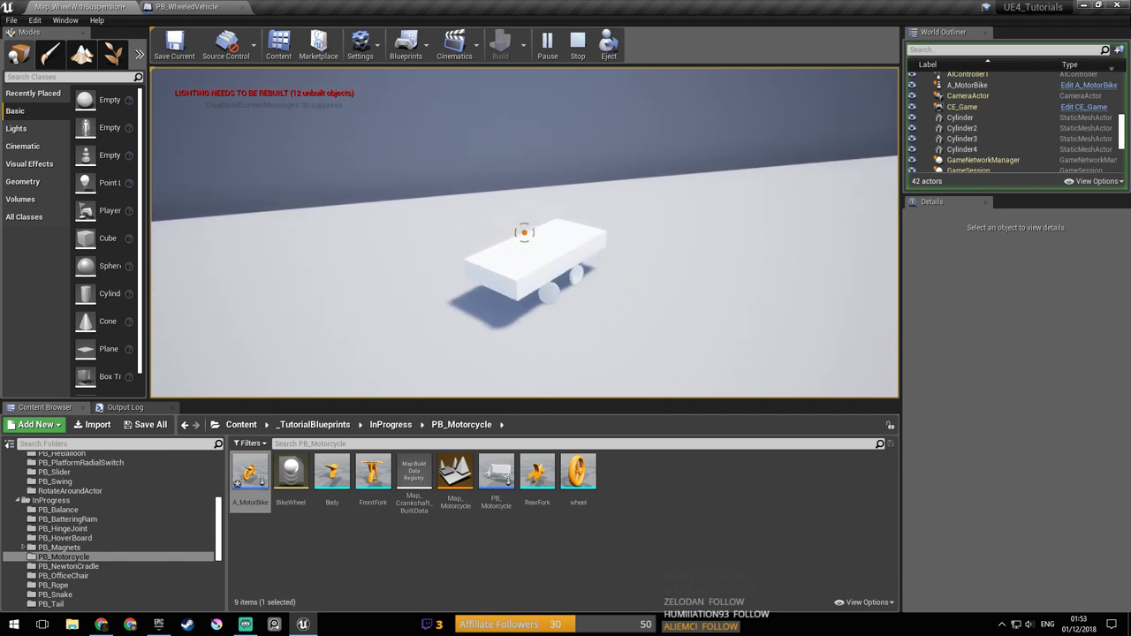
Step: Steer the vehicle alternately in both directions and drive it in reverse to check how the front wheels respond
key(a)
key(d)
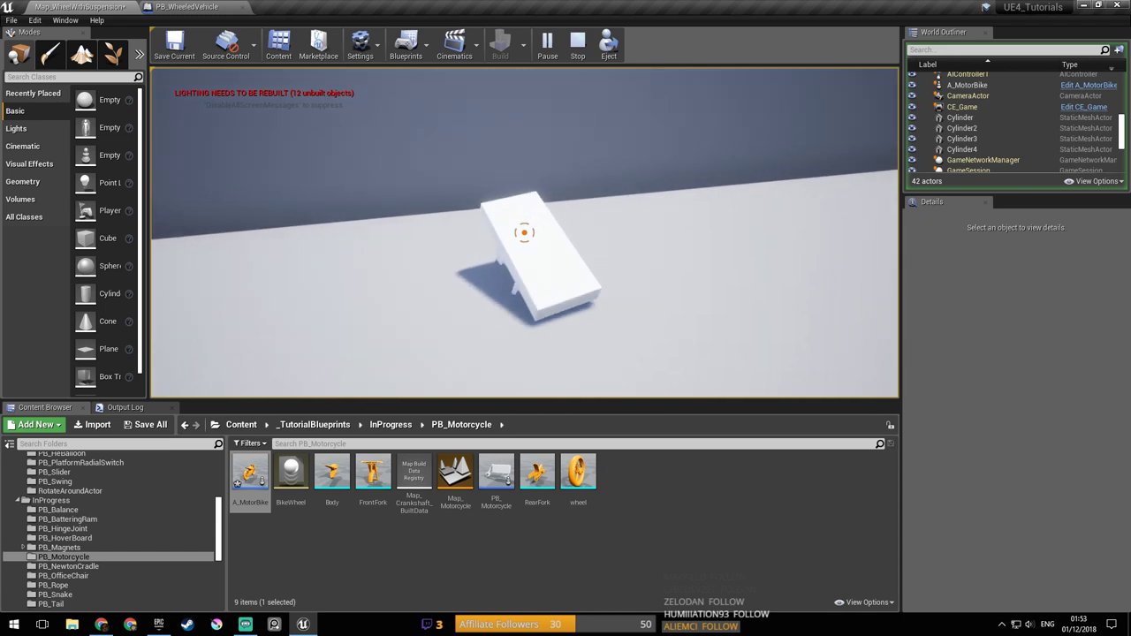
key(d)
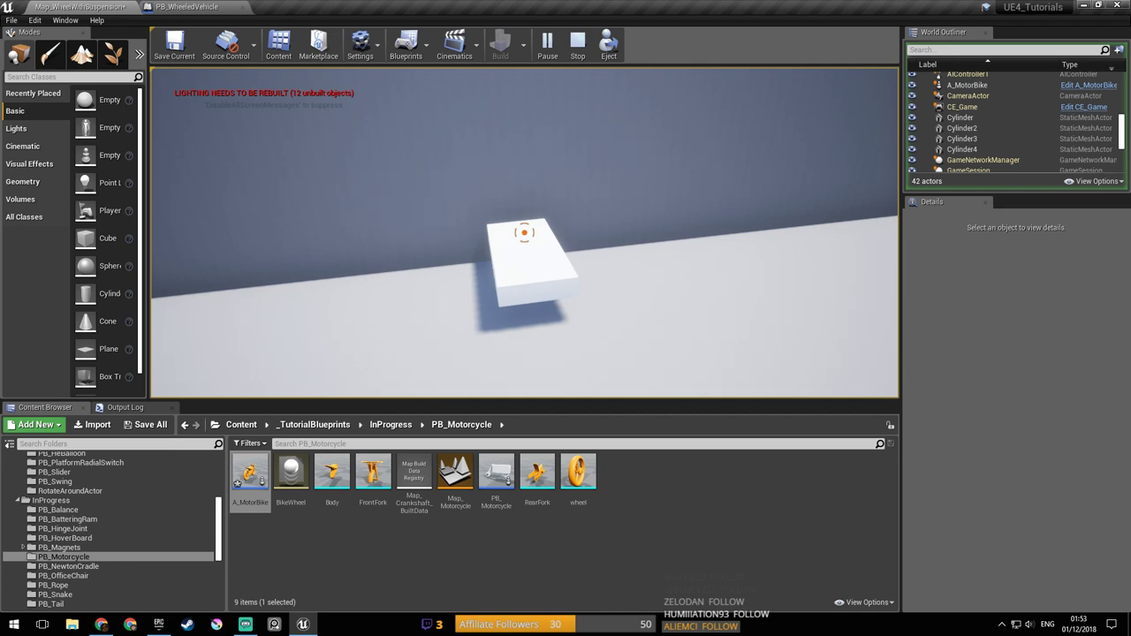
key(s)
key(d)
key(a)
key(d)
key(a)
key(d)
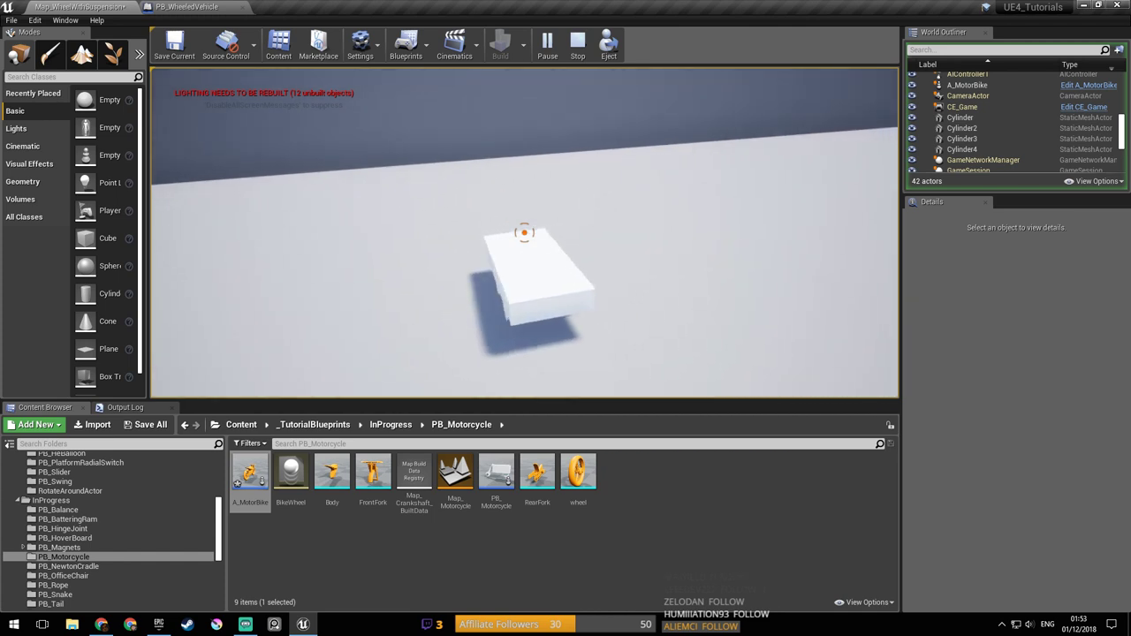
Step: Test-drive the vehicle with sustained right steering across the open floor and around the loose cube
key(d)
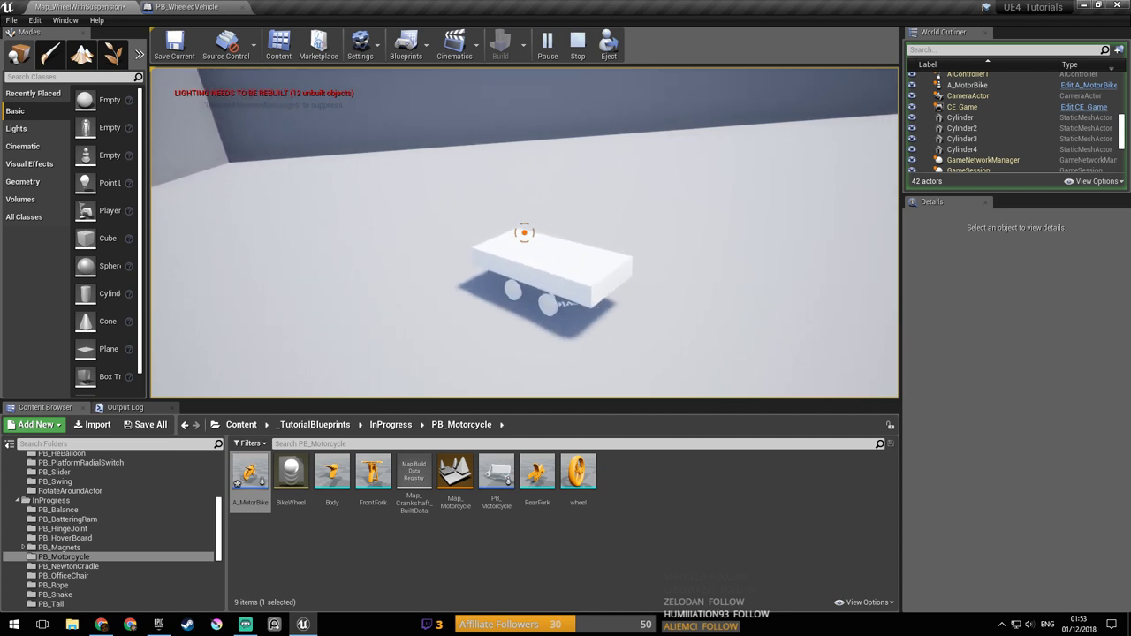
key(d)
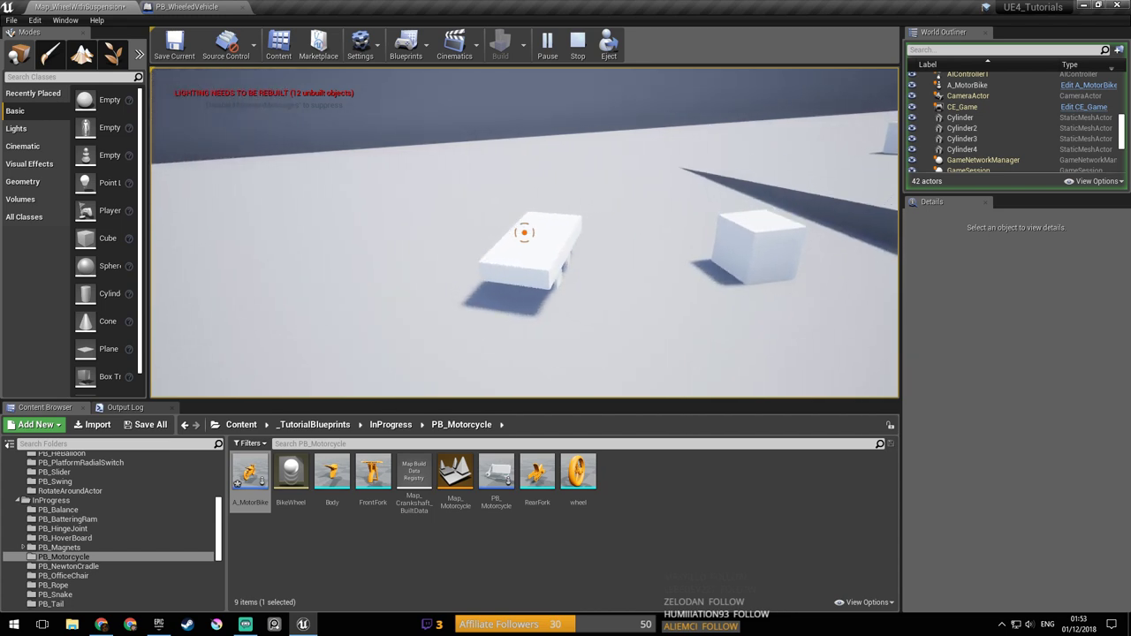
key(d)
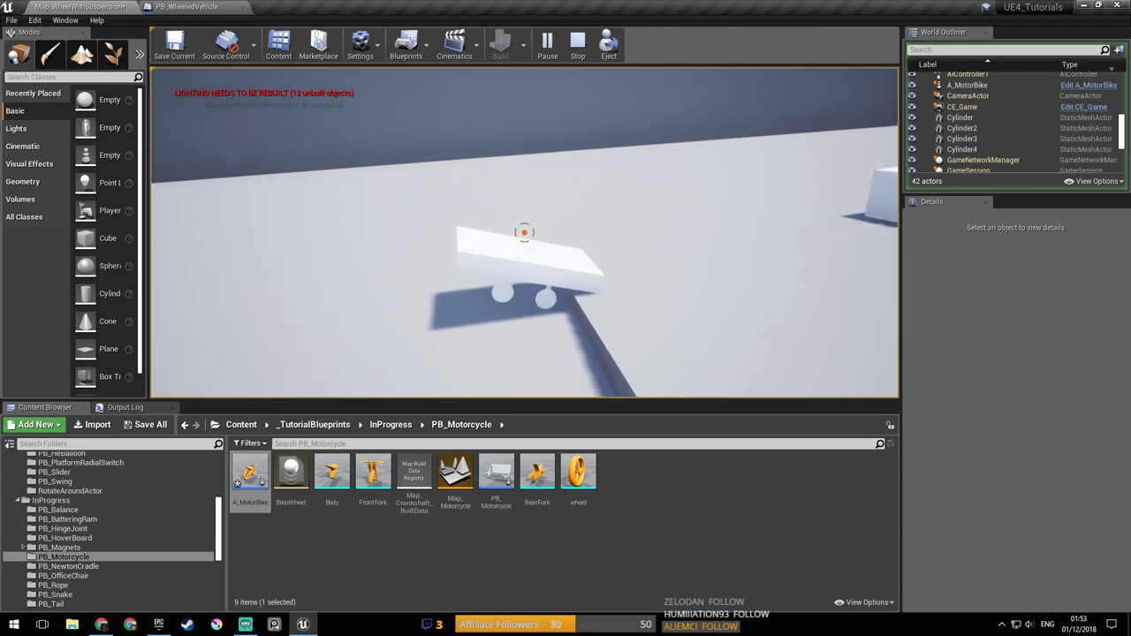
key(d)
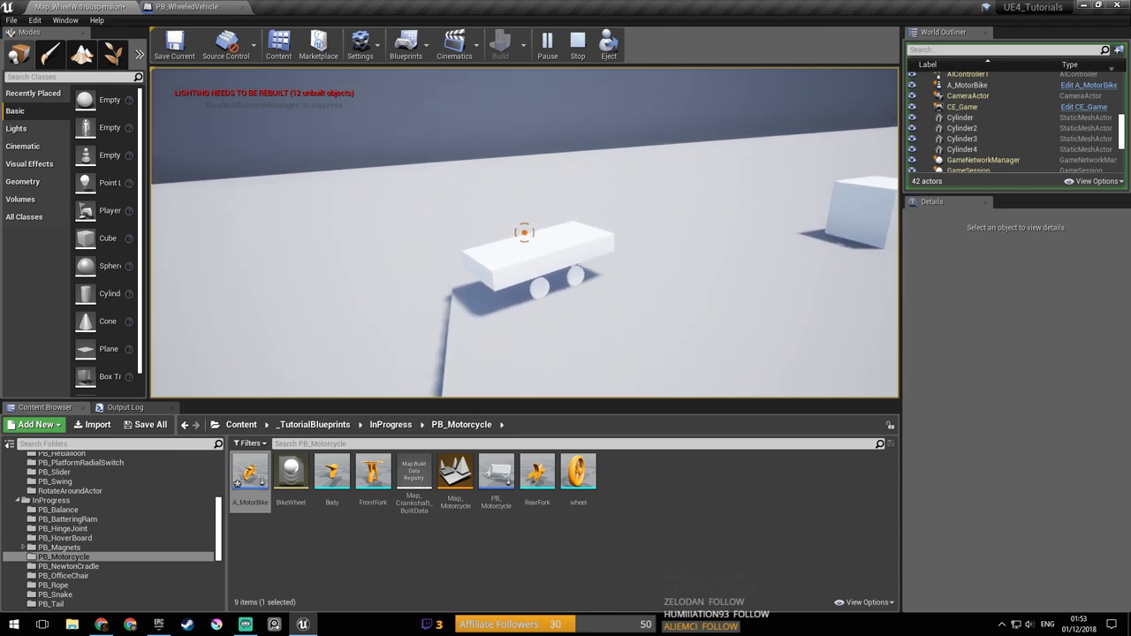
key(d)
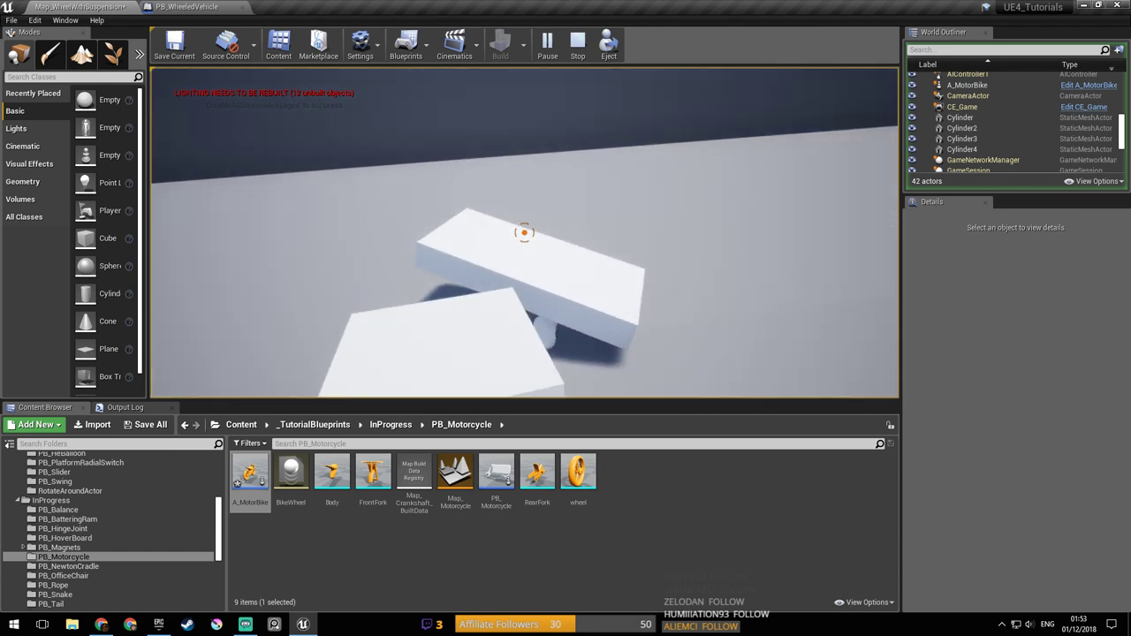
key(d)
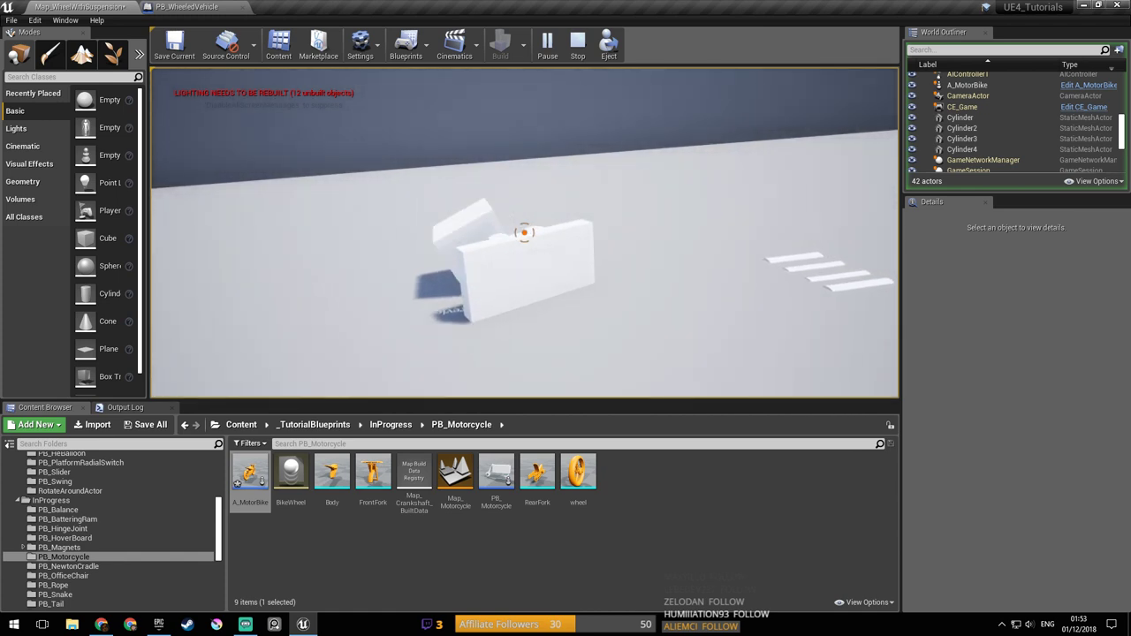
key(d)
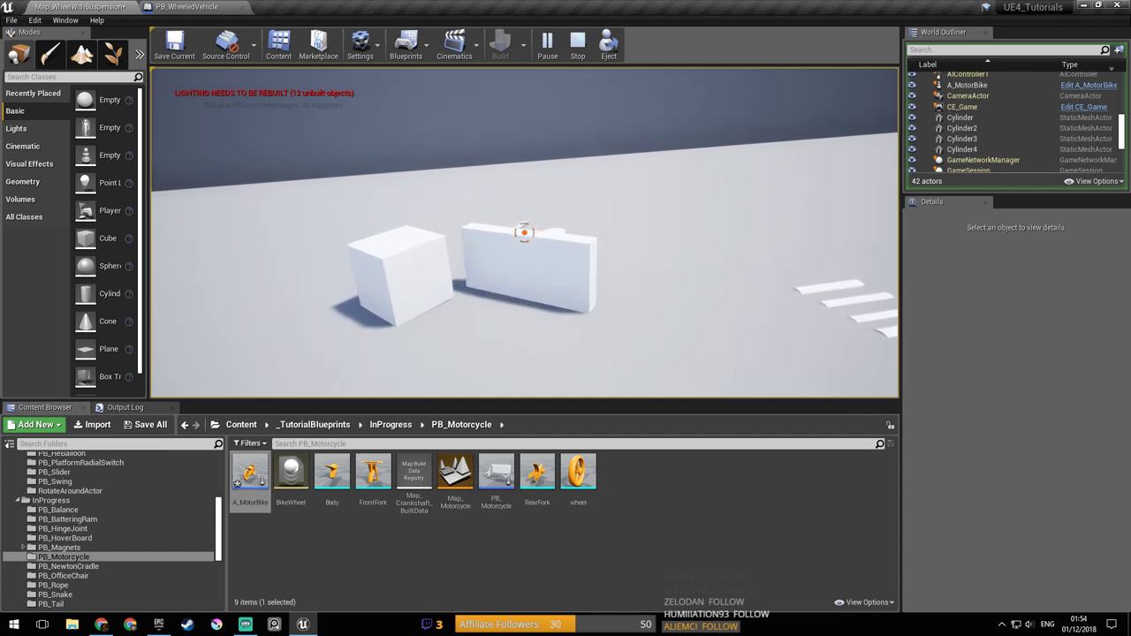
key(d)
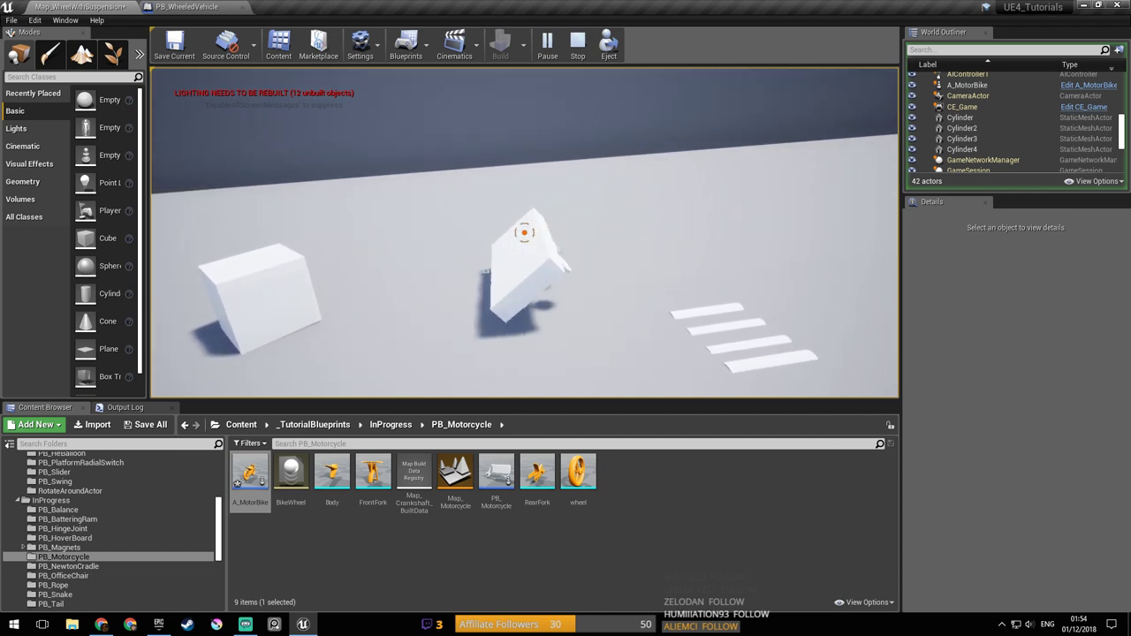
Step: Drive the vehicle forward and in reverse around the speed bumps to test its suspension, and stop the session
key(w)
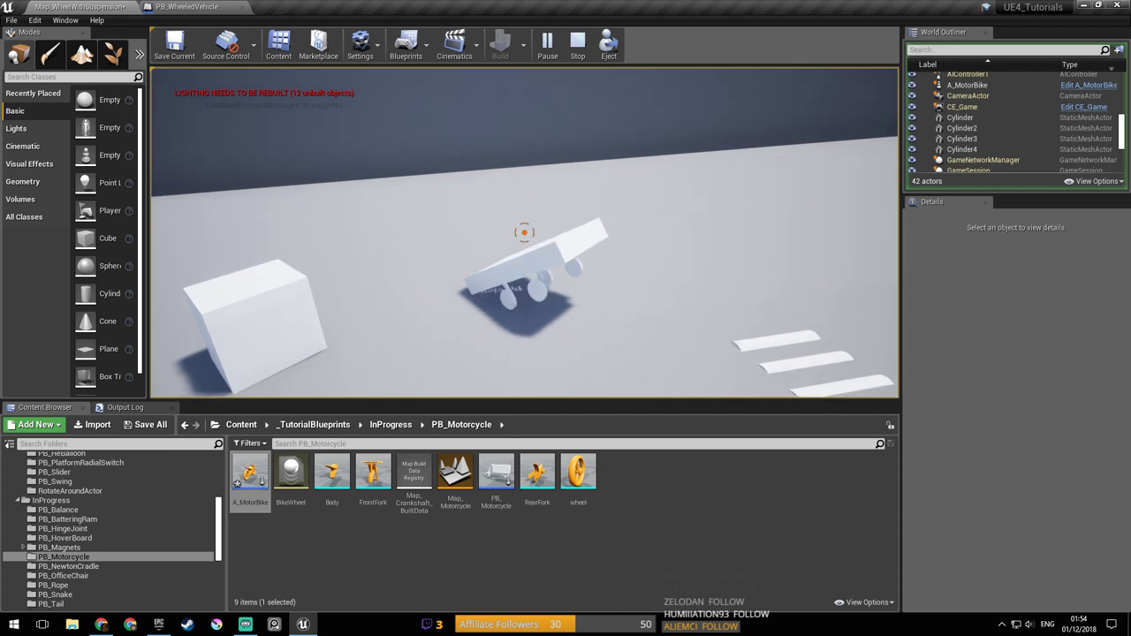
key(s)
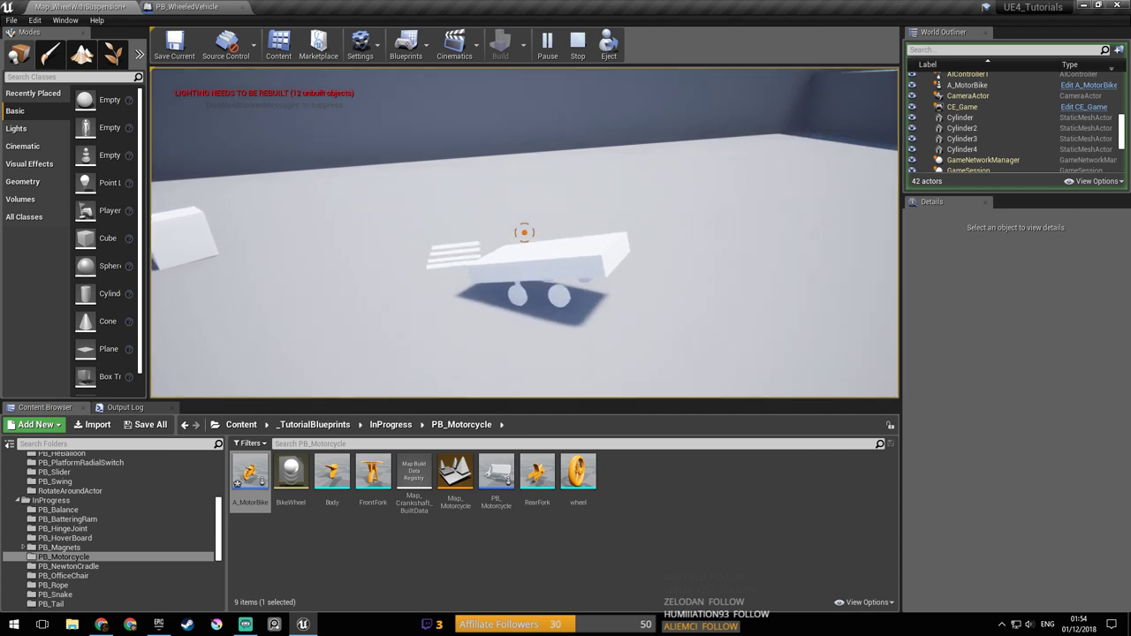
key(a)
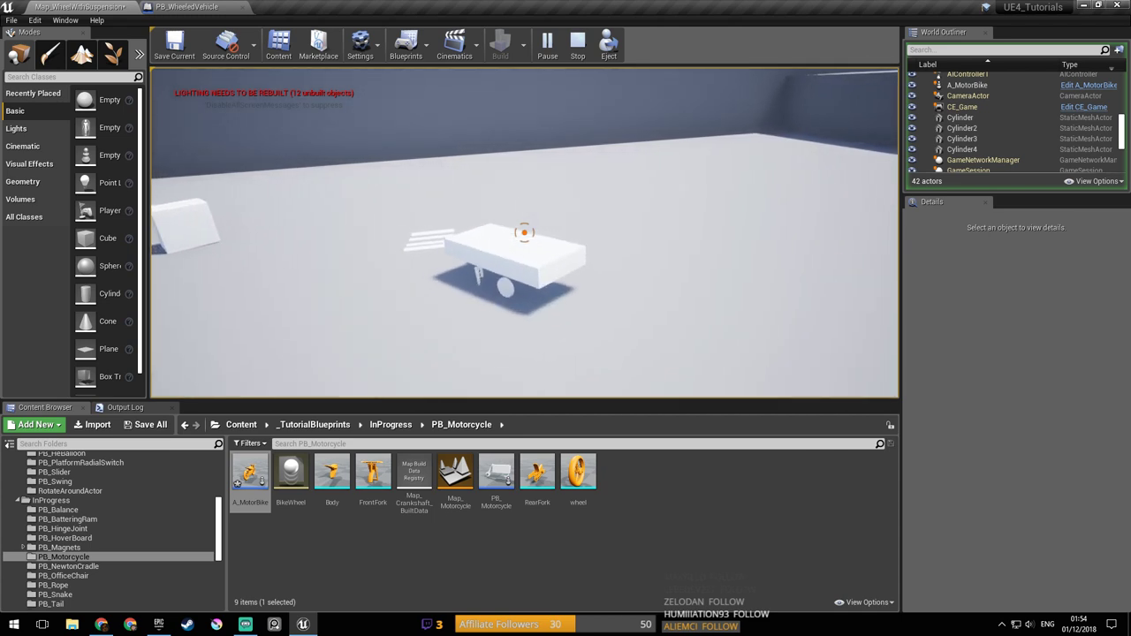
key(w)
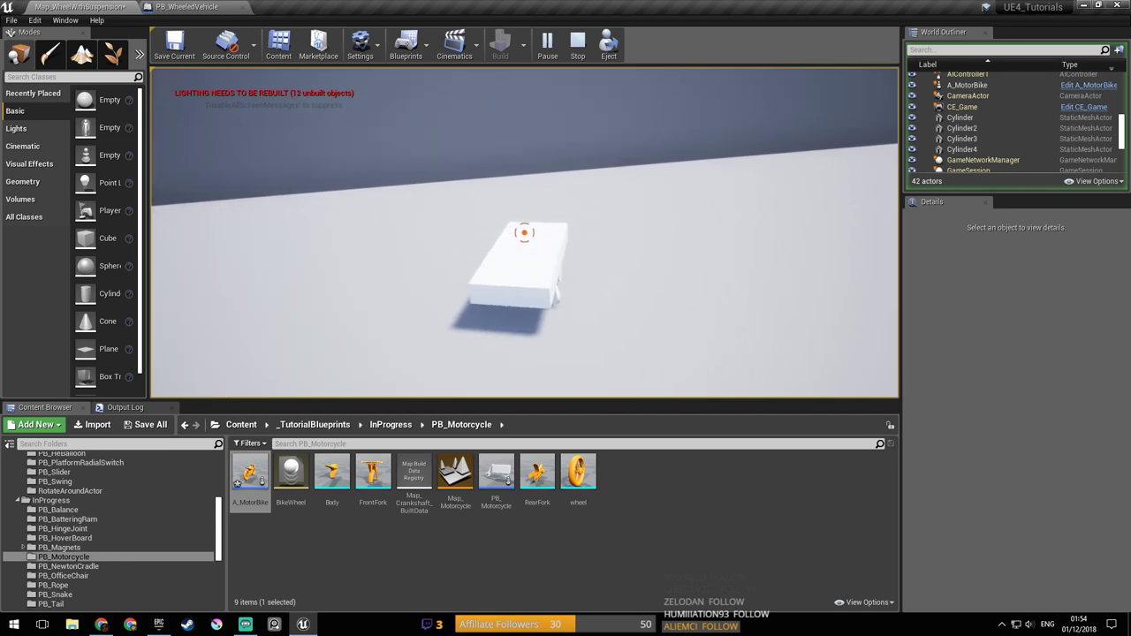
key(s)
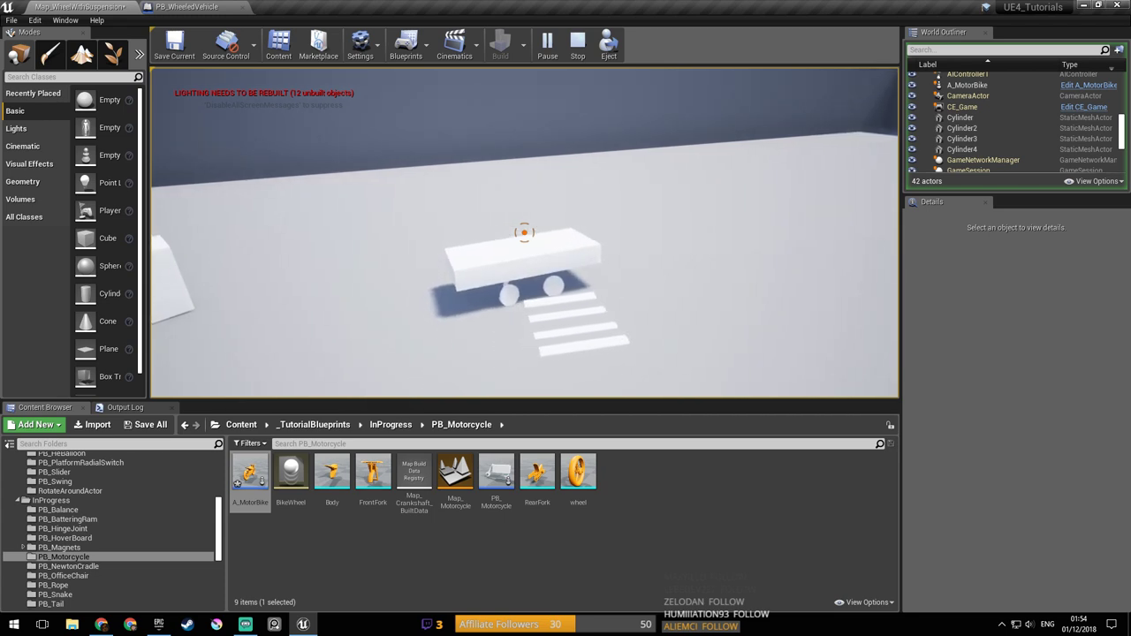
key(w)
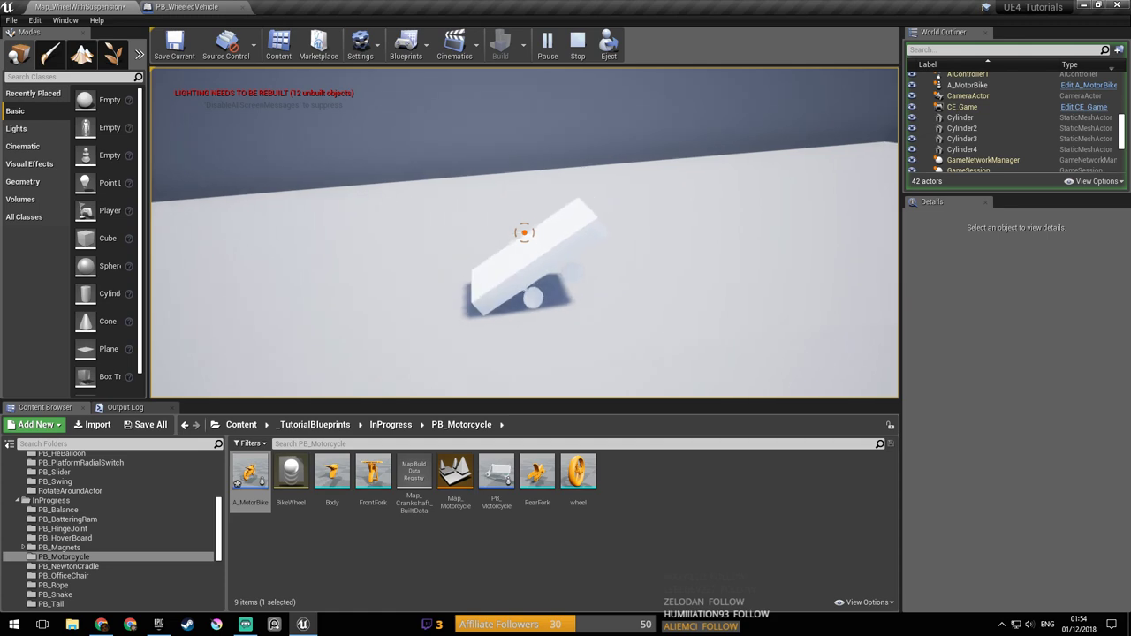
key(Escape)
Step: Replay the level, drive the vehicle forward with right steering as far as the arena wall, and end the session
key(alt+p)
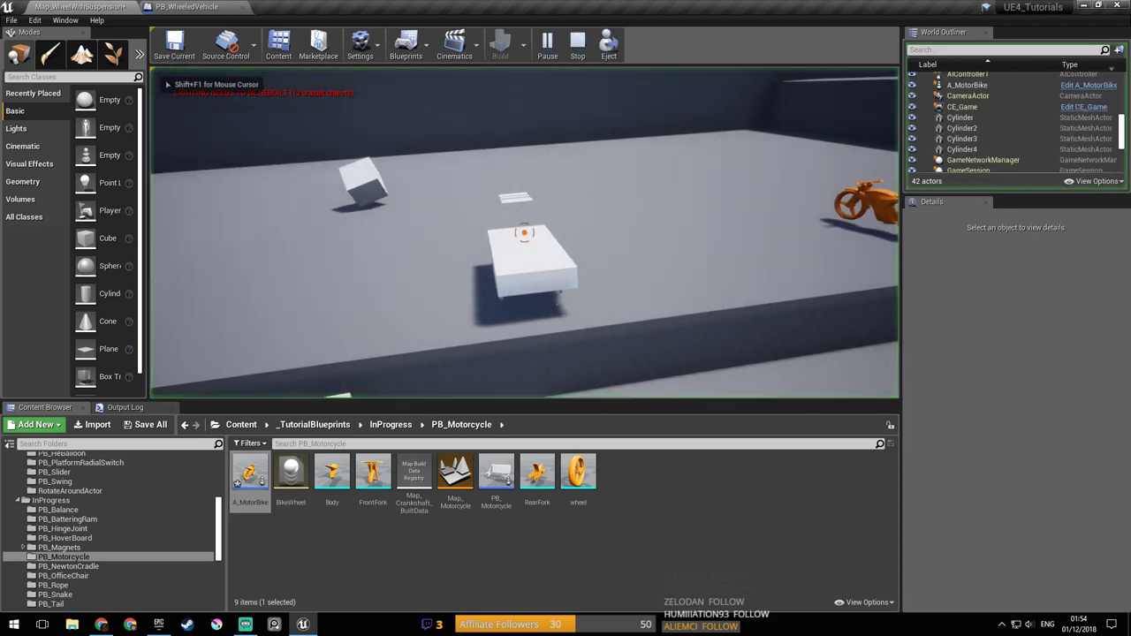
key(w)
key(d)
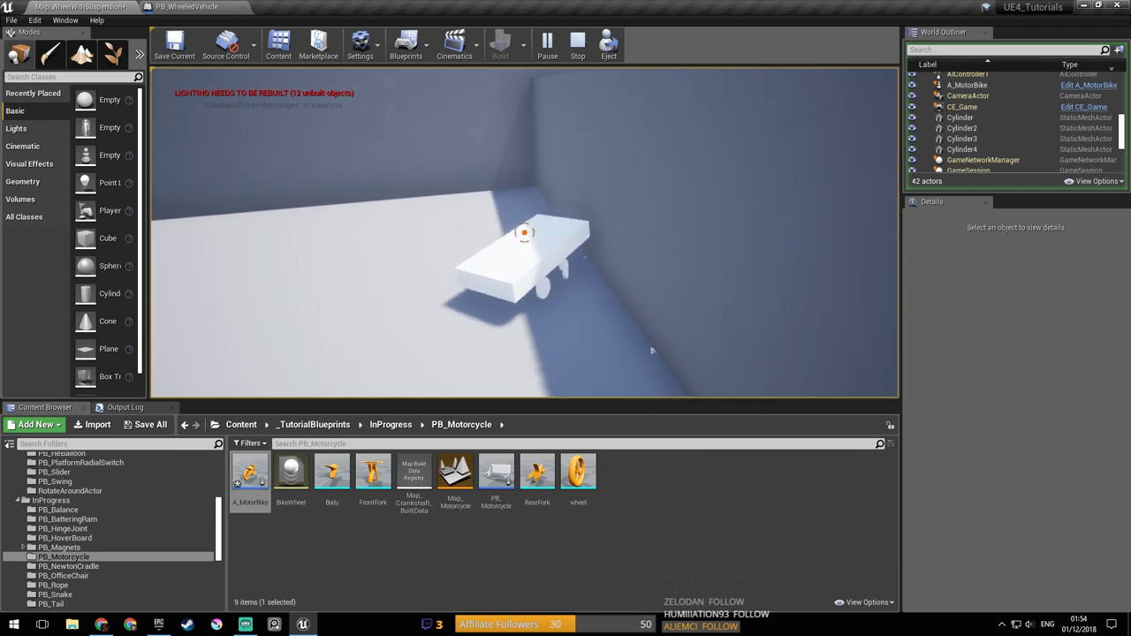
key(Escape)
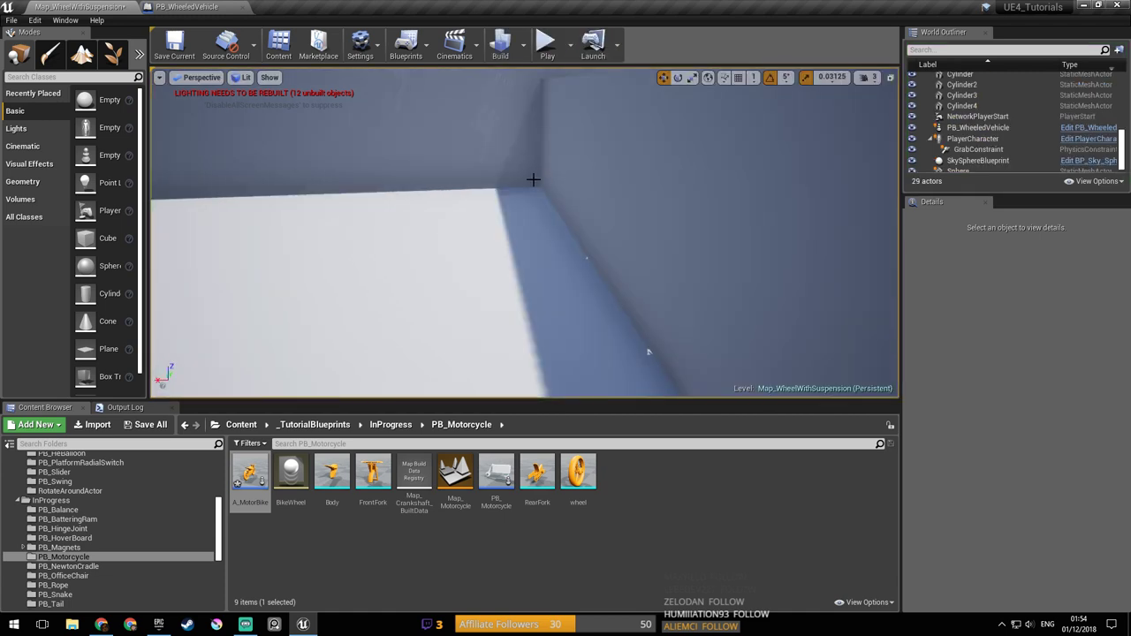
Step: Run the level once more to recheck forward driving with right steering on the open floor, and stop playing
mouse_move(505, 119)
right_down()
mouse_move(300, 96)
mouse_move(504, 116)
right_up()
click(547, 45)
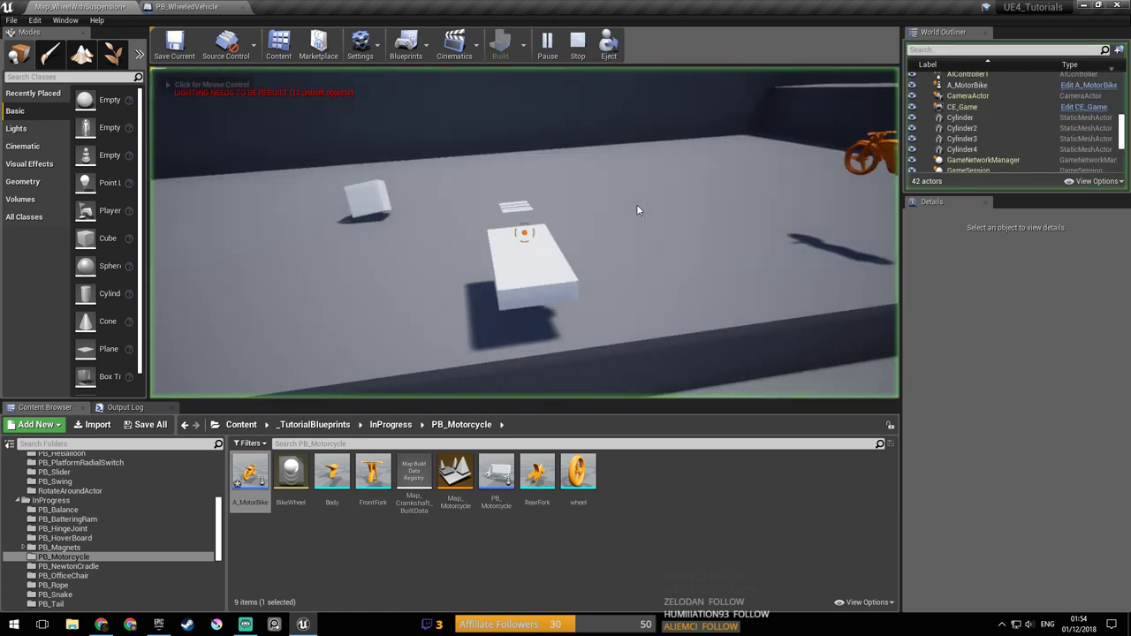
key(w)
key(d)
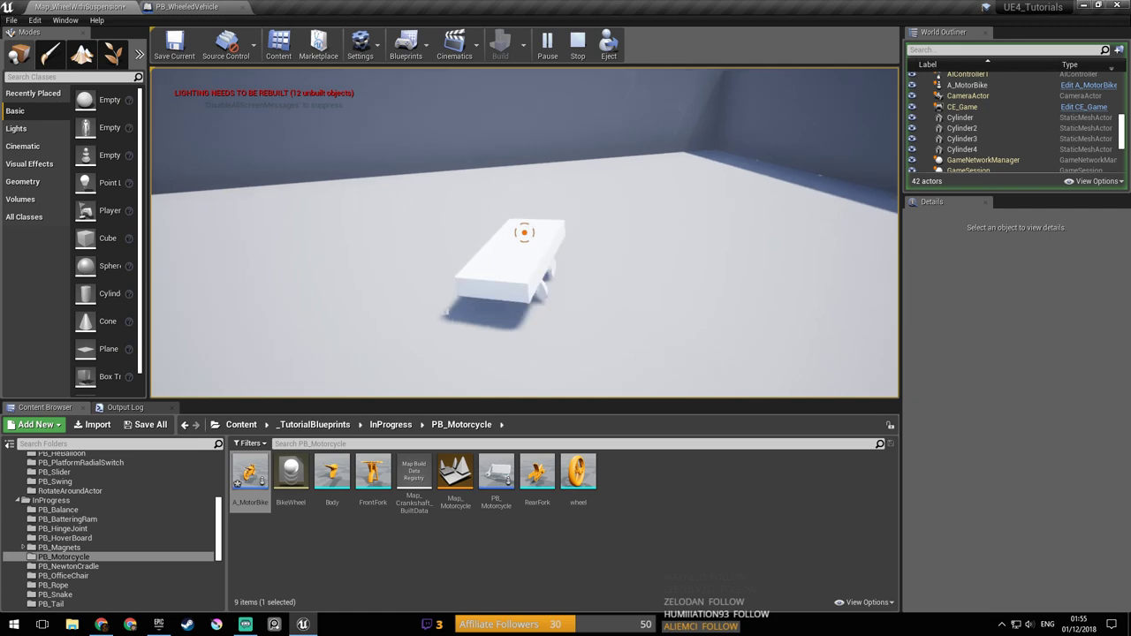
key(Escape)
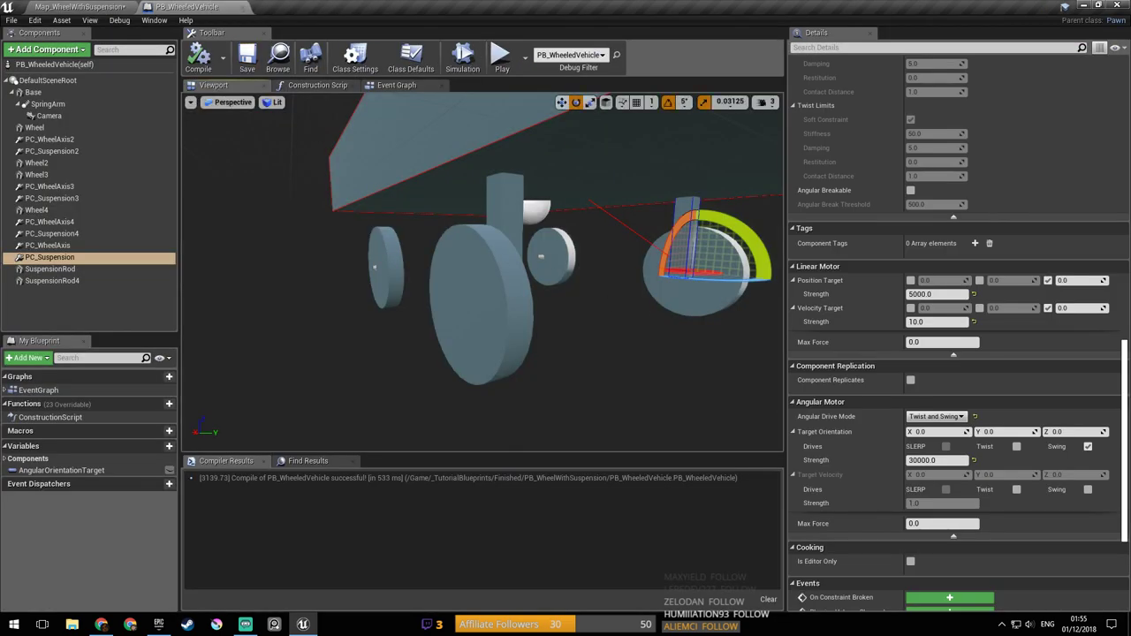
Step: In the PB_WheeledVehicle blueprint, inspect the PC_Suspension and PC_WheelAxis constraints and select PC_Suspension4
right_drag(650, 309, 618, 297)
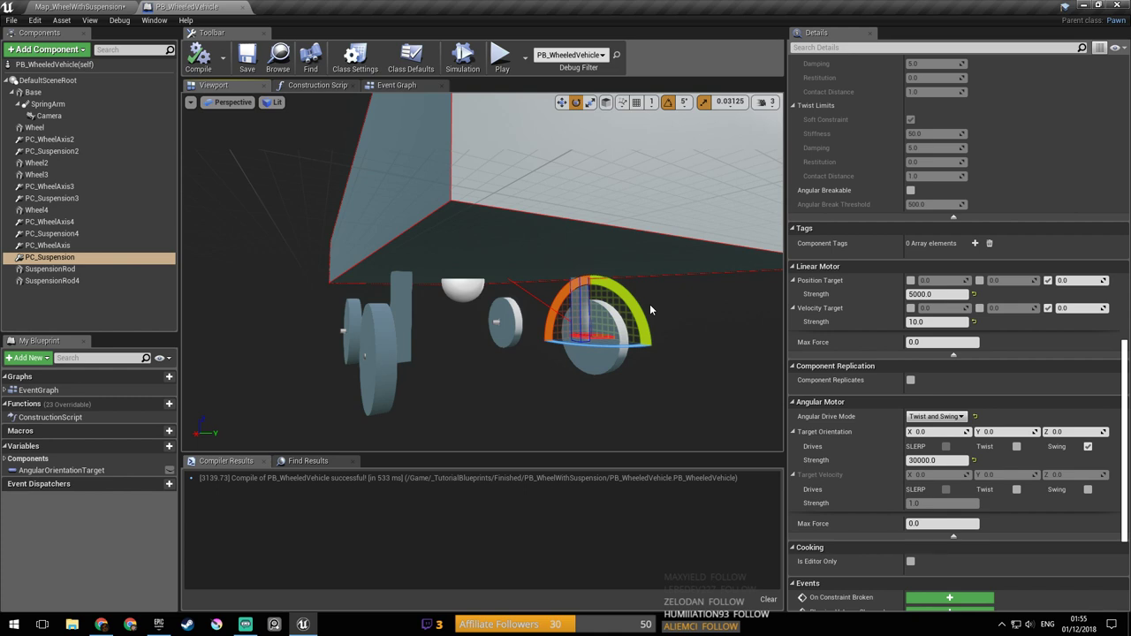
right_drag(668, 303, 668, 331)
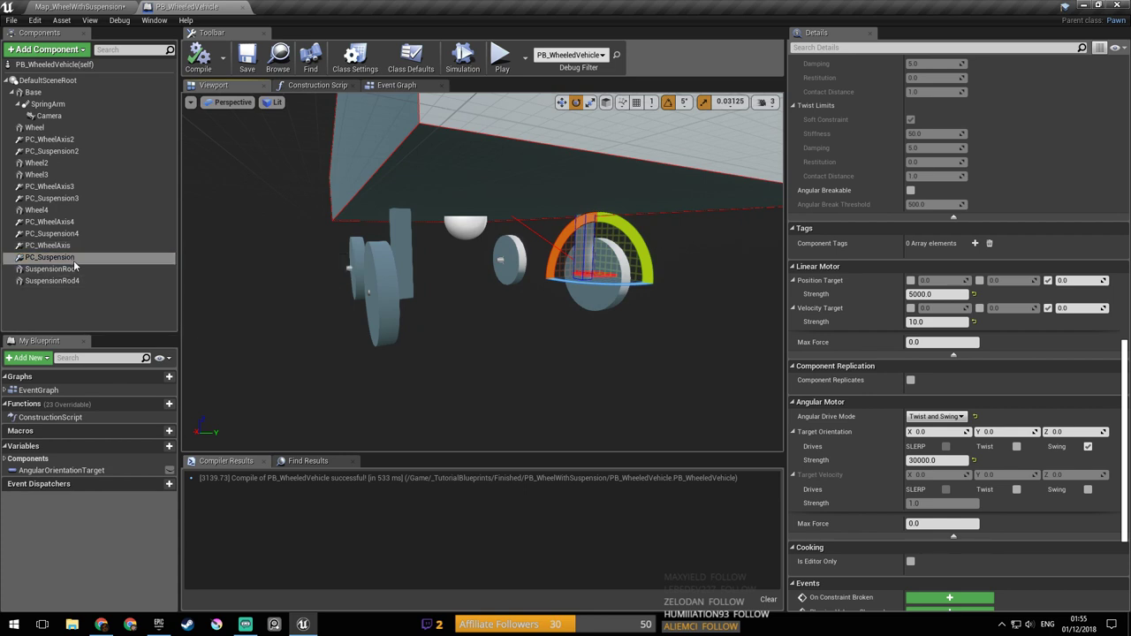
click(73, 262)
click(88, 246)
click(85, 234)
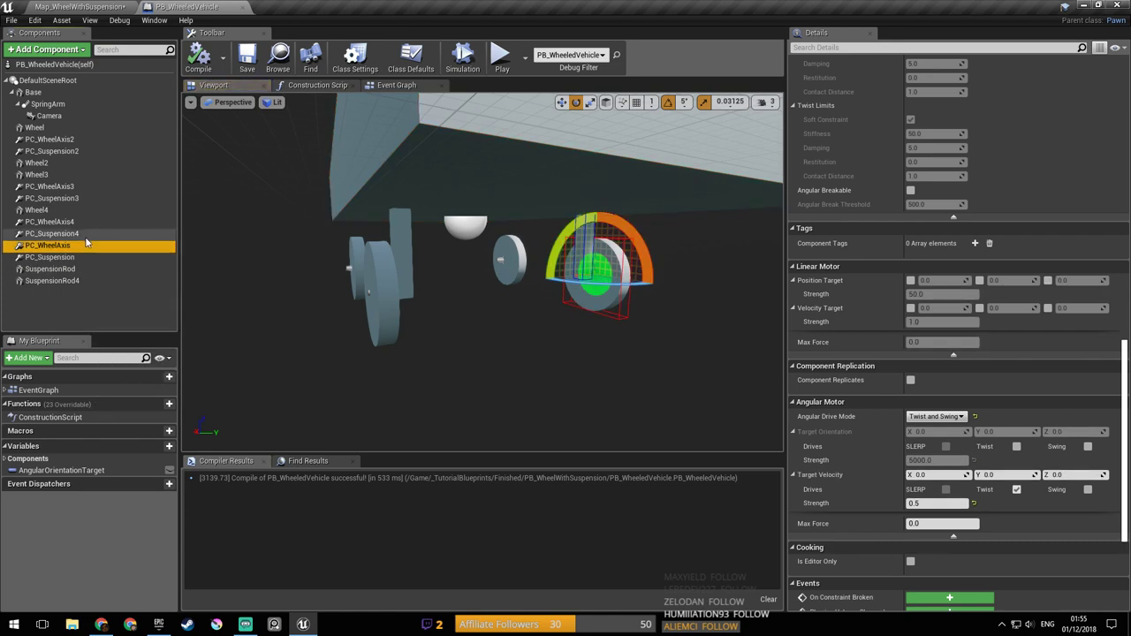
Step: Examine the PC_Suspension4 constraint, its suspension rod and front wheel beneath the vehicle base from several angles
right_drag(344, 290, 771, 269)
key(a)
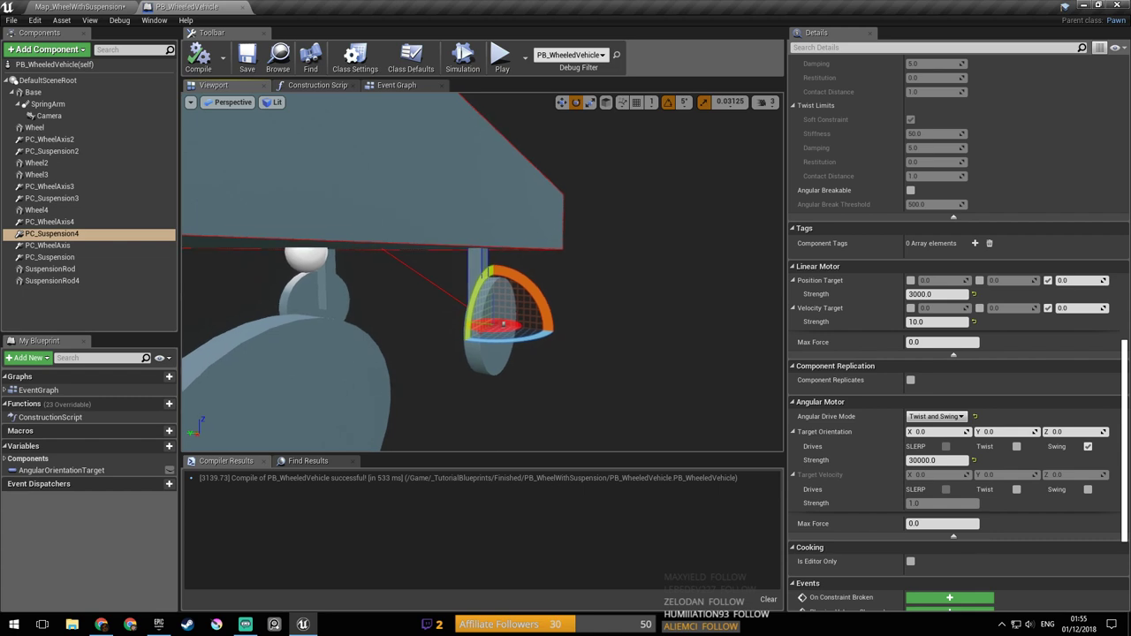
right_drag(378, 298, 243, 296)
alt+drag(469, 304, 488, 320)
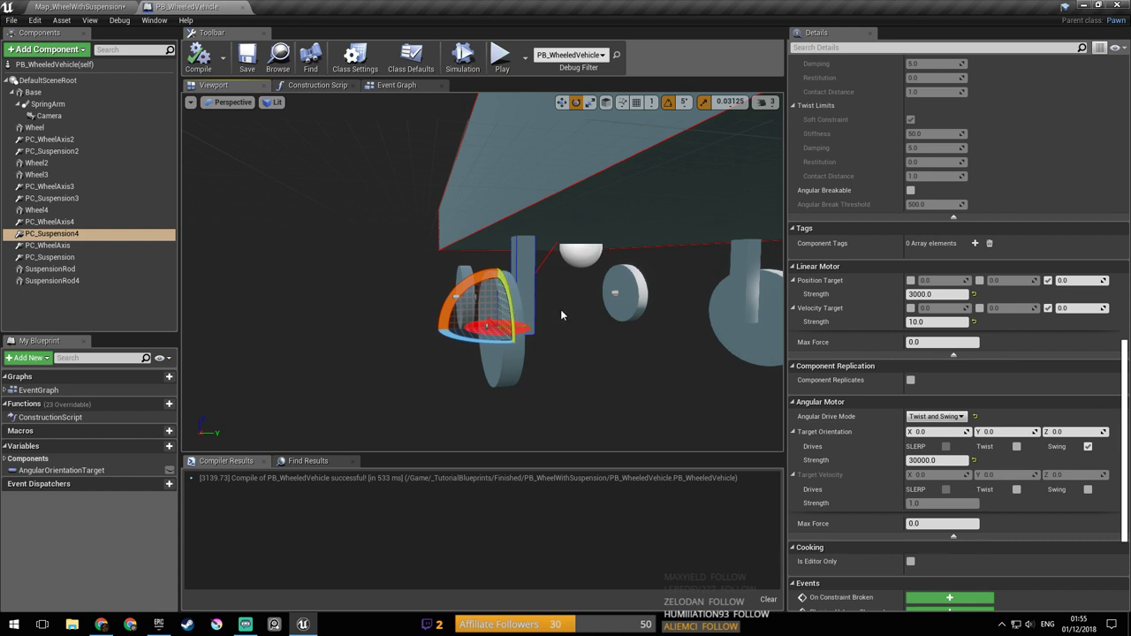
right_drag(561, 309, 618, 336)
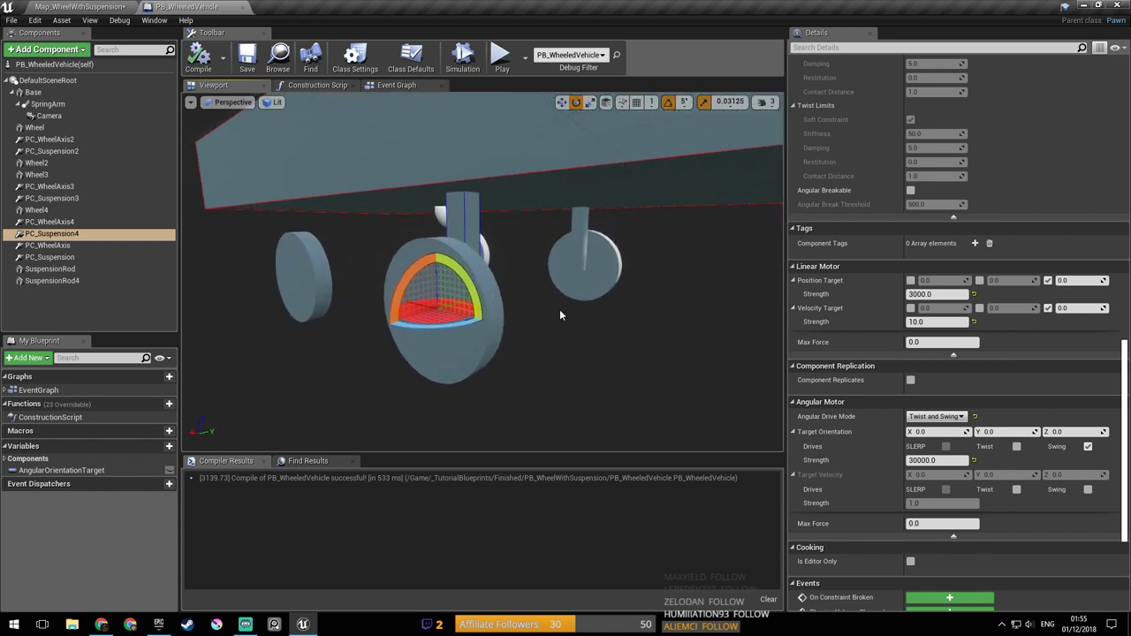
mouse_move(561, 309)
right_down()
mouse_move(613, 313)
mouse_move(558, 309)
right_up()
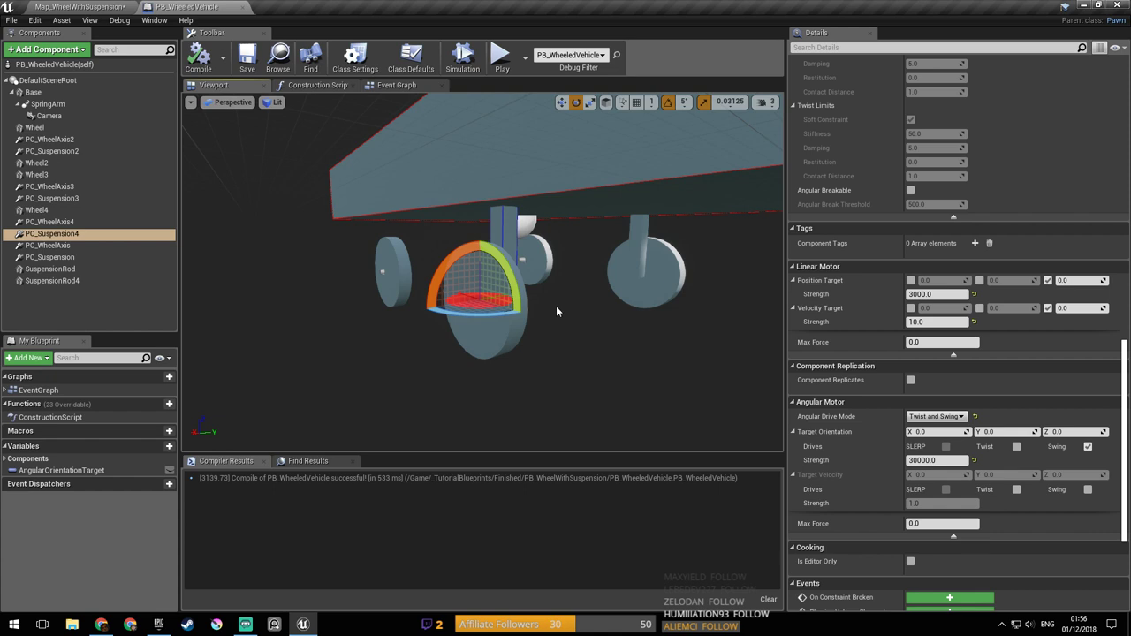
alt+drag(556, 306, 544, 301)
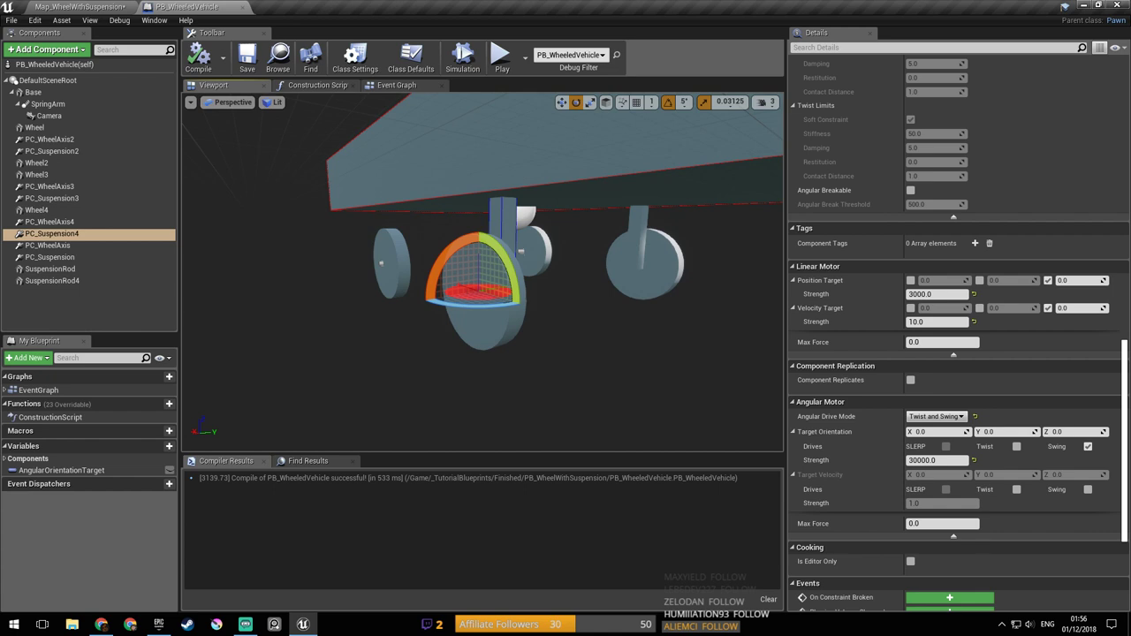
right_drag(545, 301, 547, 301)
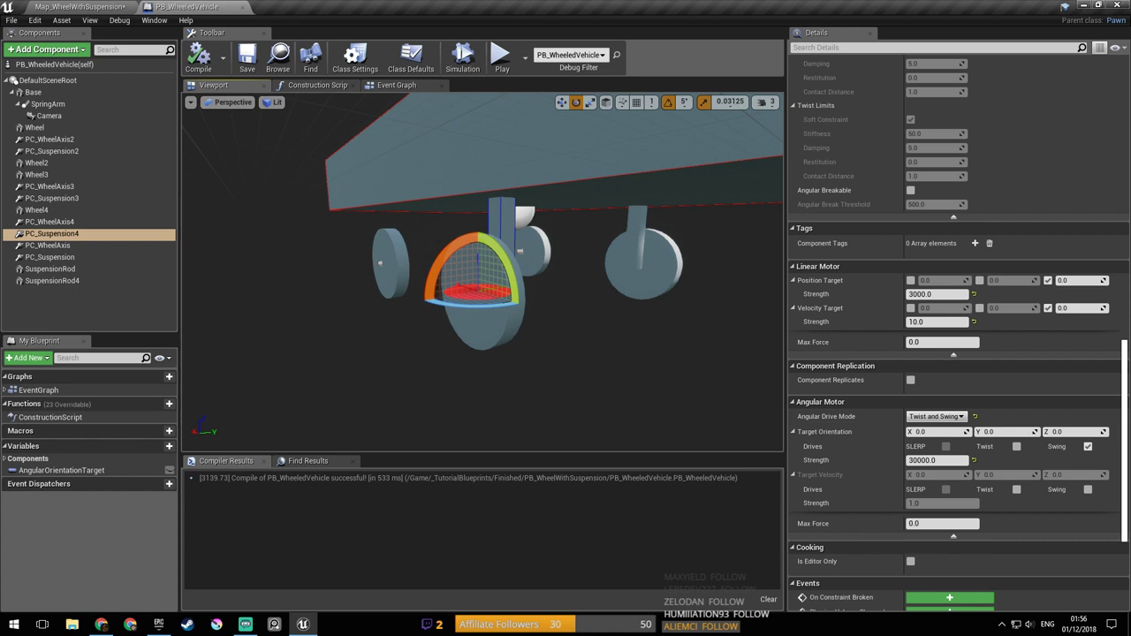
key(d)
key(a)
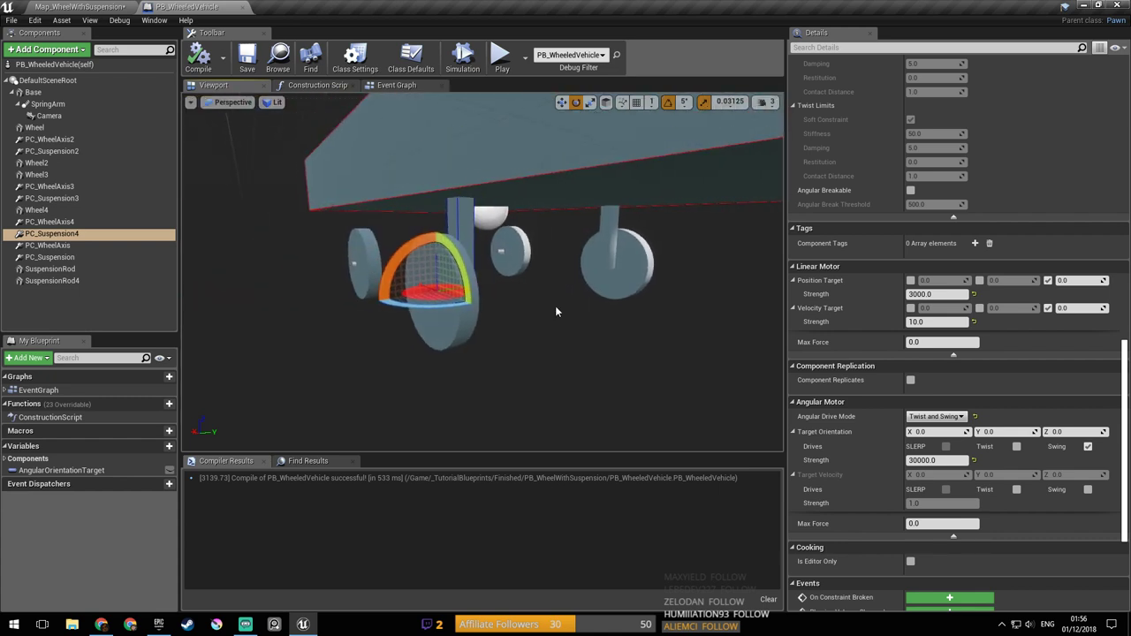
mouse_move(555, 305)
alt+mouse_down()
mouse_move(521, 304)
mouse_move(555, 306)
alt+mouse_up()
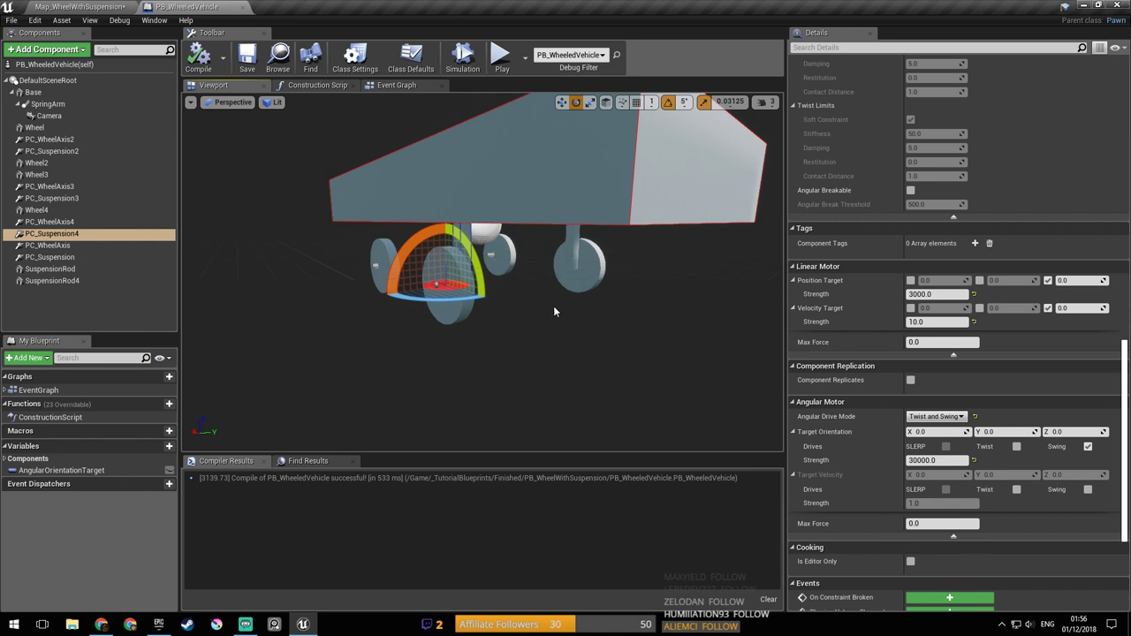
mouse_move(554, 311)
alt+mouse_down()
mouse_move(530, 308)
mouse_move(554, 311)
alt+mouse_up()
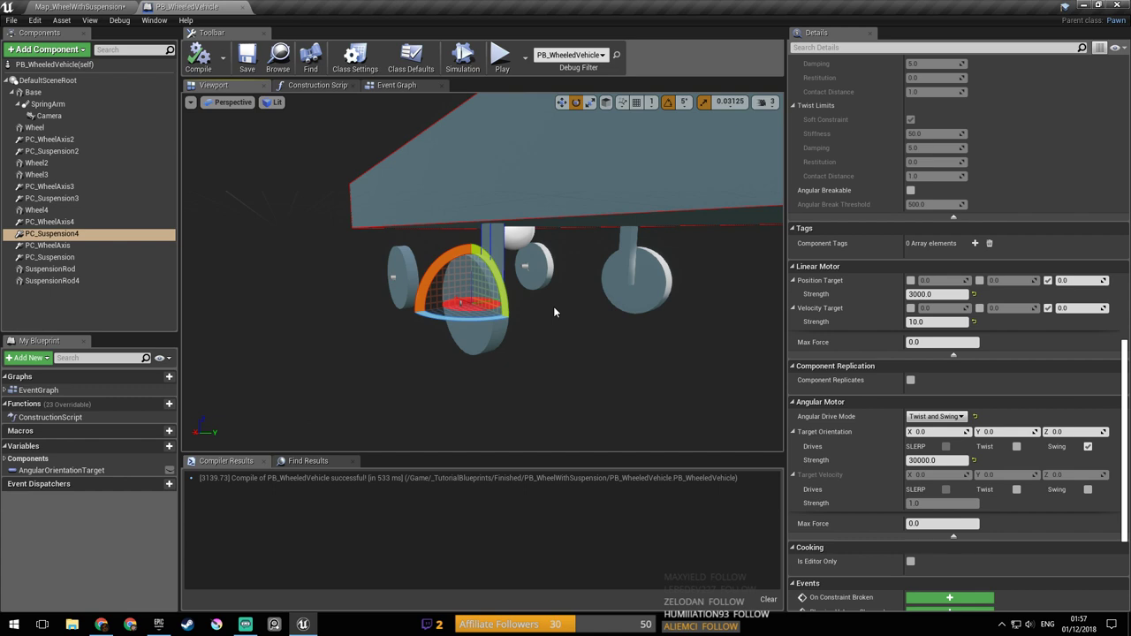
Step: Compare the PC_WheelAxis4 and PC_Suspension4 constraints at the front wheel from several angles
mouse_move(449, 240)
right_down()
mouse_move(456, 212)
mouse_move(482, 241)
mouse_move(467, 234)
right_up()
click(108, 224)
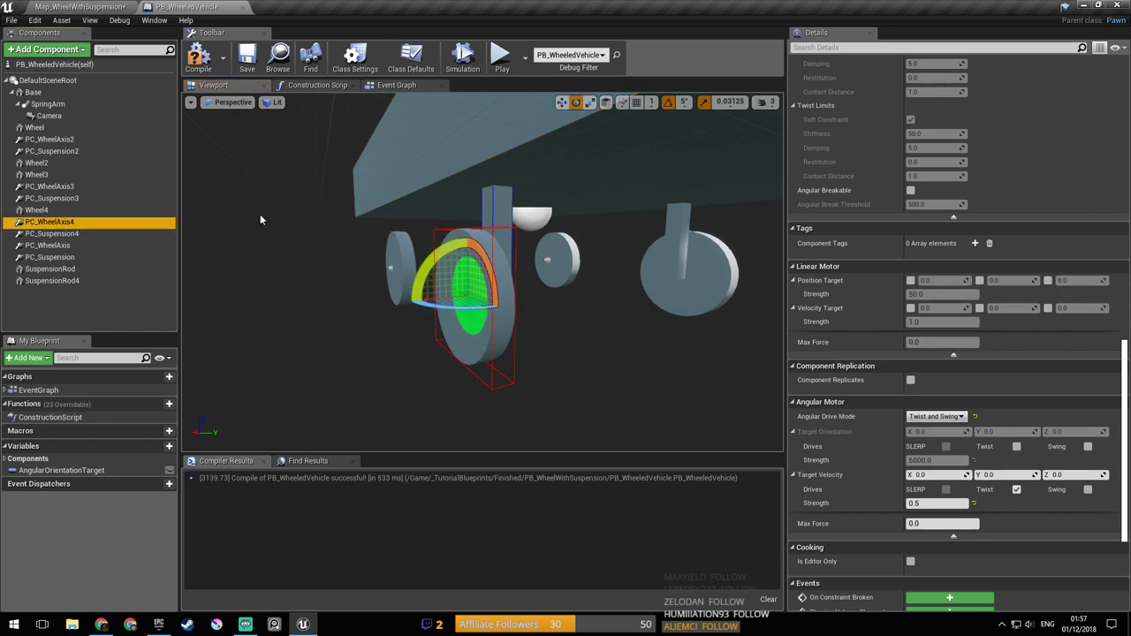
click(92, 234)
click(92, 222)
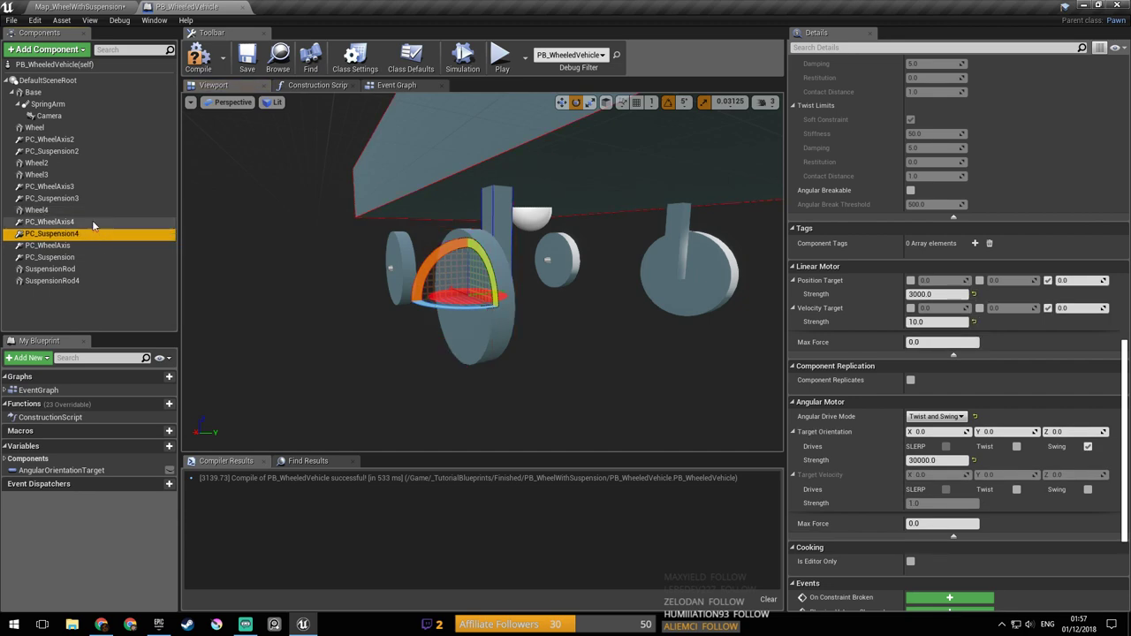
right_drag(512, 256, 450, 239)
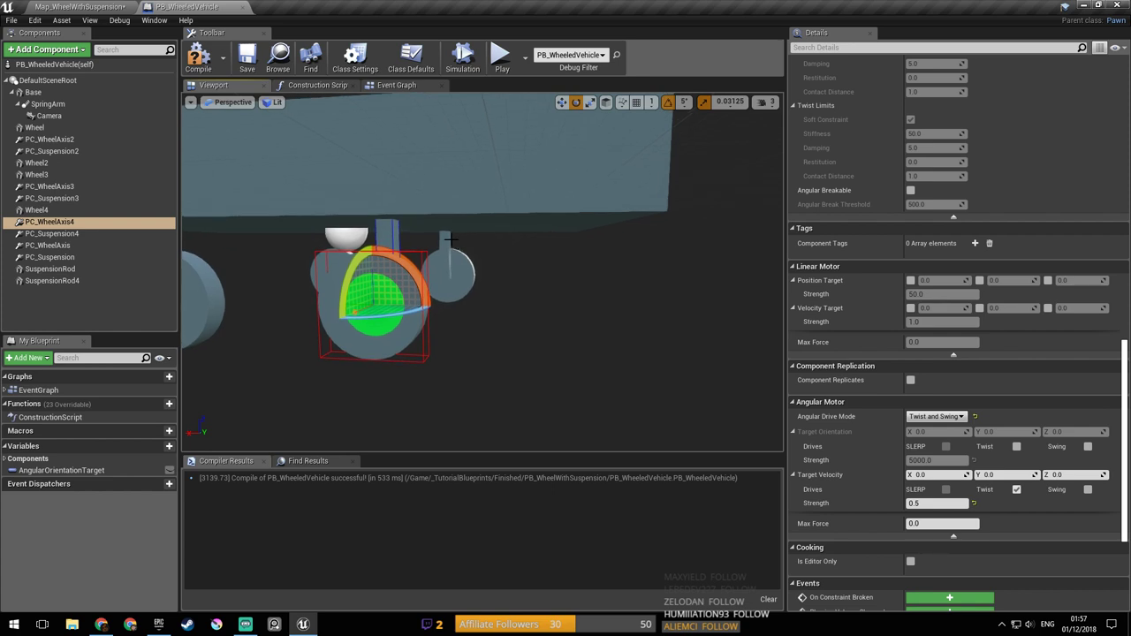
right_drag(446, 238, 467, 255)
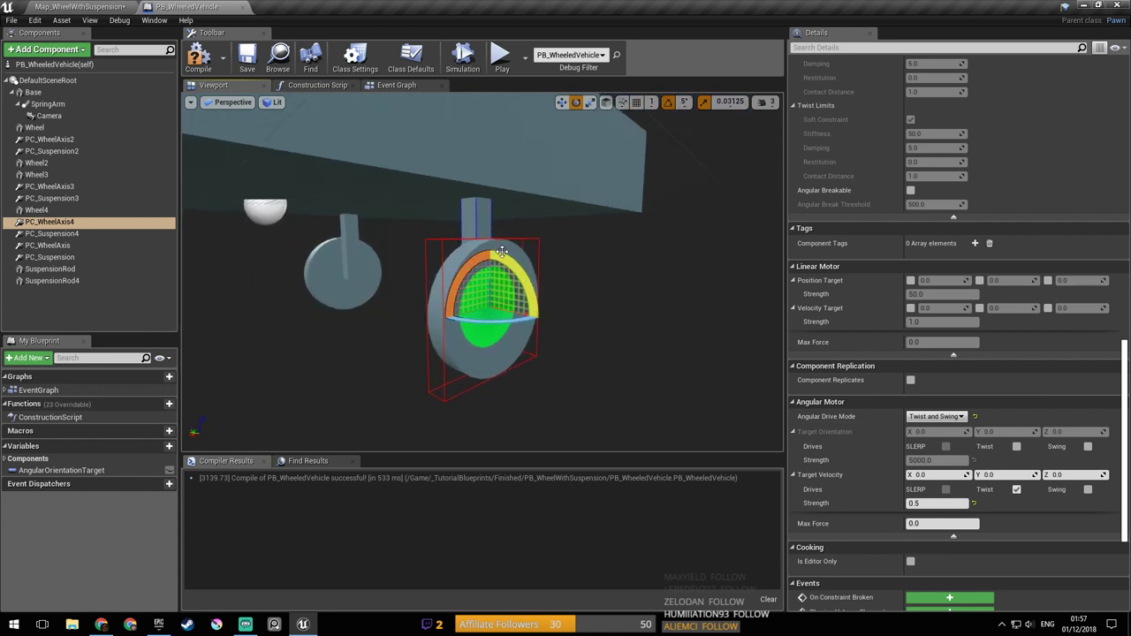
right_drag(446, 159, 410, 161)
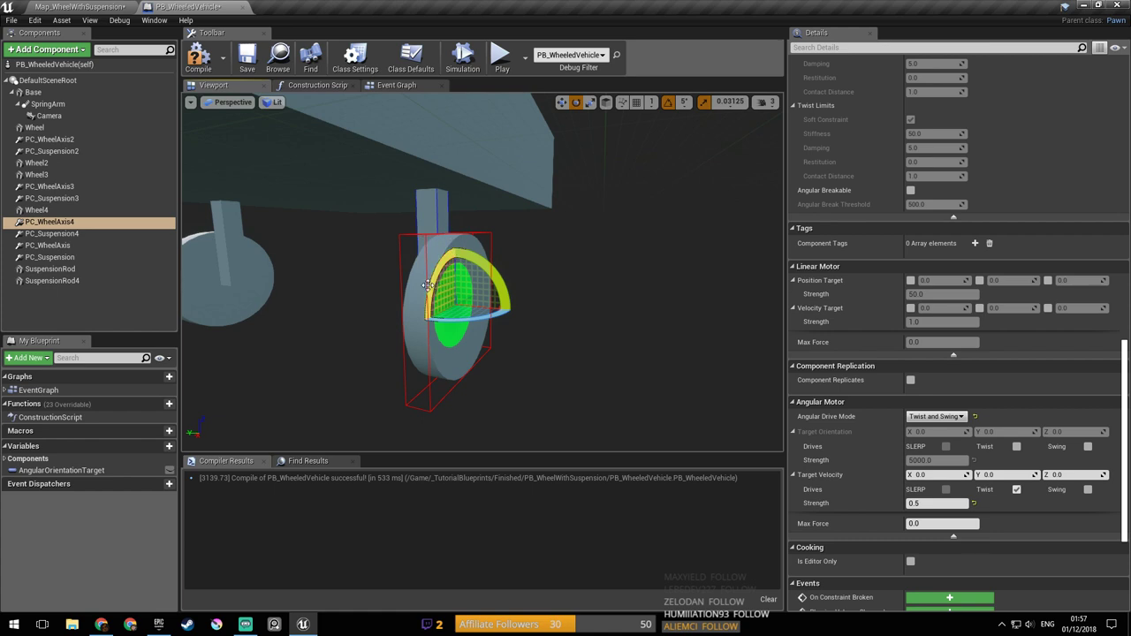
Step: Lock the linear Z motion of the PC_Suspension4 and PC_Suspension constraints and compile the blueprint
click(78, 234)
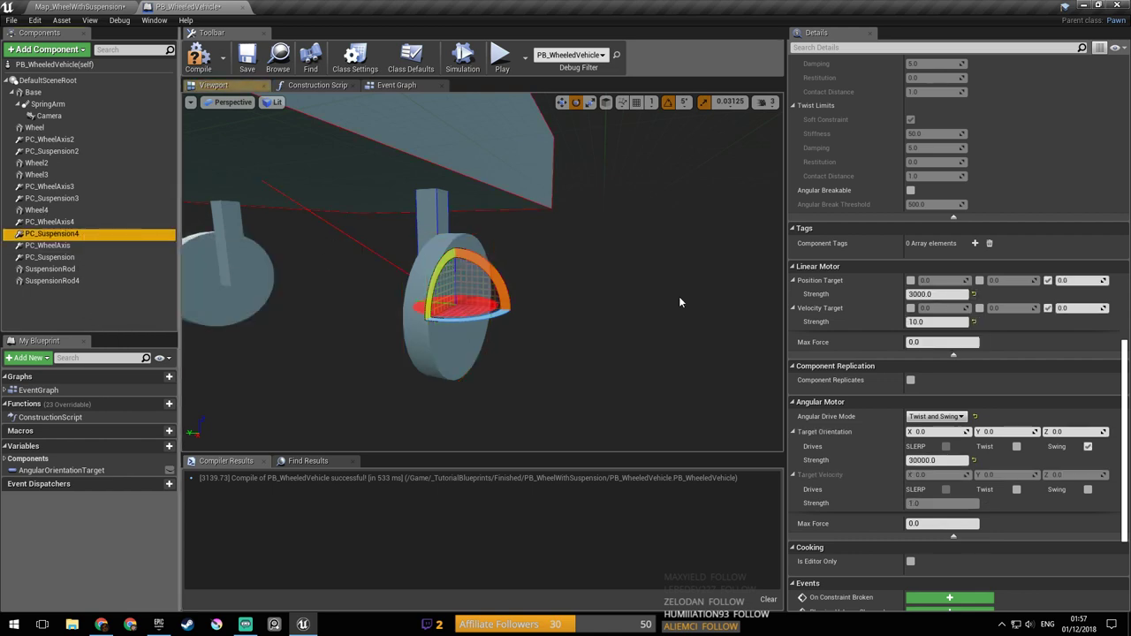
right_drag(483, 272, 415, 275)
drag(1126, 391, 1124, 218)
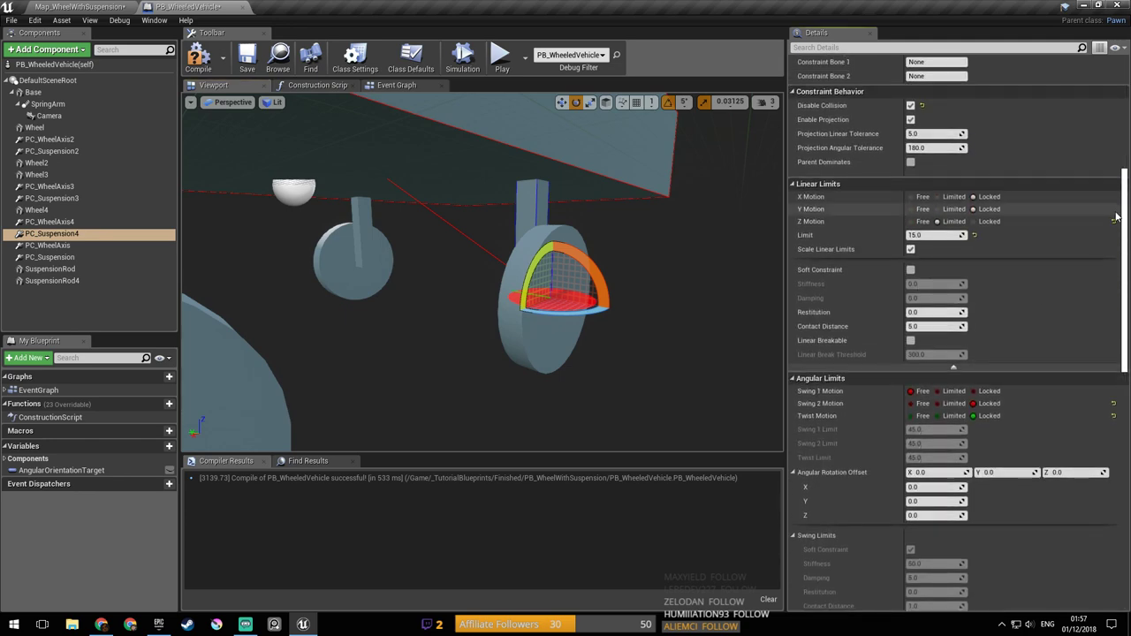
click(975, 222)
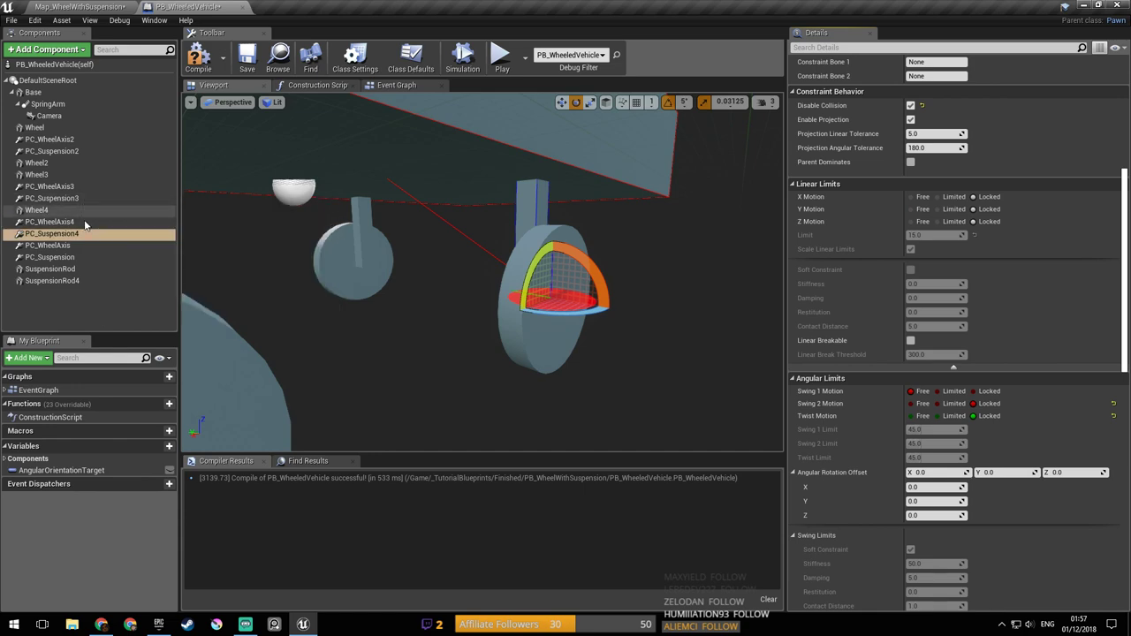
click(86, 257)
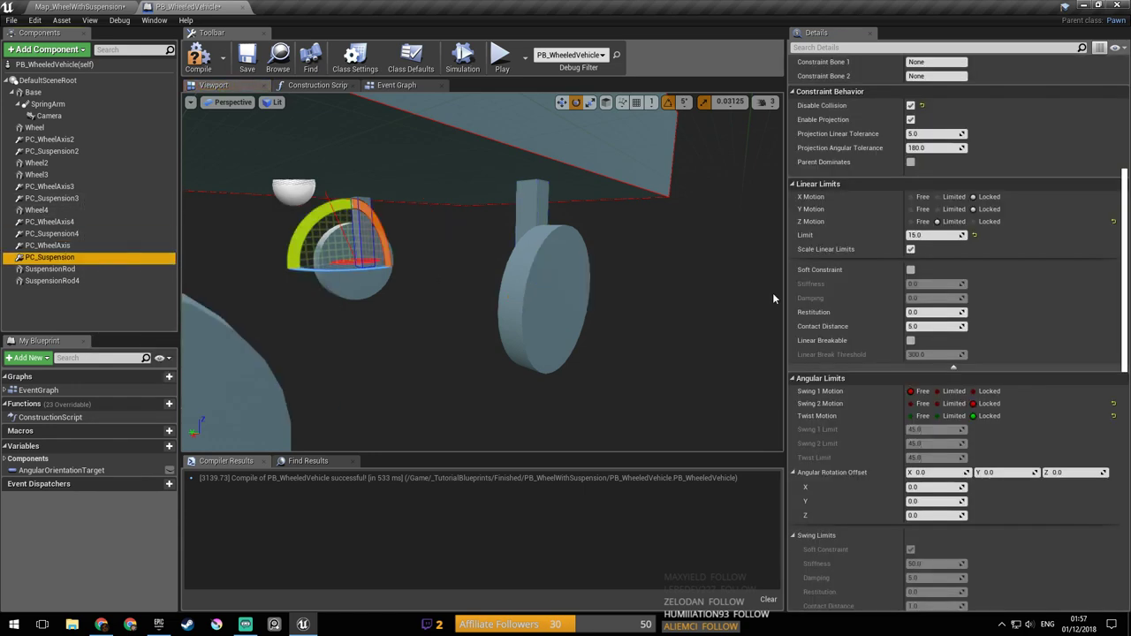
click(973, 222)
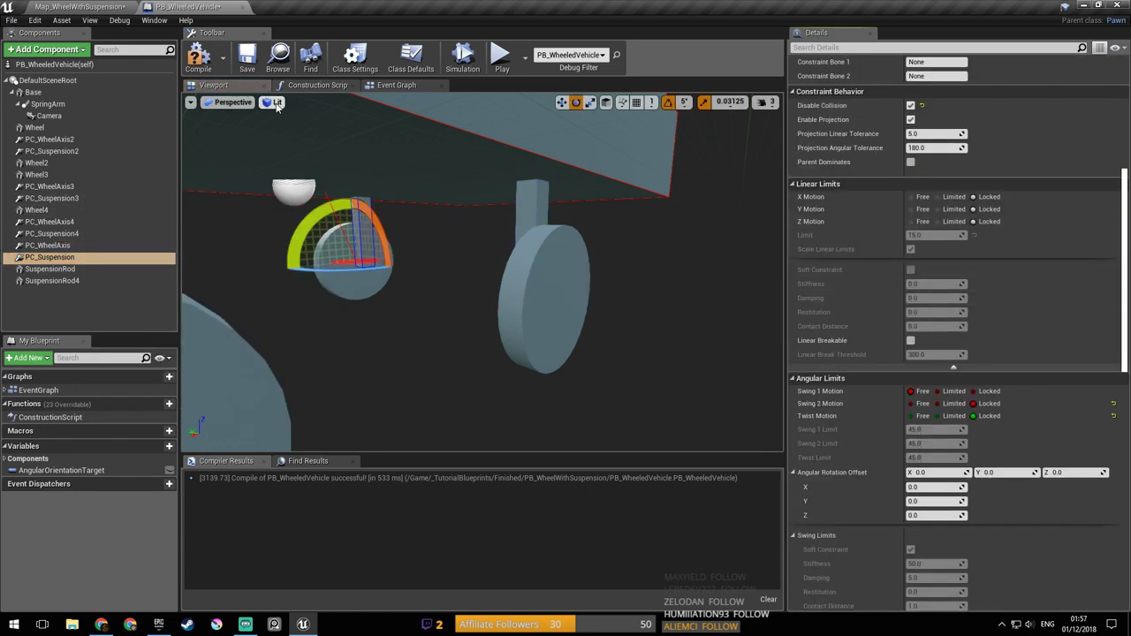
click(204, 58)
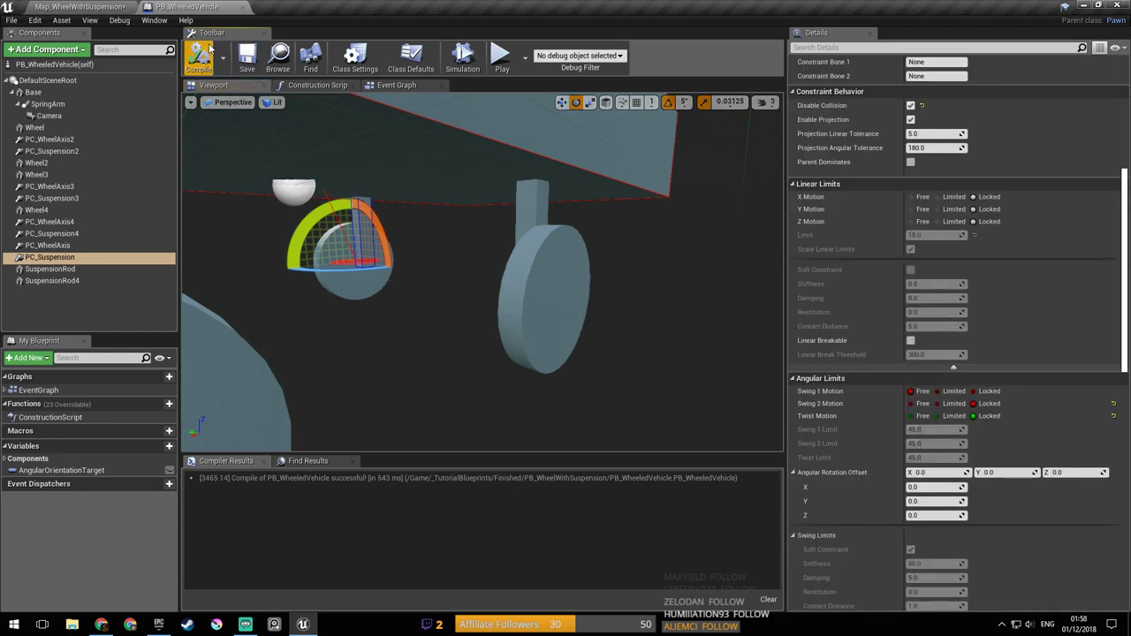
Step: Play the Map_WheelWithSuspension level, drive the vehicle forward with right steering and in reverse, and end the session
click(82, 7)
click(541, 56)
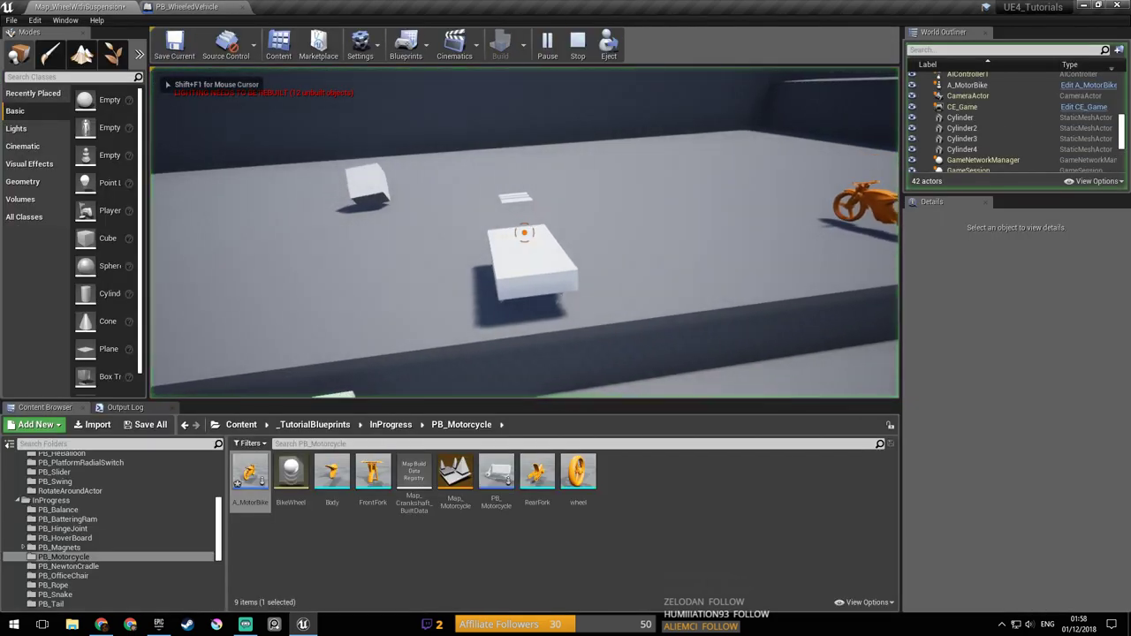
key(w)
key(d)
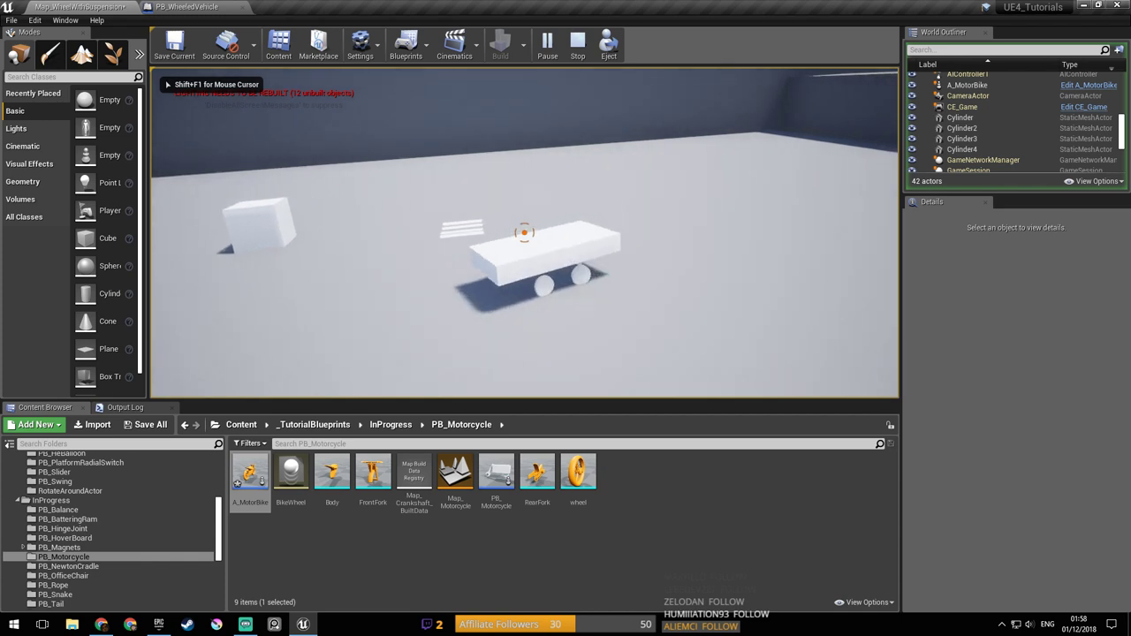
key(w)
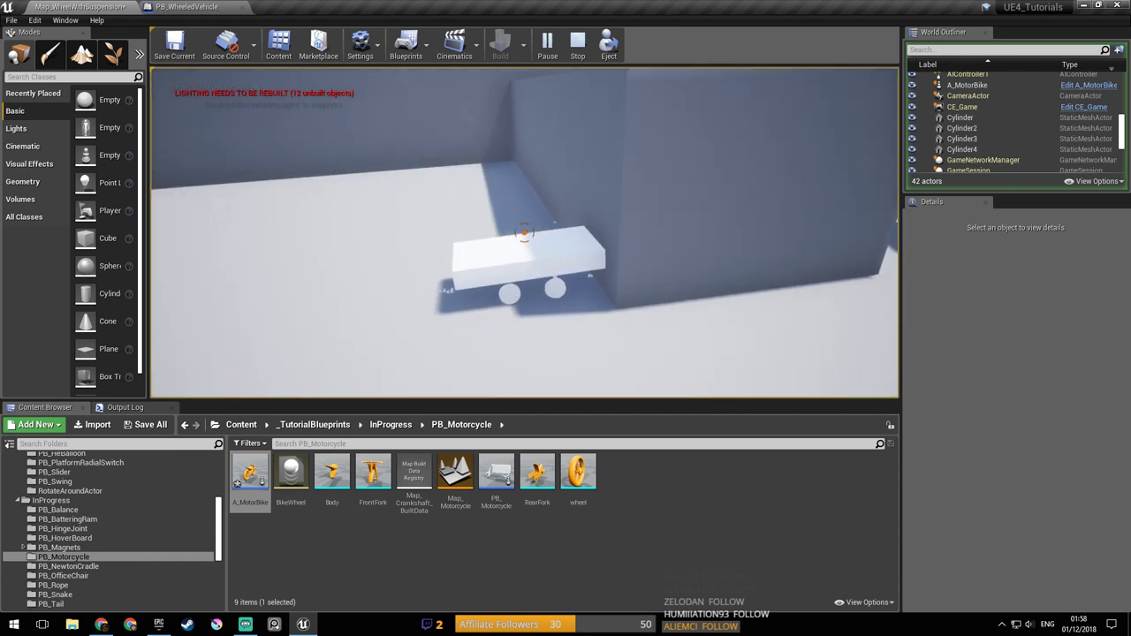
key(s)
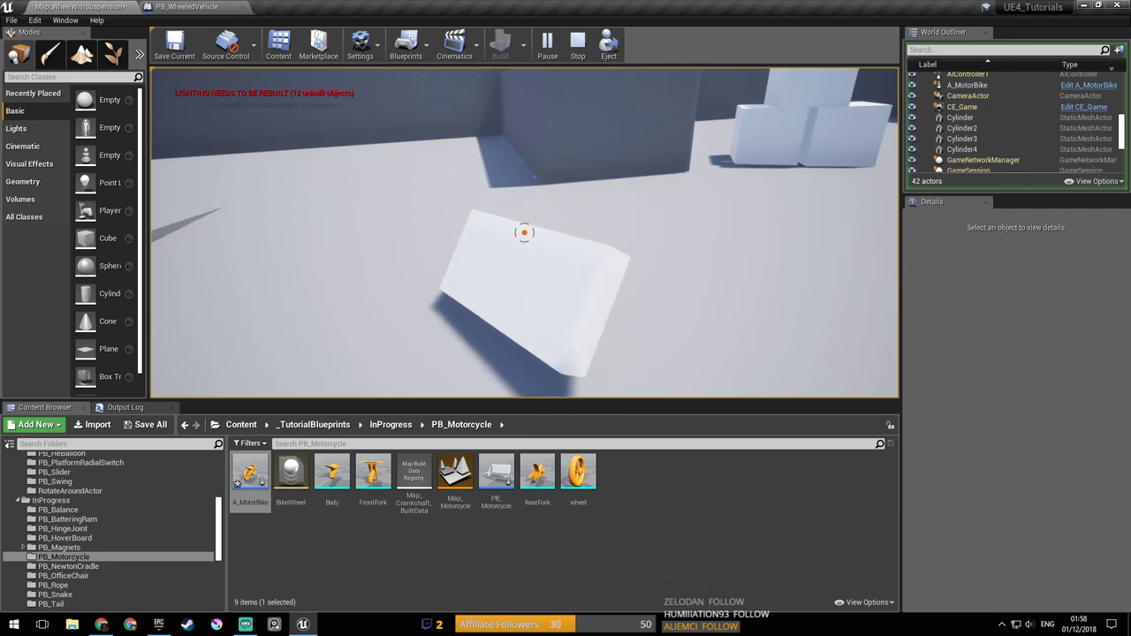
key(Escape)
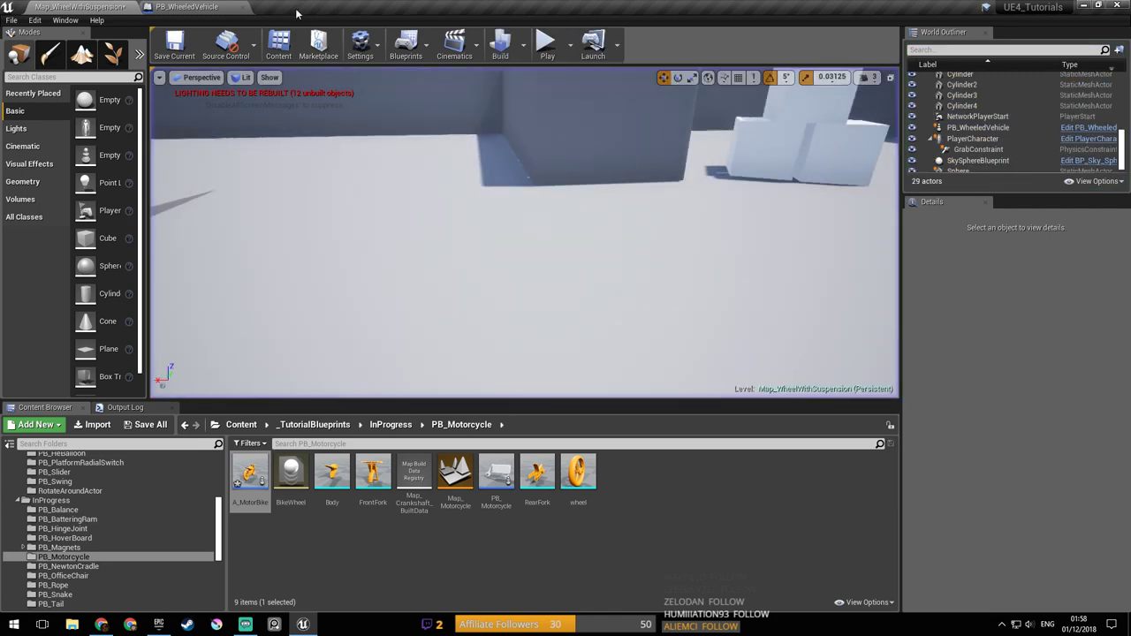
Step: In the PB_WheeledVehicle blueprint, return the linear Z motion of PC_Suspension and PC_Suspension4 to Limited
click(187, 7)
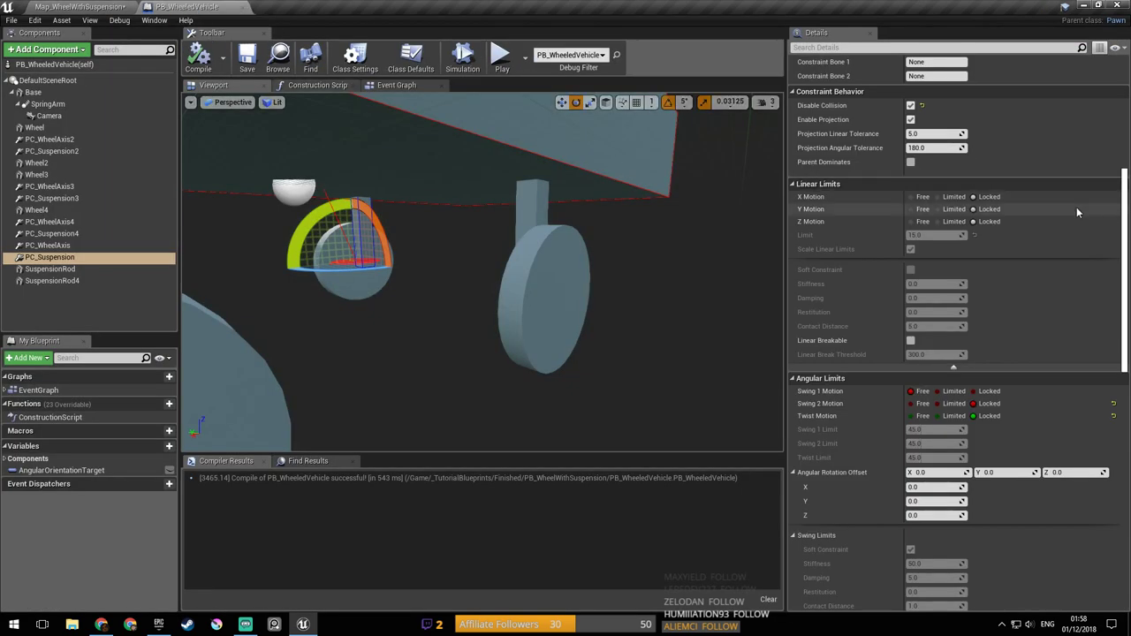
drag(1124, 261, 1125, 260)
scroll(1060, 251, up, 3)
click(938, 312)
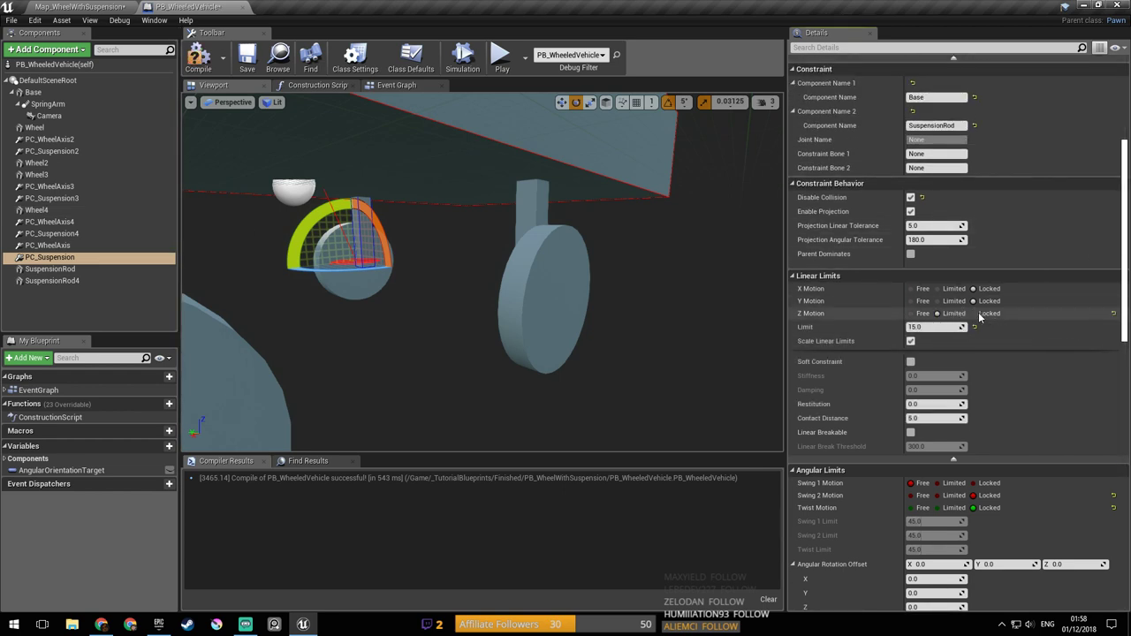
scroll(1025, 306, down, 1)
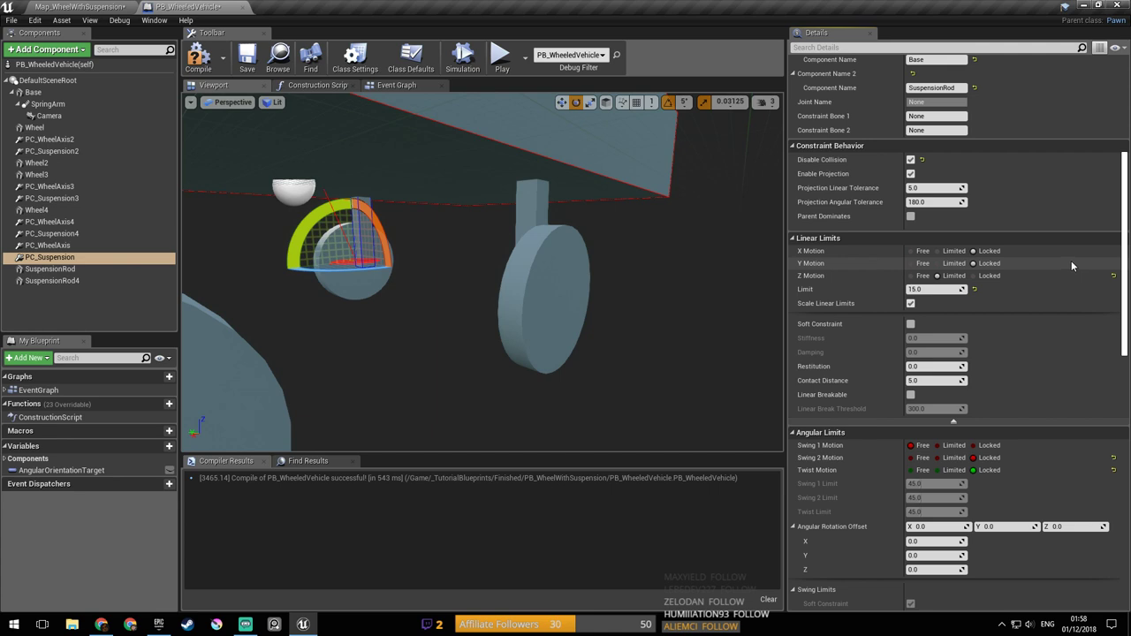
click(93, 233)
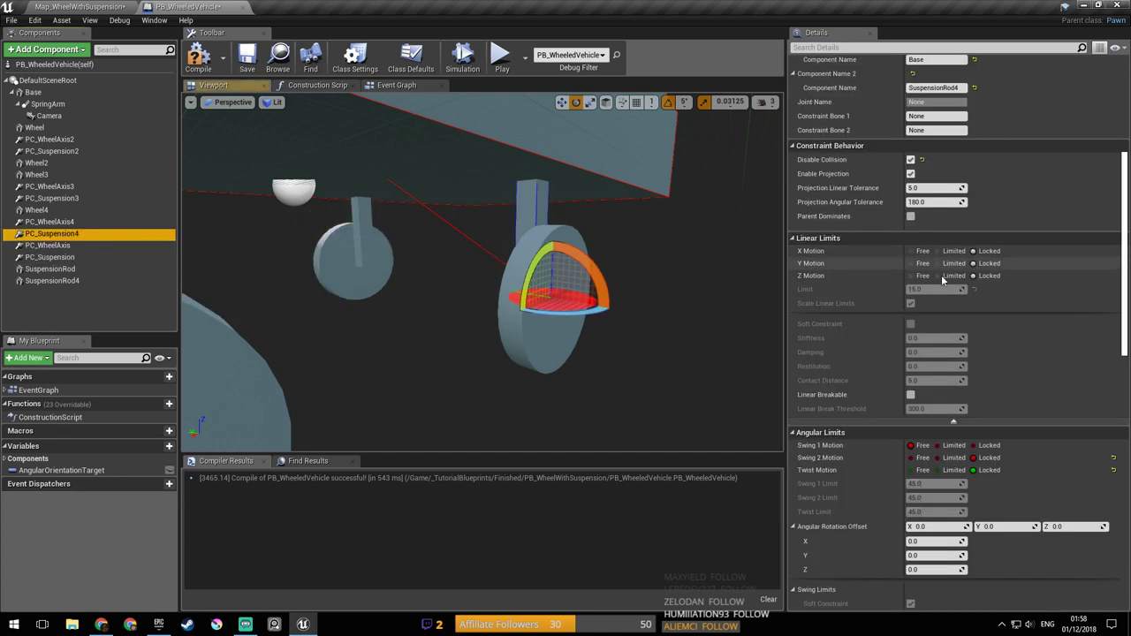
Step: Set the projection linear and angular tolerances to 1 on both PC_Suspension4 and PC_Suspension
scroll(996, 314, up, 3)
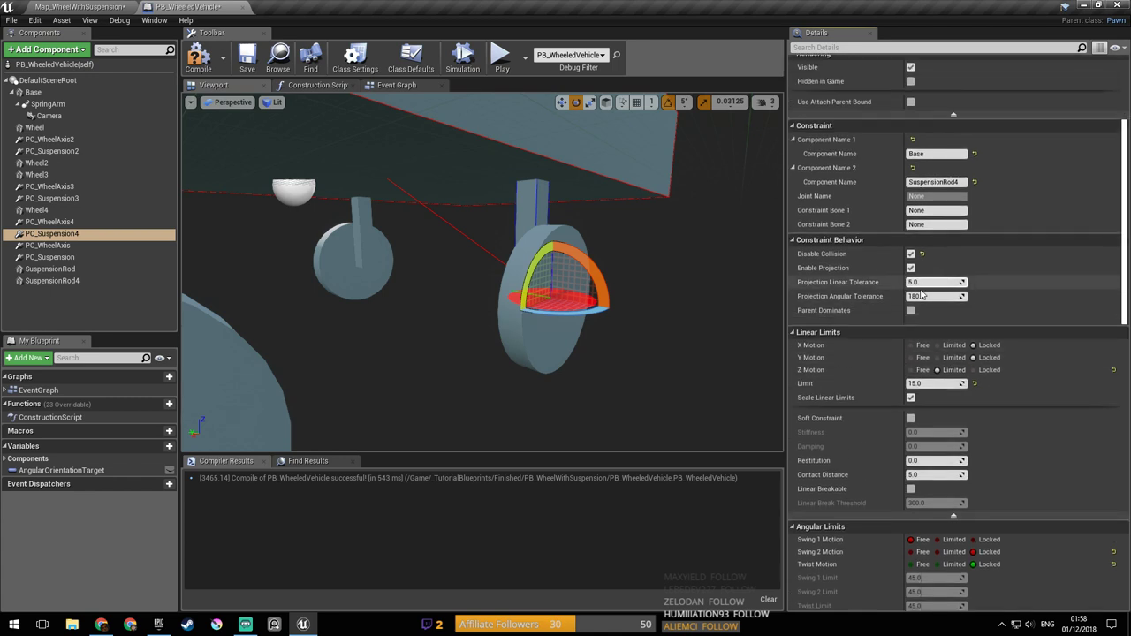
text(1)
key(Tab)
text(1)
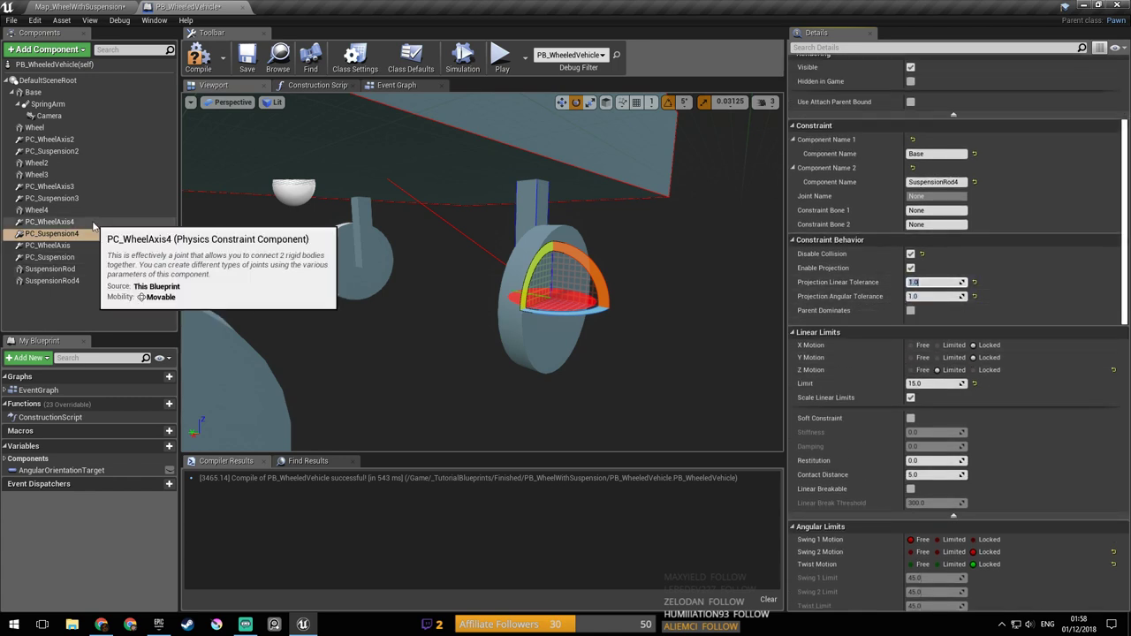
click(88, 258)
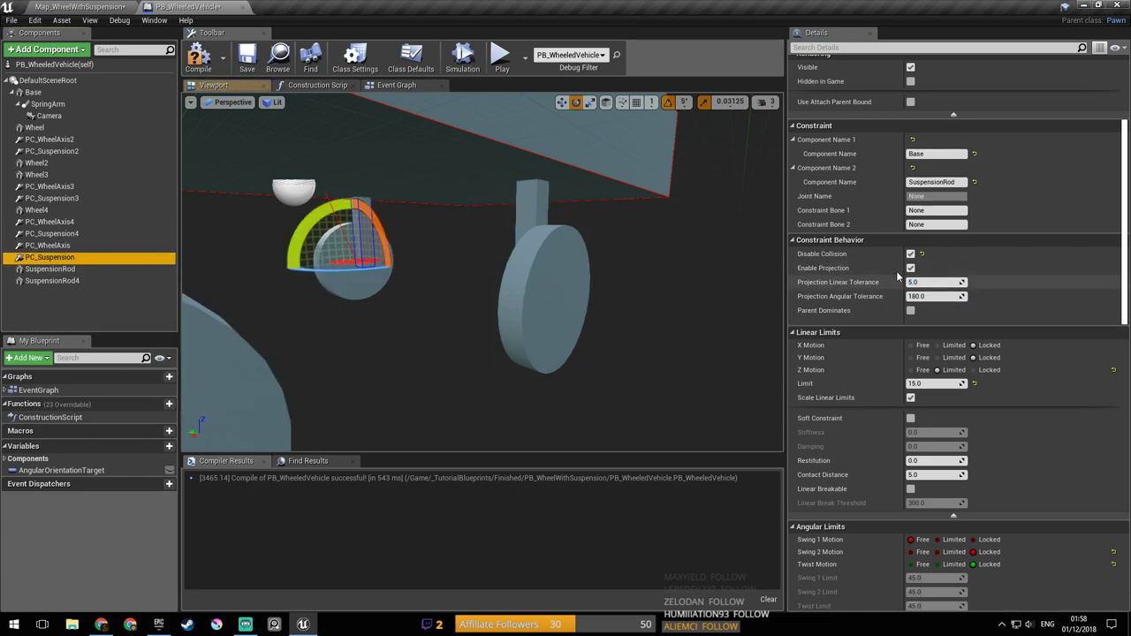
click(928, 283)
text(1)
key(Tab)
text(1)
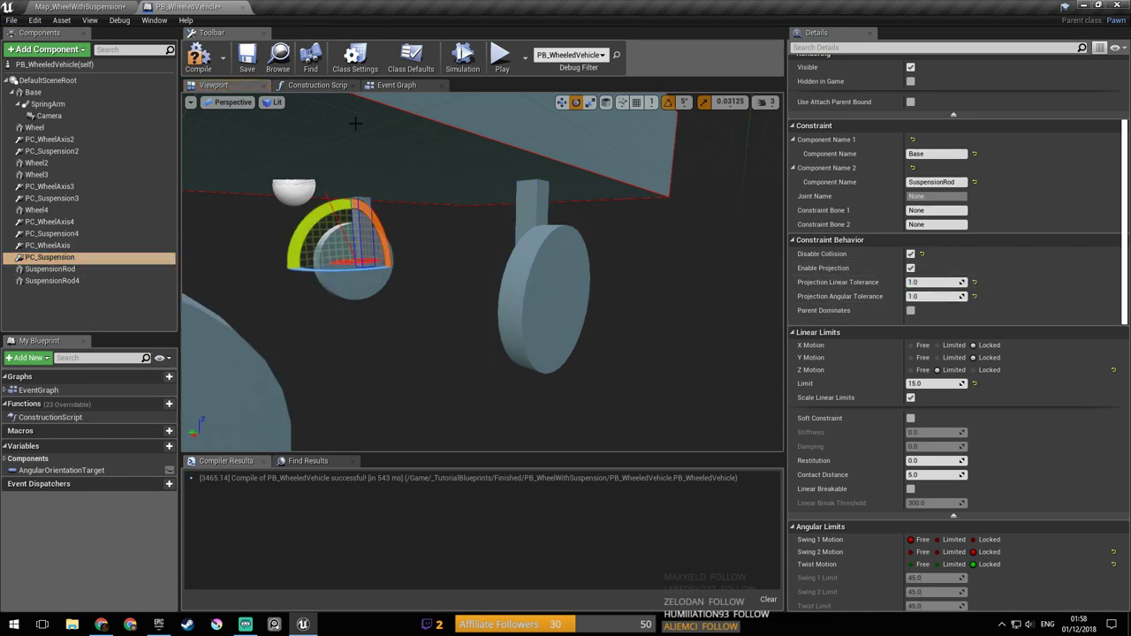
Step: Test-drive the vehicle in the level with the new tolerances, stop playing, and select the placed vehicle to examine its wheels up close
click(502, 60)
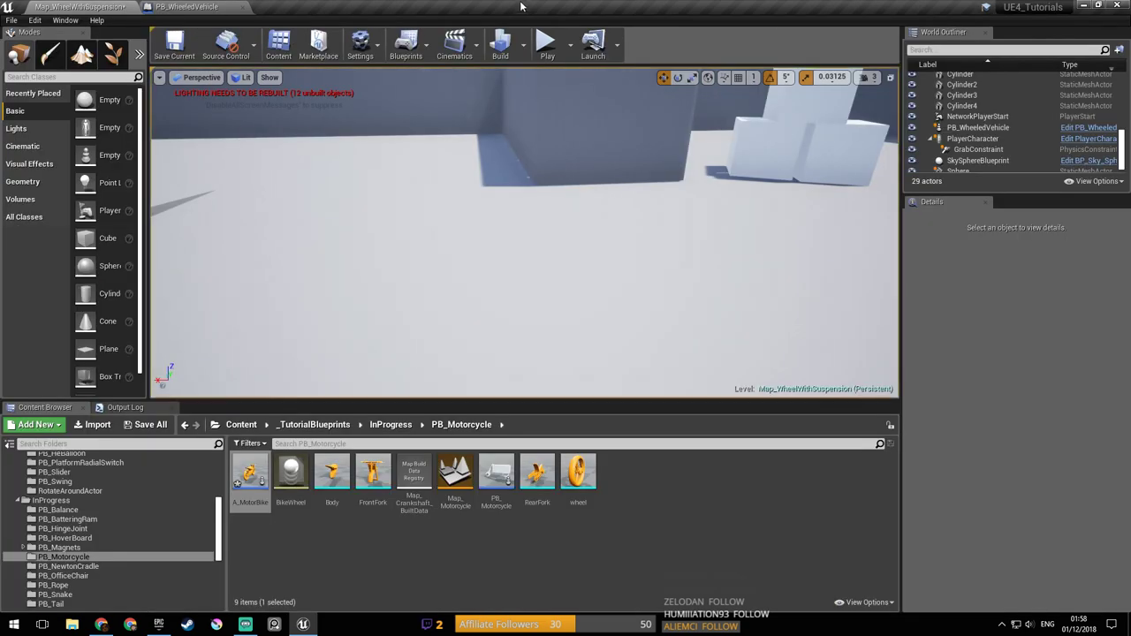
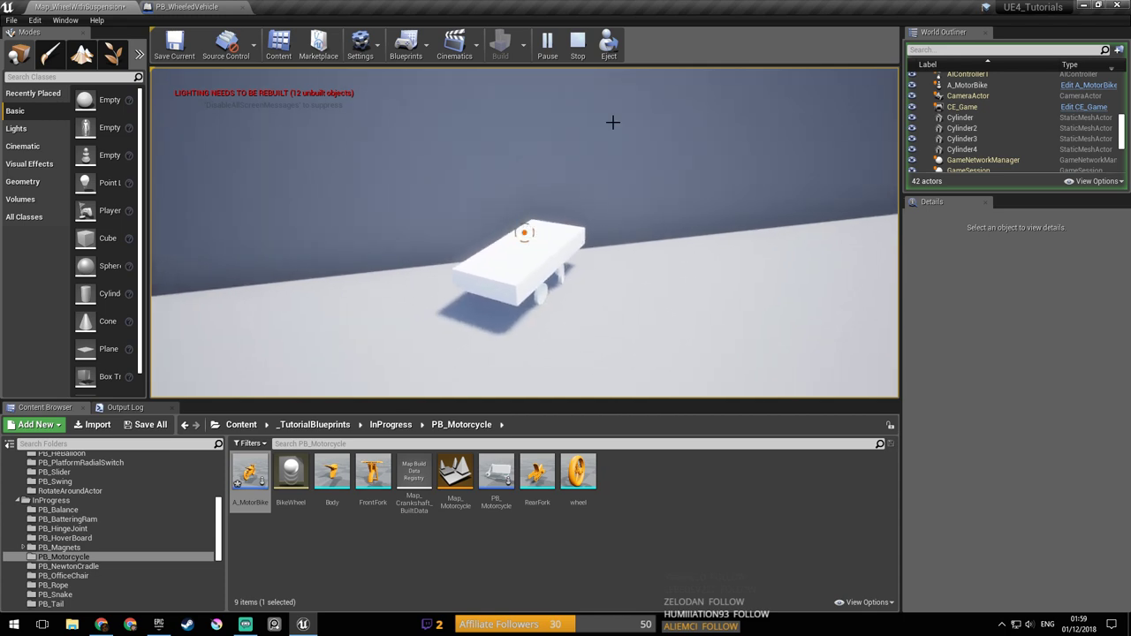
key(Escape)
right_drag(525, 233, 598, 175)
key(w)
click(580, 229)
right_drag(580, 229, 581, 230)
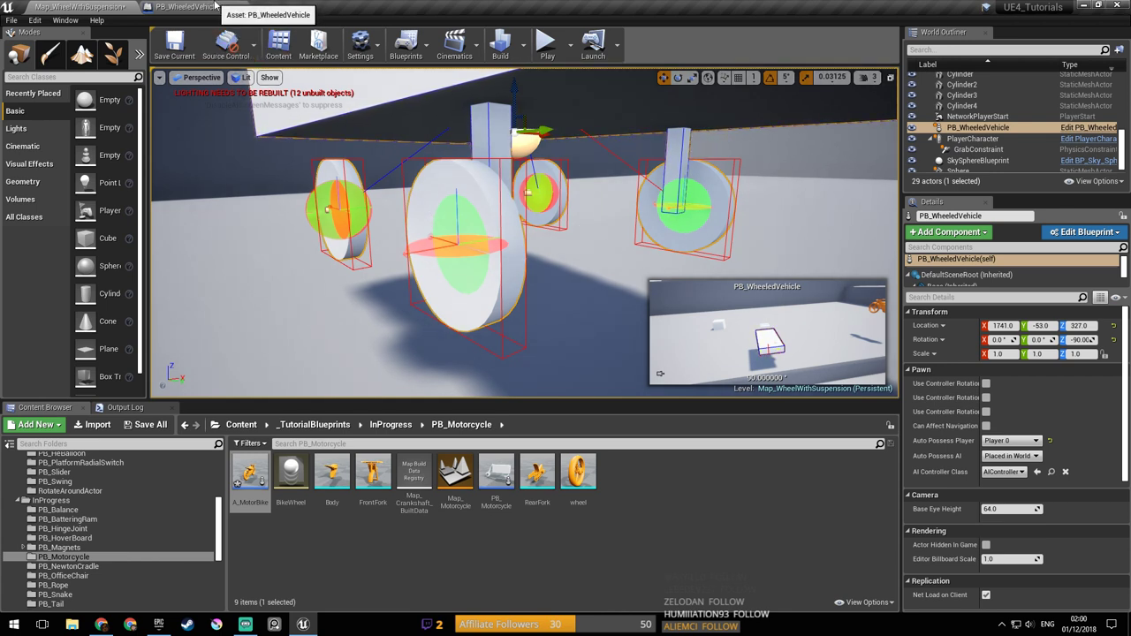
Step: In the PB_WheeledVehicle blueprint, review the linear and angular limits of PC_Suspension and its position beneath the base
click(216, 6)
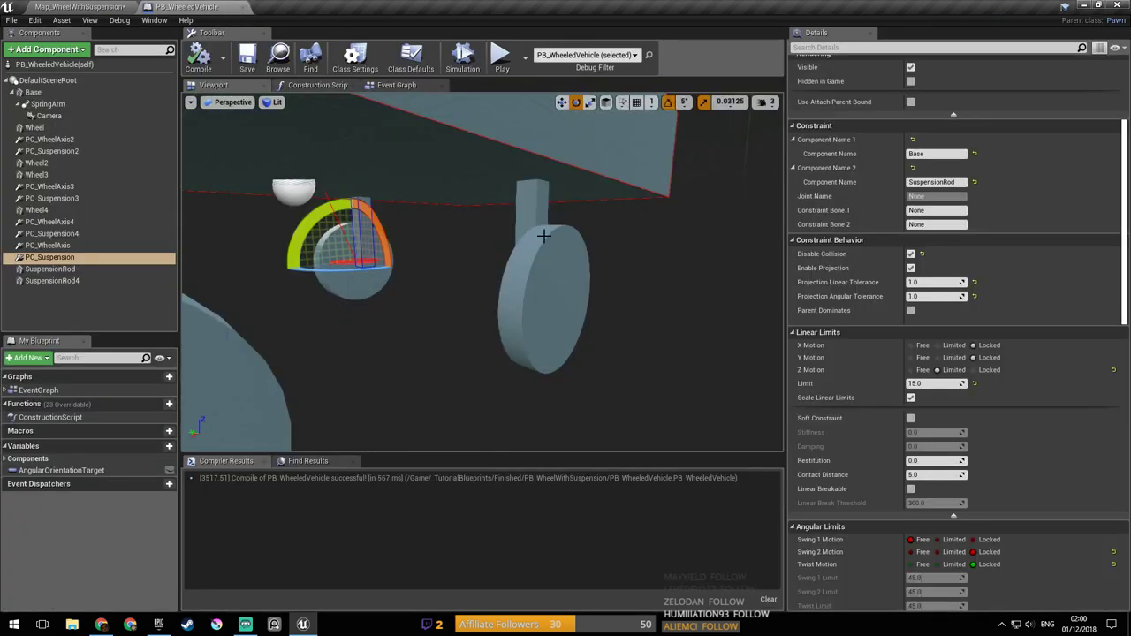
right_drag(509, 218, 774, 219)
alt+drag(720, 248, 517, 233)
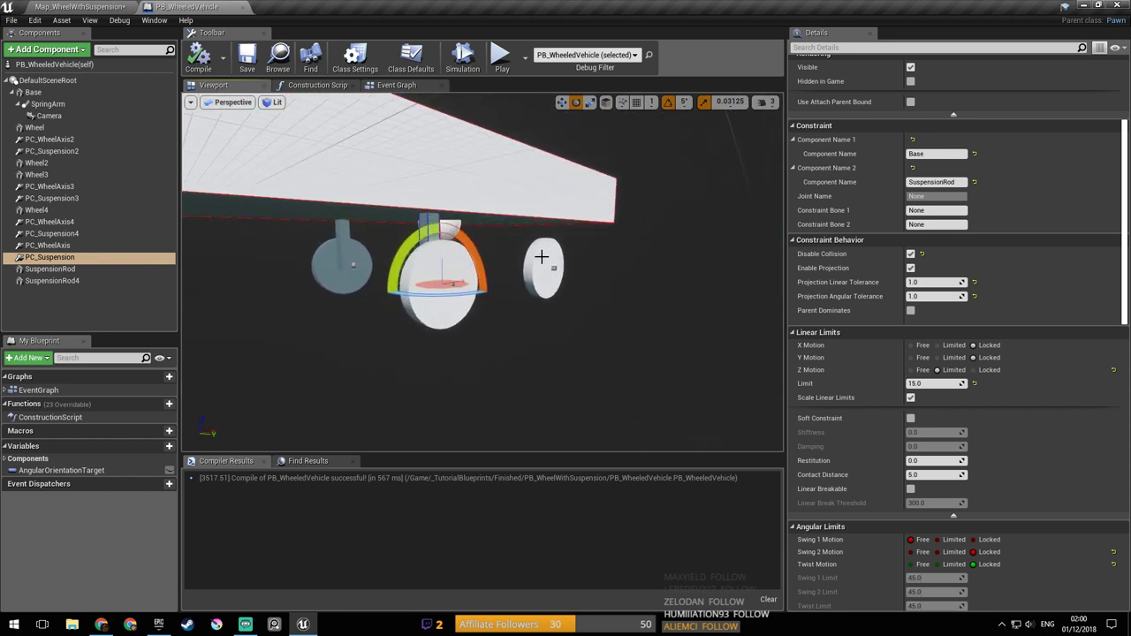
scroll(1060, 288, down, 3)
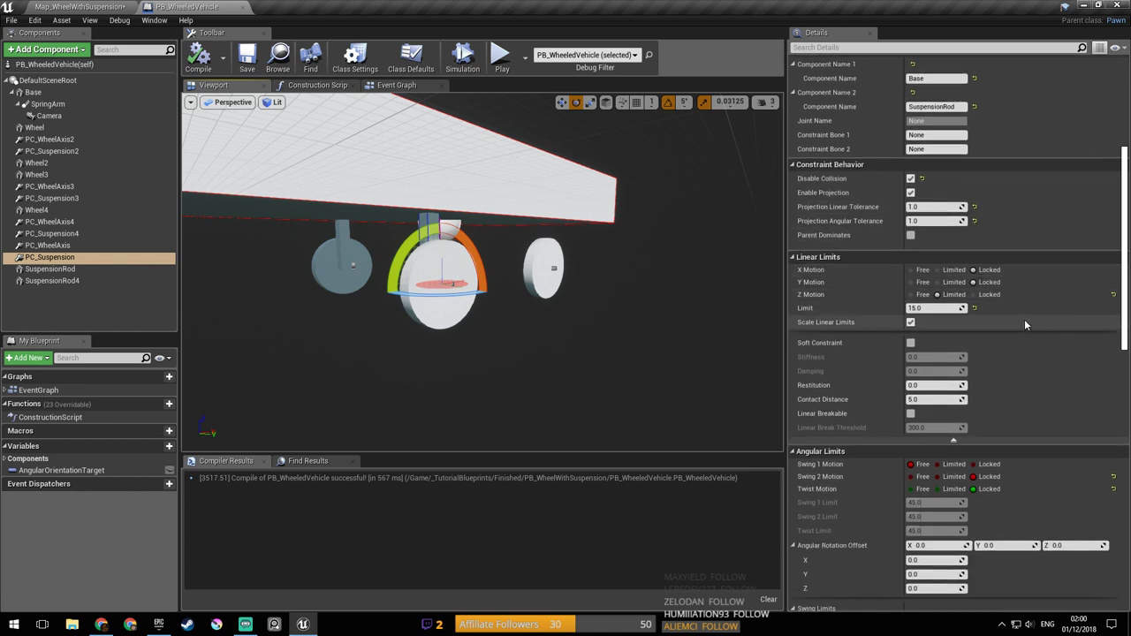
scroll(1025, 325, down, 3)
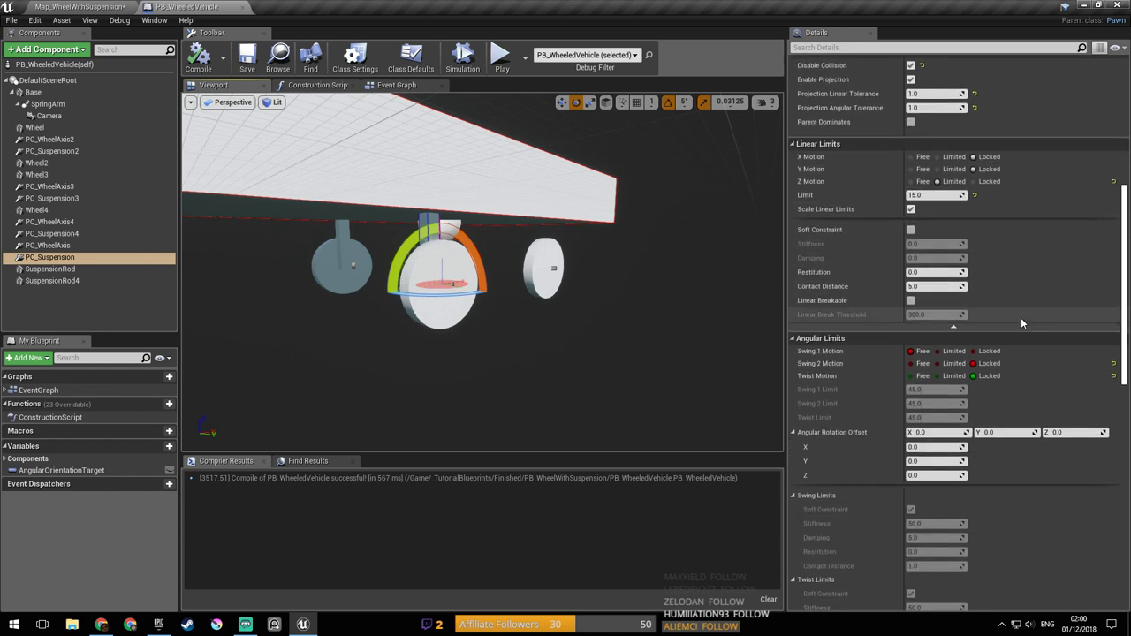
Step: Inspect the front wheel assembly from another angle, selecting SuspensionRod4 and Wheel4 to identify the parts
mouse_move(520, 282)
right_down()
mouse_move(587, 282)
mouse_move(491, 283)
mouse_move(513, 281)
right_up()
mouse_move(487, 272)
mouse_down()
mouse_move(483, 246)
mouse_move(481, 270)
mouse_up()
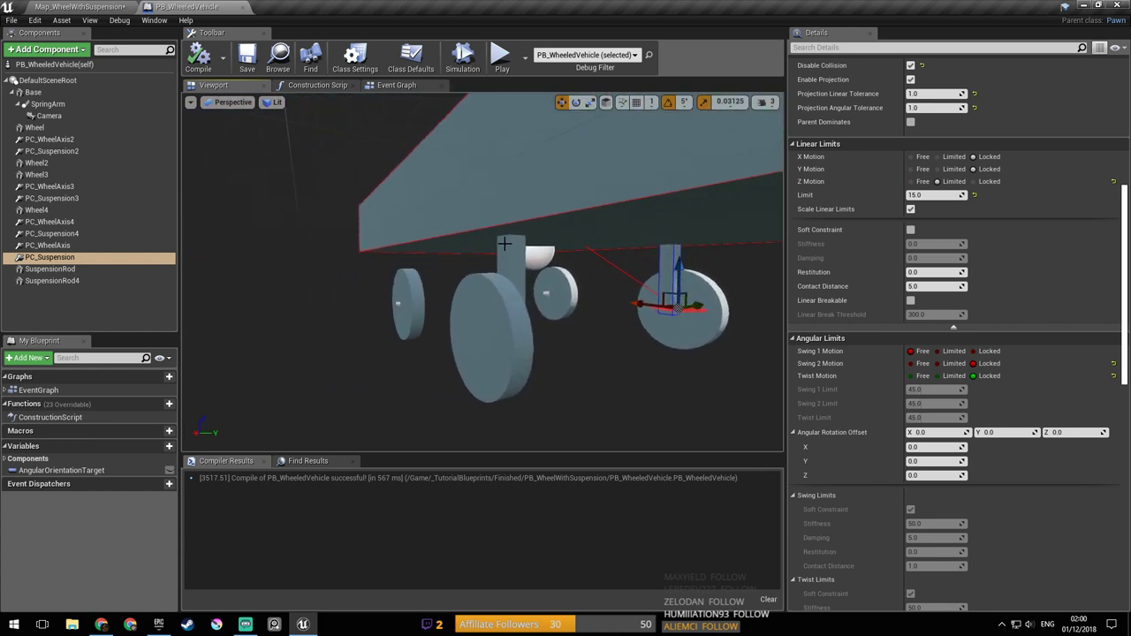
click(505, 175)
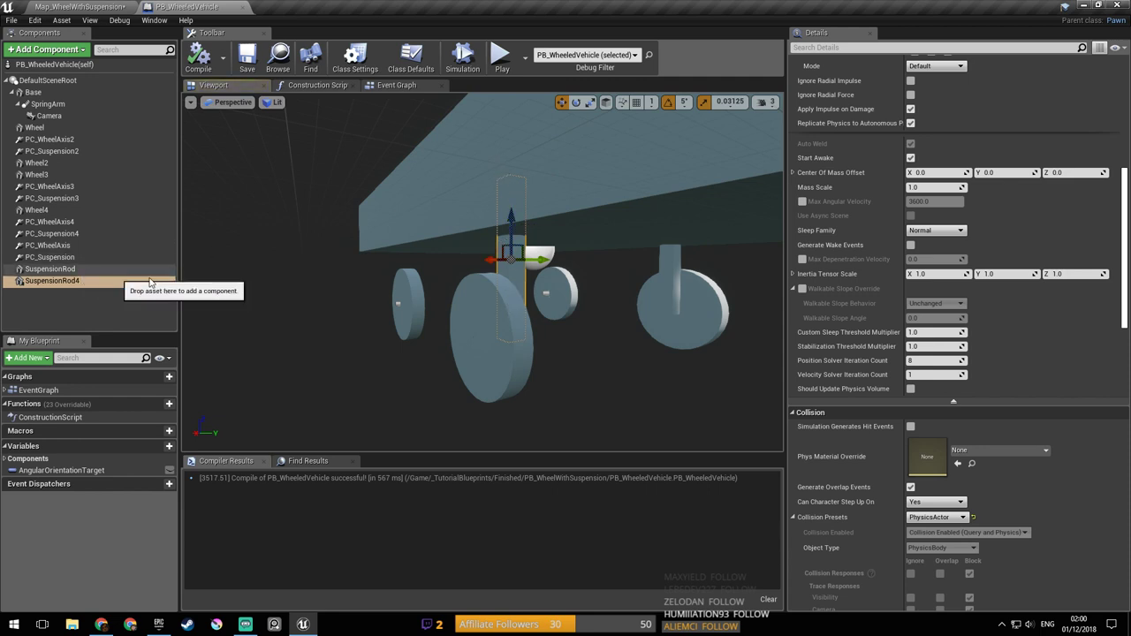
click(464, 306)
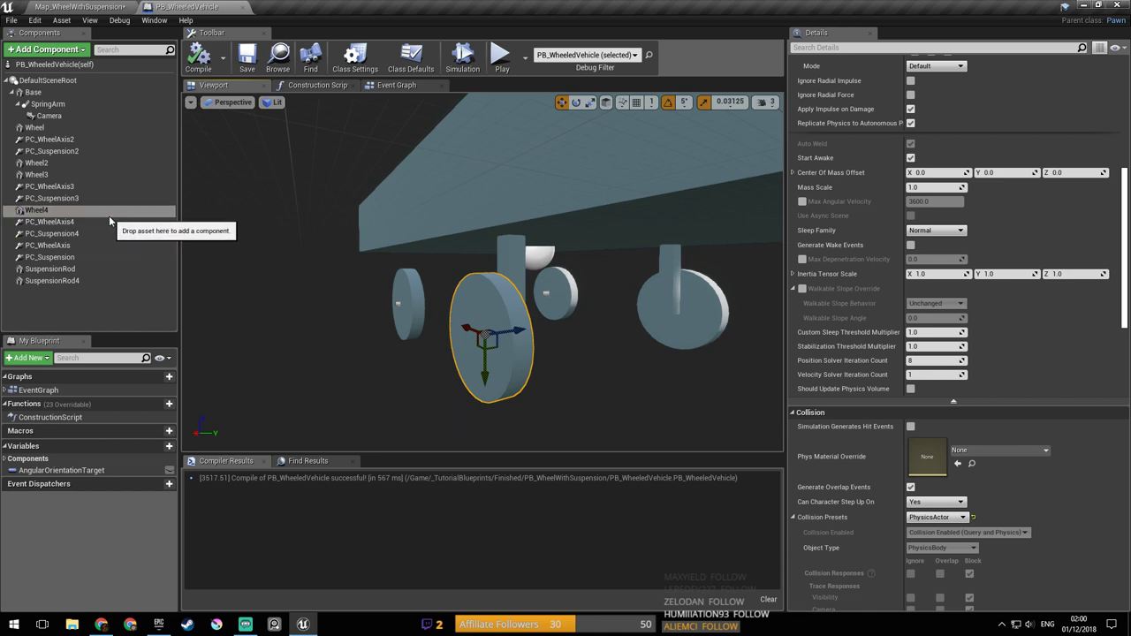
click(109, 216)
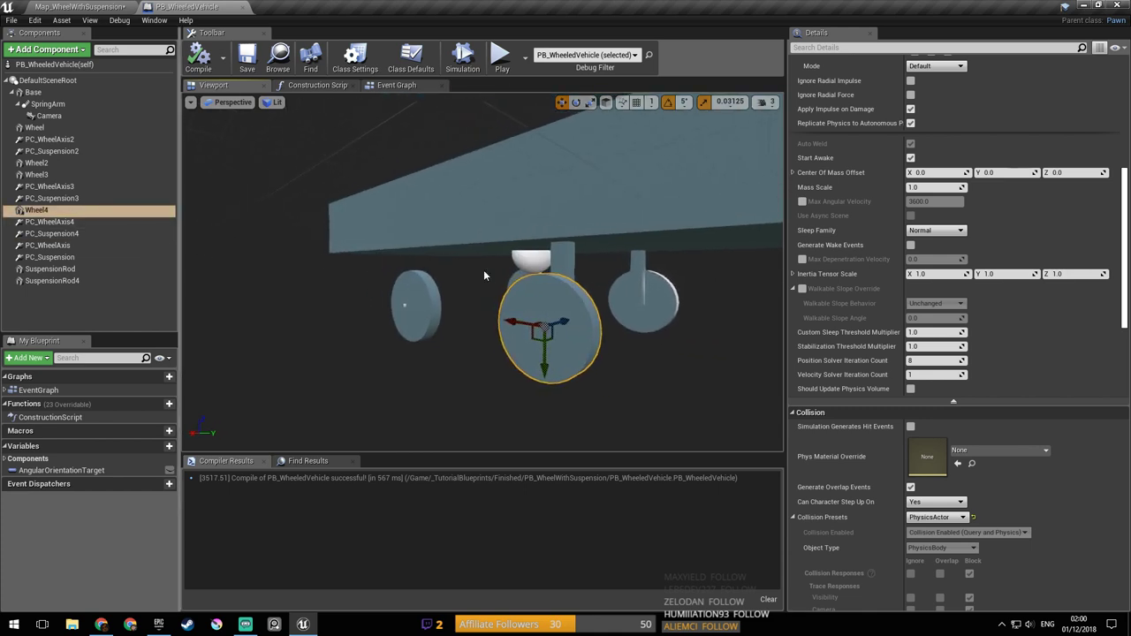
Step: Attach the Wheel4 component as a child of SuspensionRod4
click(566, 257)
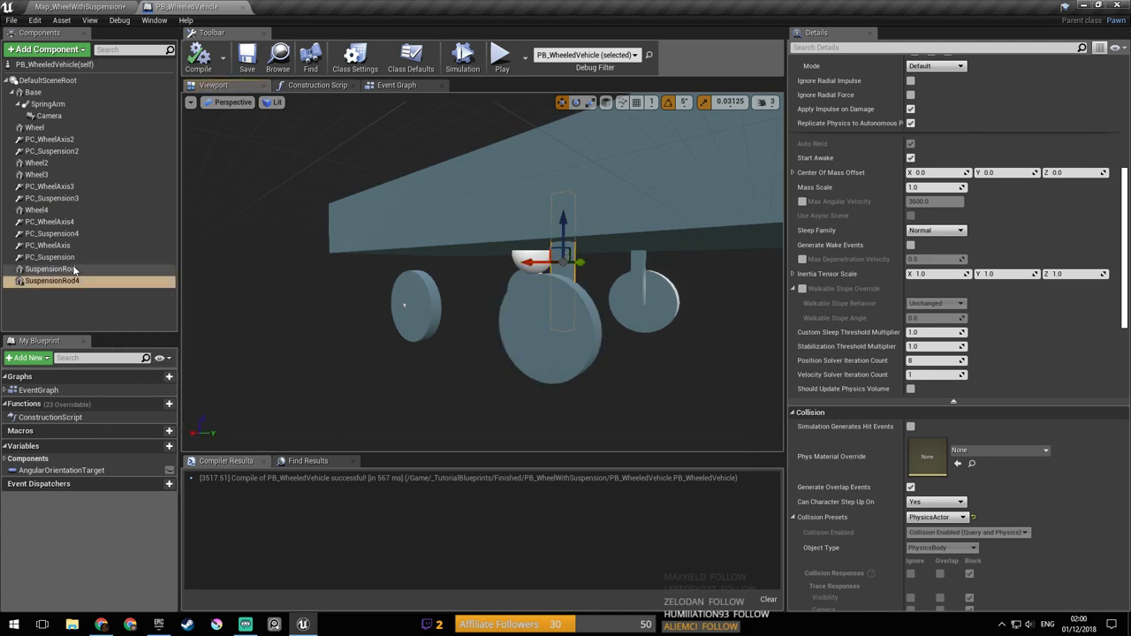
click(49, 212)
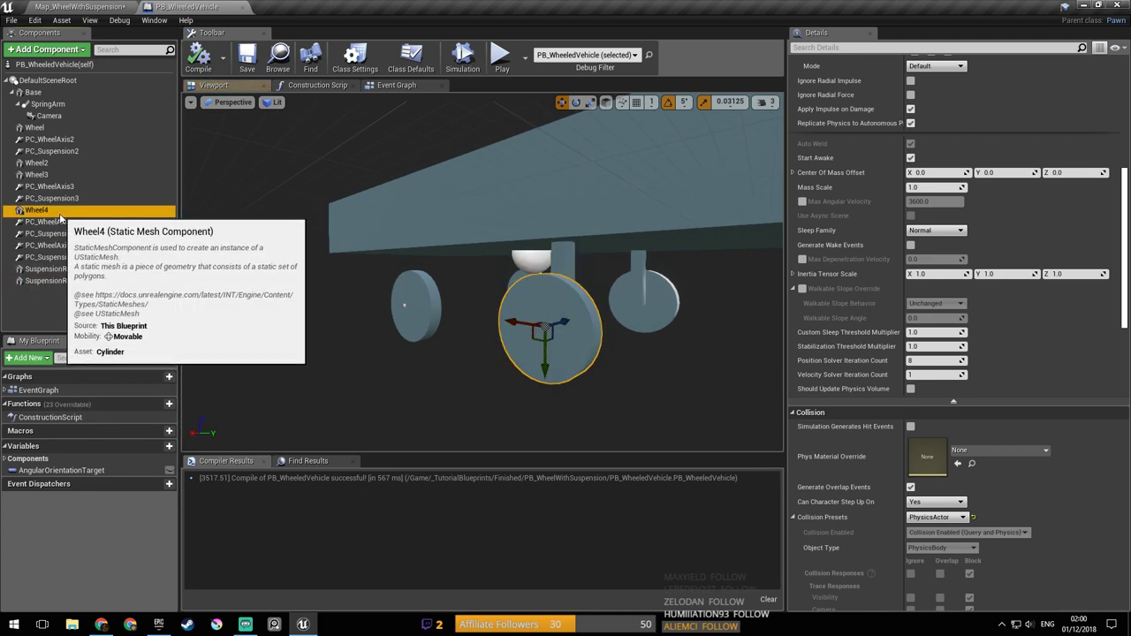
drag(55, 214, 77, 282)
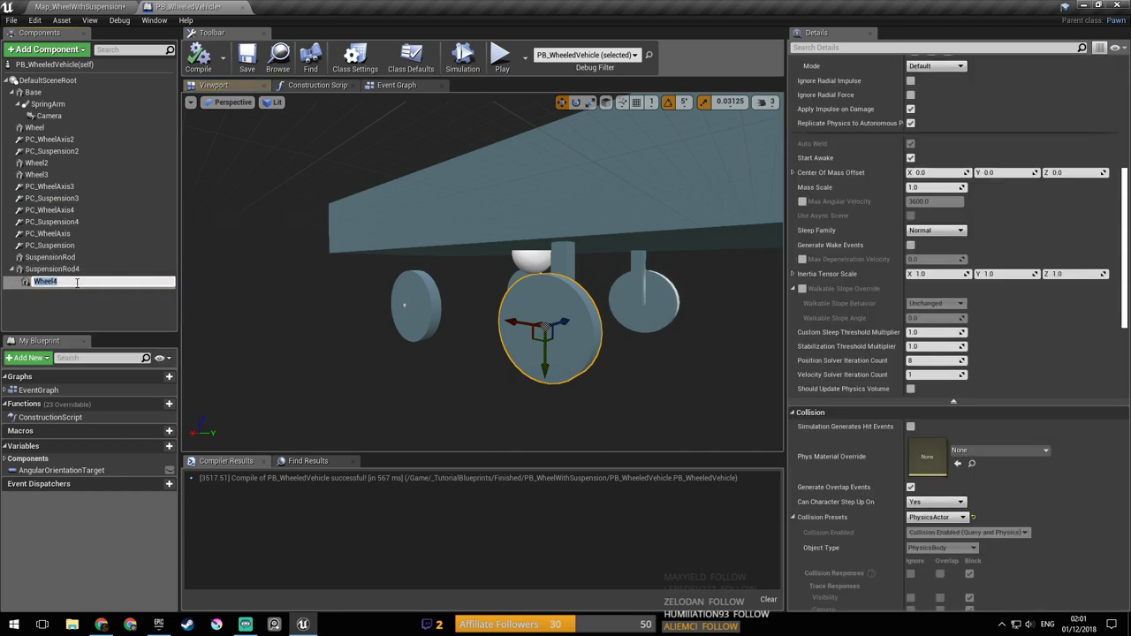
Step: Attach SuspensionRod as a child of the Wheel component, and compile and save the blueprint
right_drag(566, 283, 468, 283)
click(567, 292)
mouse_move(567, 292)
right_down()
mouse_move(539, 291)
mouse_move(548, 300)
right_up()
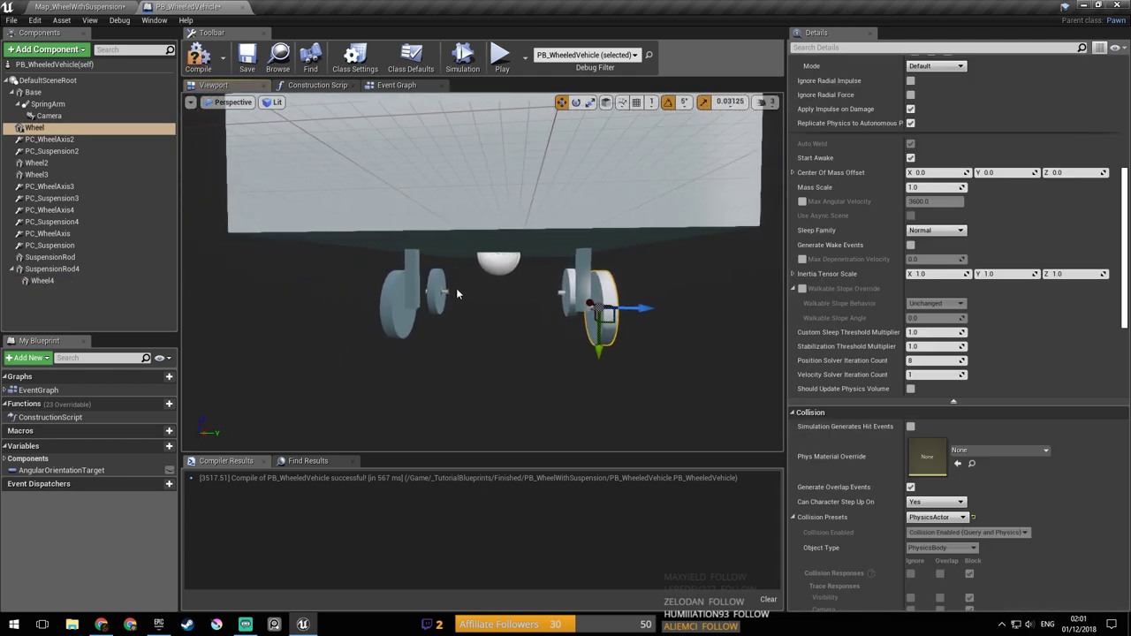
click(78, 257)
drag(81, 262, 42, 129)
click(202, 68)
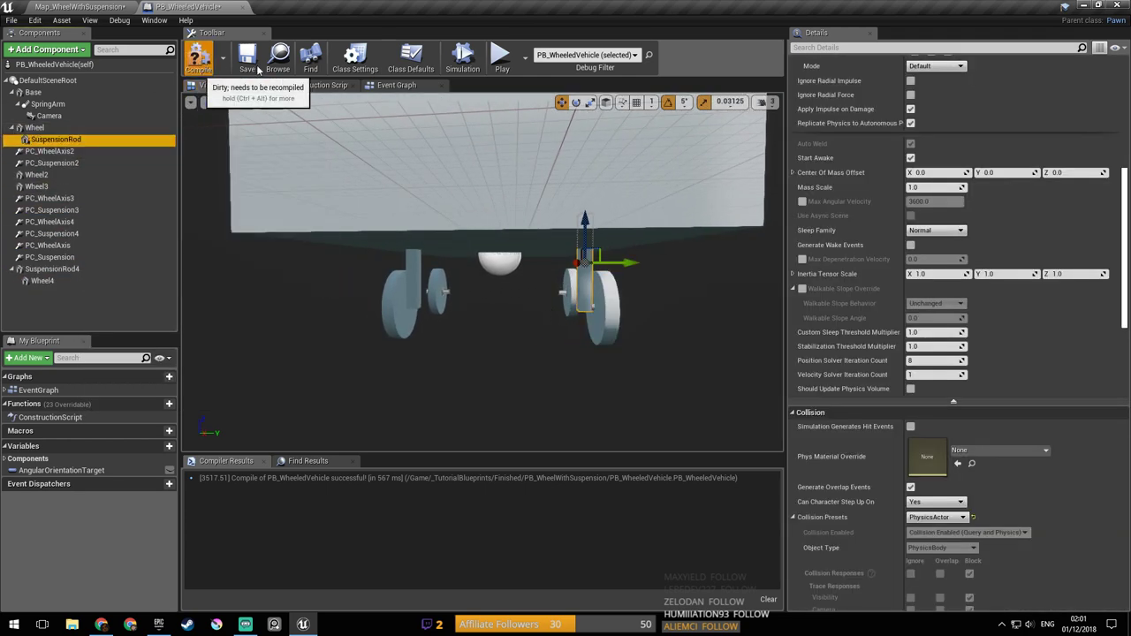
click(255, 63)
Step: Play the Map_WheelWithSuspension level, drive the vehicle forward while repeatedly steering to test the new component hierarchy, and stop playing
click(115, 7)
click(547, 44)
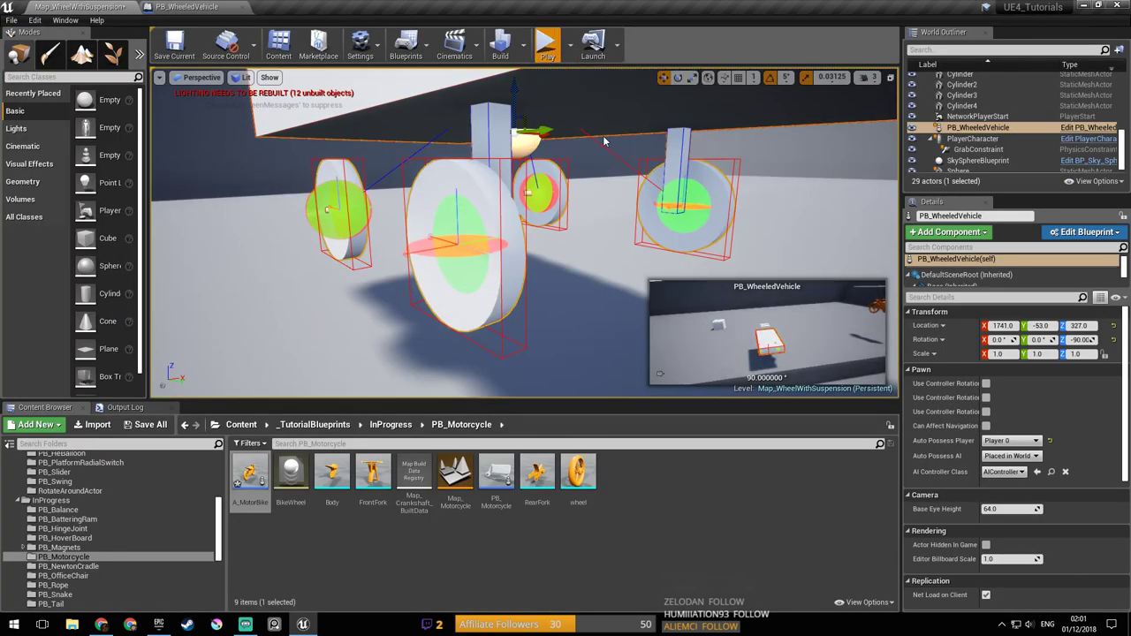
key(d)
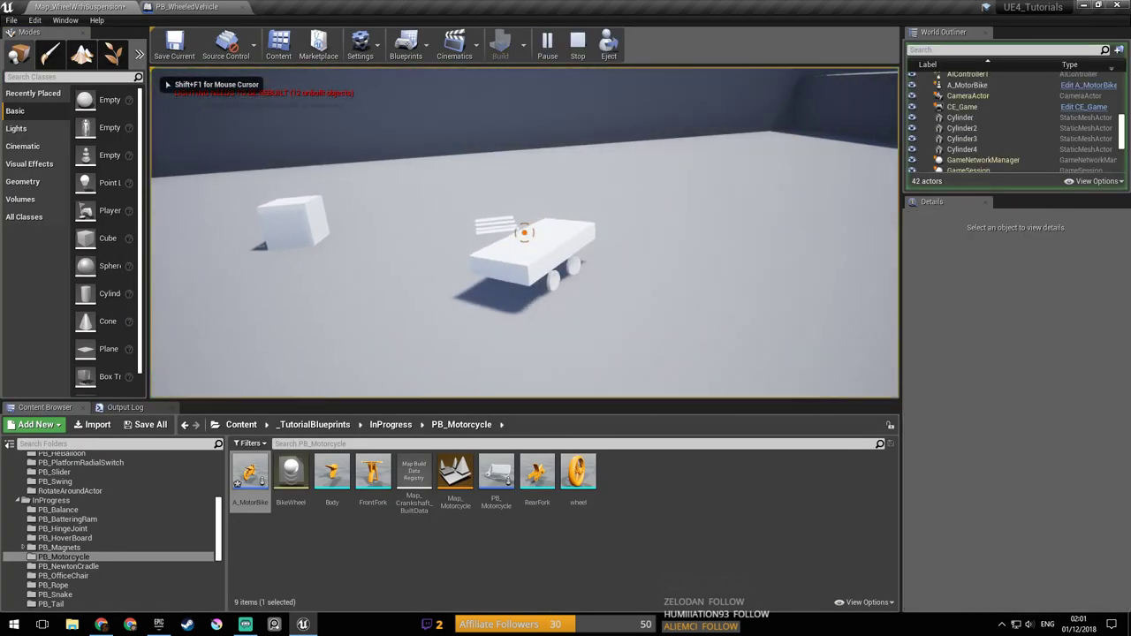
key(w)
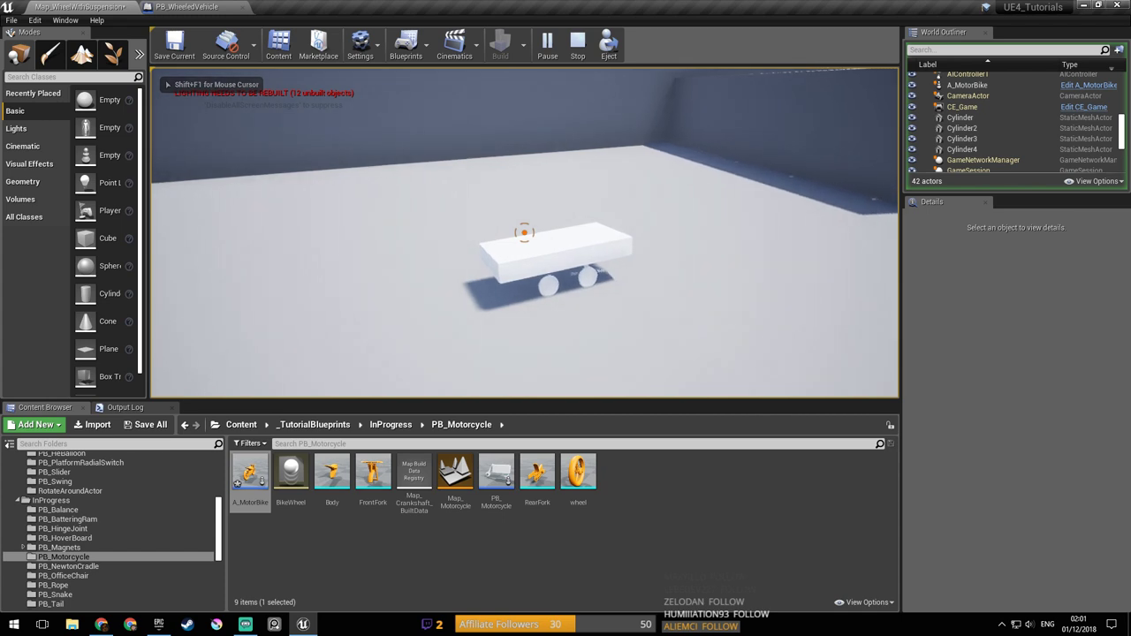
key(a)
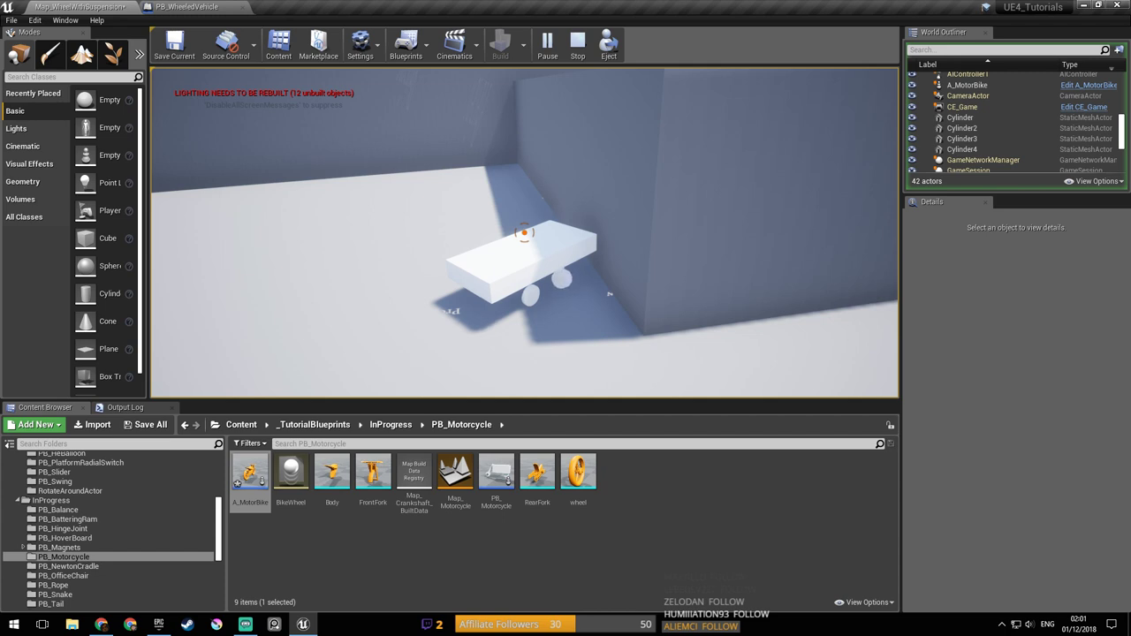
key(w)
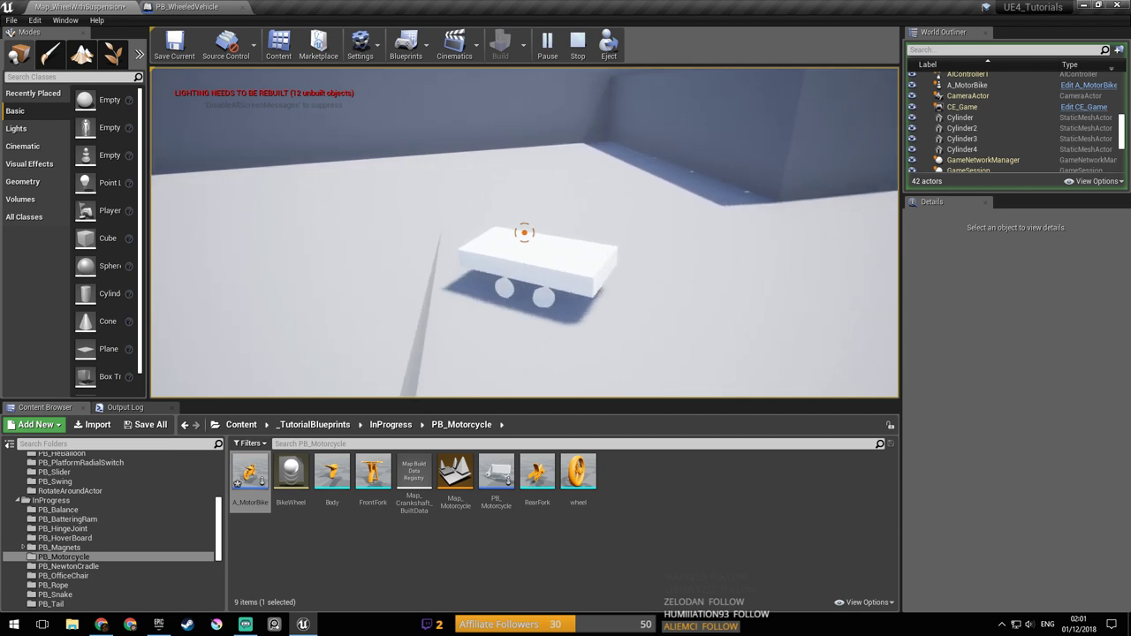
key(w)
key(a)
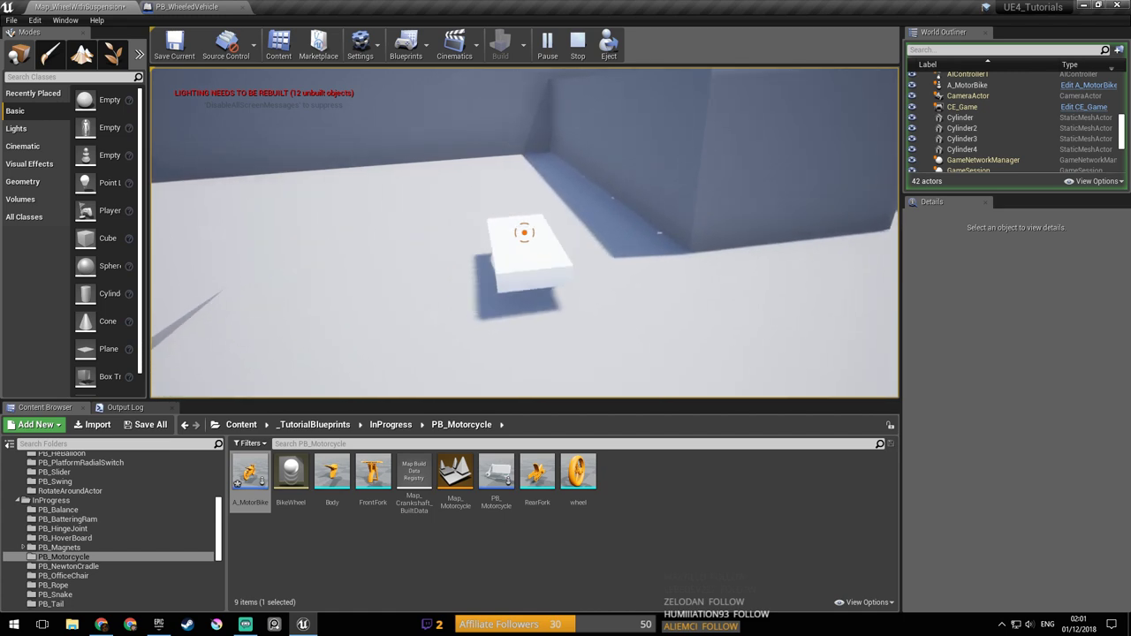
key(w)
key(a)
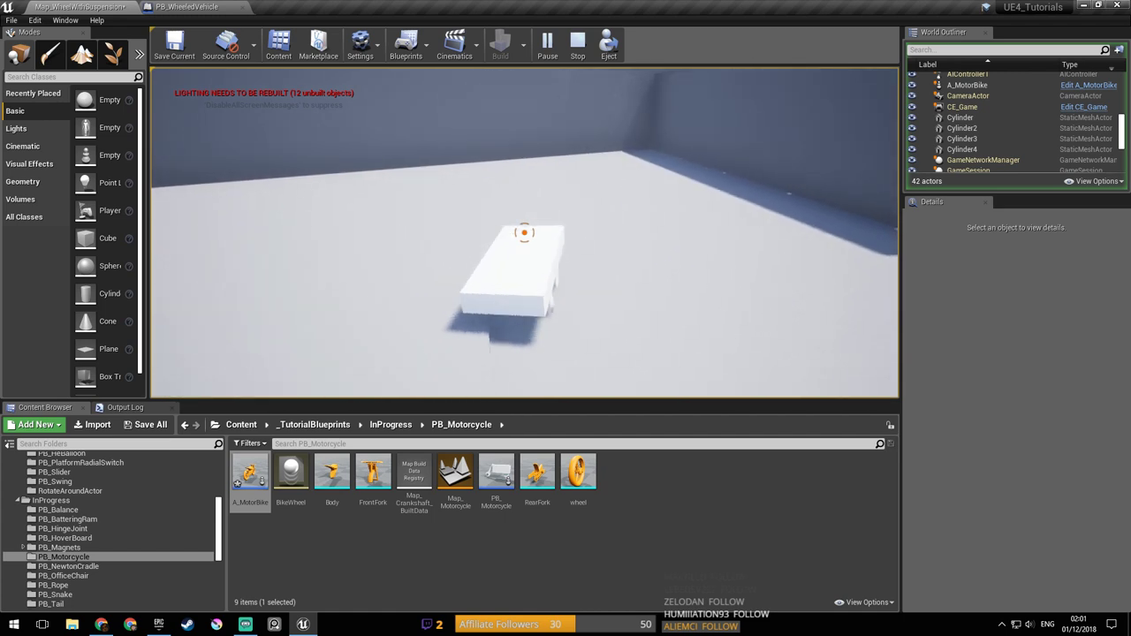
key(w)
key(a)
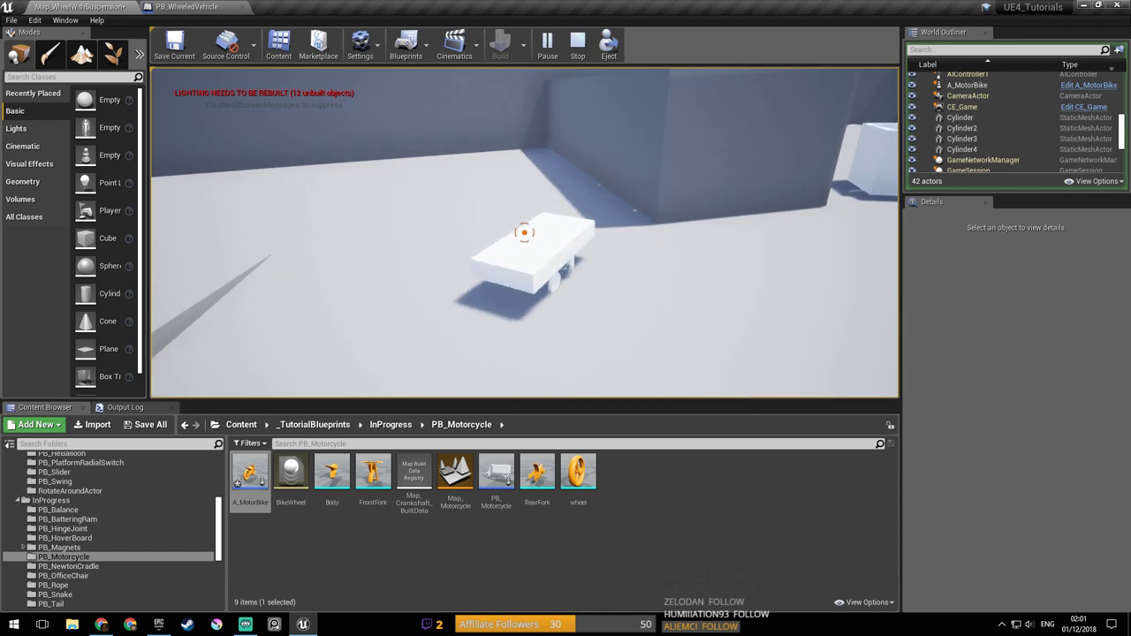
key(w)
key(a)
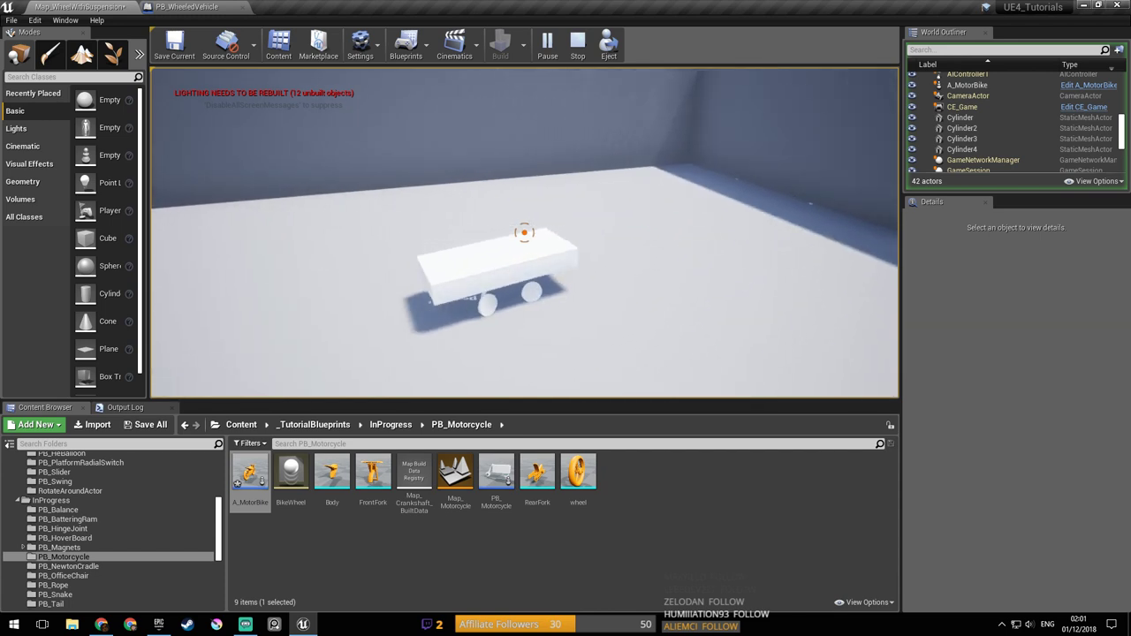
key(w)
key(a)
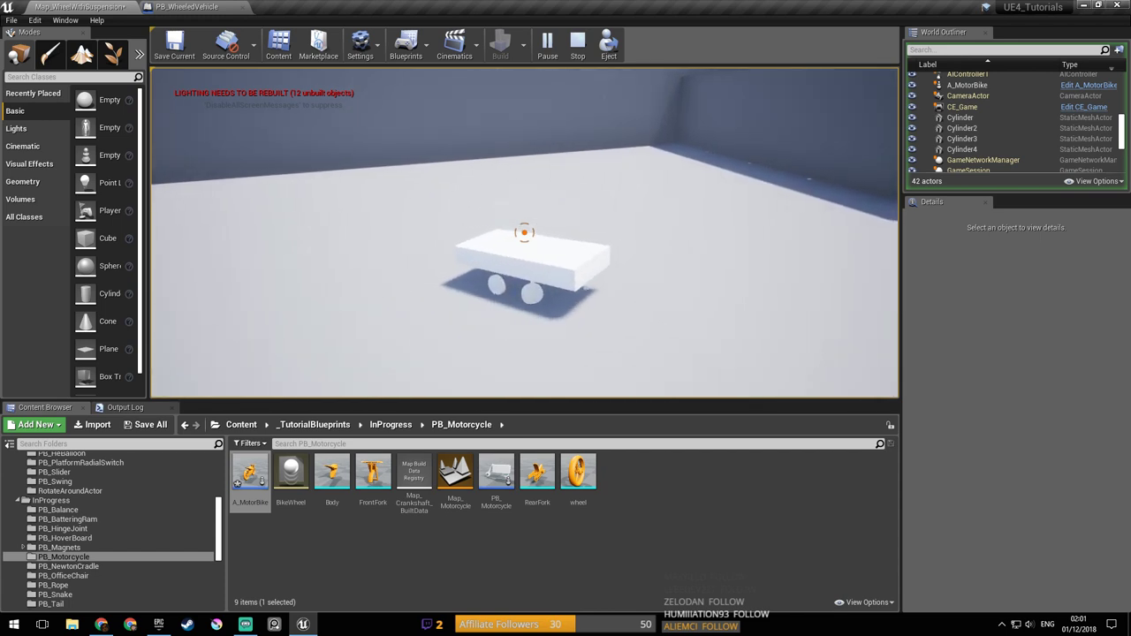
key(w)
key(a)
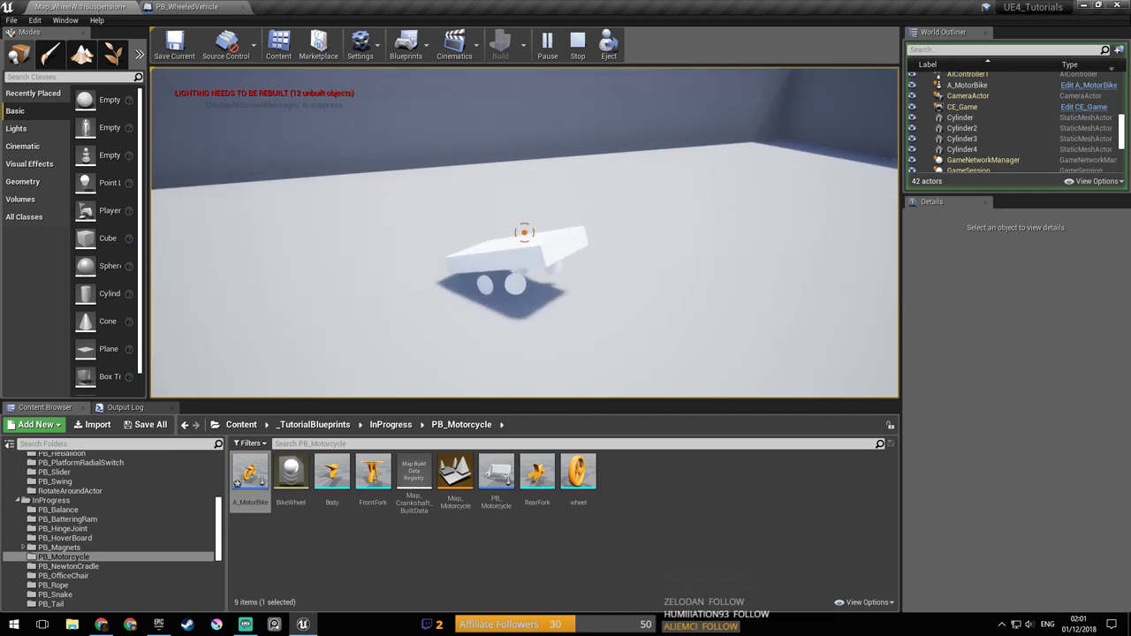
key(w)
key(a)
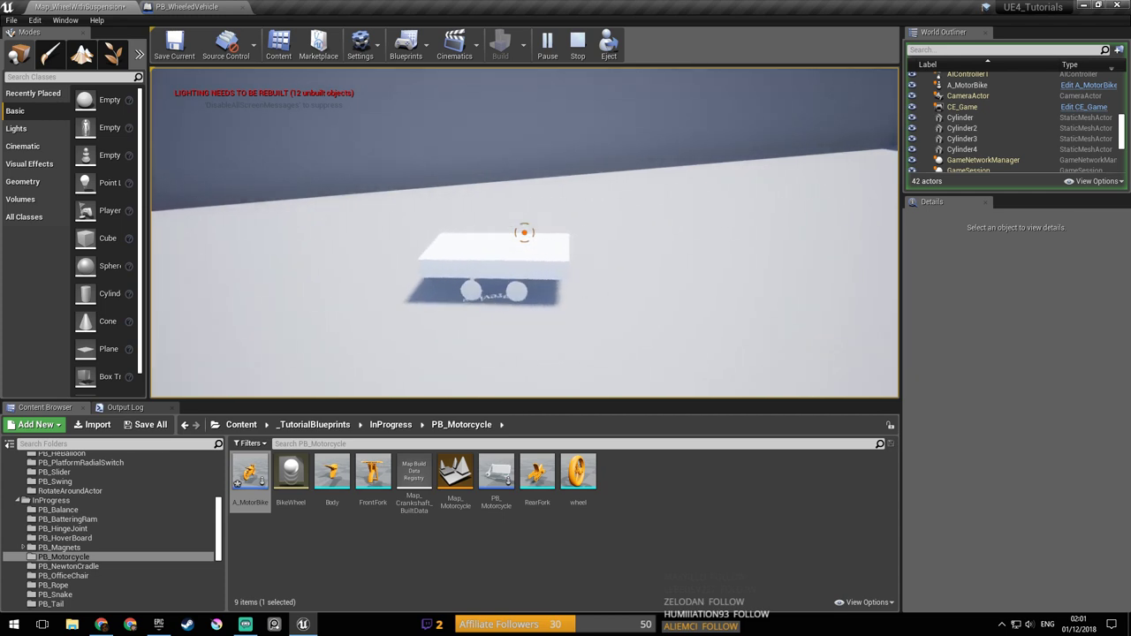
key(w)
key(a)
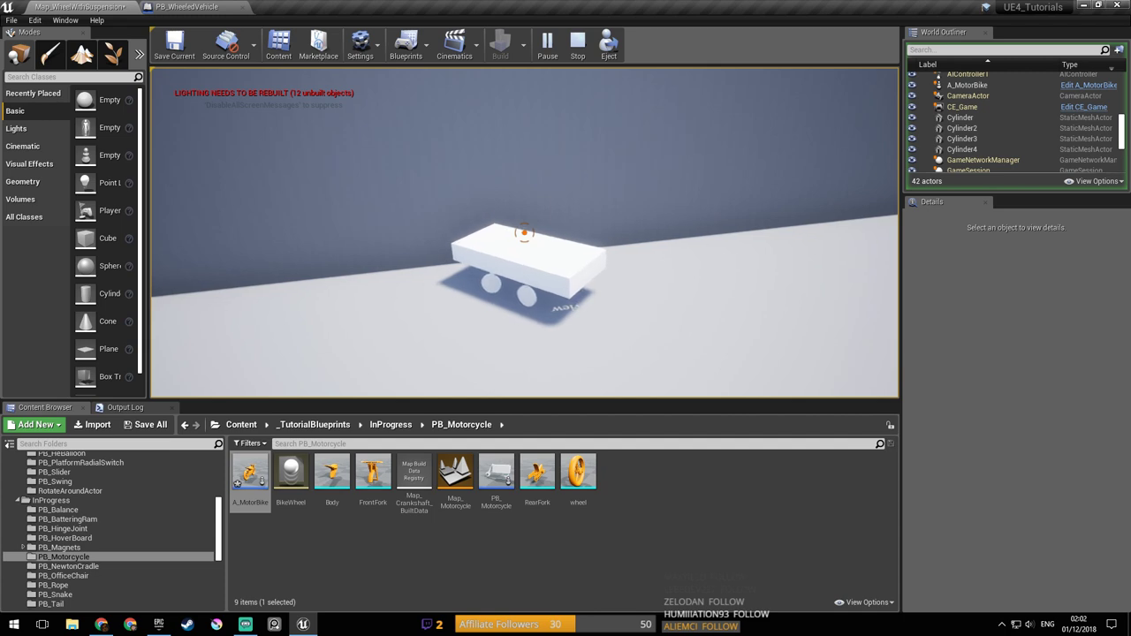
key(w)
key(a)
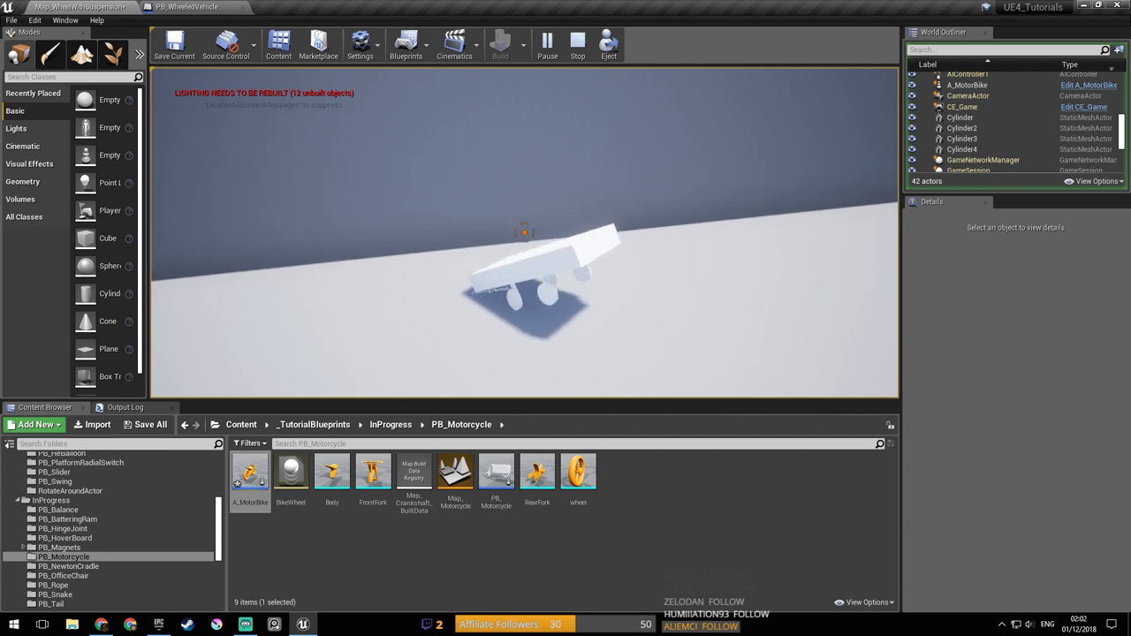
key(a)
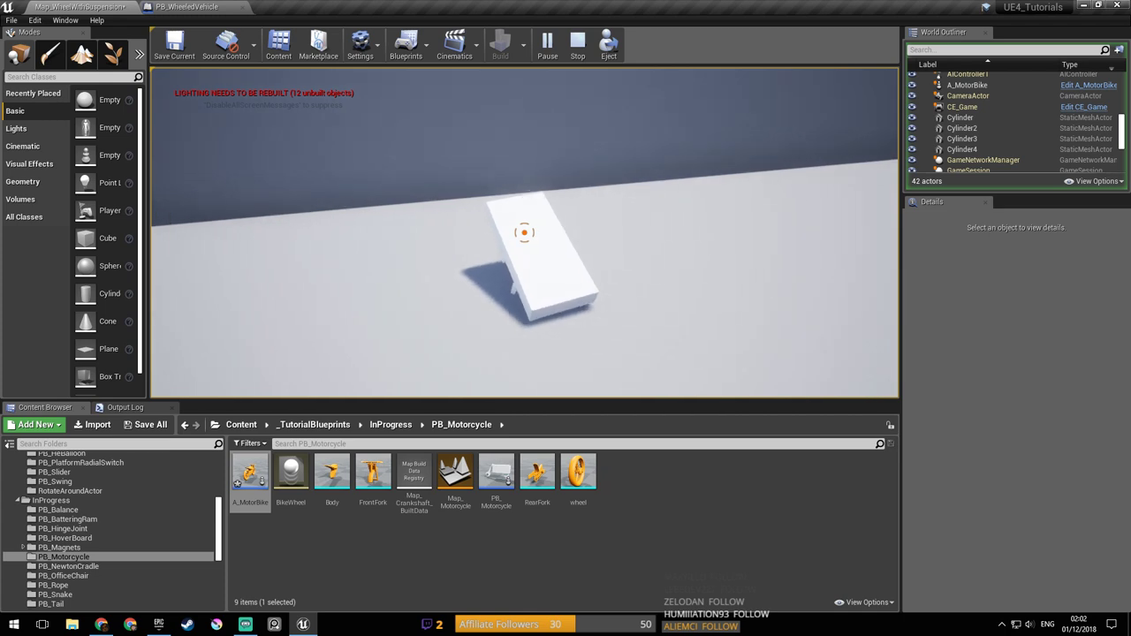
key(w)
key(a)
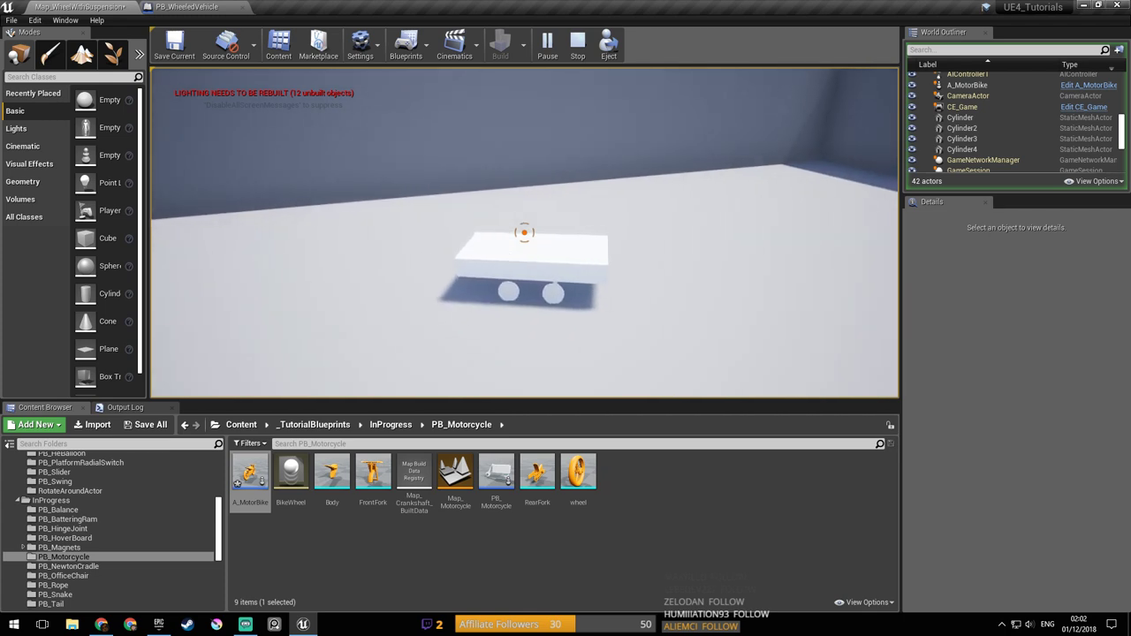
key(Escape)
Step: Back in the PB_WheeledVehicle blueprint, examine SuspensionRod and the front wheels from beneath the base
click(216, 8)
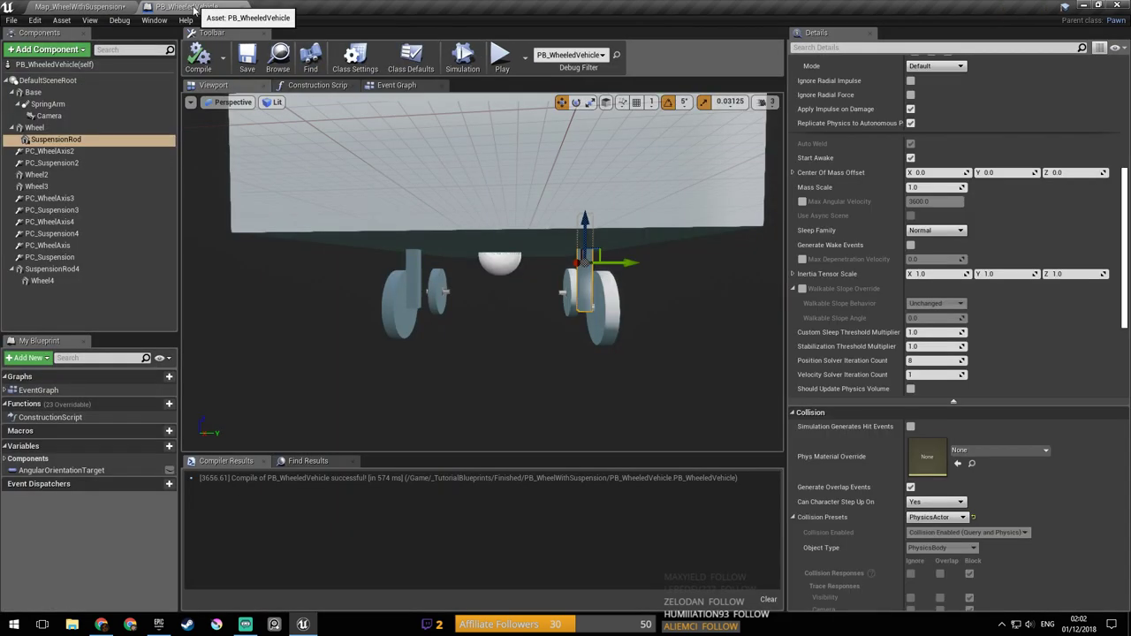
mouse_move(583, 192)
right_down()
mouse_move(530, 167)
mouse_move(583, 191)
right_up()
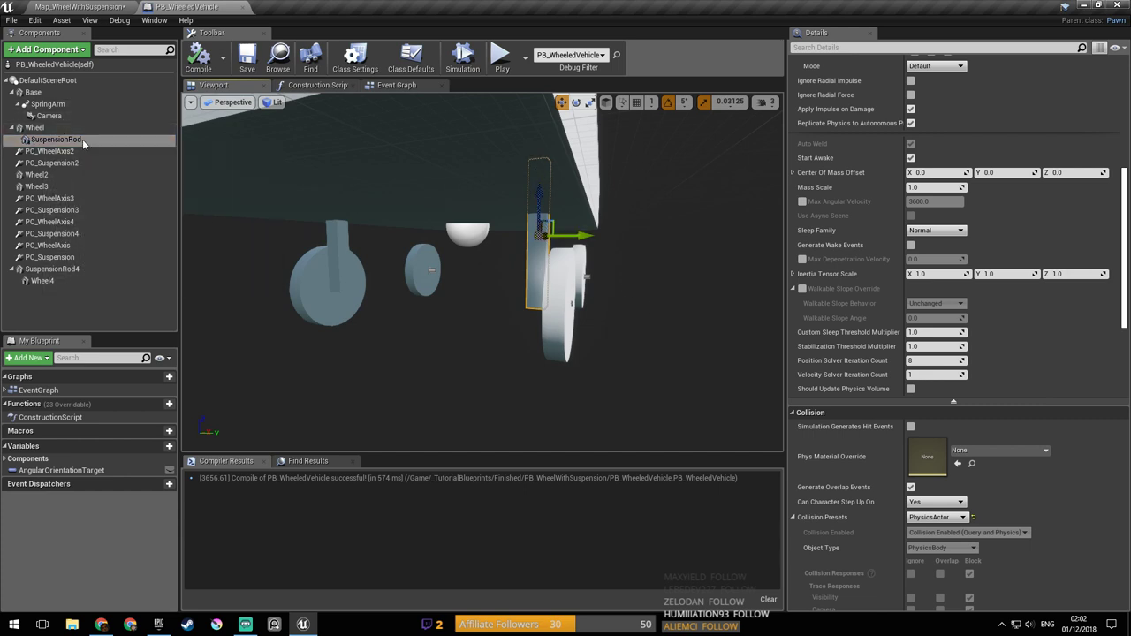
right_drag(412, 213, 437, 213)
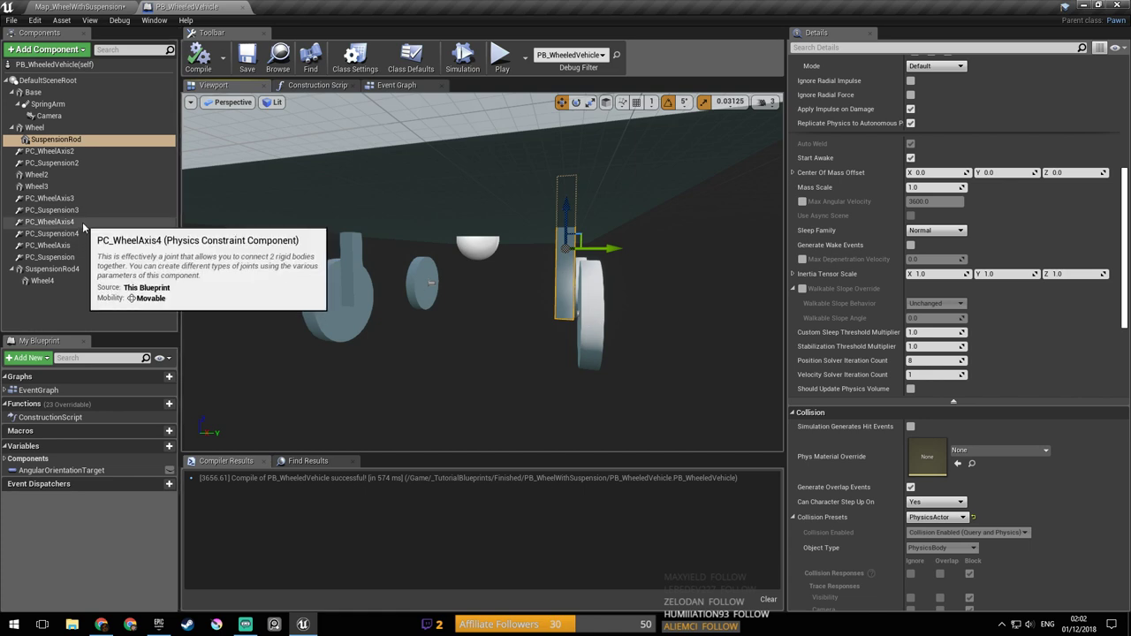
click(63, 140)
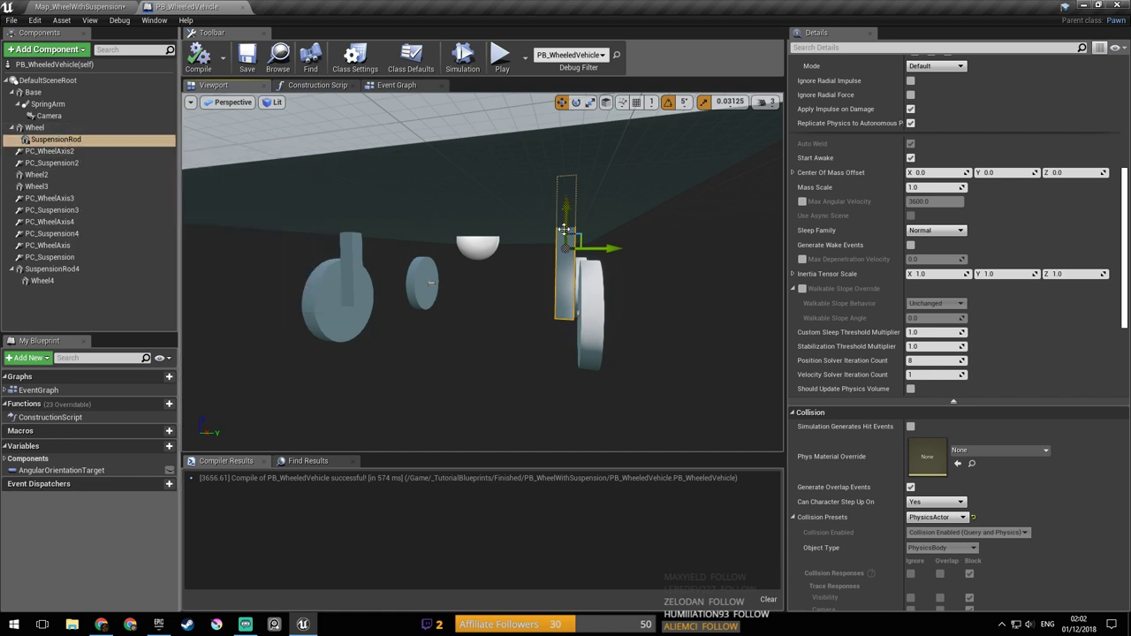
key(s)
right_drag(561, 219, 614, 199)
key(w)
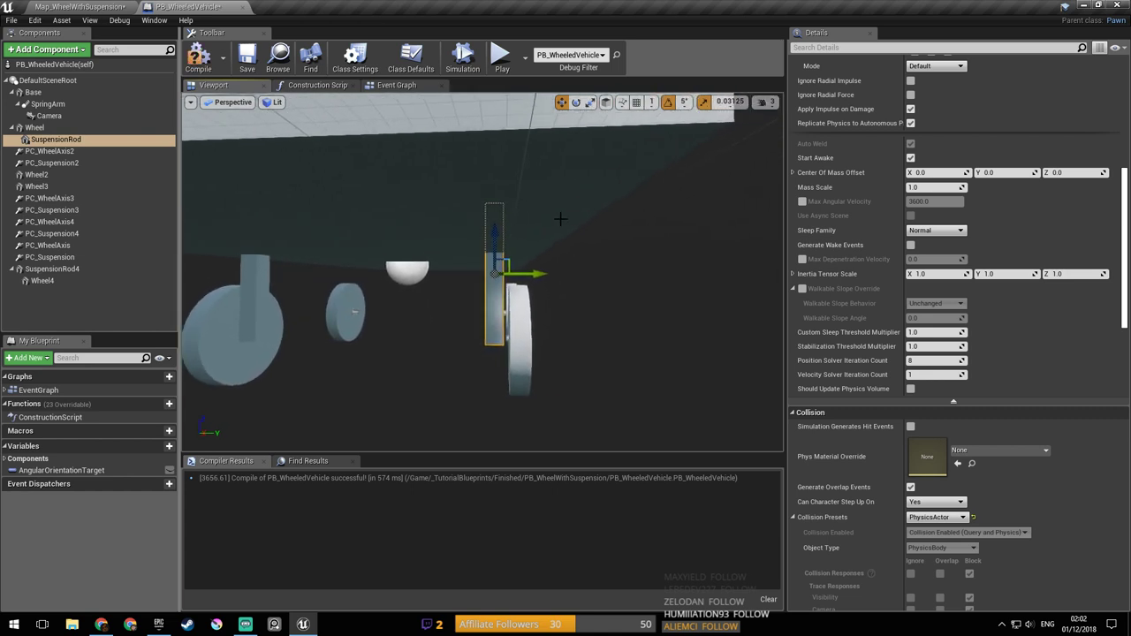
key(s)
right_drag(495, 222, 518, 175)
key(d)
key(w)
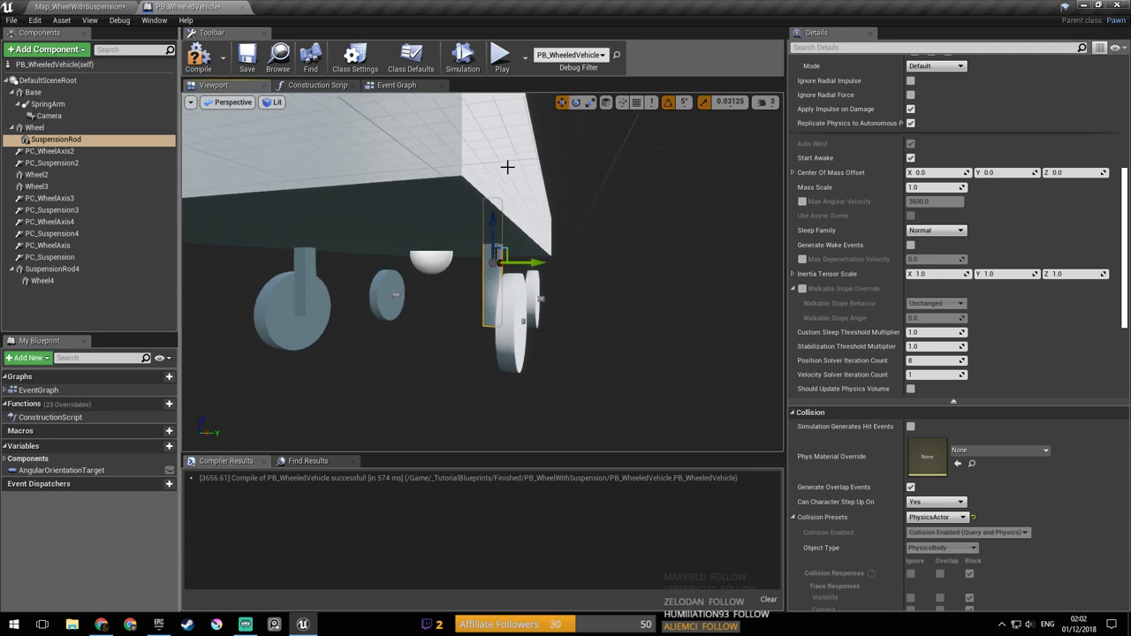
Step: Attach Wheel and SuspensionRod4, with their child components, to the Base component and compile the blueprint
click(57, 129)
double_click(58, 132)
drag(62, 132, 50, 91)
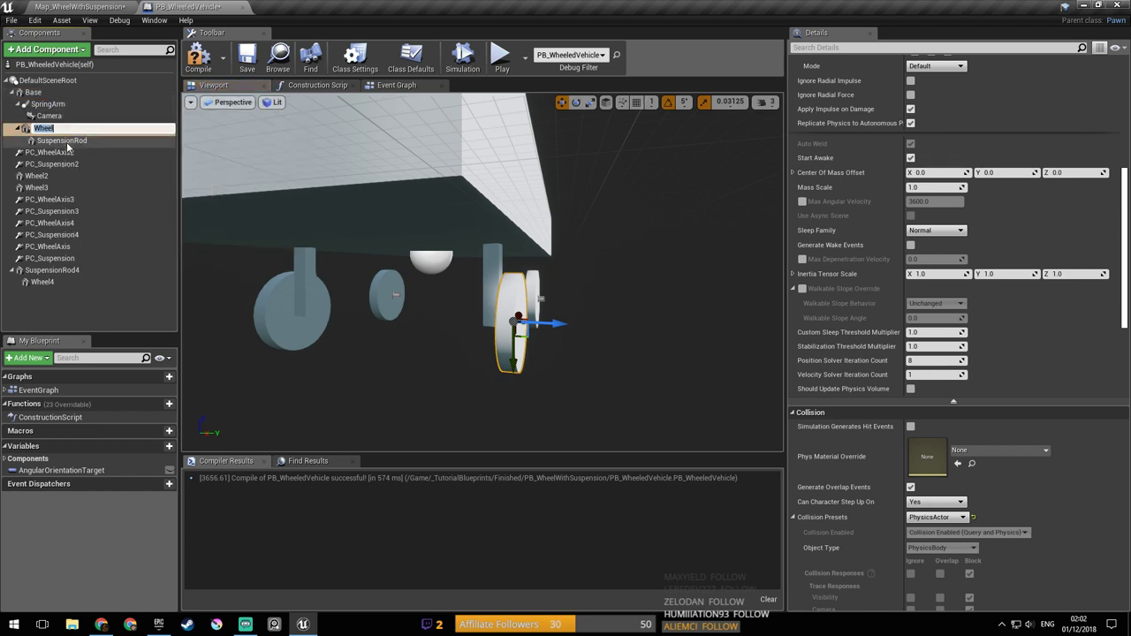
key(Escape)
right_drag(391, 289, 459, 285)
click(354, 276)
drag(81, 269, 53, 94)
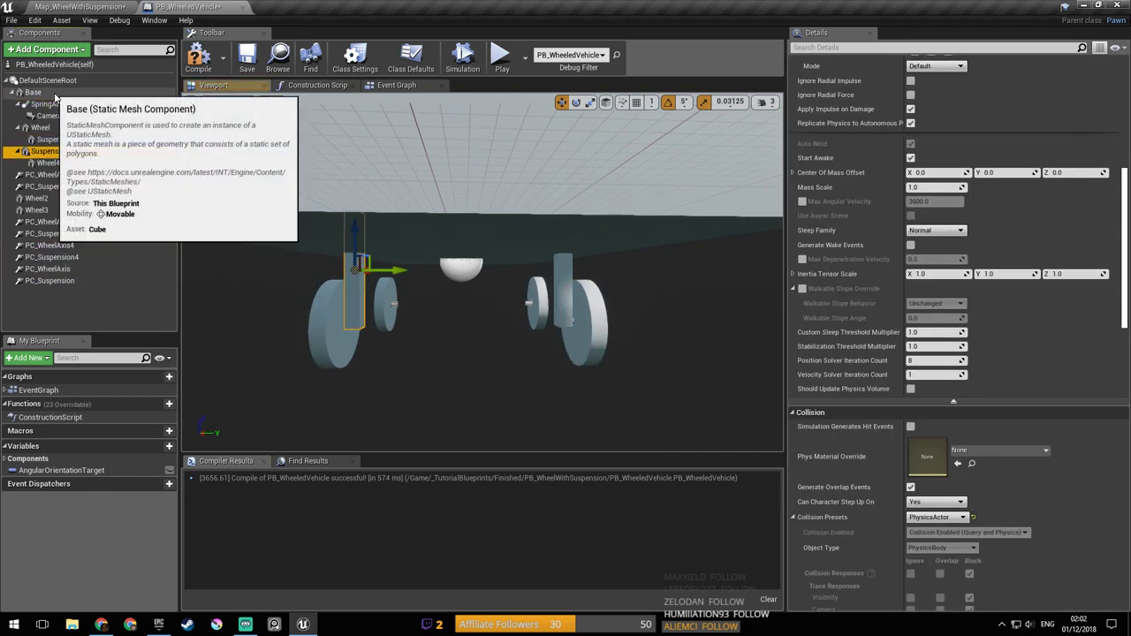
click(208, 65)
Step: Test-drive the vehicle in the level with the wheel assemblies parented to the base, and stop playing
click(80, 8)
click(549, 41)
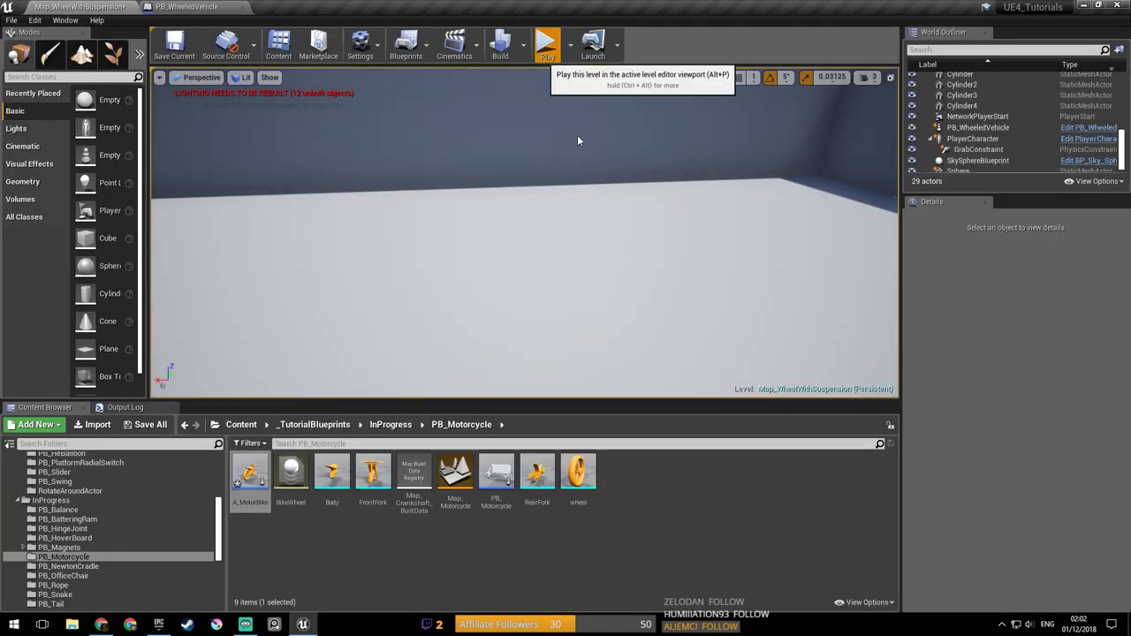
key(w)
key(d)
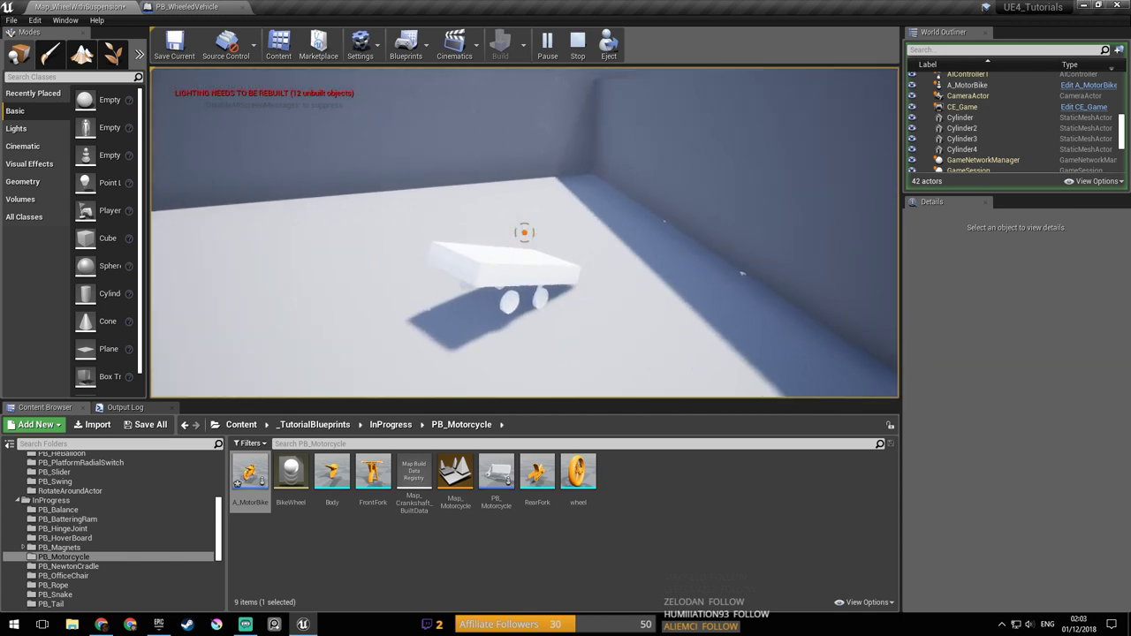
key(Escape)
Step: Inspect the vehicle's wheels and suspension rods in the PB_WheeledVehicle blueprint, and compile and save it
click(217, 7)
mouse_move(413, 179)
right_down()
mouse_move(433, 184)
mouse_move(413, 179)
right_up()
drag(402, 184, 402, 193)
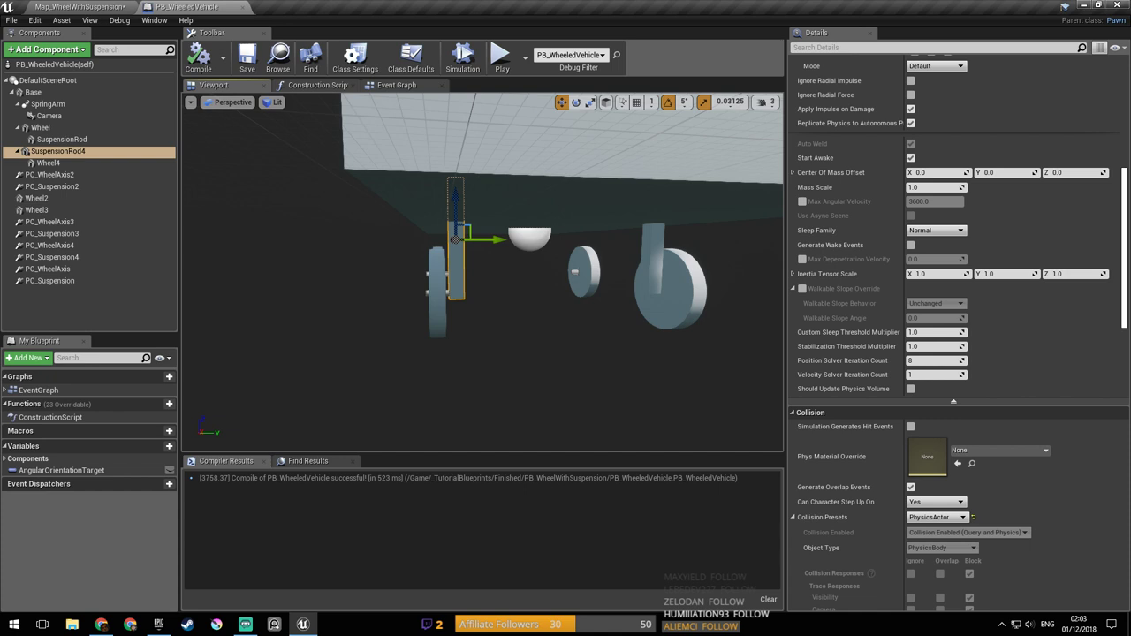
drag(432, 226, 441, 215)
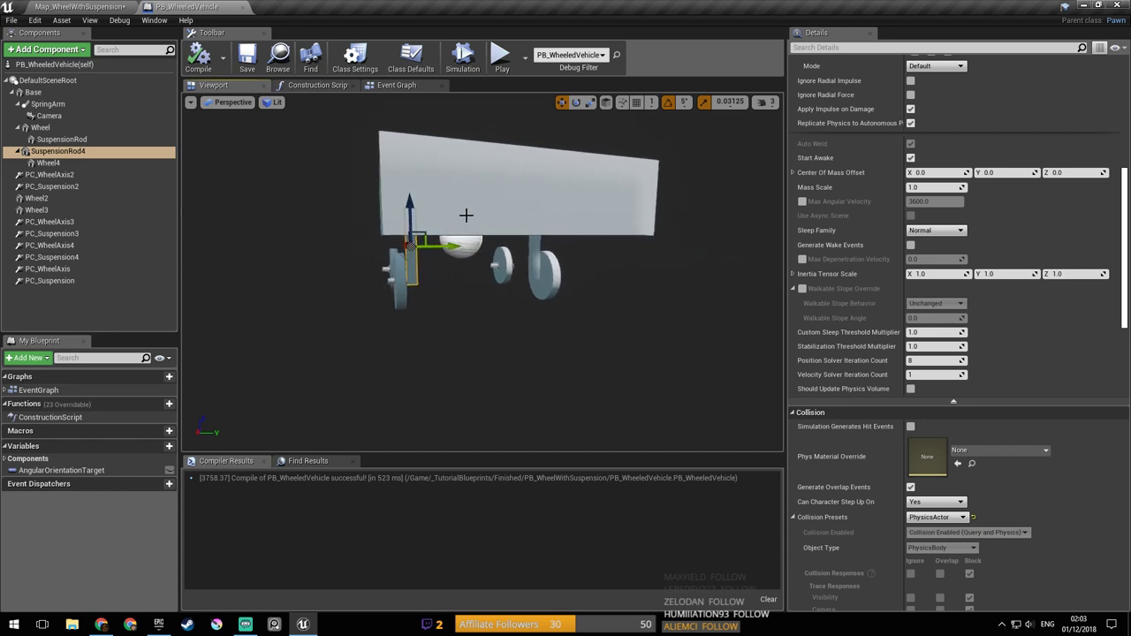
mouse_move(476, 183)
mouse_down()
mouse_move(505, 203)
mouse_move(489, 183)
mouse_up()
right_drag(470, 184, 455, 178)
click(196, 60)
click(248, 57)
Step: Open the A_MotorBike blueprint from the PB_Motorcycle folder to view its event graph
click(79, 6)
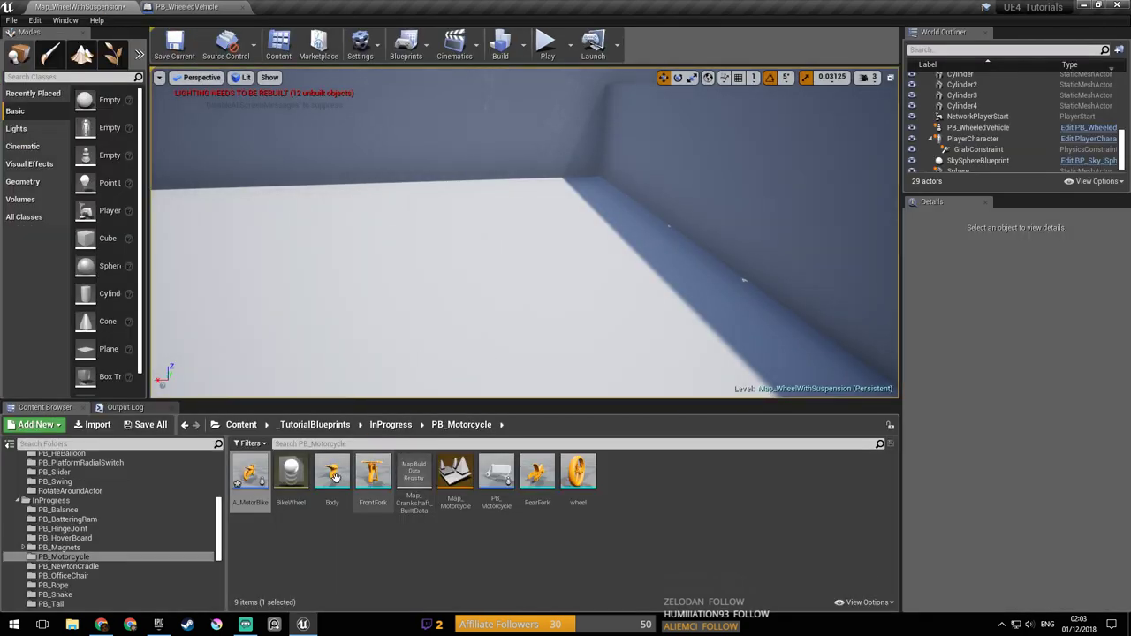
double_click(250, 473)
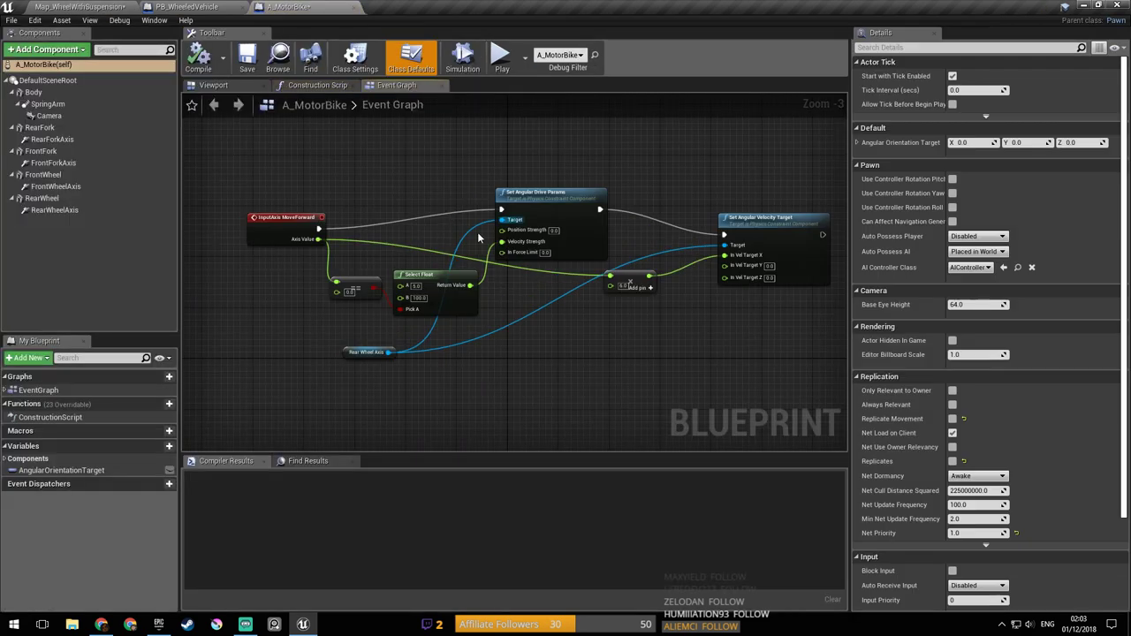
Step: Examine the A_MotorBike event graph and the motorbike model from the side in the blueprint viewport
right_drag(472, 230, 583, 282)
click(213, 85)
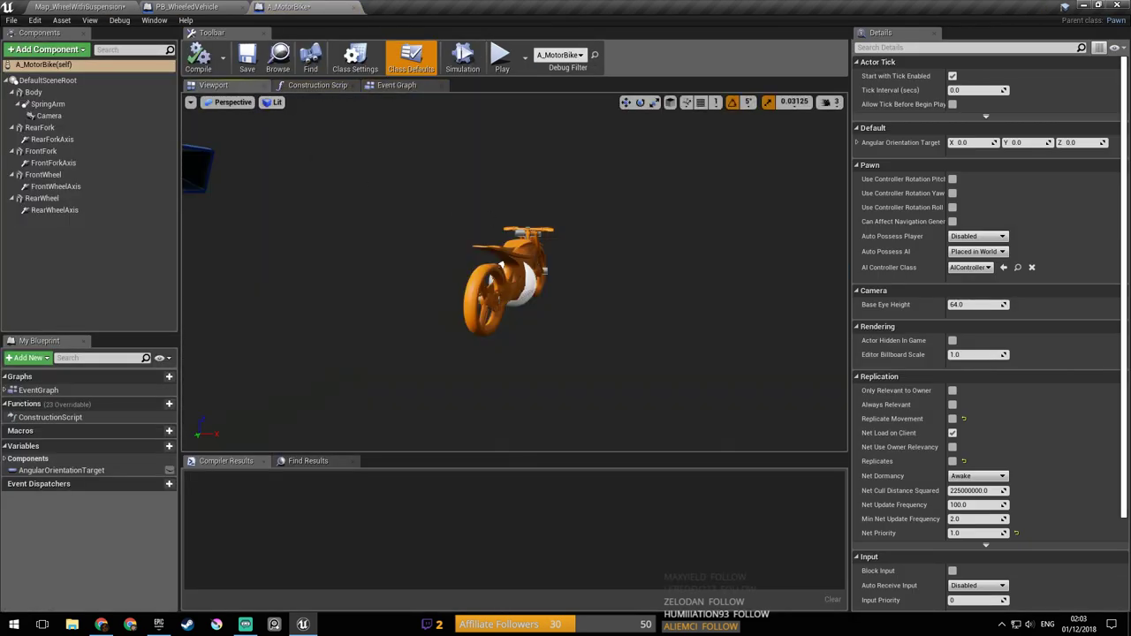
right_drag(524, 218, 453, 217)
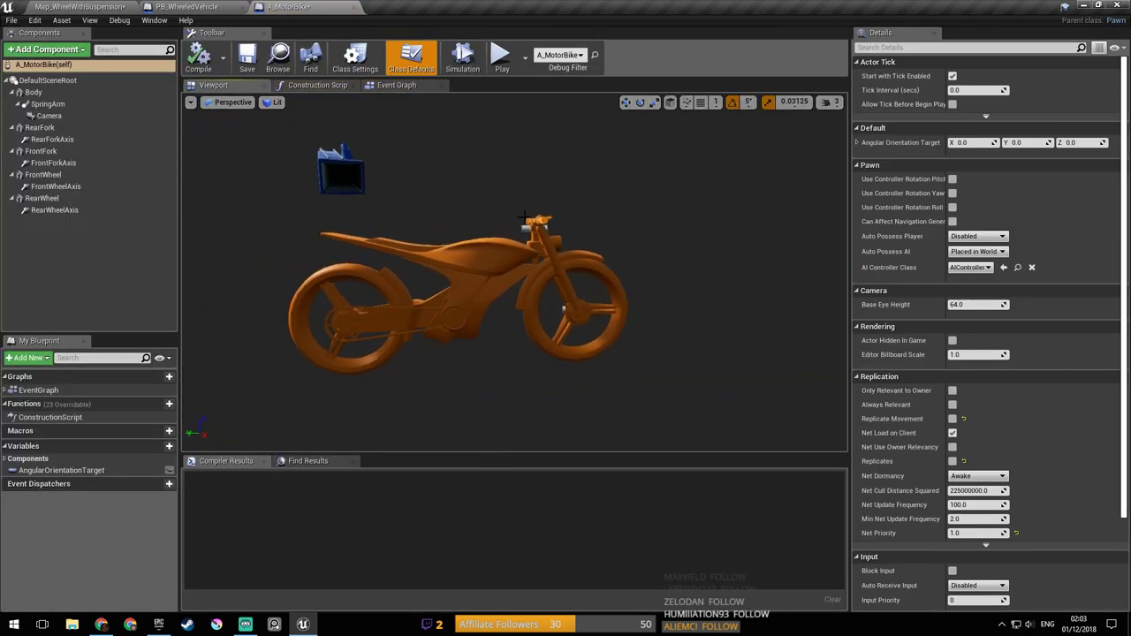
Step: Select the wheeled vehicle in the level and set its Auto Possess Player option to Disabled
click(130, 5)
right_drag(287, 181, 181, 119)
right_drag(358, 168, 457, 222)
key(w)
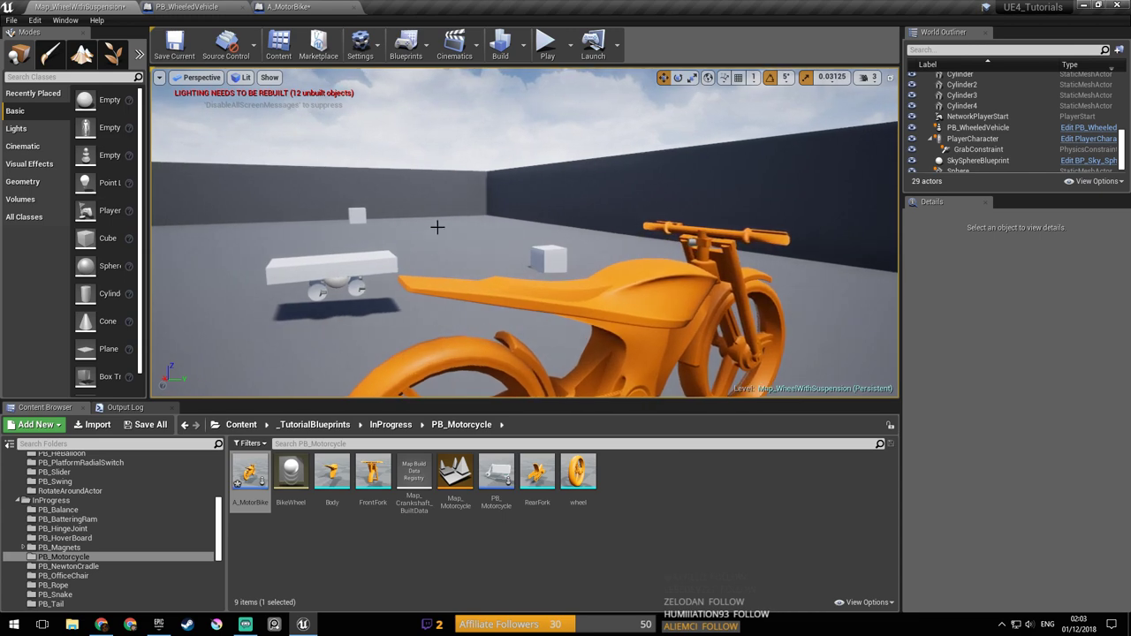
click(346, 266)
key(s)
right_drag(346, 267, 373, 294)
click(1011, 441)
click(1008, 460)
Step: Set Auto Possess Player to Player 0 on the A_MotorBike actor and save the level
right_drag(674, 269, 639, 239)
click(415, 247)
click(1007, 441)
click(1007, 466)
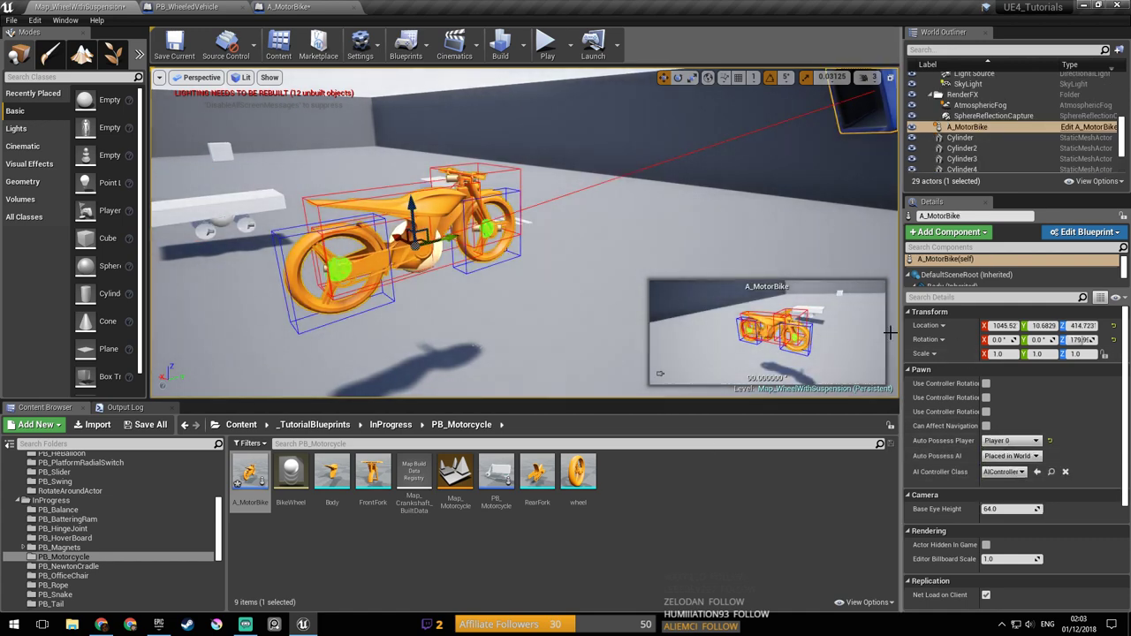
right_drag(584, 228, 565, 132)
key(ctrl+s)
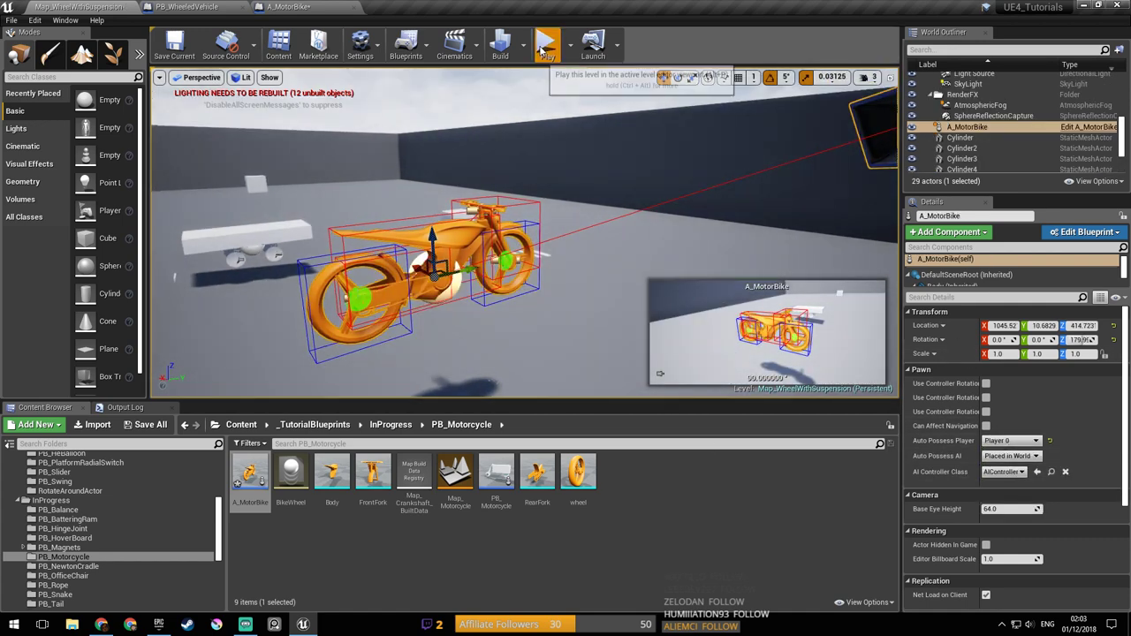
Step: Test-drive the motorbike in the level, driving it backward and forward, restart the test once, and stop playing
click(546, 43)
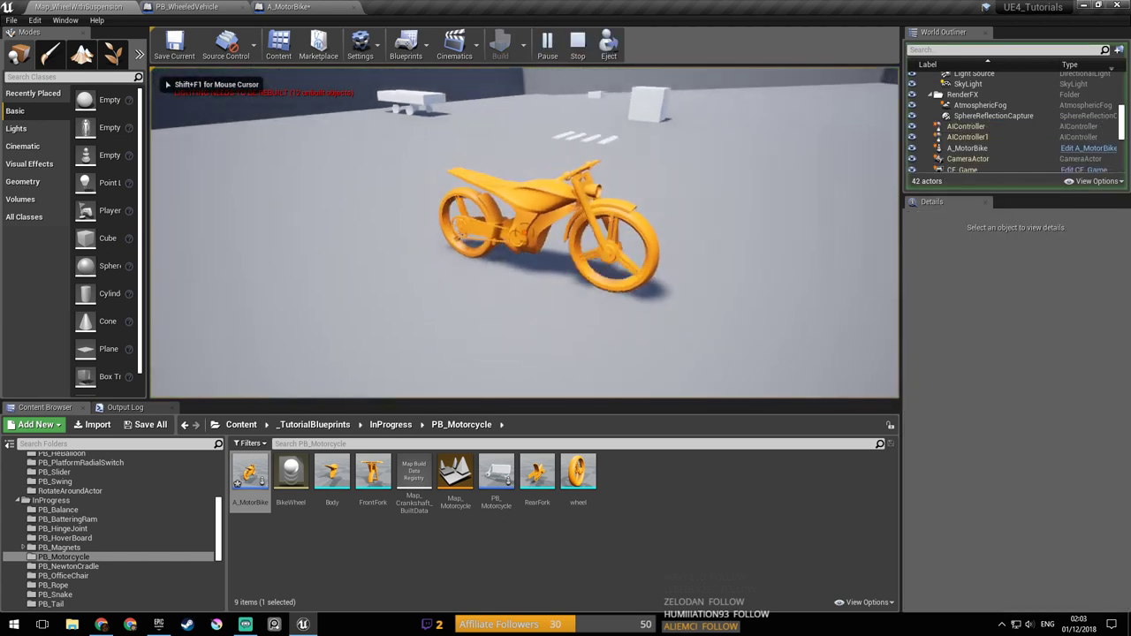
key(s)
key(w)
key(Escape)
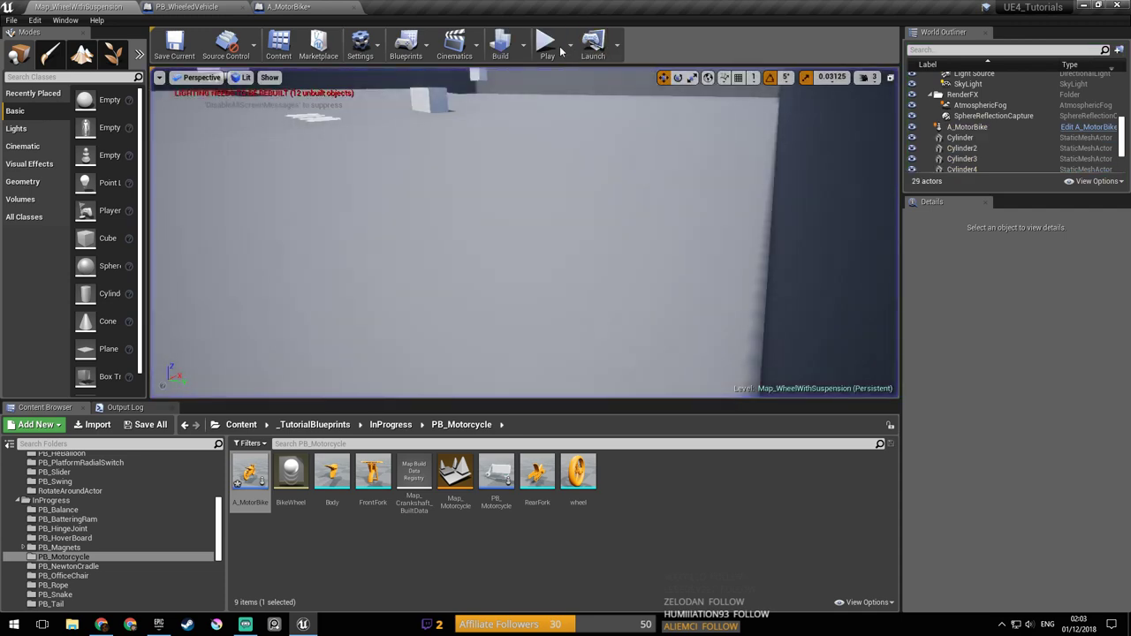
key(alt+p)
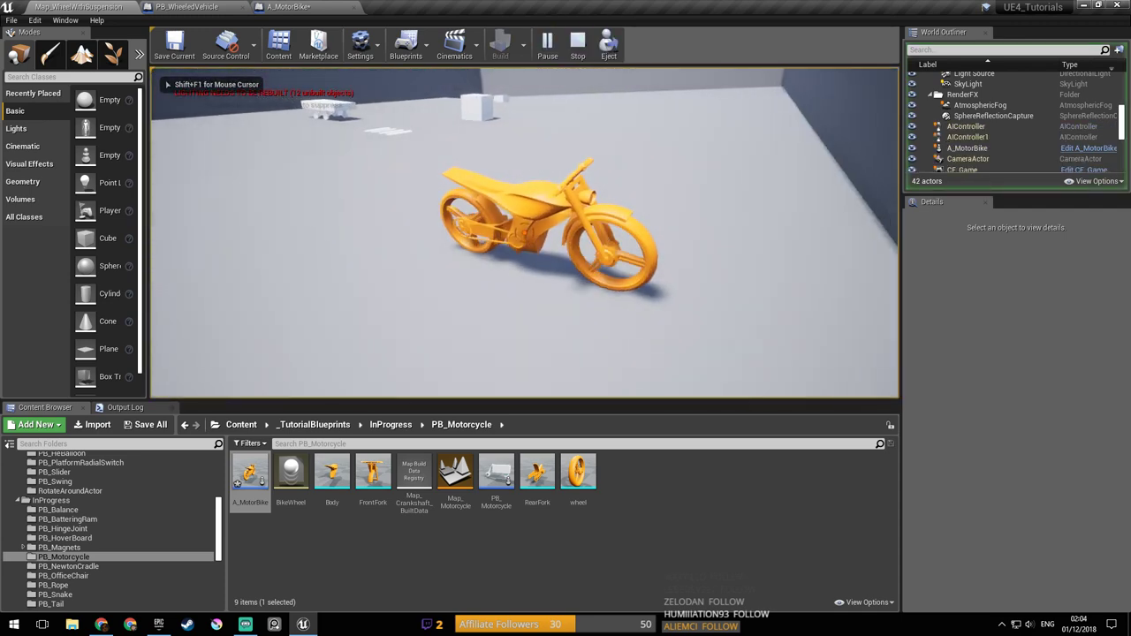
key(Escape)
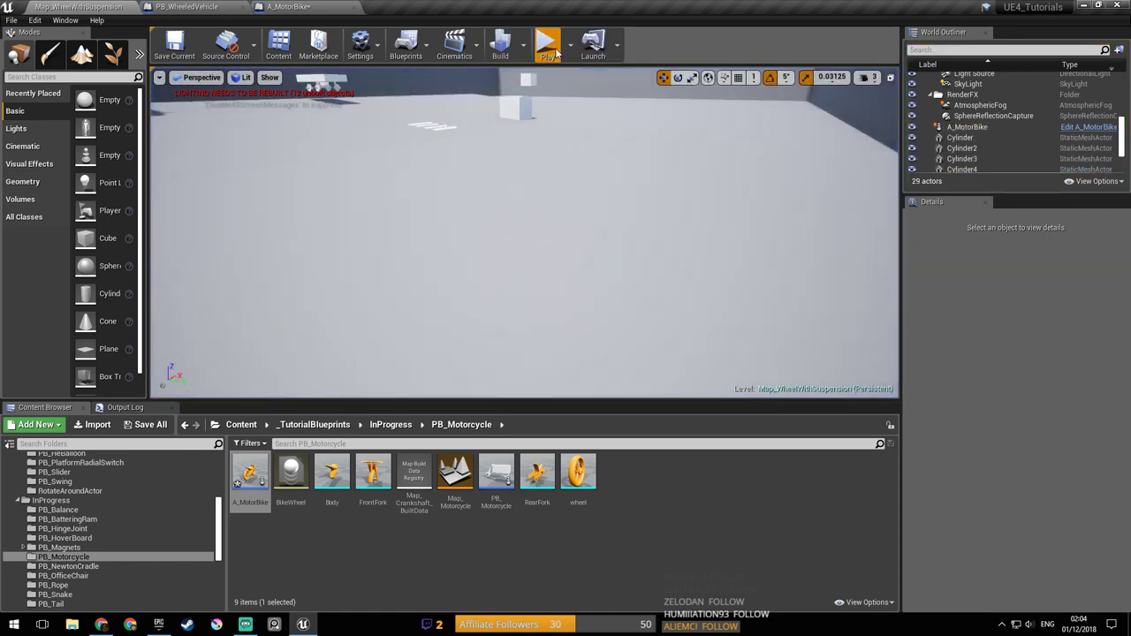
Step: Run three more play tests of the motorbike, steering it to the right in the last one, and stop playing
click(555, 53)
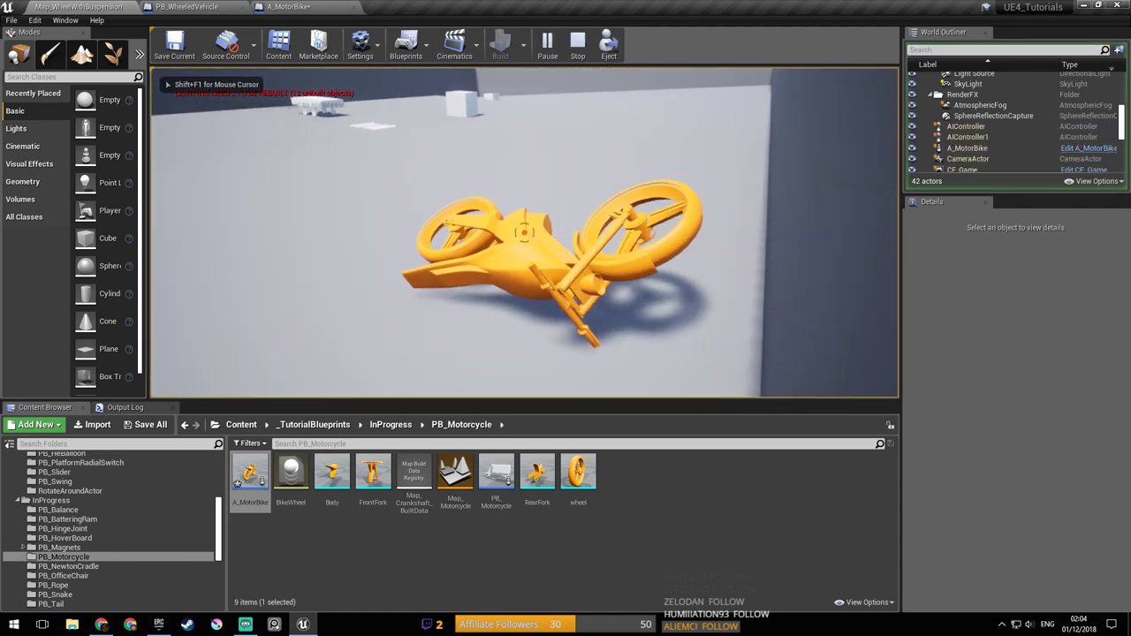
key(Escape)
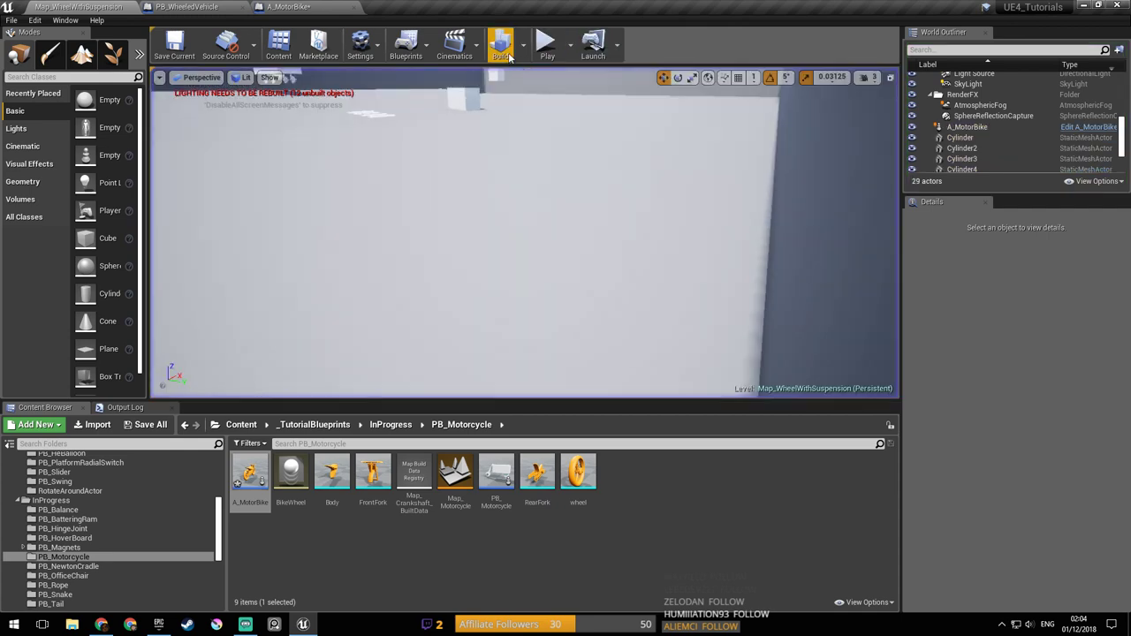
click(547, 53)
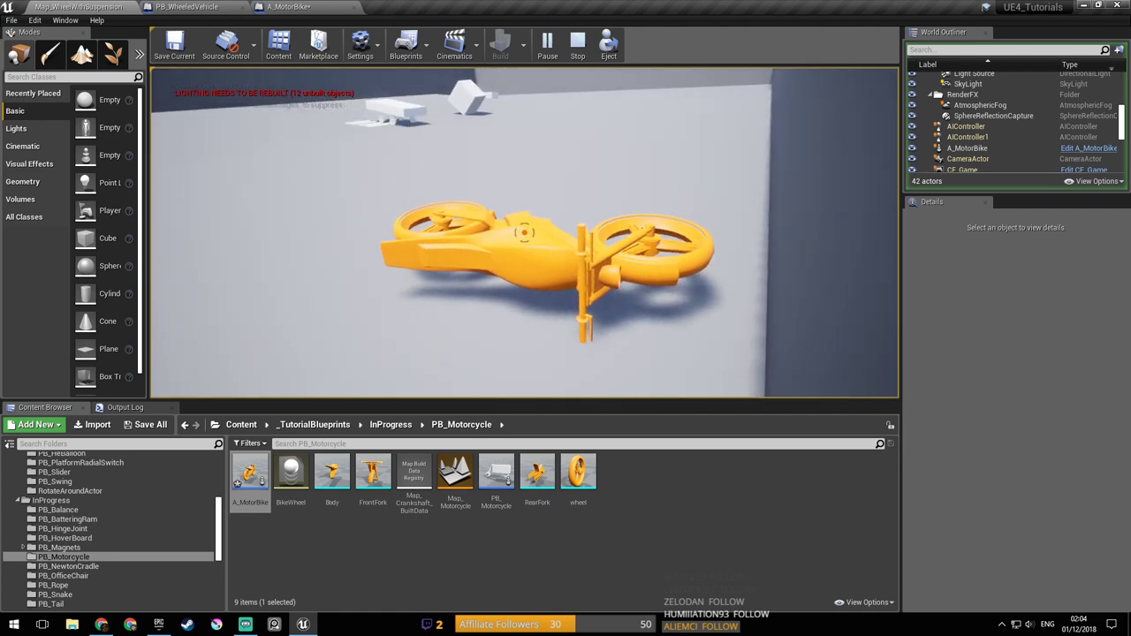
key(Escape)
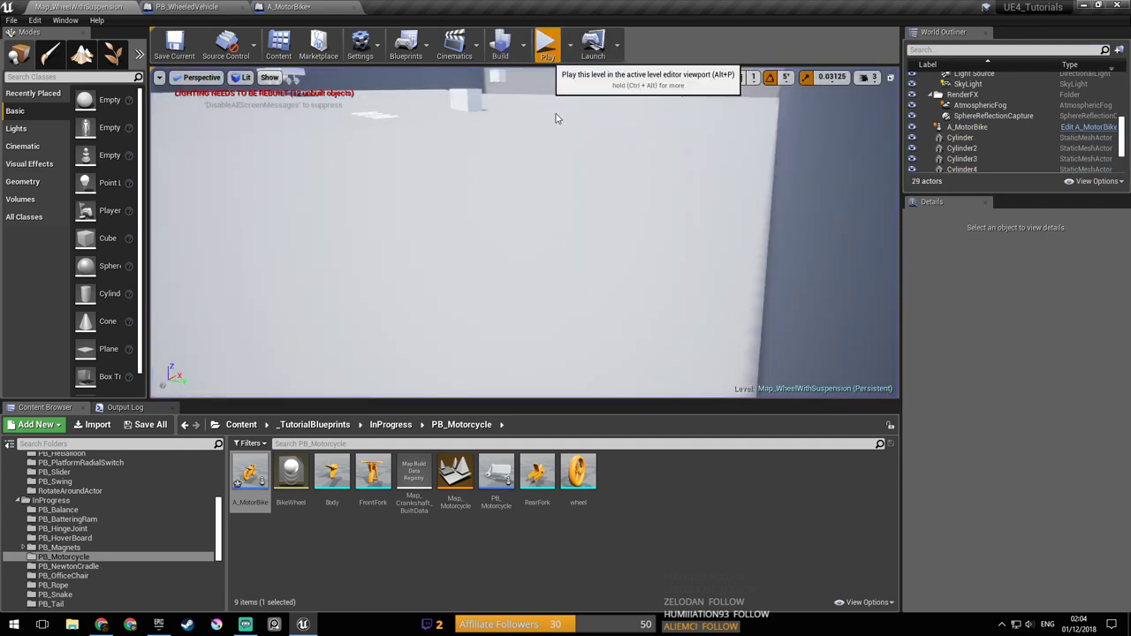
click(542, 45)
key(d)
key(d)
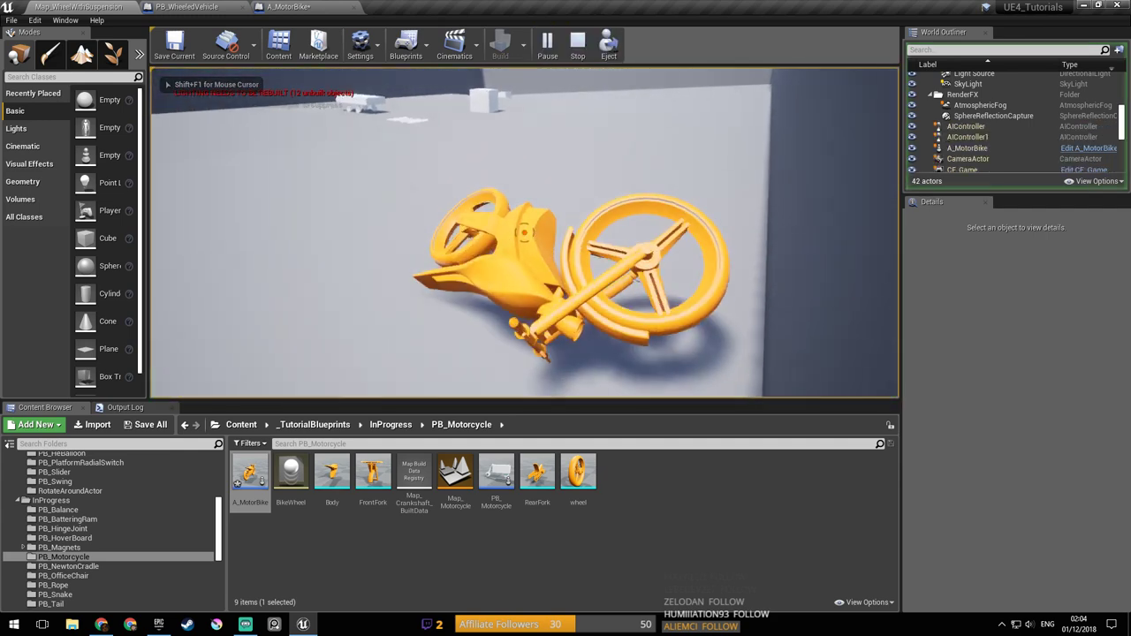
key(Escape)
Step: Examine the motorbike's handlebars and front fork up close in the level, and save the A_MotorBike blueprint
mouse_move(585, 101)
right_down()
mouse_move(566, 93)
mouse_move(583, 81)
mouse_move(599, 89)
mouse_move(589, 103)
right_up()
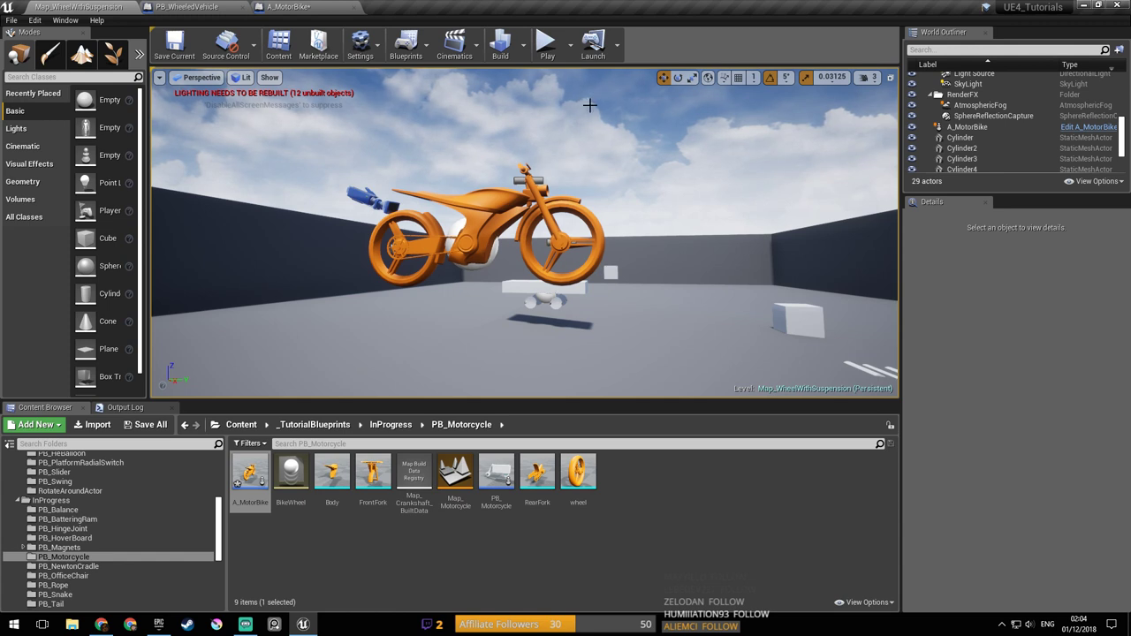
right_drag(639, 203, 636, 202)
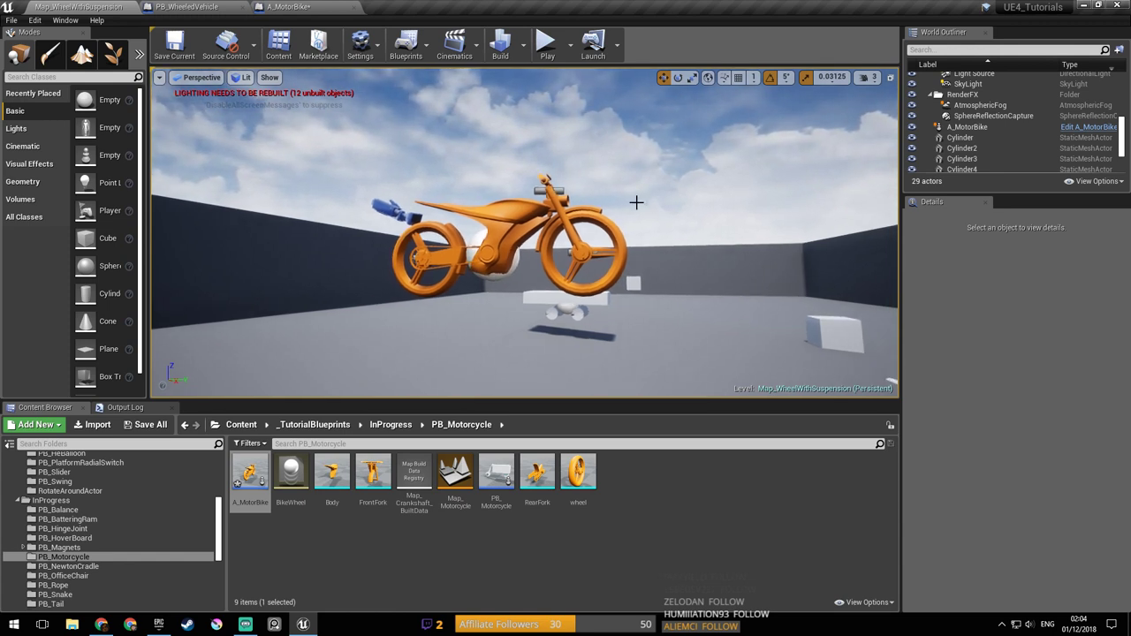
right_drag(562, 189, 558, 237)
right_drag(519, 181, 519, 181)
click(519, 203)
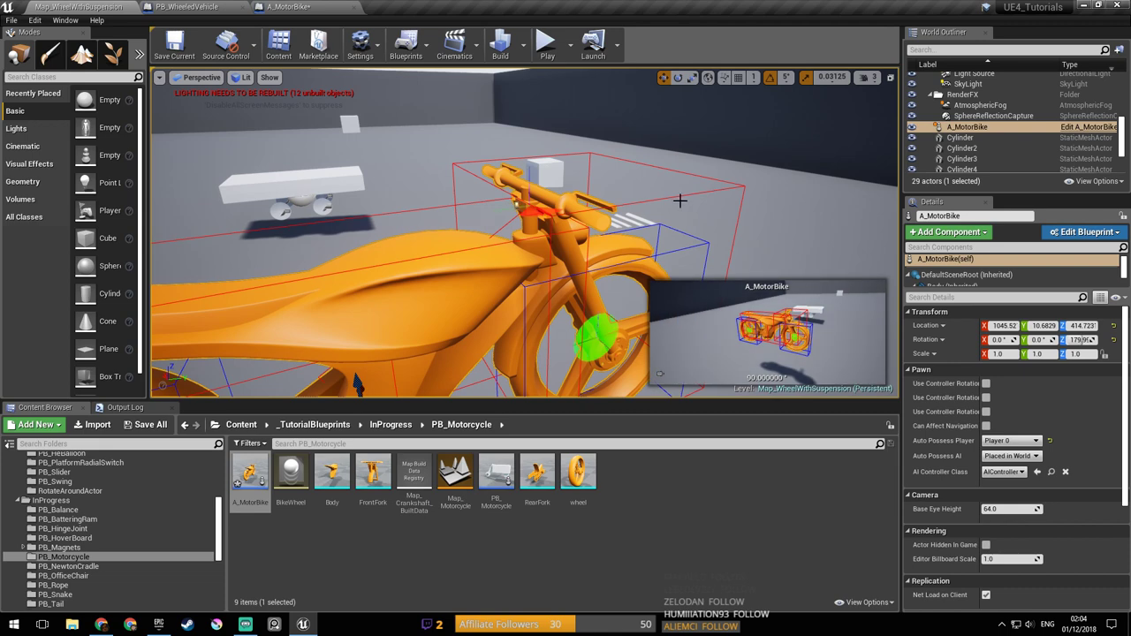
click(294, 7)
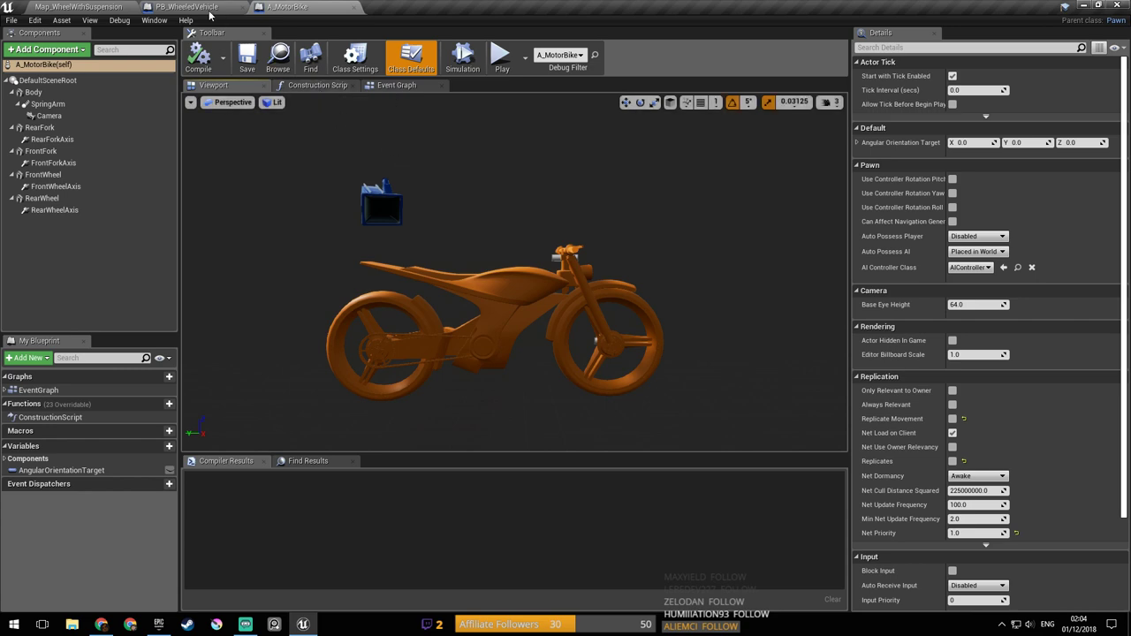
Step: Return to the level and play-test the saved motorbike three times, stopping play after each run
click(128, 7)
click(543, 46)
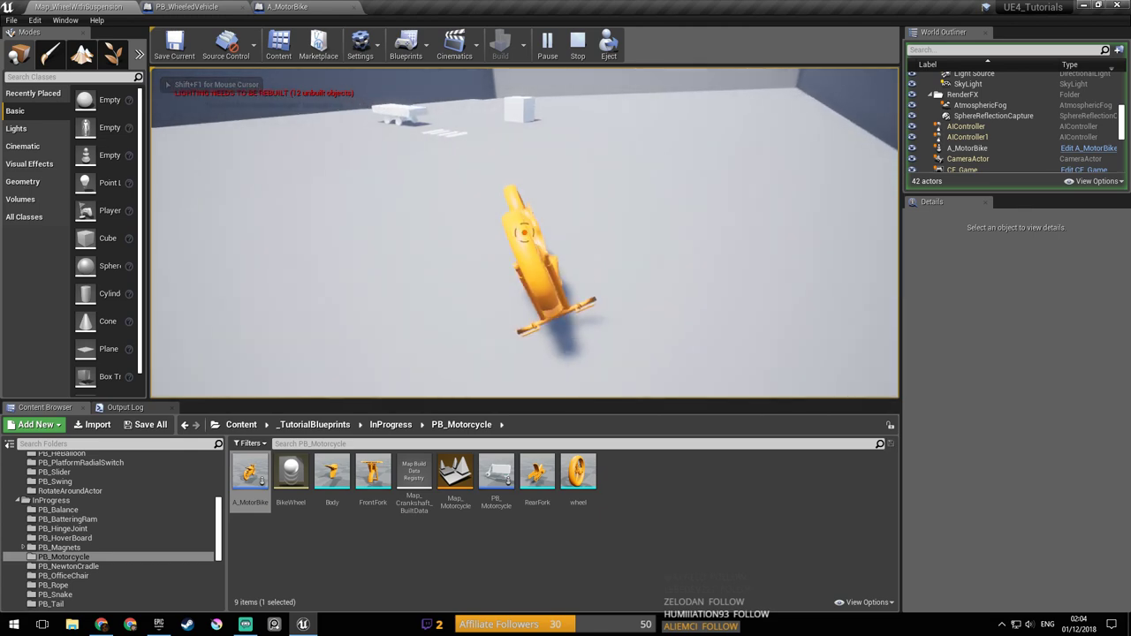
key(Escape)
click(547, 42)
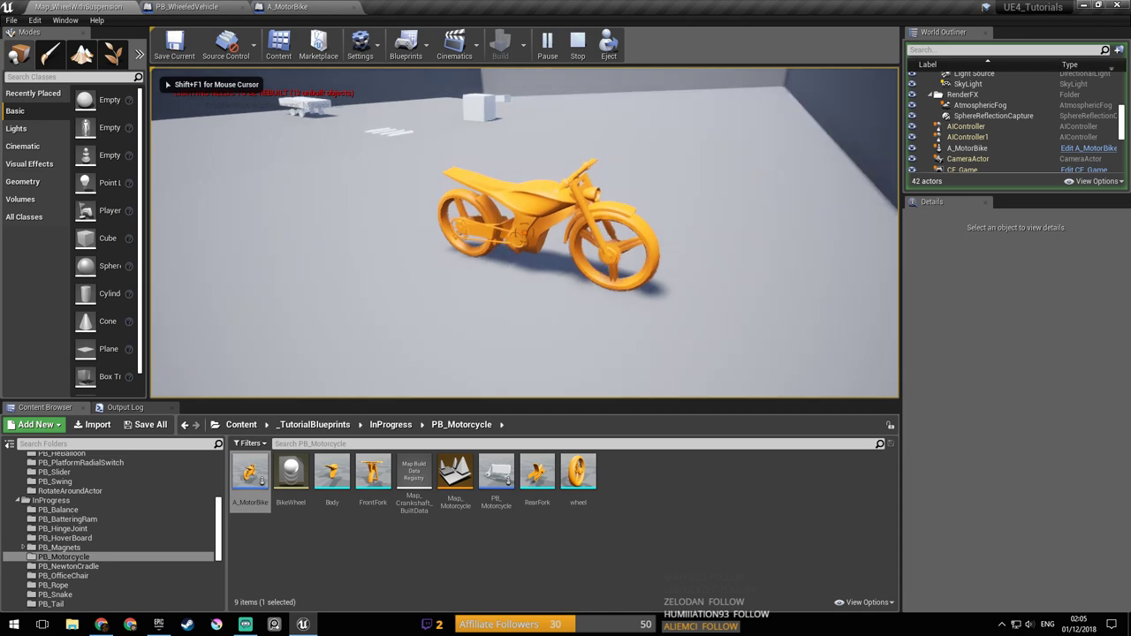
key(Escape)
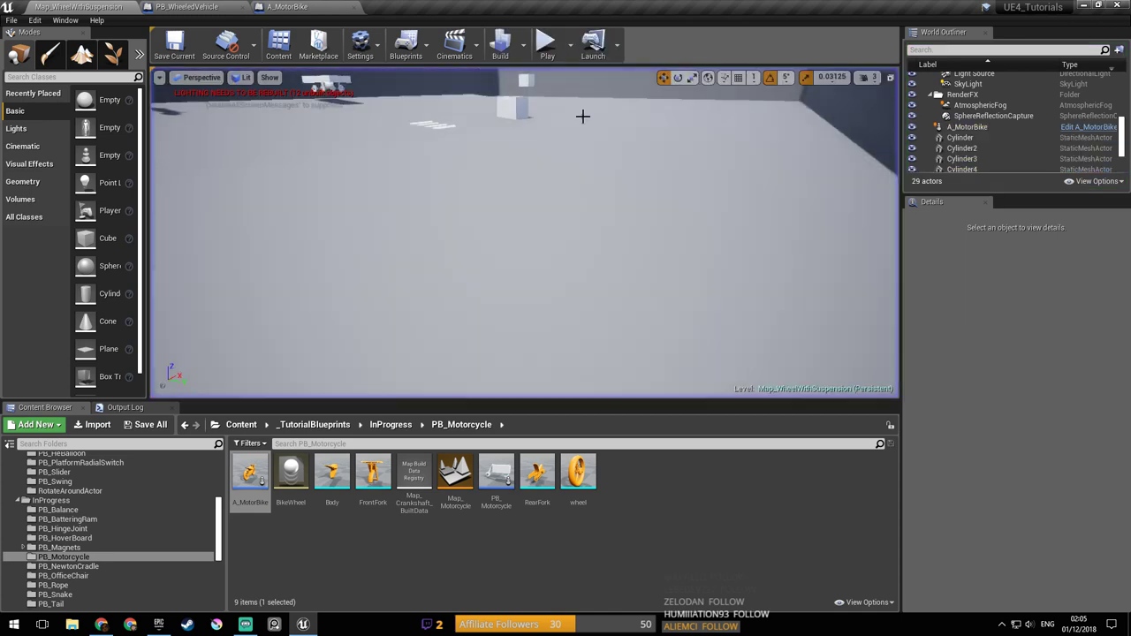
click(547, 42)
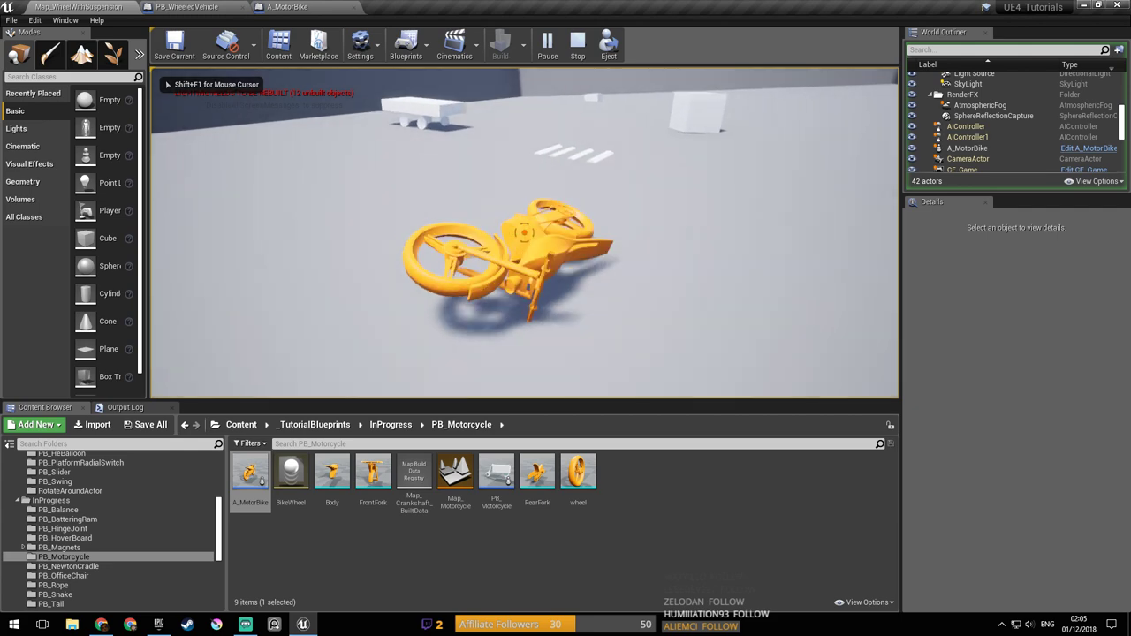
key(Escape)
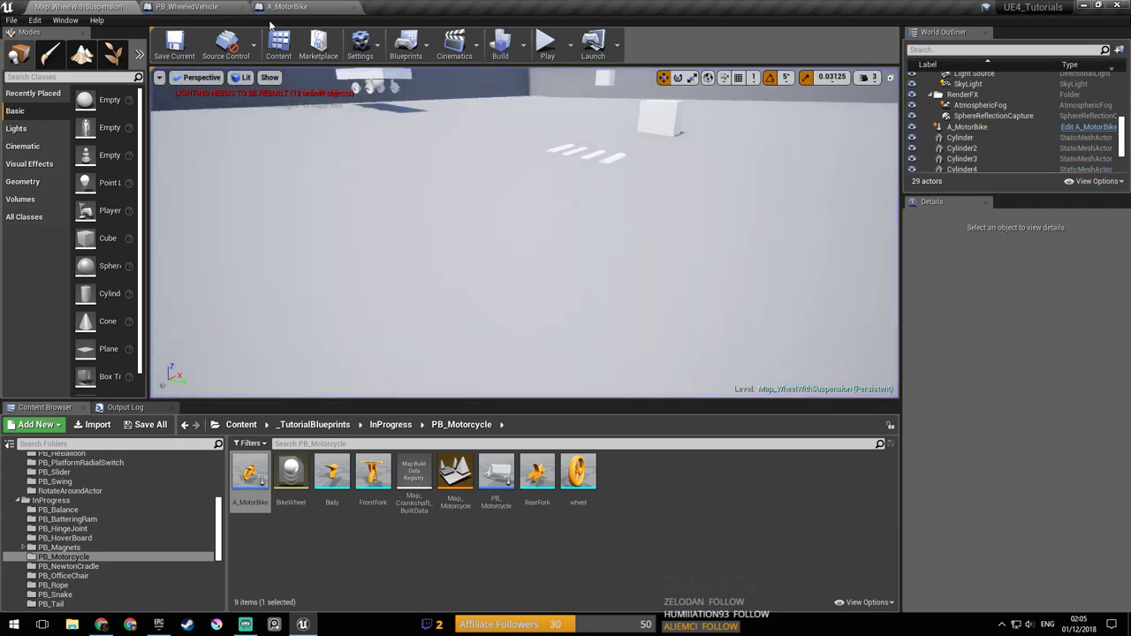
Step: Review the details of the RearForkAxis constraint, the RearFork mesh and the Body mesh in the A_MotorBike blueprint
click(281, 8)
drag(573, 202, 585, 226)
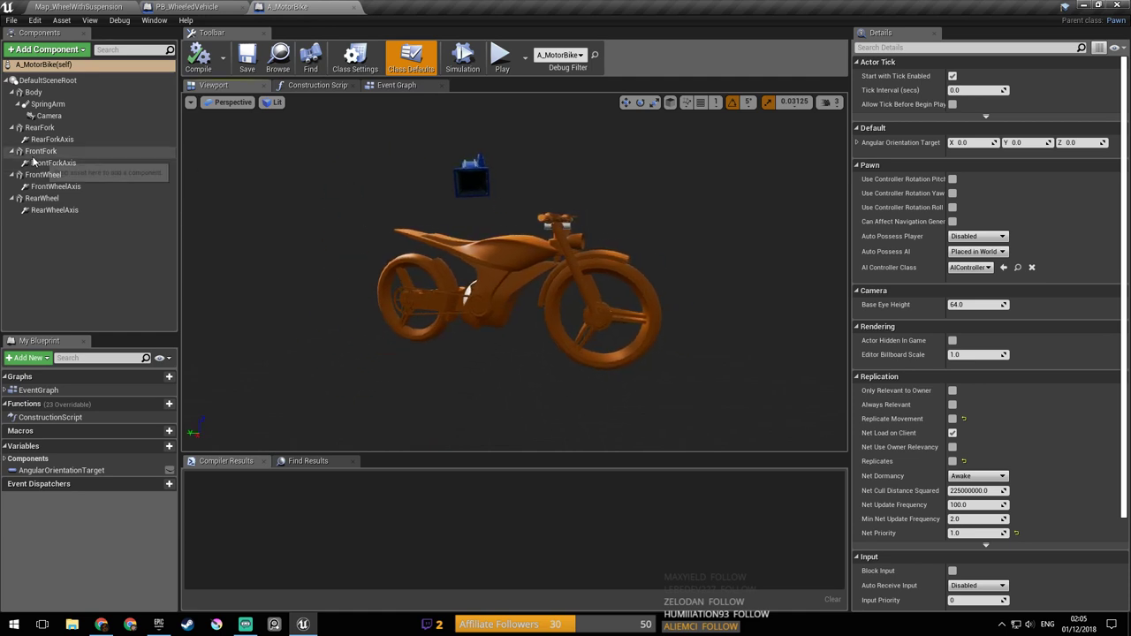
click(55, 139)
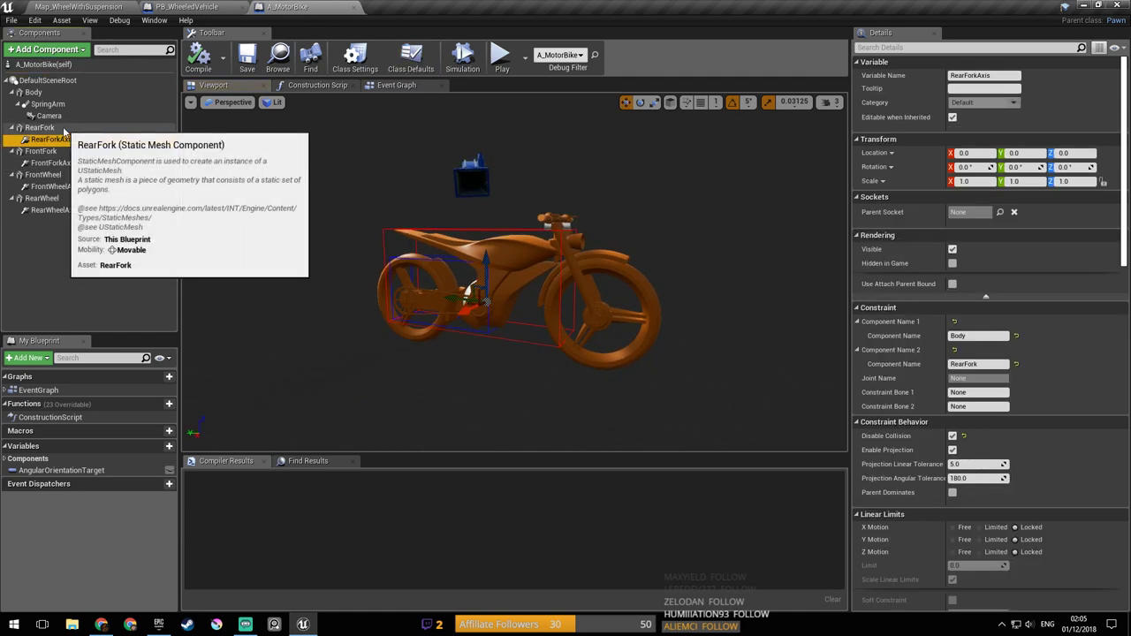
click(40, 129)
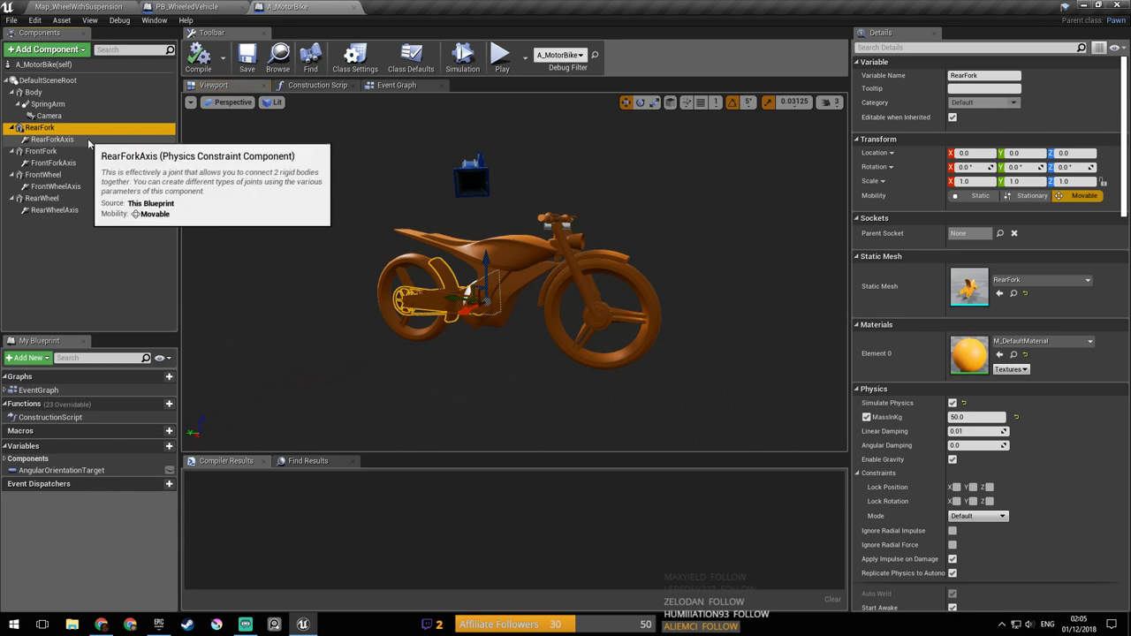
click(33, 92)
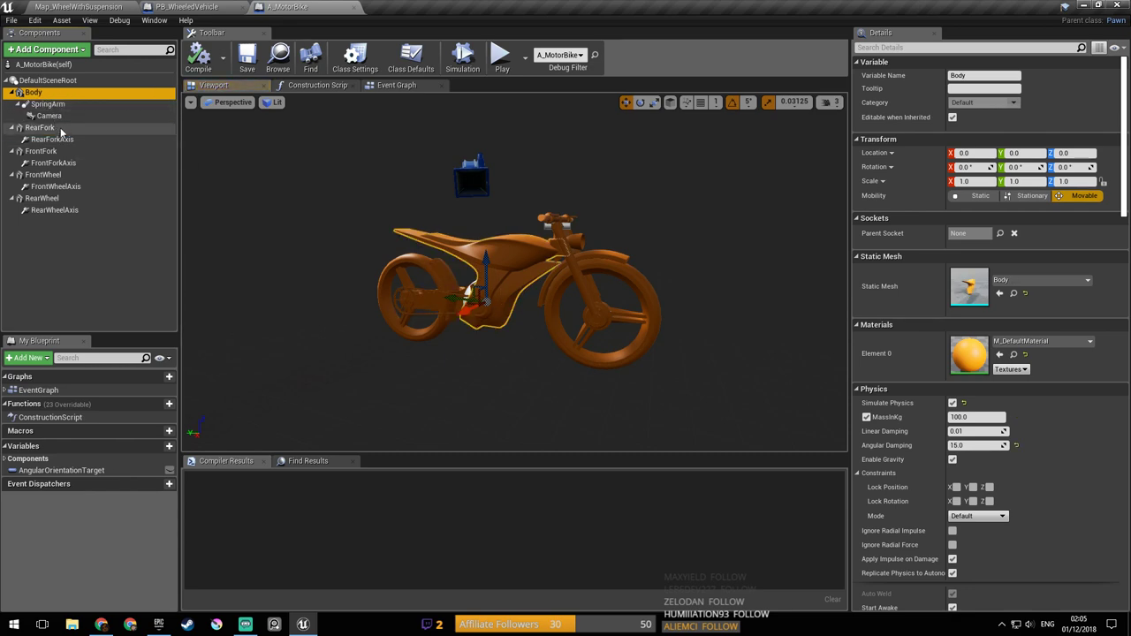
Step: Focus on the RearForkAxis constraint and examine how it links the Body and RearFork in the viewport
click(61, 129)
click(55, 139)
key(f)
right_drag(495, 282, 521, 277)
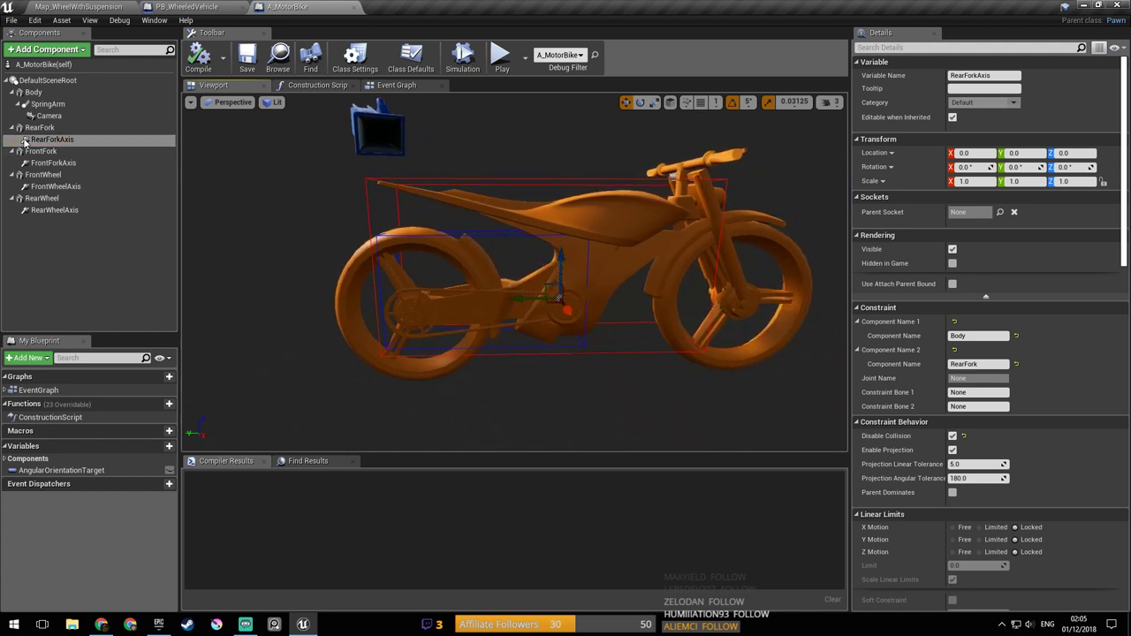
click(39, 140)
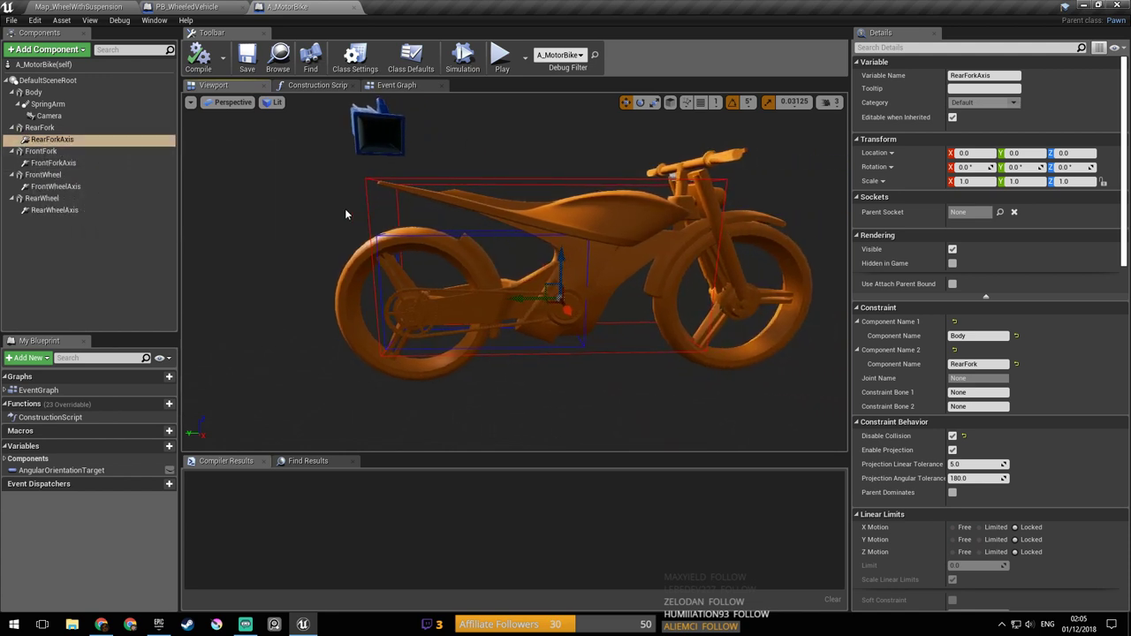
right_drag(634, 232, 668, 214)
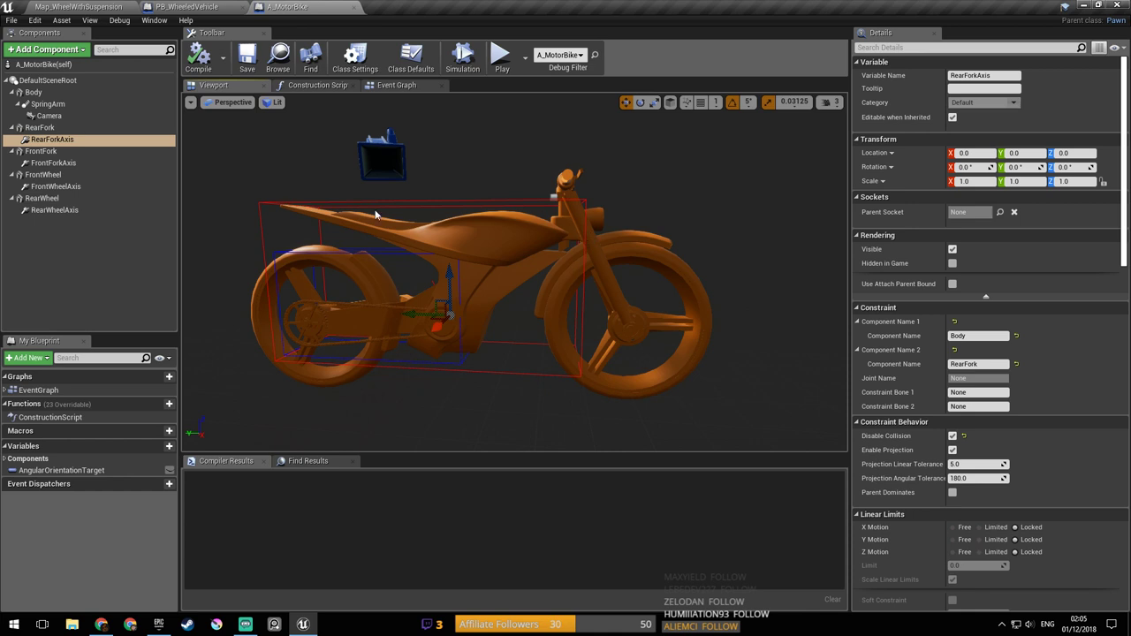
right_drag(466, 229, 436, 228)
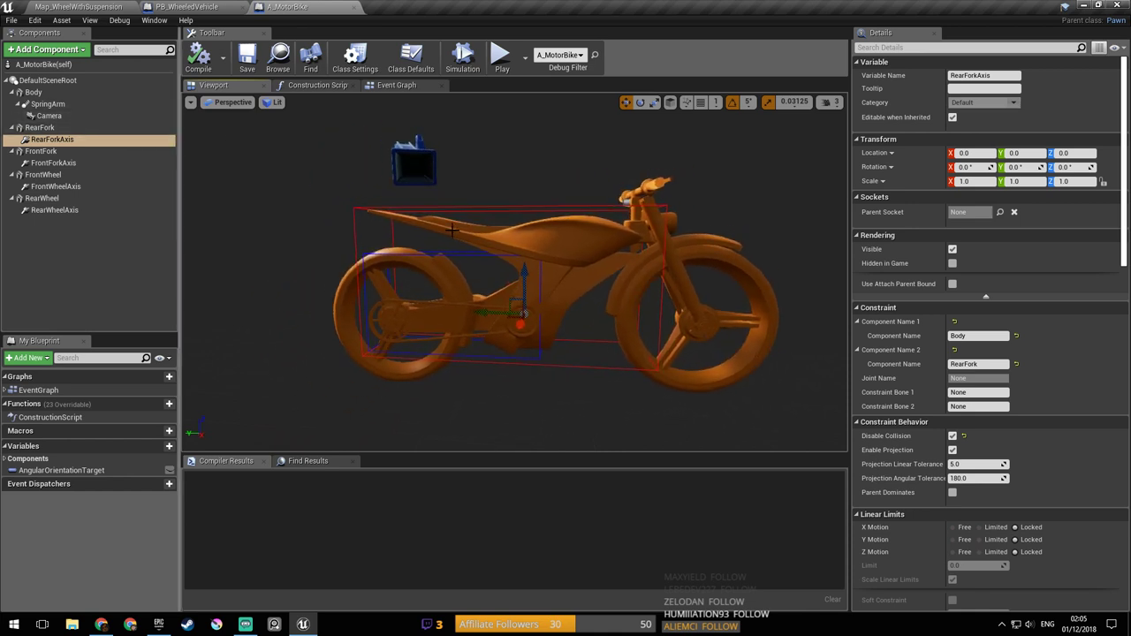
right_drag(278, 203, 270, 197)
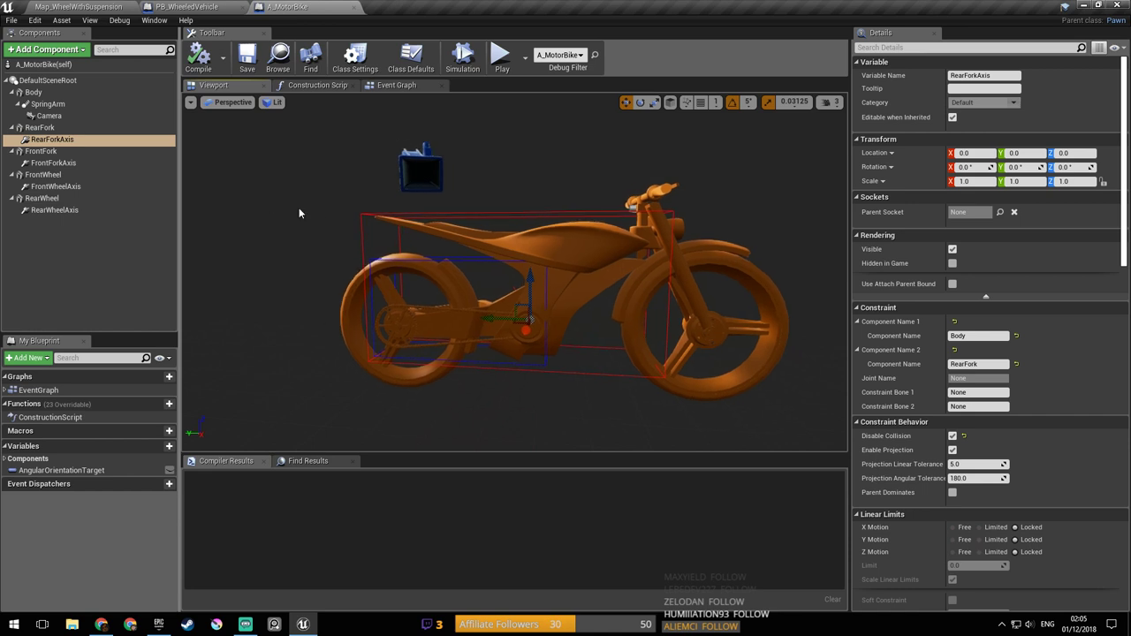
click(53, 139)
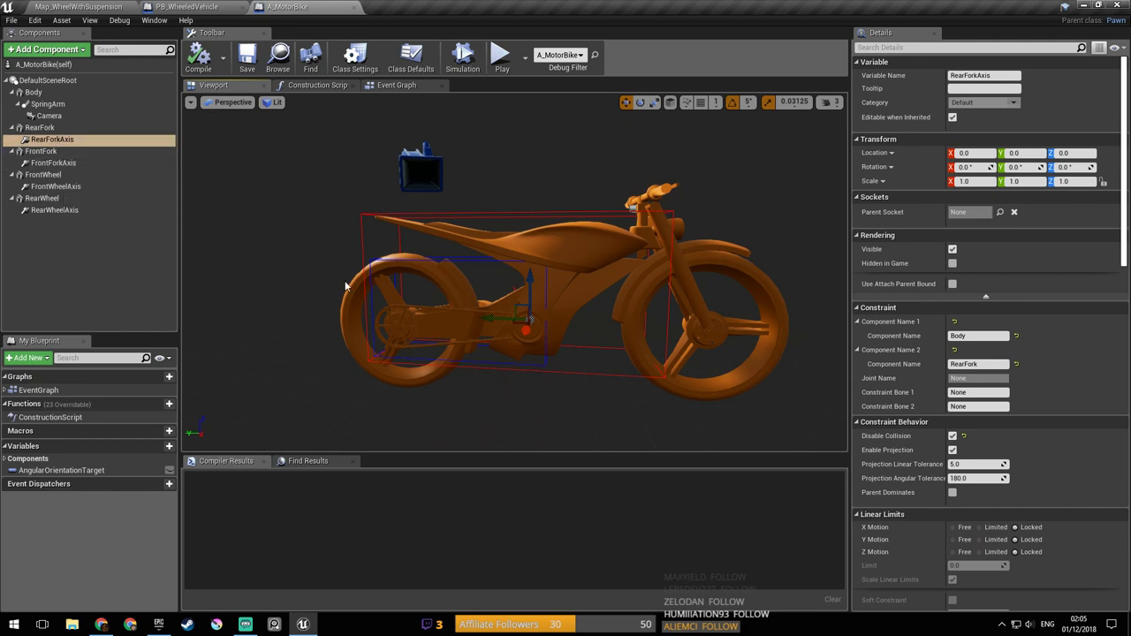
Step: Return to the level, select the PB_WheeledVehicle actor and examine its wheels, suspension rods and constraints from below
click(97, 8)
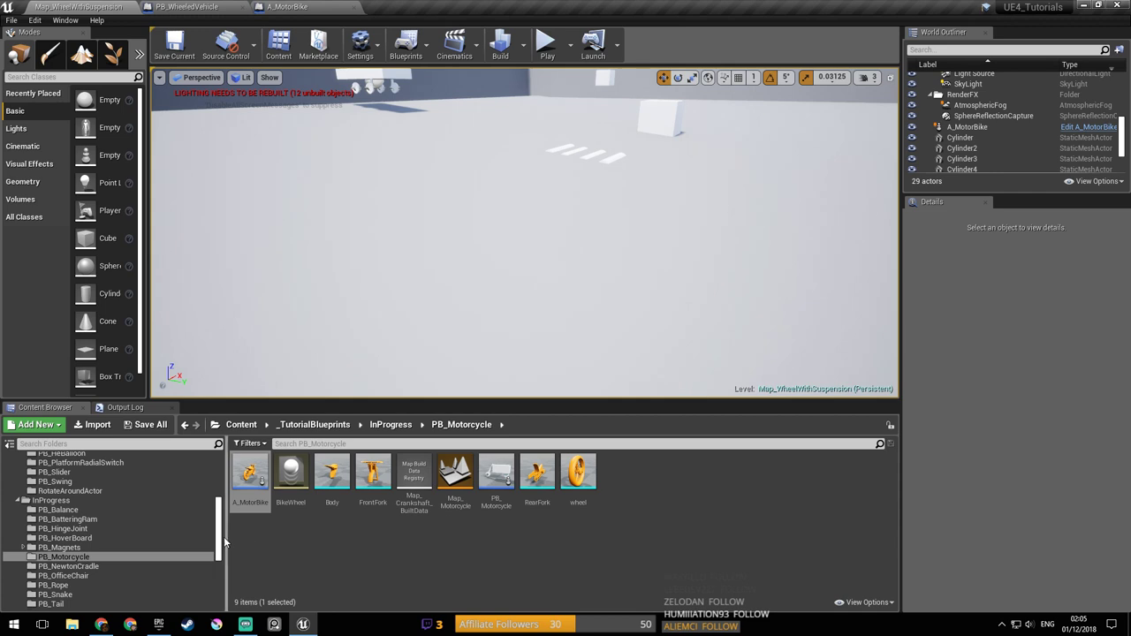
drag(221, 544, 221, 540)
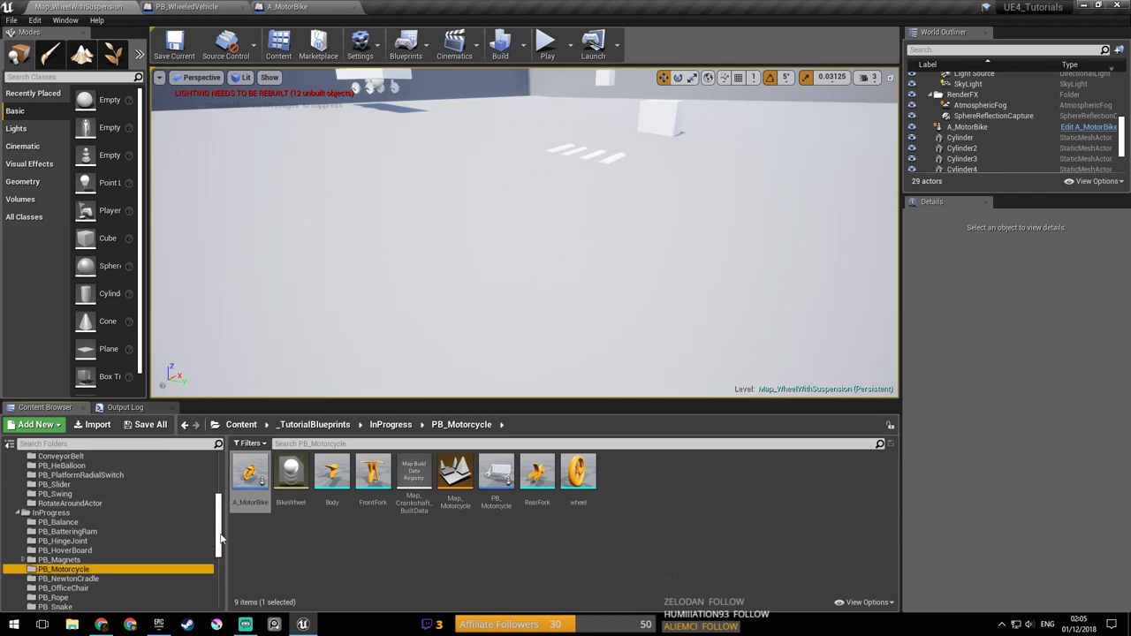
right_drag(376, 197, 380, 137)
key(w)
key(d)
right_drag(518, 290, 376, 292)
right_drag(415, 159, 589, 284)
click(572, 280)
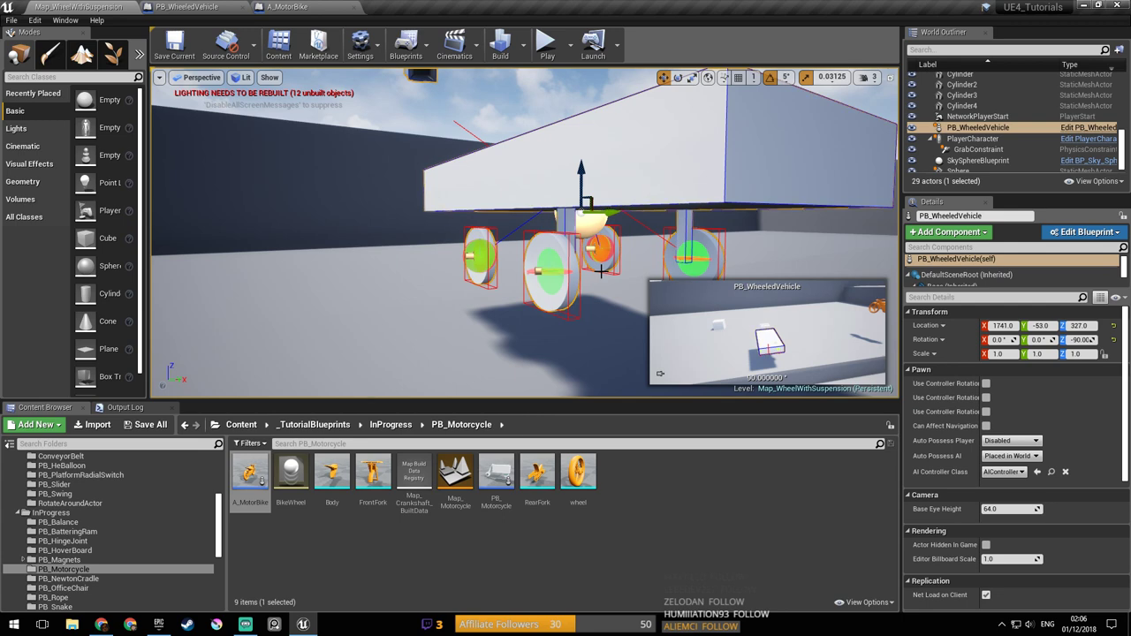
right_drag(529, 229, 565, 268)
right_drag(601, 222, 618, 221)
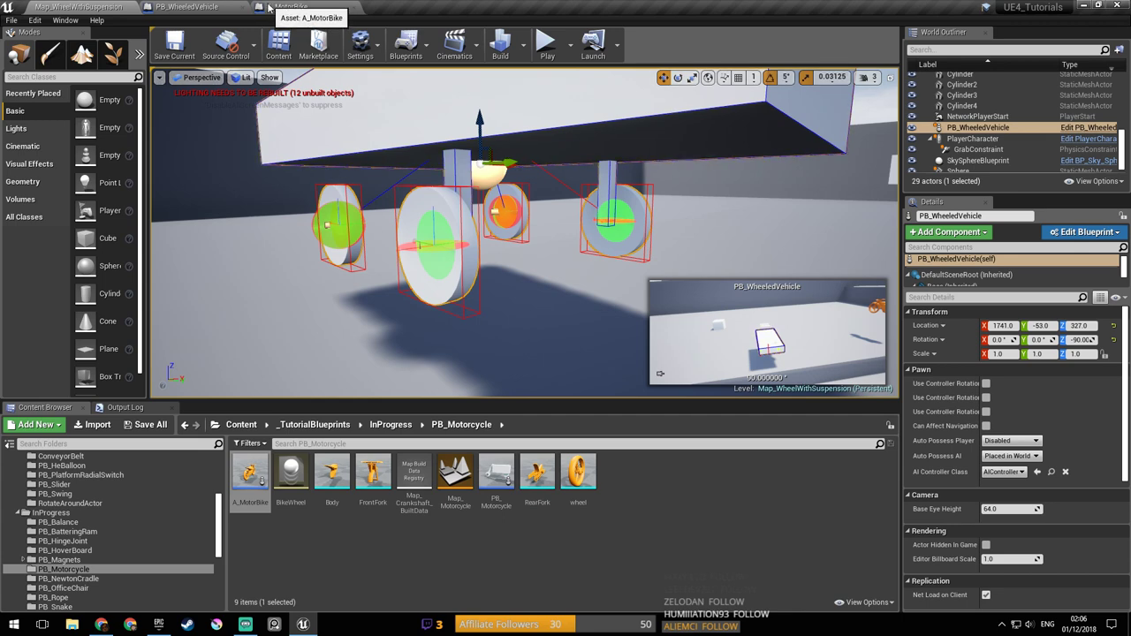
Step: Compare the wheel and suspension layout in the PB_WheeledVehicle blueprint with the vehicle placed in the level
click(216, 7)
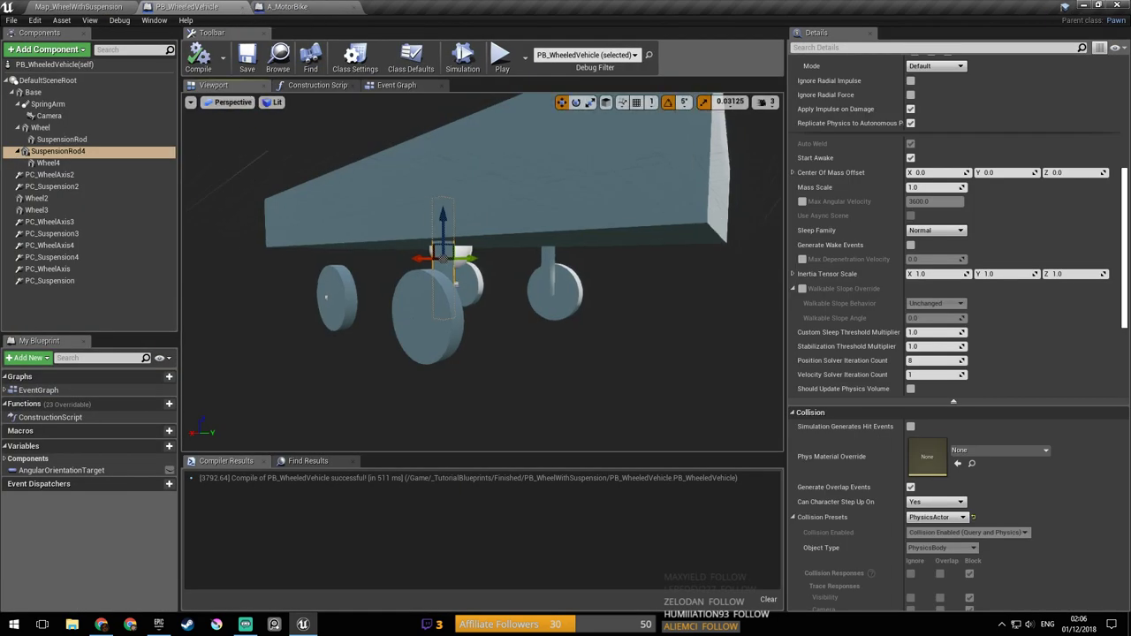
key(d)
right_drag(372, 185, 373, 184)
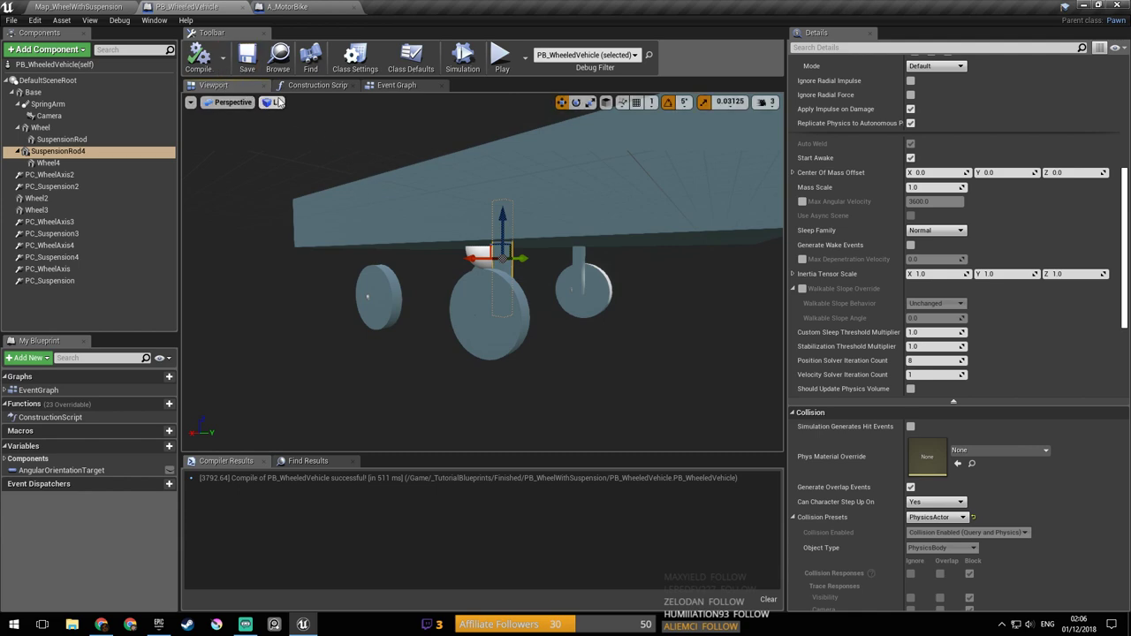
right_drag(398, 212, 475, 202)
key(s)
click(111, 7)
key(s)
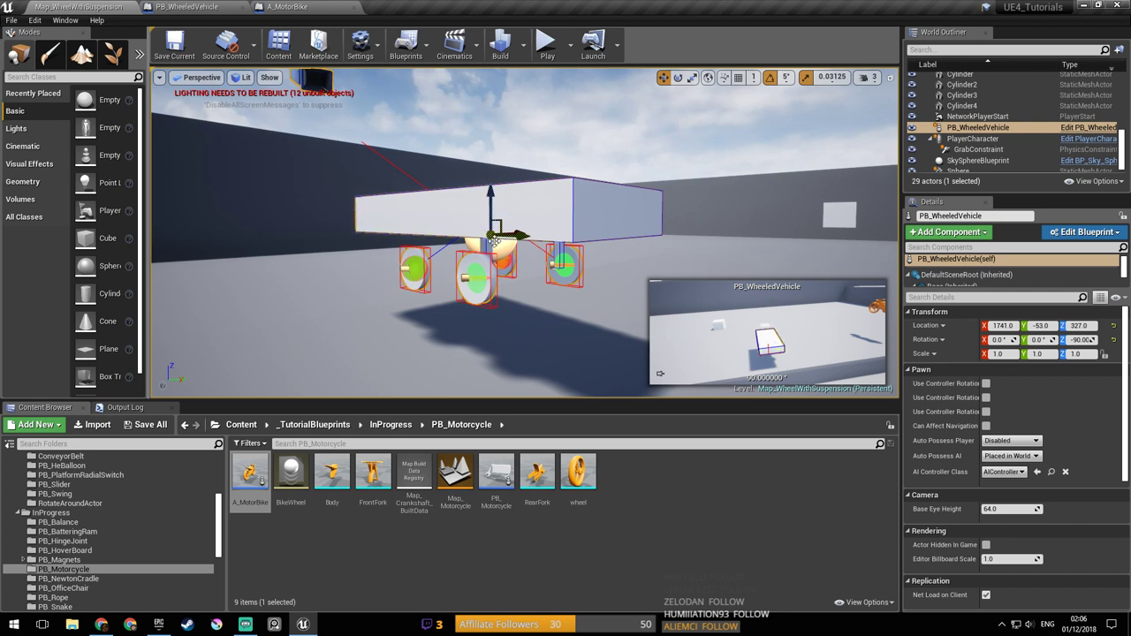
key(w)
right_drag(518, 232, 514, 230)
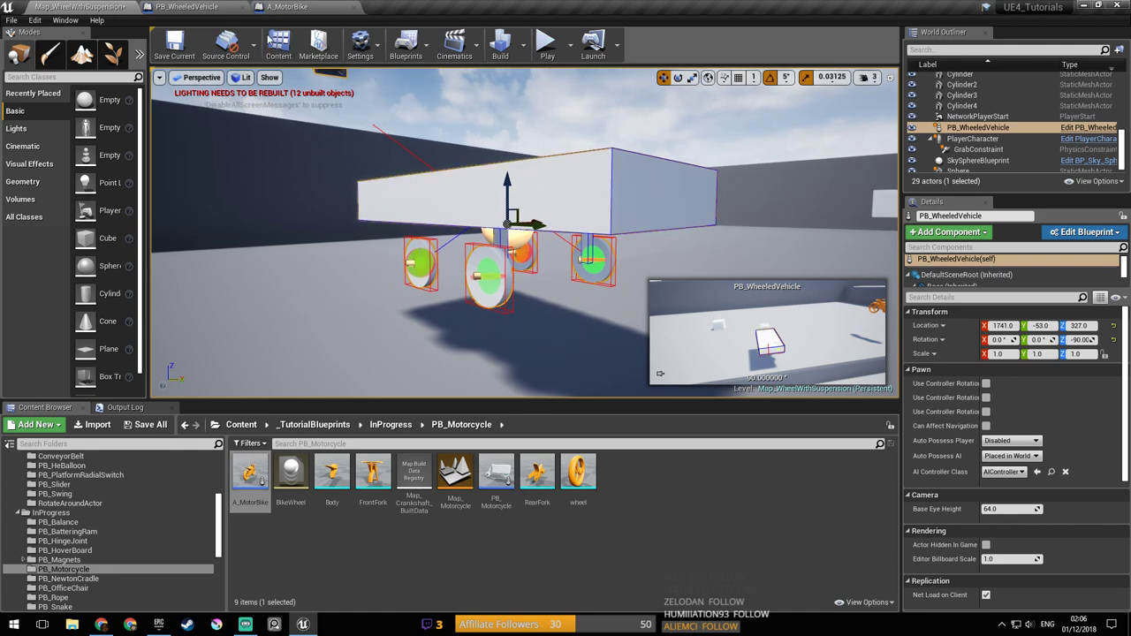
Step: Switch to the A_MotorBike blueprint and review the FrontFork mesh, its FrontForkAxis constraint and the Body mesh
click(287, 7)
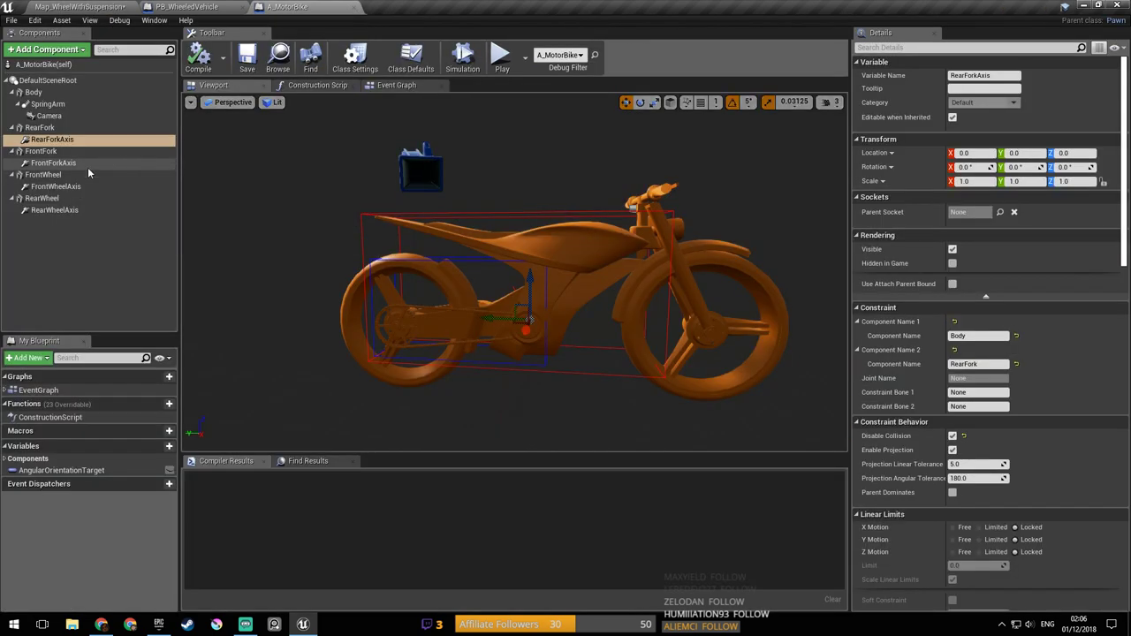
click(42, 151)
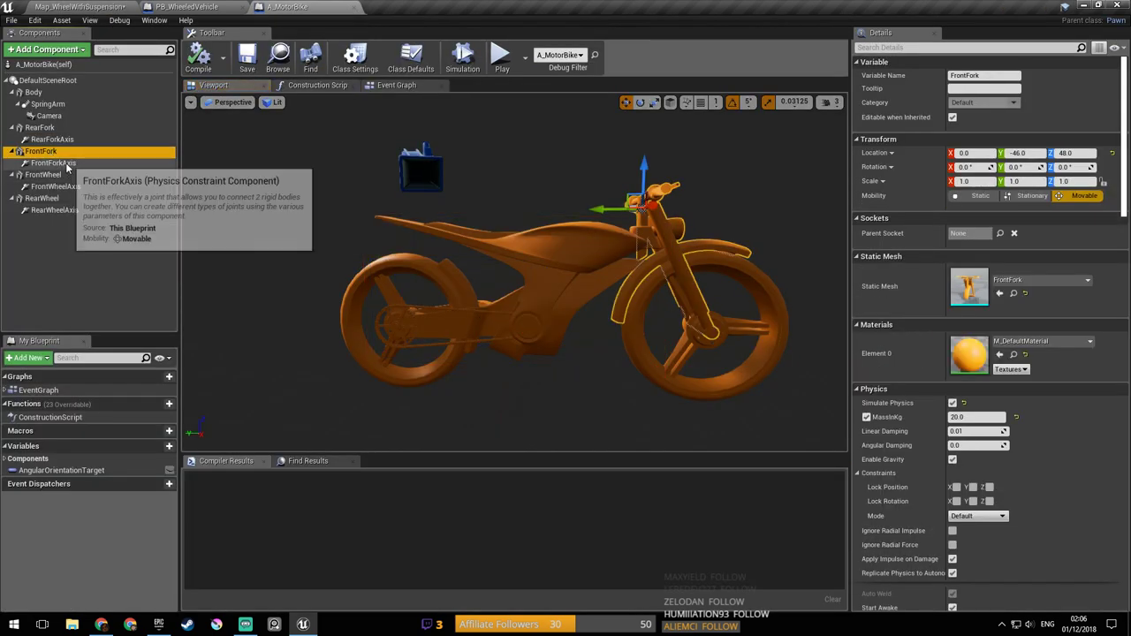
right_drag(545, 234, 564, 251)
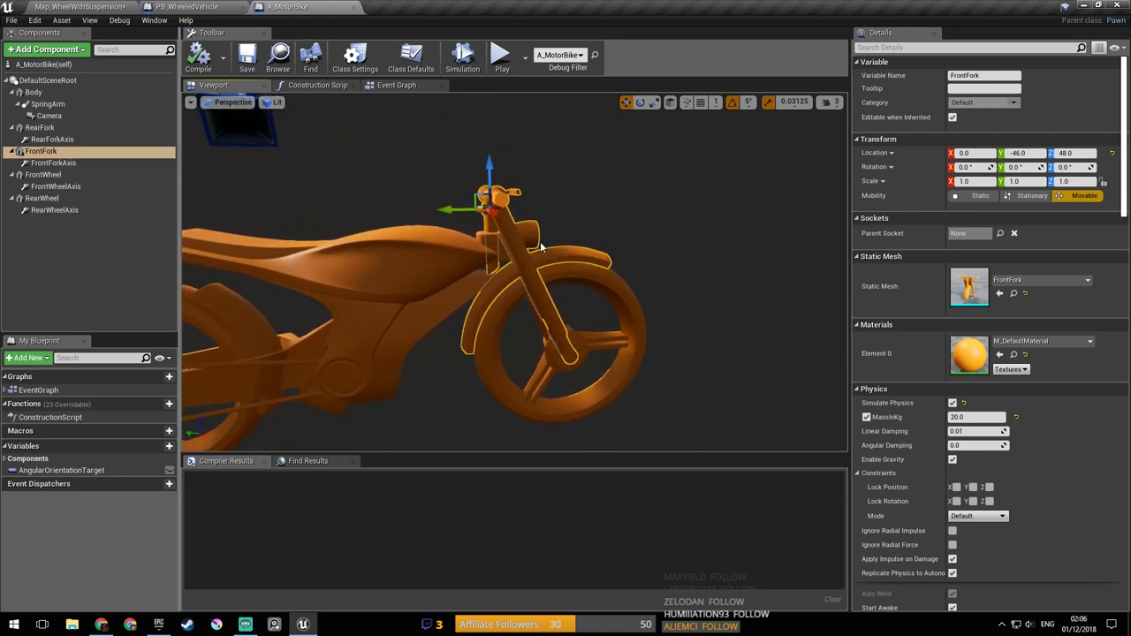
click(53, 163)
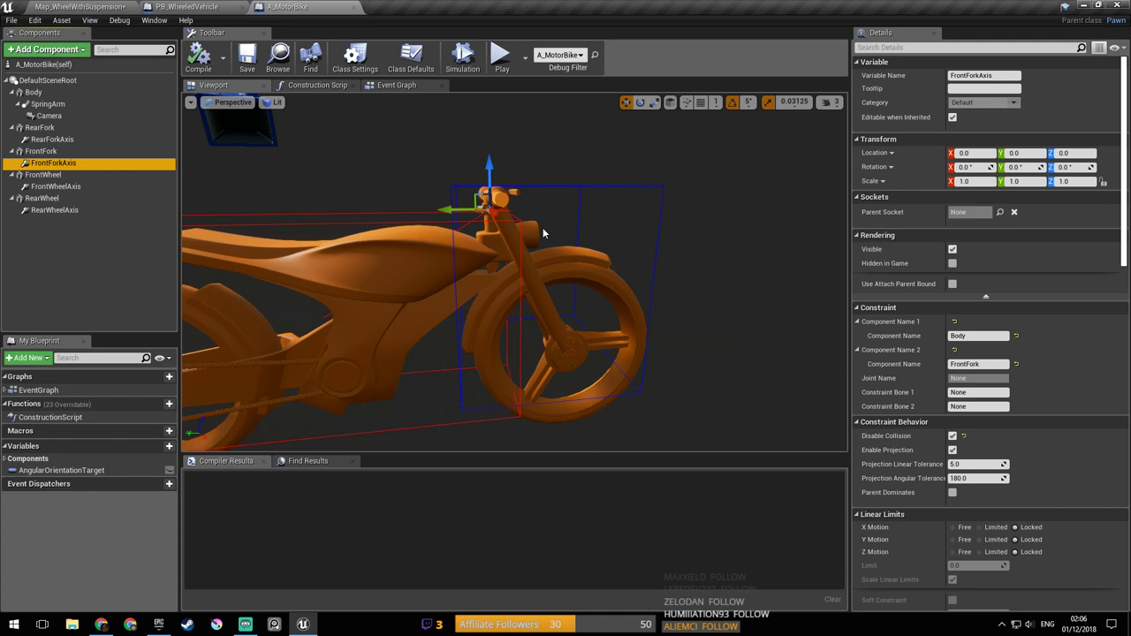
click(42, 151)
click(65, 93)
click(73, 154)
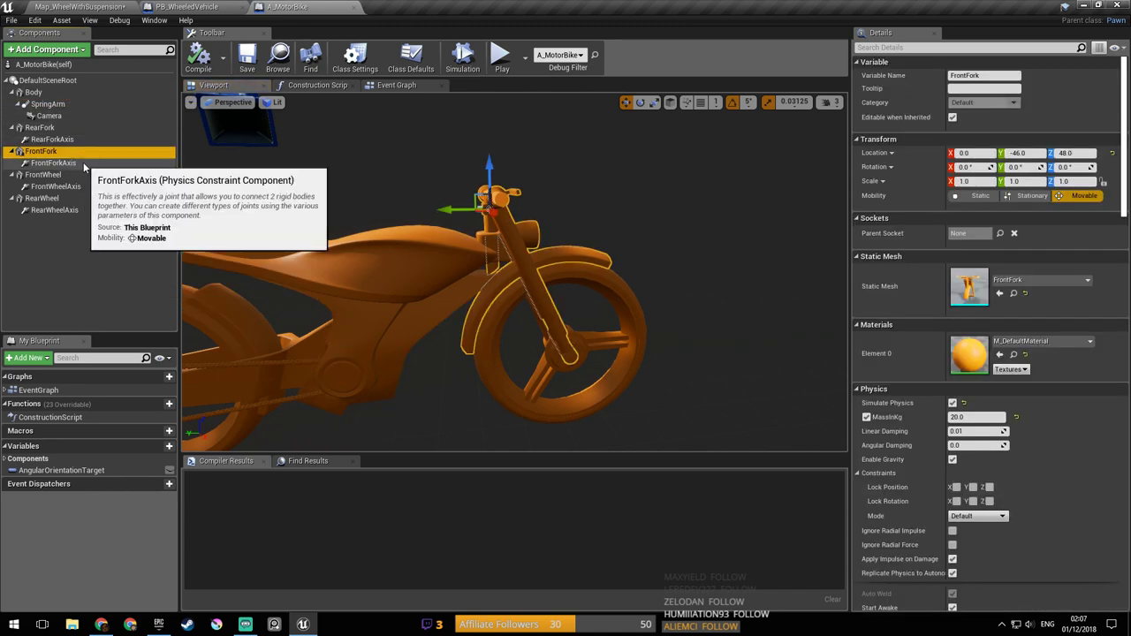
click(83, 164)
Step: Examine from several angles how the FrontForkAxis constraint joins the front fork to the motorbike's body
right_drag(359, 196, 435, 191)
drag(364, 172, 436, 204)
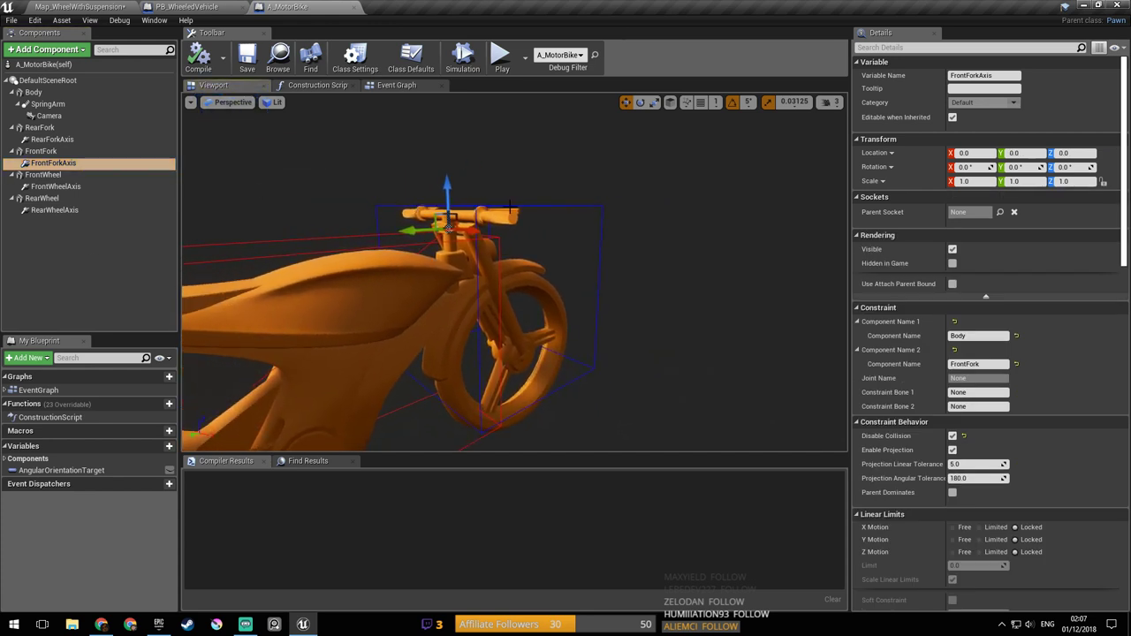
right_drag(630, 305, 721, 301)
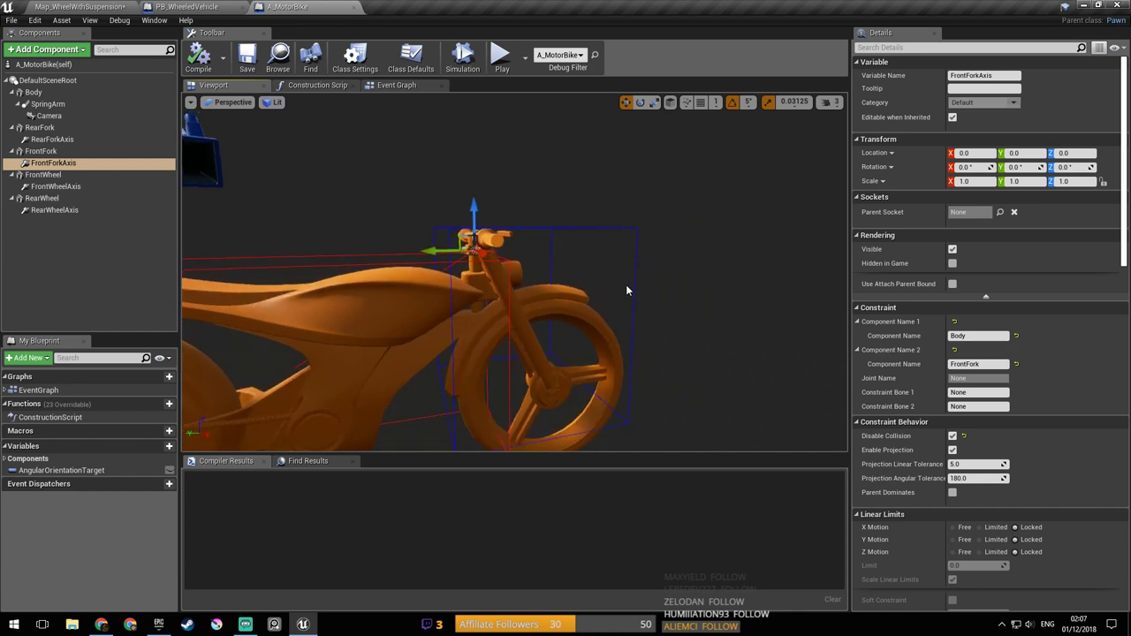
drag(636, 278, 633, 305)
drag(563, 270, 548, 274)
click(466, 370)
mouse_move(465, 369)
right_down()
mouse_move(446, 380)
mouse_move(465, 385)
right_up()
Step: Review the RearWheelAxis constraint and the front wheel, rear wheel and RearFork meshes of the motorbike
click(55, 210)
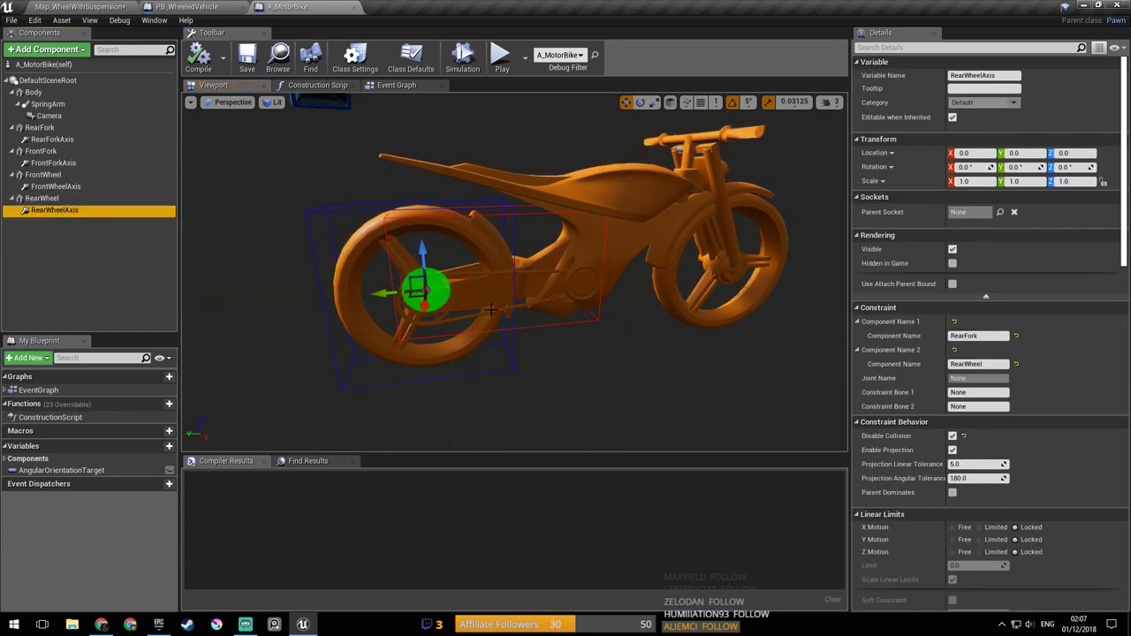
drag(491, 310, 576, 305)
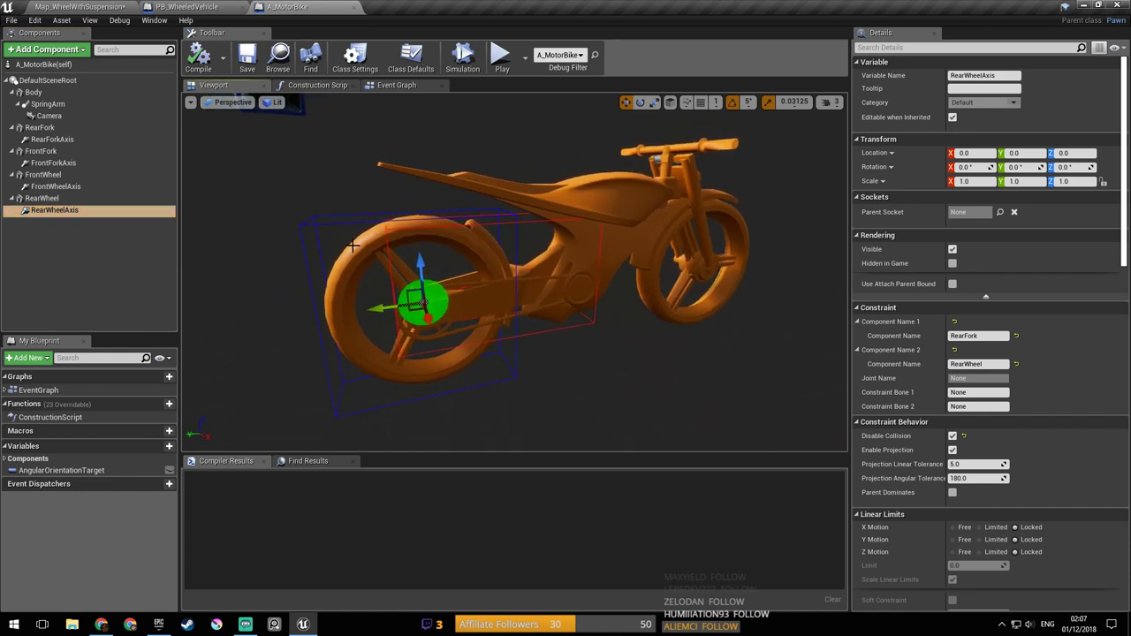
click(79, 151)
click(79, 176)
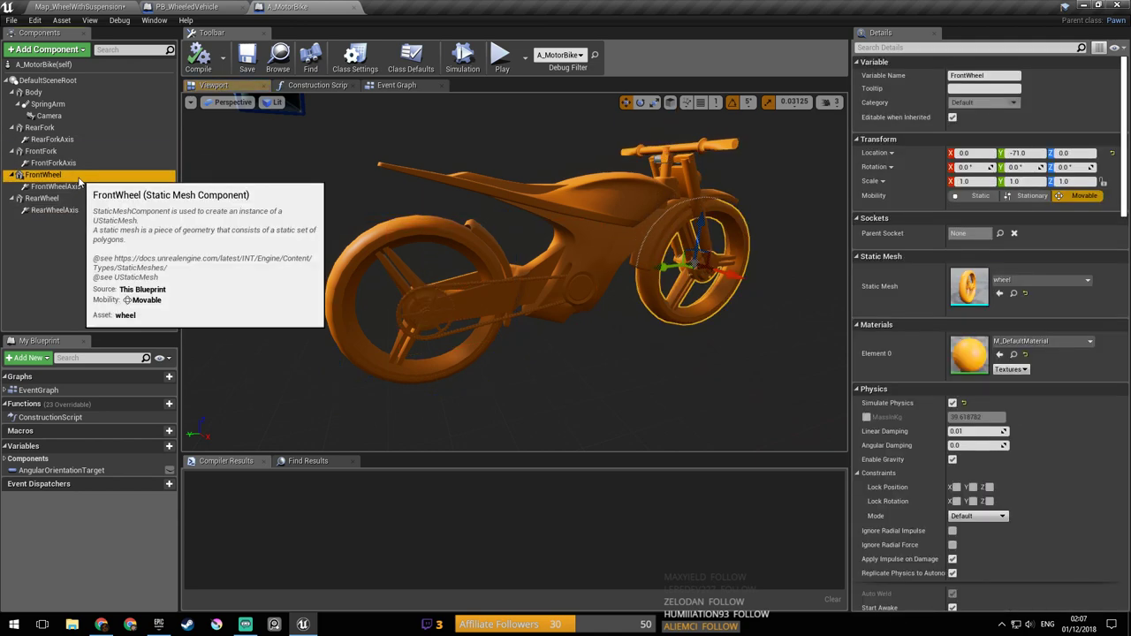
click(73, 199)
drag(497, 297, 599, 278)
click(600, 274)
right_drag(582, 281, 265, 162)
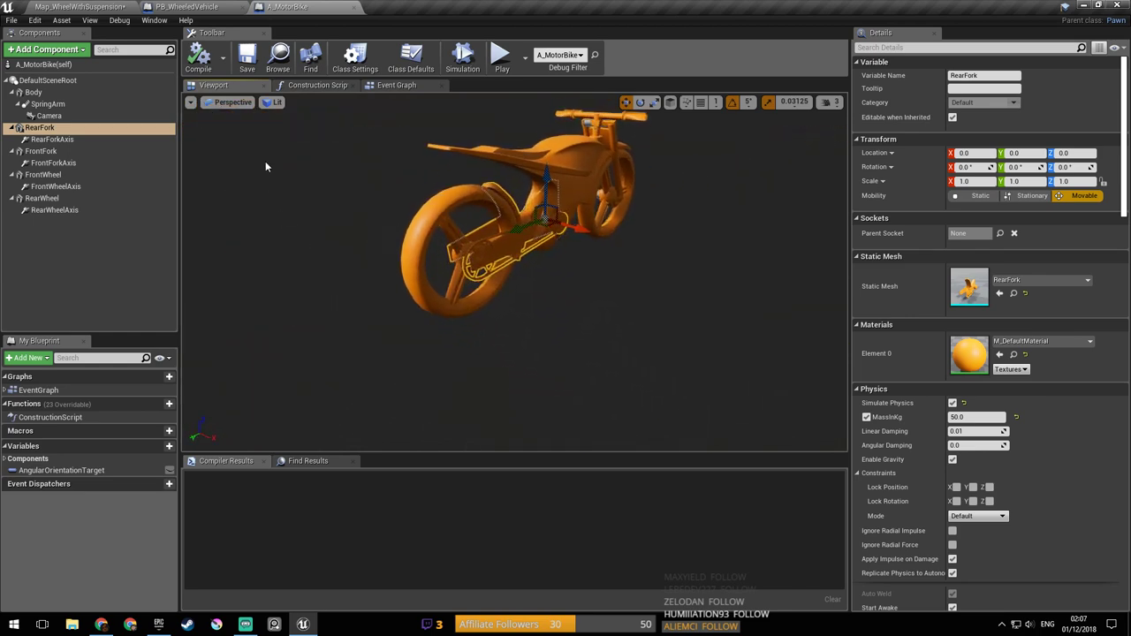
Step: Focus on the RearForkAxis constraint and review its linear limits, angular limits and motor settings
click(52, 140)
key(f)
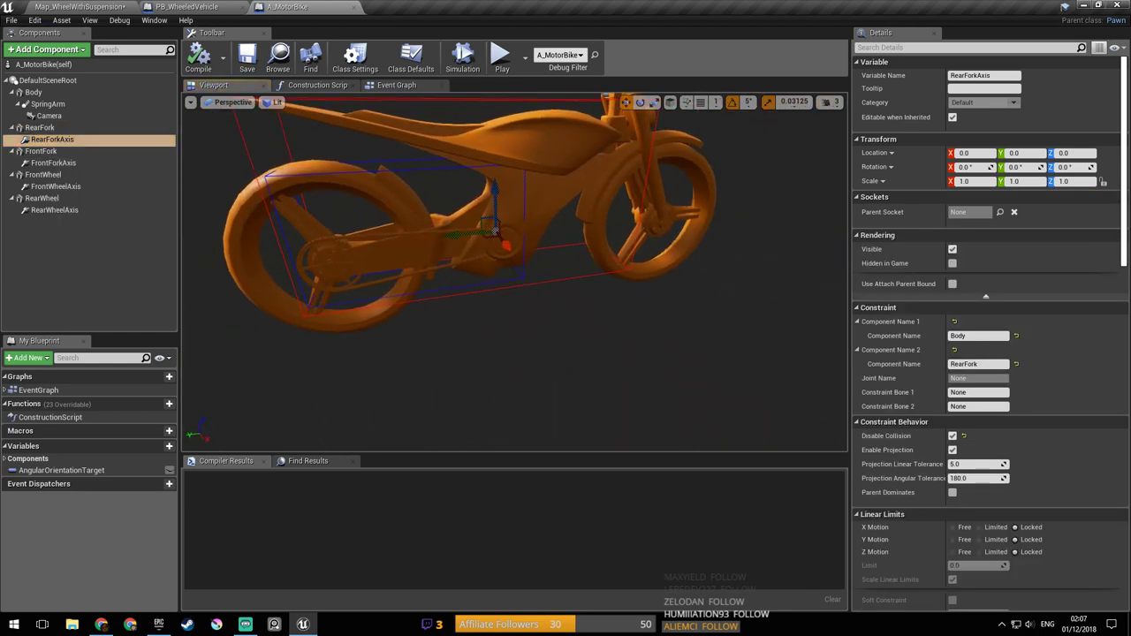
right_drag(488, 244, 481, 240)
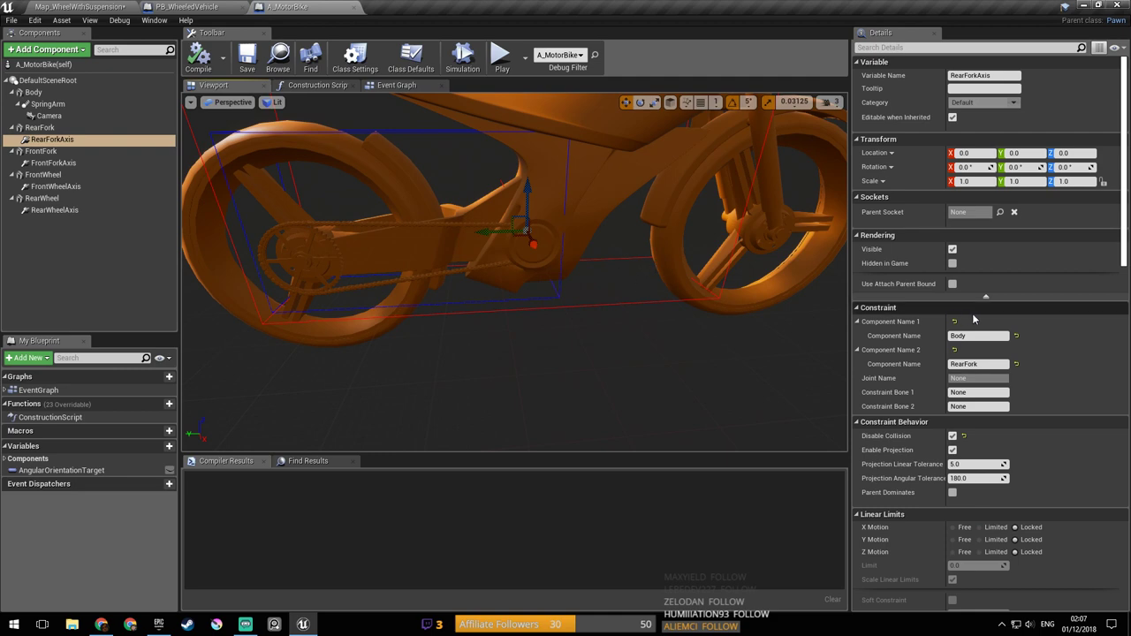
scroll(1091, 316, down, 6)
scroll(1090, 316, down, 2)
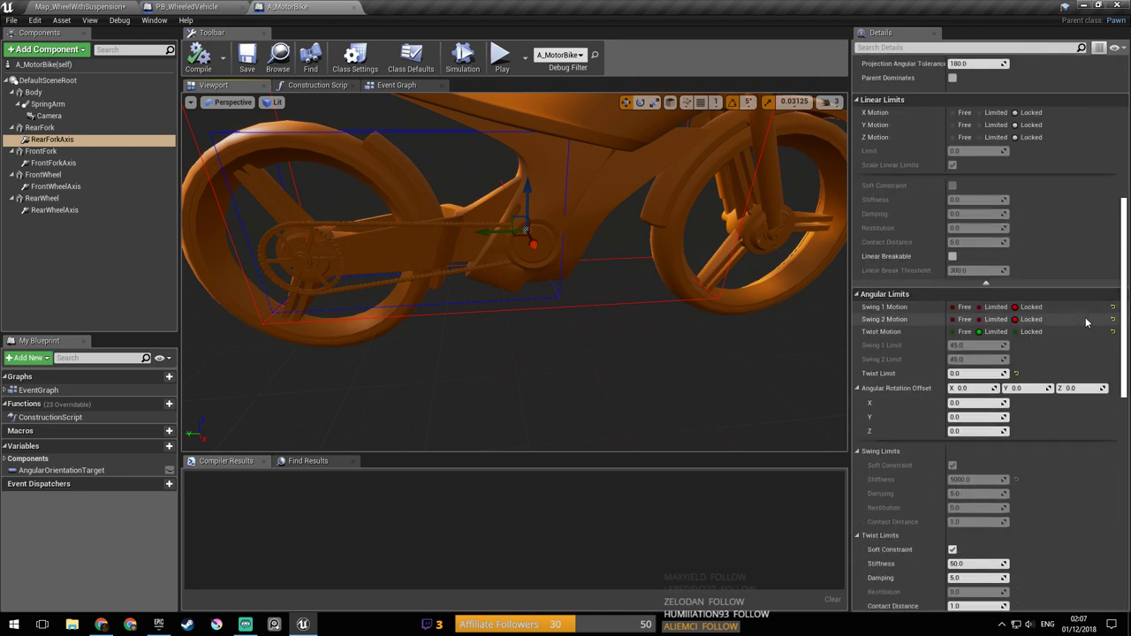
scroll(1085, 316, down, 6)
scroll(1079, 323, up, 4)
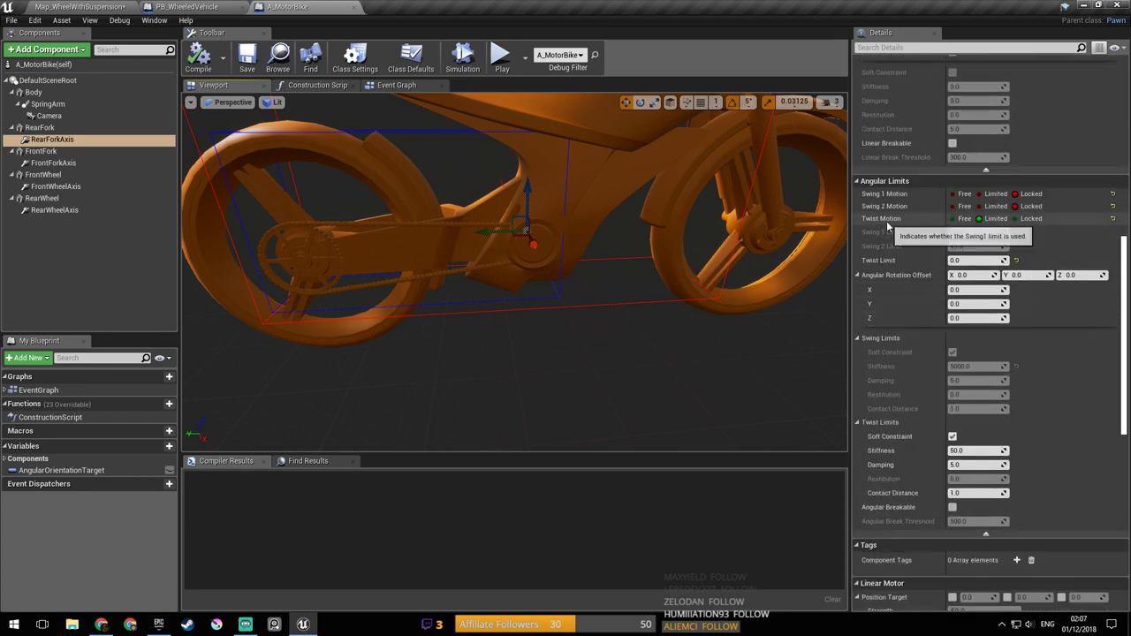
scroll(1059, 237, down, 6)
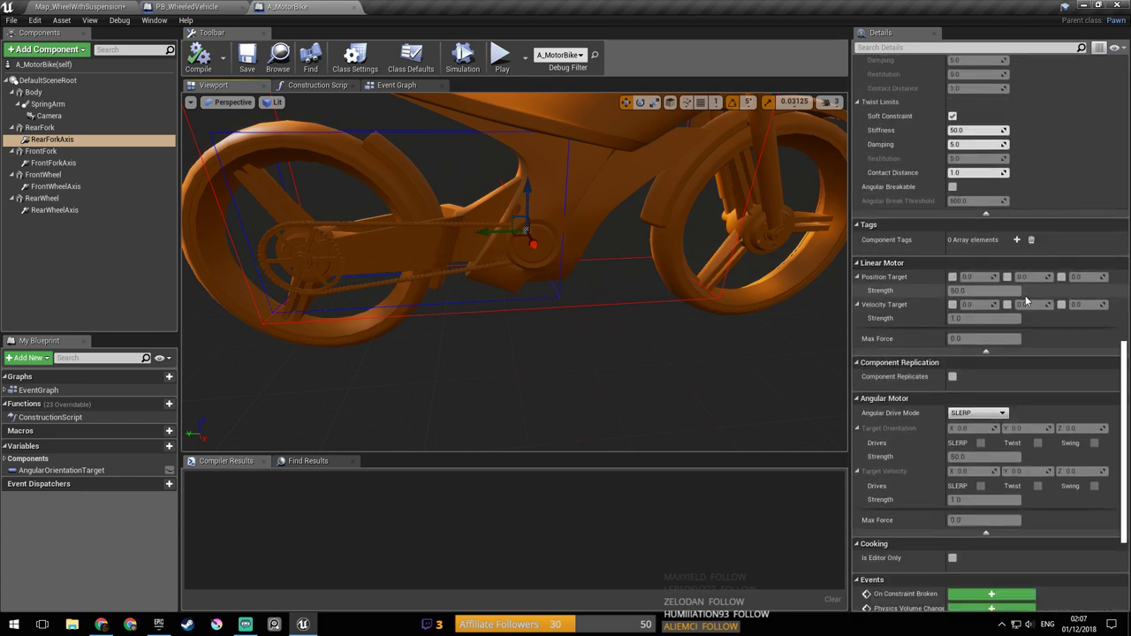
scroll(1036, 306, down, 2)
scroll(1035, 304, up, 2)
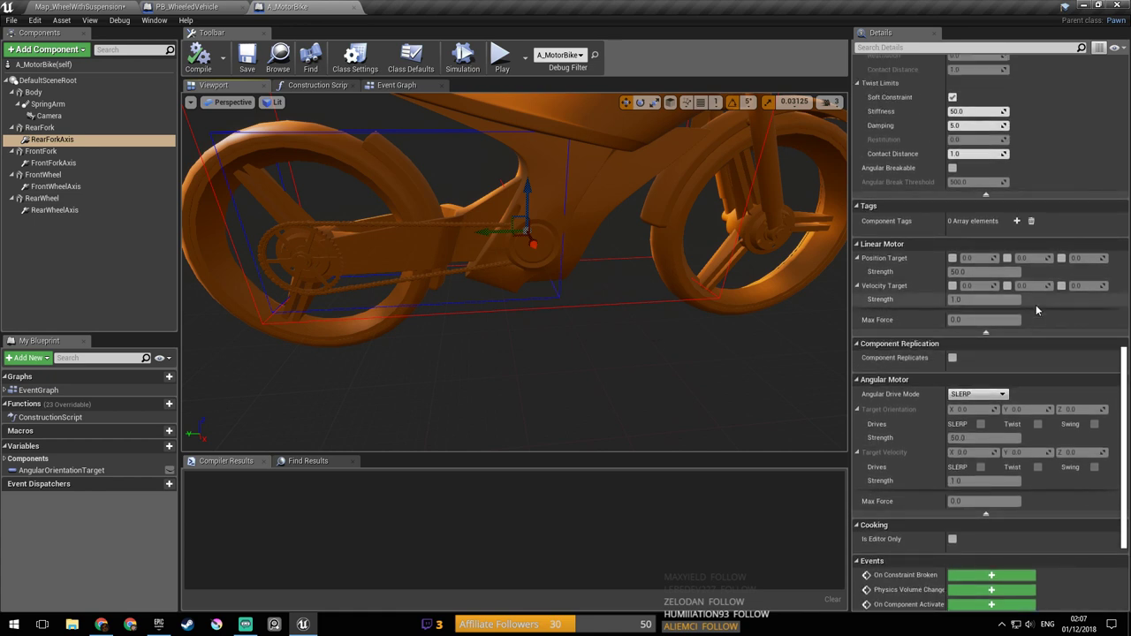
scroll(1036, 304, up, 3)
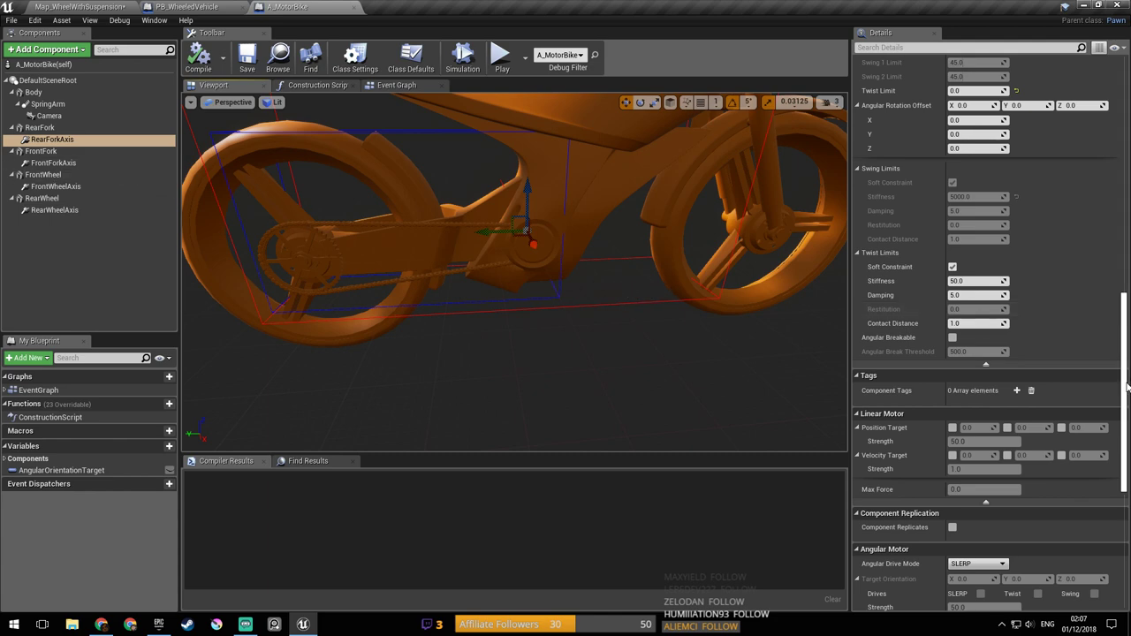
Step: Set the Twist Limits stiffness of the RearForkAxis constraint to 10, and compile and save the A_MotorBike blueprint
drag(1125, 377, 1121, 151)
scroll(1121, 150, down, 1)
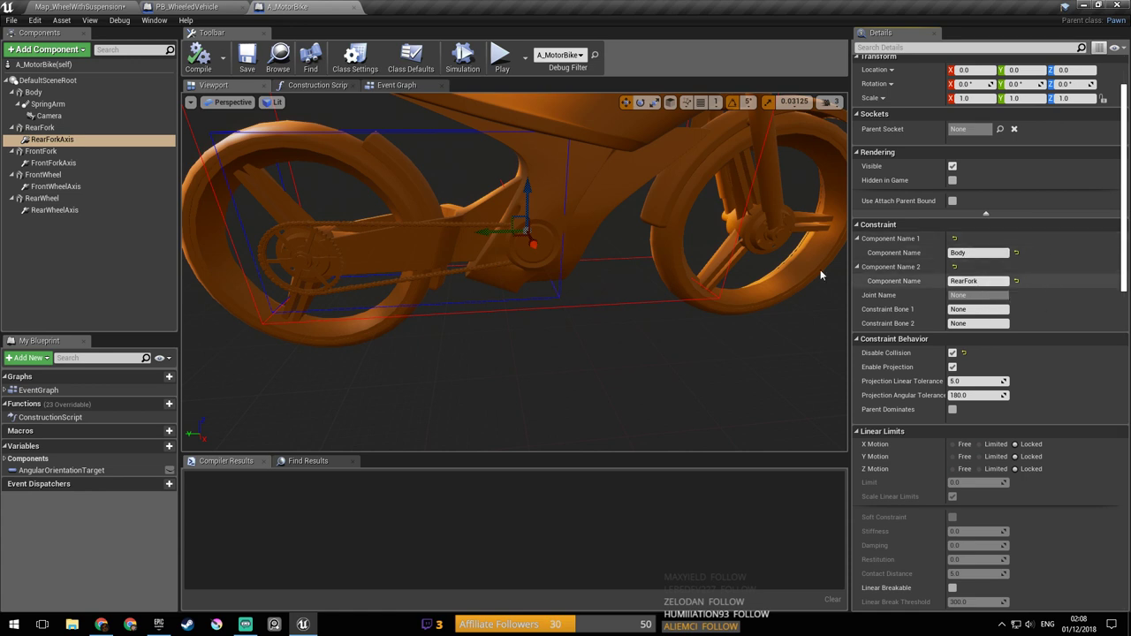
scroll(1028, 303, down, 6)
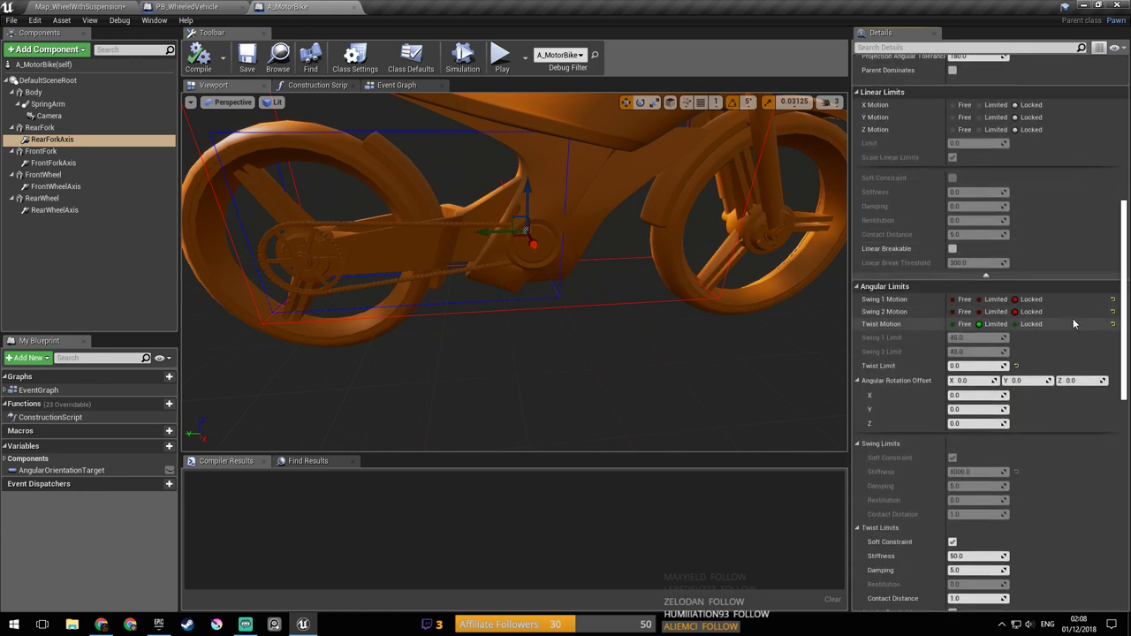
scroll(1037, 340, down, 2)
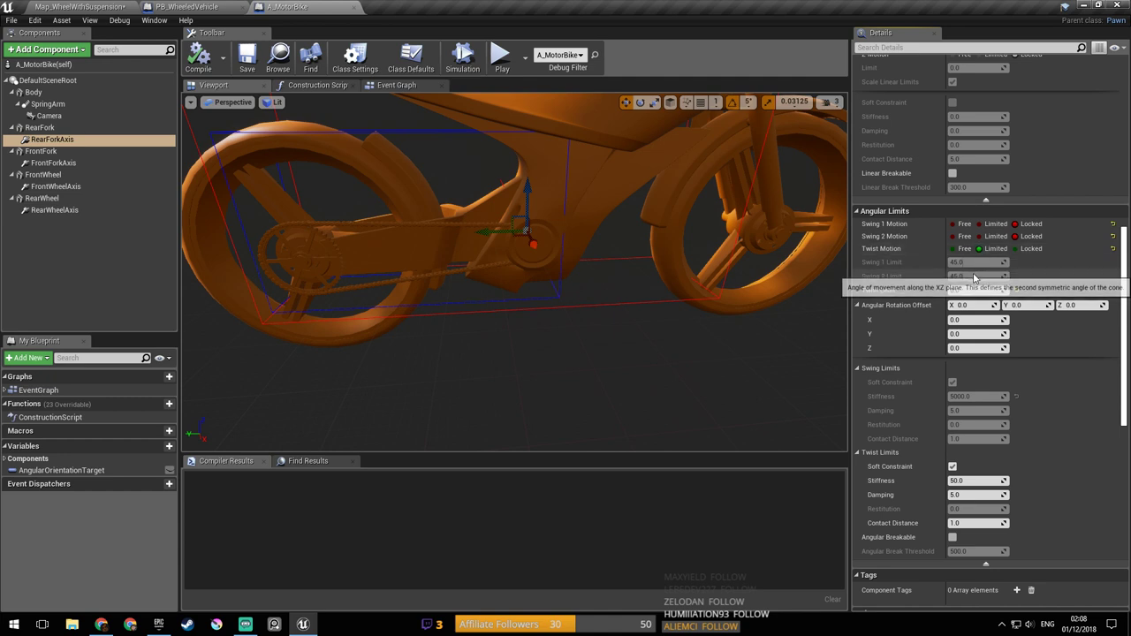
scroll(1025, 292, down, 5)
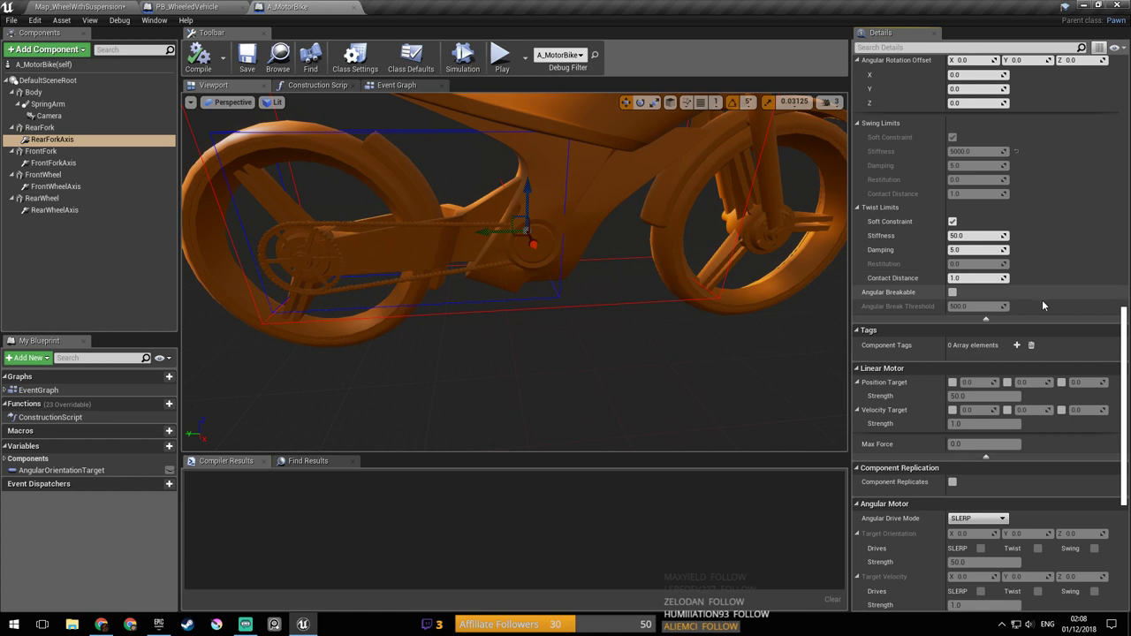
scroll(1044, 307, up, 3)
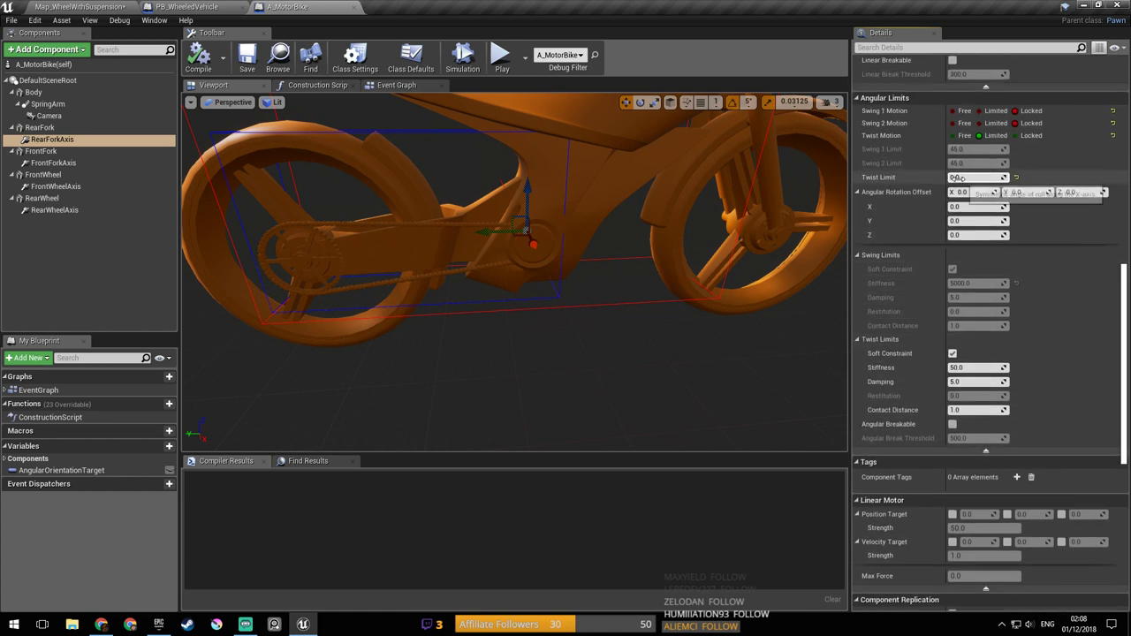
click(972, 368)
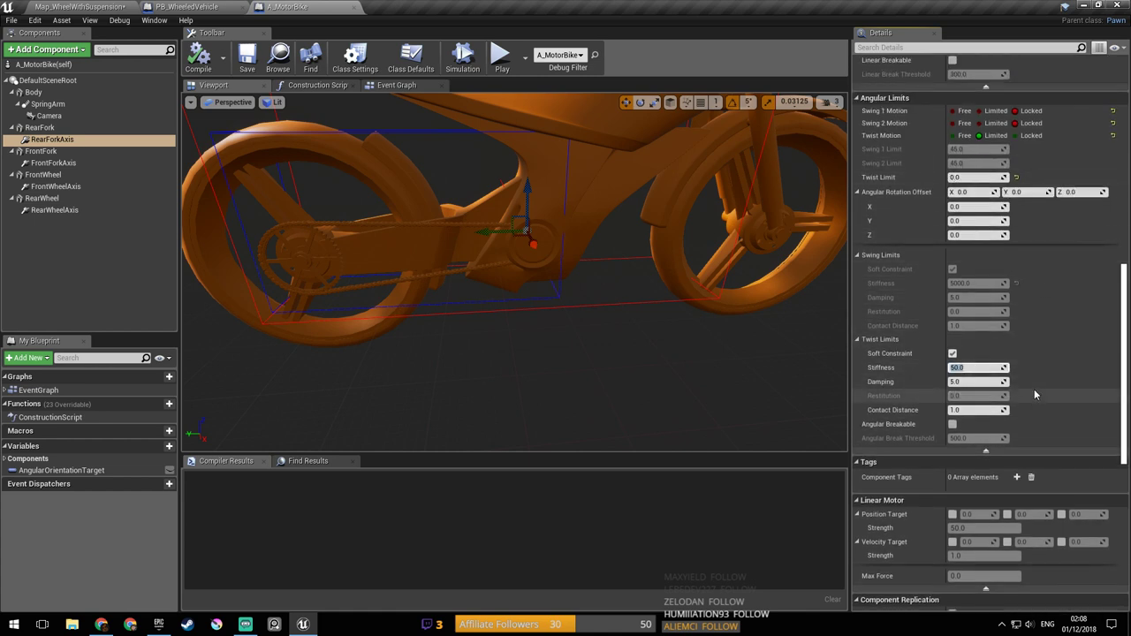
text(10)
key(Return)
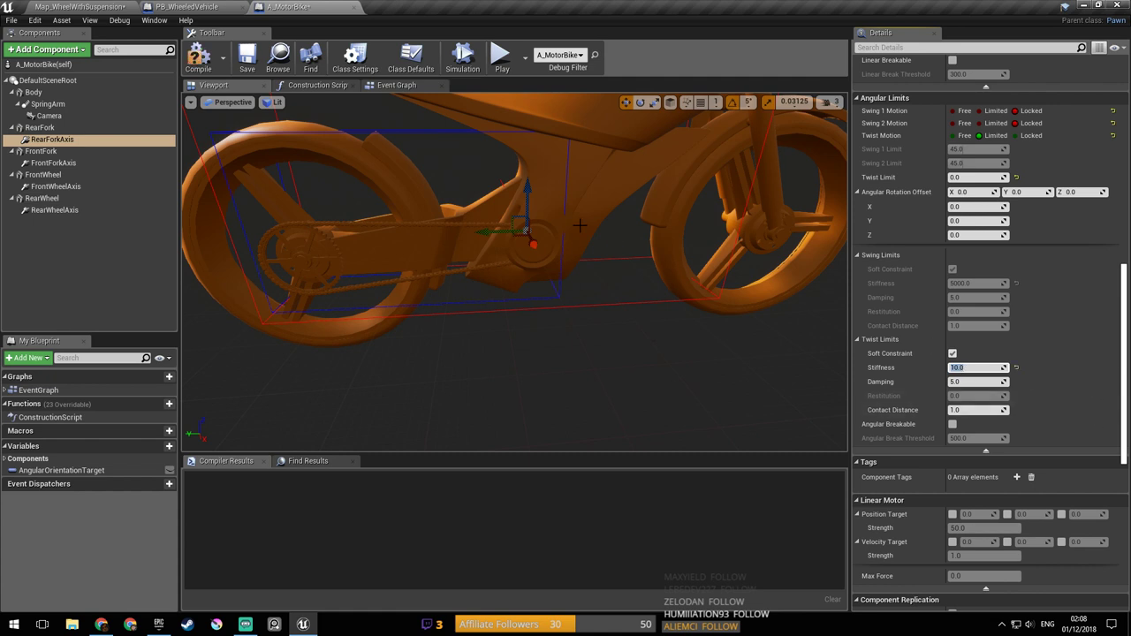
click(198, 57)
click(247, 57)
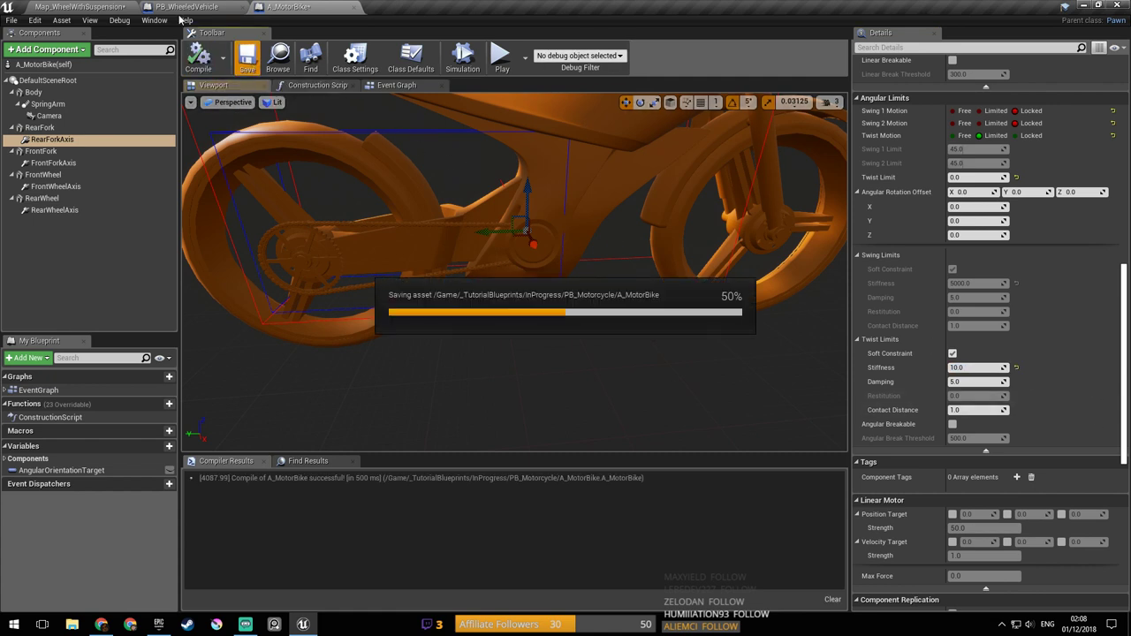
Step: Play-test the motorbike in the Map_WheelWithSuspension level
click(84, 7)
click(546, 51)
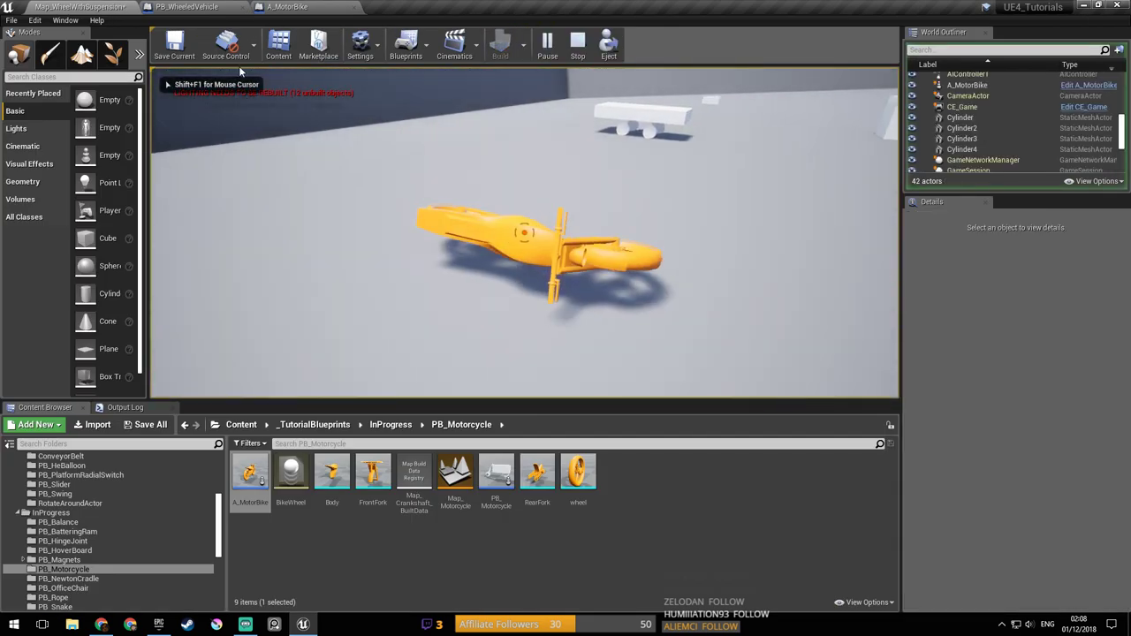
key(Escape)
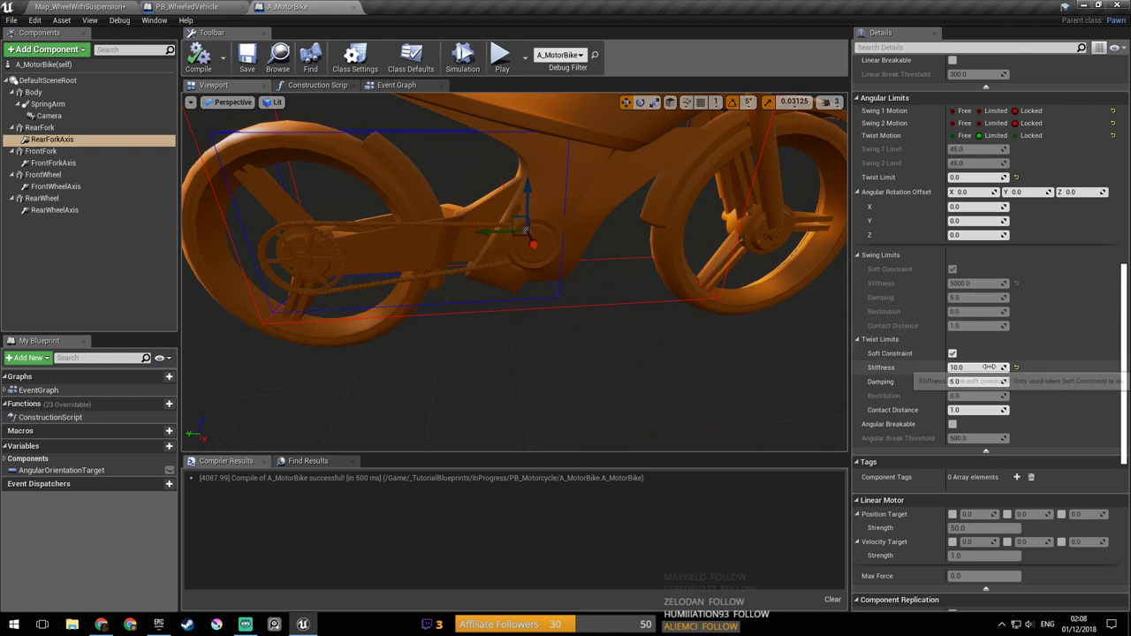
Step: Set the Twist Limits stiffness and damping of RearForkAxis to 1, and compile and save the A_MotorBike blueprint
click(978, 381)
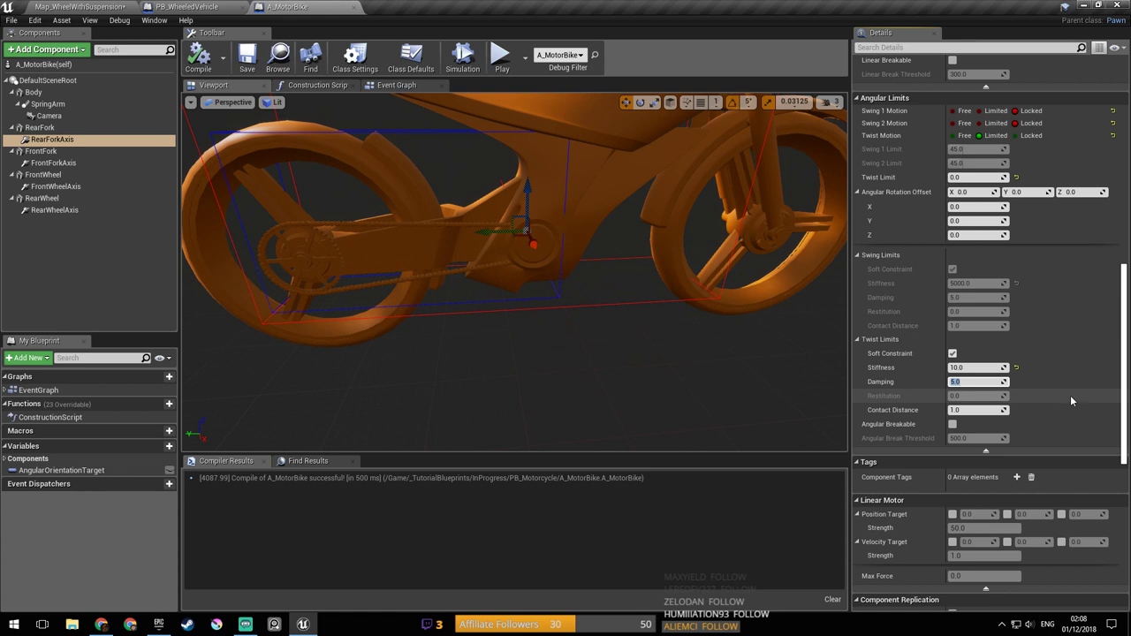
click(979, 368)
text(1)
key(Return)
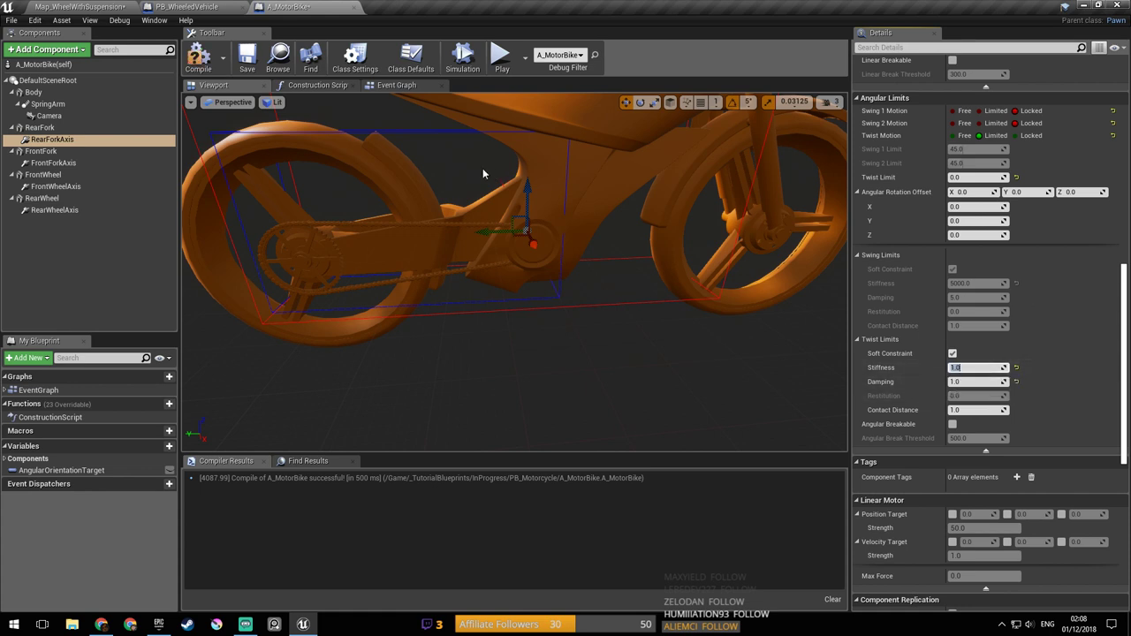
click(198, 58)
click(249, 60)
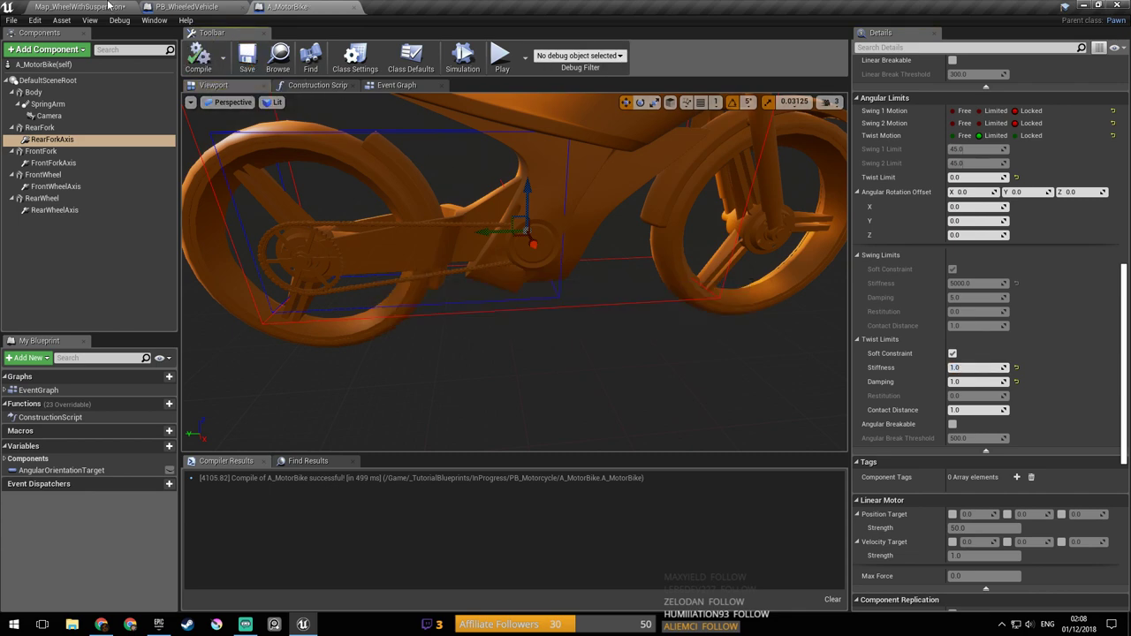
Step: Play-test the level several times to check how the motorbike's rear fork behaves with the softer twist settings
click(99, 7)
click(546, 45)
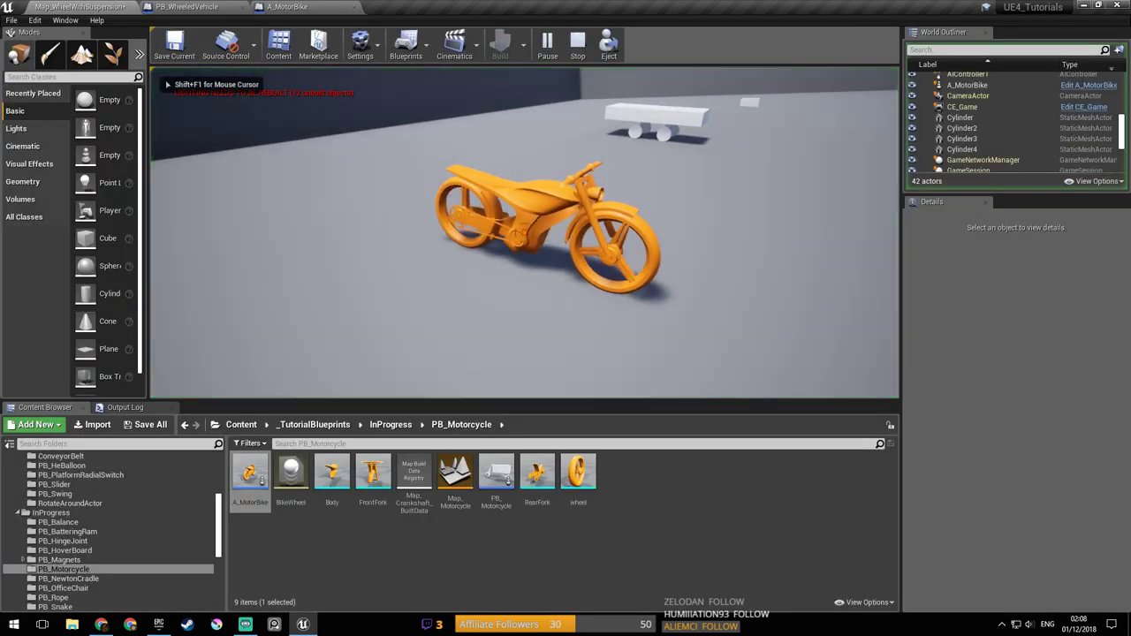
key(Escape)
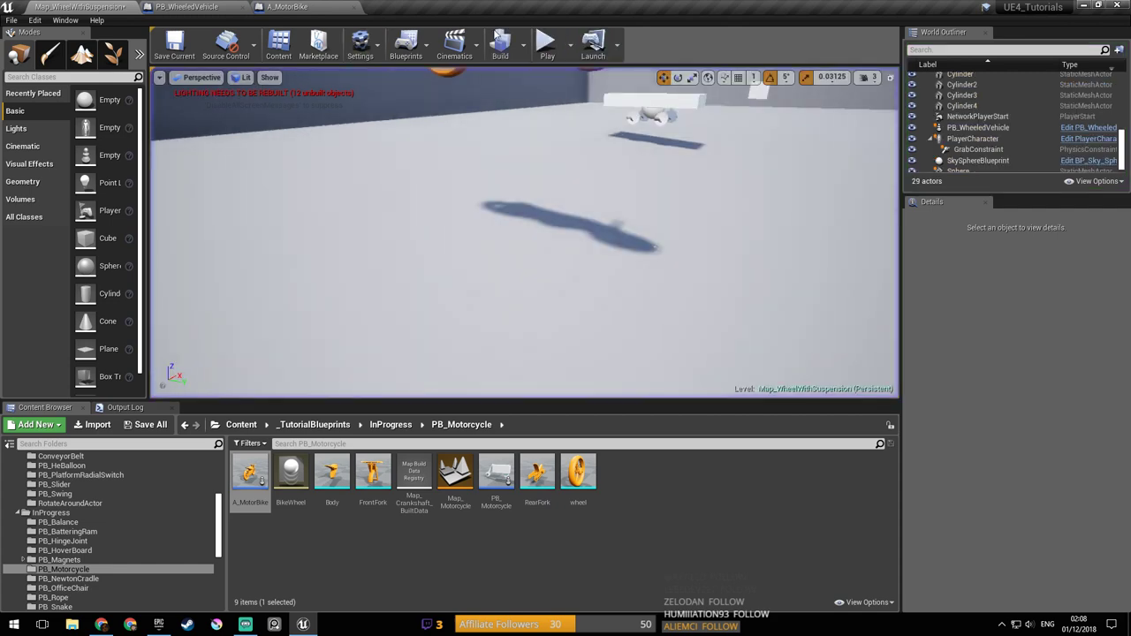
click(548, 40)
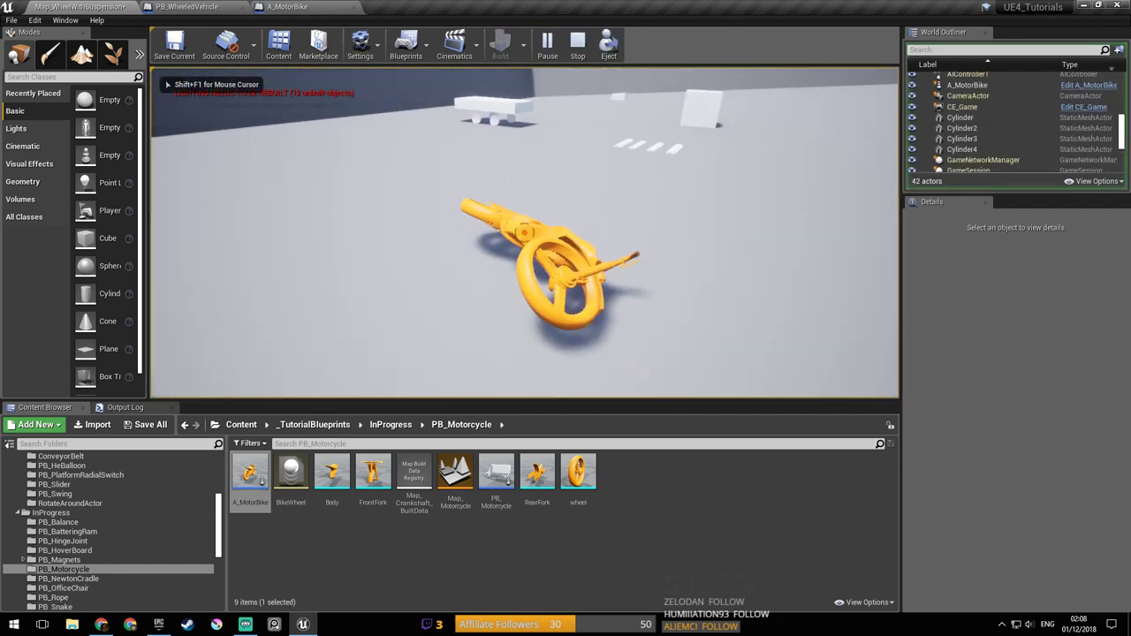
key(Escape)
click(546, 40)
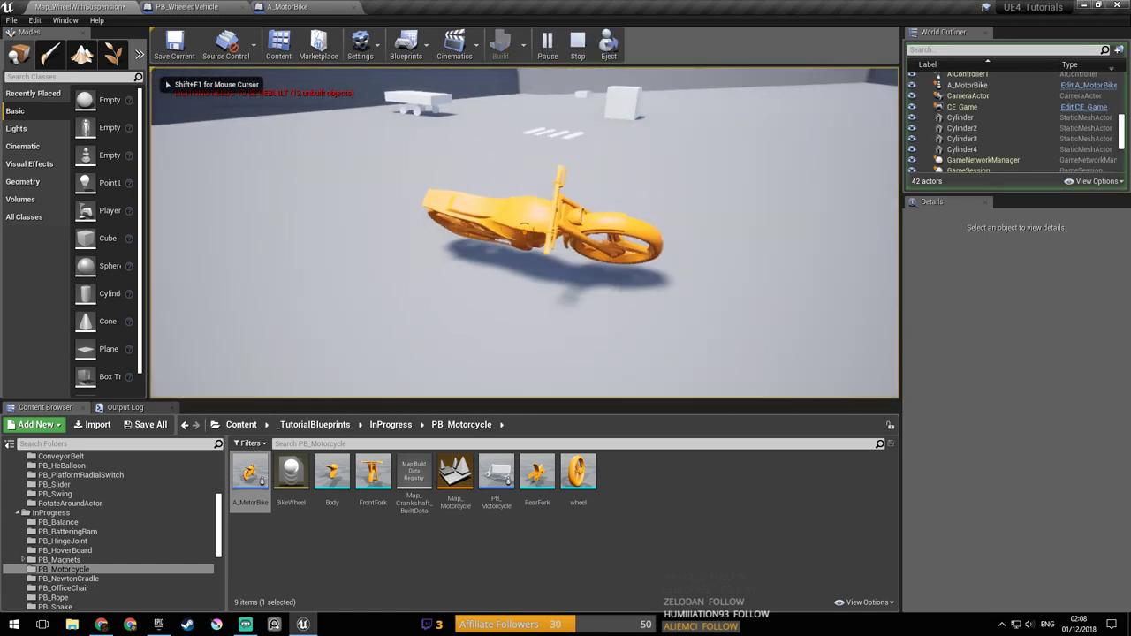
key(Escape)
click(547, 42)
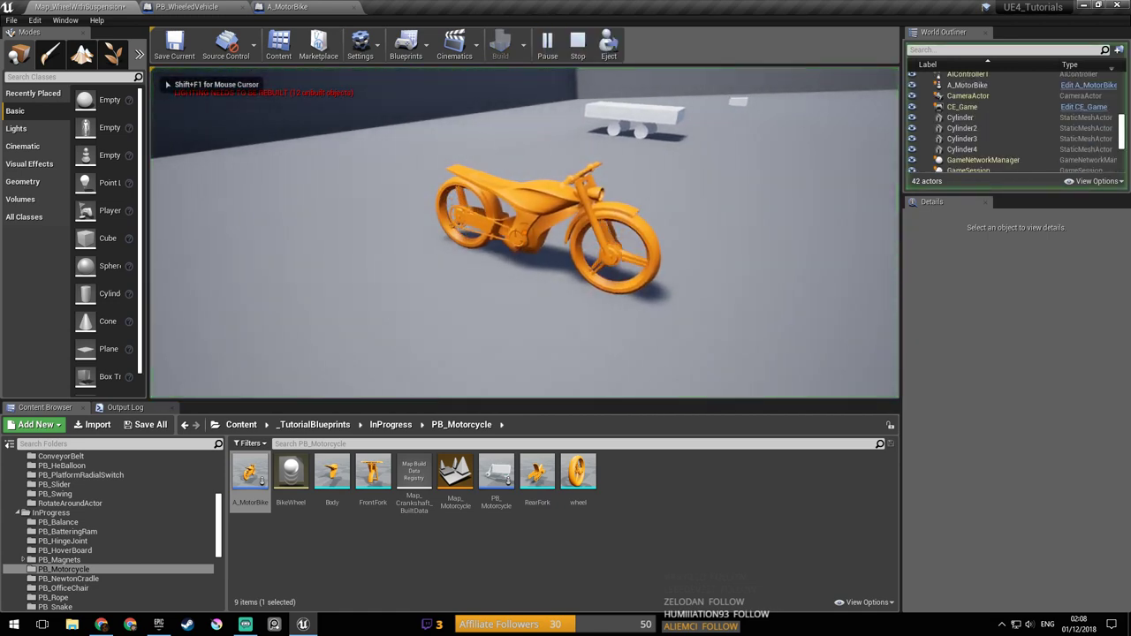
key(Escape)
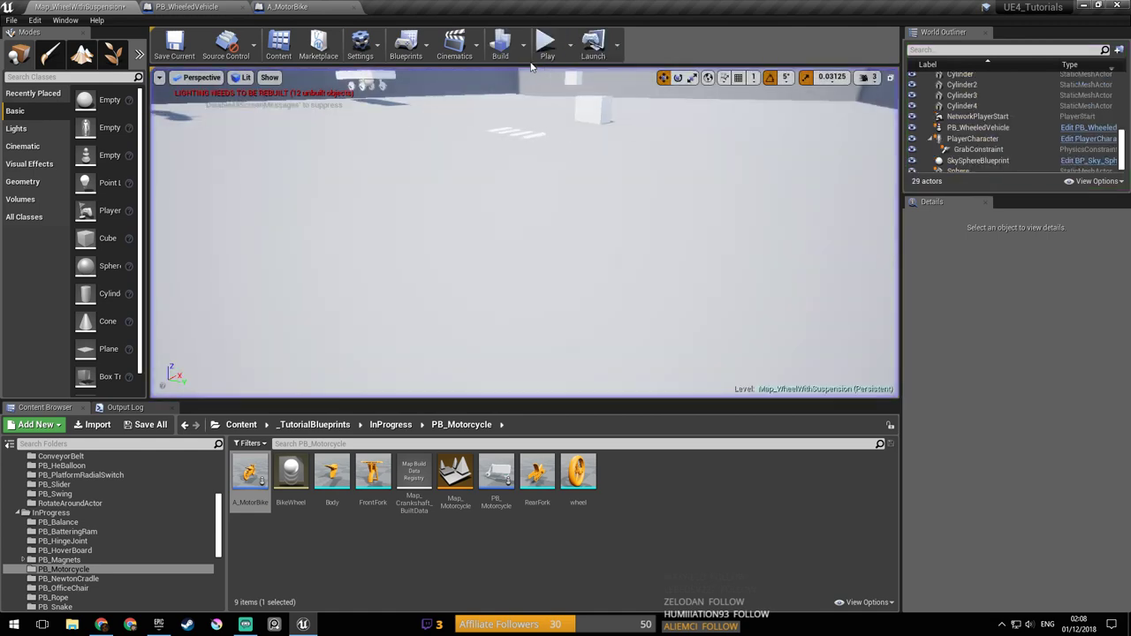
Step: Set the Twist Limits stiffness of RearForkAxis to 5 in A_MotorBike, and compile and save the blueprint
click(209, 7)
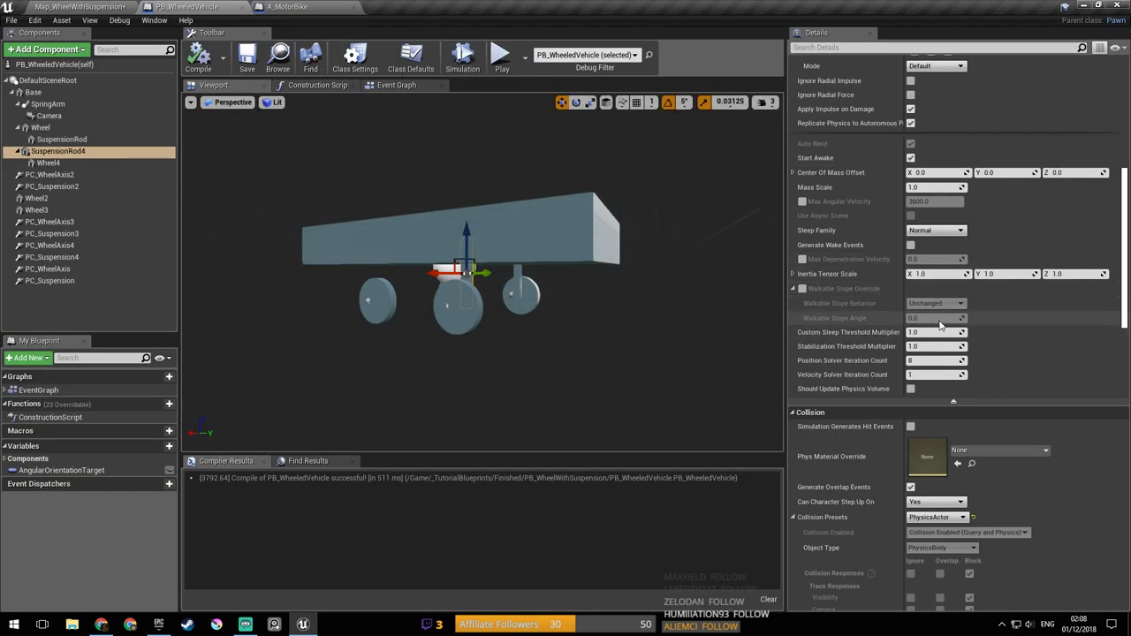
click(347, 9)
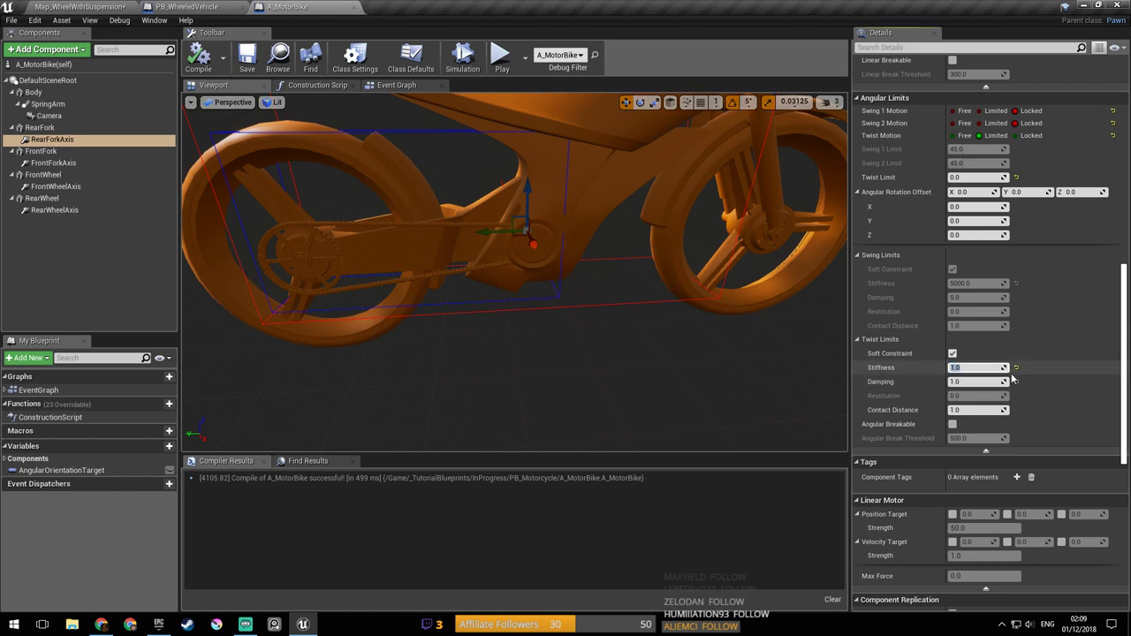
click(247, 60)
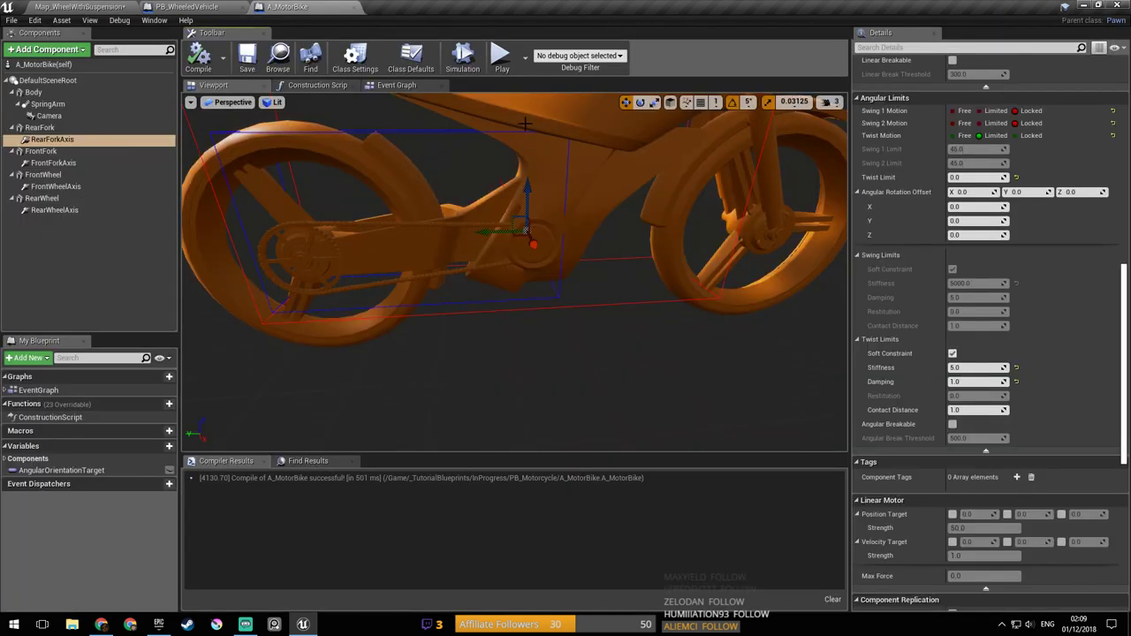
Step: Play-test the level repeatedly to check the motorbike's rear suspension with the adjusted stiffness
click(92, 6)
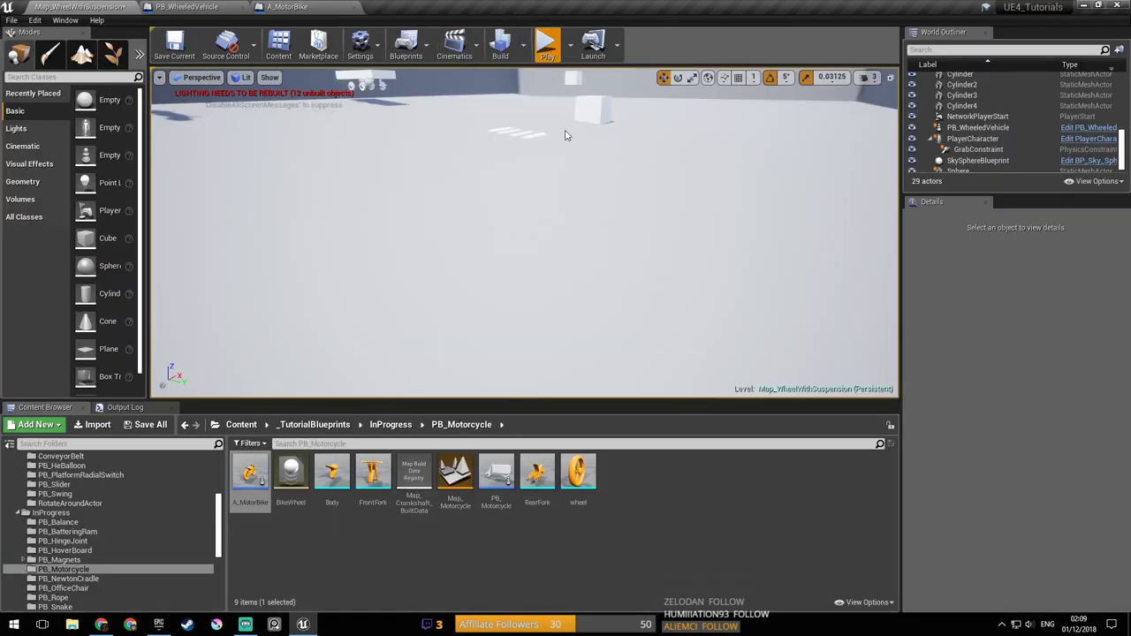
click(547, 45)
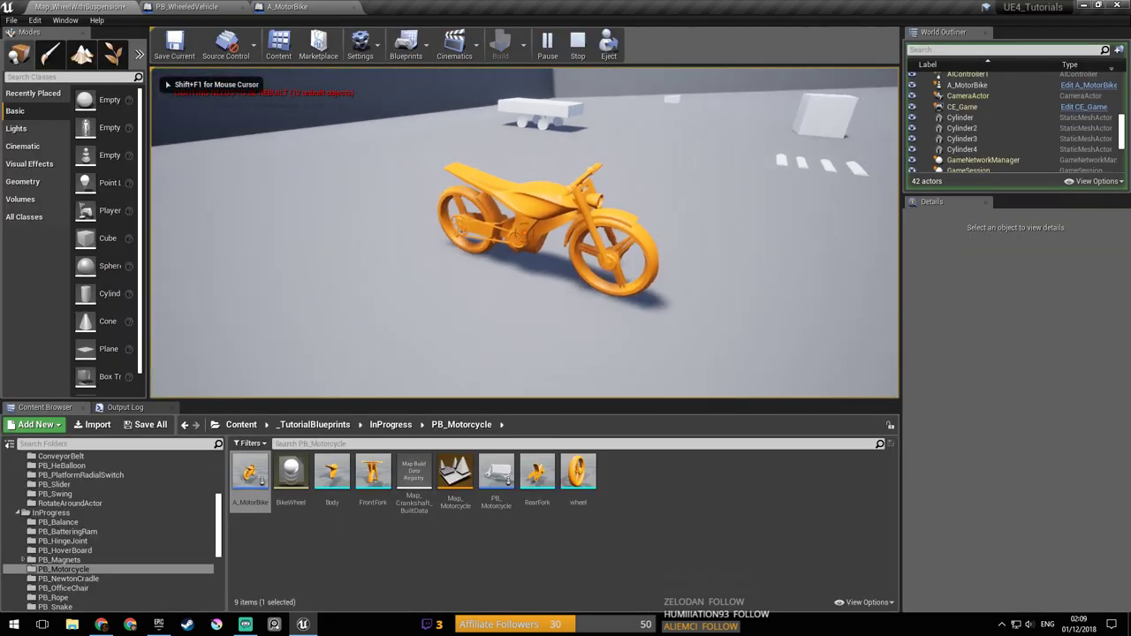
key(Escape)
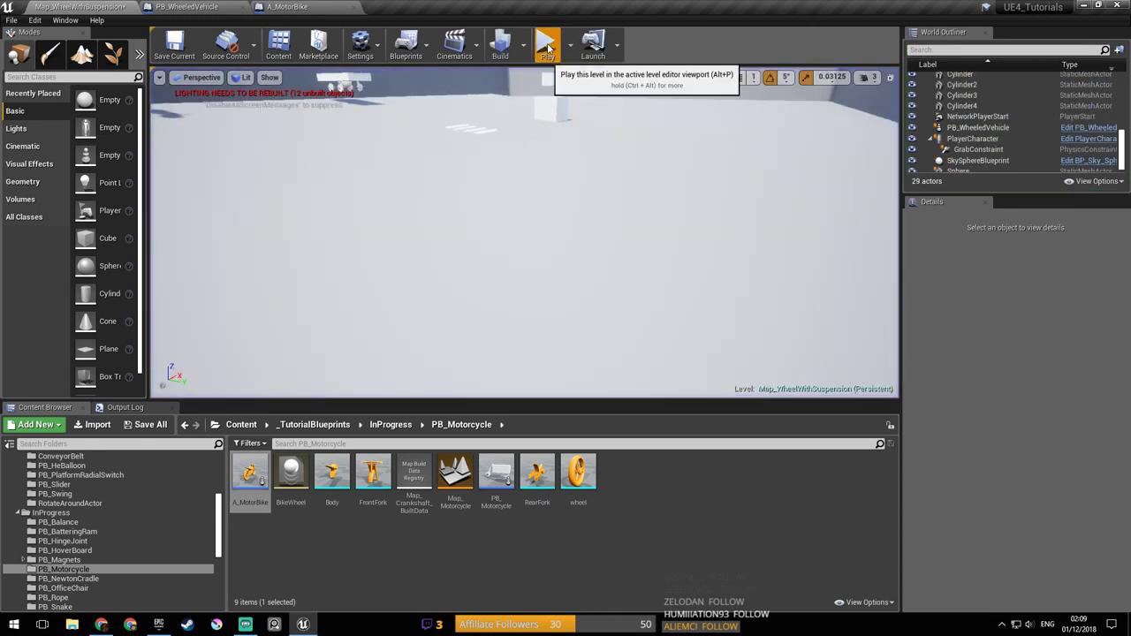
click(547, 46)
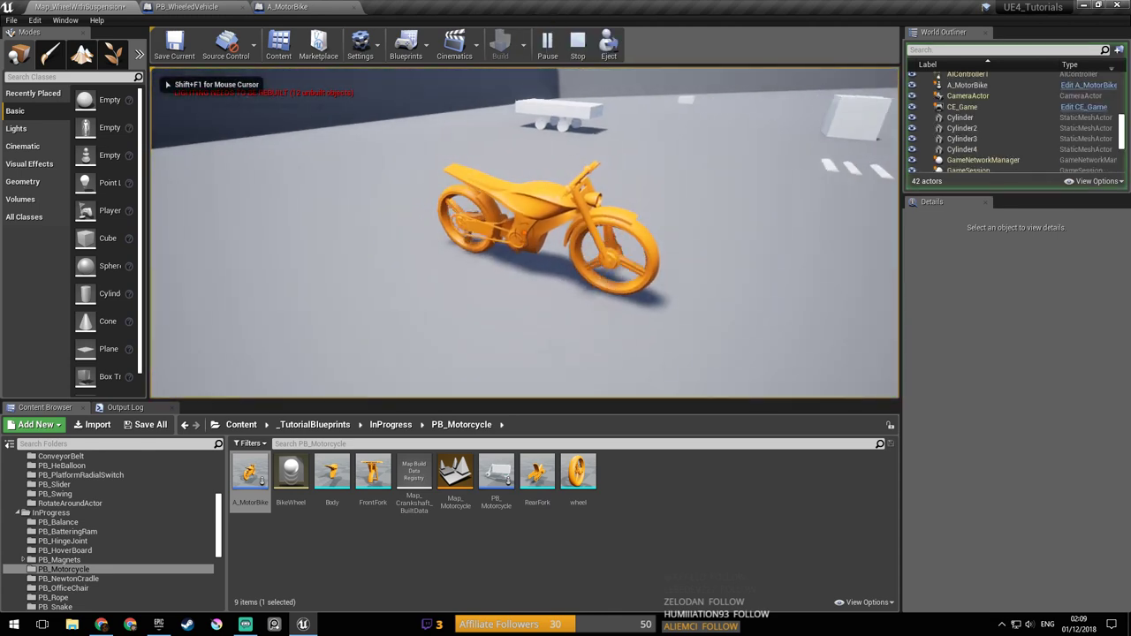
key(Escape)
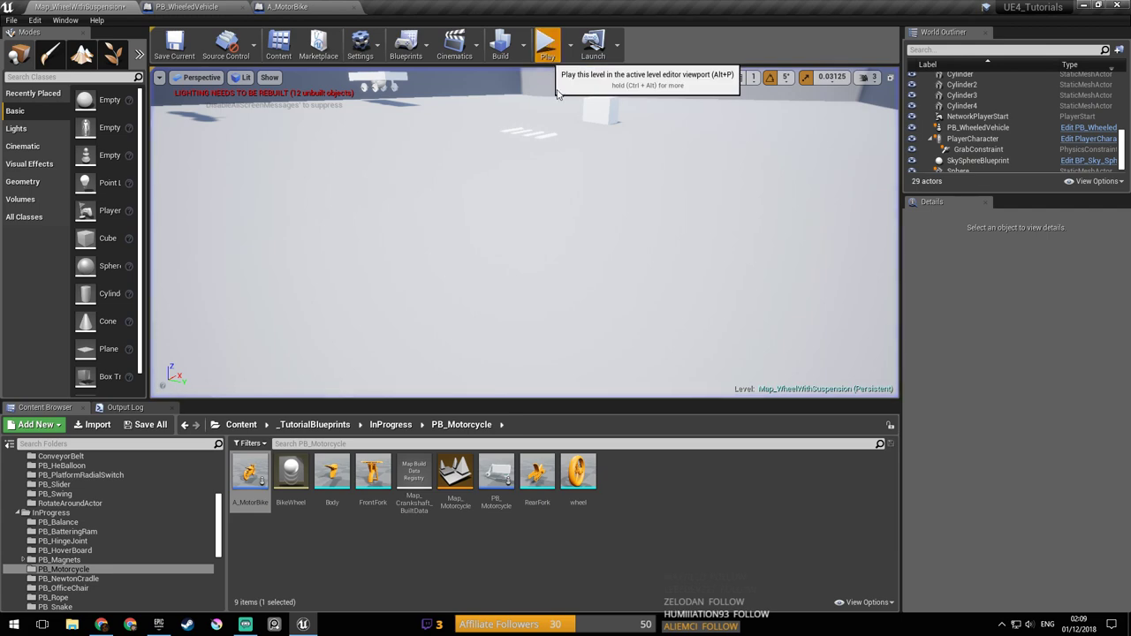
click(548, 49)
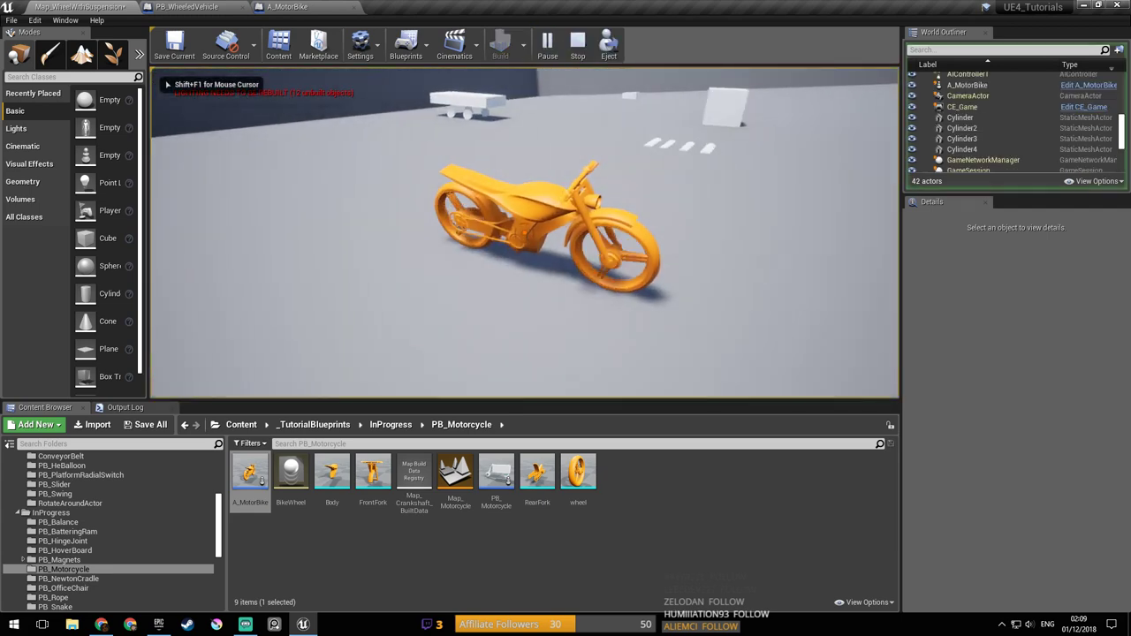
key(Escape)
Step: Examine the motorbike from the side in the level and save the map
right_drag(525, 232, 338, 213)
key(w)
key(w)
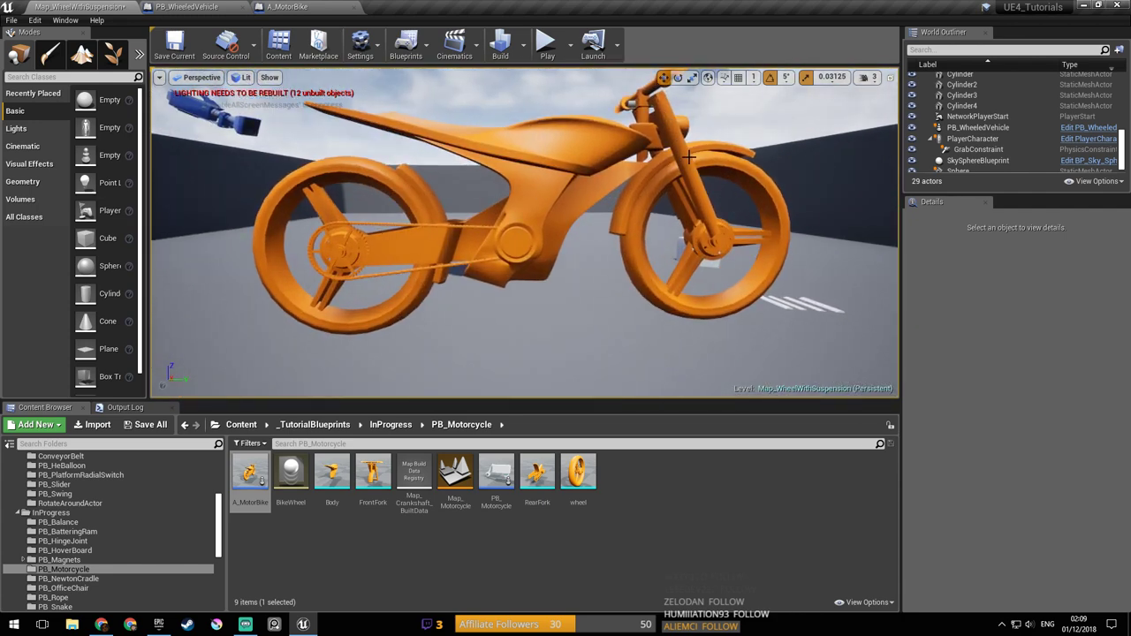
key(s)
right_drag(618, 146, 656, 148)
key(w)
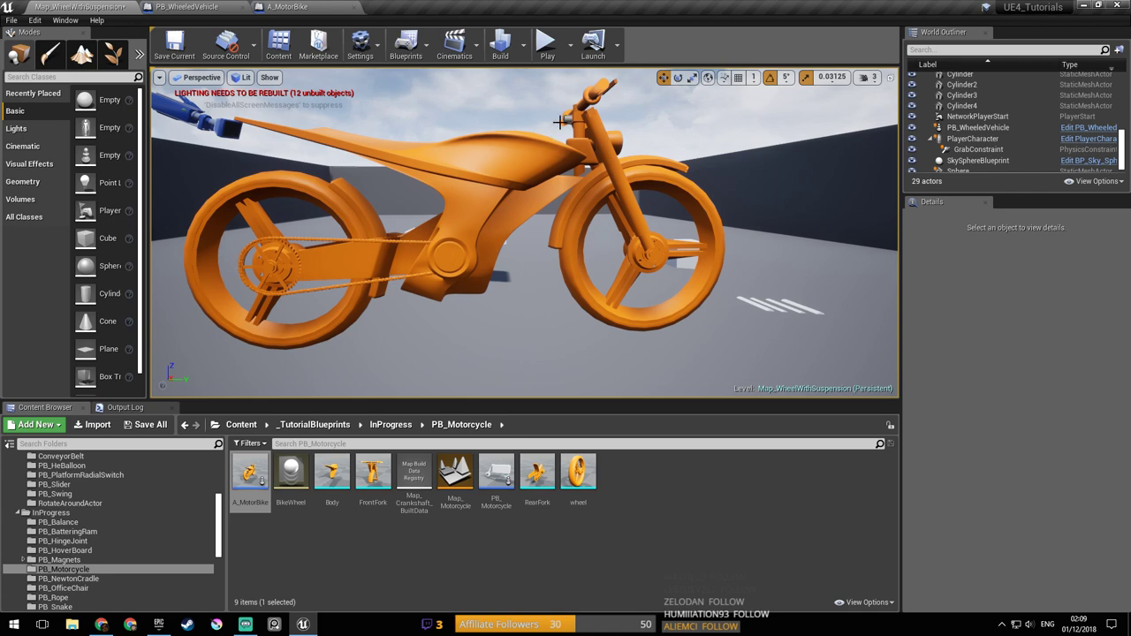
key(ctrl+s)
key(s)
right_drag(640, 241, 612, 216)
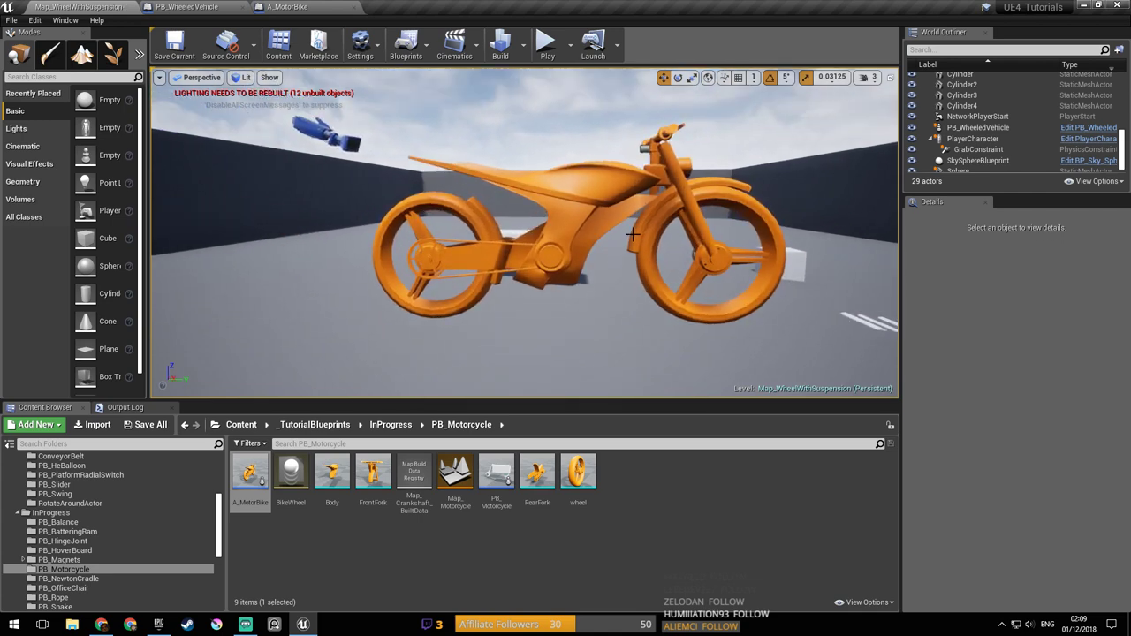
Step: Widen the Wheel4 cylinder in PB_WheeledVehicle by setting its Z scale to 1.0
click(293, 8)
click(187, 6)
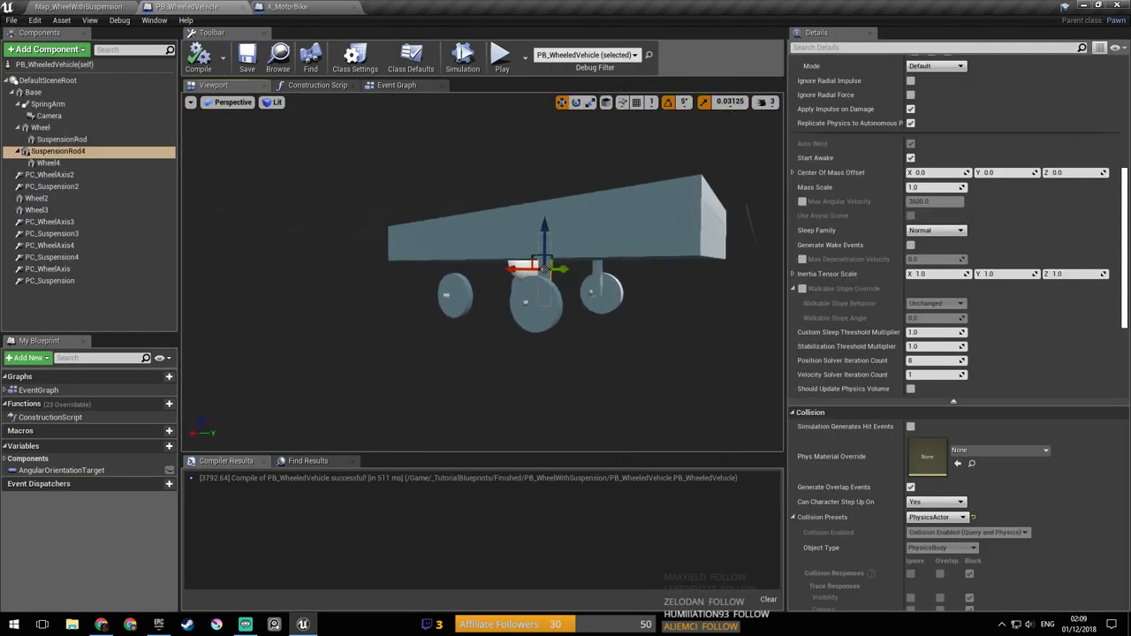
scroll(549, 265, up, 3)
click(519, 305)
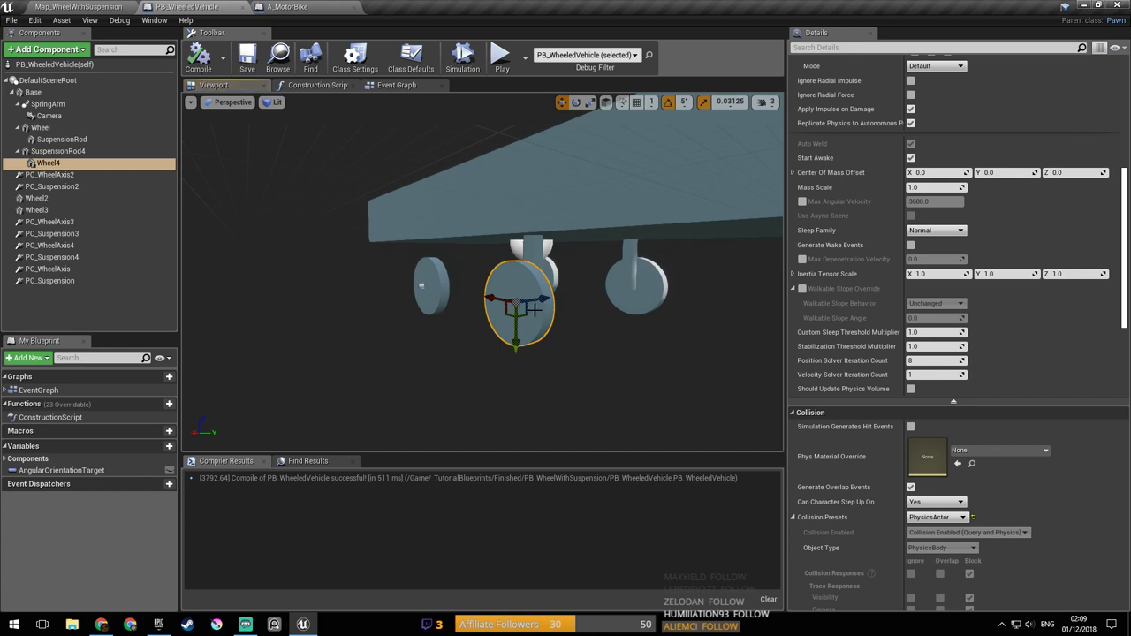
key(s)
right_drag(535, 310, 529, 321)
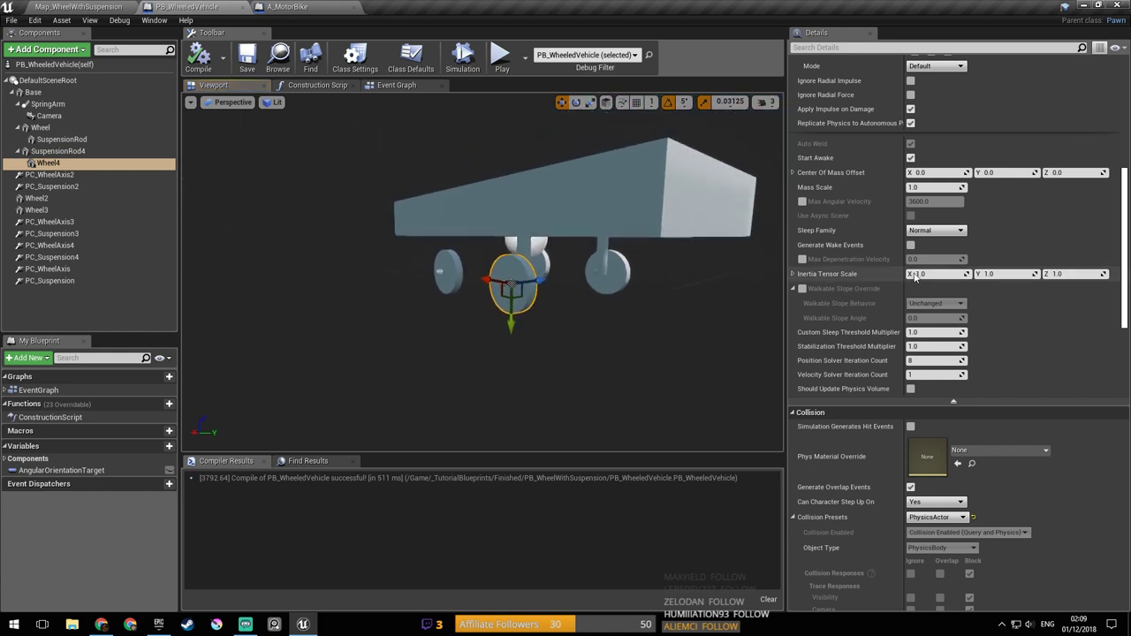
drag(1125, 256, 1126, 146)
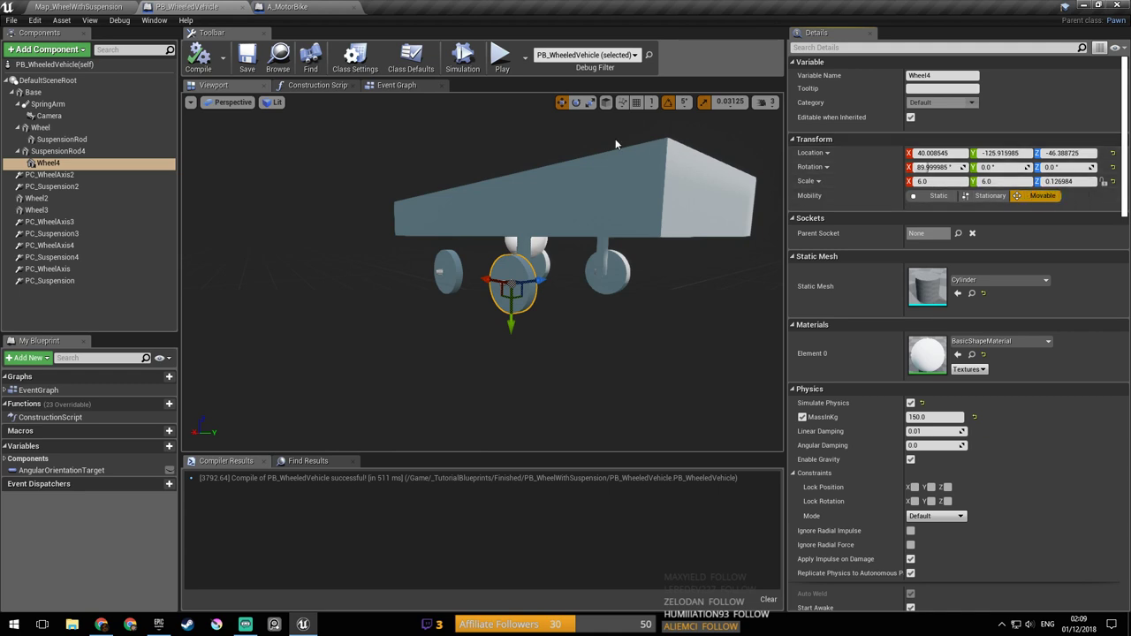
click(591, 103)
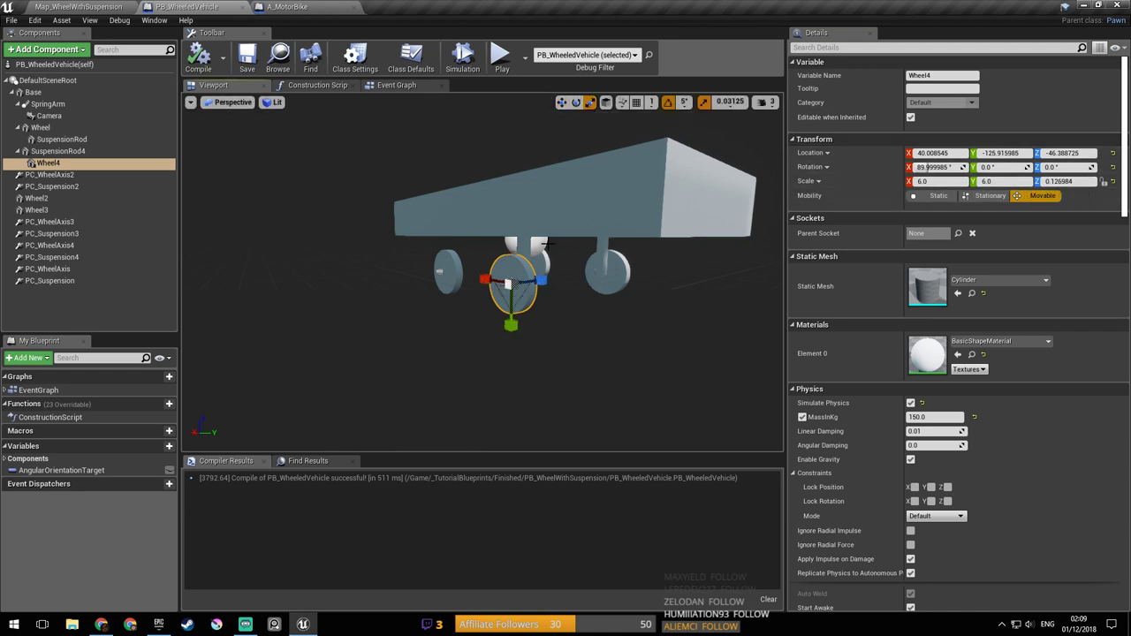
drag(544, 283, 588, 279)
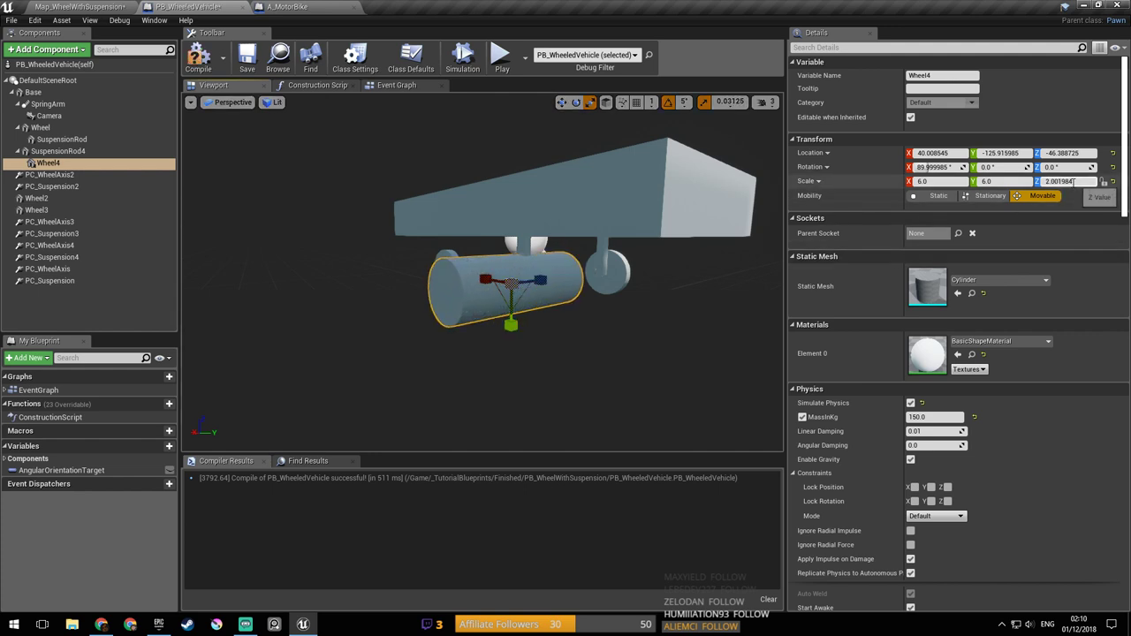
key(Return)
Step: Try a Y scale of 1 on the Wheel4 cylinder and undo the change
click(1022, 180)
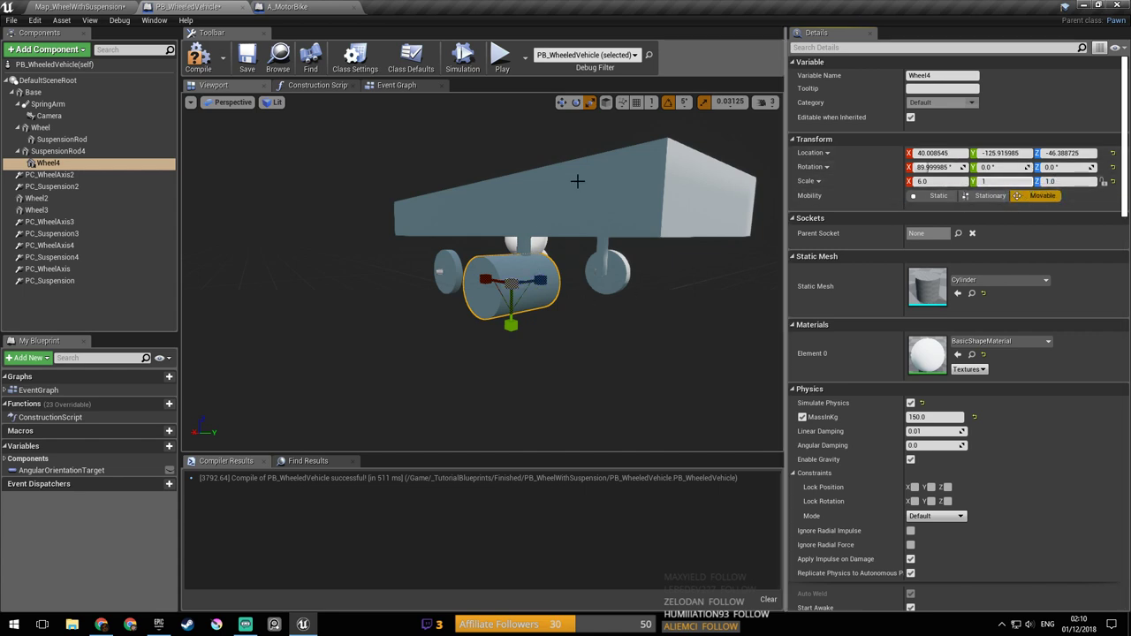
click(1081, 181)
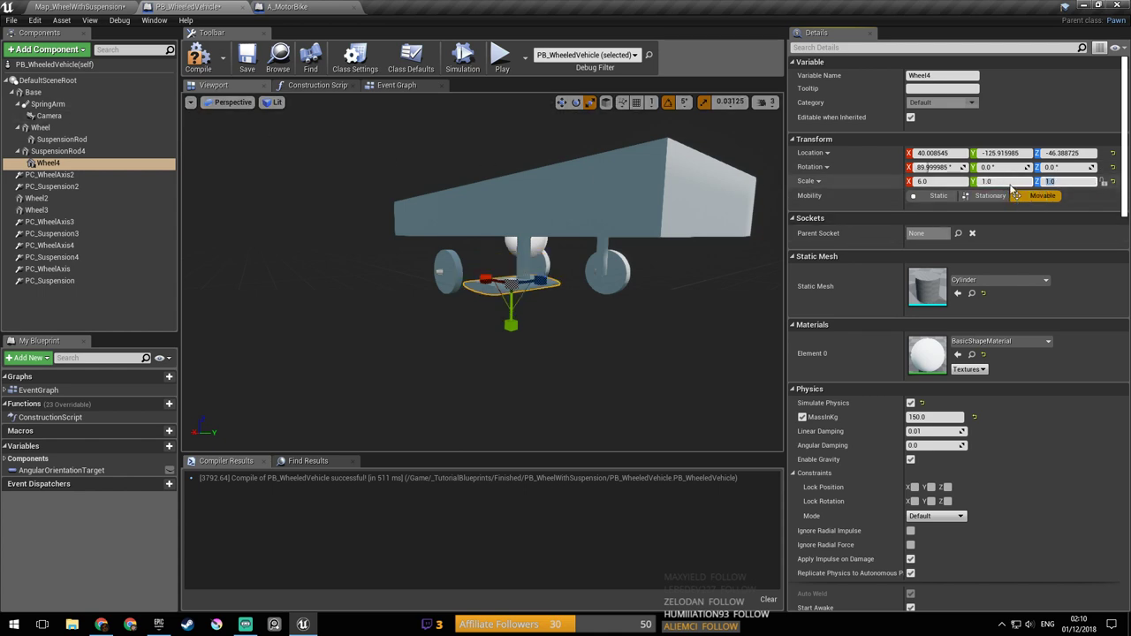
key(ctrl+z)
click(465, 289)
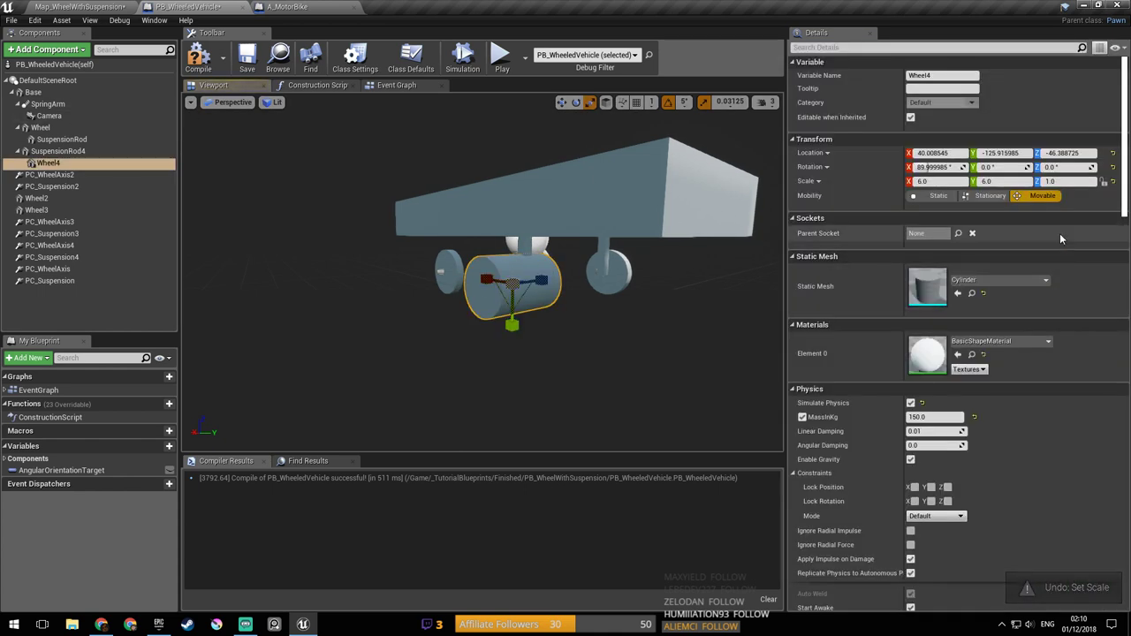
Step: Compile PB_WheeledVehicle and play-test the level briefly with the widened wheel
click(198, 57)
click(80, 6)
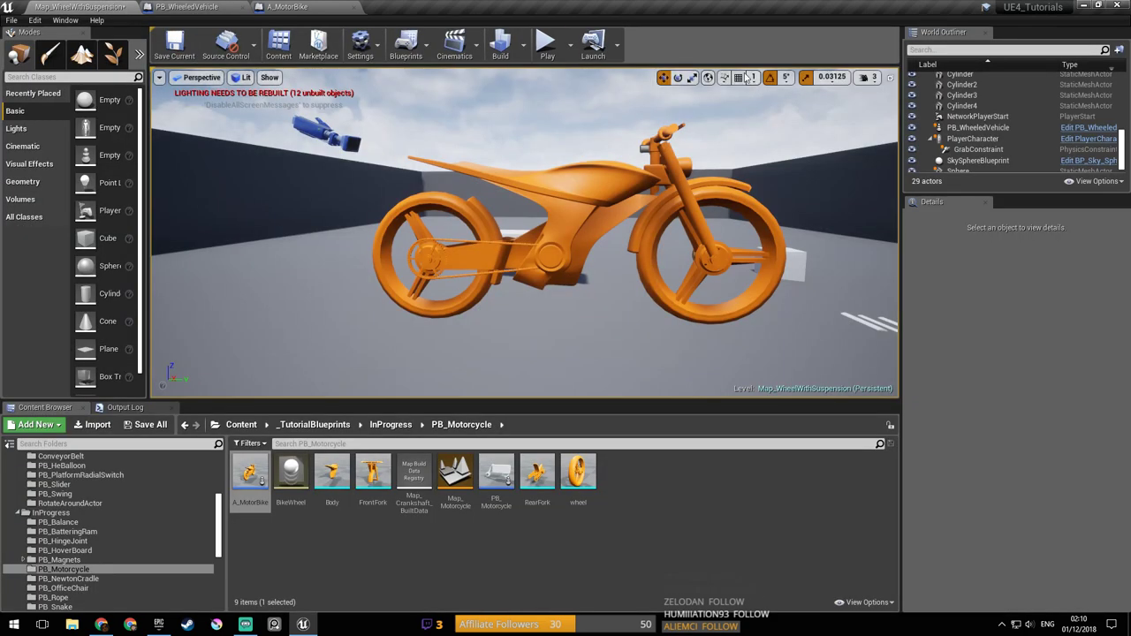
click(559, 49)
key(Escape)
Step: Inspect the motorbike in the level from several distances and angles, and save Map_WheelWithSuspension
mouse_move(571, 107)
right_down()
mouse_move(619, 159)
mouse_move(565, 97)
right_up()
key(w)
right_drag(566, 229, 553, 151)
key(ctrl+s)
key(s)
key(w)
mouse_move(301, 239)
right_down()
mouse_move(305, 279)
mouse_move(291, 278)
mouse_move(305, 243)
right_up()
key(w)
right_drag(525, 188, 589, 217)
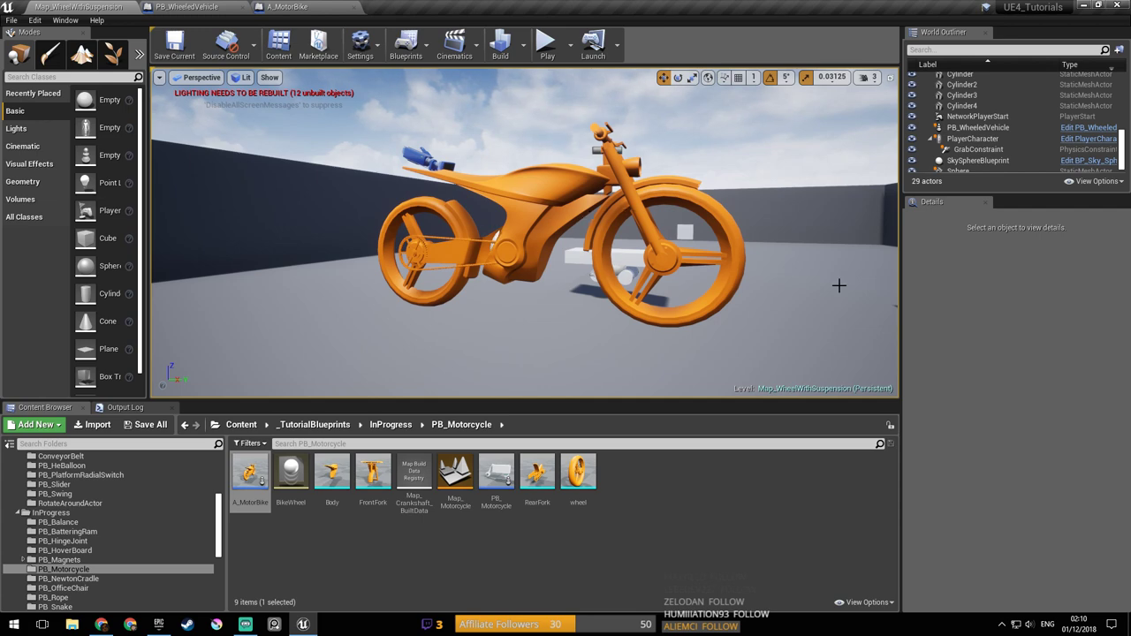
scroll(747, 249, up, 2)
key(ctrl+s)
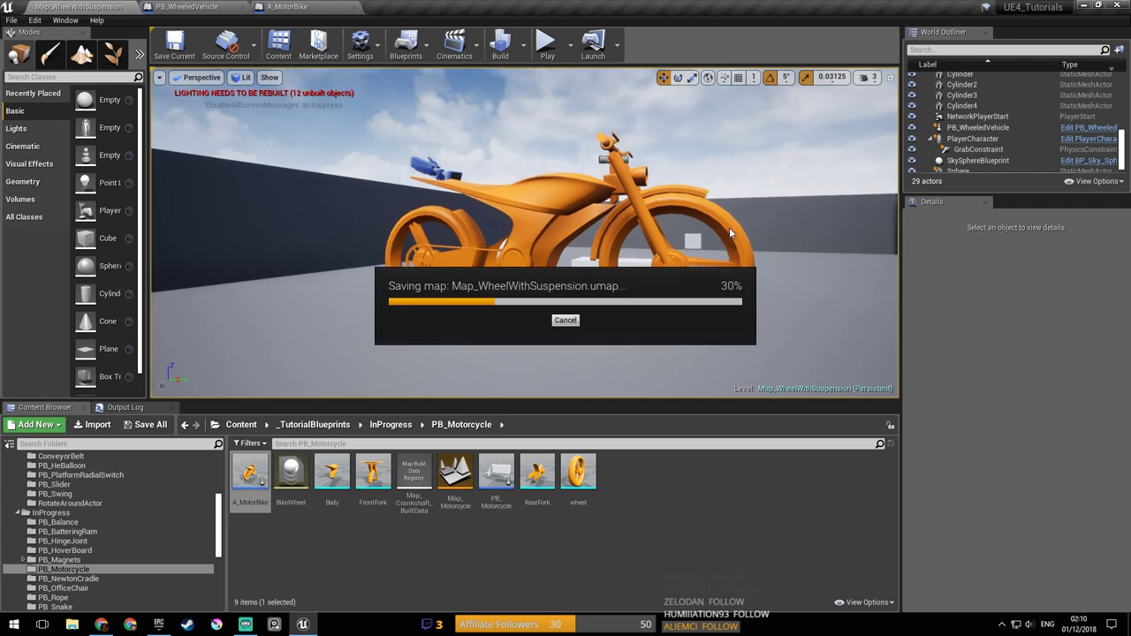
Step: Examine the motorbike's front wheel, fork and frame up close in the level, and save the map again
key(a)
right_drag(749, 227, 778, 231)
key(w)
key(s)
key(d)
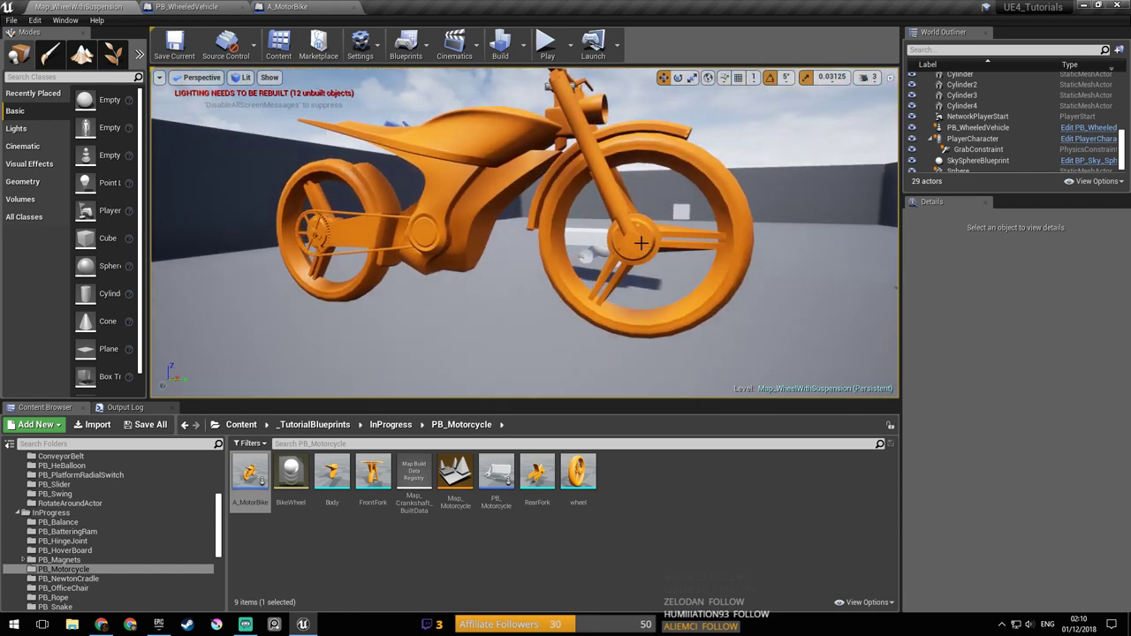
right_drag(595, 210, 555, 210)
key(ctrl+s)
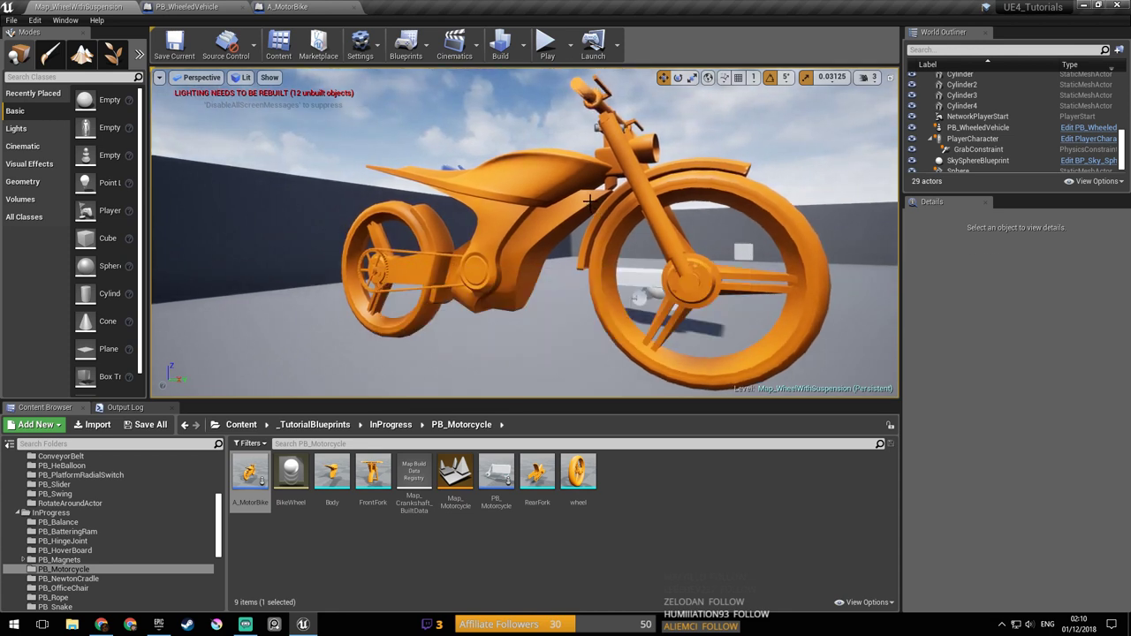
Step: Set Auto Possess Player to Disabled on A_MotorBike and to Player 0 on PB_WheeledVehicle
right_drag(590, 201, 703, 203)
right_drag(513, 182, 556, 233)
click(609, 237)
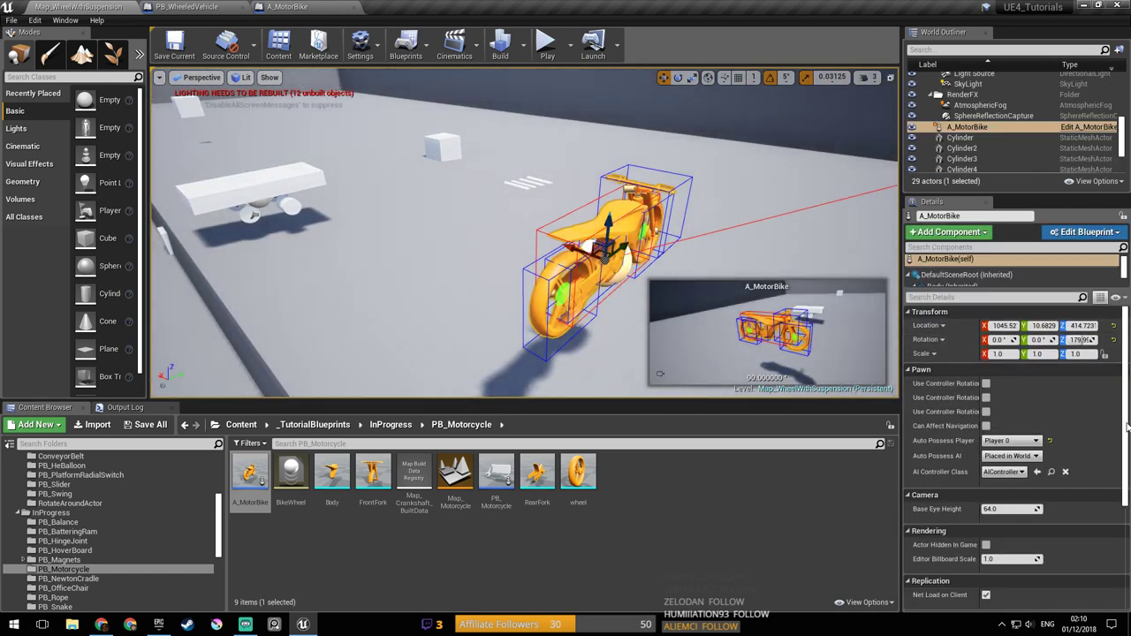
click(997, 445)
click(1003, 453)
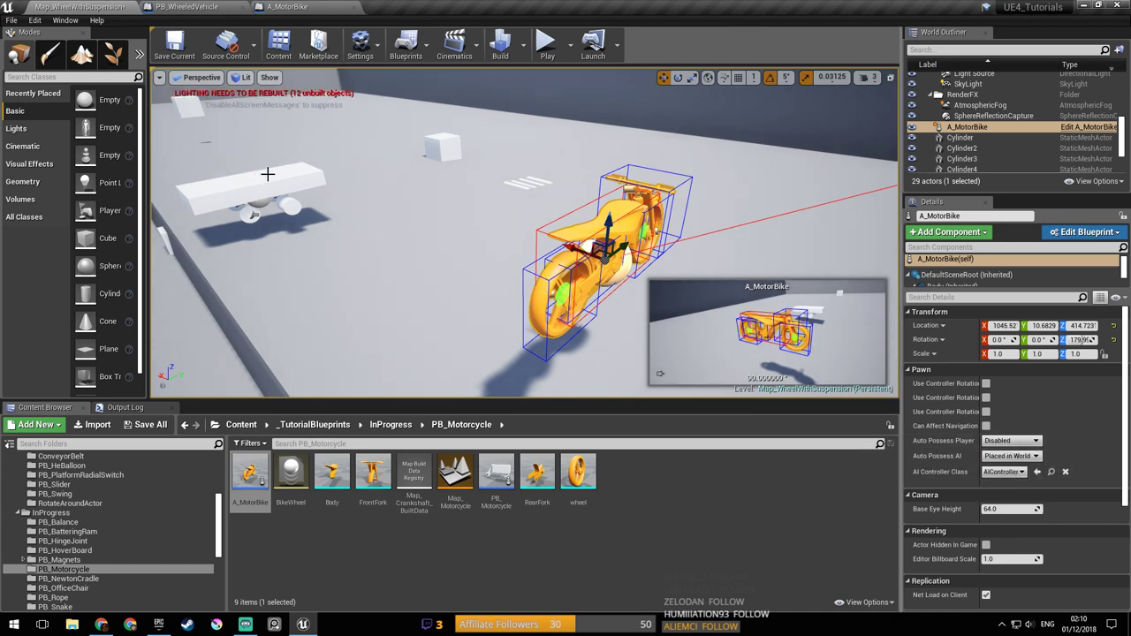
click(265, 186)
click(1016, 457)
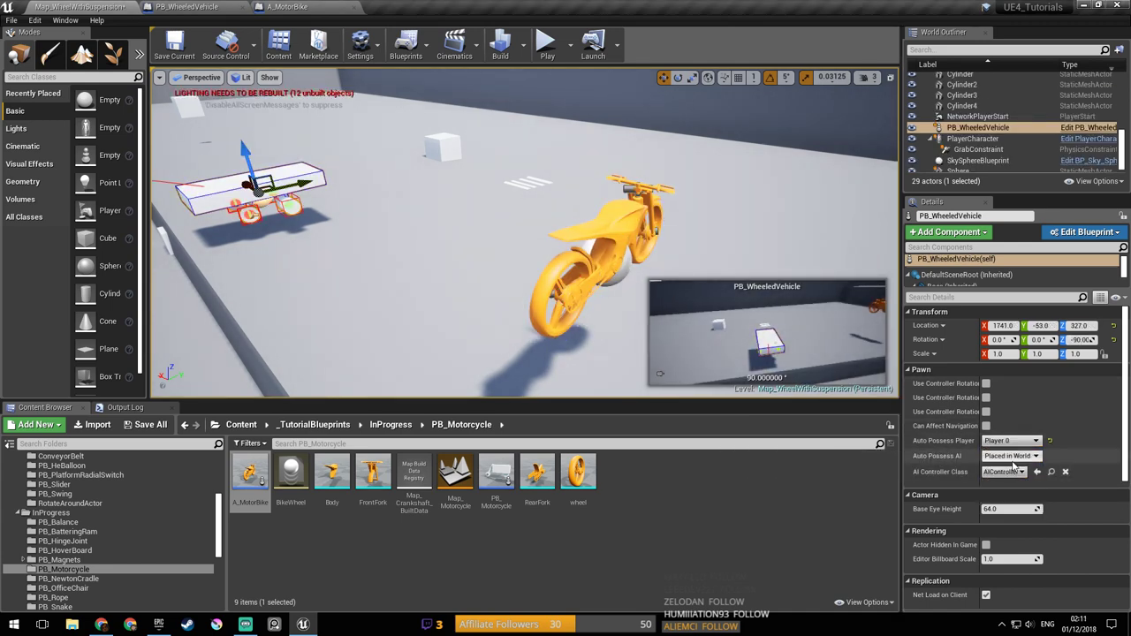
Step: Play-test the level briefly while possessing the wheeled vehicle, and stop the session
click(547, 44)
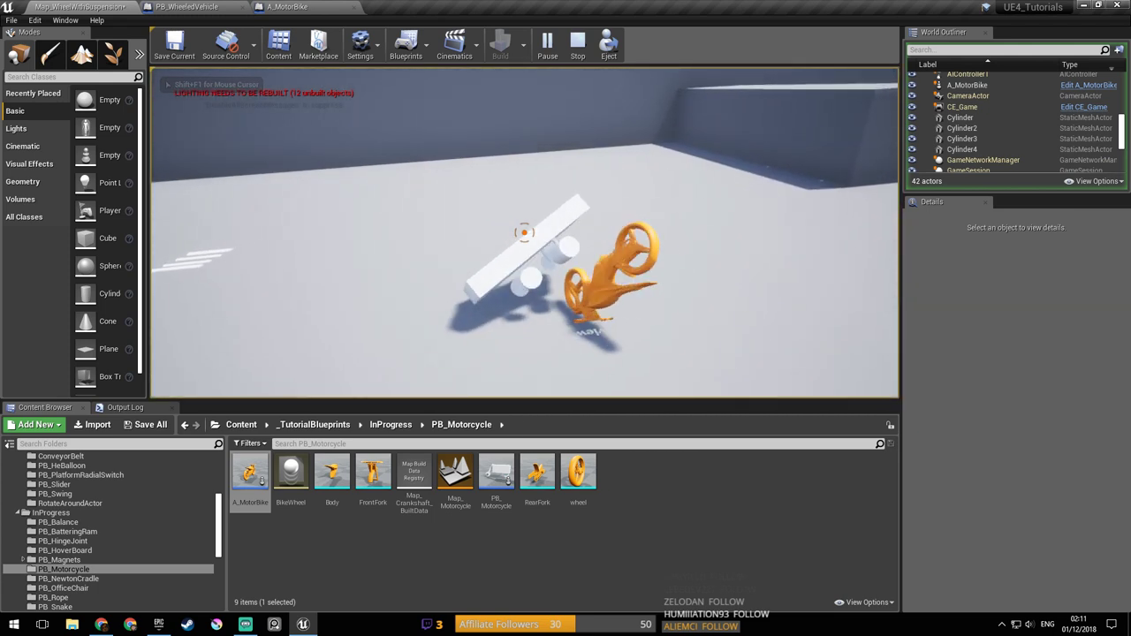
key(Escape)
click(322, 12)
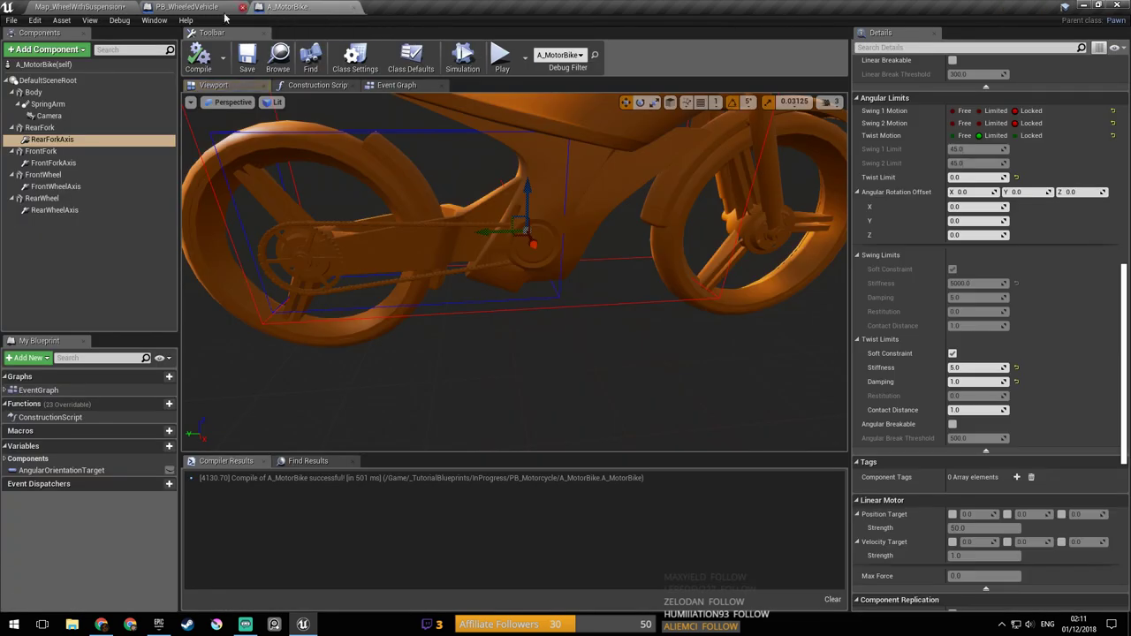
Step: Try a Z scale of 1 on the Wheel cylinder in PB_WheeledVehicle and undo the change
click(206, 7)
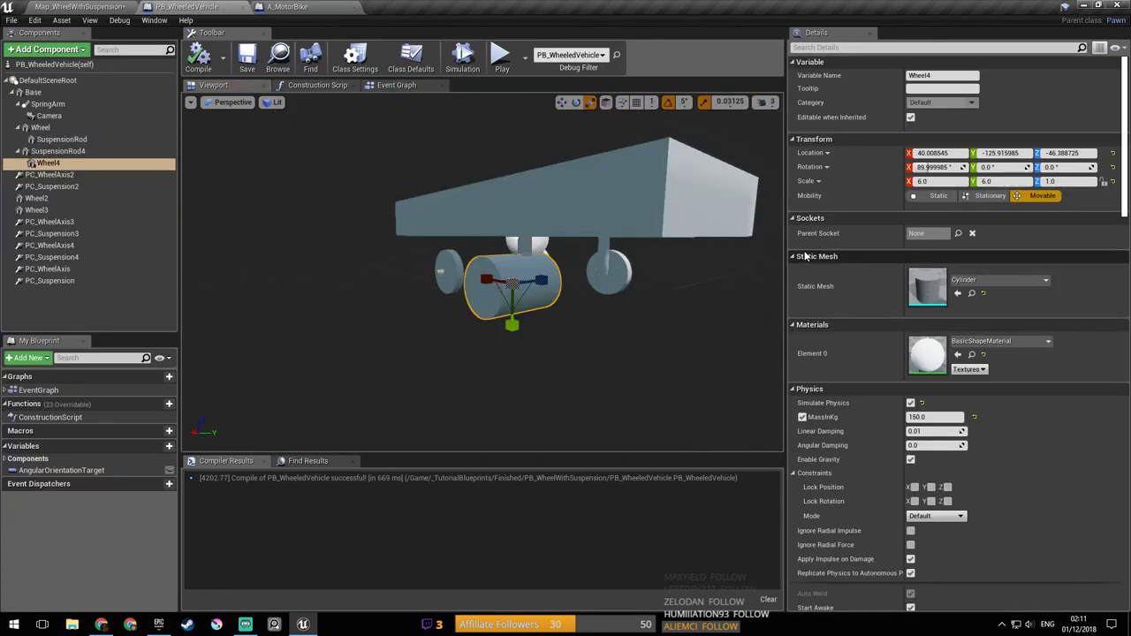
click(634, 273)
key(f)
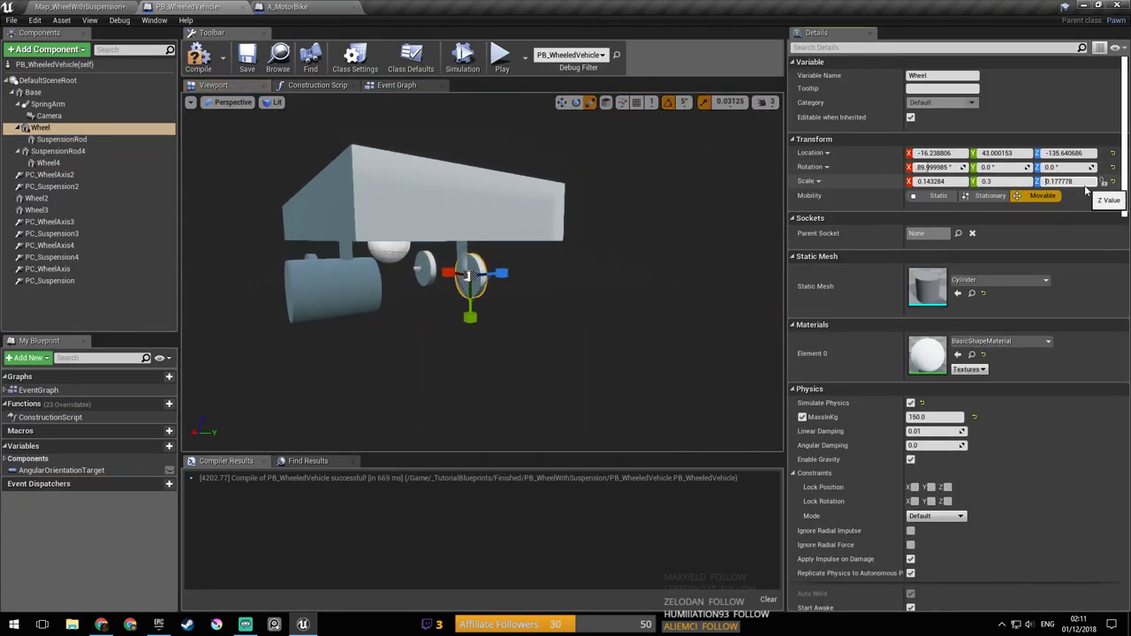
text(1)
key(Return)
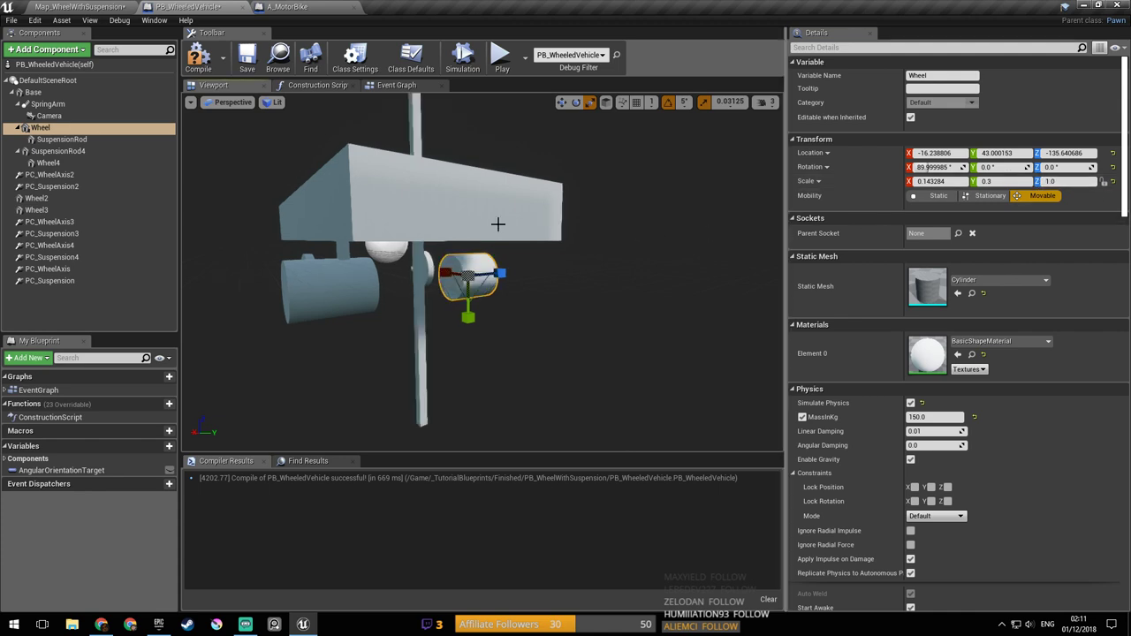
right_drag(347, 164, 460, 226)
key(ctrl+z)
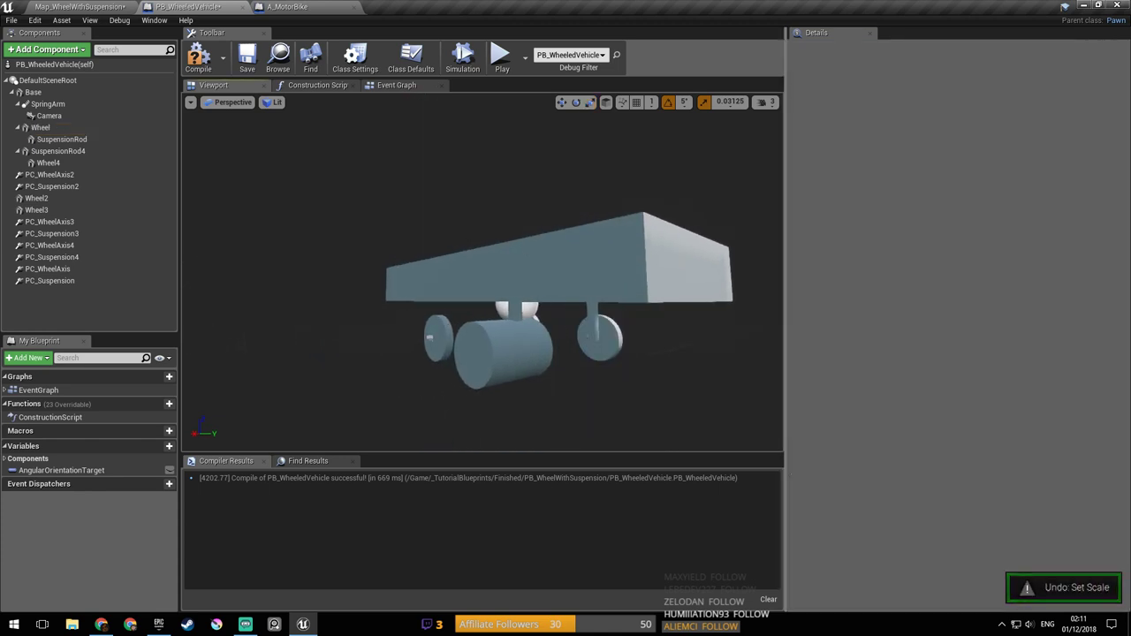
Step: Retry the Z scale of 1 on the Wheel cylinder, check its attached rod, and undo the scaling again
right_drag(524, 245, 468, 247)
click(437, 331)
key(f)
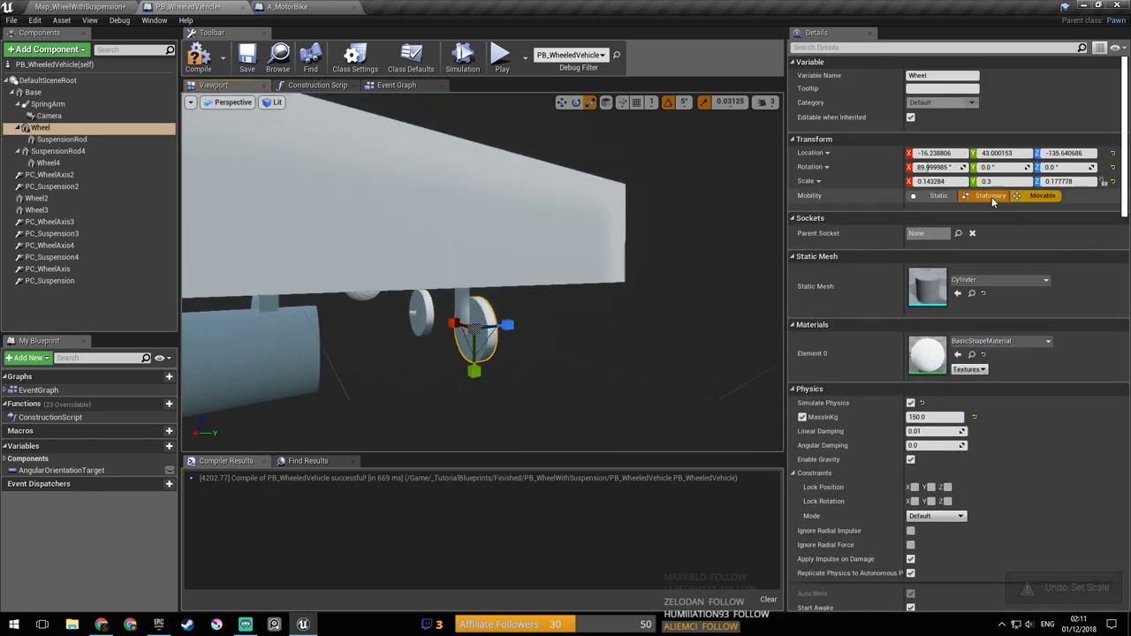
click(1080, 182)
text(1)
key(s)
mouse_move(562, 311)
right_down()
mouse_move(543, 301)
mouse_move(560, 311)
right_up()
key(ctrl+z)
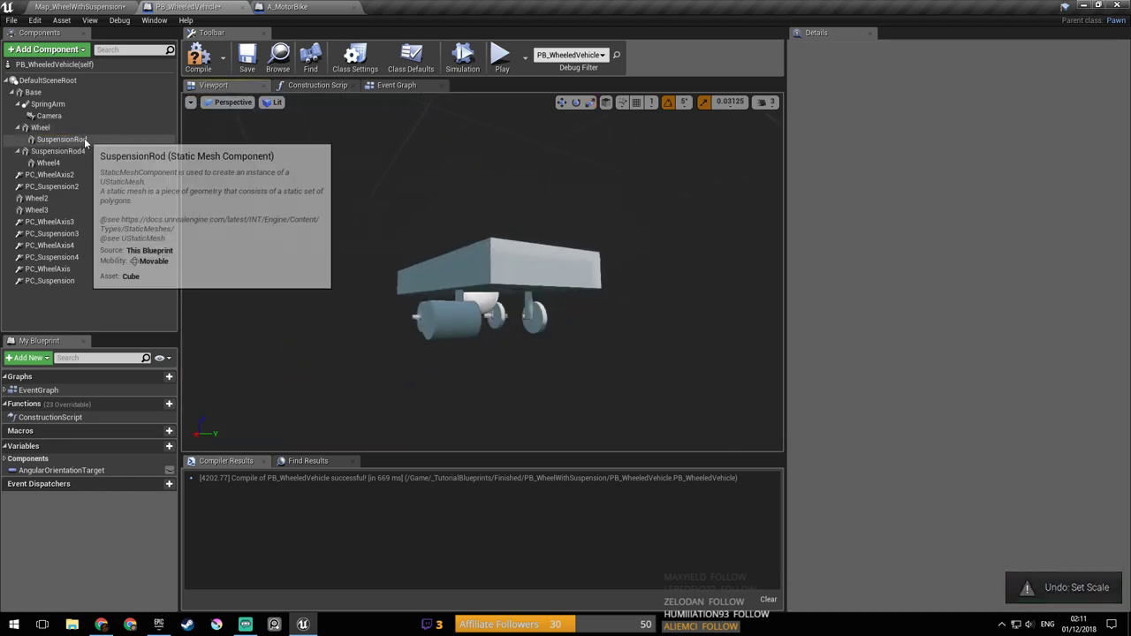
Step: Reparent the components so that SuspensionRod sits directly under Base and Wheel is nested under SuspensionRod
click(84, 141)
click(89, 163)
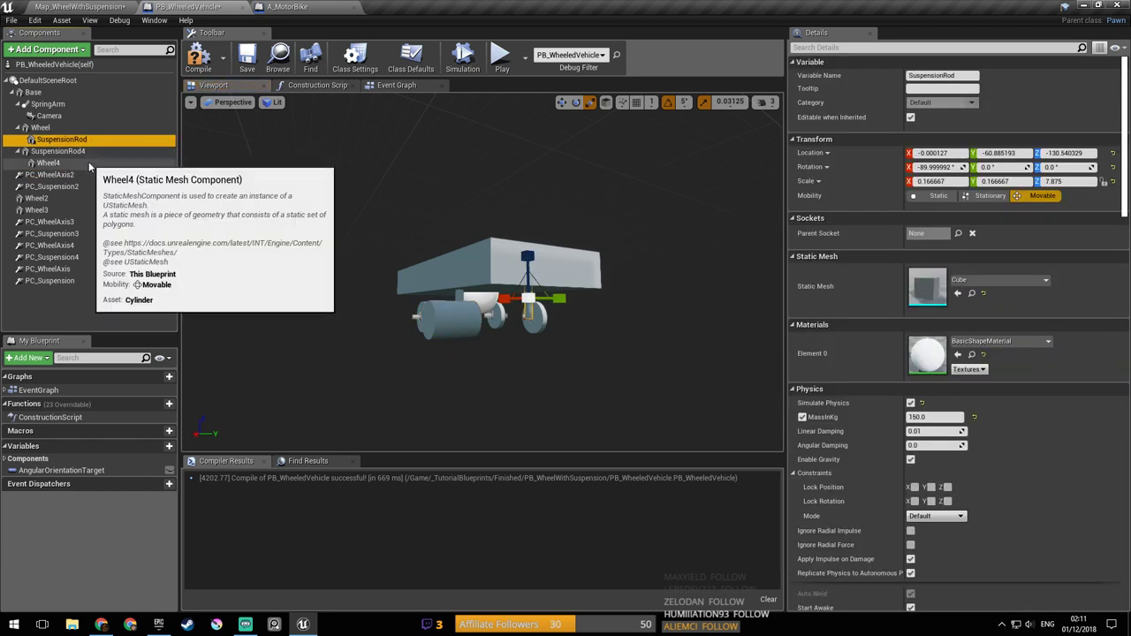
key(w)
right_drag(538, 314, 495, 315)
key(s)
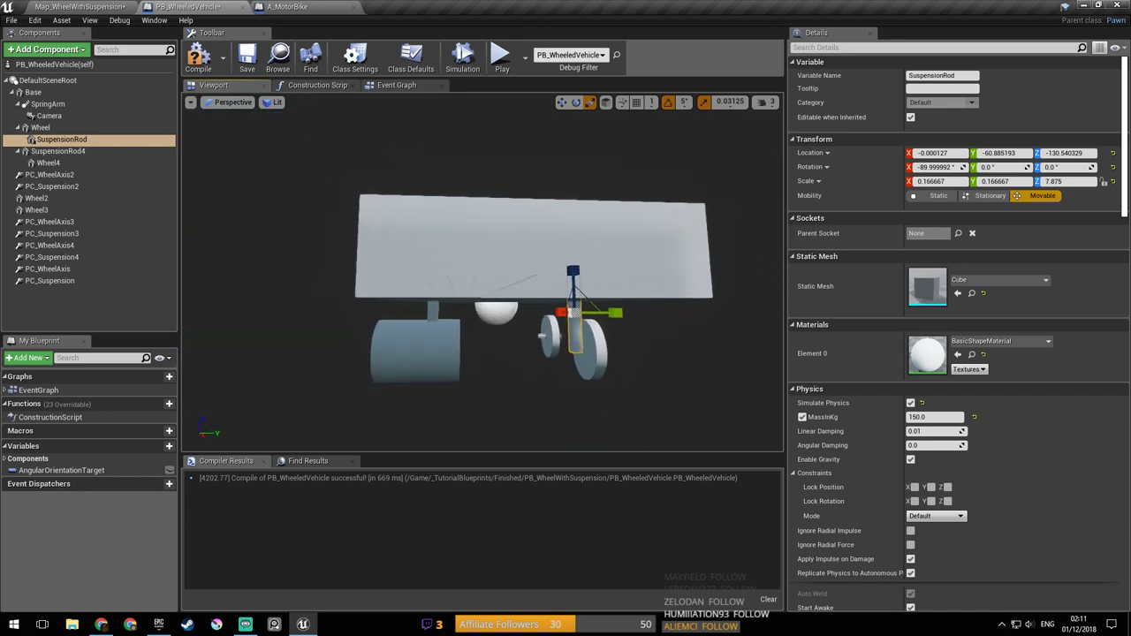
click(44, 129)
click(60, 141)
drag(58, 143, 75, 168)
Step: Widen the Wheel cylinder by setting its Z scale to 1.0
click(62, 132)
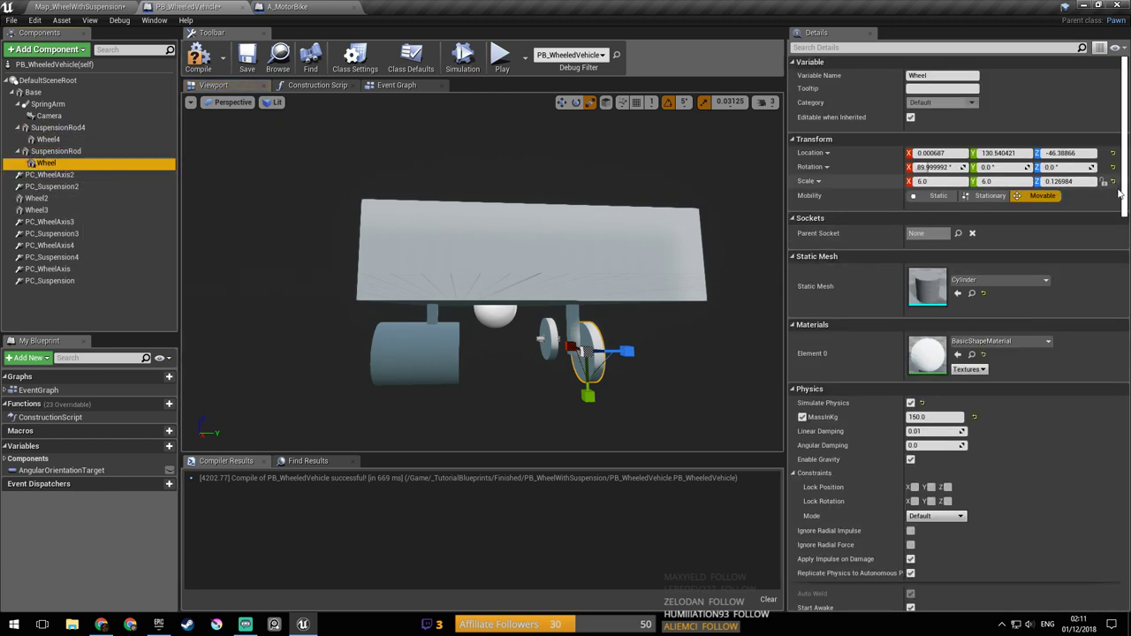
click(1089, 181)
text(1)
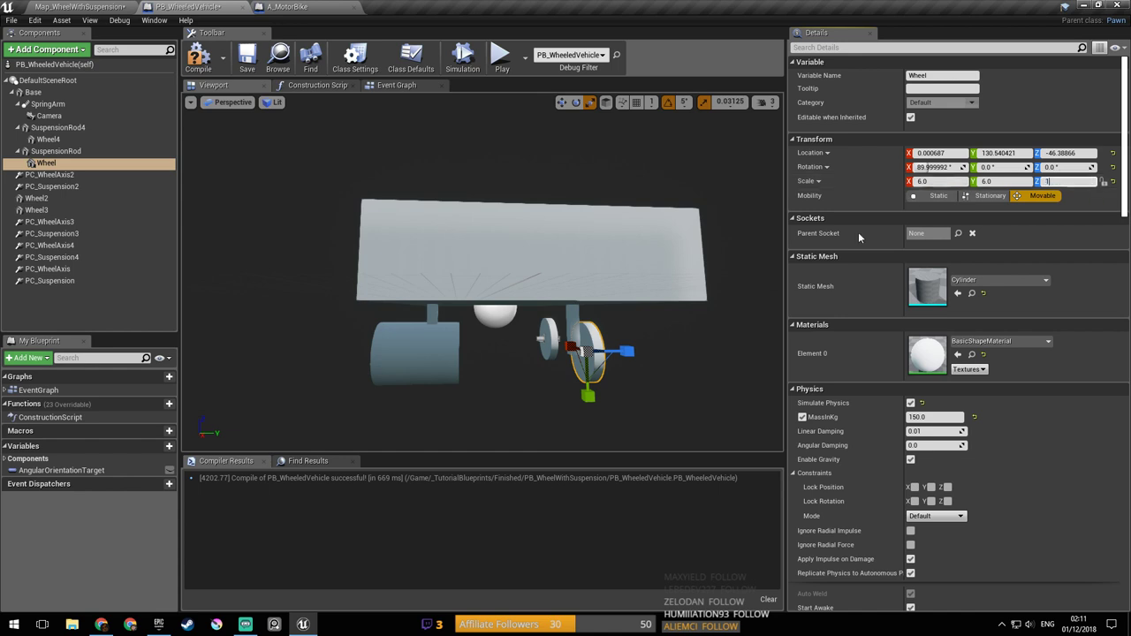
key(Return)
mouse_move(679, 340)
right_down()
mouse_move(683, 323)
mouse_move(712, 335)
mouse_move(677, 338)
right_up()
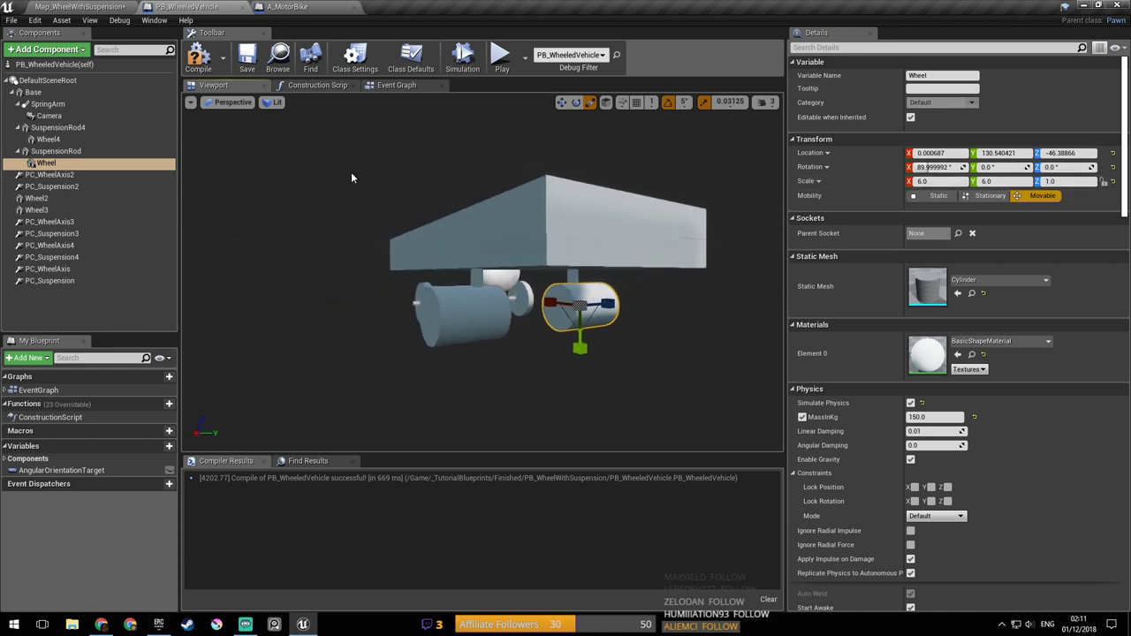
Step: Compile and save PB_WheeledVehicle, play-test the level with both widened wheels, and glance at the A_MotorBike blueprint
click(204, 71)
click(253, 68)
click(84, 7)
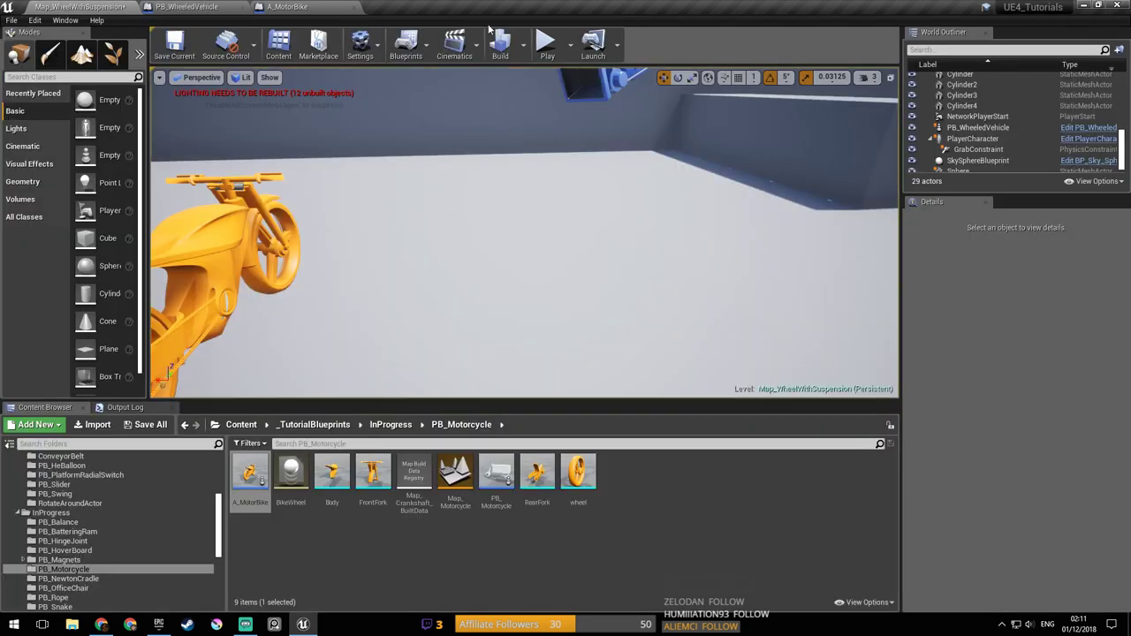
click(547, 47)
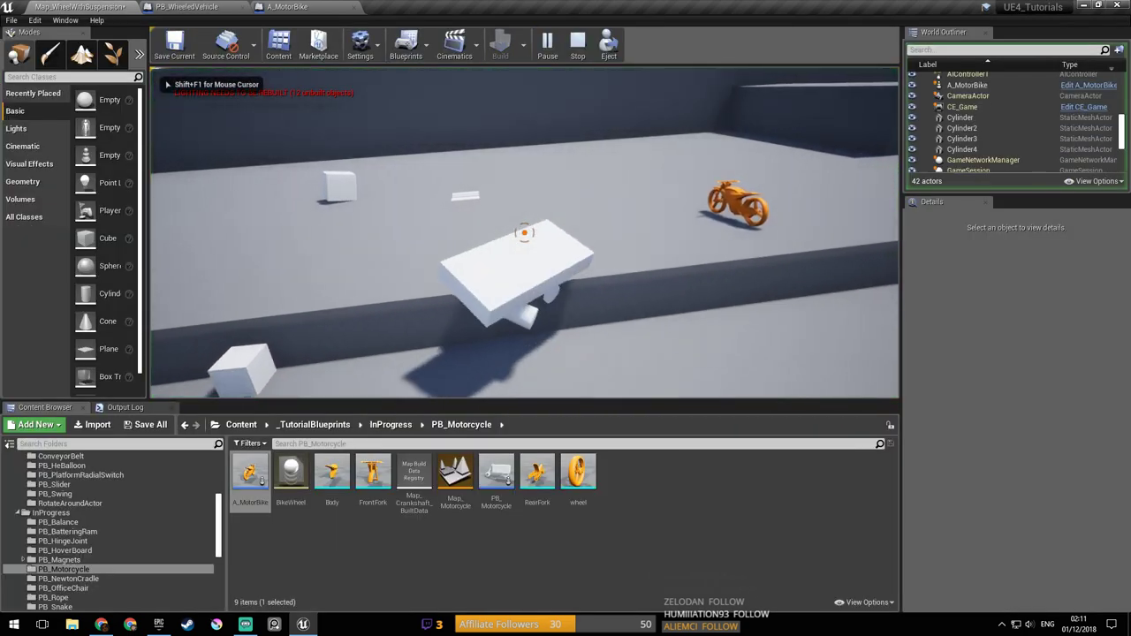
key(Escape)
click(288, 6)
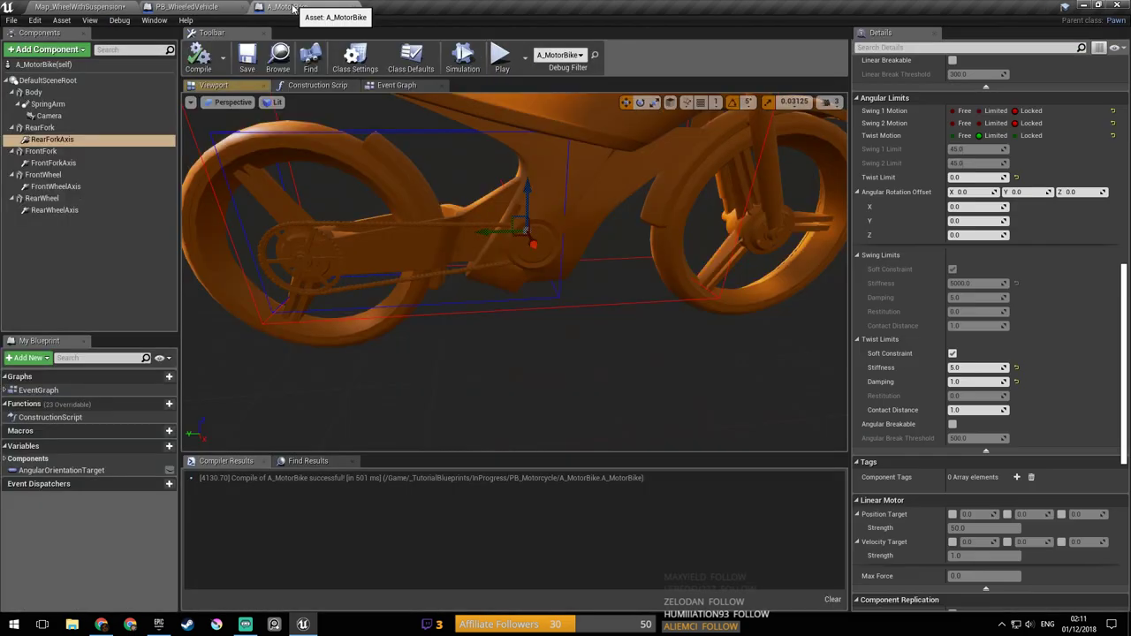
right_drag(646, 203, 632, 193)
Step: Enable Disable Collision on the PC_WheelAxis constraint in PB_WheeledVehicle
click(210, 7)
right_drag(459, 213, 548, 221)
click(107, 167)
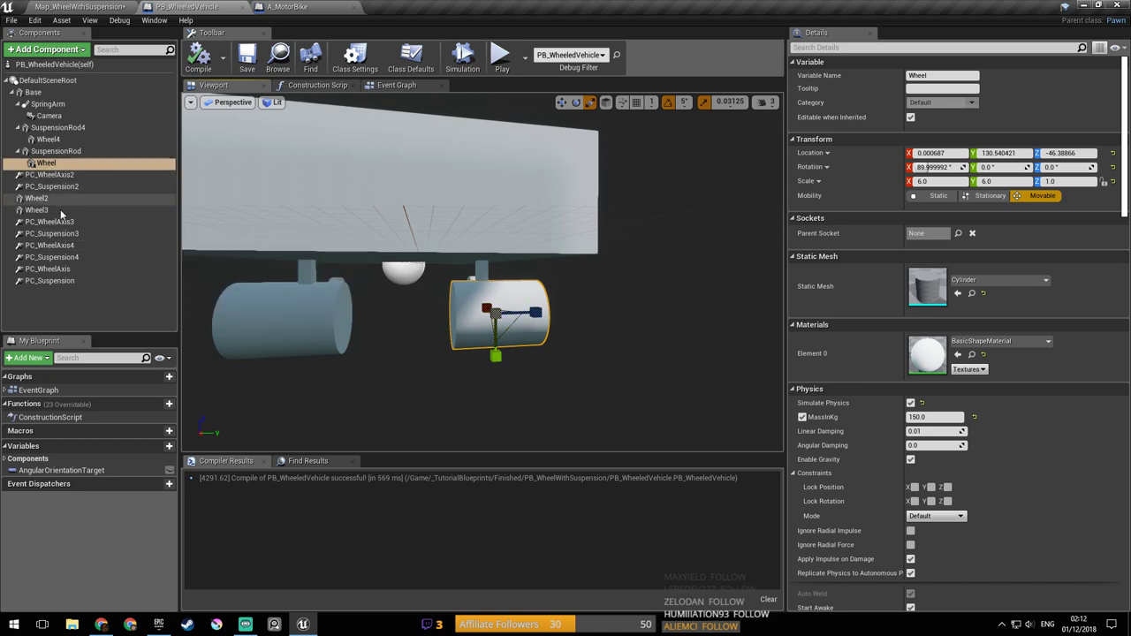
click(48, 269)
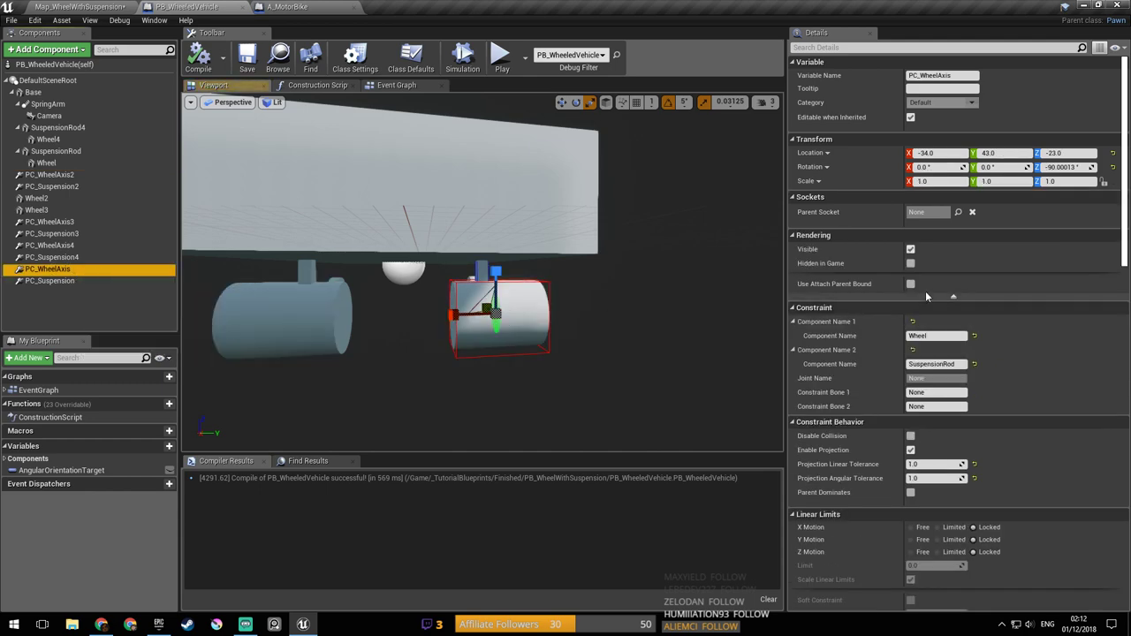
click(857, 49)
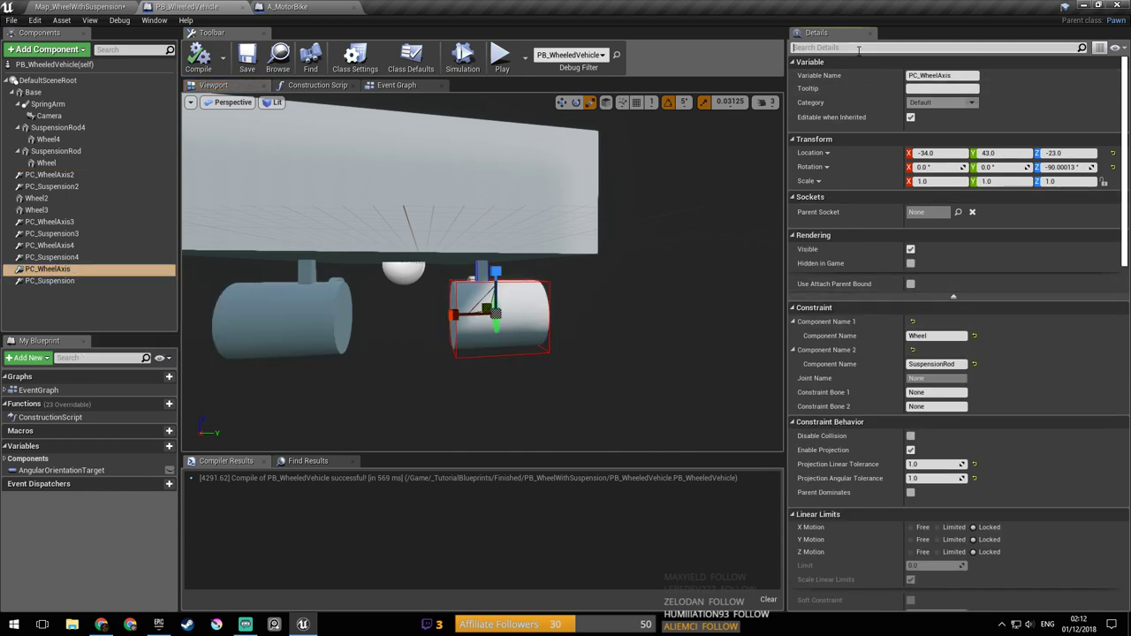
text(coll)
click(910, 76)
click(1081, 46)
Step: Compile and save PB_WheeledVehicle, and play-test driving and steering it around the level
click(198, 58)
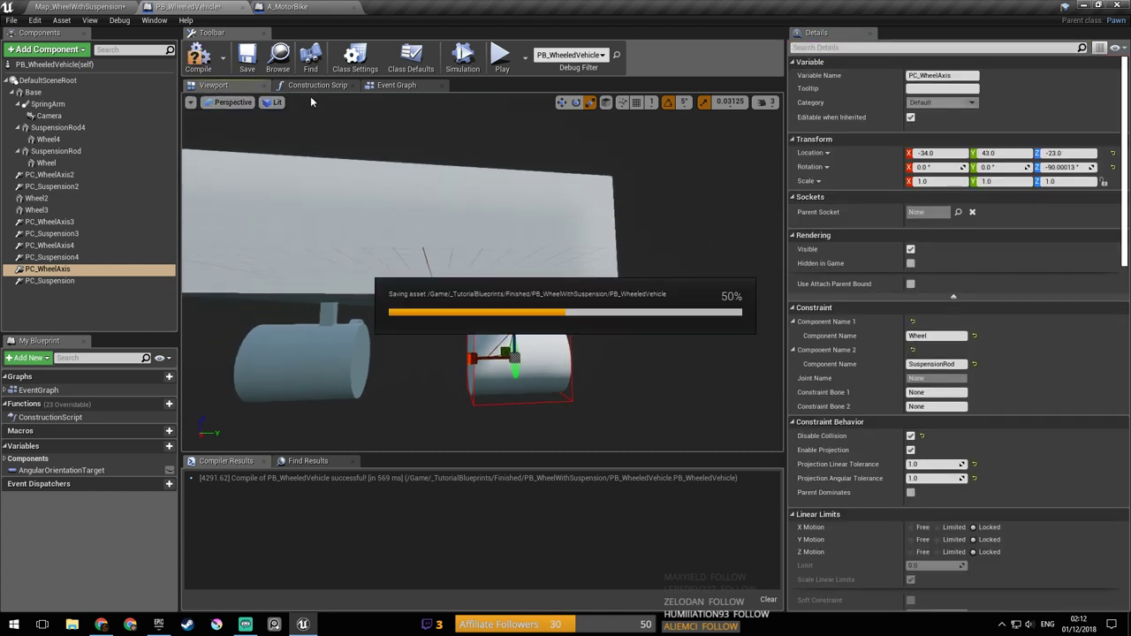
click(140, 7)
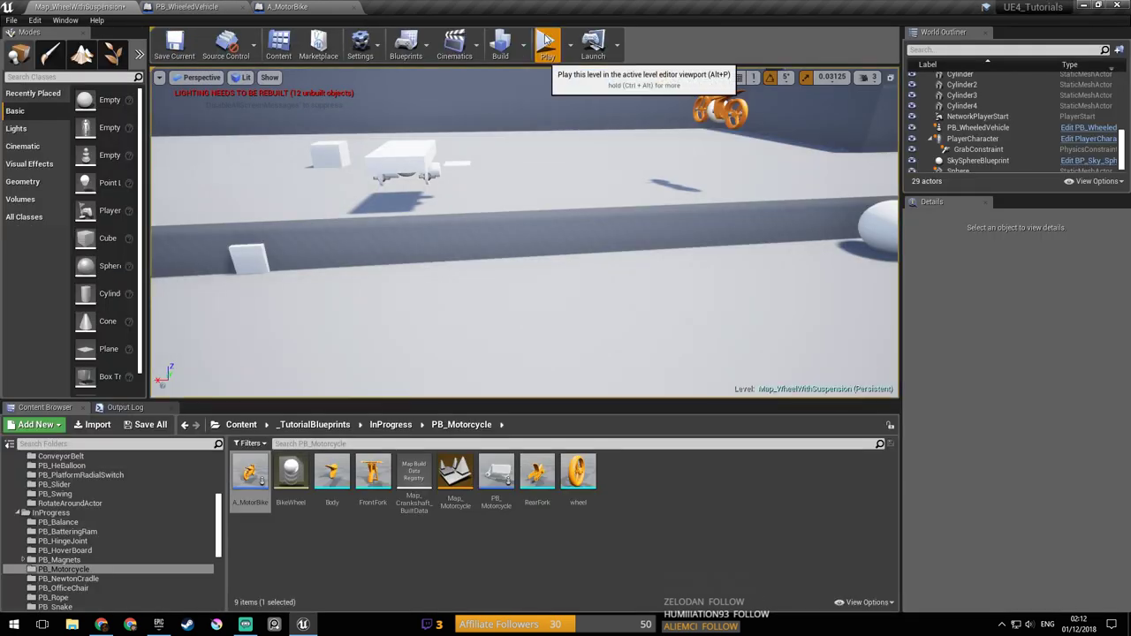
click(546, 44)
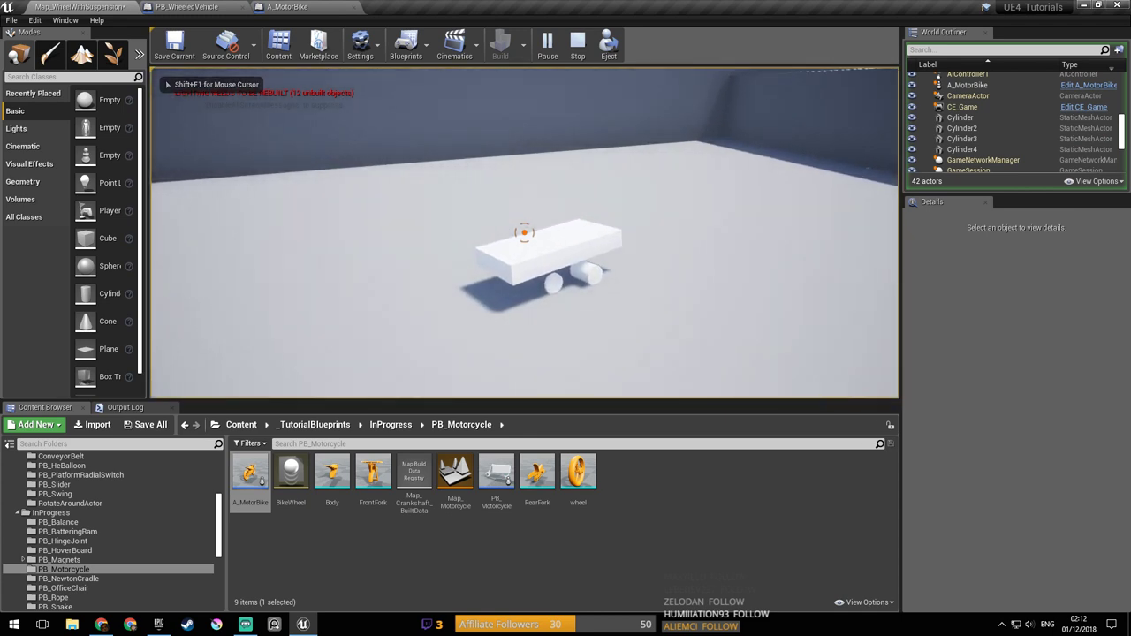
key(w)
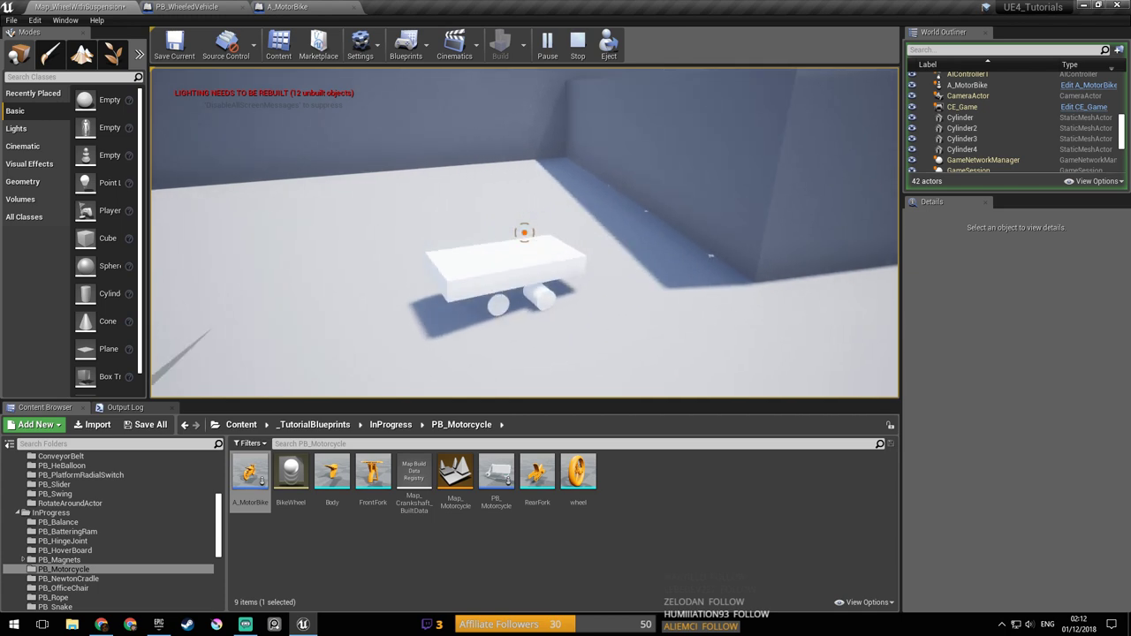
key(d)
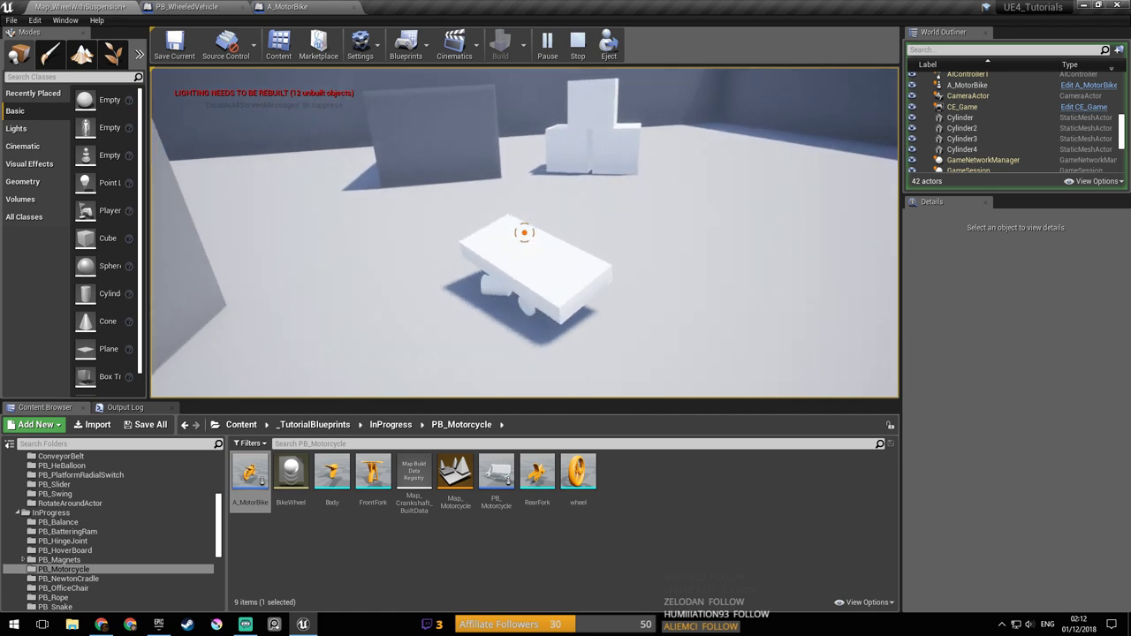
key(a)
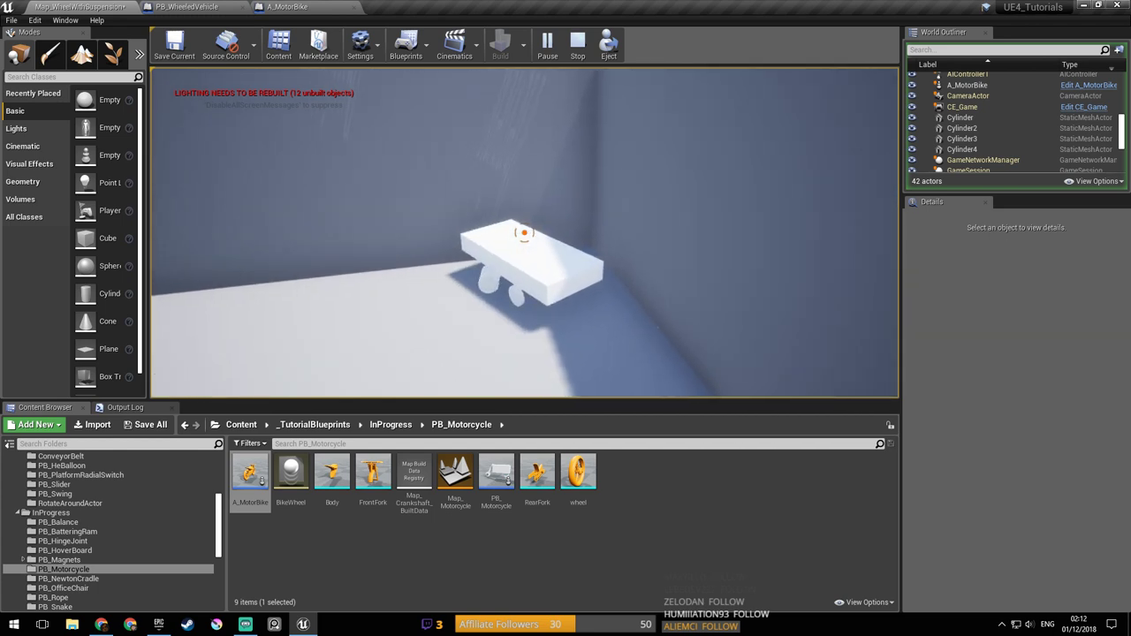
key(Escape)
right_drag(557, 86, 504, 71)
Step: Review the wheel arrangement in the PB_WheeledVehicle blueprint and save it
click(202, 6)
right_drag(501, 183, 537, 178)
key(s)
key(ctrl+s)
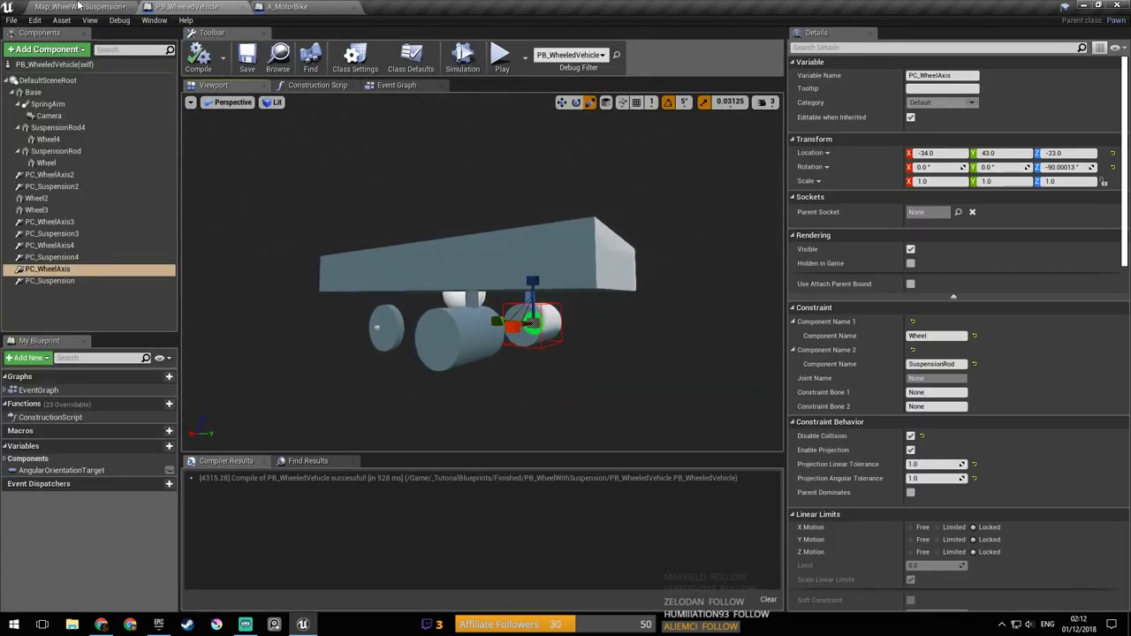
Step: Select PB_WheeledVehicle in the level and examine its wheels and constraints up close from several angles
click(97, 6)
key(w)
mouse_move(524, 232)
right_down()
mouse_move(424, 218)
mouse_move(531, 229)
mouse_move(537, 252)
mouse_move(539, 234)
right_up()
key(a)
key(w)
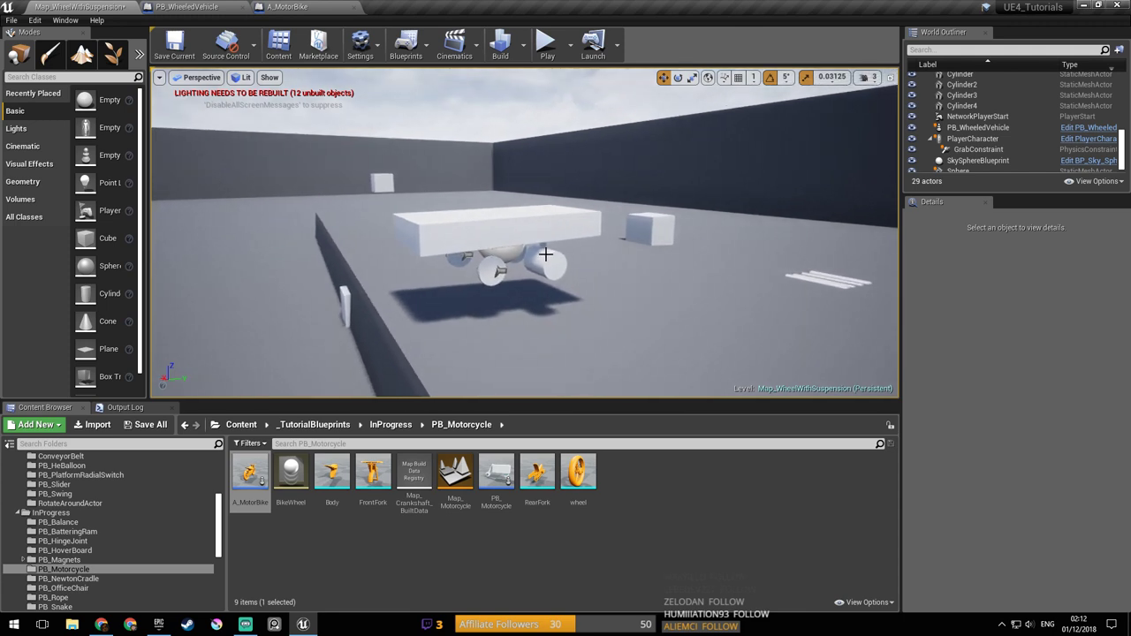
click(481, 243)
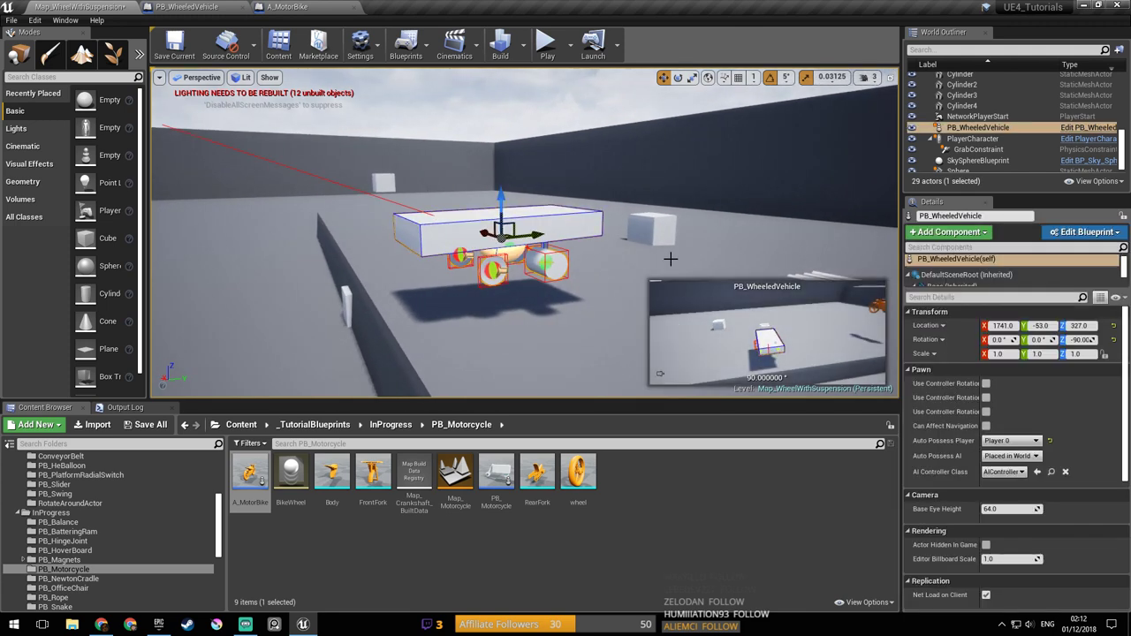
right_drag(602, 245, 558, 174)
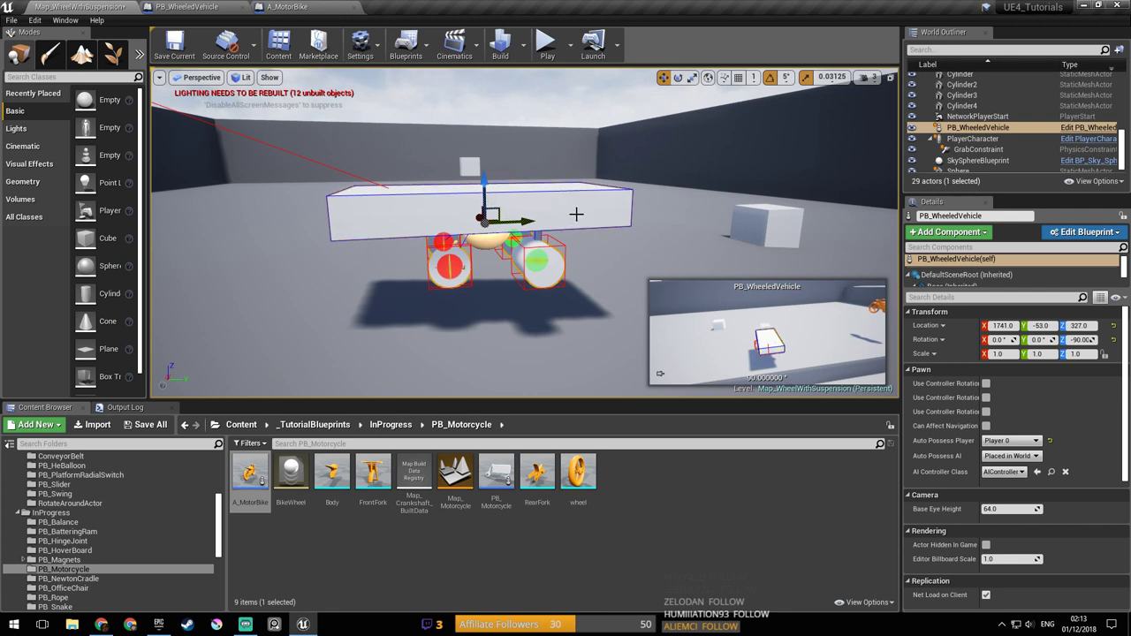
mouse_move(569, 212)
right_down()
mouse_move(546, 212)
mouse_move(594, 210)
mouse_move(566, 212)
right_up()
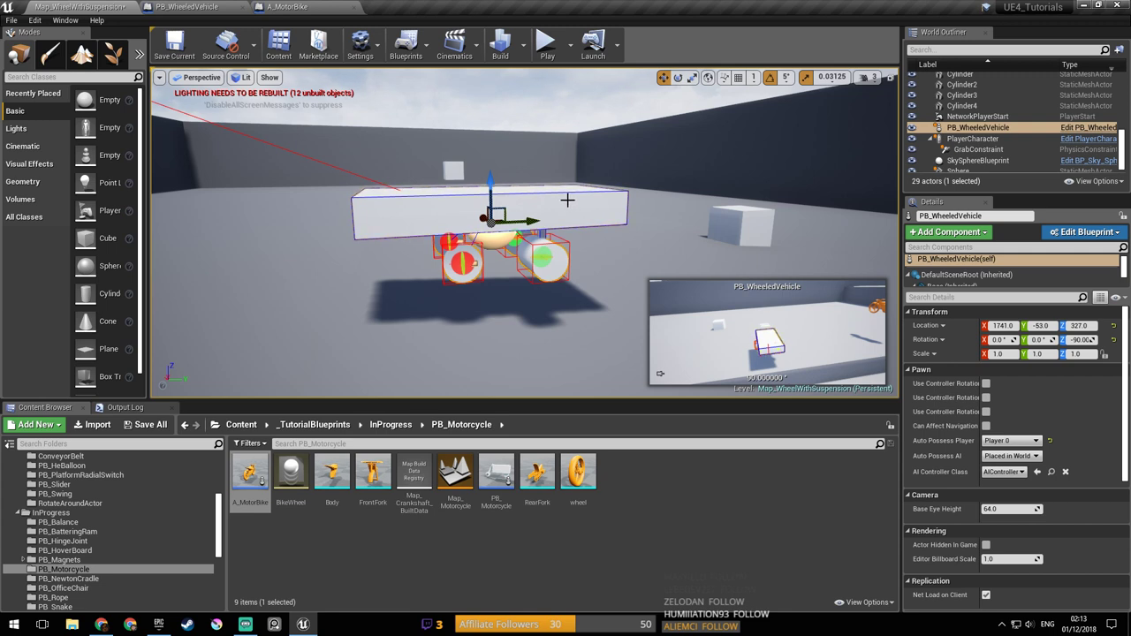
key(d)
right_drag(551, 201, 453, 201)
alt+drag(654, 203, 663, 203)
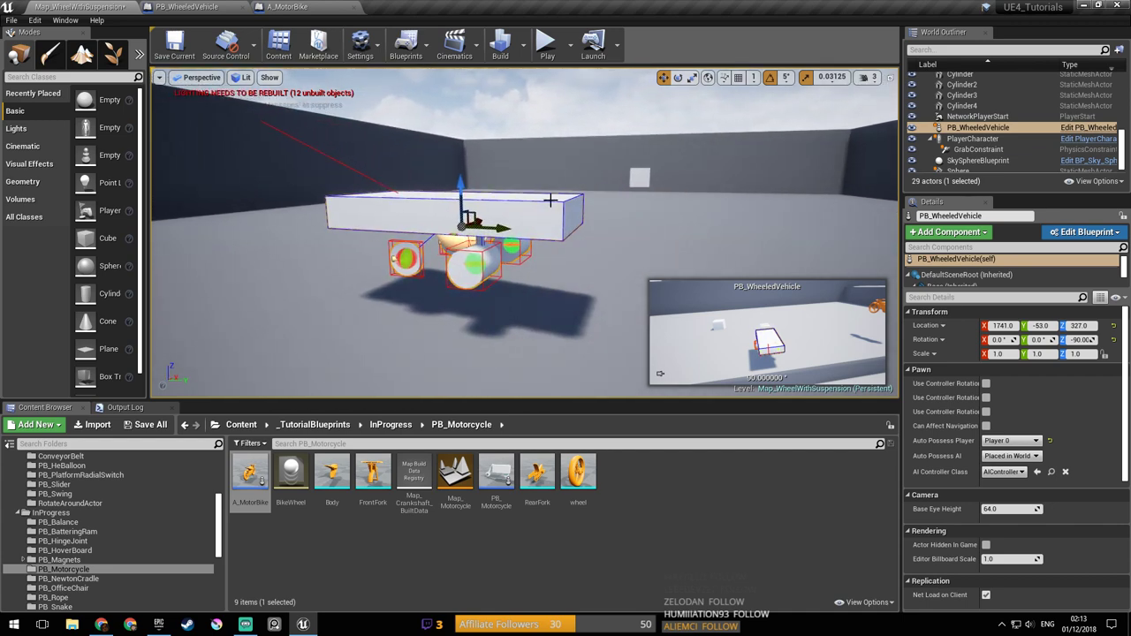
right_drag(550, 200, 538, 204)
key(w)
mouse_move(581, 194)
alt+mouse_down()
mouse_move(560, 174)
mouse_move(560, 191)
alt+mouse_up()
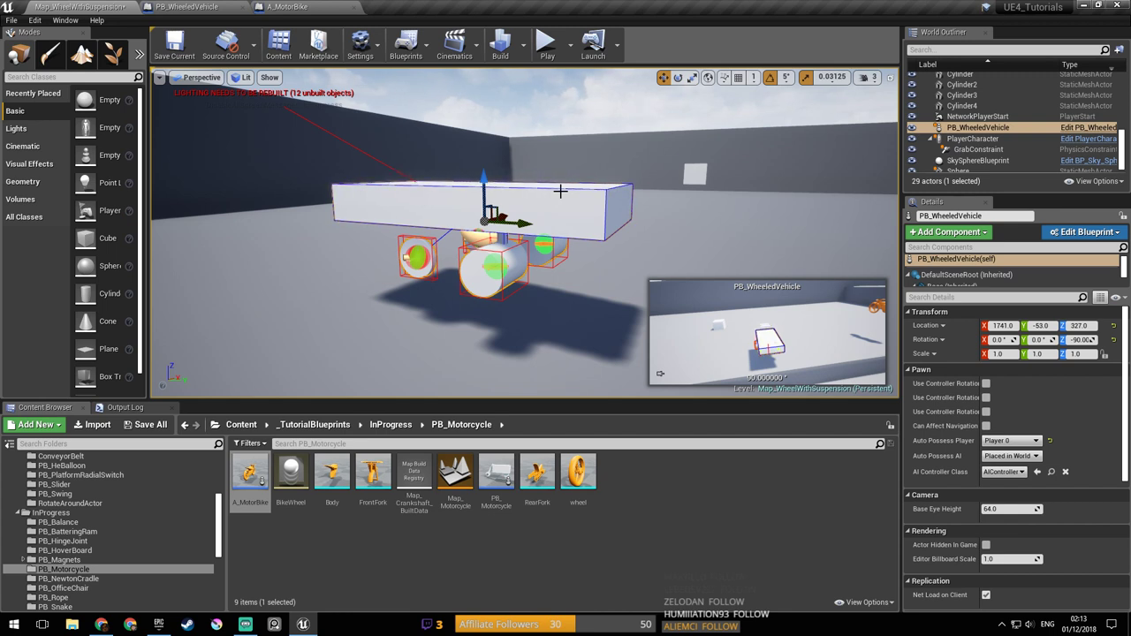
right_drag(564, 193, 561, 193)
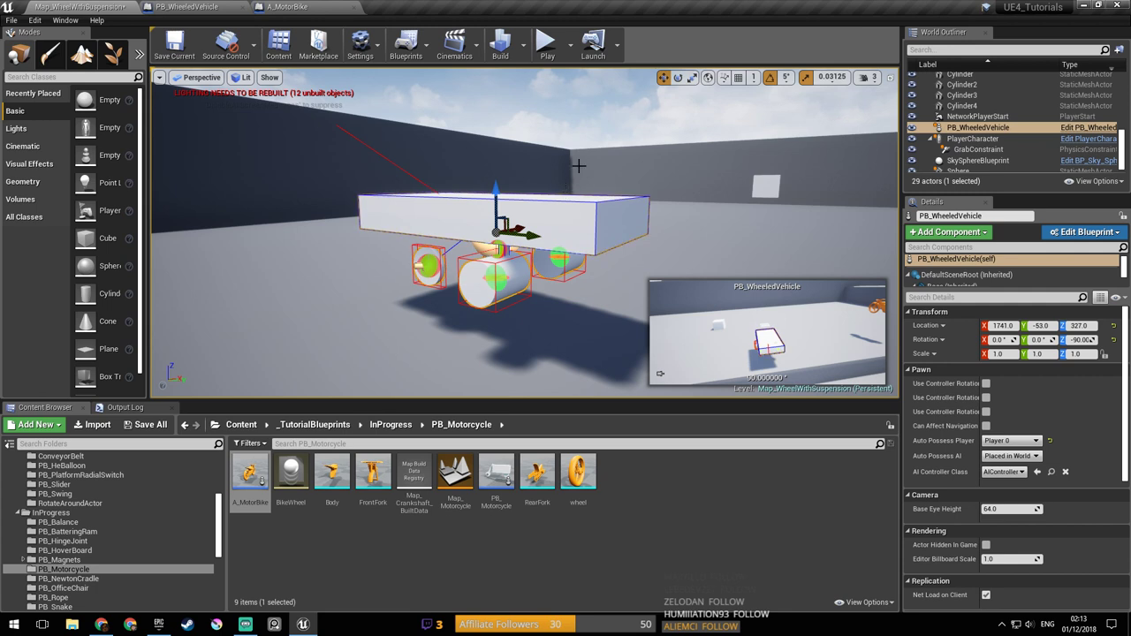
right_drag(583, 171, 582, 176)
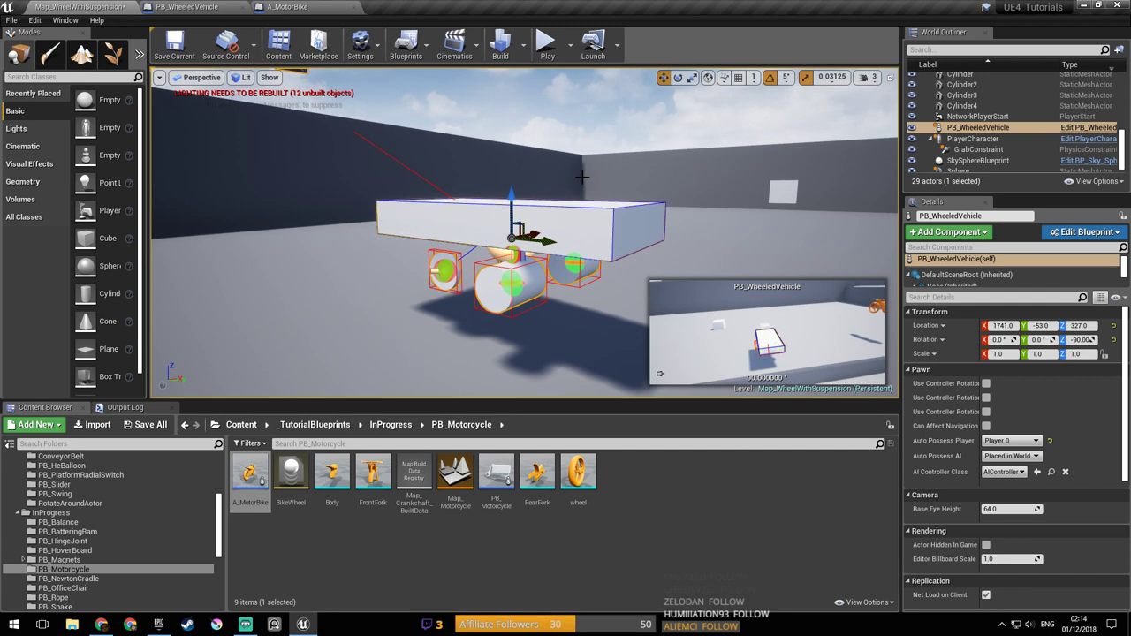
right_drag(606, 172, 608, 172)
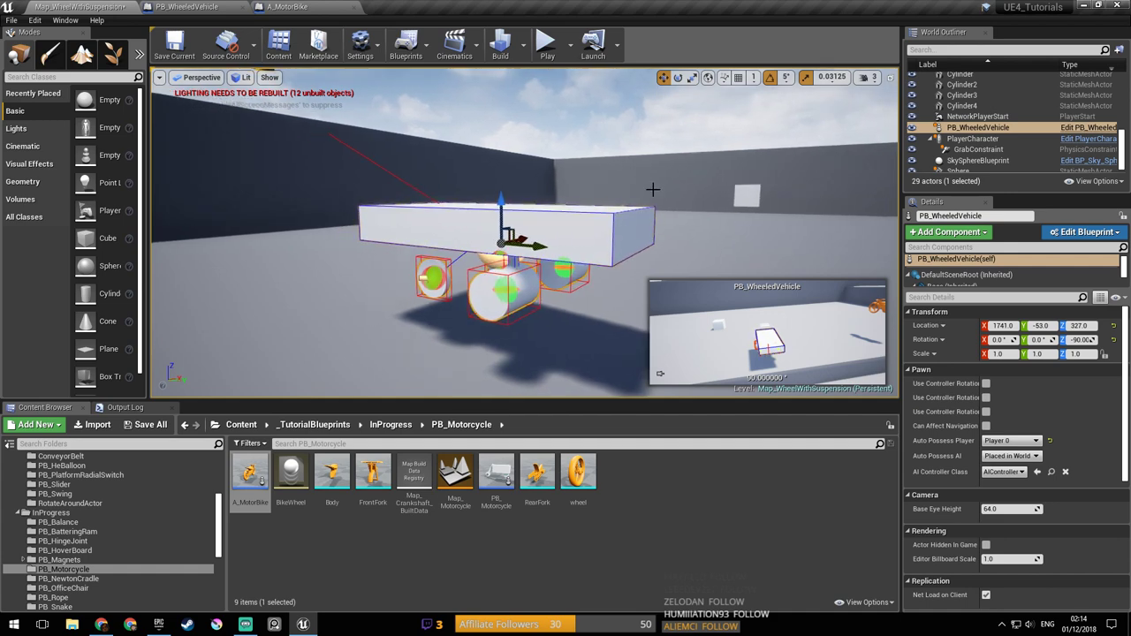
Step: Switch to Streamlabs OBS and end the live stream
click(245, 624)
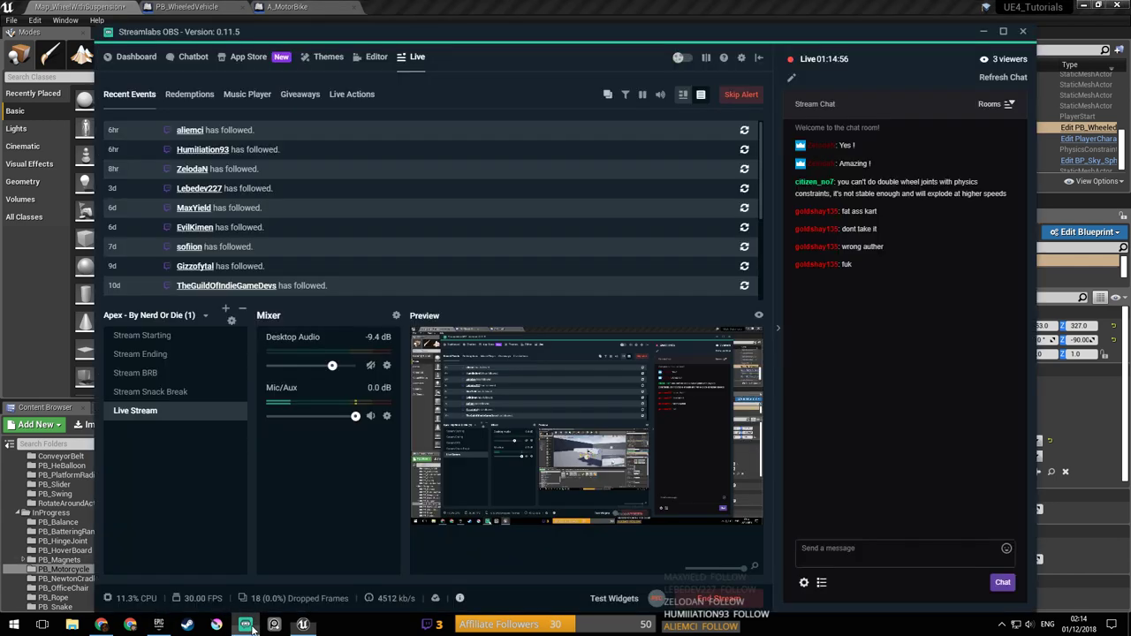
click(711, 600)
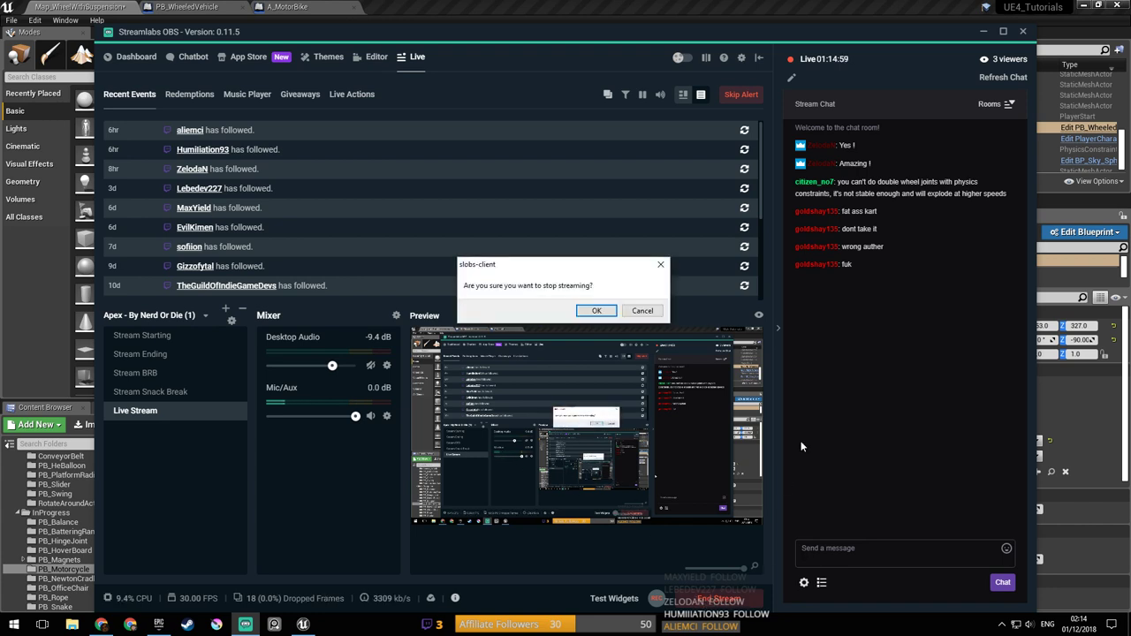